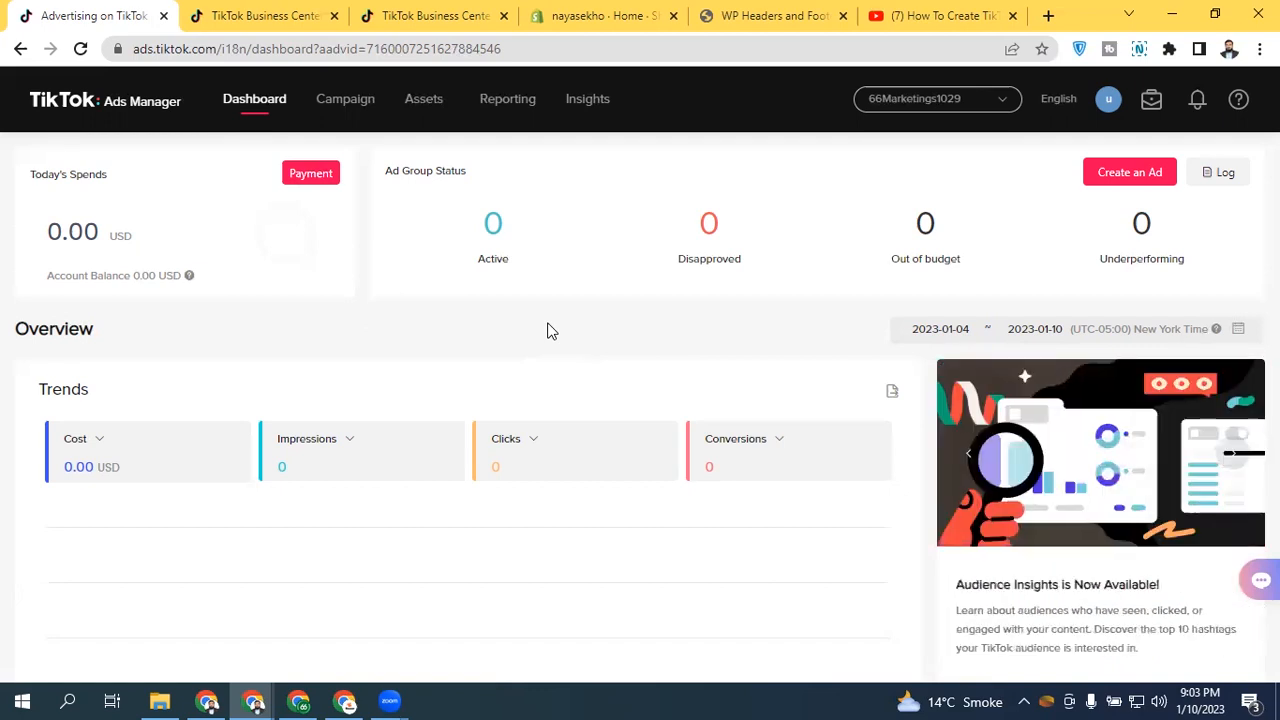
# - Open the YouTube lesson on creating a TikTok ad account in full screen and review its sign-up form at about 1:04
pyautogui.click(935, 15)
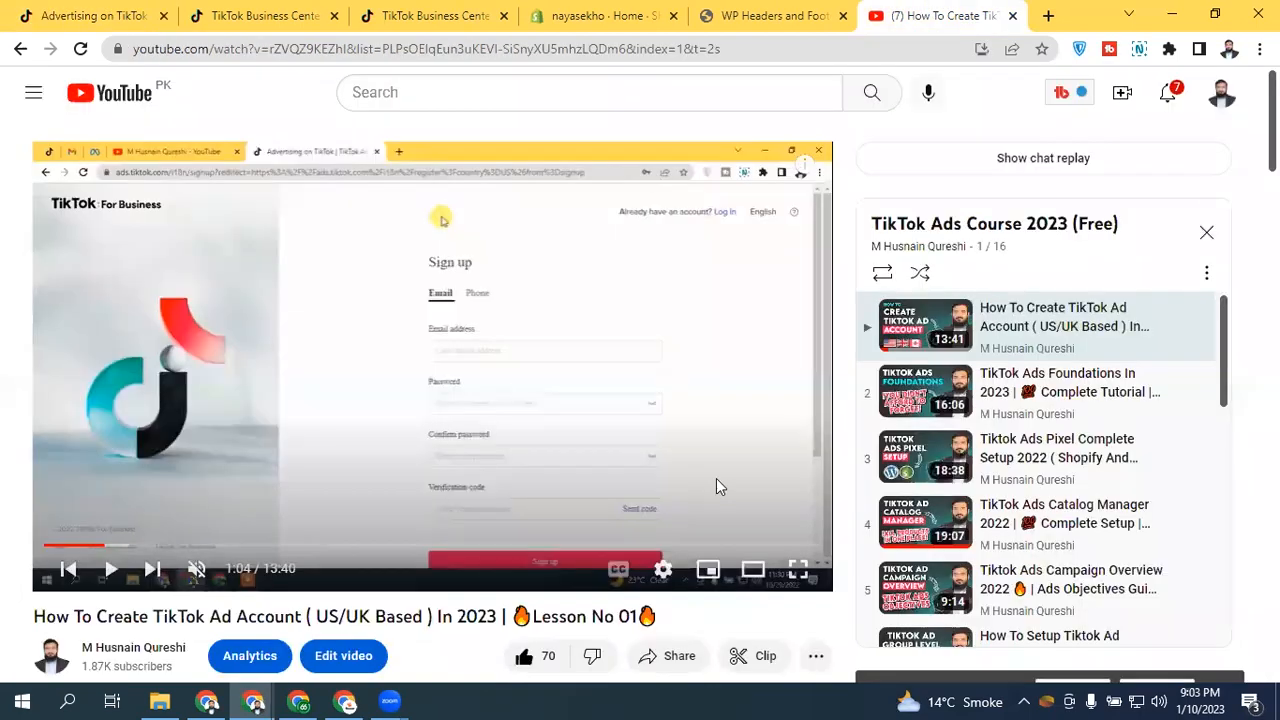
pyautogui.click(800, 578)
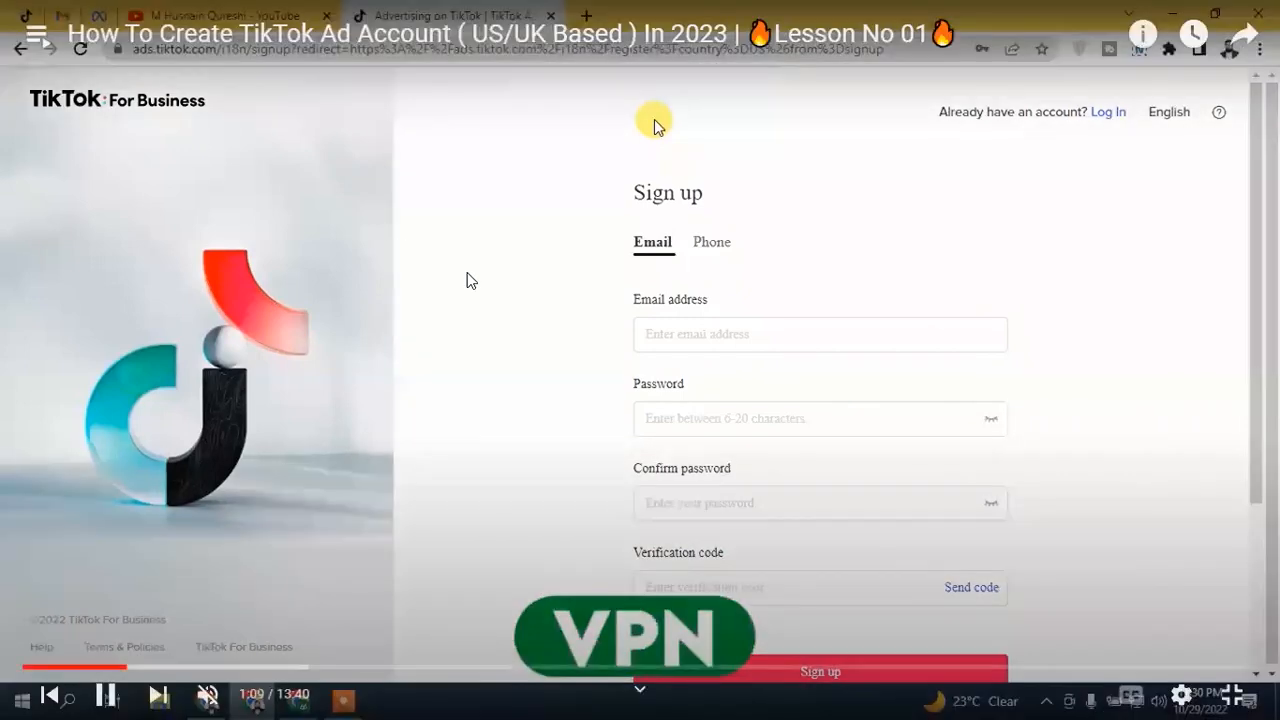
pyautogui.click(245, 488)
pyautogui.moveTo(128, 673); pyautogui.dragTo(543, 290)
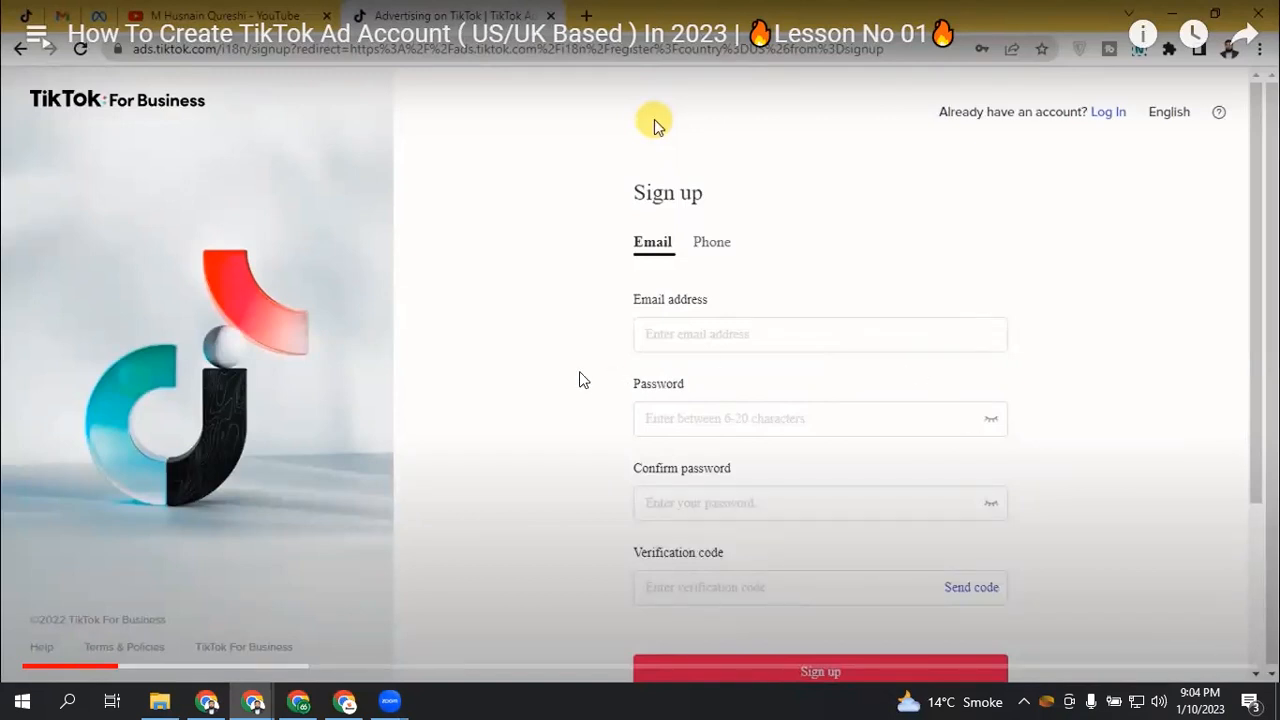
pyautogui.click(611, 258)
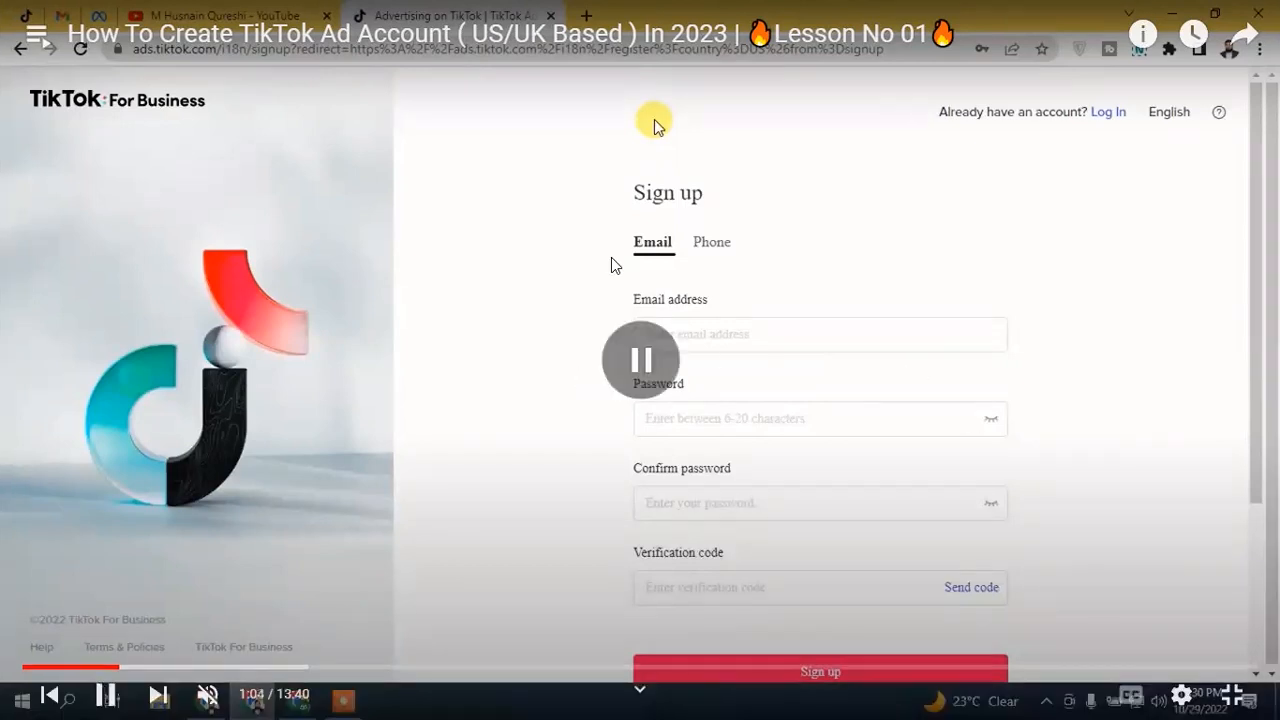
# - Exit full screen, check the ZenMate VPN extension's status and last used location, and close it
pyautogui.press('Escape')
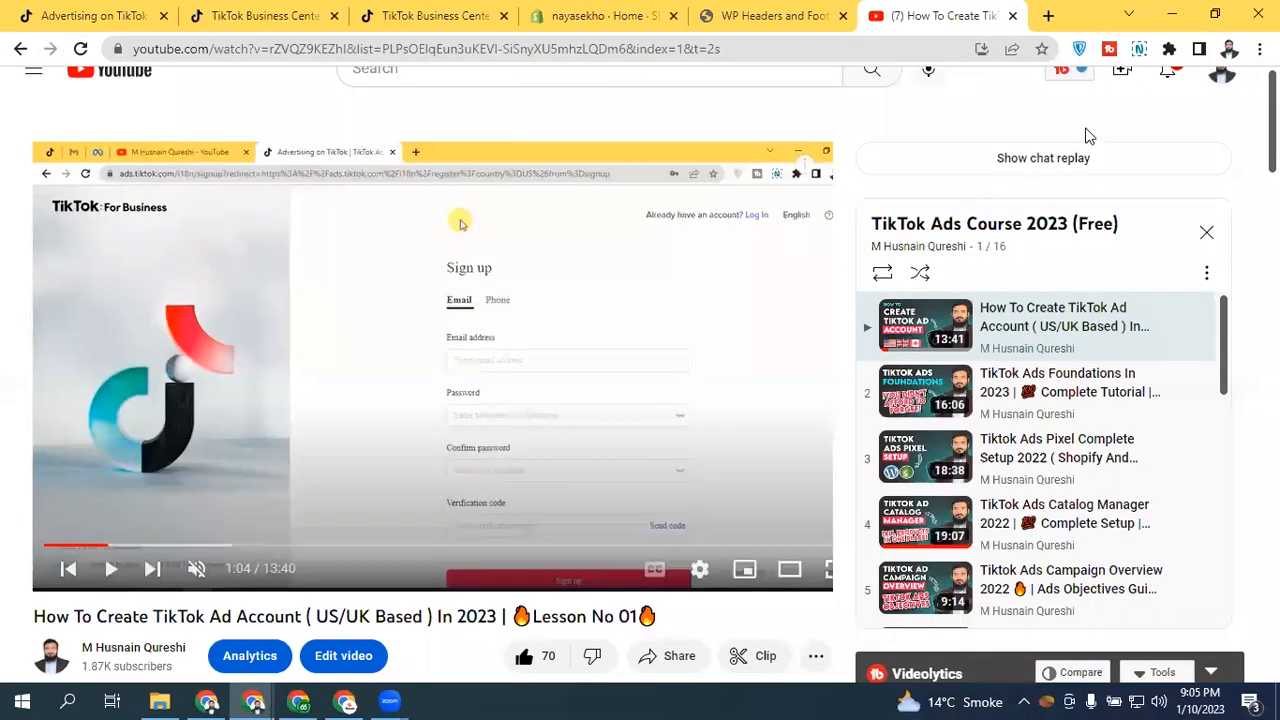
pyautogui.click(1080, 50)
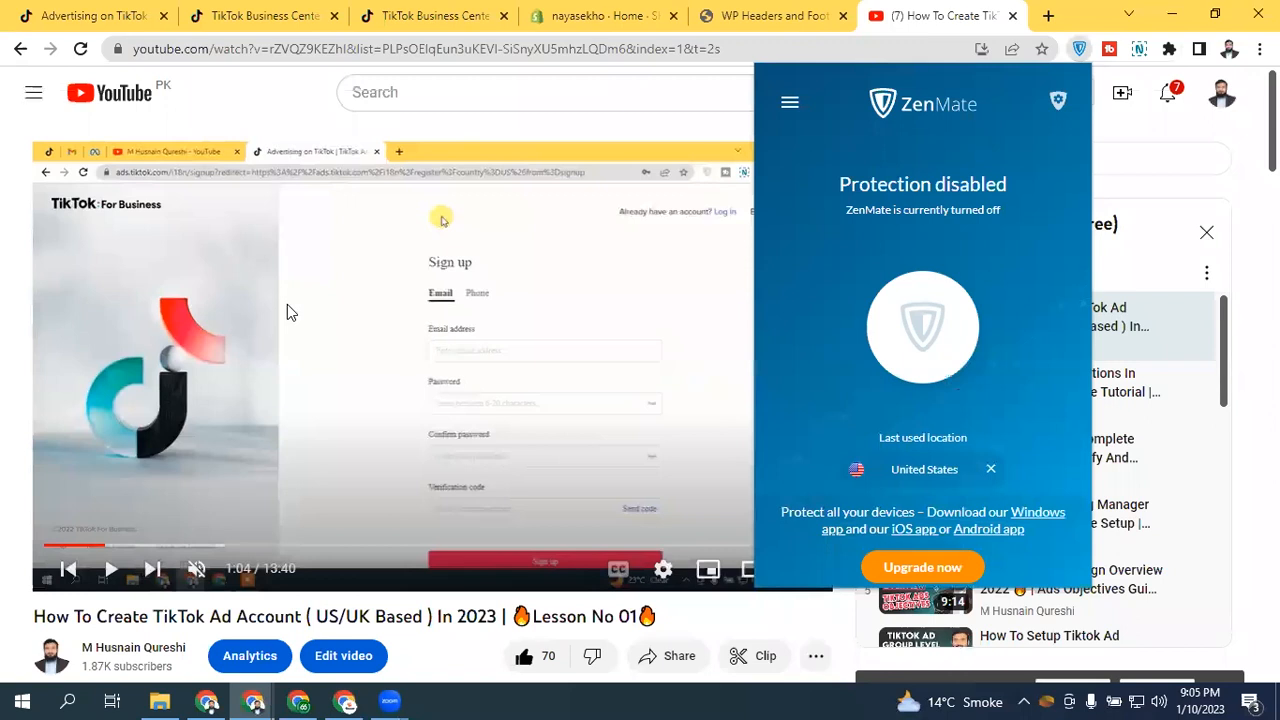
pyautogui.click(312, 614)
# - Return the lesson to full screen, skip ahead to the Create an Account form, and pause at about 2:54
pyautogui.click(800, 574)
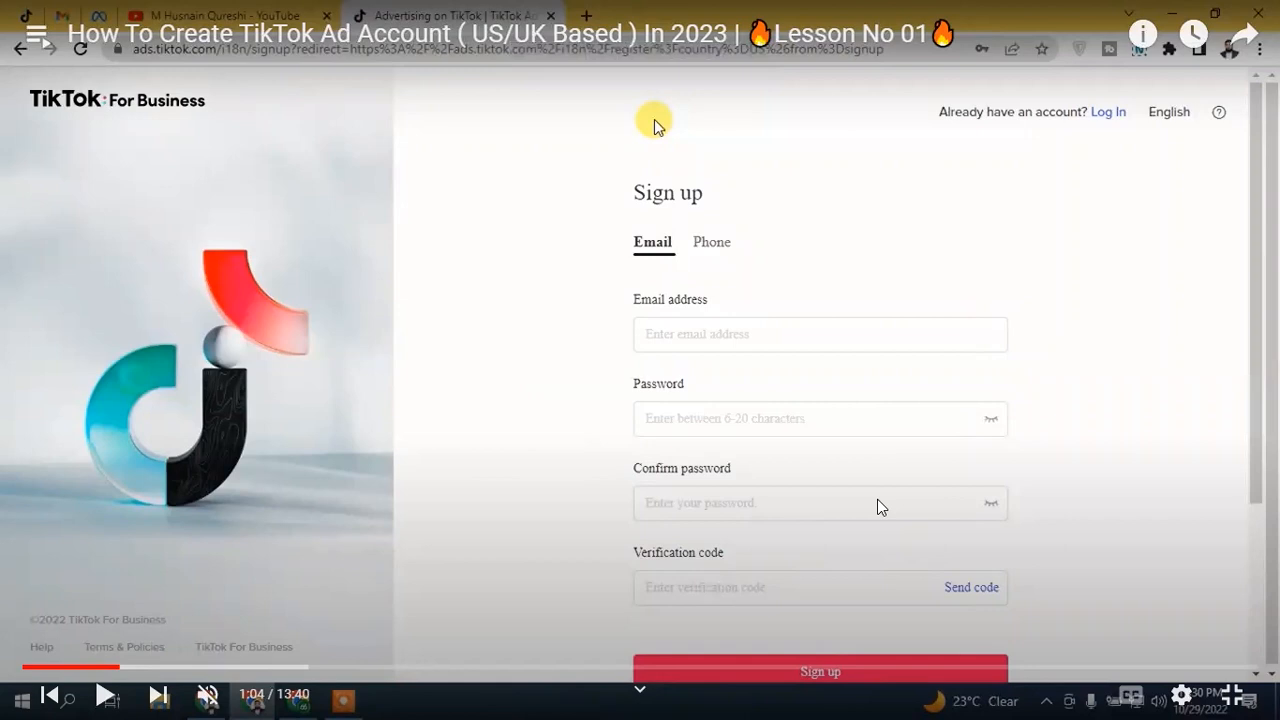
pyautogui.click(443, 127)
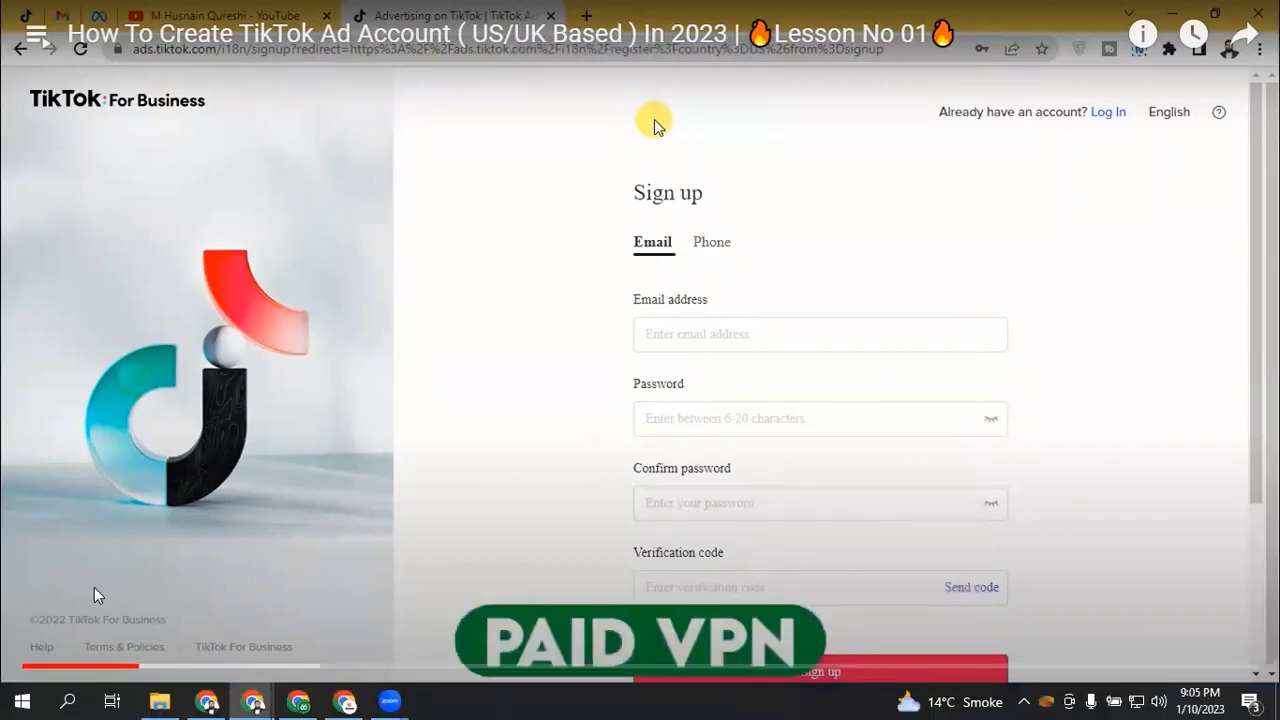
pyautogui.click(179, 668)
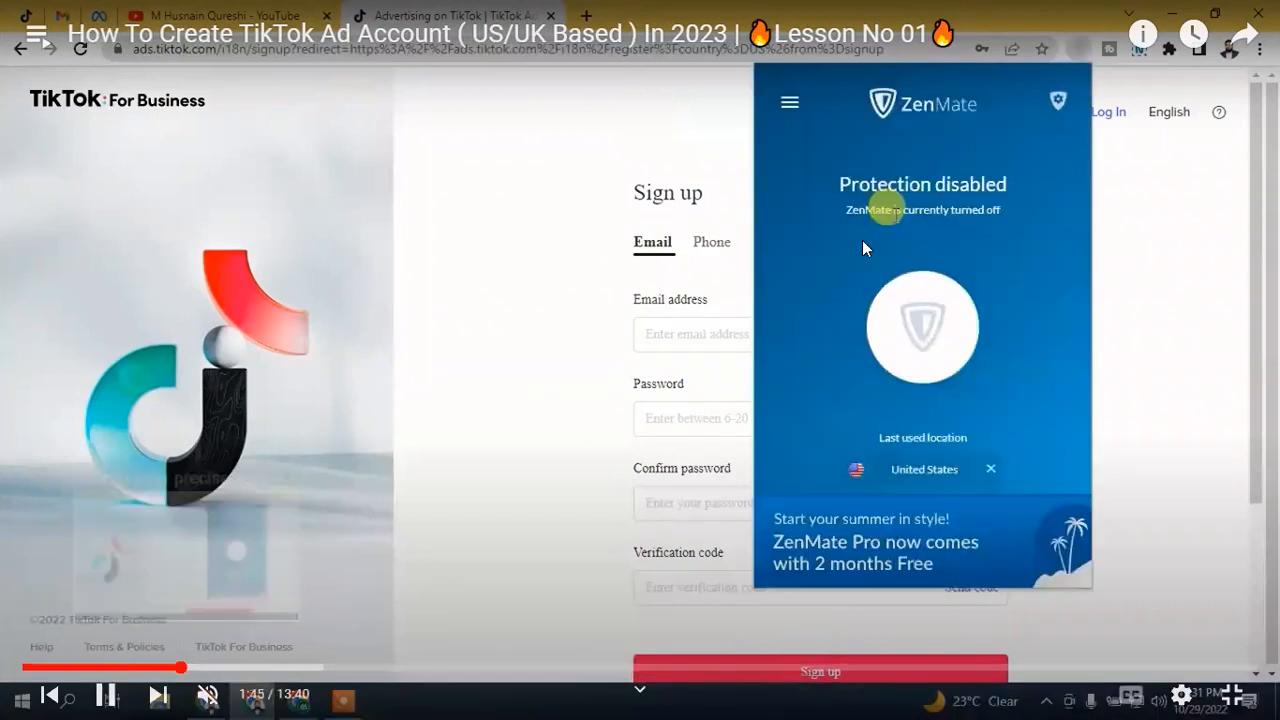
pyautogui.click(231, 668)
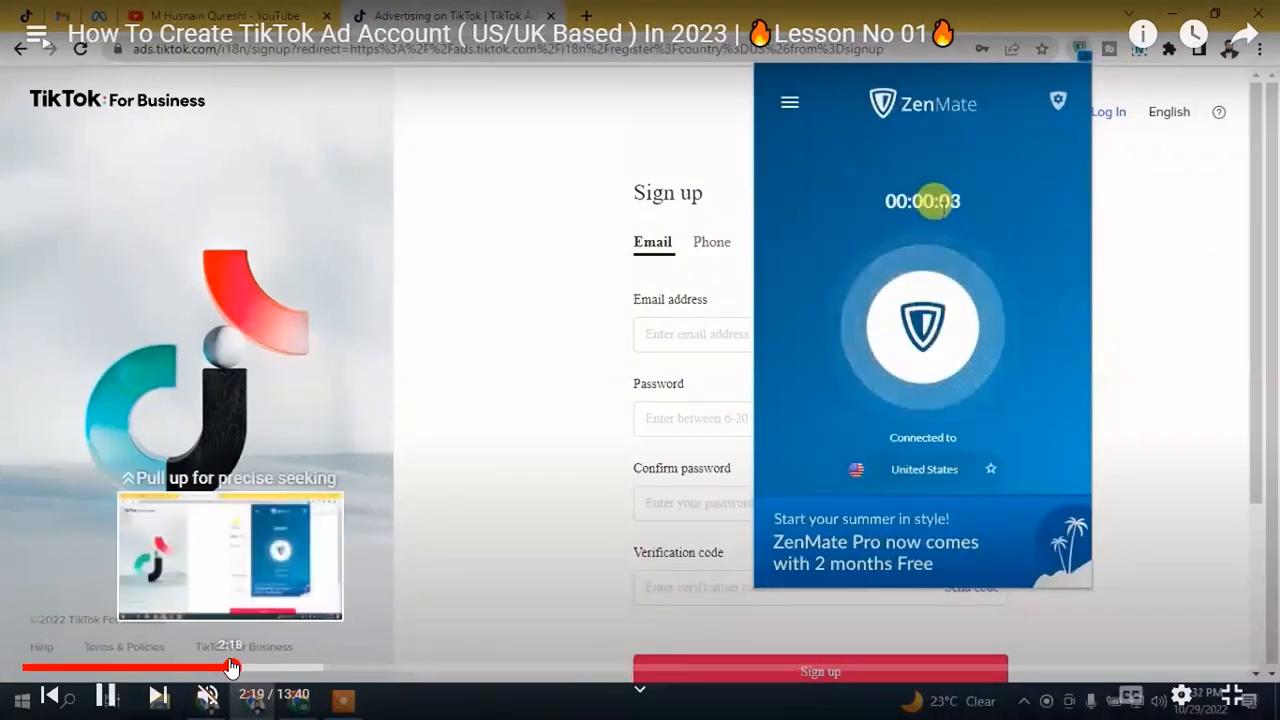
pyautogui.moveTo(231, 668); pyautogui.dragTo(298, 668)
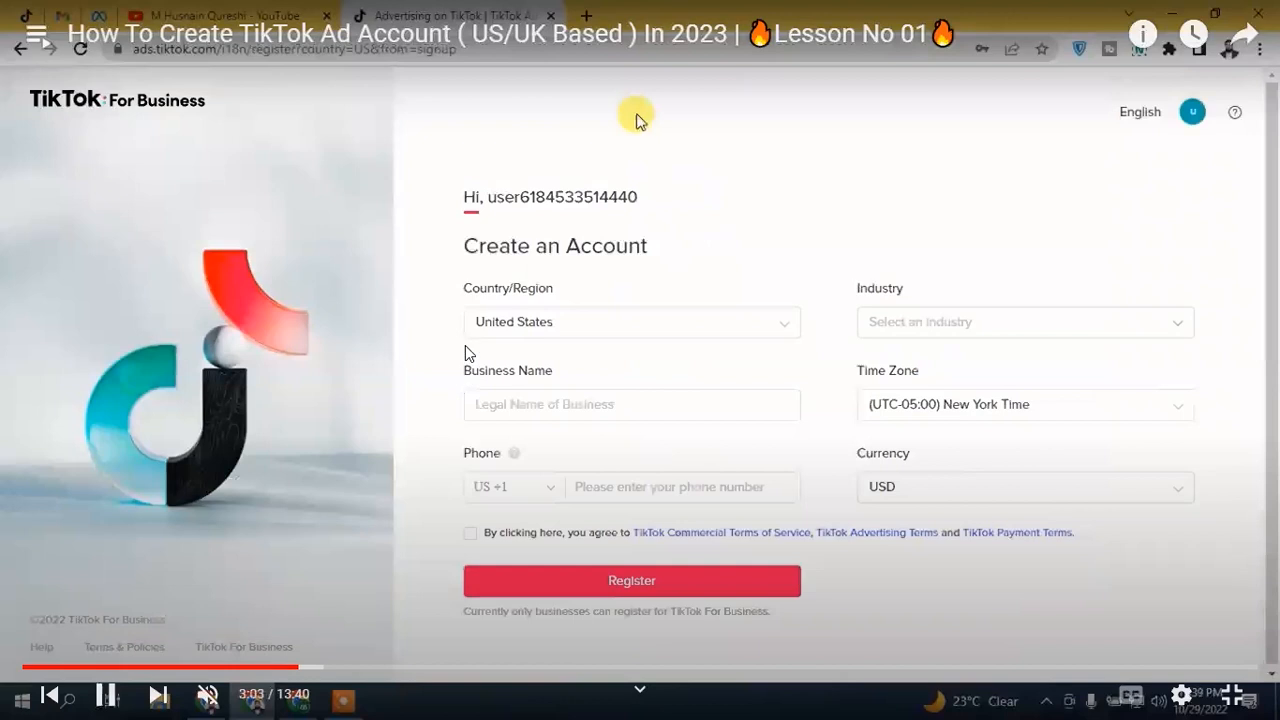
pyautogui.click(274, 667)
pyautogui.click(636, 117)
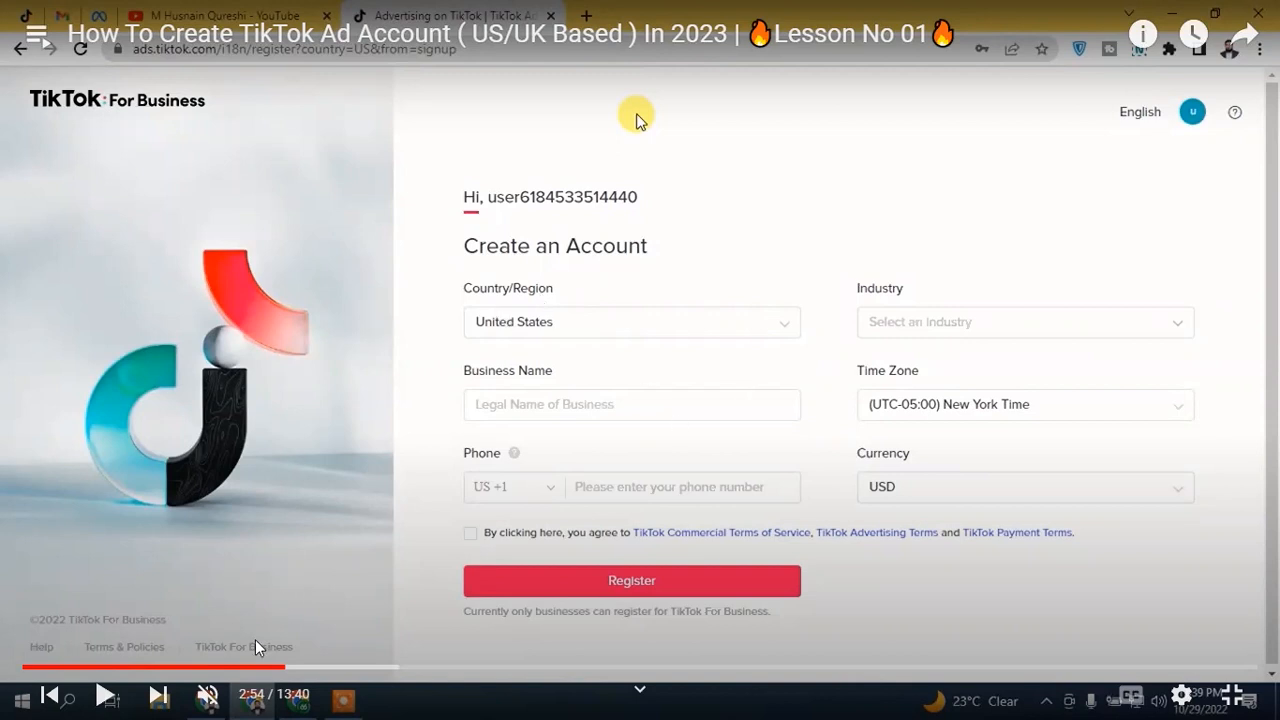
# - Advance the paused lesson to about 3:54 to review the industry, time zone and currency fields
pyautogui.moveTo(283, 668); pyautogui.dragTo(285, 669)
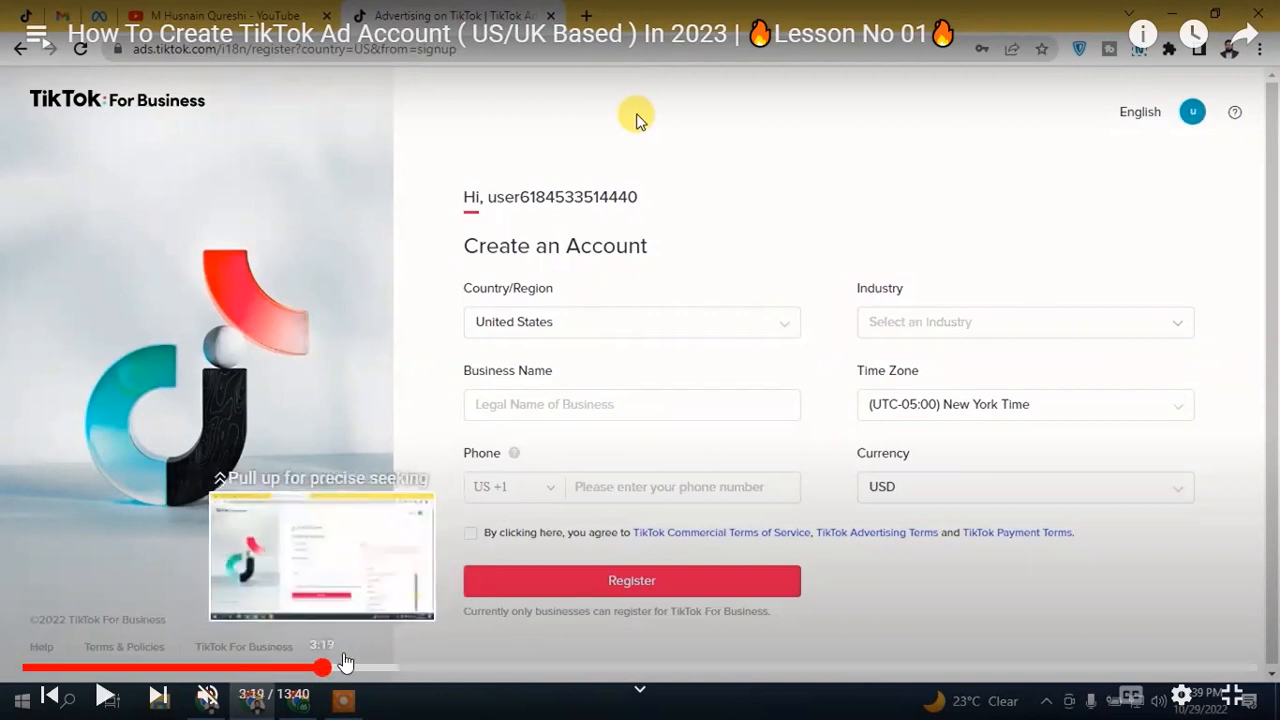
pyautogui.click(325, 668)
pyautogui.click(379, 668)
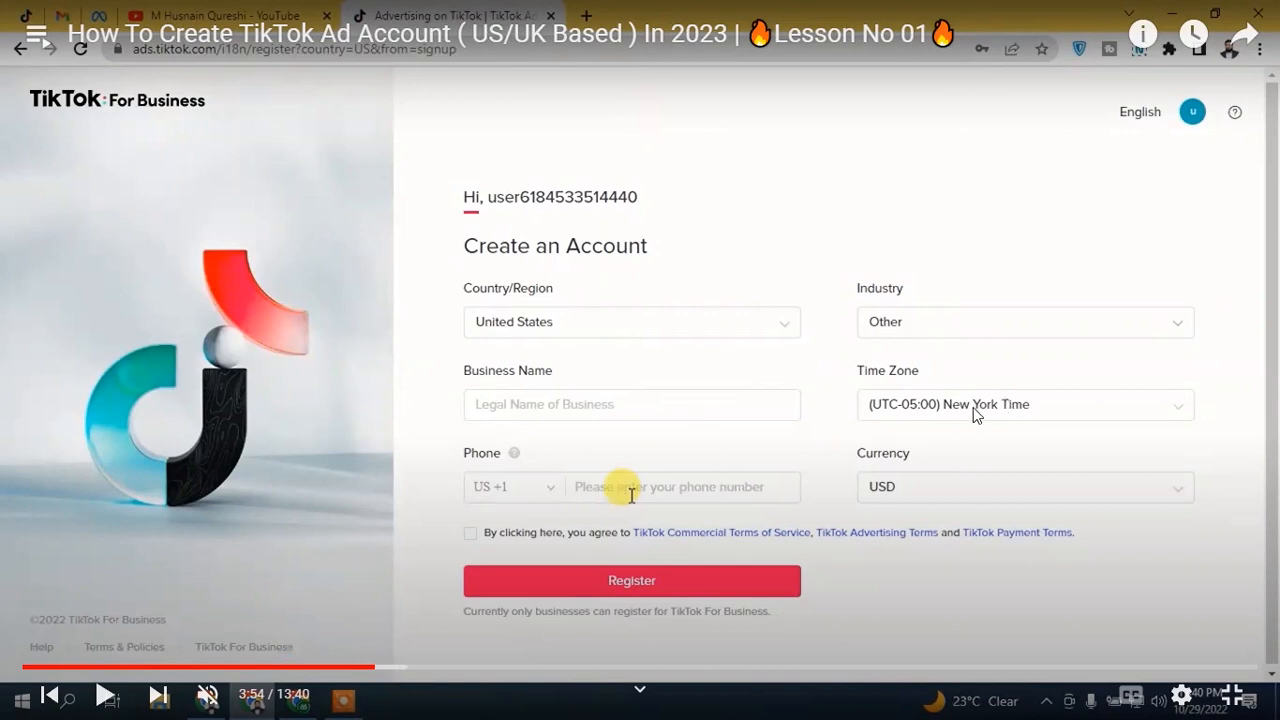
# - Move through the lesson between about 4:46 and 5:10 to show the Google search for US numbers to receive SMS online
pyautogui.click(412, 668)
pyautogui.click(470, 668)
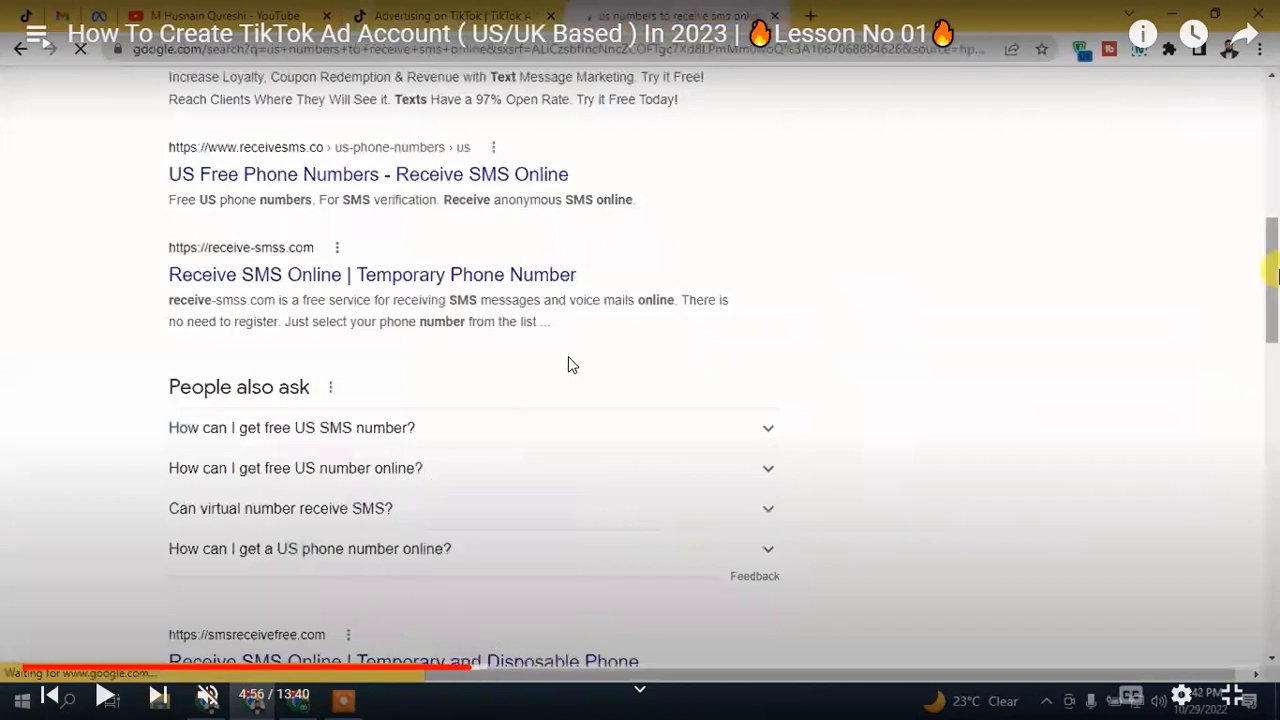
pyautogui.moveTo(448, 671); pyautogui.dragTo(463, 674)
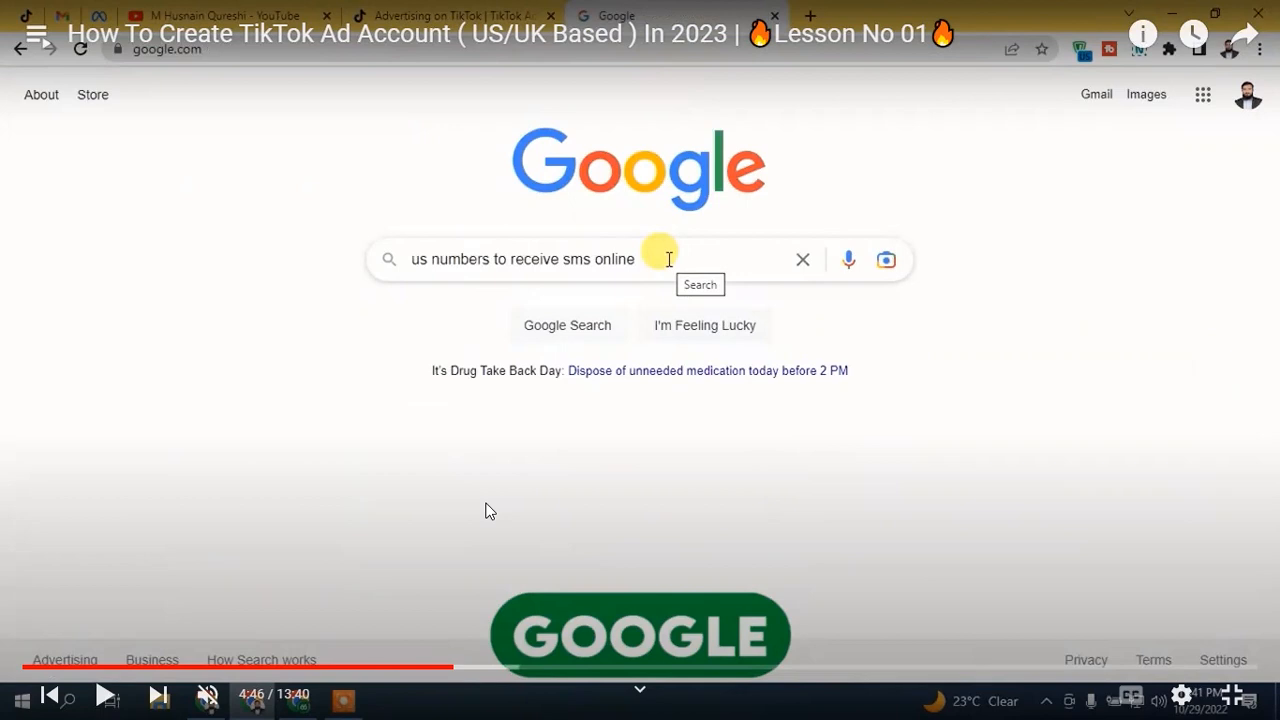
pyautogui.click(488, 666)
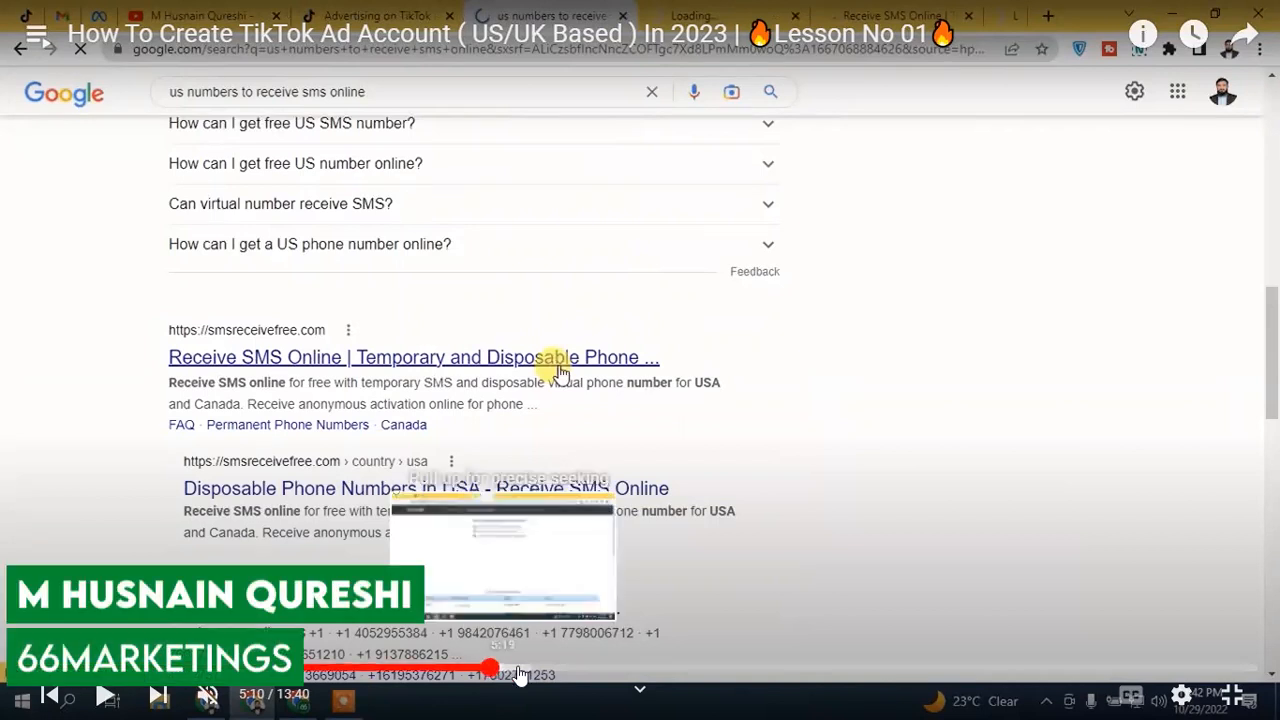
# - Step through the lesson from about 5:31 past 6:51 to review the websites offering free US phone numbers
pyautogui.moveTo(505, 668); pyautogui.dragTo(543, 671)
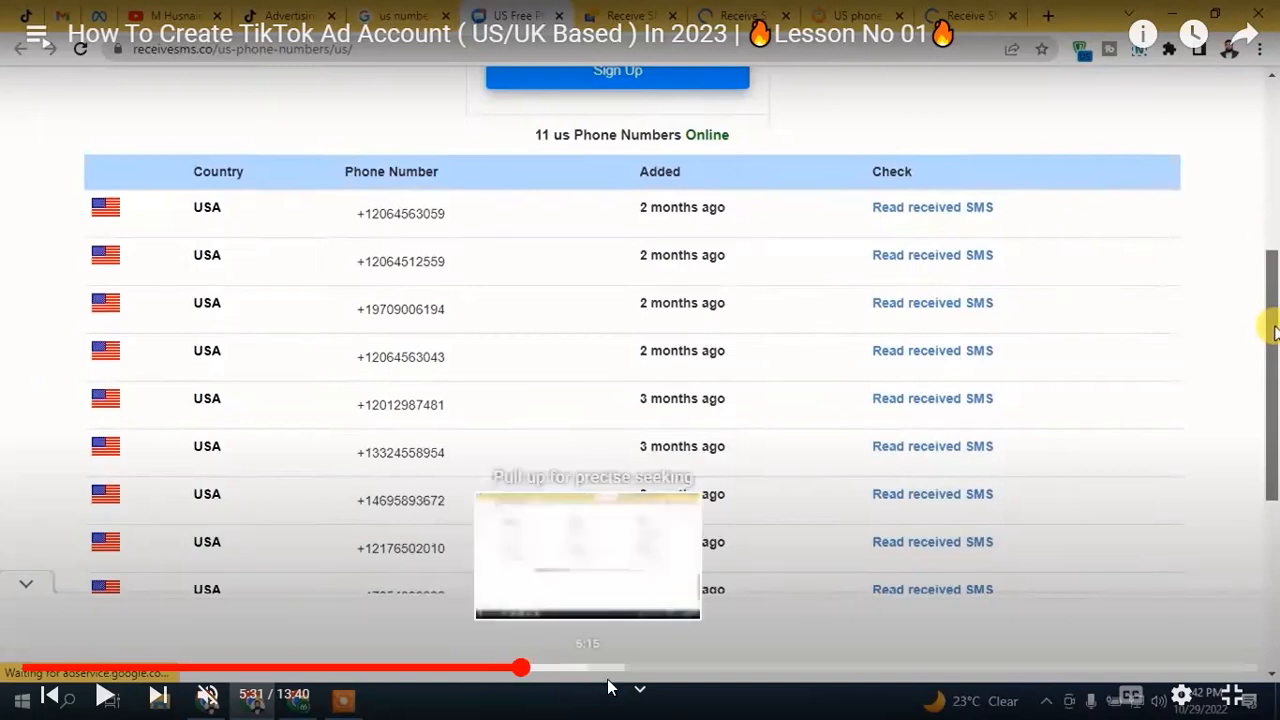
pyautogui.click(574, 668)
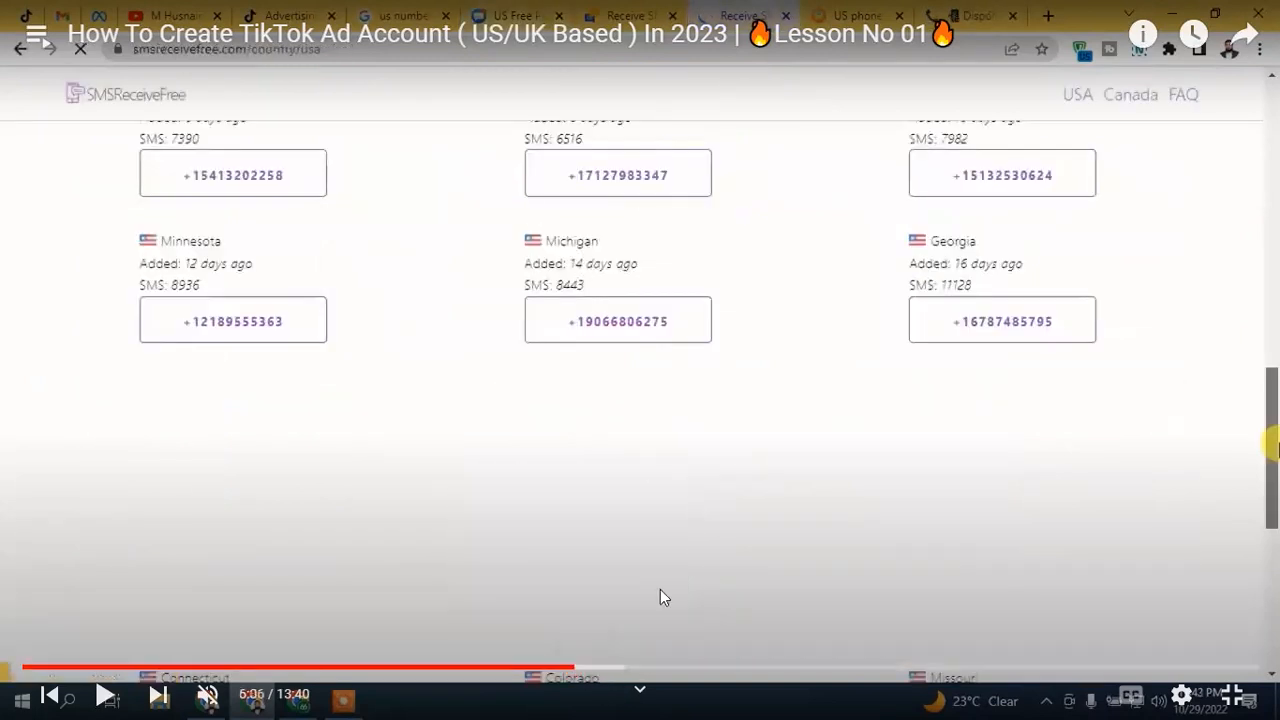
pyautogui.click(614, 666)
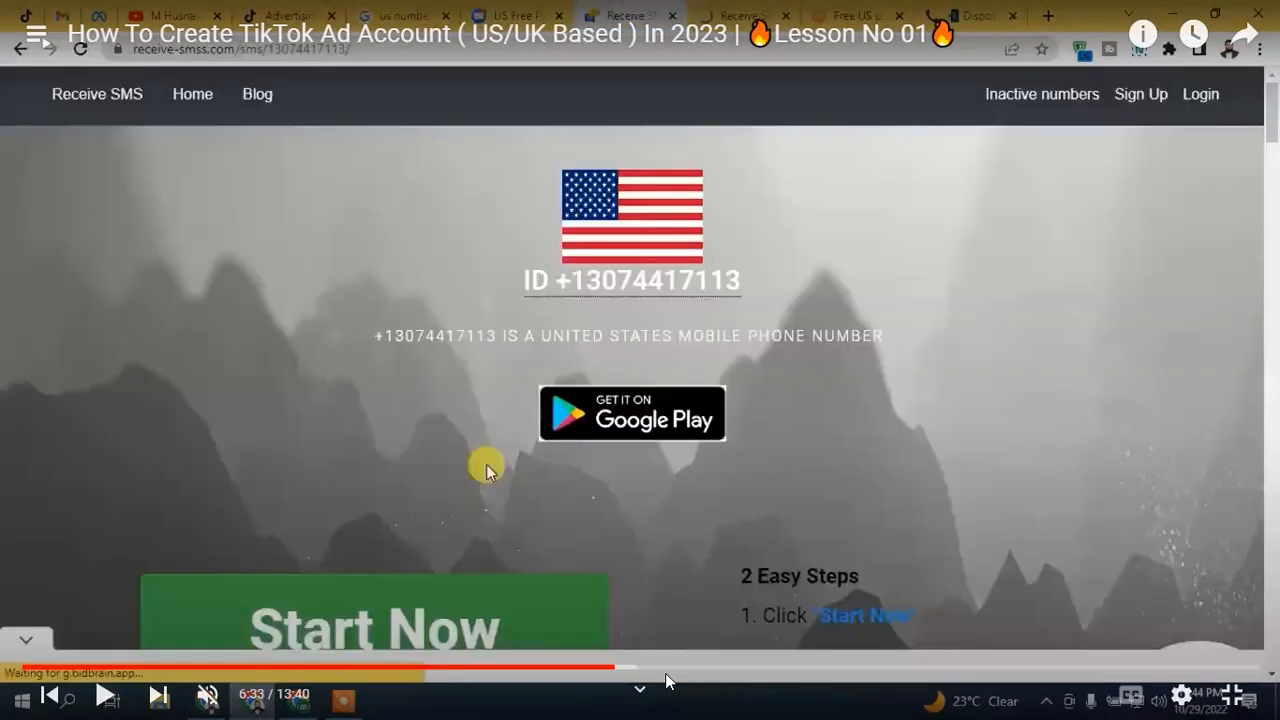
pyautogui.click(643, 666)
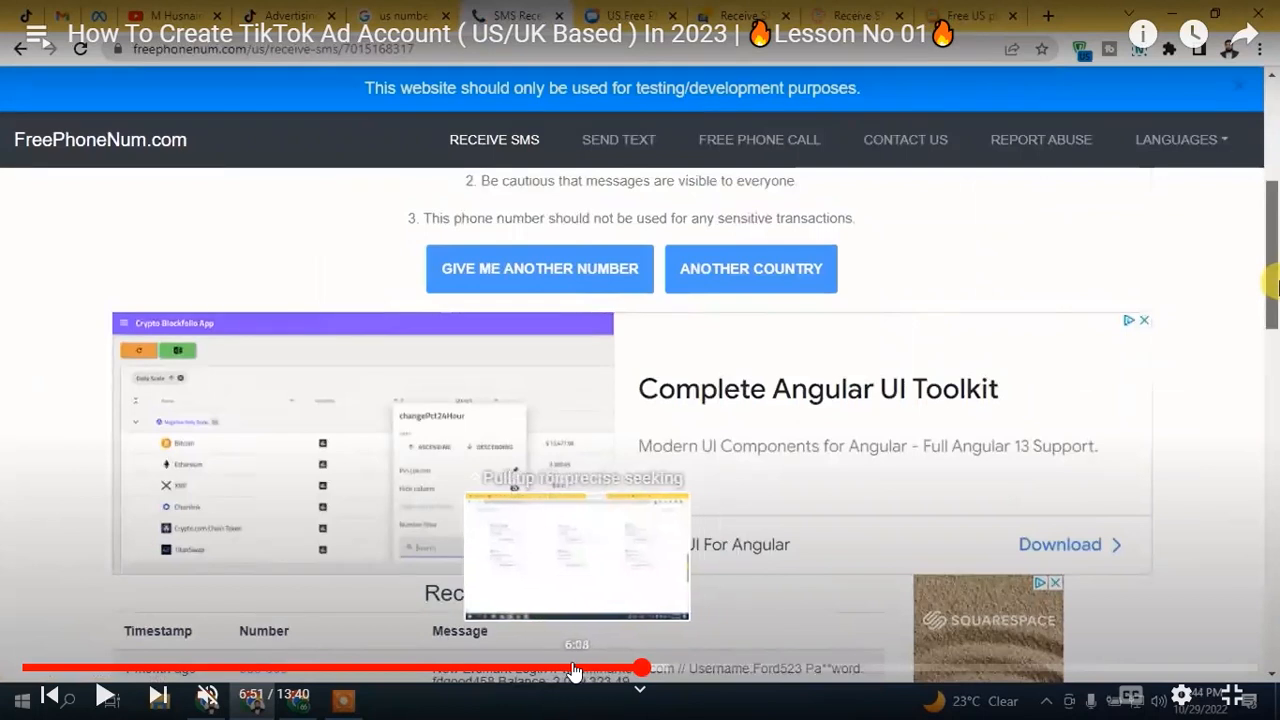
pyautogui.click(664, 669)
pyautogui.click(660, 300)
# - Jump to about 7:17 in the lesson and review the registration form with the phone number filled in
pyautogui.click(681, 668)
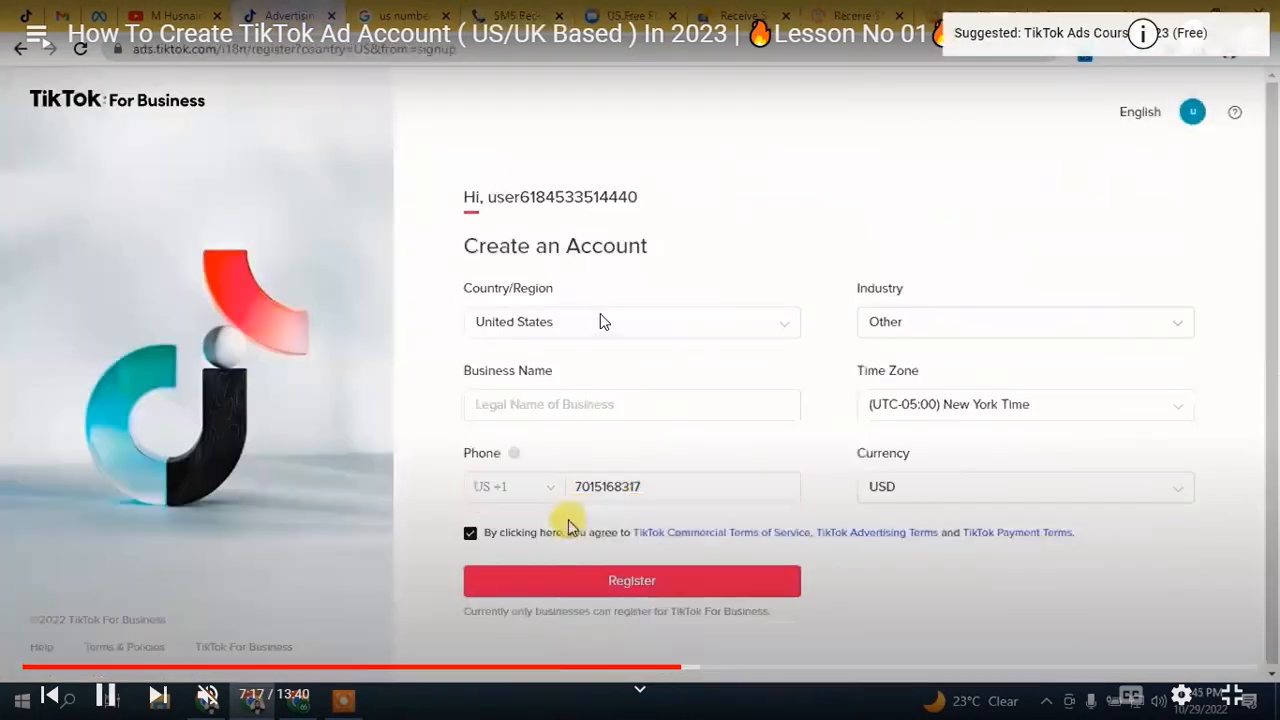
pyautogui.click(593, 494)
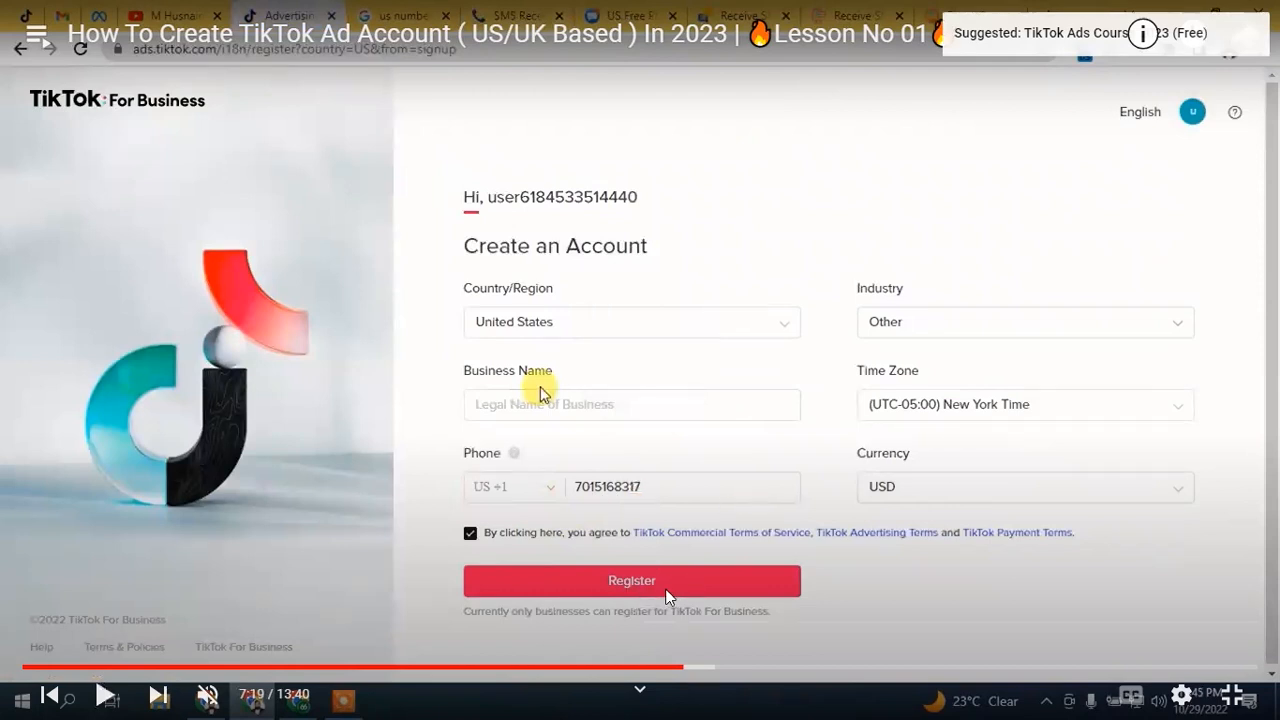
pyautogui.click(692, 350)
# - Seek back and forth to the lesson's billing information page at about 7:30 and pause there to review the payment methods
pyautogui.click(707, 668)
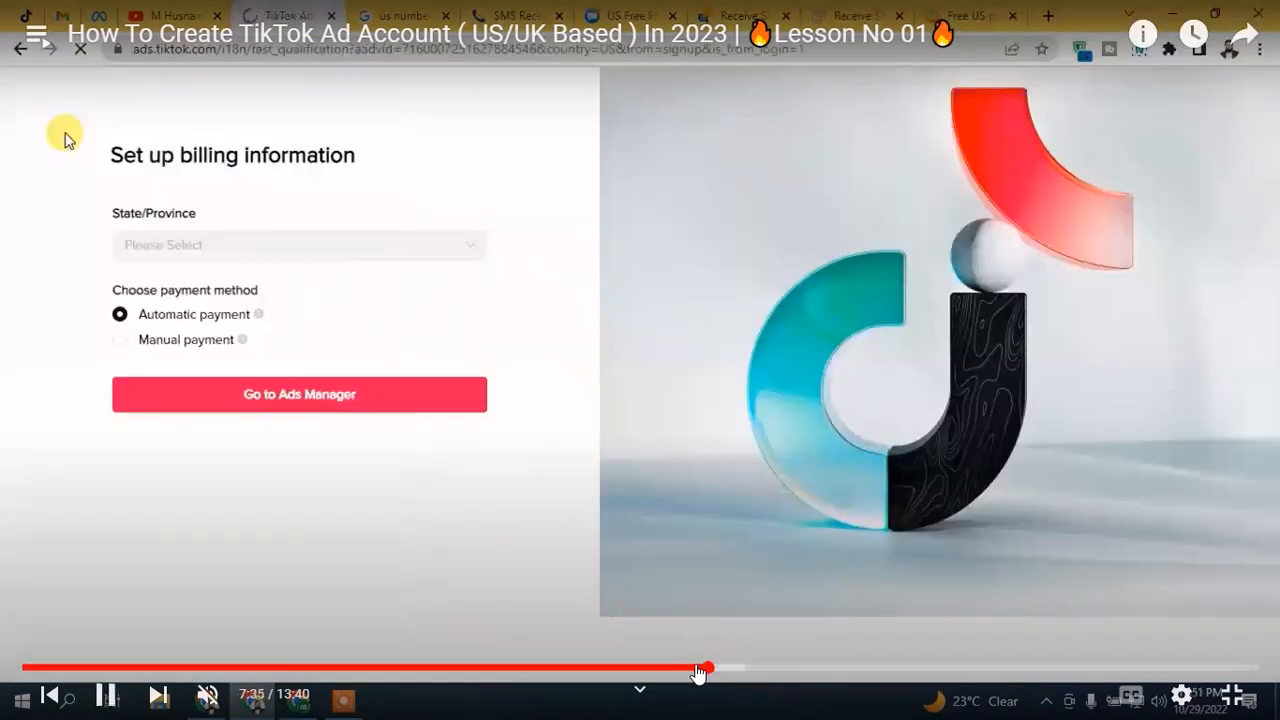
pyautogui.click(695, 668)
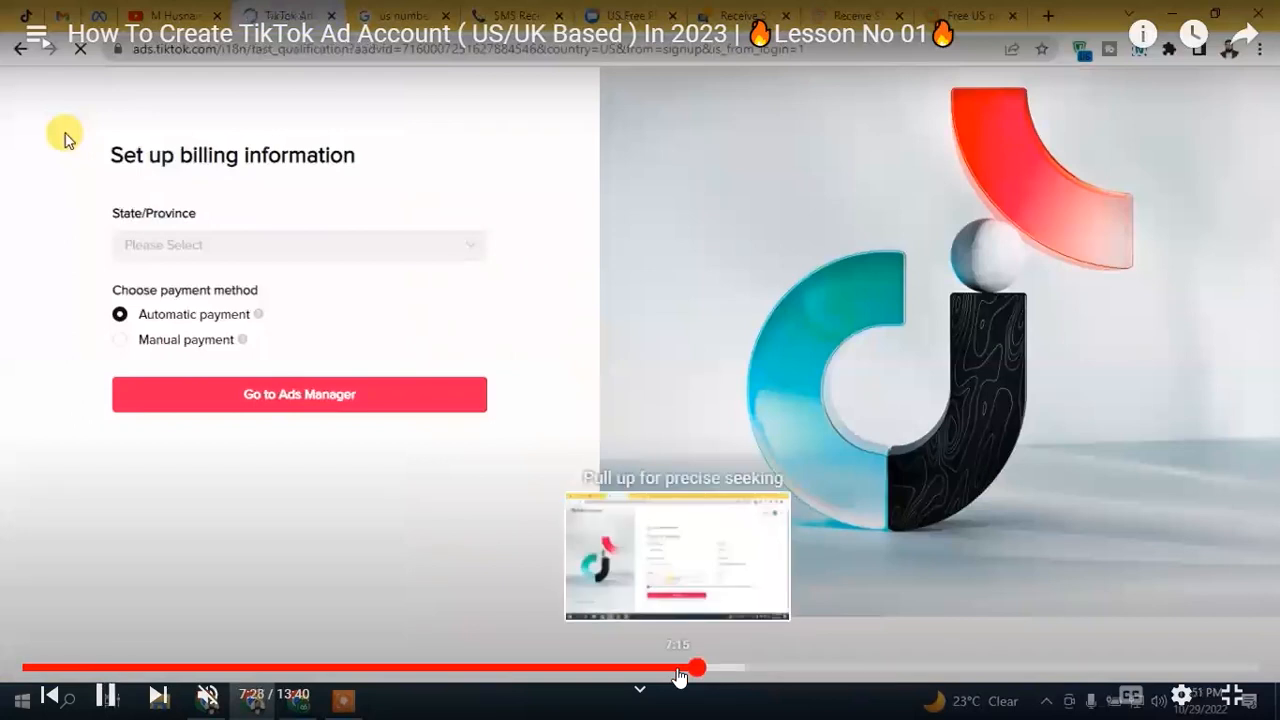
pyautogui.click(678, 668)
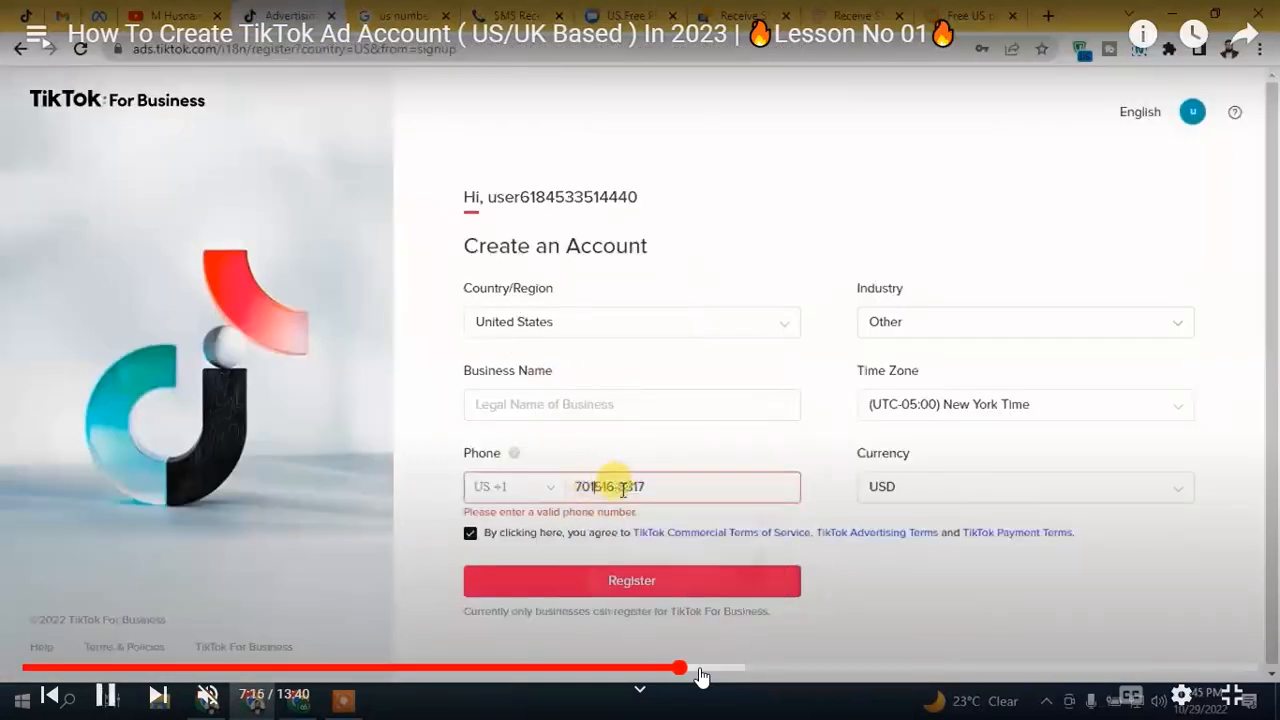
pyautogui.click(700, 668)
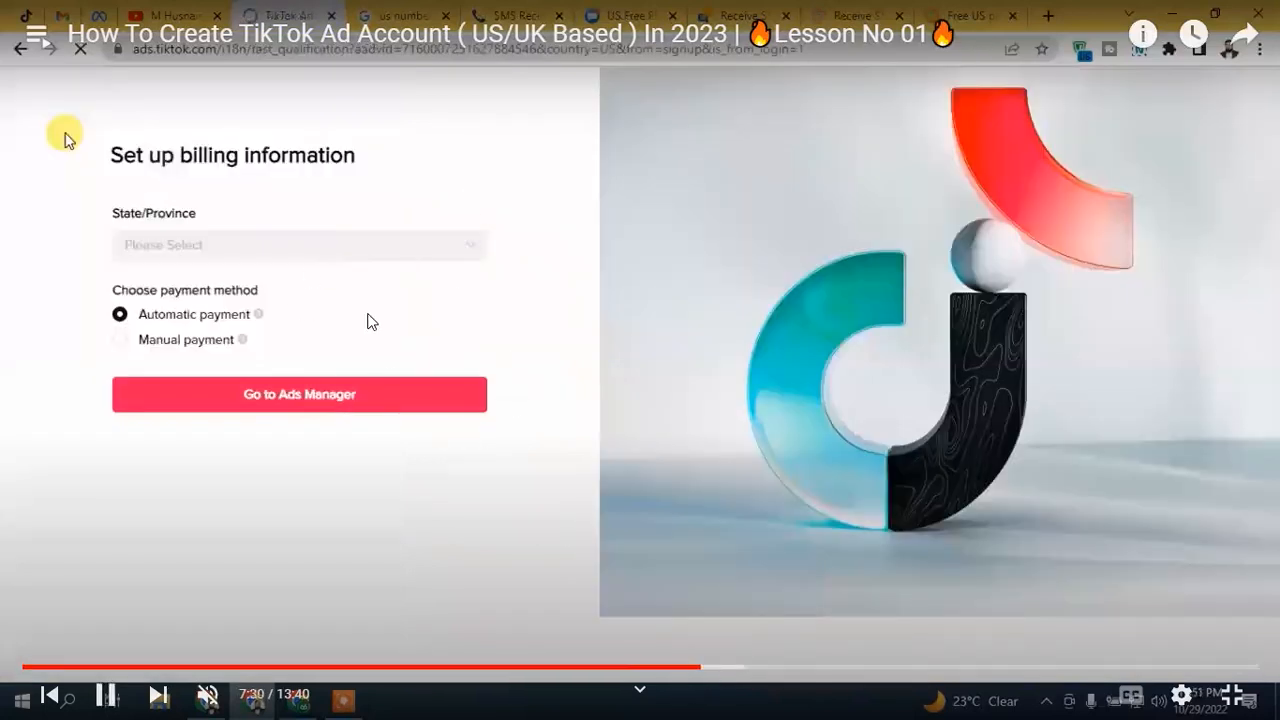
pyautogui.click(370, 321)
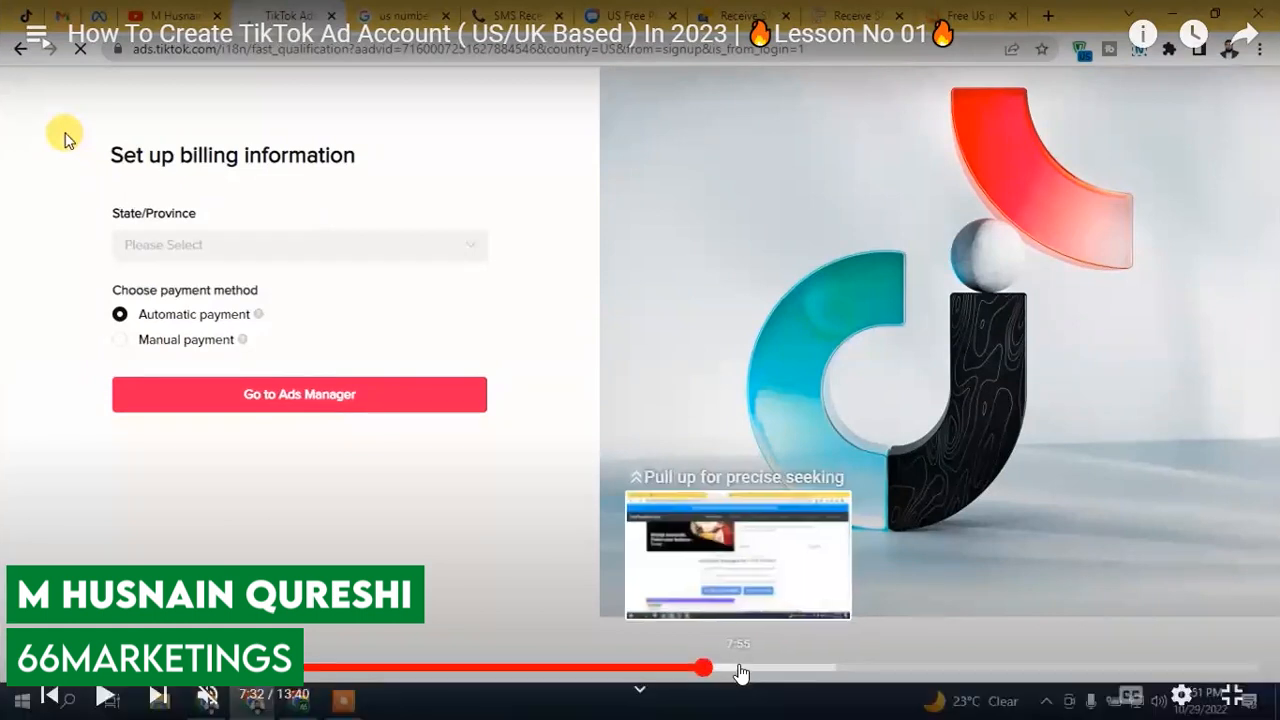
# - Skim the lesson's verification messages, Ads Manager mode and advertising objective pages, ending at the Vyke app search at about 11:30
pyautogui.click(741, 666)
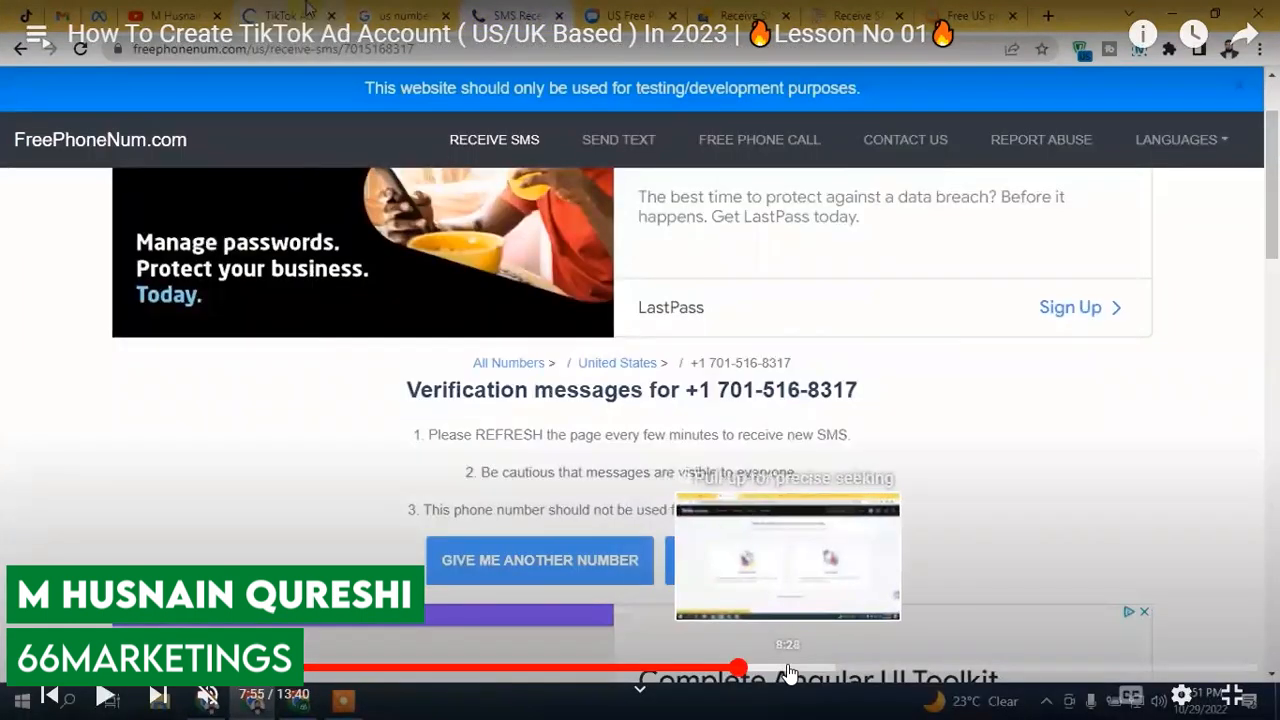
pyautogui.click(787, 666)
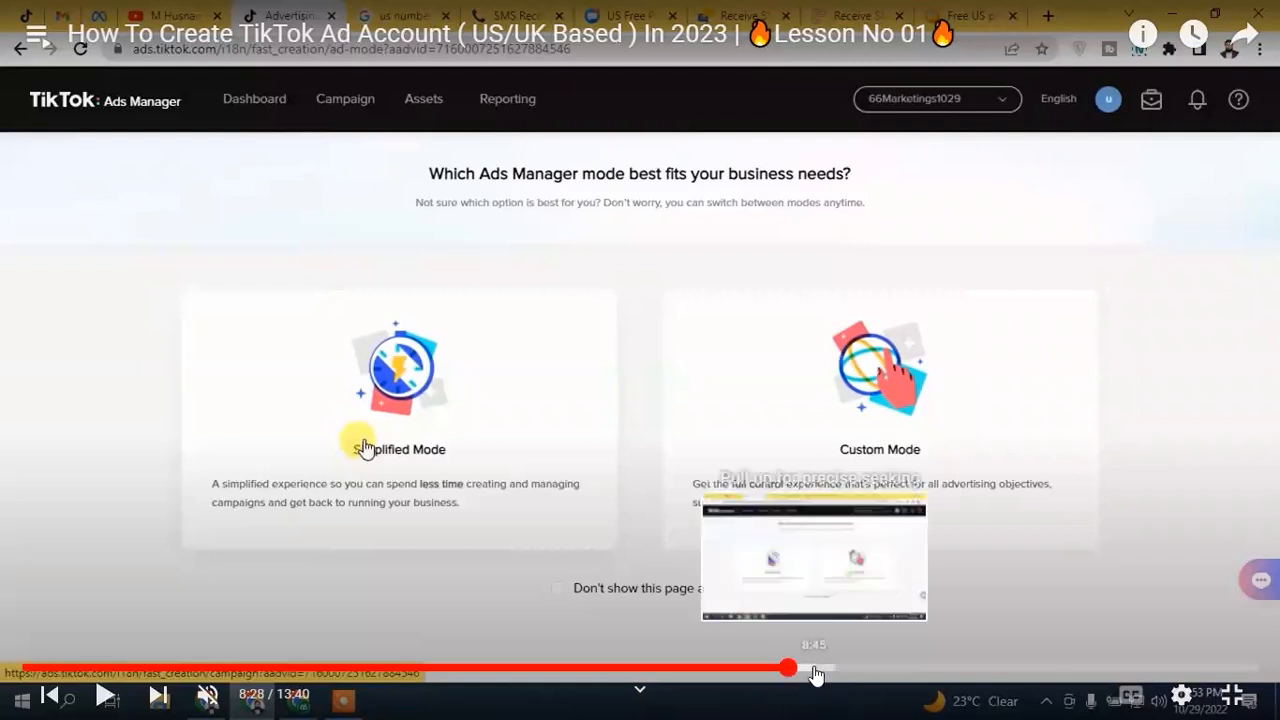
pyautogui.moveTo(814, 667); pyautogui.dragTo(826, 638)
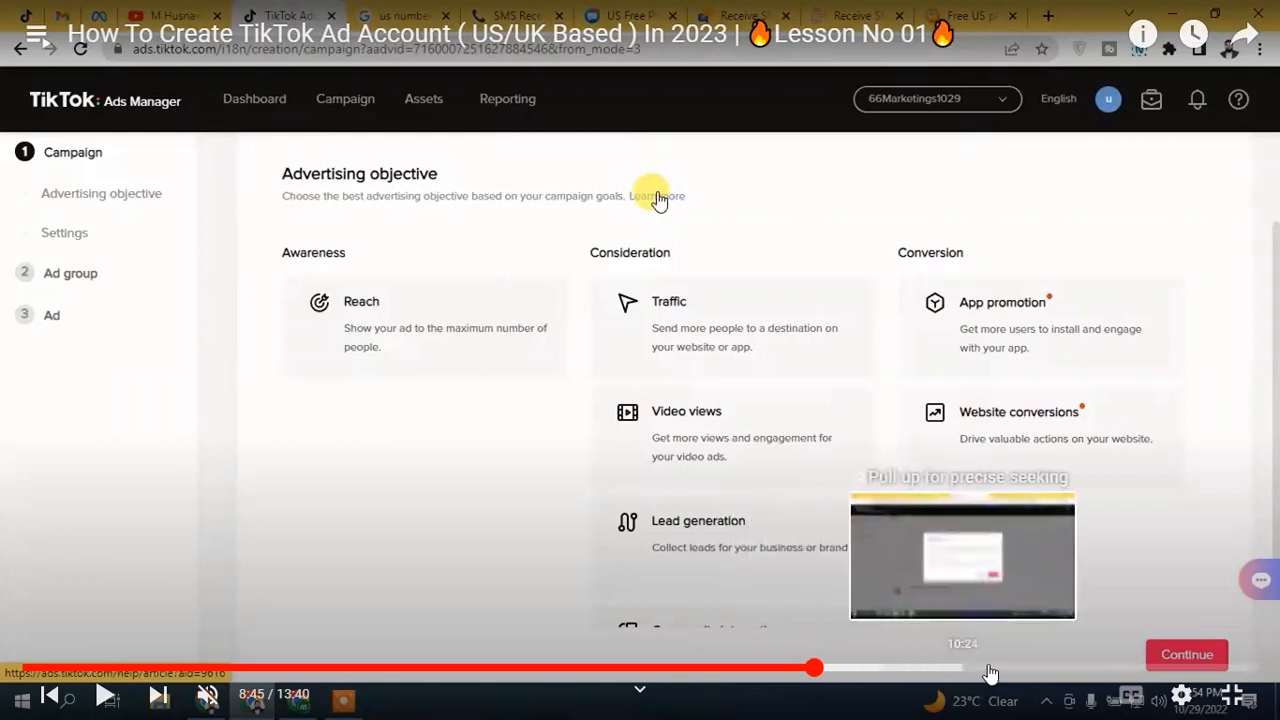
pyautogui.click(1070, 667)
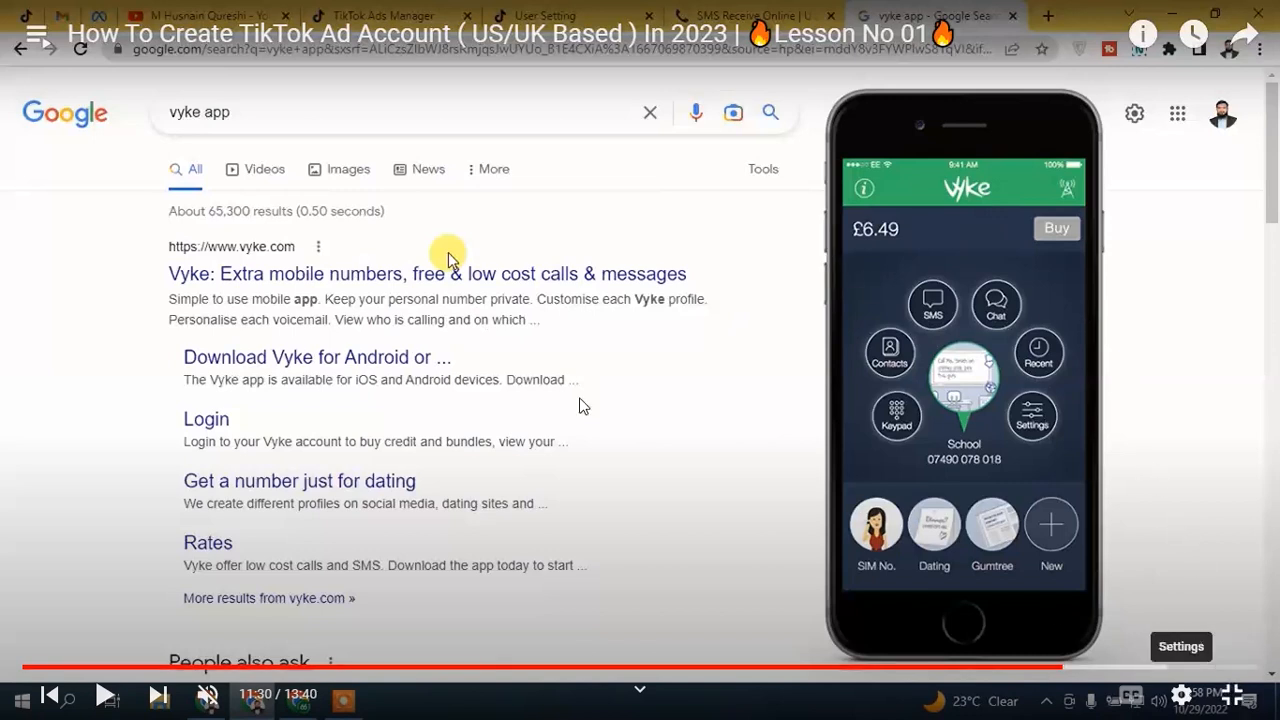
# - Exit full screen, return to the TikTok Ads Manager dashboard, and open the account profile options
pyautogui.click(1230, 698)
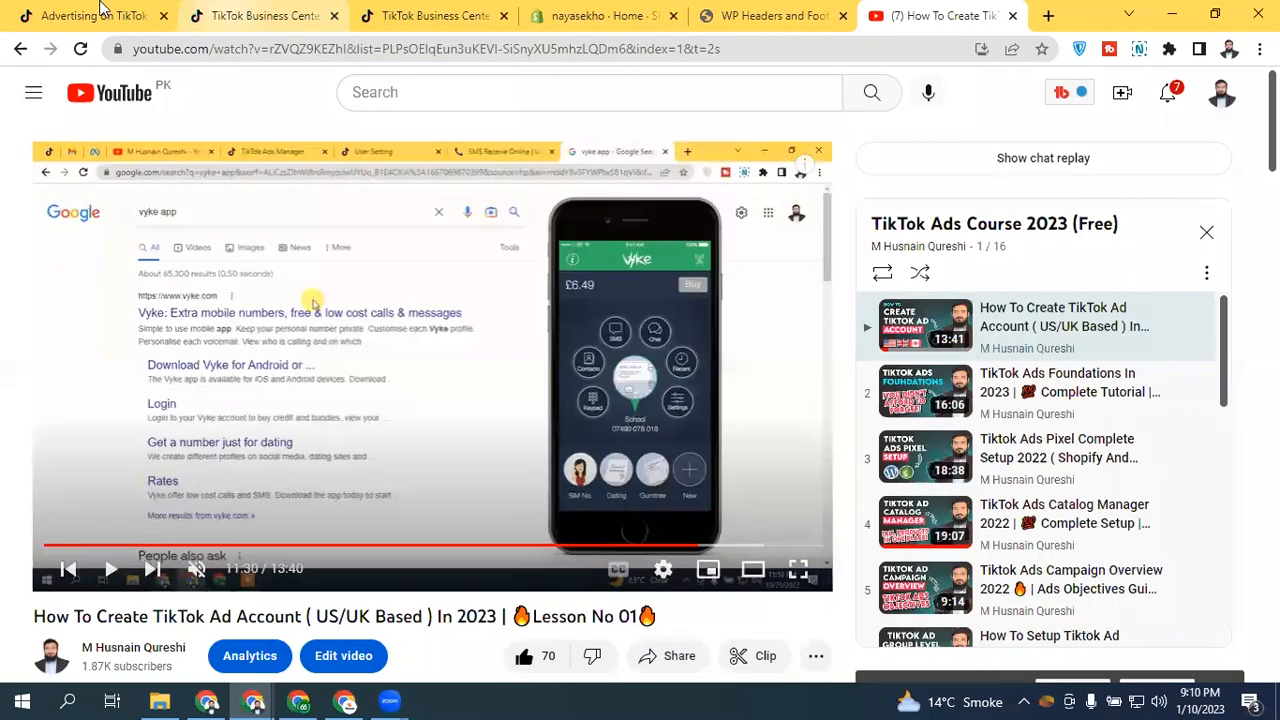
pyautogui.click(100, 10)
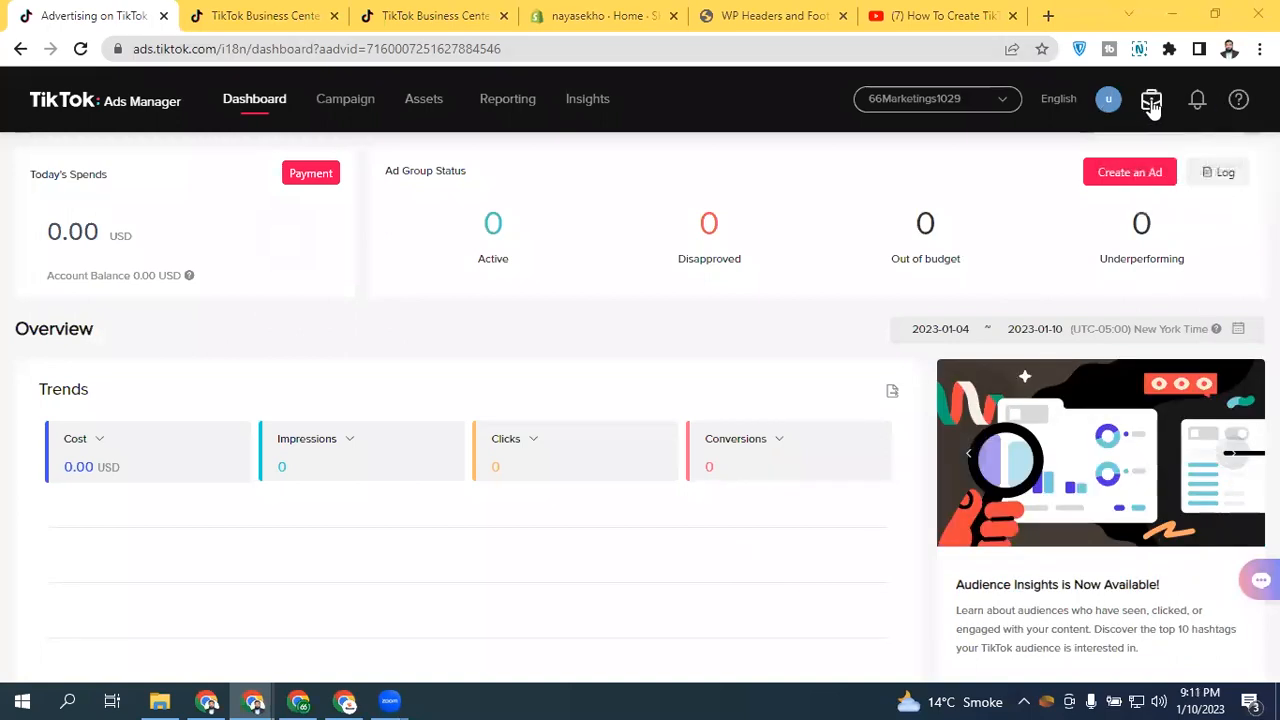
pyautogui.click(1108, 99)
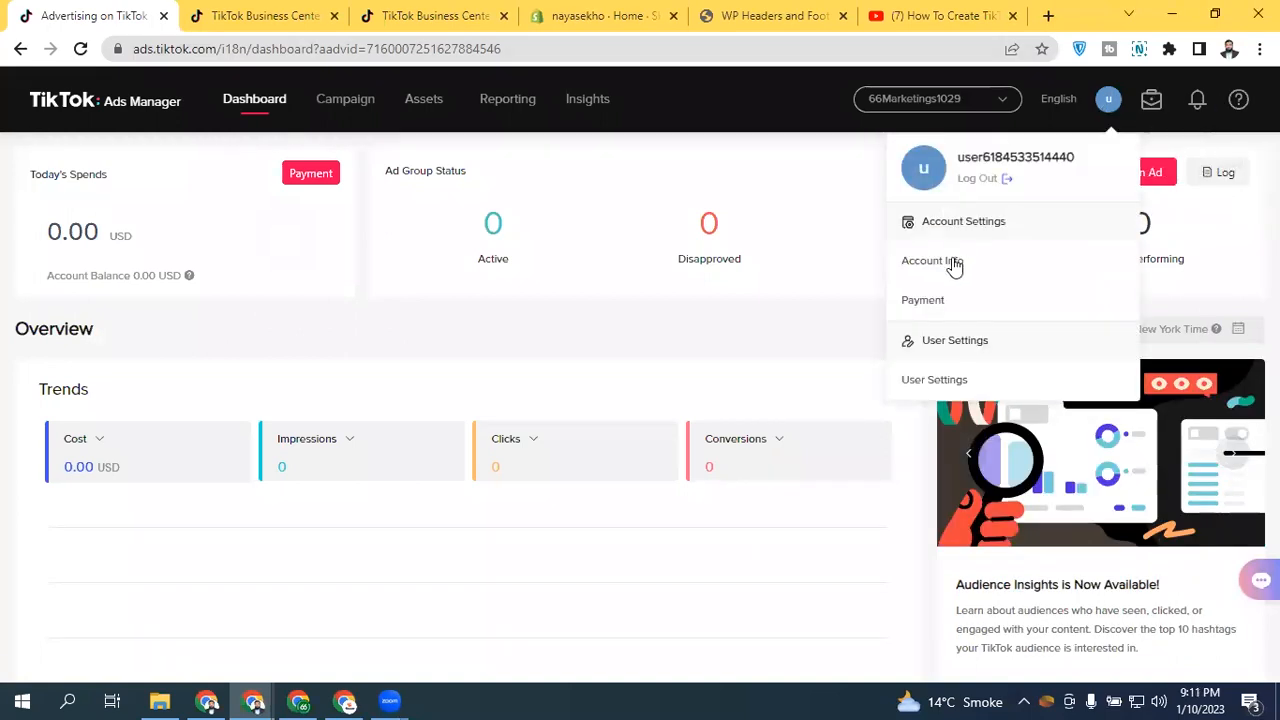
# - Return to the lesson in full screen and skim from about 9:13 through the account settings to the 2-step verification page at 9:58
pyautogui.click(943, 14)
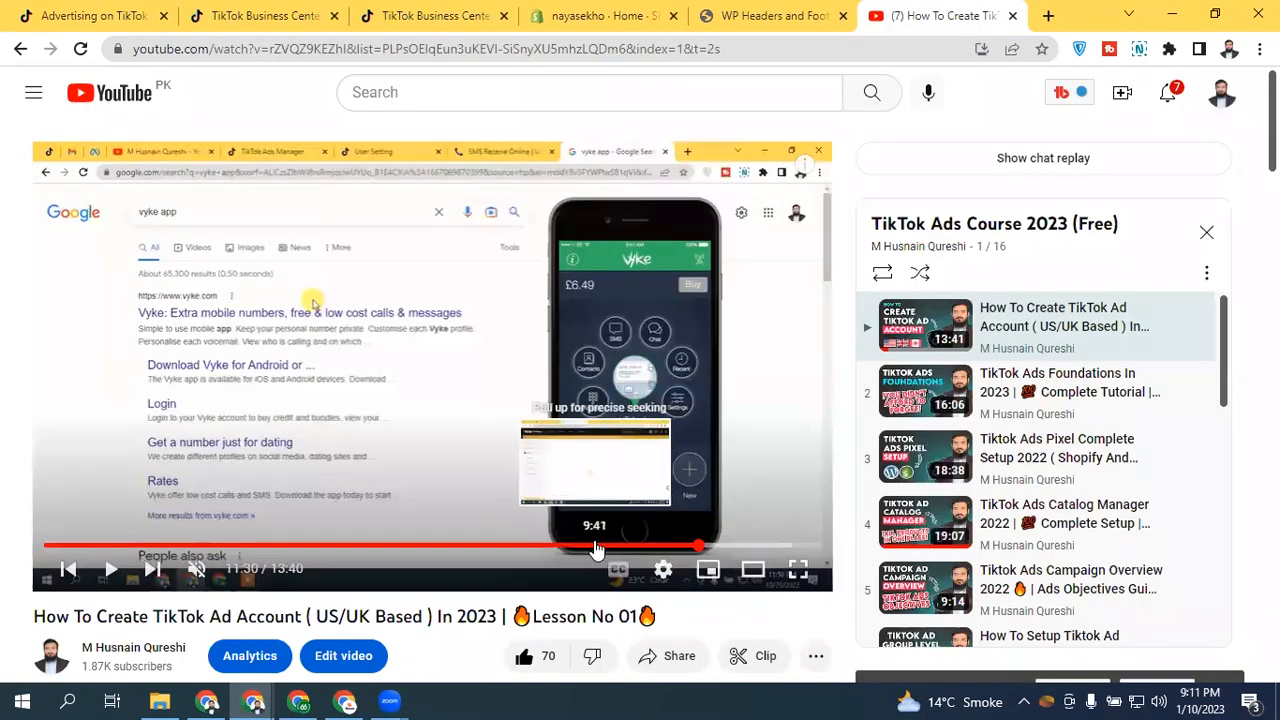
pyautogui.moveTo(601, 549); pyautogui.dragTo(568, 549)
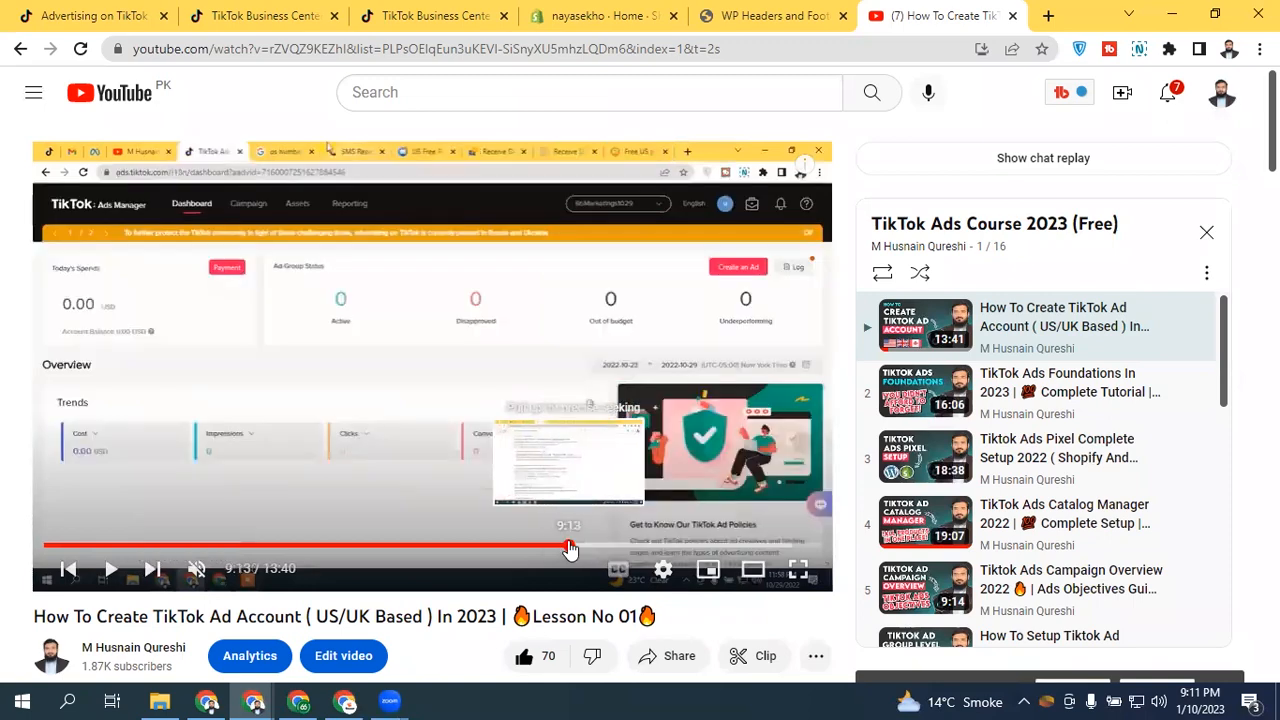
pyautogui.click(797, 569)
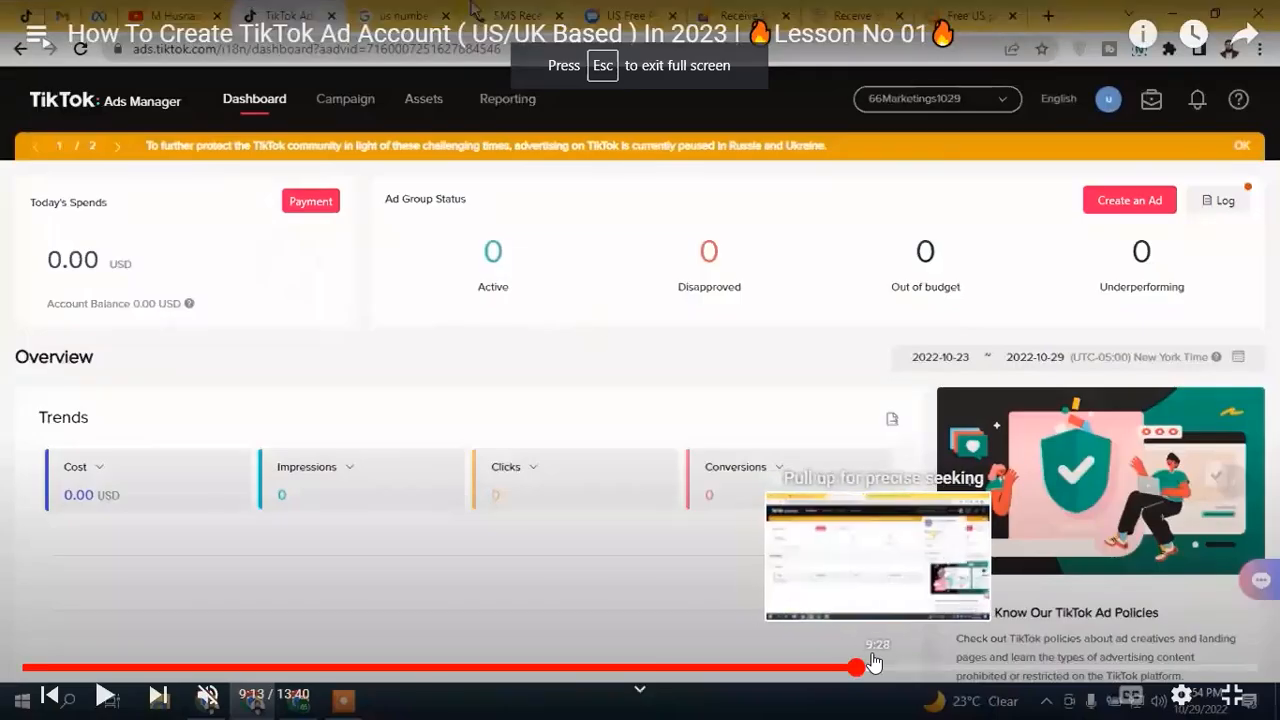
pyautogui.click(874, 662)
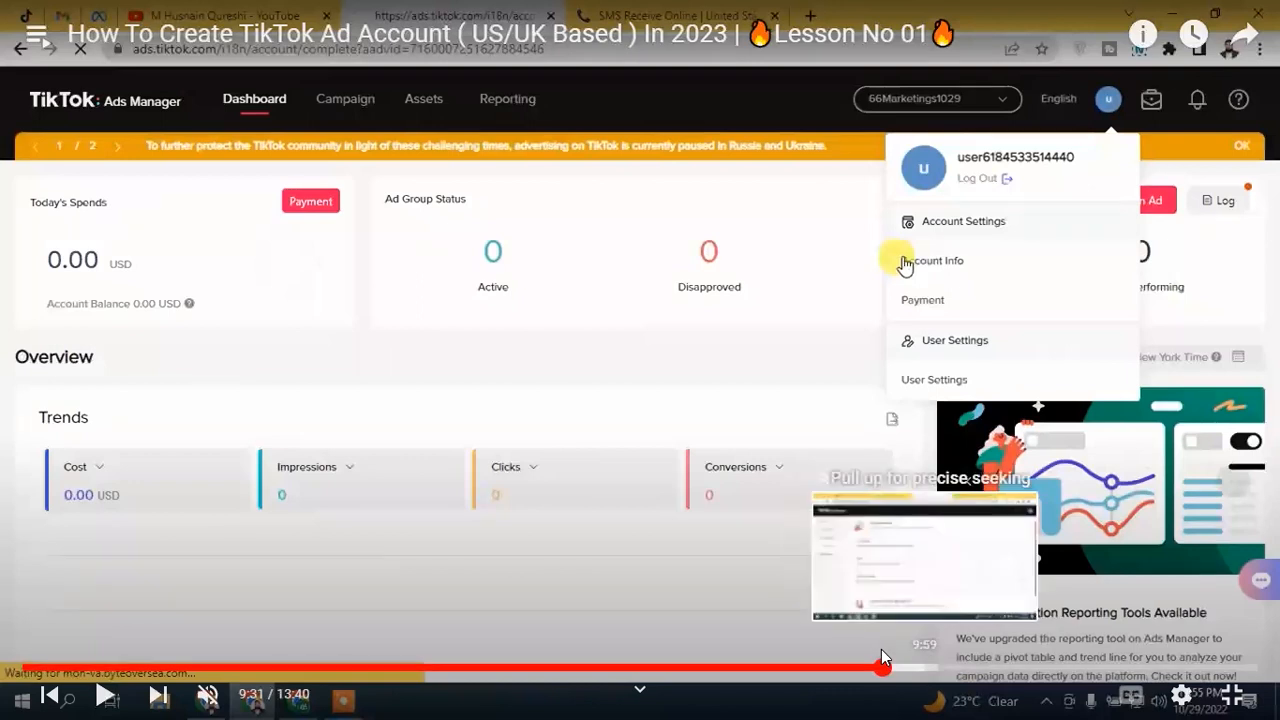
pyautogui.click(919, 664)
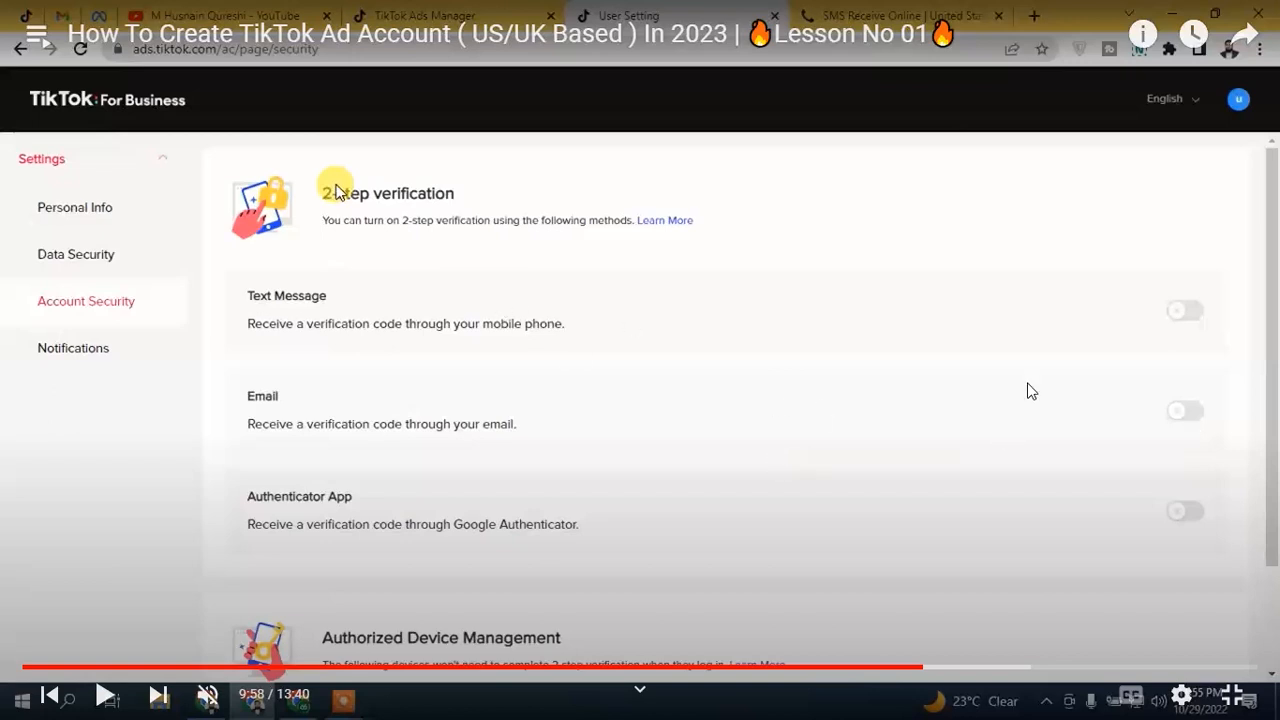
# - Exit full screen, return to the TikTok Ads Manager dashboard with the profile options dismissed, and close the lesson's browser tab
pyautogui.click(1233, 697)
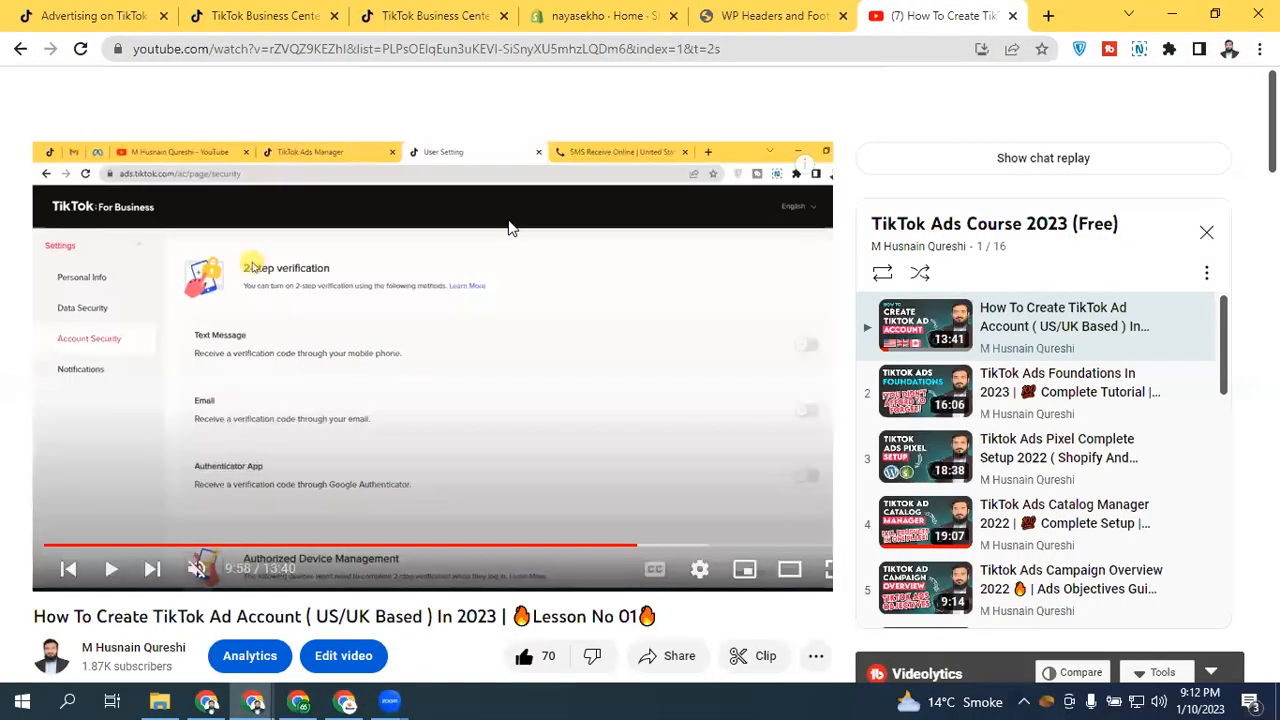
pyautogui.click(95, 12)
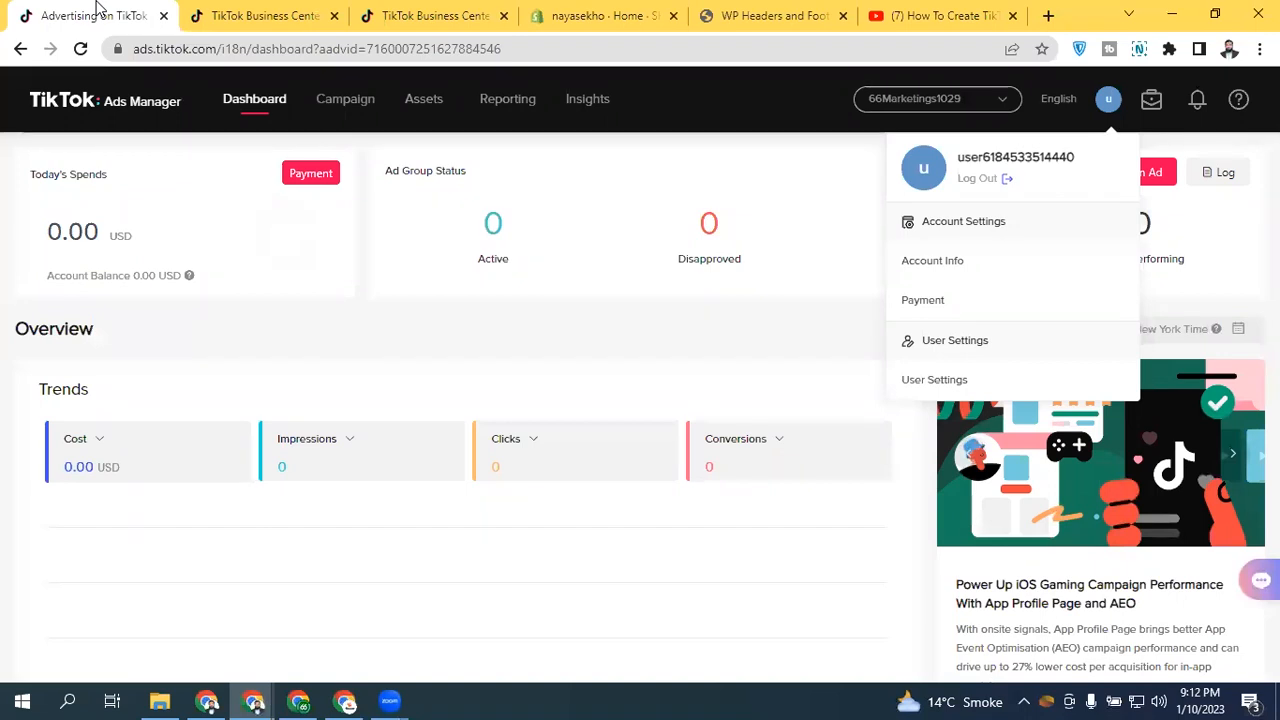
pyautogui.click(565, 320)
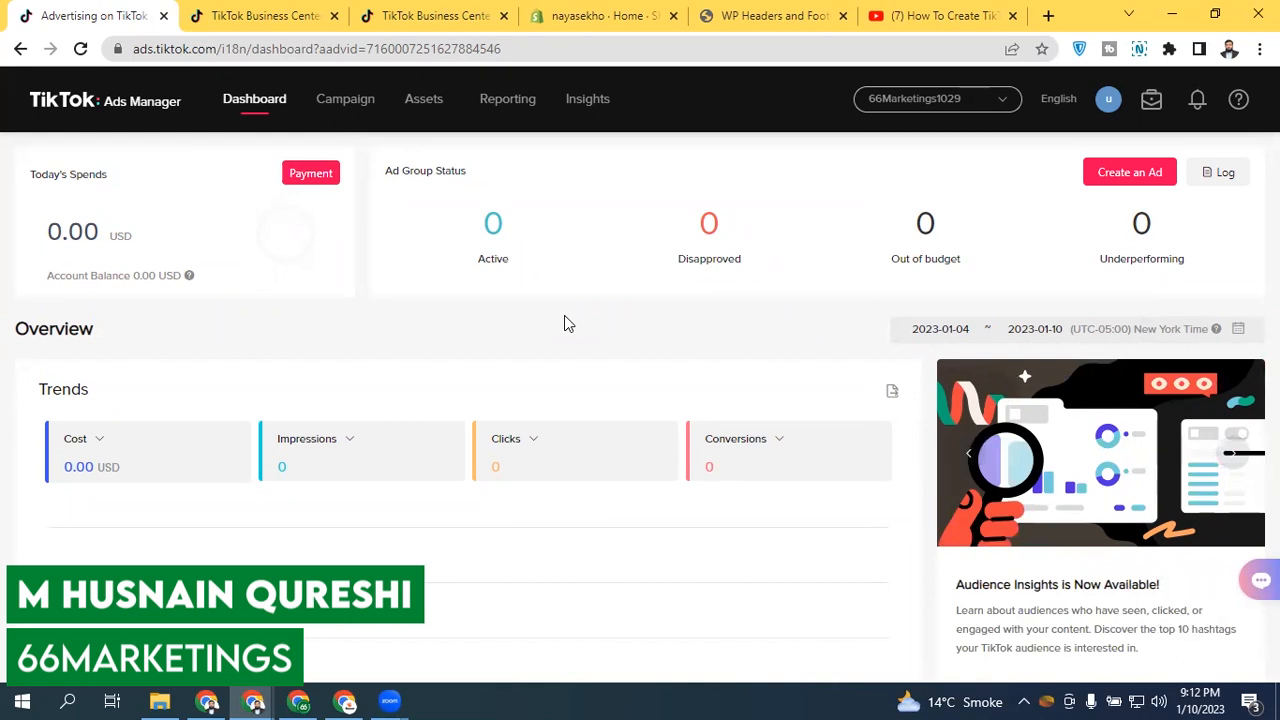
pyautogui.click(1011, 16)
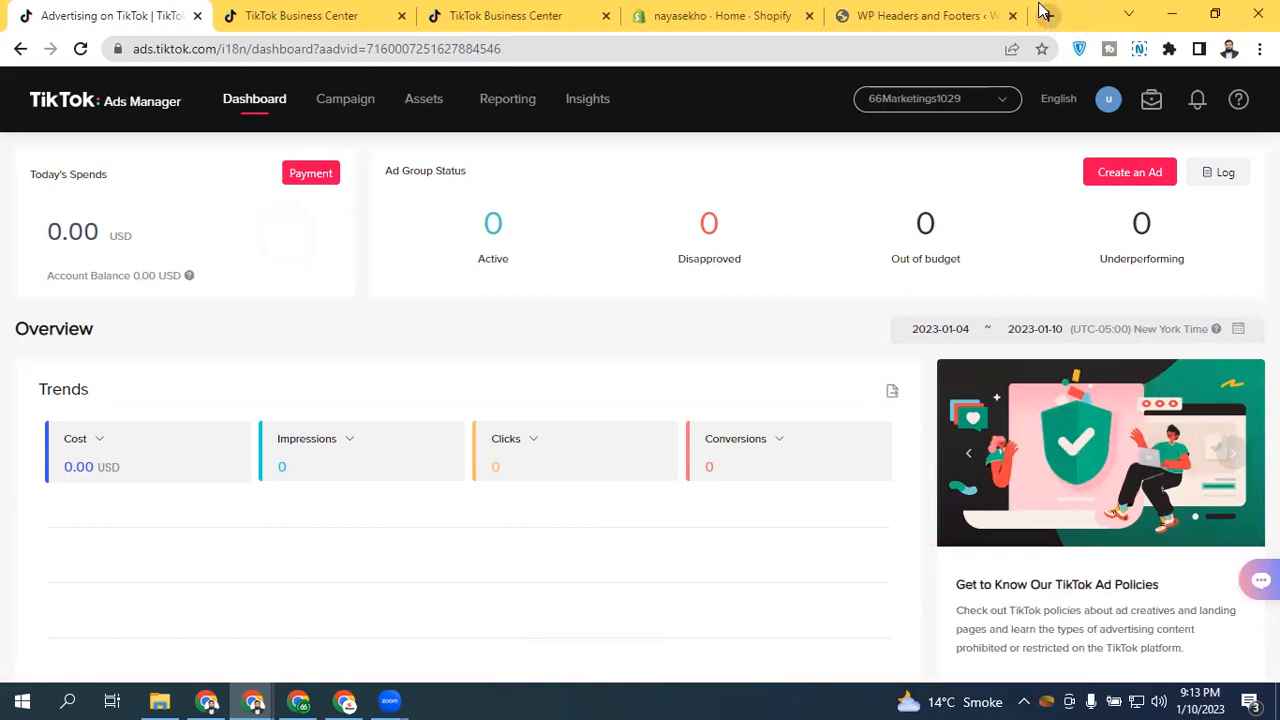
# - Search Google for "ecomdy media" in a new browser tab
pyautogui.click(1041, 12)
pyautogui.write('ecomd')
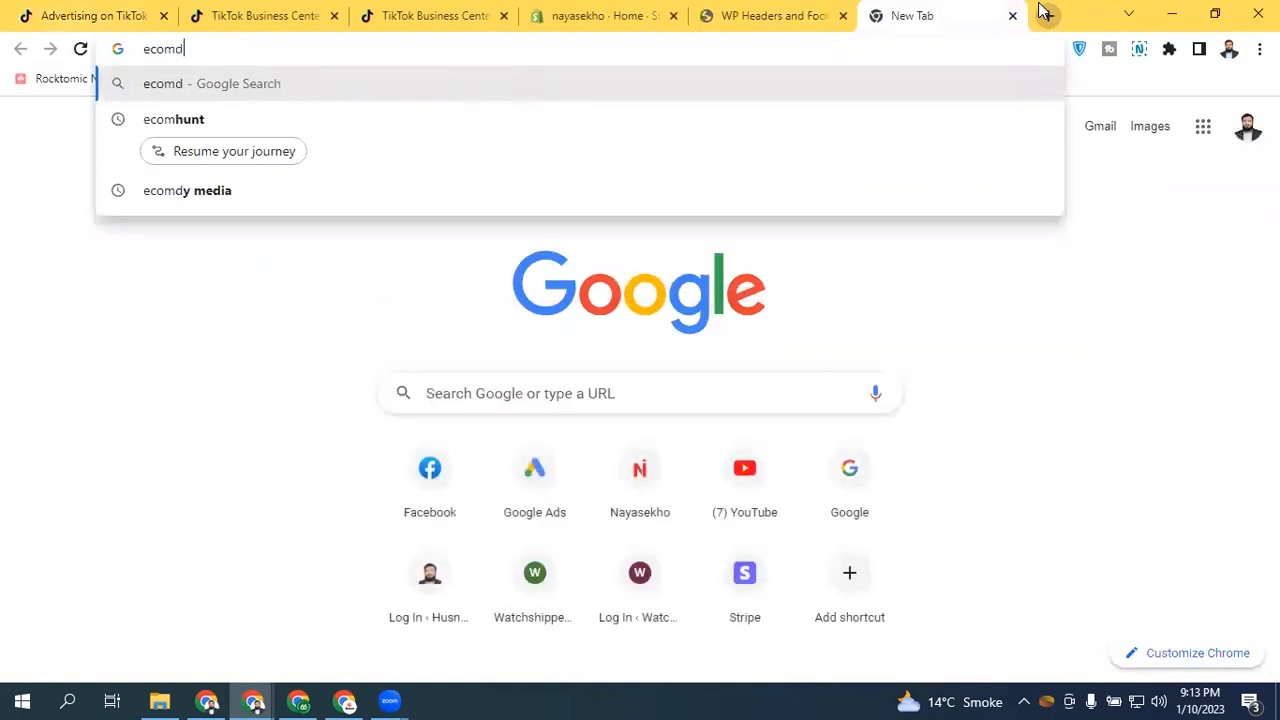
pyautogui.press('Return')
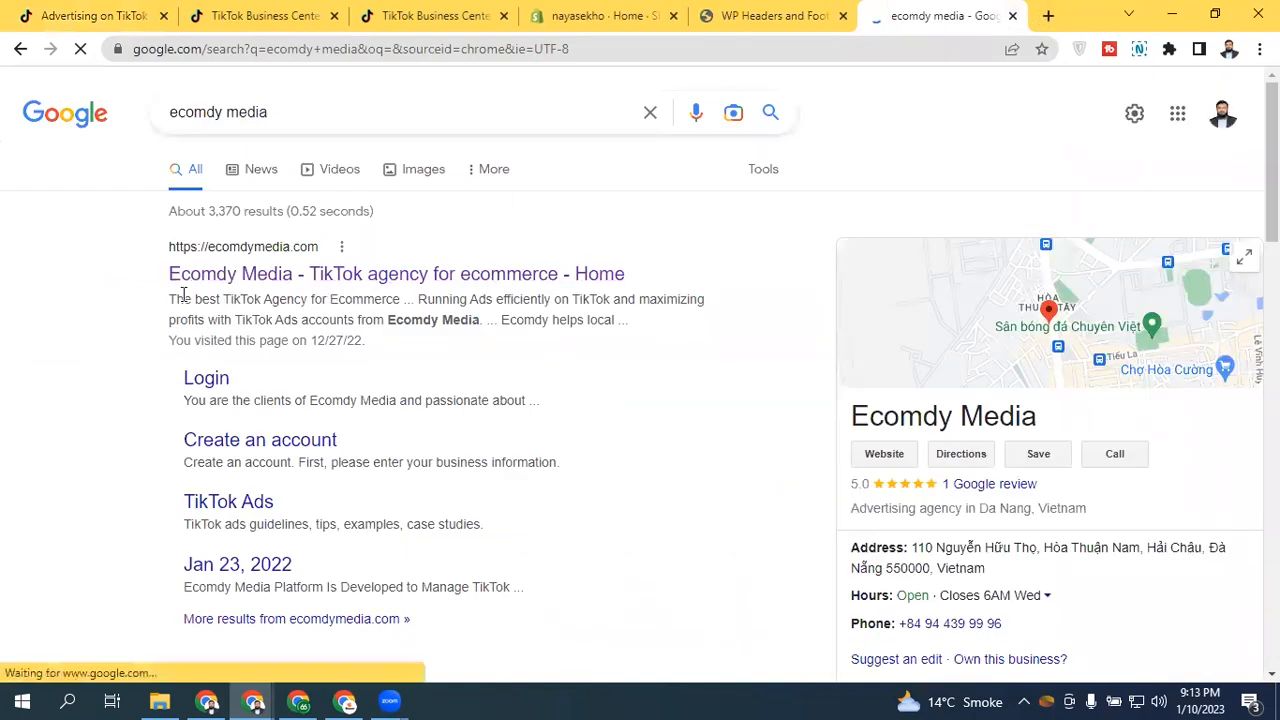
# - Open the Ecomdy Media home page from the results and go to its free trial registration form
pyautogui.click(260, 284)
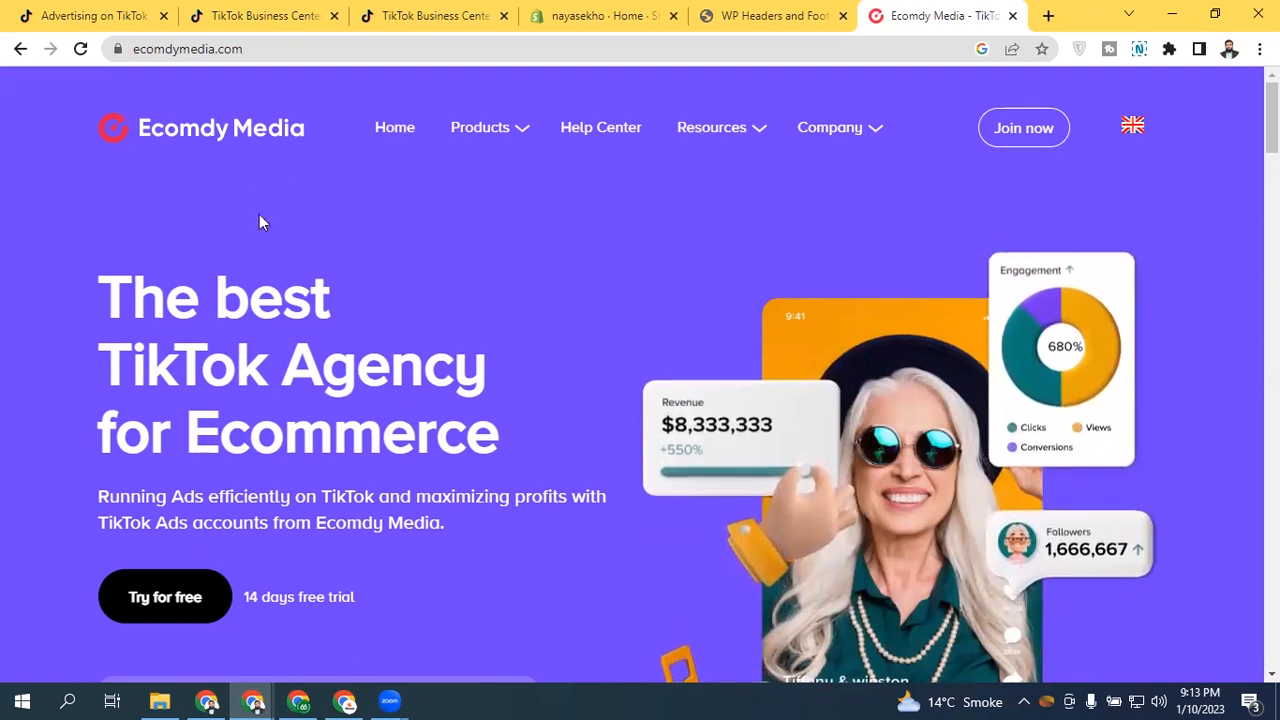
pyautogui.scroll(-1, 880, 290)
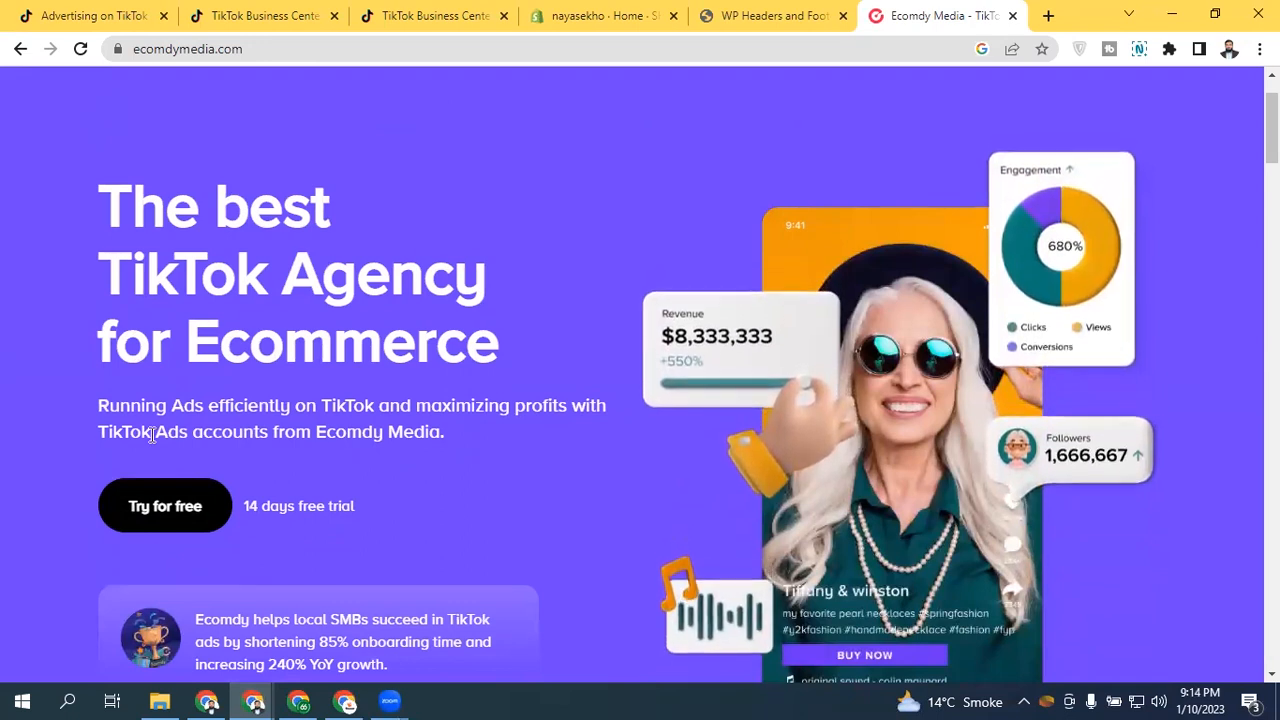
pyautogui.click(154, 507)
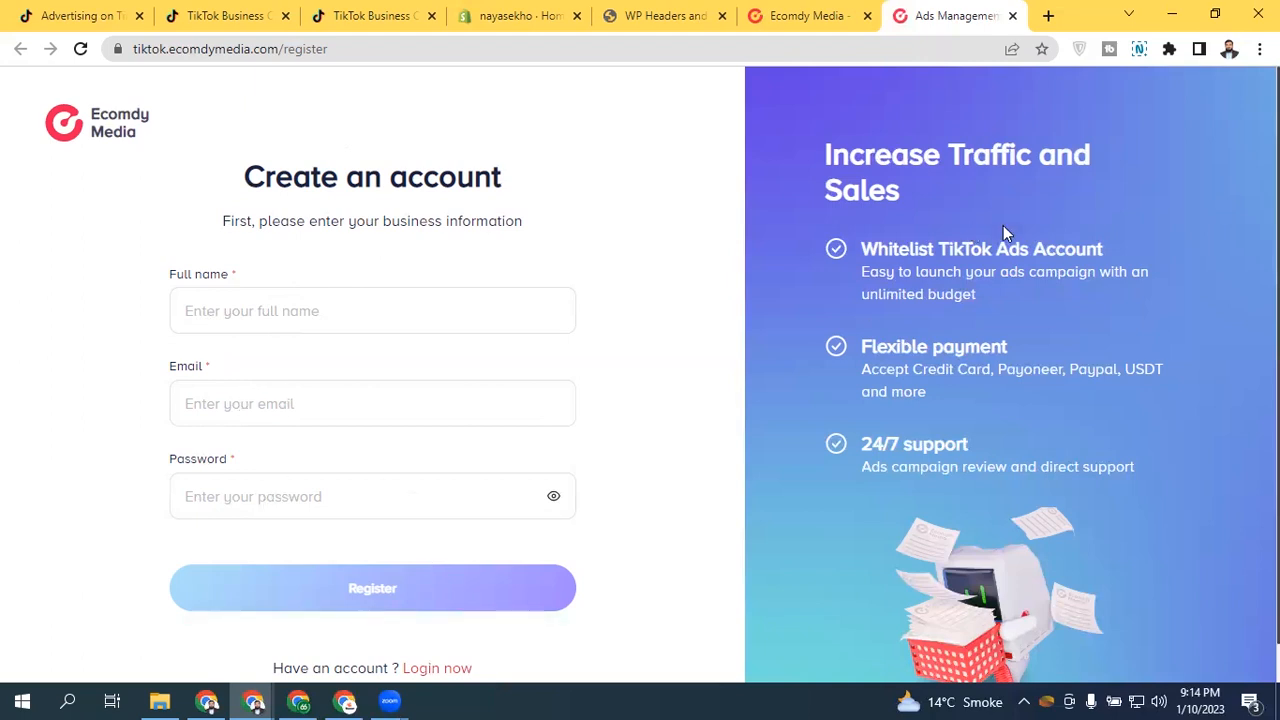
# - Open the Gmail inbox of the Google account used for the registration in a new browser tab
pyautogui.click(1048, 16)
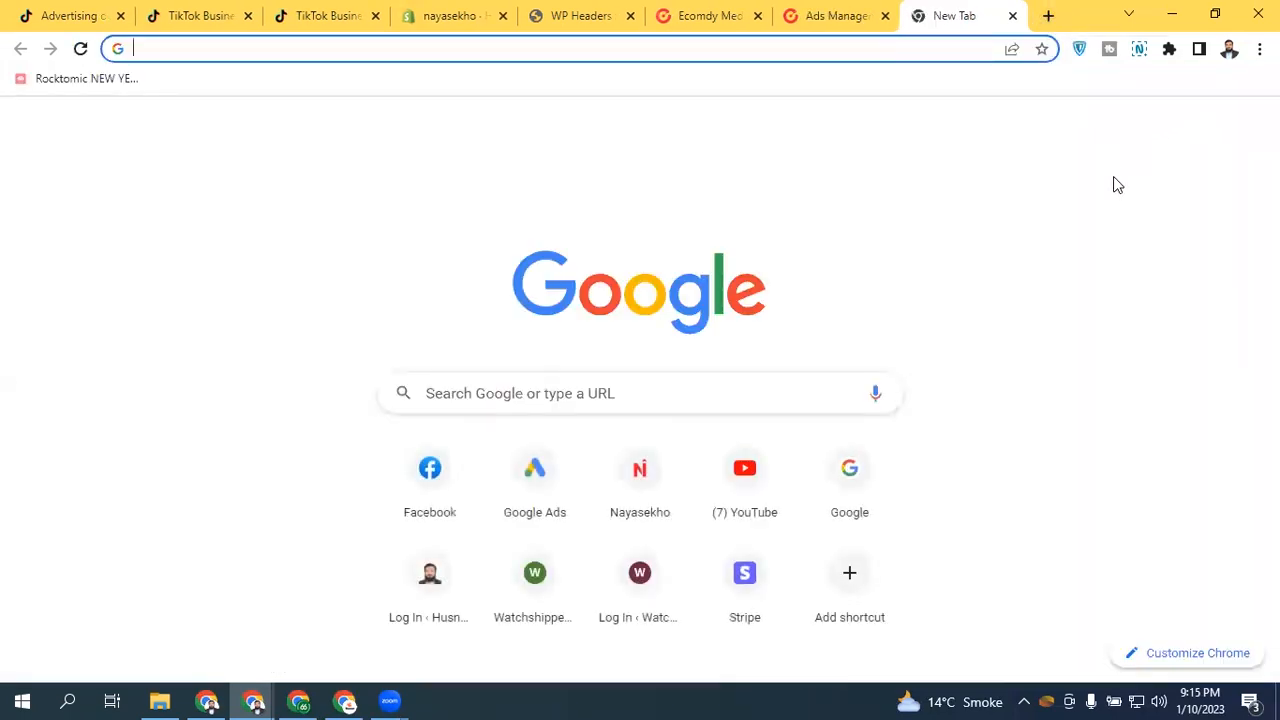
pyautogui.click(1247, 126)
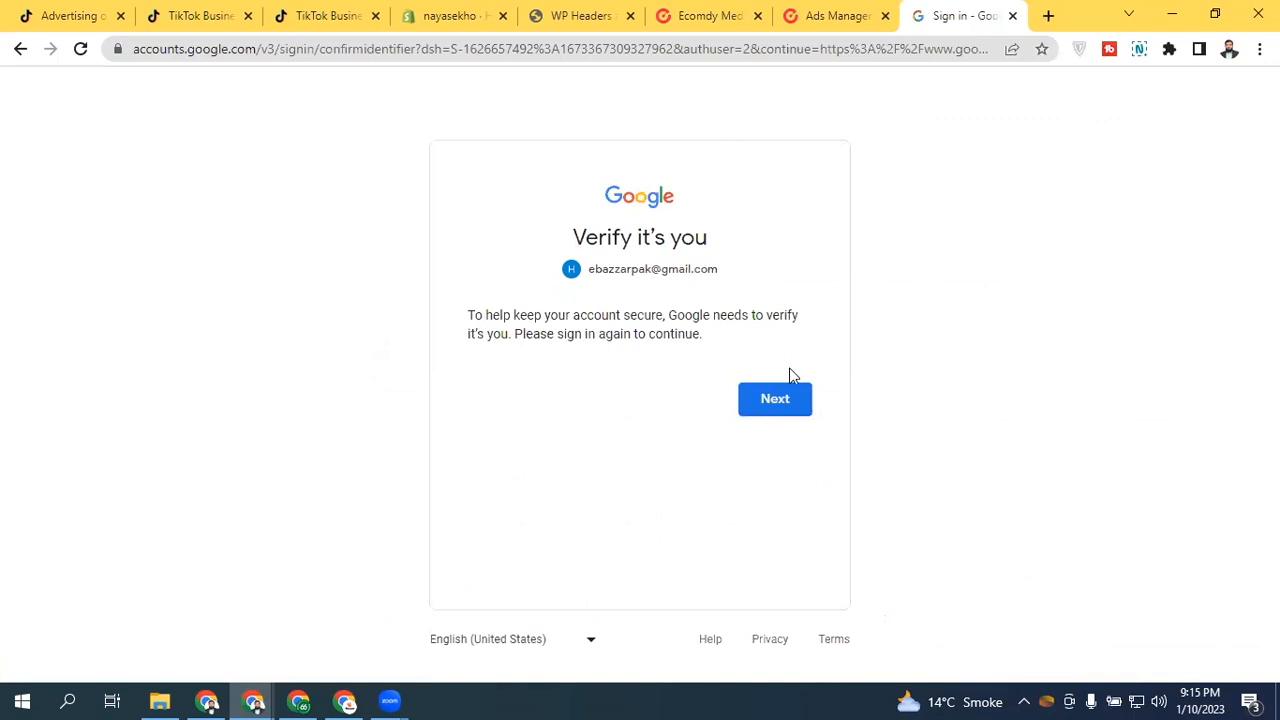
pyautogui.click(784, 416)
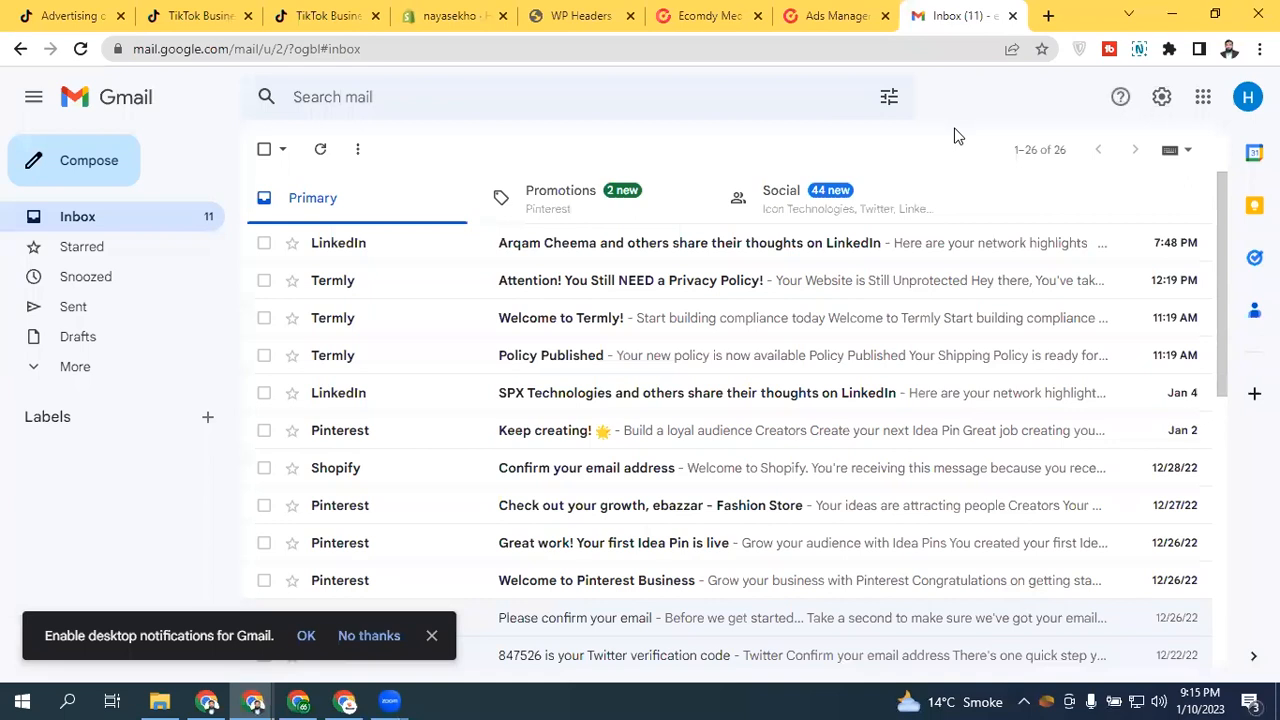
# - Enter the registrant's full name in the Ecomdy Media registration form
pyautogui.click(818, 15)
pyautogui.click(382, 304)
pyautogui.press('Tab')
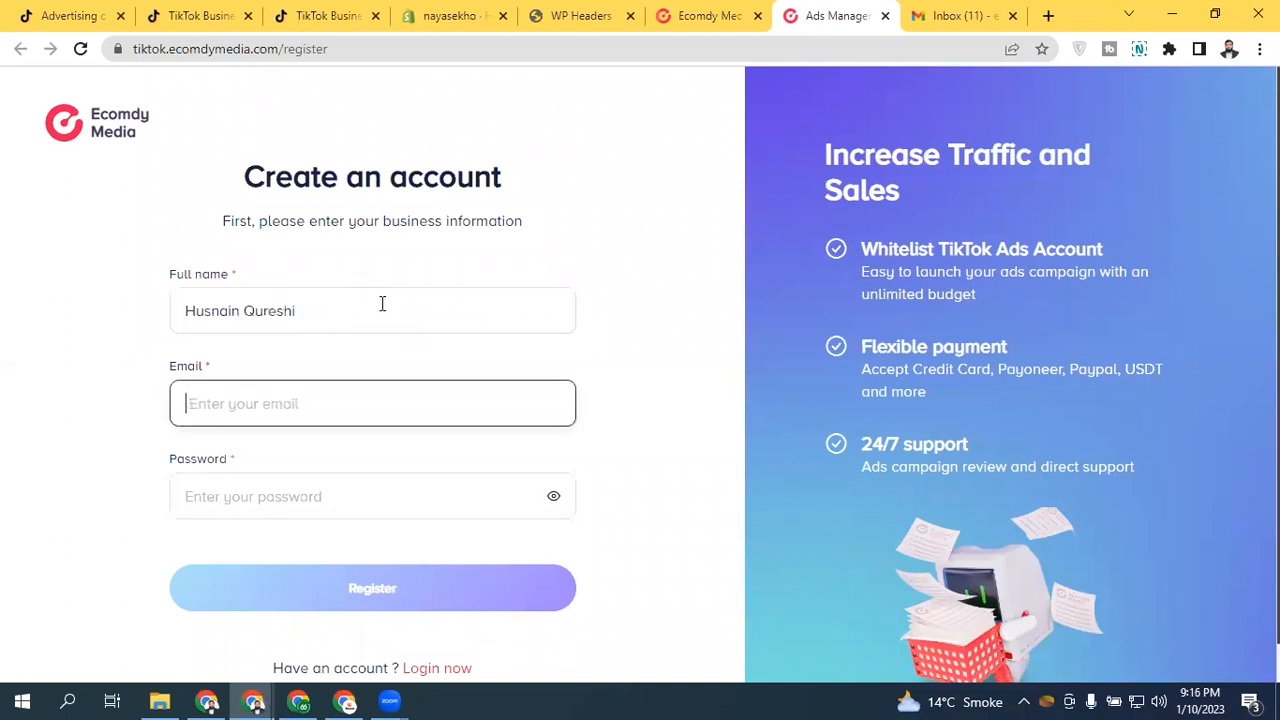
# - Copy the Gmail account's e-mail address and paste it into the registration form's Email field
pyautogui.click(908, 12)
pyautogui.click(1248, 97)
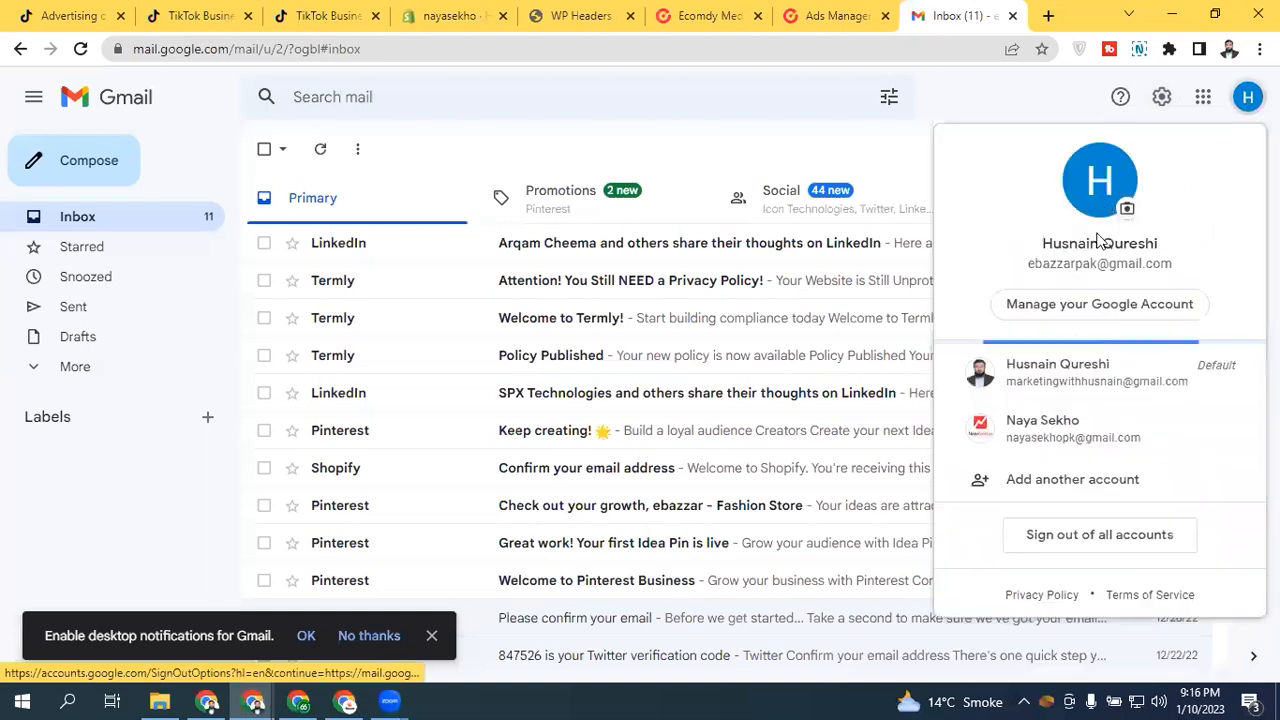
pyautogui.tripleClick(1108, 265)
pyautogui.rightClick(1110, 266)
pyautogui.click(1119, 282)
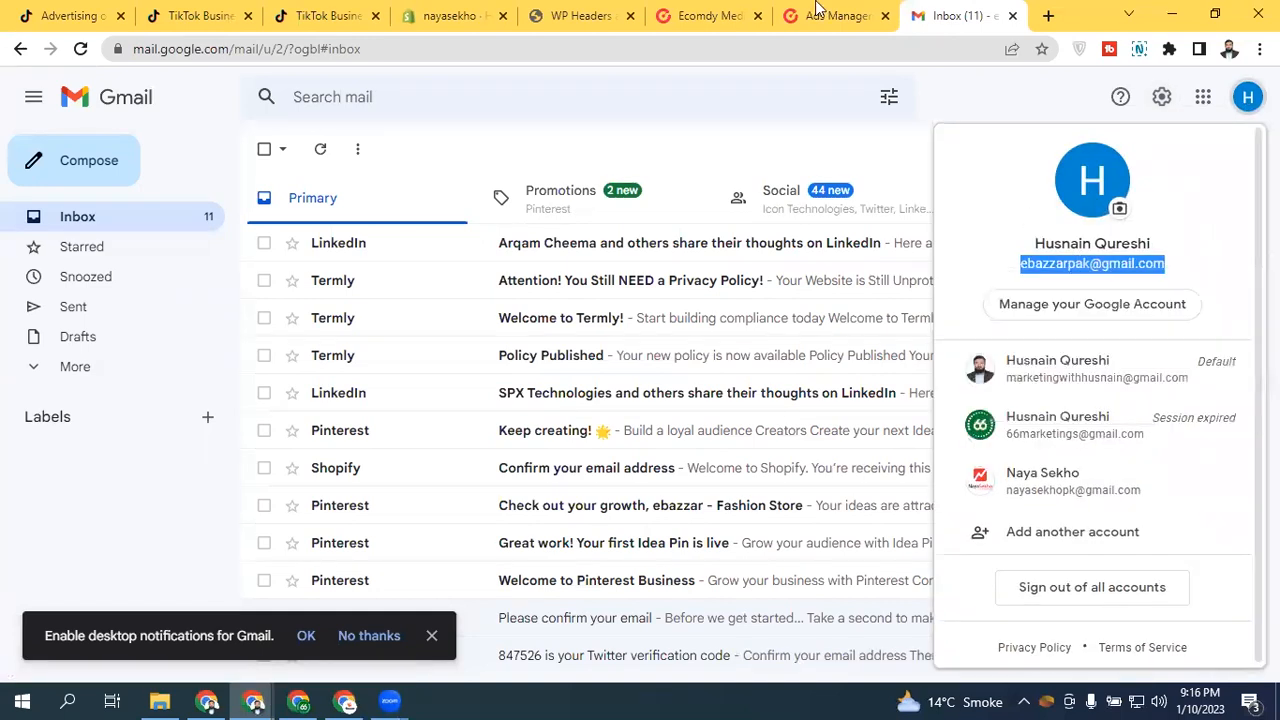
pyautogui.click(815, 12)
pyautogui.rightClick(409, 403)
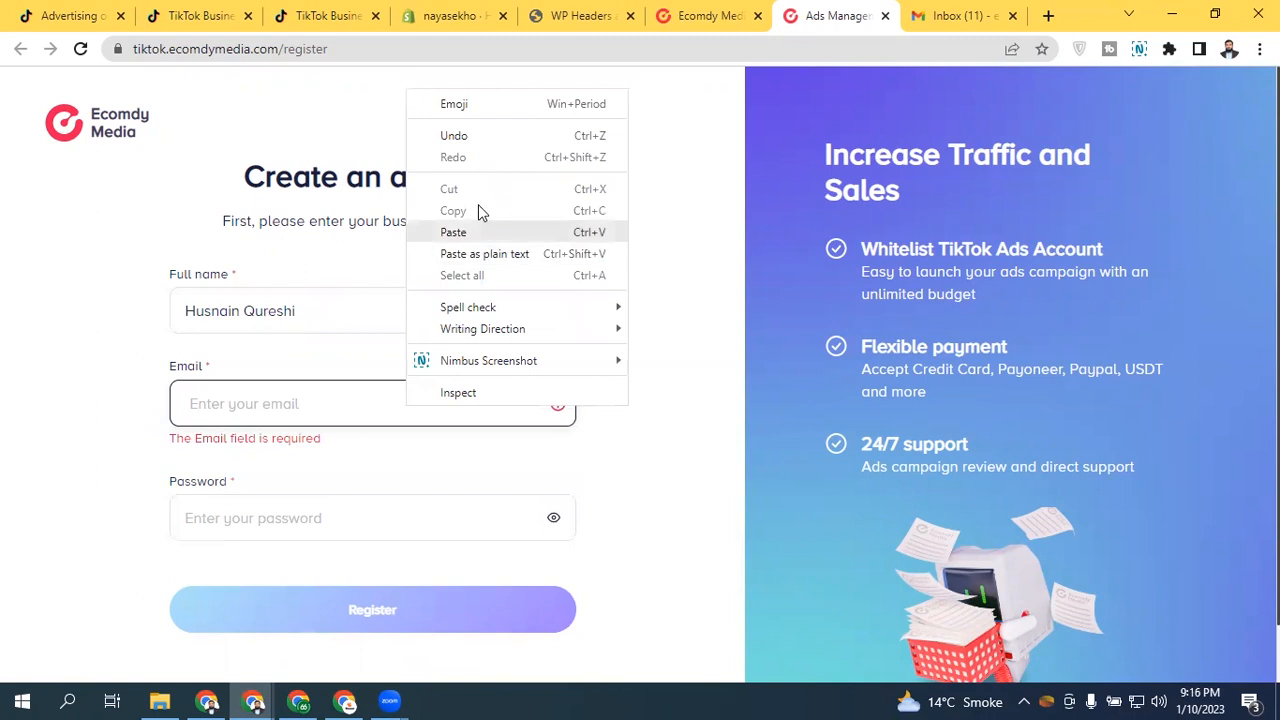
pyautogui.click(478, 231)
# - Enter the account password in the Ecomdy Media registration form
pyautogui.click(288, 496)
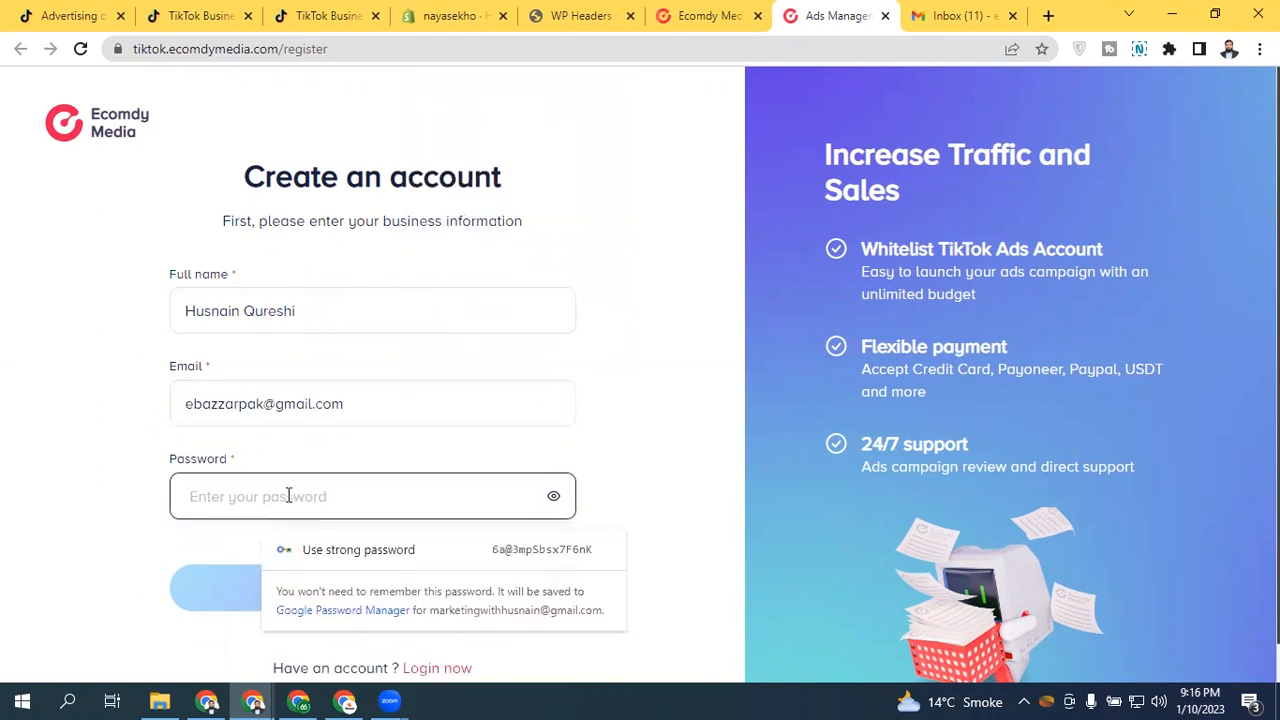
pyautogui.write('•')
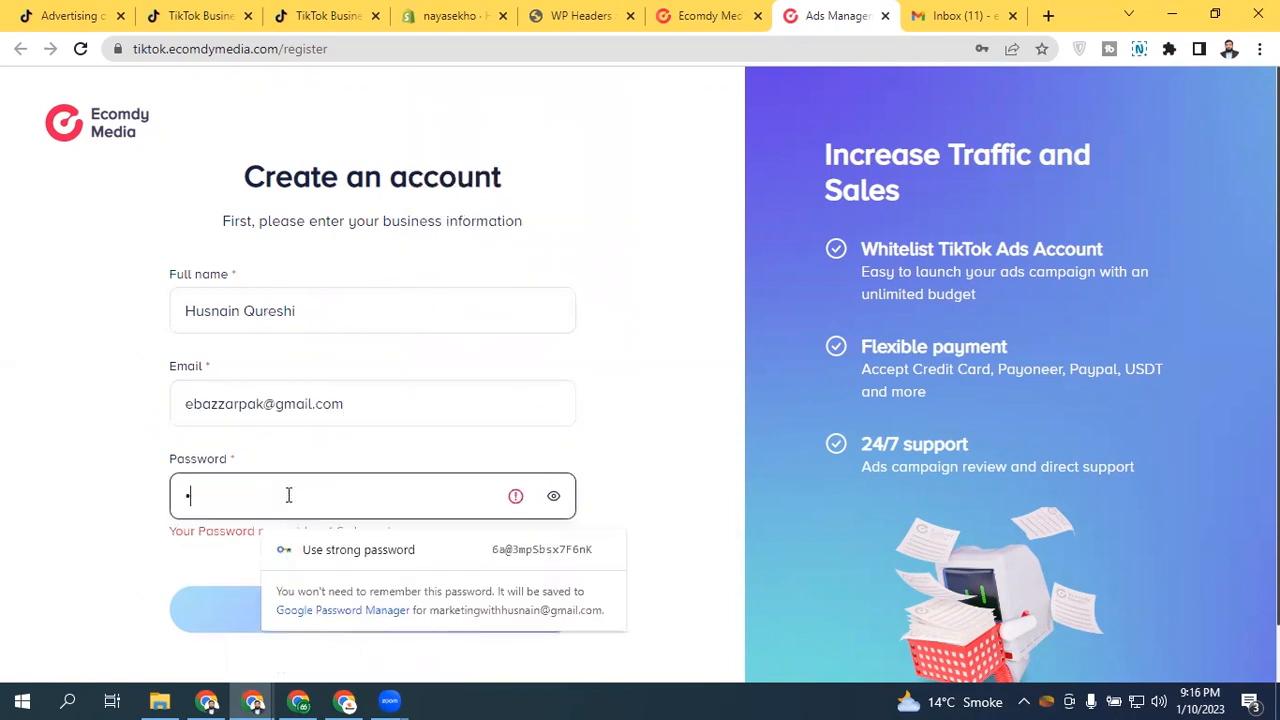
pyautogui.press('BackSpace')
pyautogui.write('•')
pyautogui.press('BackSpace')
pyautogui.write('•••••••••••')
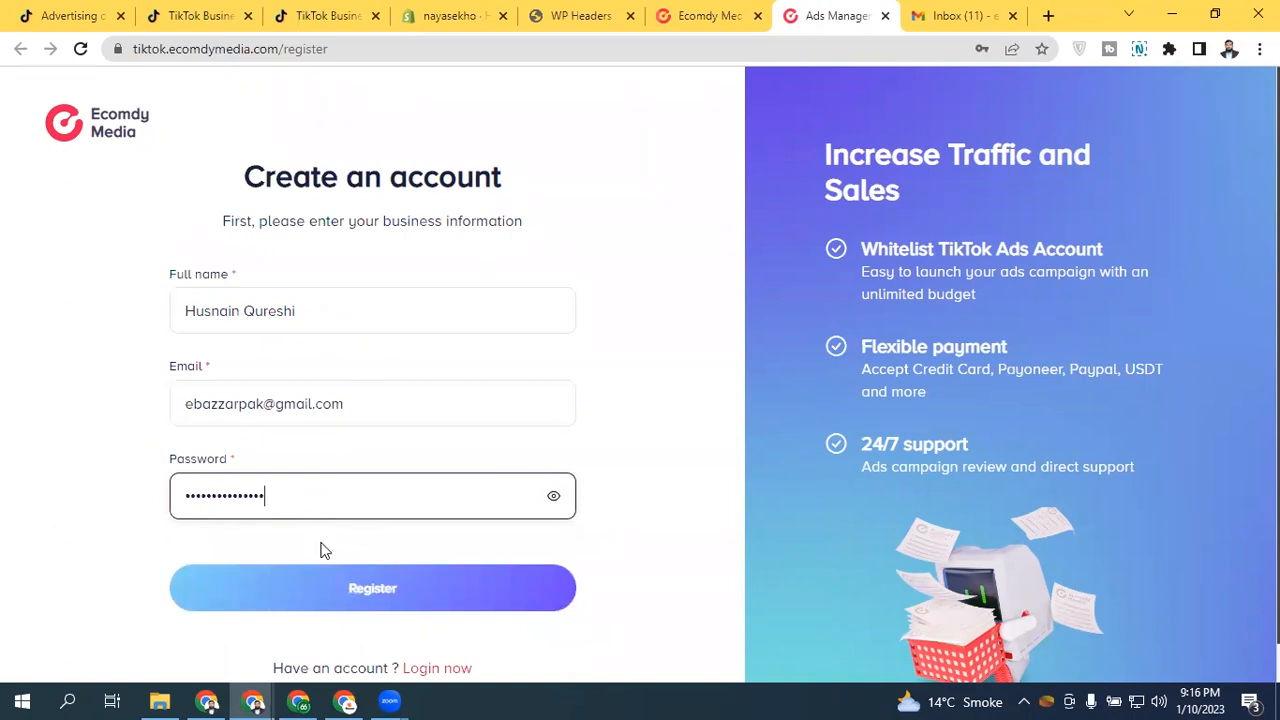
# - Submit the Ecomdy Media registration and save the new login in the browser
pyautogui.click(351, 591)
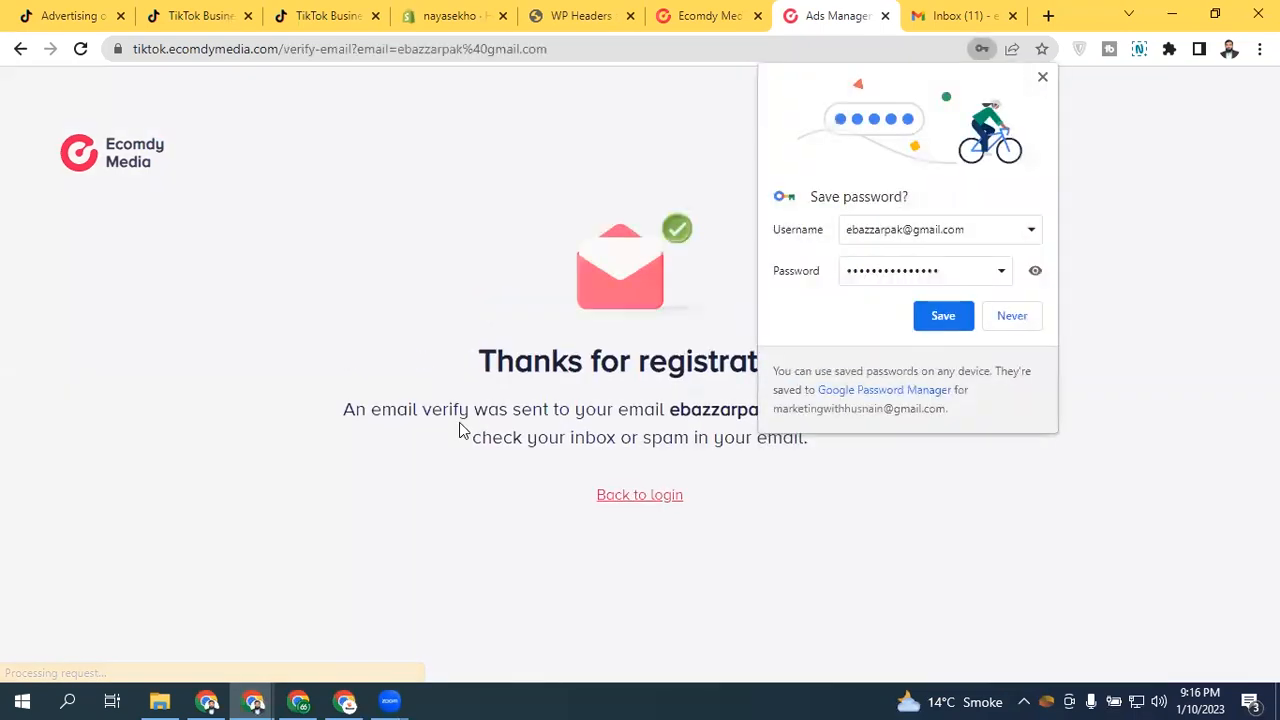
pyautogui.click(935, 318)
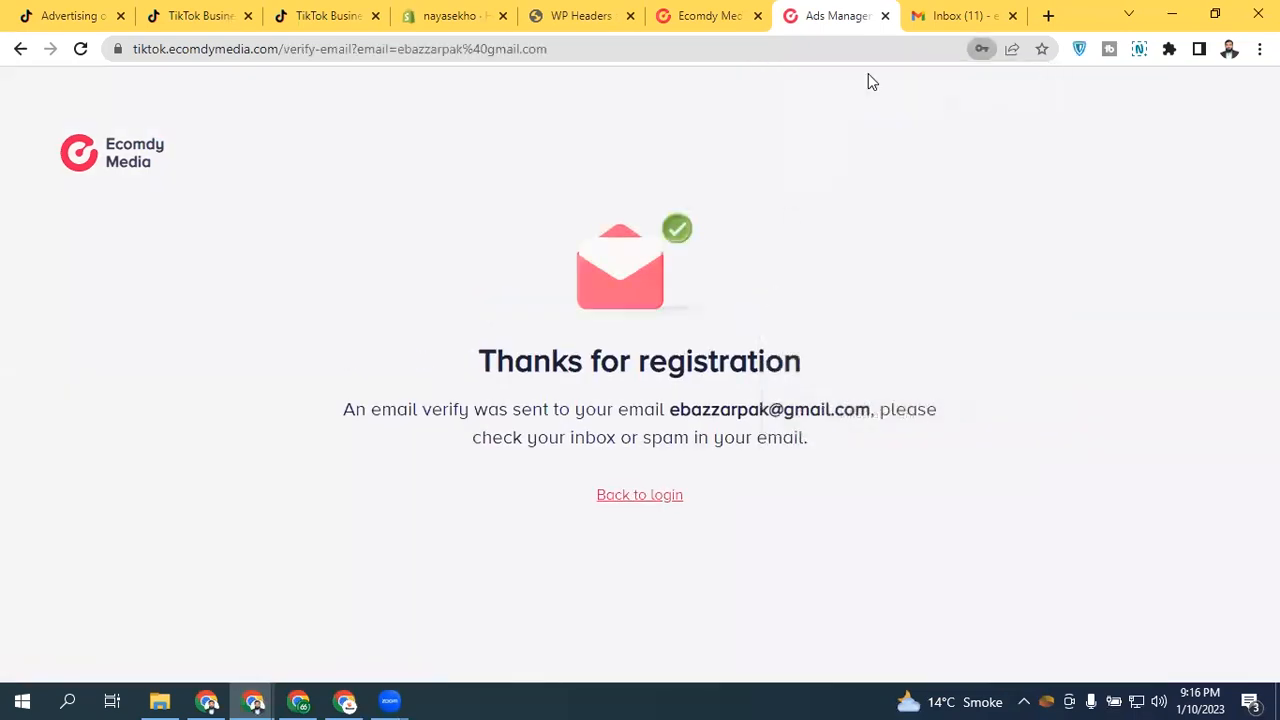
pyautogui.click(1048, 15)
pyautogui.hotkey('ctrl', 'w')
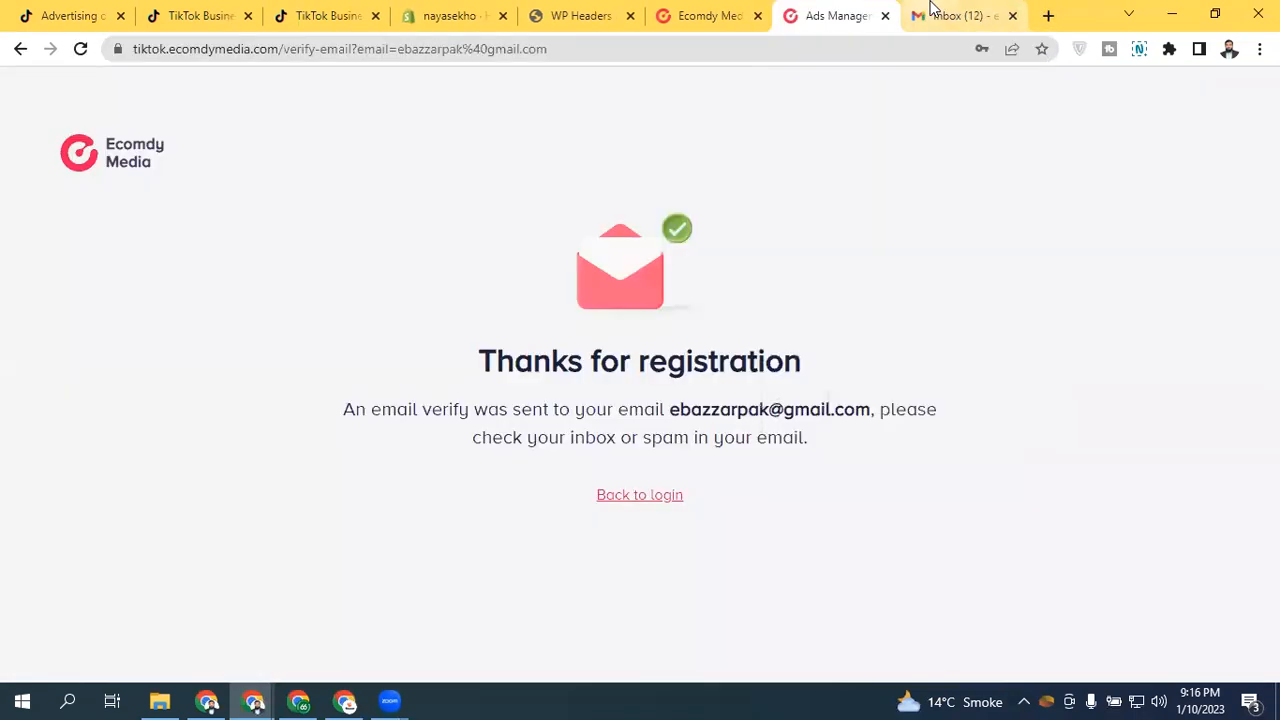
# - Open Ecomdy Media's welcome message in Gmail and verify the e-mail address through it
pyautogui.click(931, 12)
pyautogui.click(410, 262)
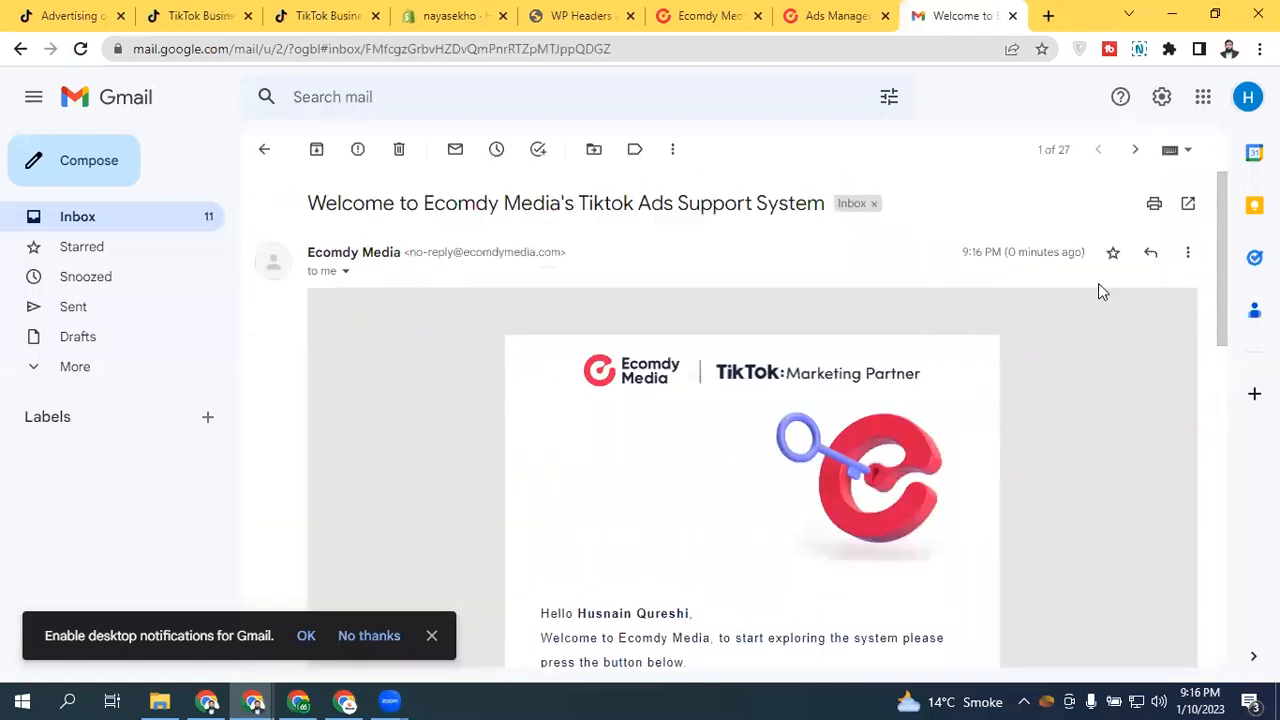
pyautogui.scroll(-3, 765, 387)
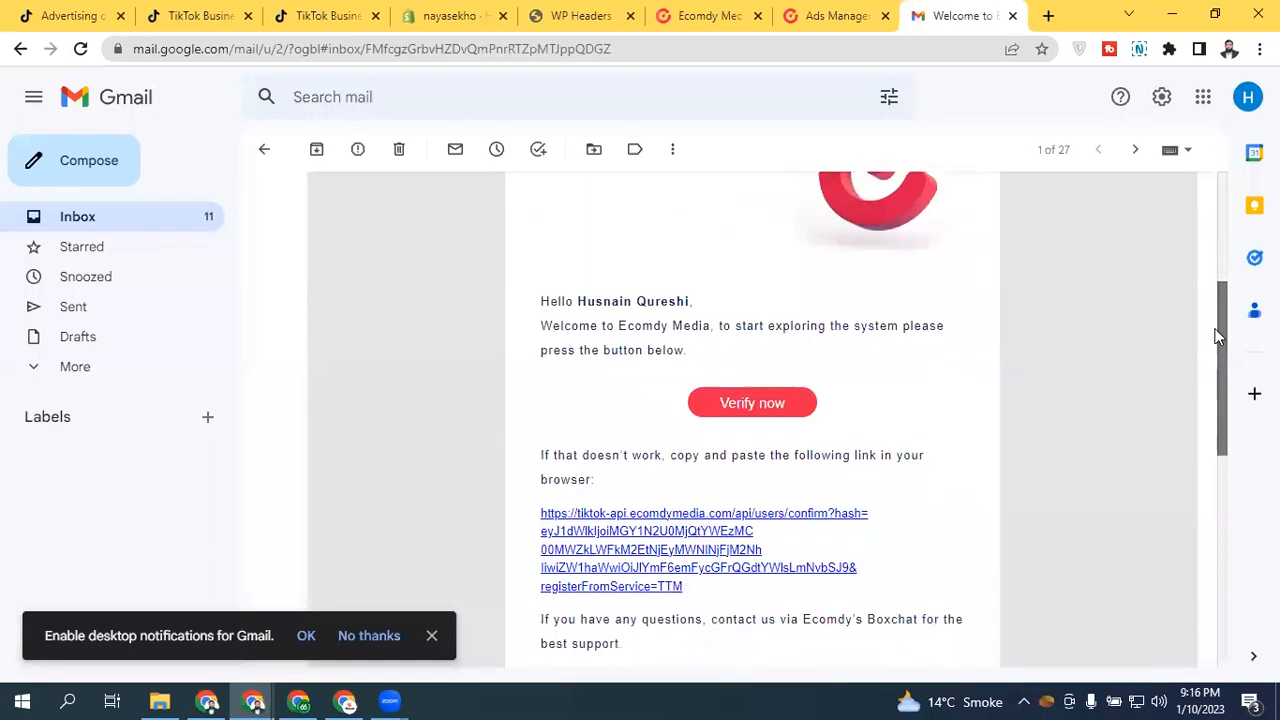
pyautogui.click(756, 373)
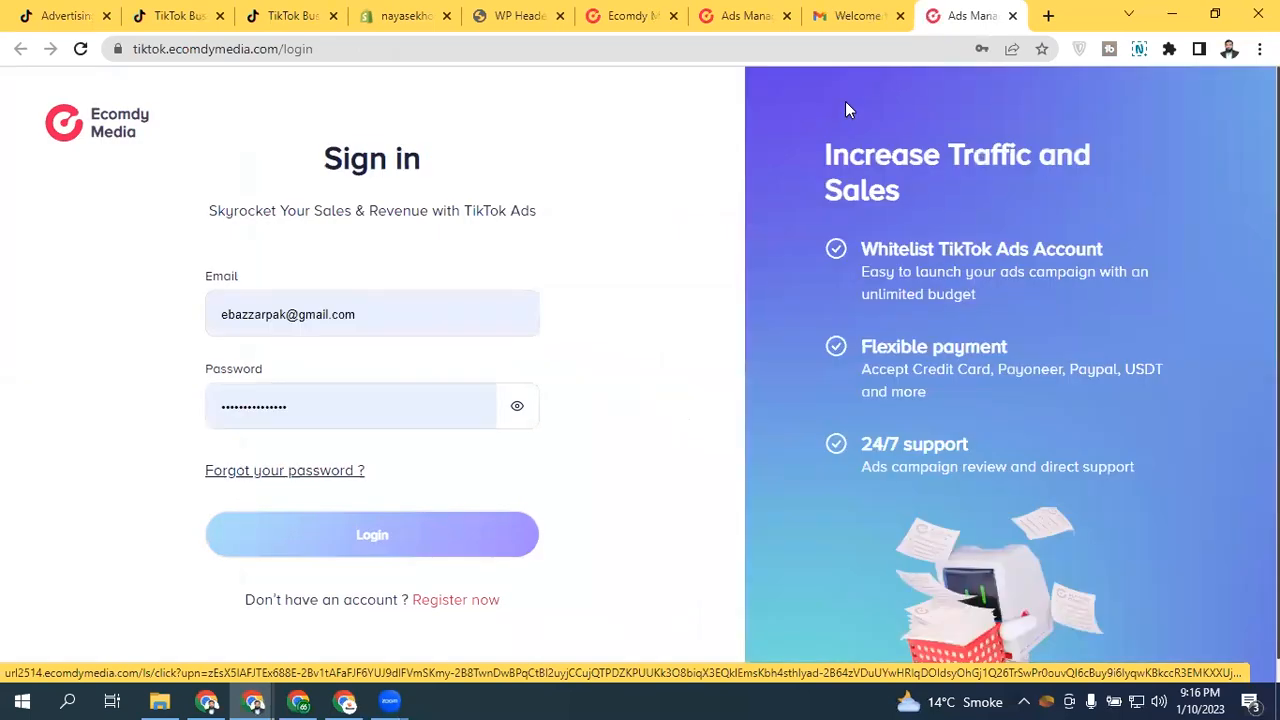
# - Sign in to Ecomdy Media and start connecting the TikTok For Business account in Step 1 of the demo ads account setup
pyautogui.click(385, 545)
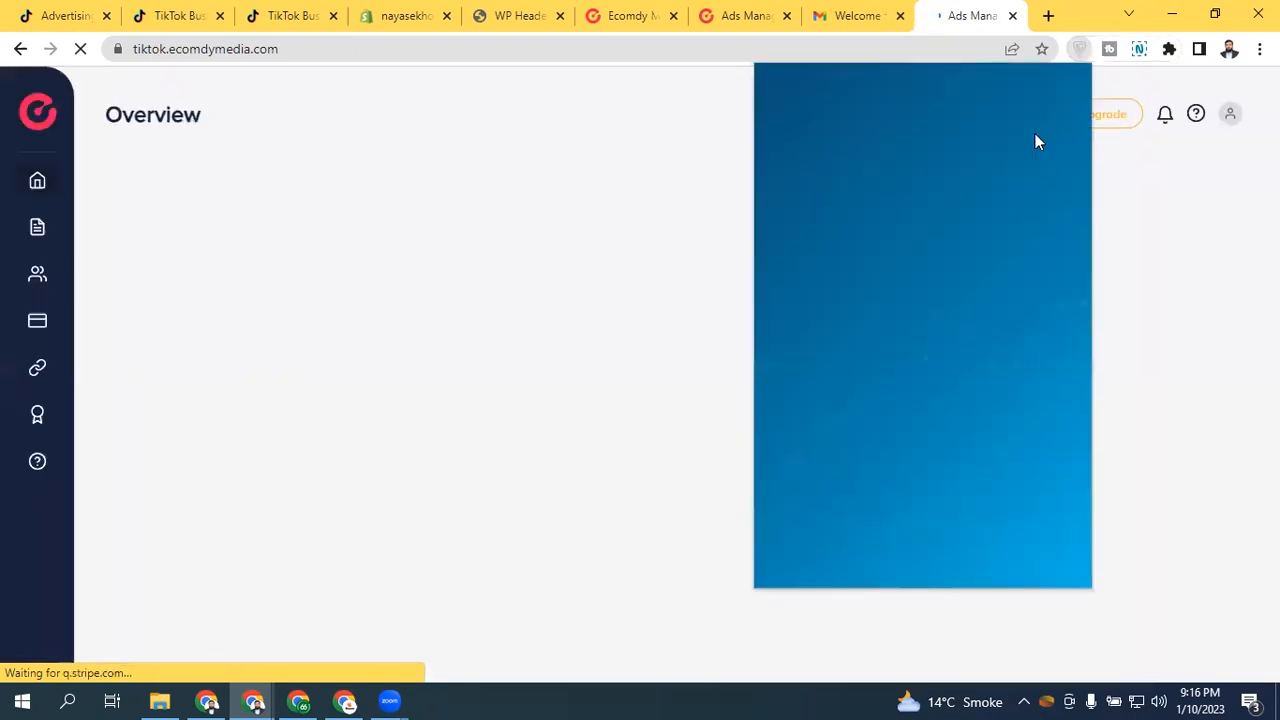
pyautogui.click(578, 114)
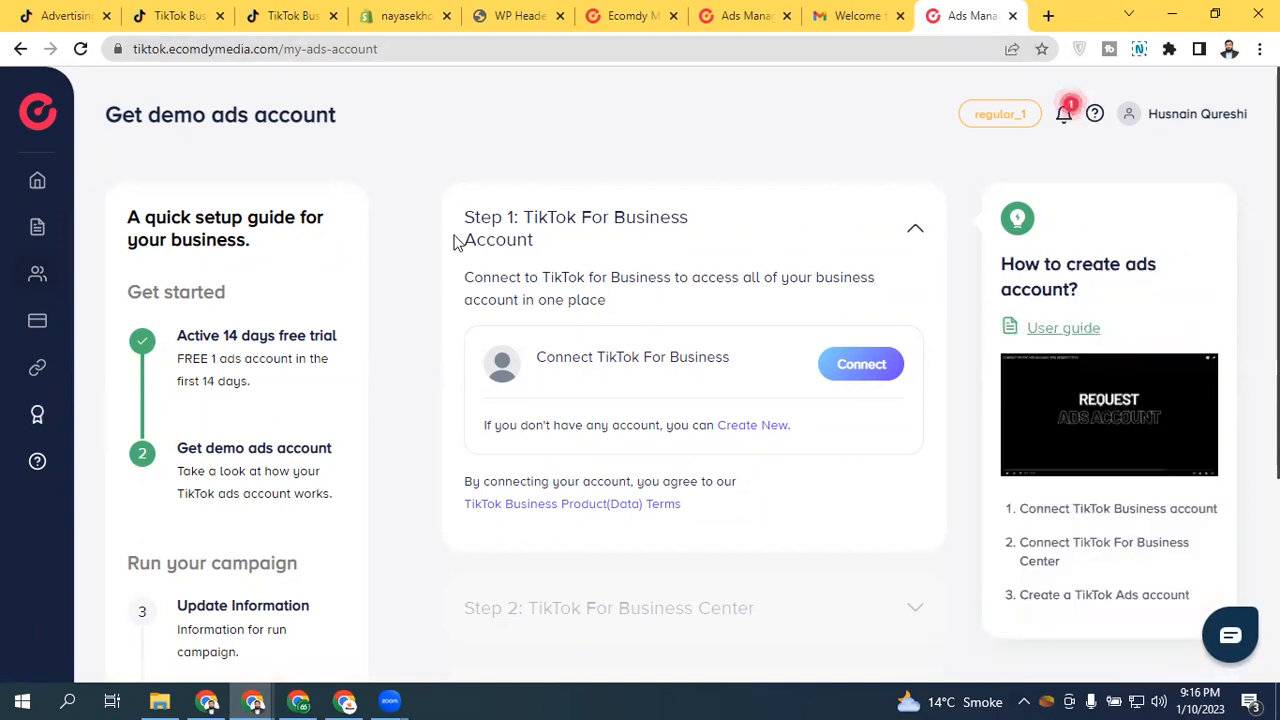
pyautogui.scroll(-2, 457, 242)
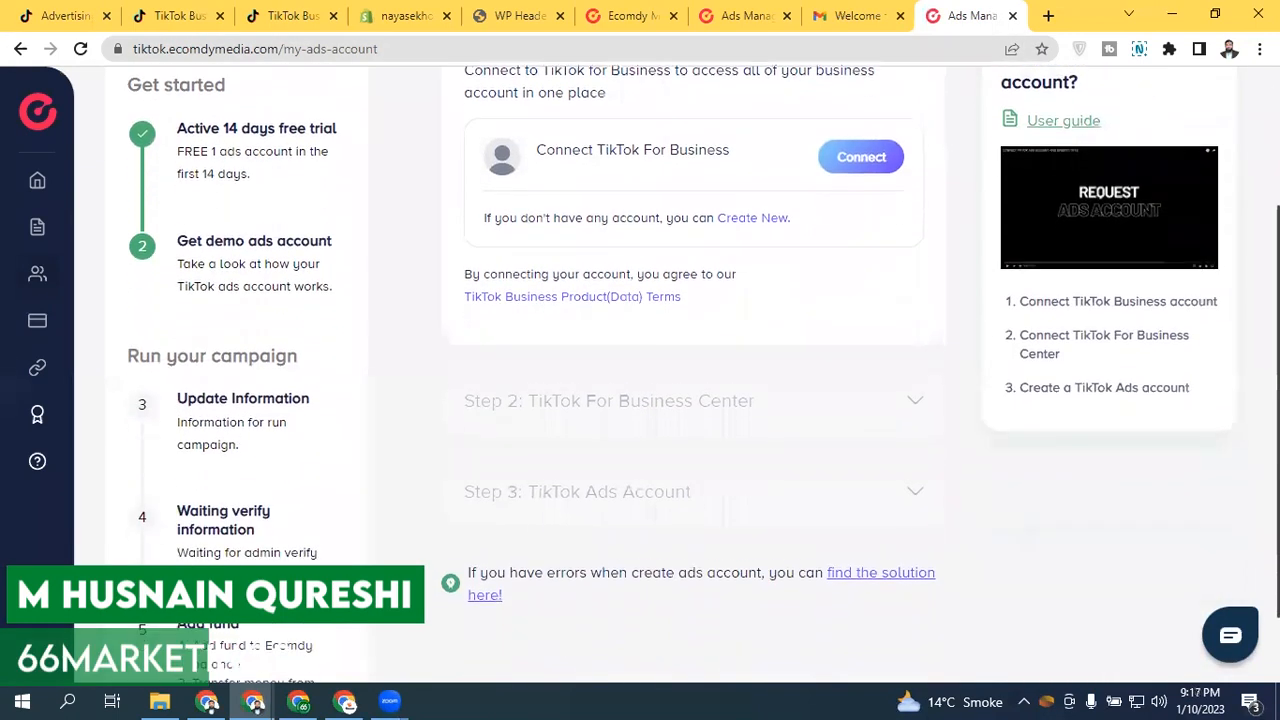
pyautogui.scroll(-1, 640, 375)
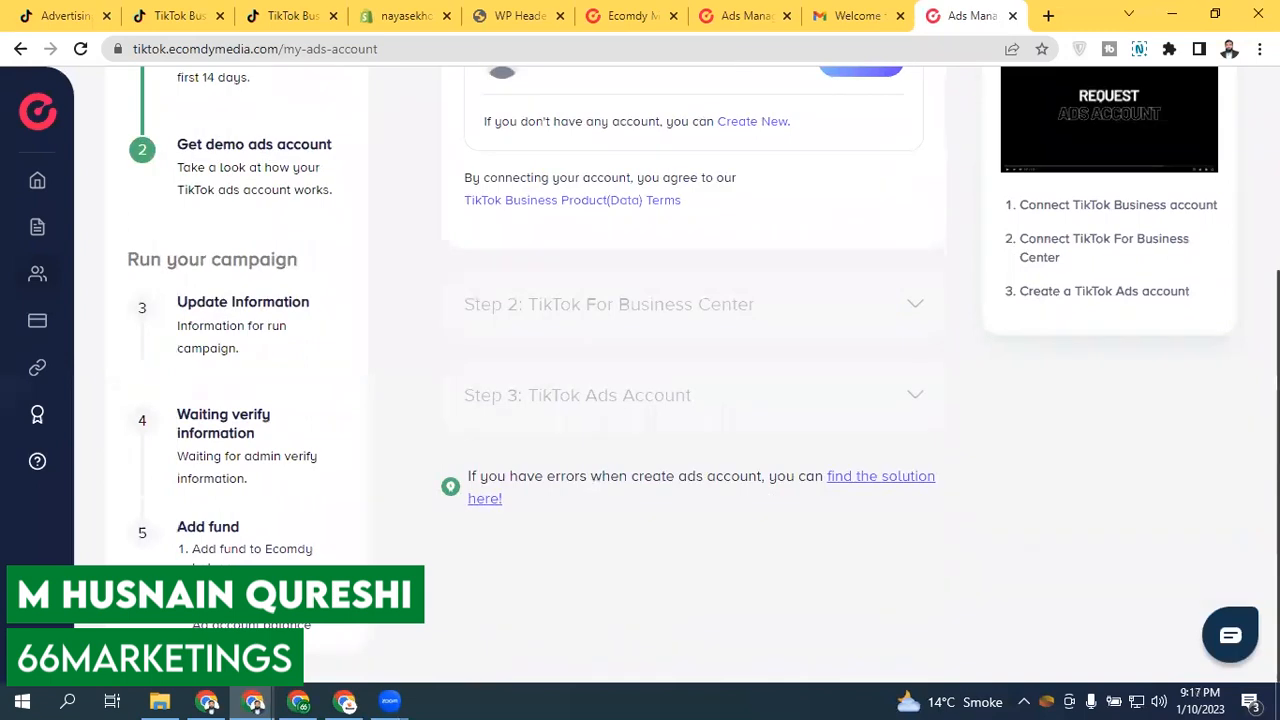
pyautogui.scroll(2, 560, 185)
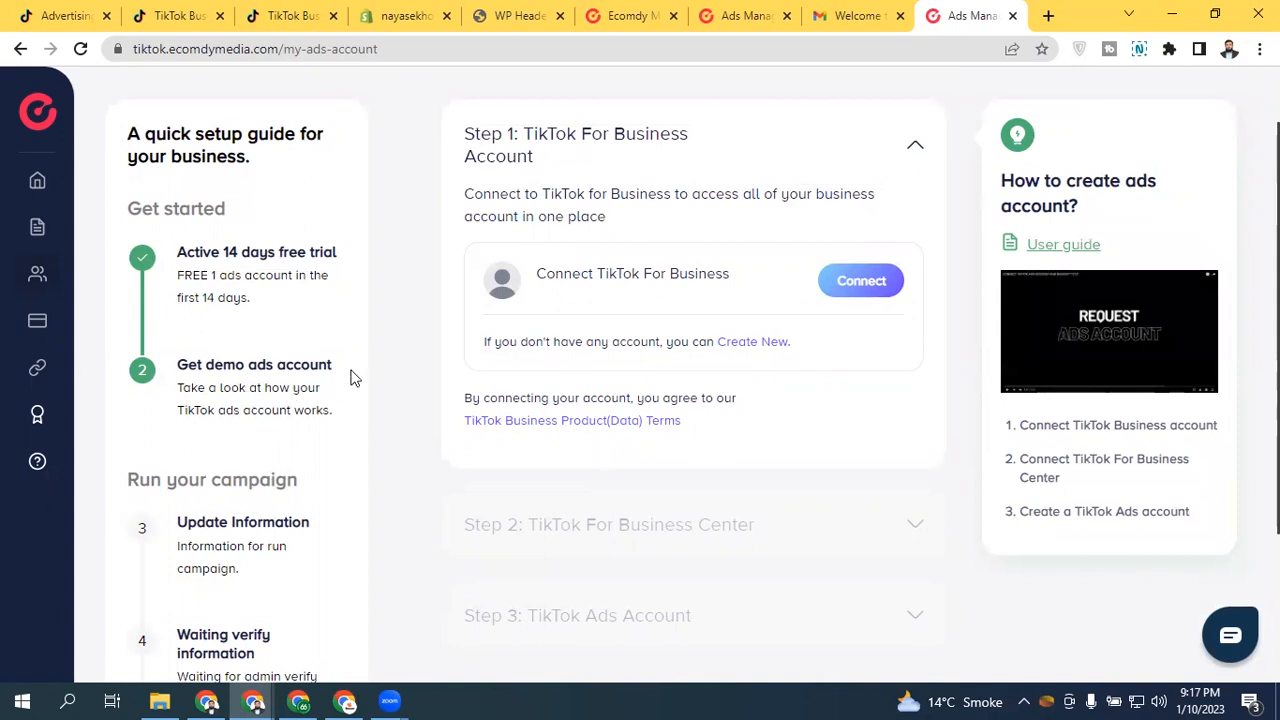
pyautogui.click(862, 282)
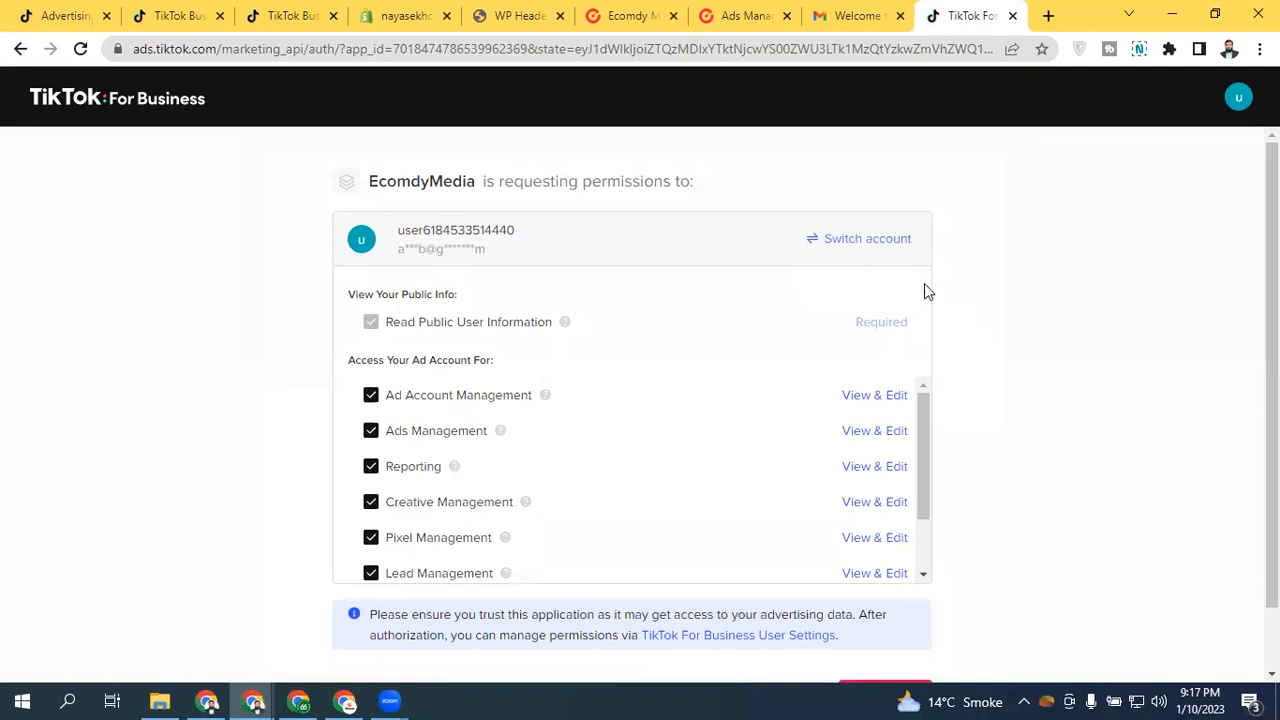
# - Confirm all the ad account permissions that EcomdyMedia requests from the TikTok For Business account
pyautogui.click(72, 14)
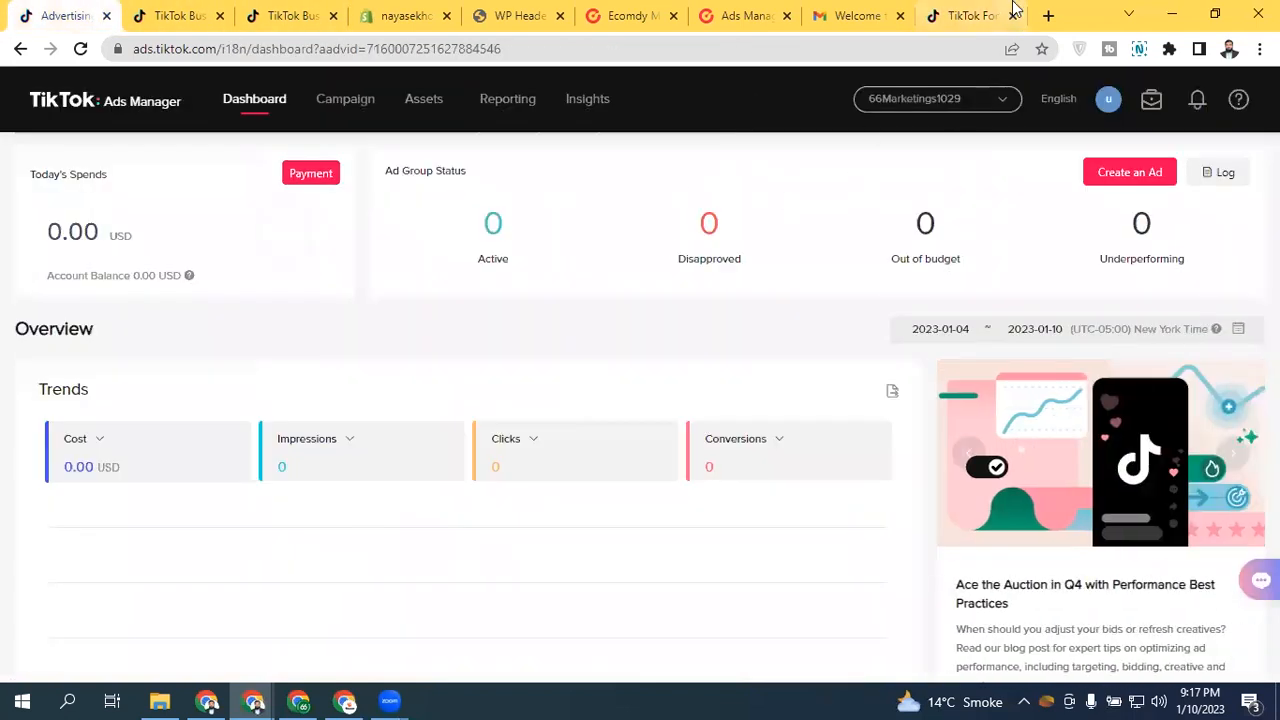
pyautogui.click(985, 15)
pyautogui.scroll(-2, 640, 400)
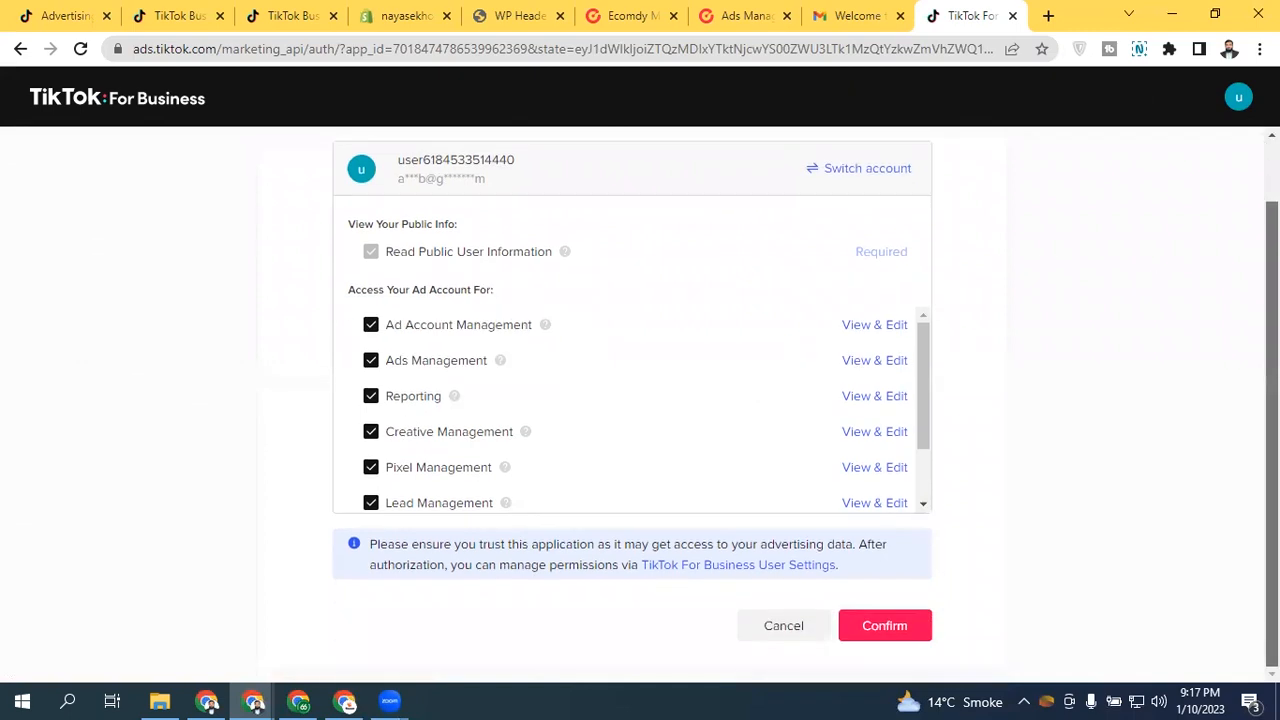
pyautogui.click(916, 630)
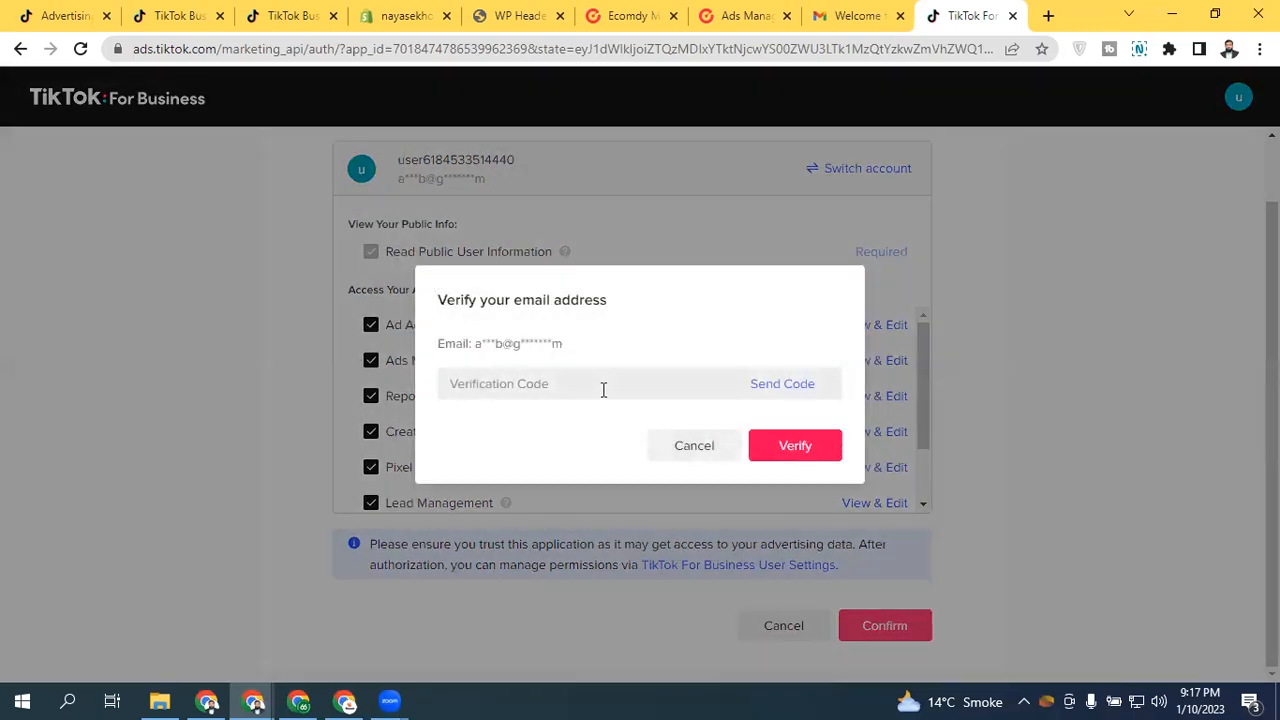
# - Request an e-mail verification code and solve the same-shape captcha by selecting the yellow and orange cubes
pyautogui.click(781, 388)
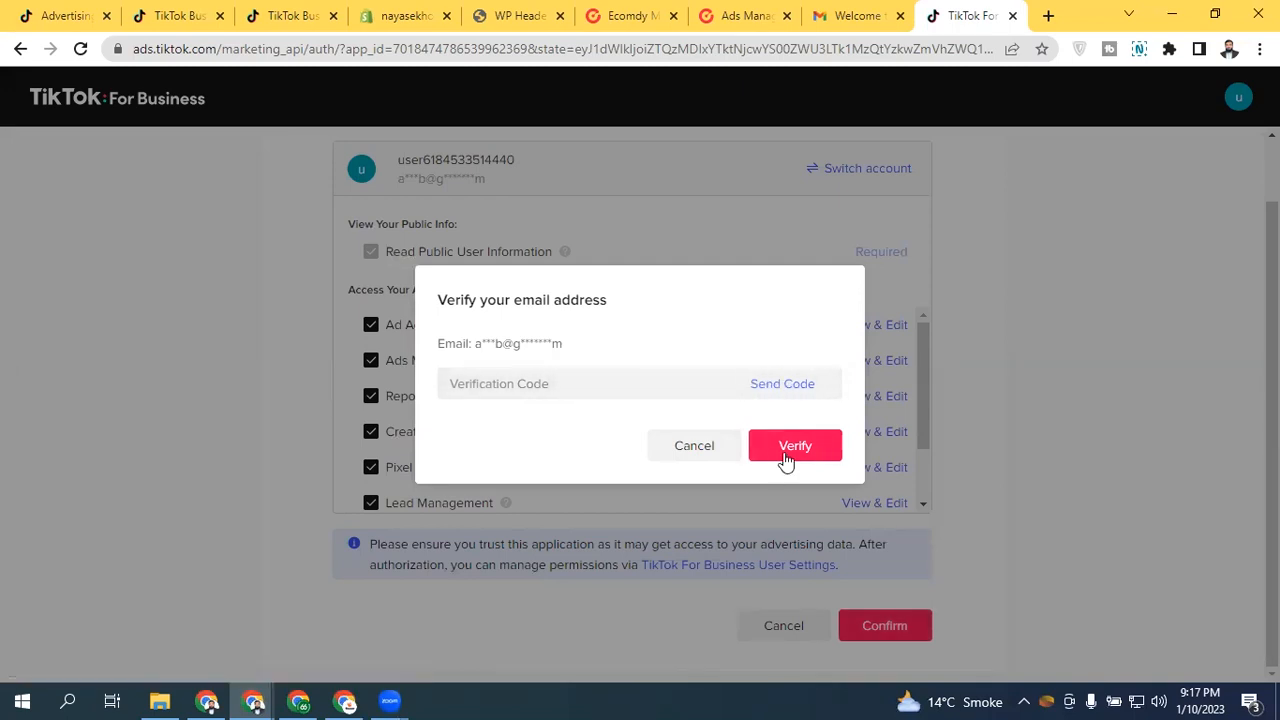
pyautogui.moveTo(473, 346); pyautogui.dragTo(561, 351)
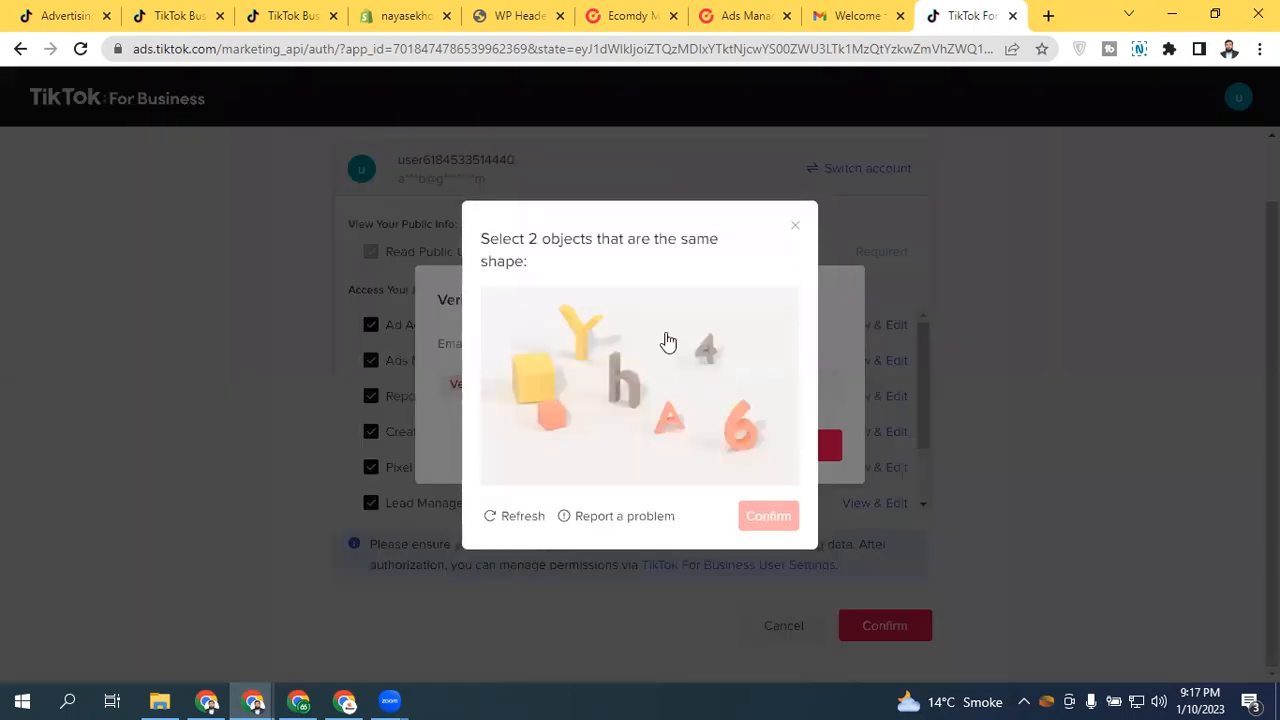
pyautogui.click(538, 380)
pyautogui.click(548, 418)
pyautogui.click(757, 515)
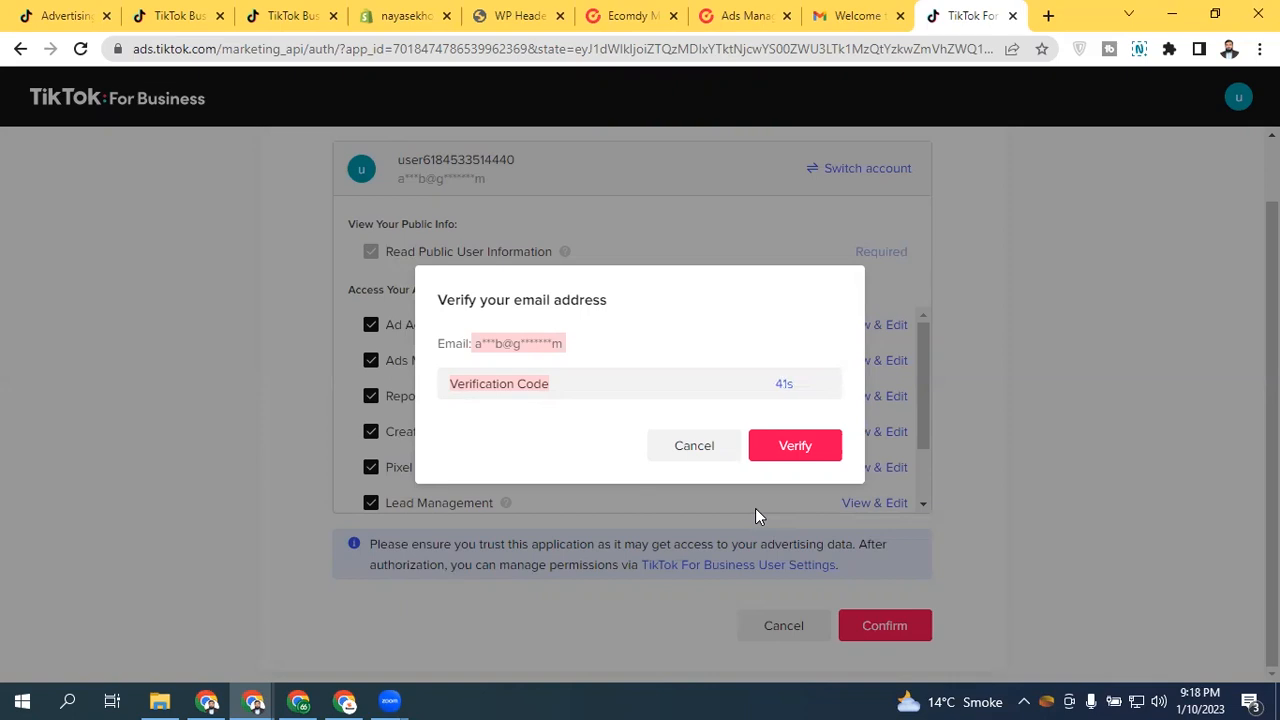
# - Enter the e-mail verification code and verify it to authorize the EcomdyMedia connection
pyautogui.click(633, 391)
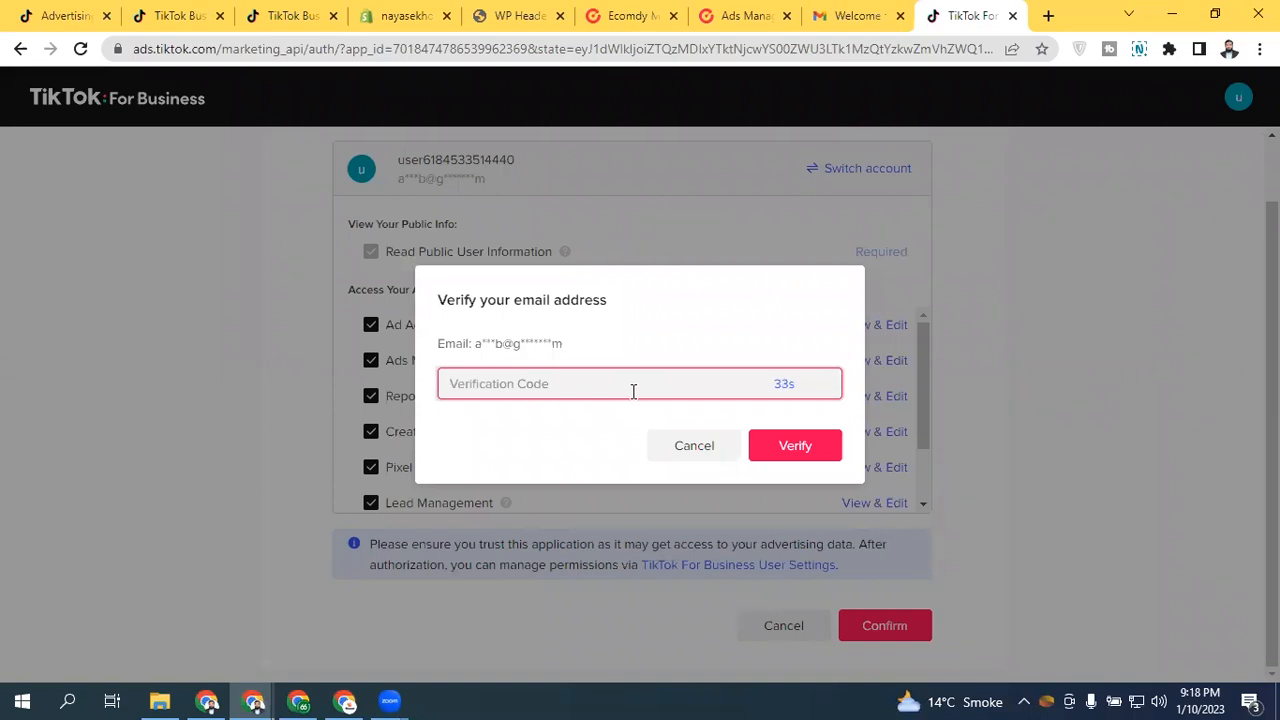
pyautogui.click(787, 447)
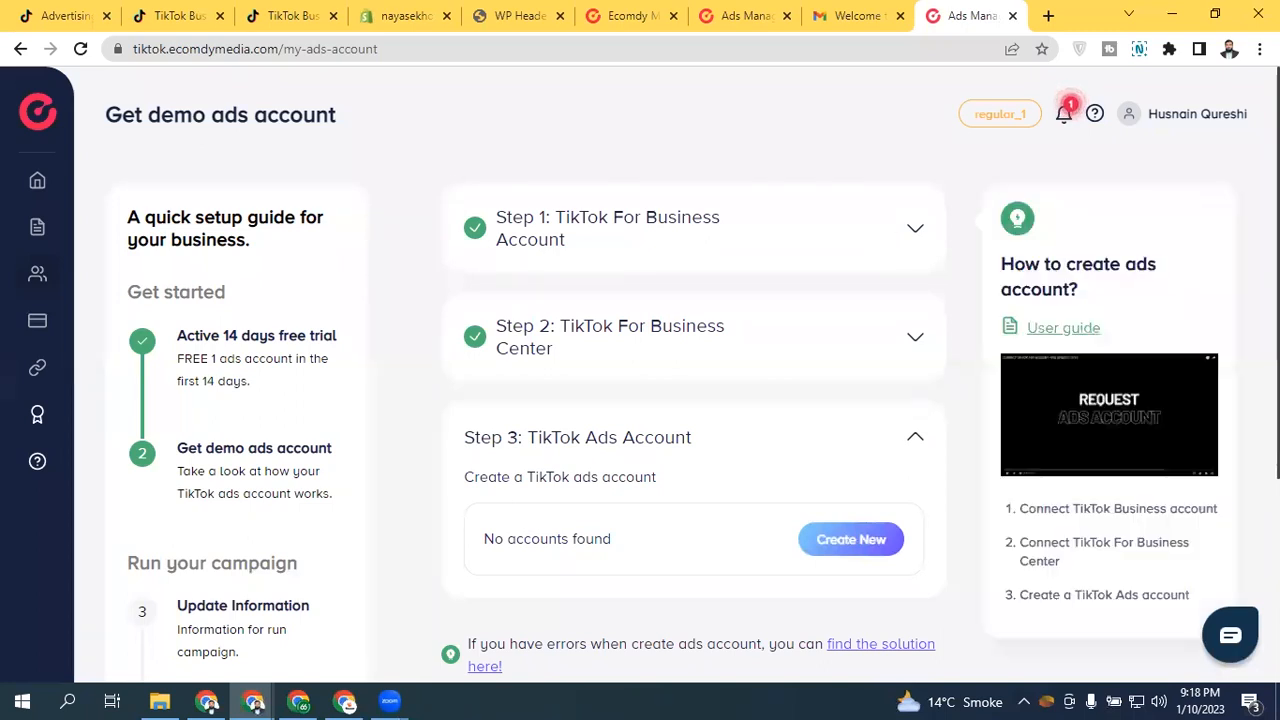
# - Check the Business Center linked in Step 2 against the accounts in TikTok Ads Manager and TikTok Business Center
pyautogui.scroll(-1, 693, 375)
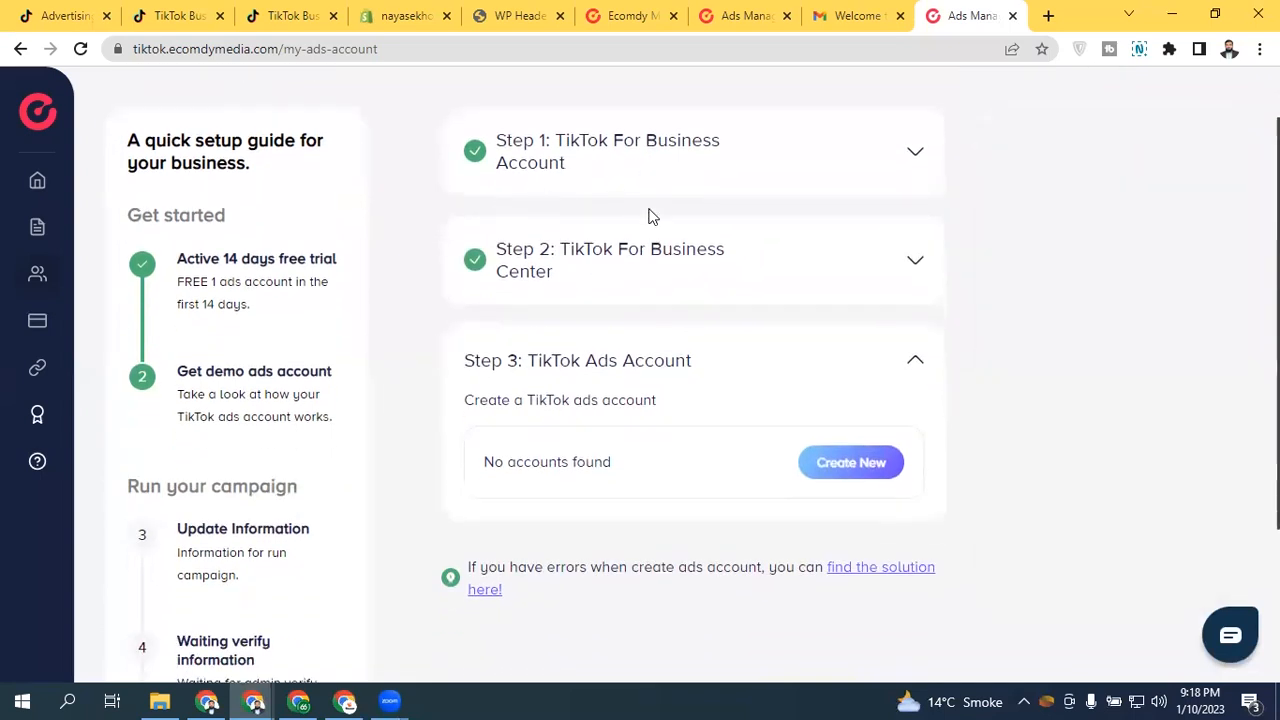
pyautogui.click(691, 268)
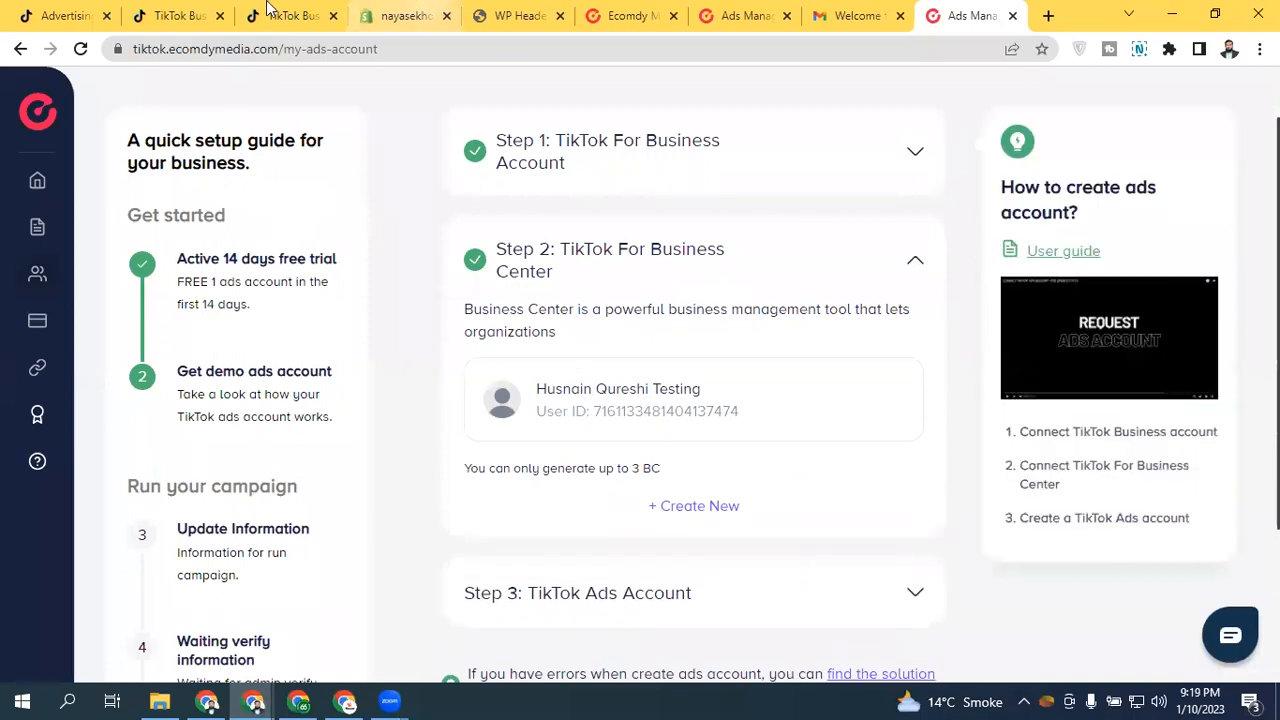
pyautogui.click(60, 15)
pyautogui.click(985, 100)
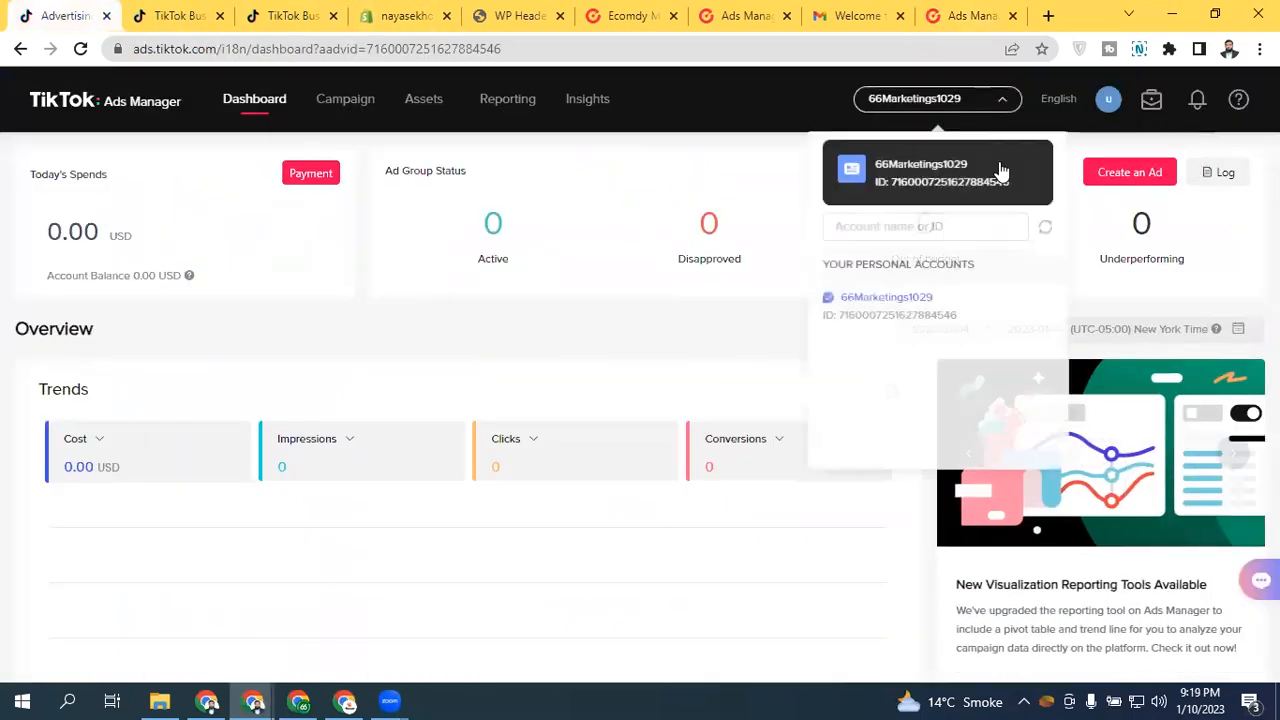
pyautogui.click(300, 15)
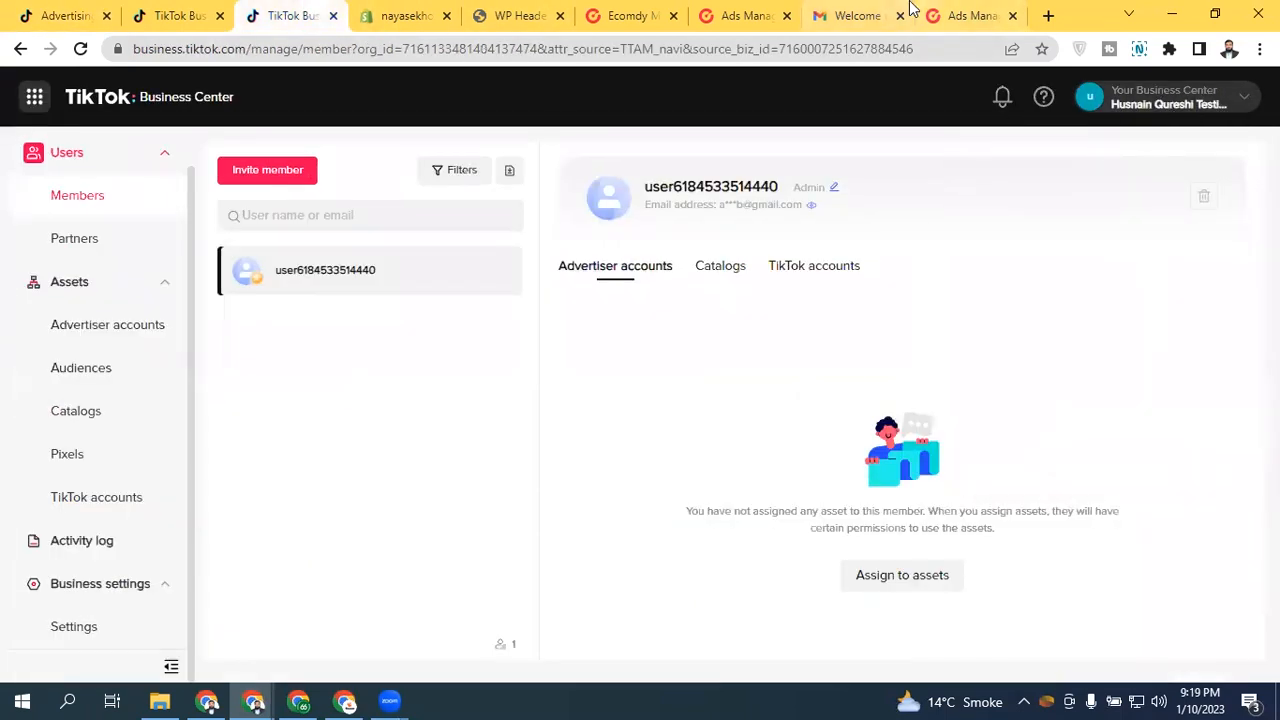
pyautogui.click(965, 15)
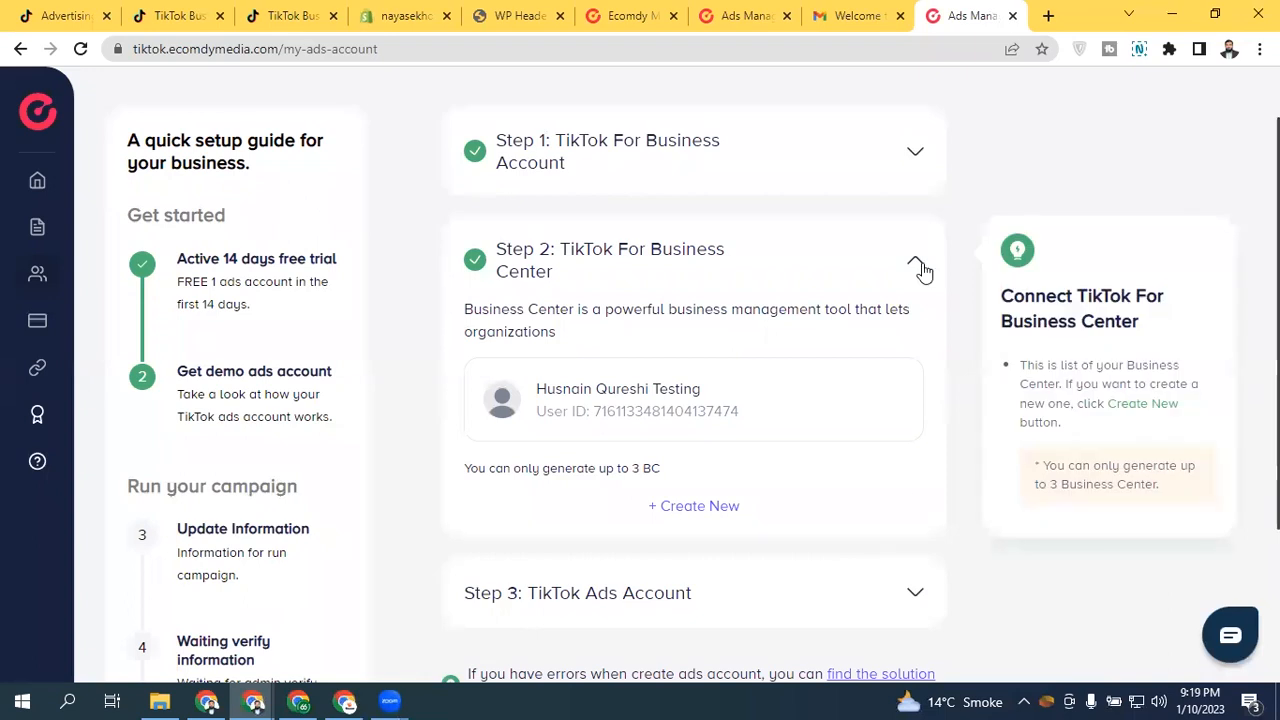
pyautogui.click(914, 595)
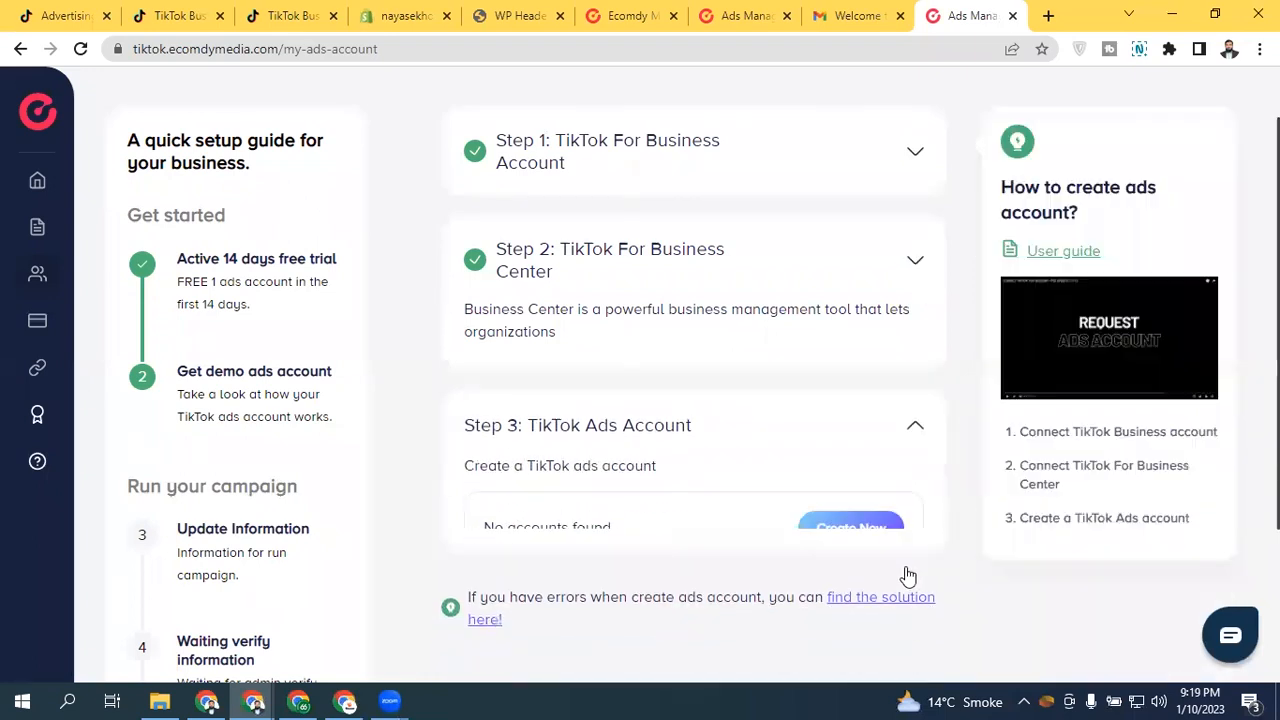
pyautogui.click(913, 263)
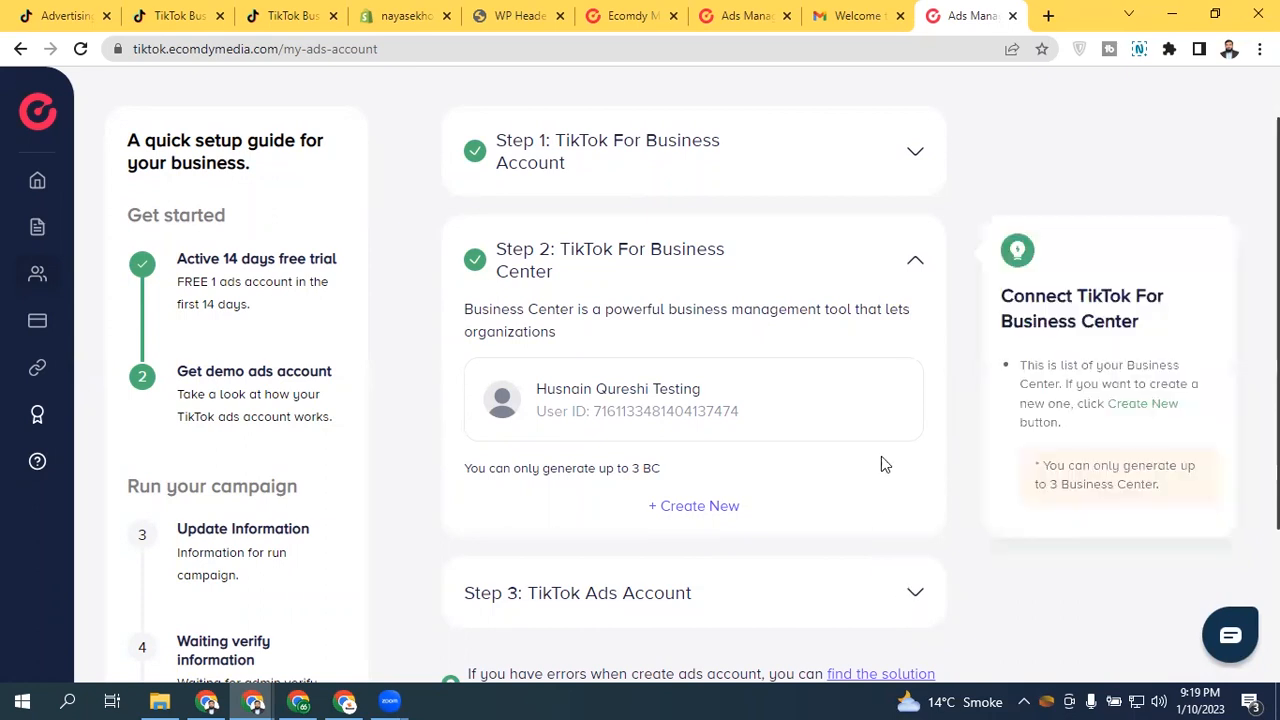
# - Start a new TikTok ads account in Step 3 and select the existing Business Center for it
pyautogui.click(919, 598)
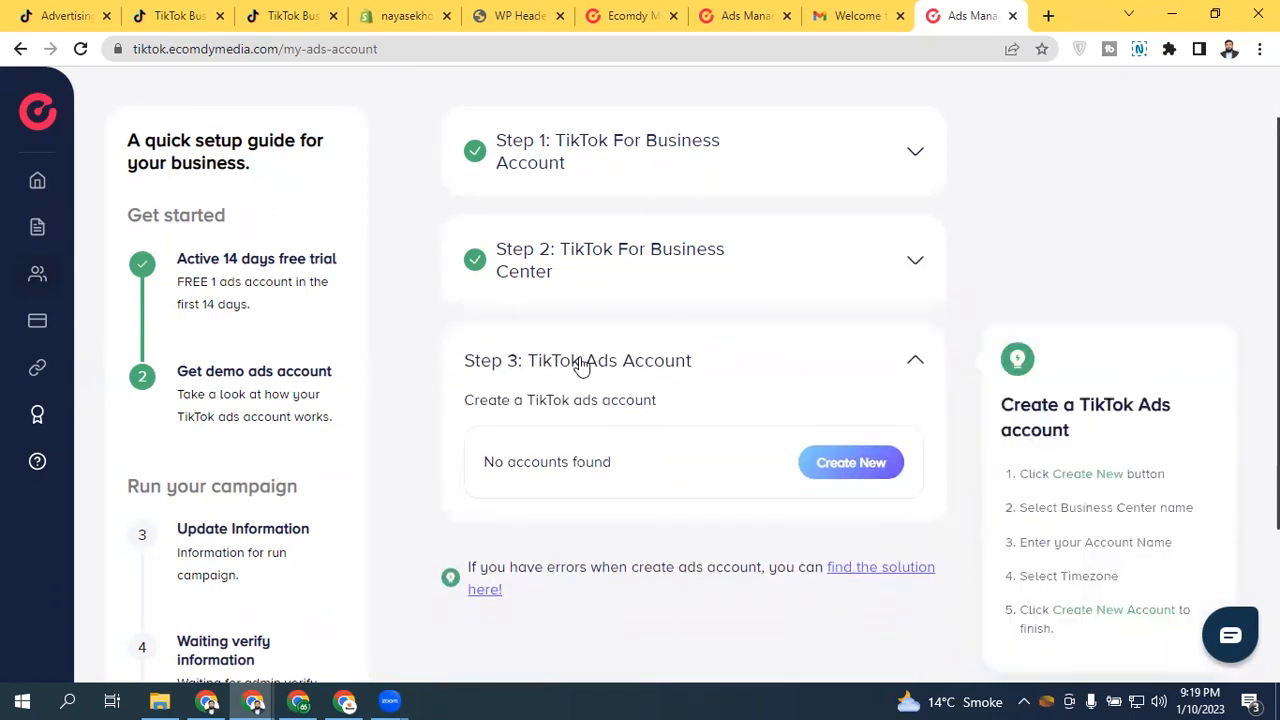
pyautogui.click(850, 463)
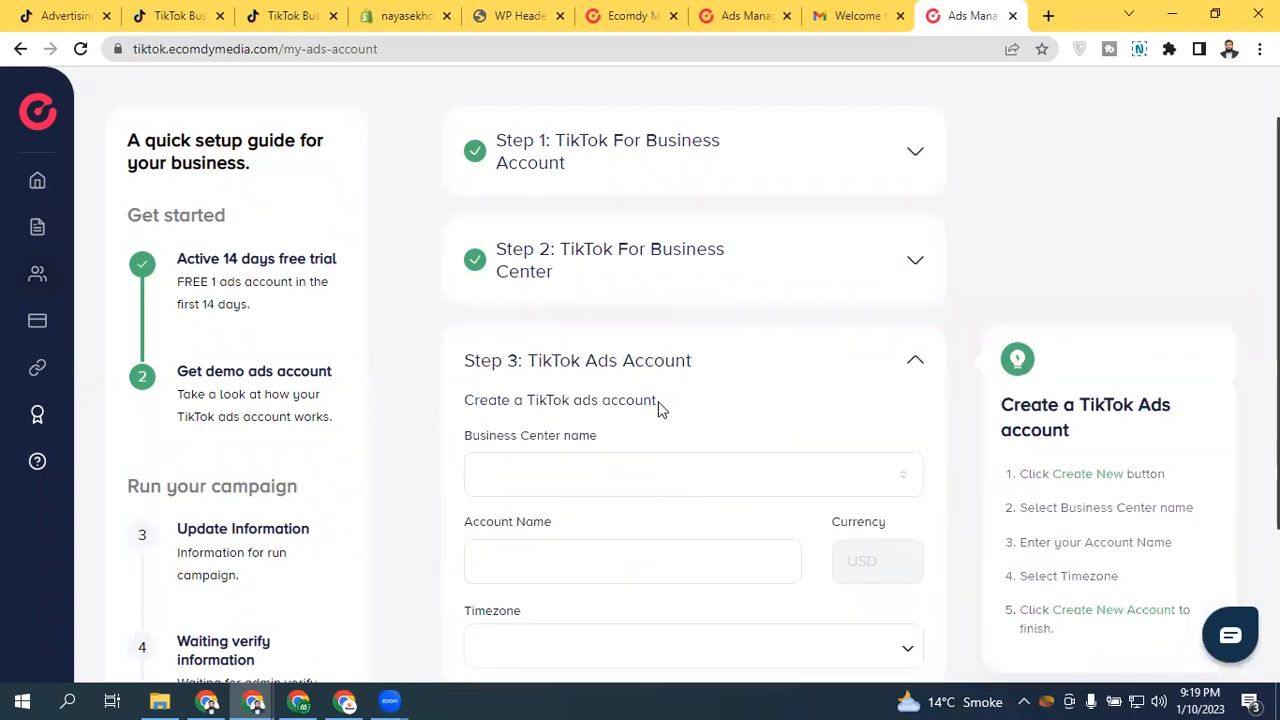
pyautogui.scroll(-2, 698, 376)
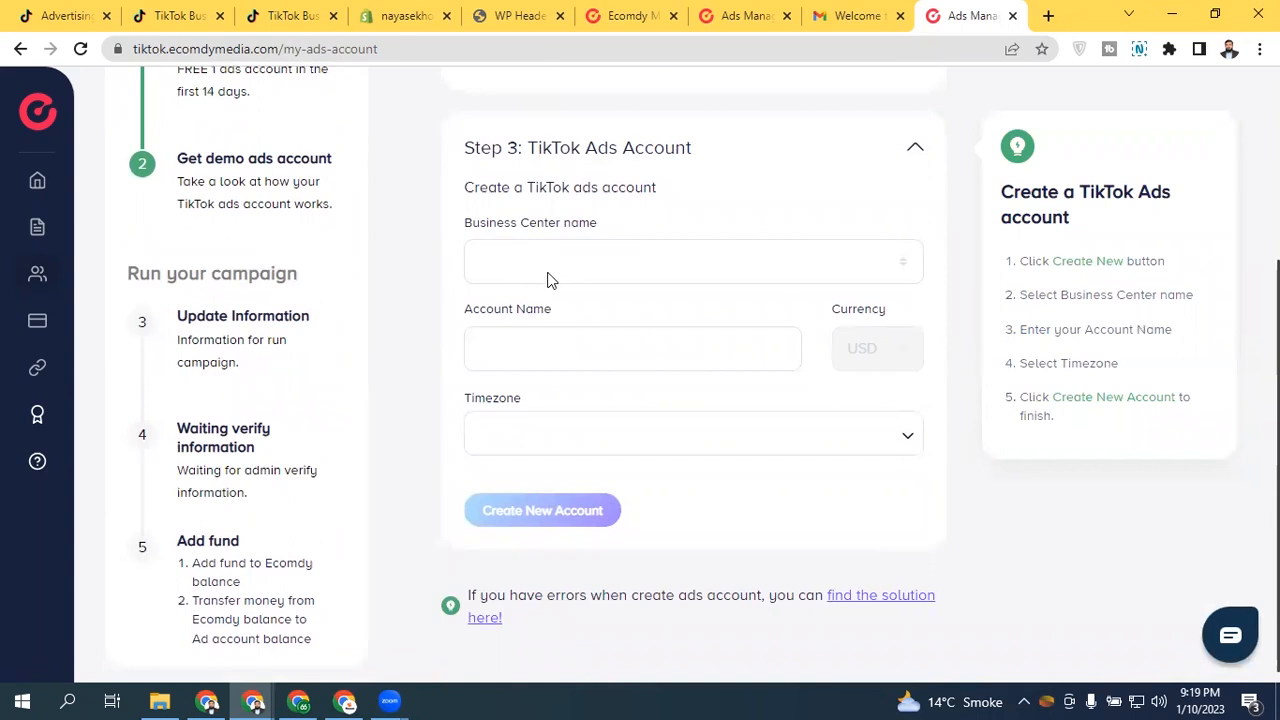
pyautogui.click(540, 262)
pyautogui.click(538, 297)
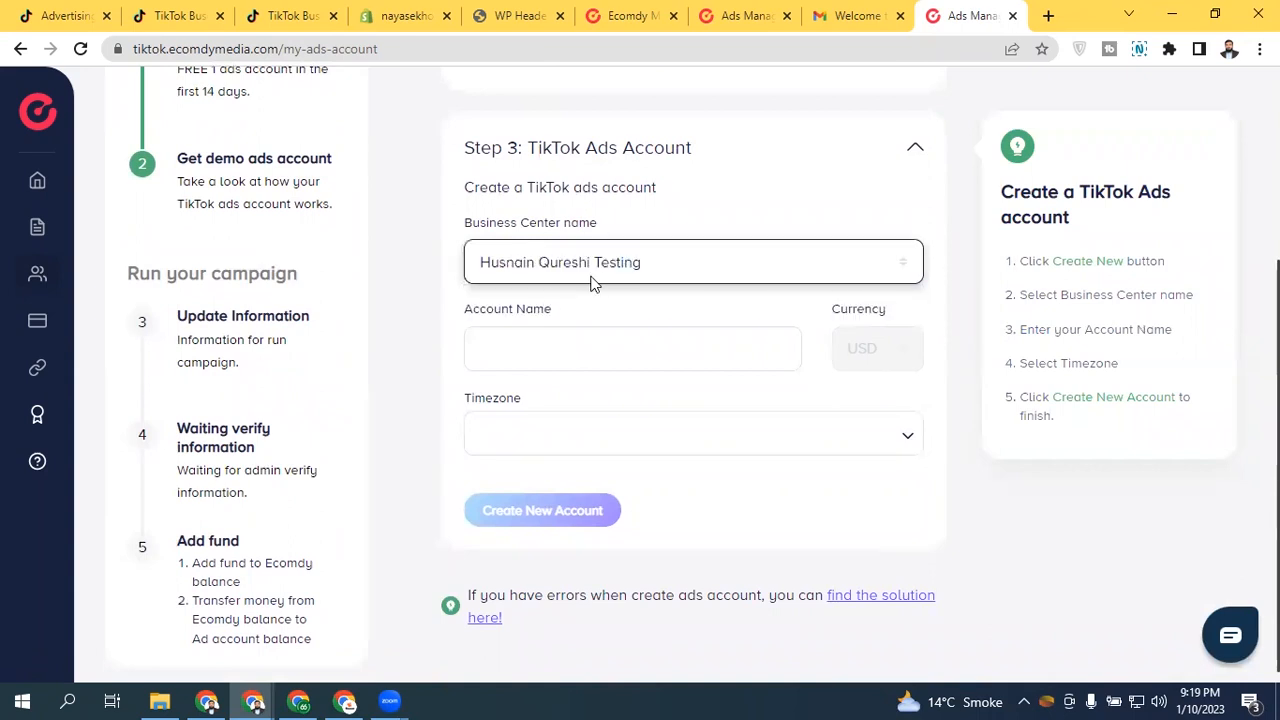
# - Name the new ads account with the owner's first name followed by "Agency Account"
pyautogui.click(565, 362)
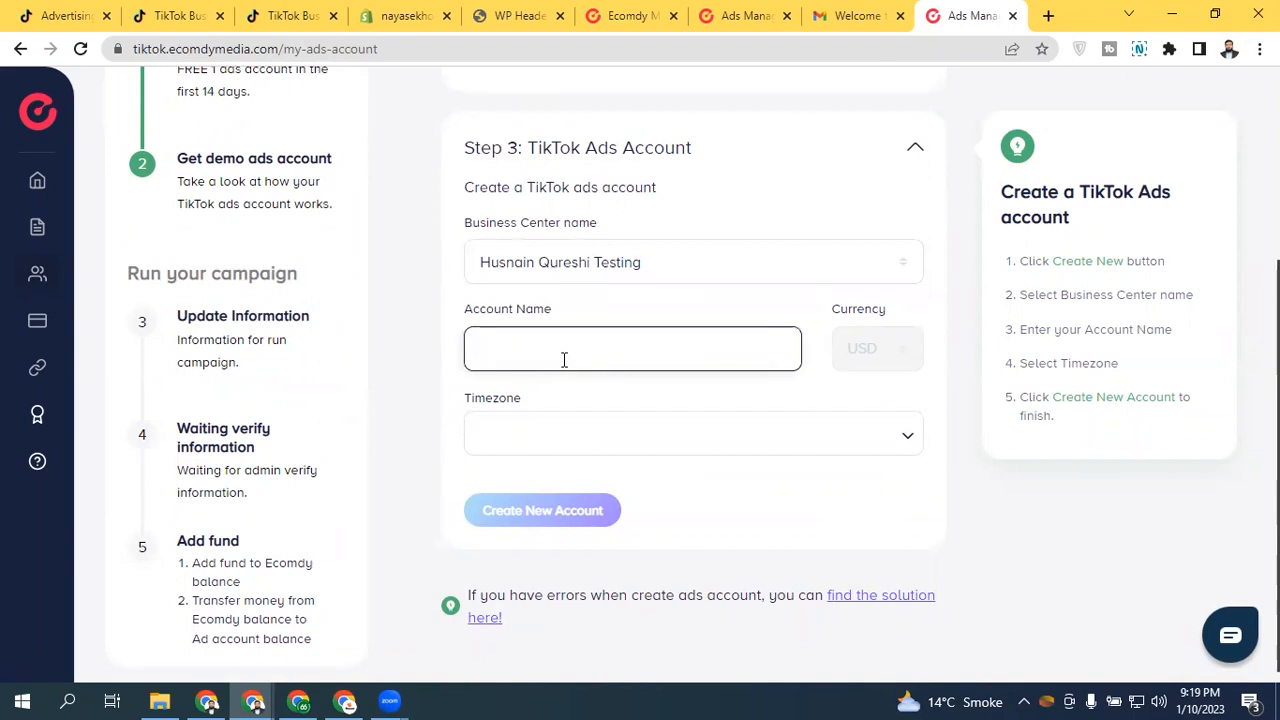
pyautogui.write('Husnain Agency Account')
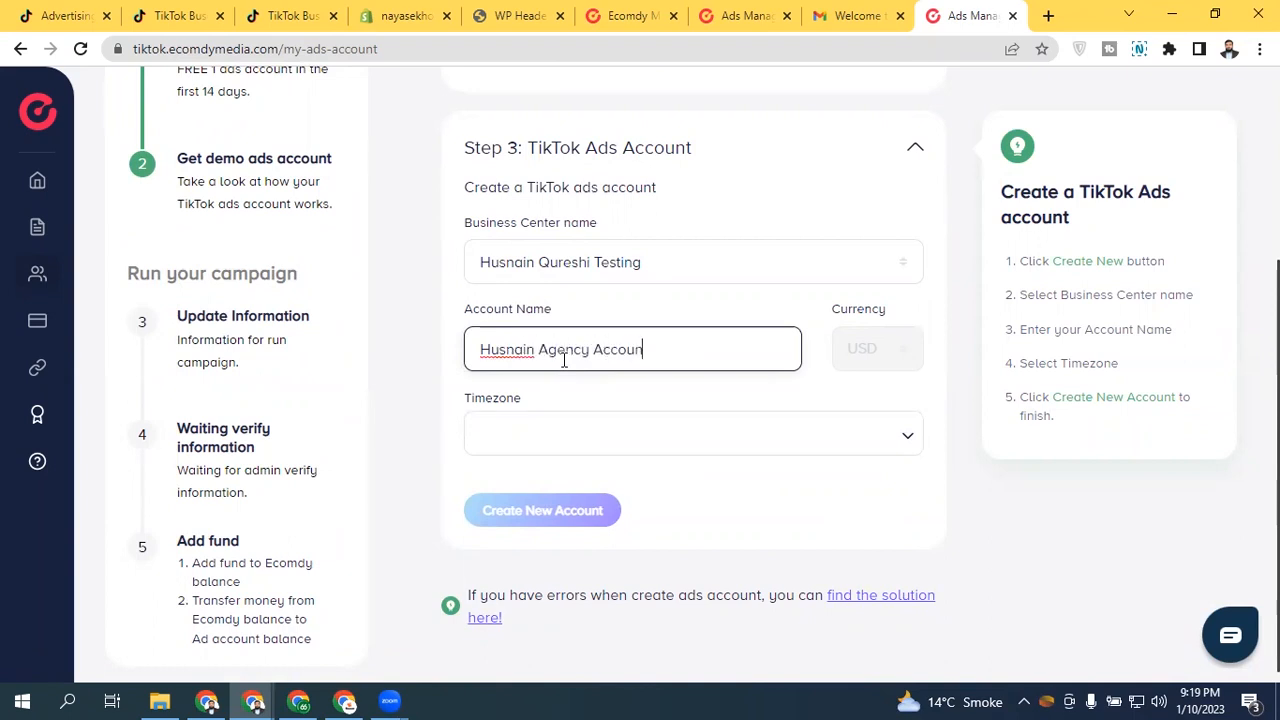
pyautogui.click(571, 409)
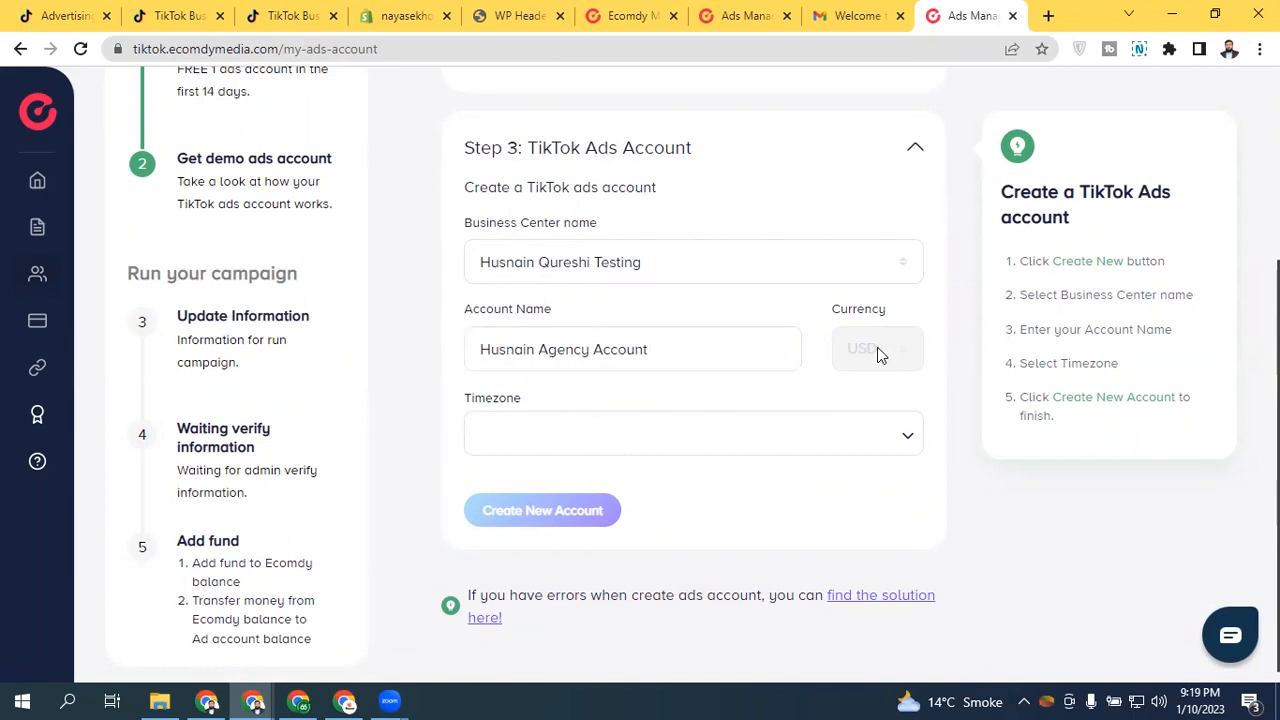
# - Set the timezone to (UTC-05:00) America/New_York and create the new ads account
pyautogui.click(611, 437)
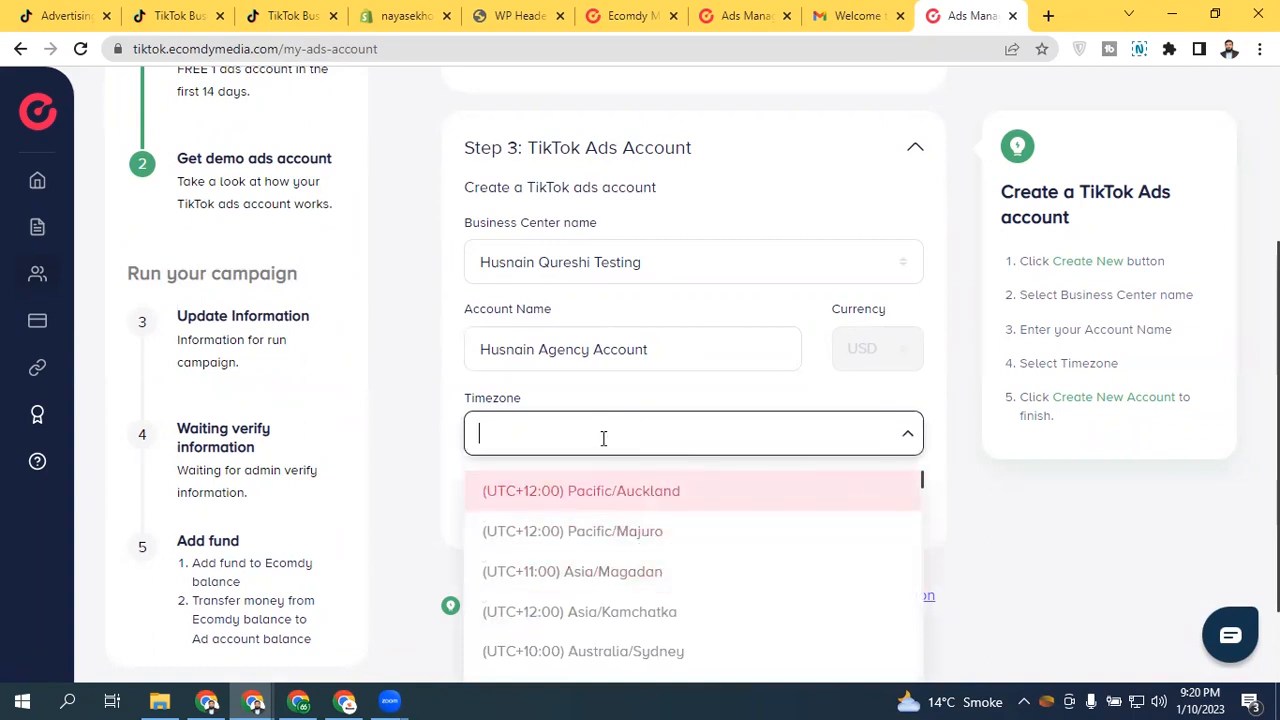
pyautogui.write('new')
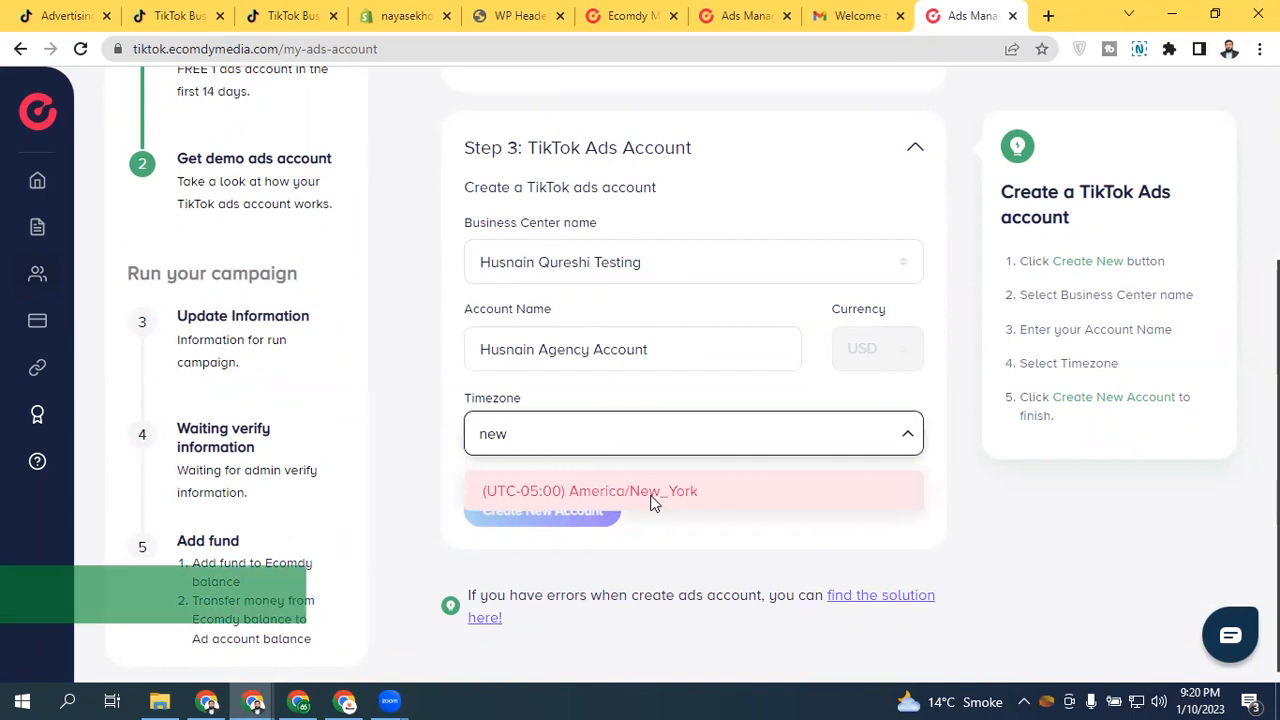
pyautogui.click(651, 494)
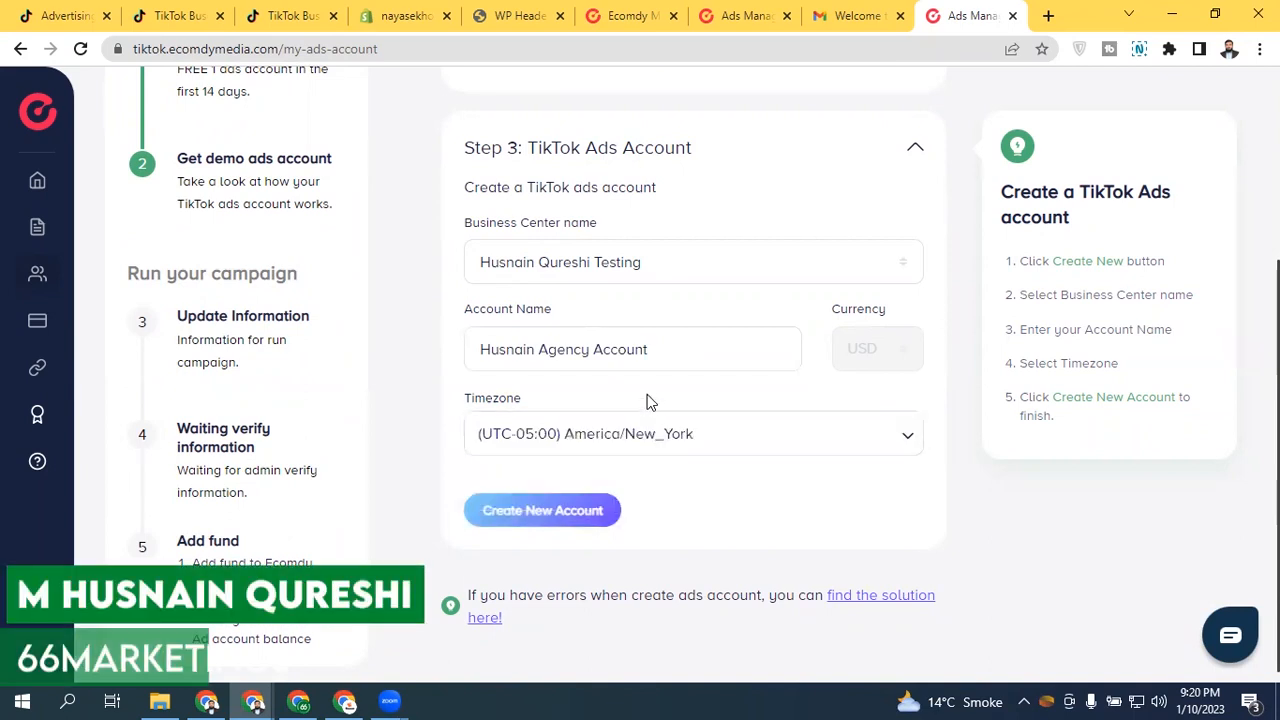
pyautogui.click(583, 511)
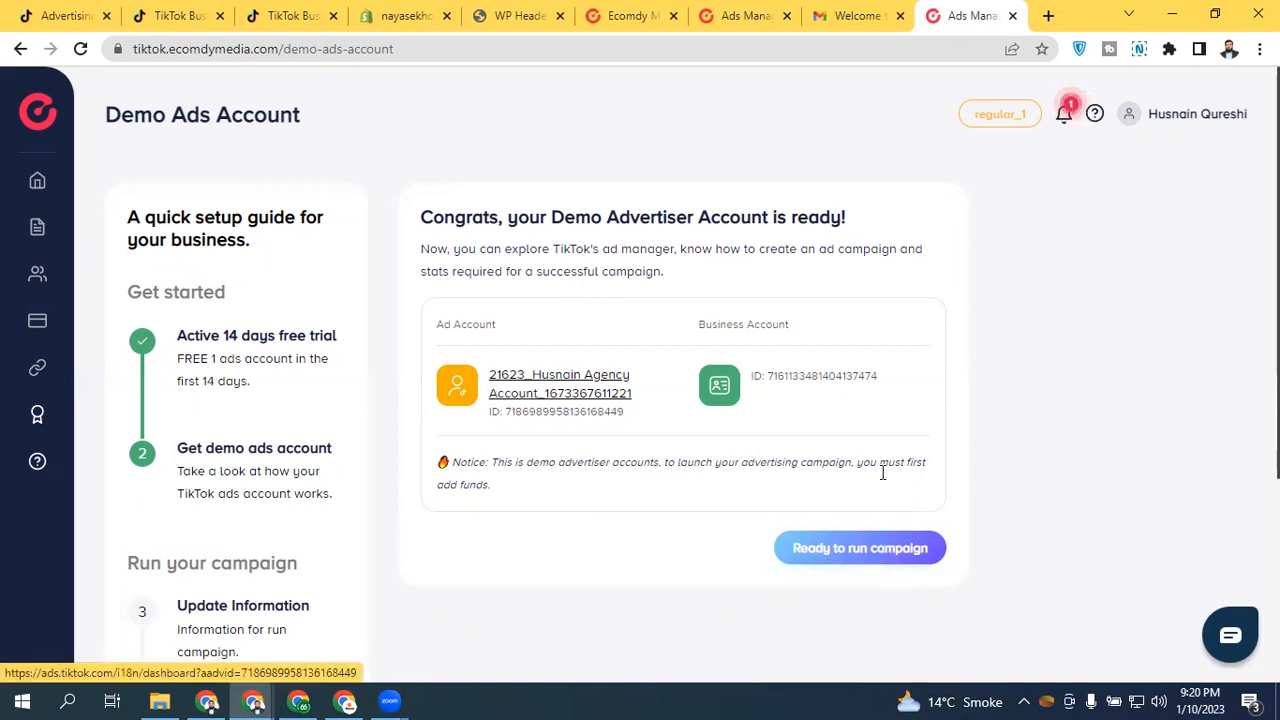
# - Open the new demo ad account in TikTok Ads Manager, and go back to the Ecomdy Demo Ads Account page
pyautogui.click(878, 553)
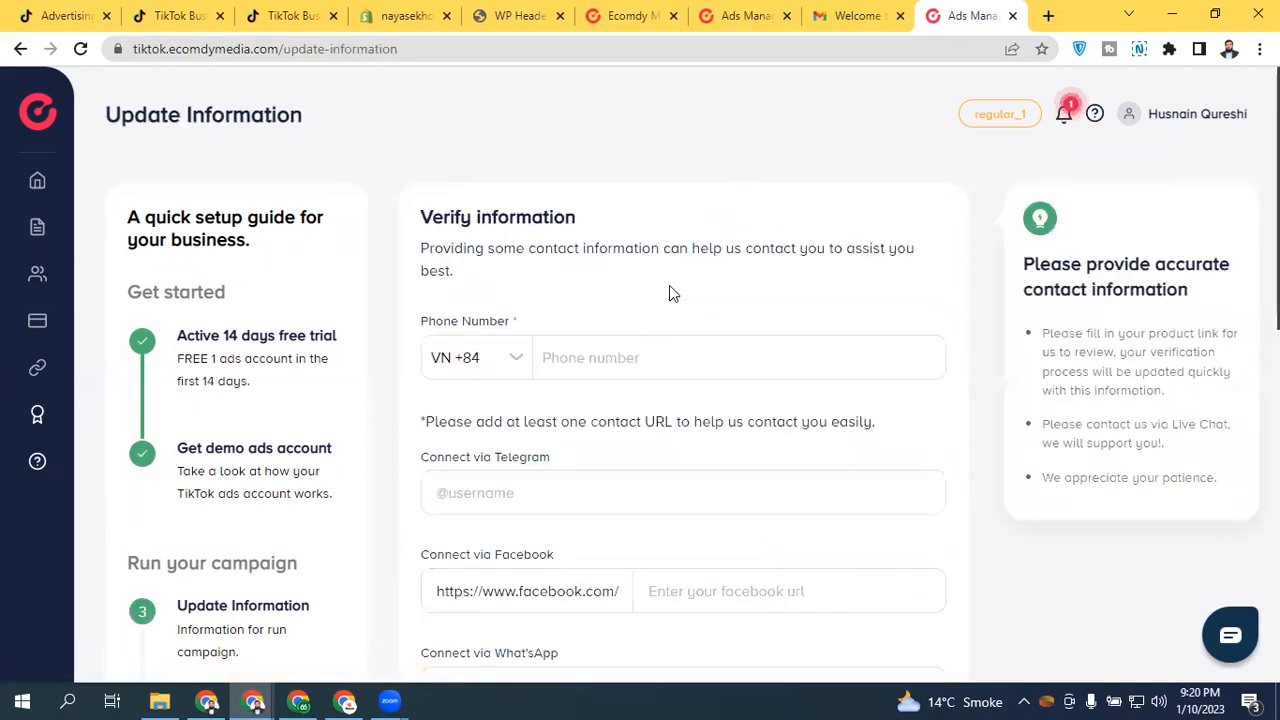
pyautogui.click(245, 452)
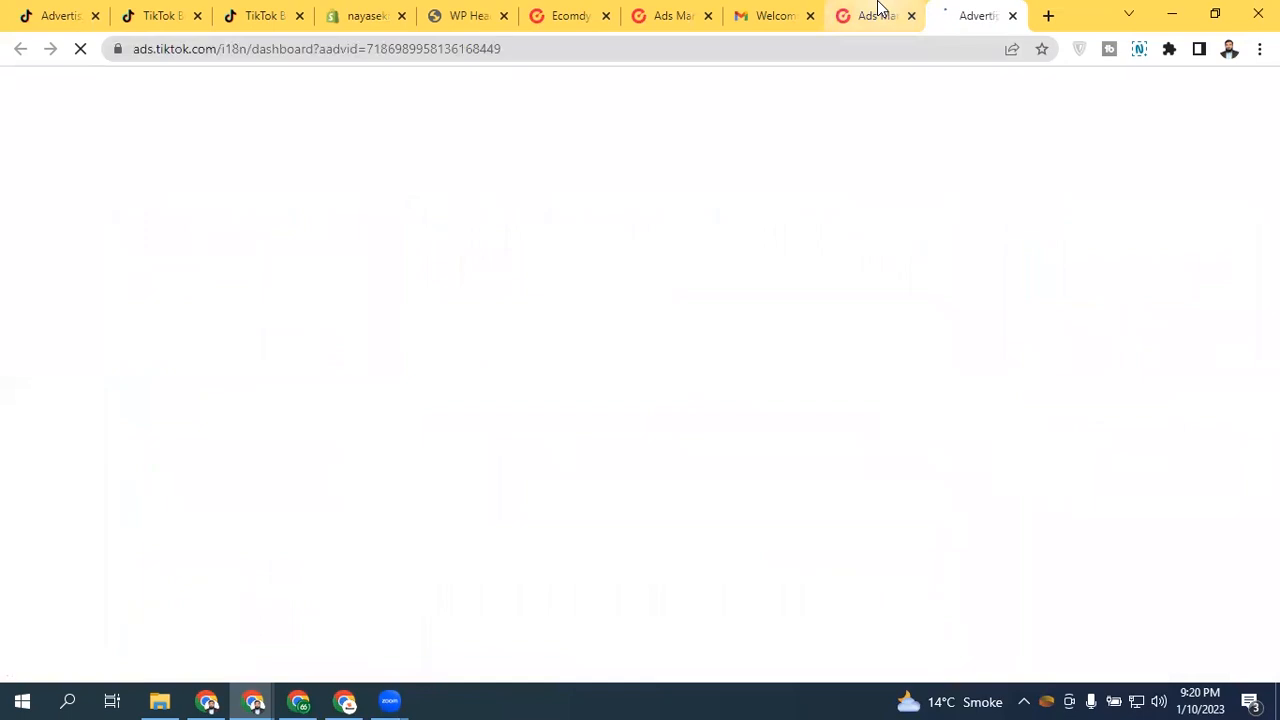
pyautogui.click(878, 12)
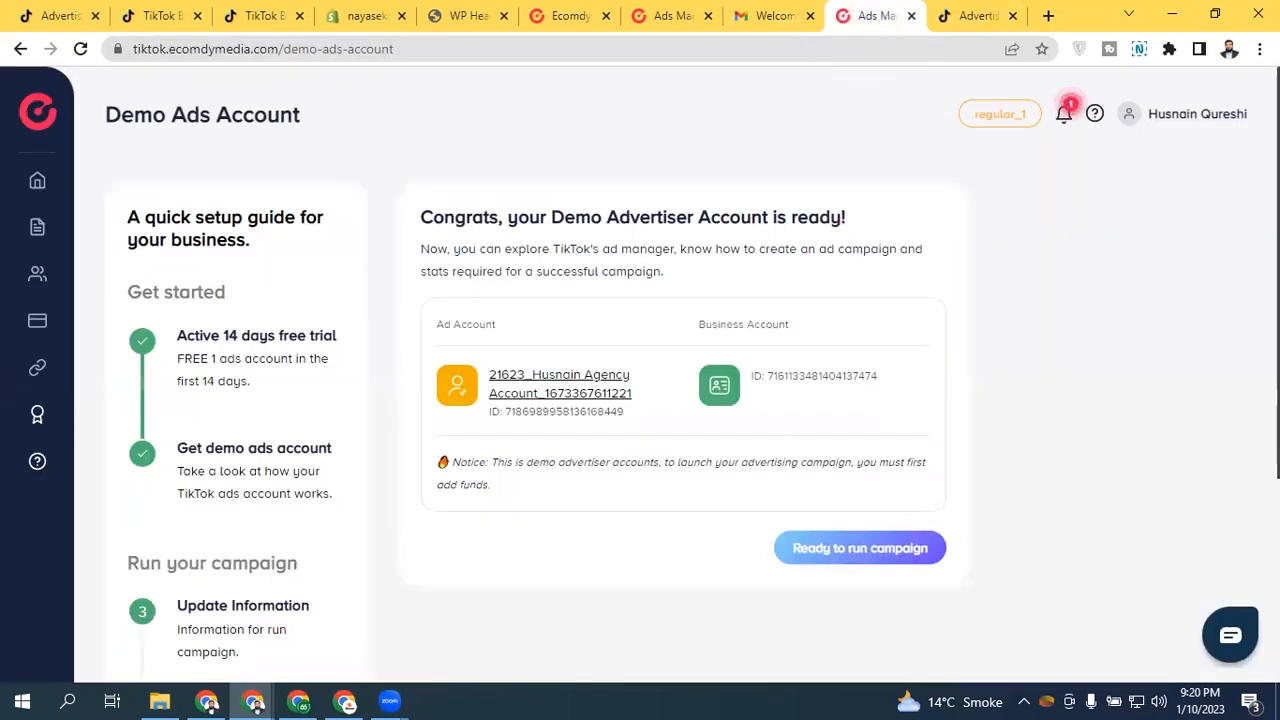
# - Continue from the demo account to the campaign information form and dismiss both notices on the new account's Ads Manager dashboard
pyautogui.scroll(-3, 383, 470)
pyautogui.scroll(1, 383, 470)
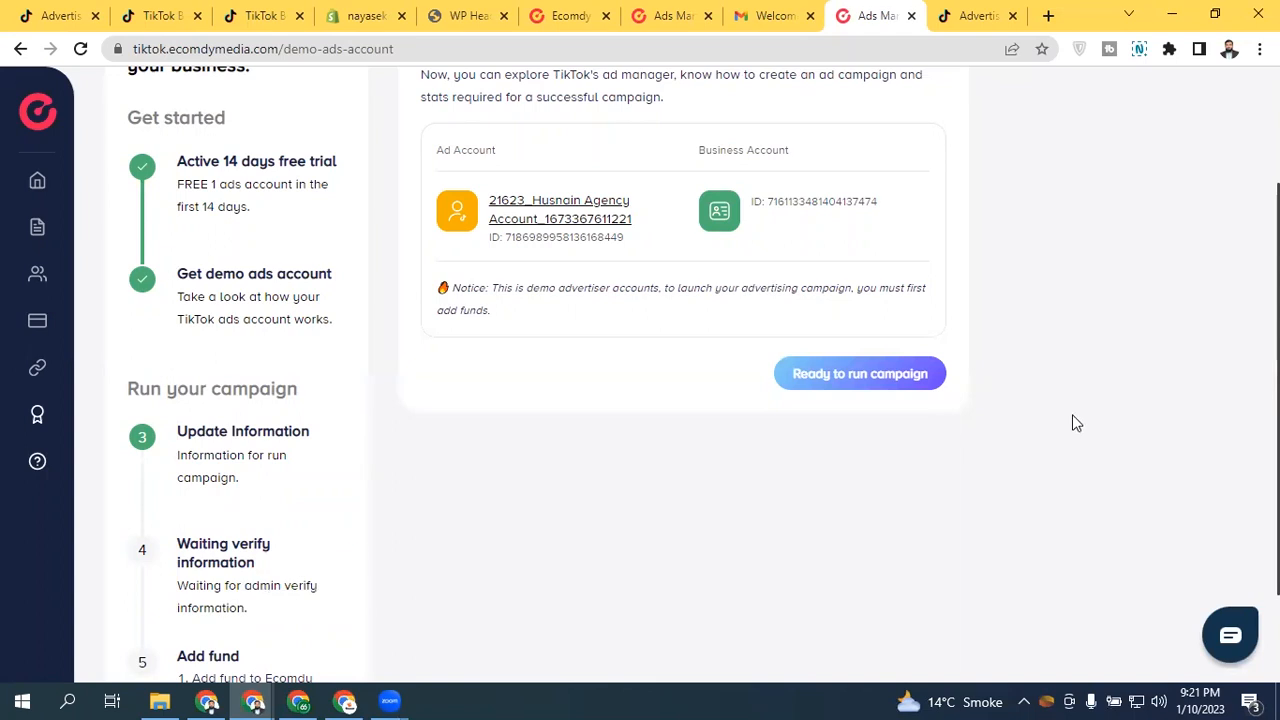
pyautogui.click(900, 377)
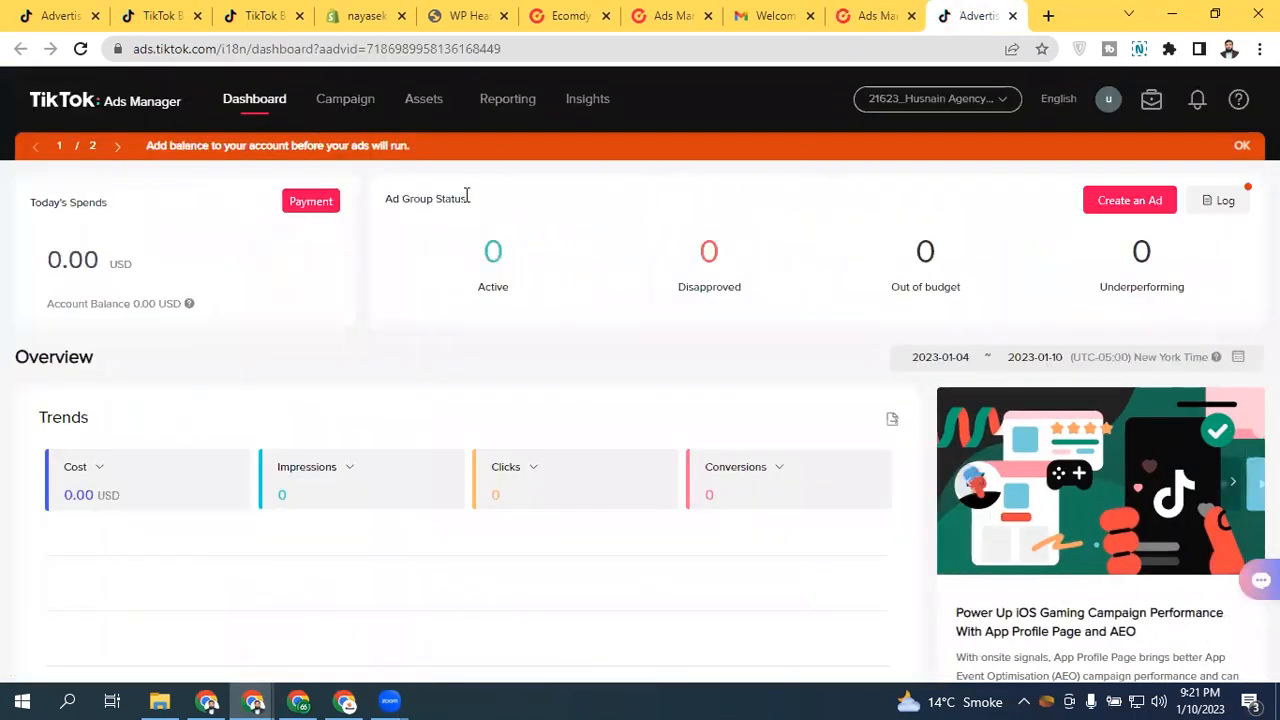
pyautogui.click(1243, 148)
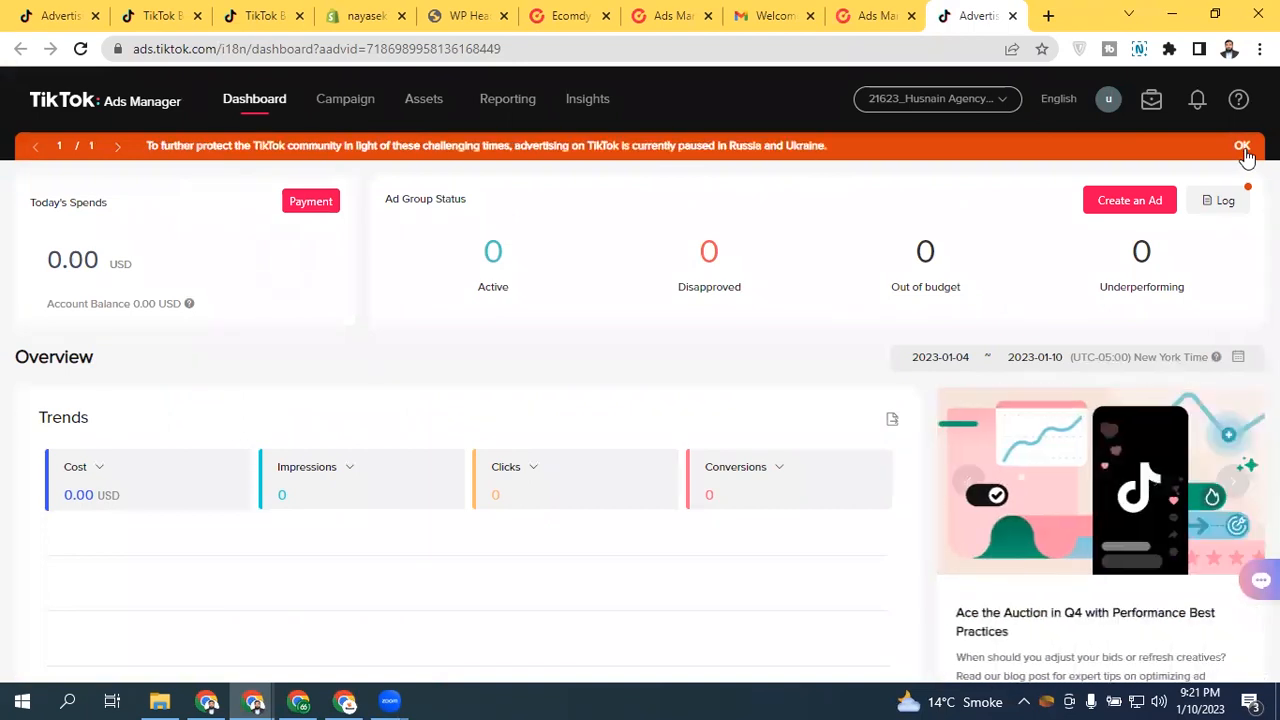
pyautogui.click(1244, 150)
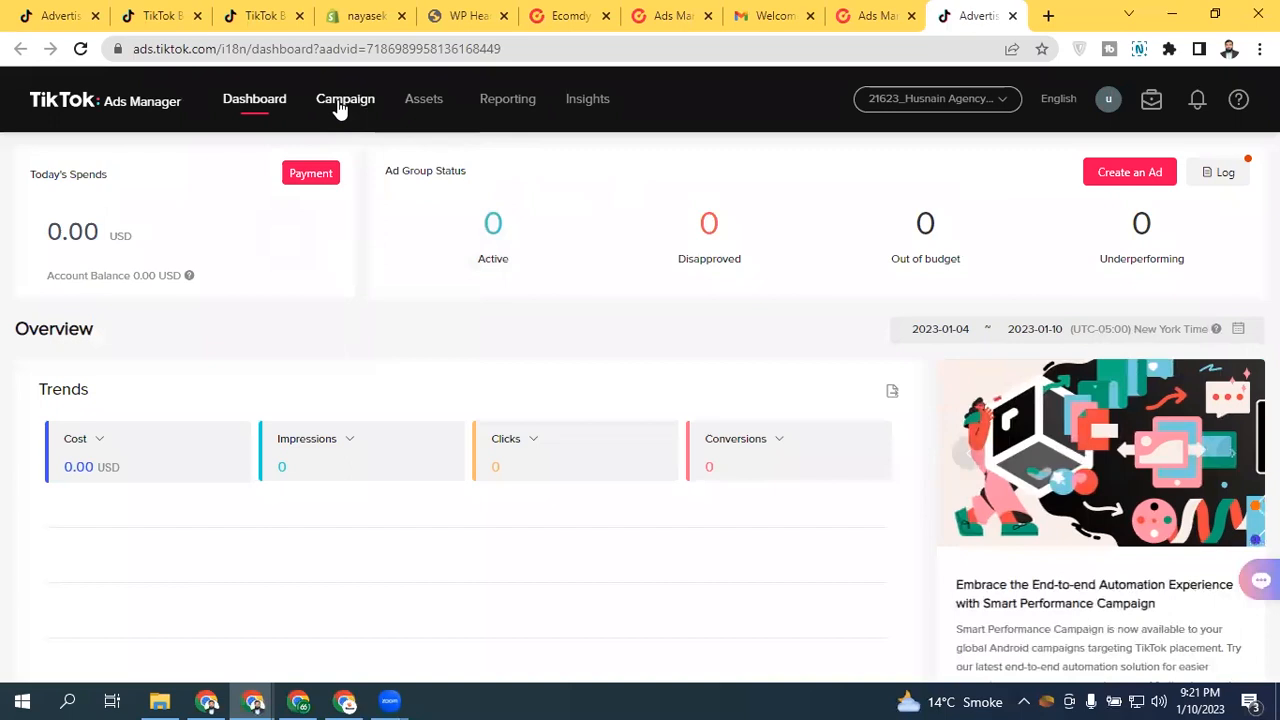
# - Review the contact and product fields of Ecomdy's Update Information form
pyautogui.click(868, 12)
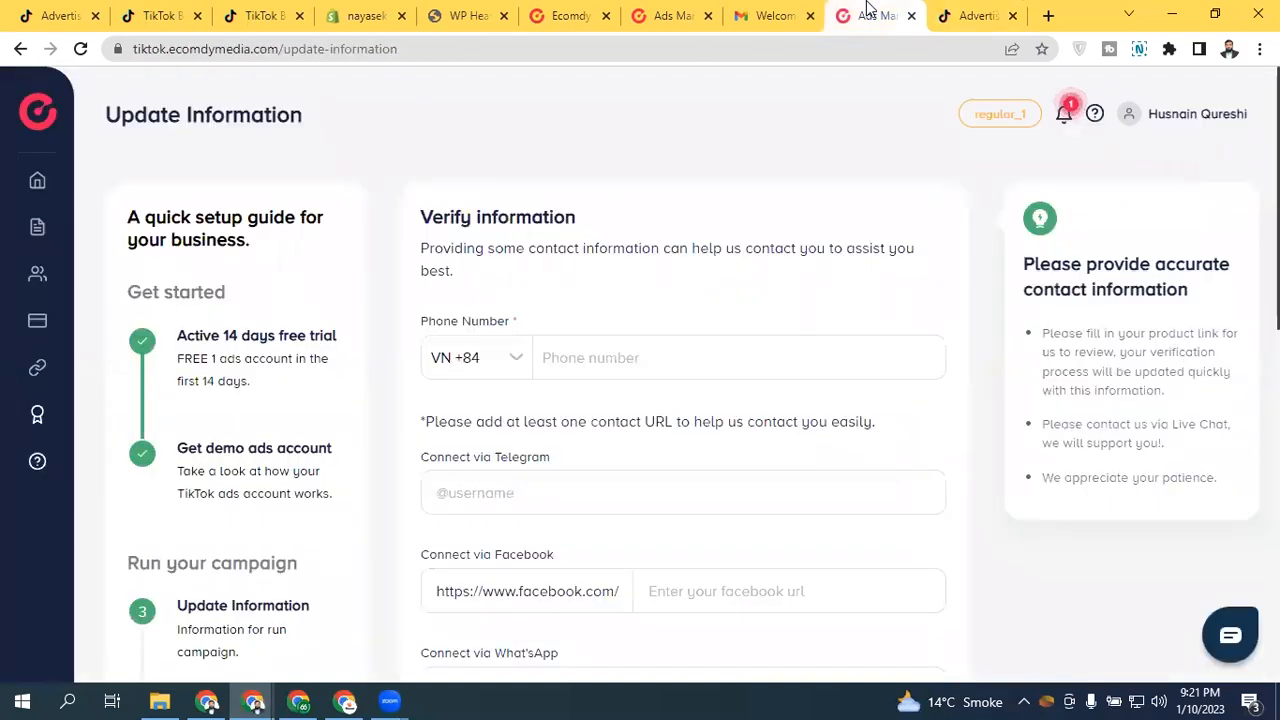
pyautogui.scroll(-4, 1150, 266)
pyautogui.scroll(2, 283, 228)
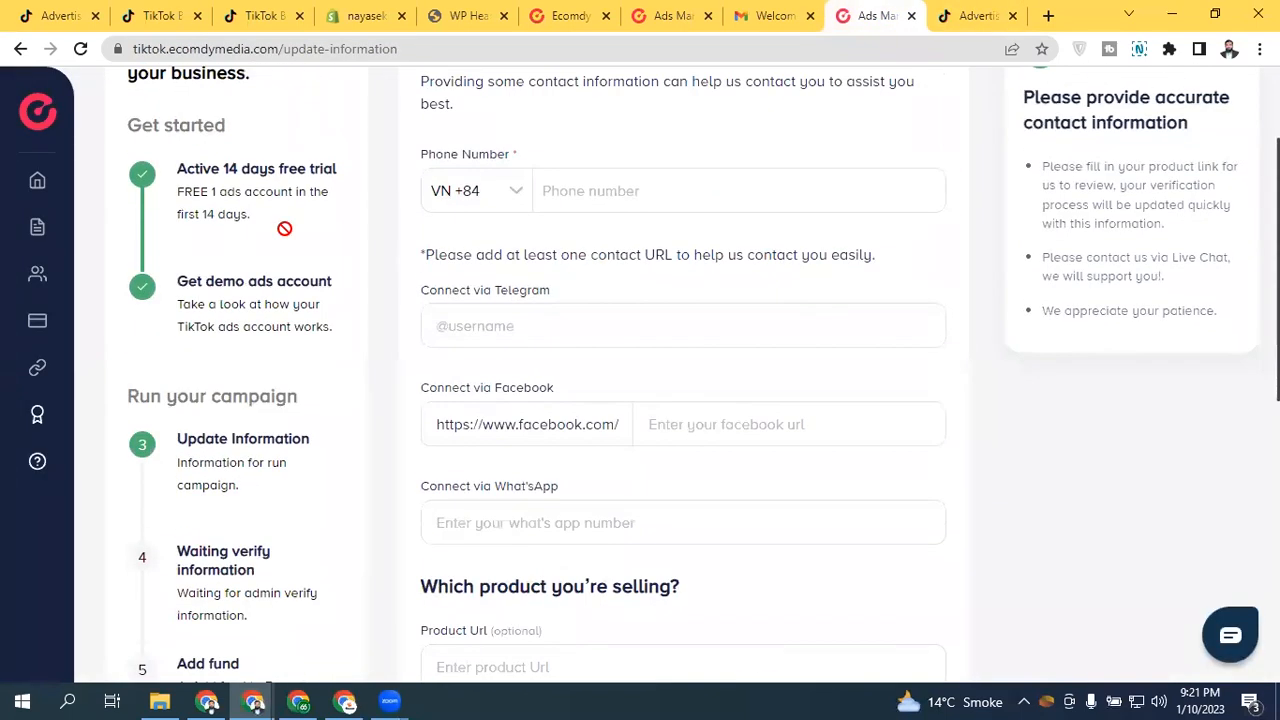
# - Revisit the Demo Ads Account page from the setup guide, return to Update Information and review the product URL notices down to the target markets
pyautogui.click(251, 300)
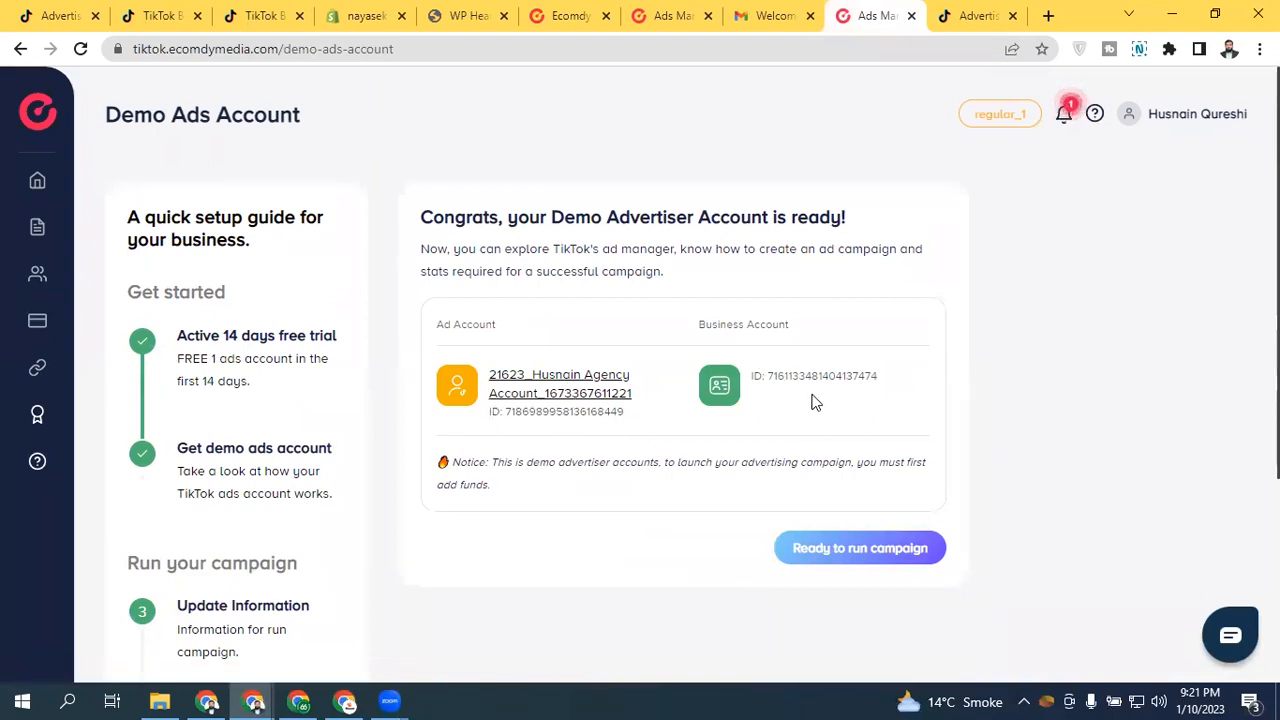
pyautogui.click(240, 605)
pyautogui.scroll(-2, 640, 380)
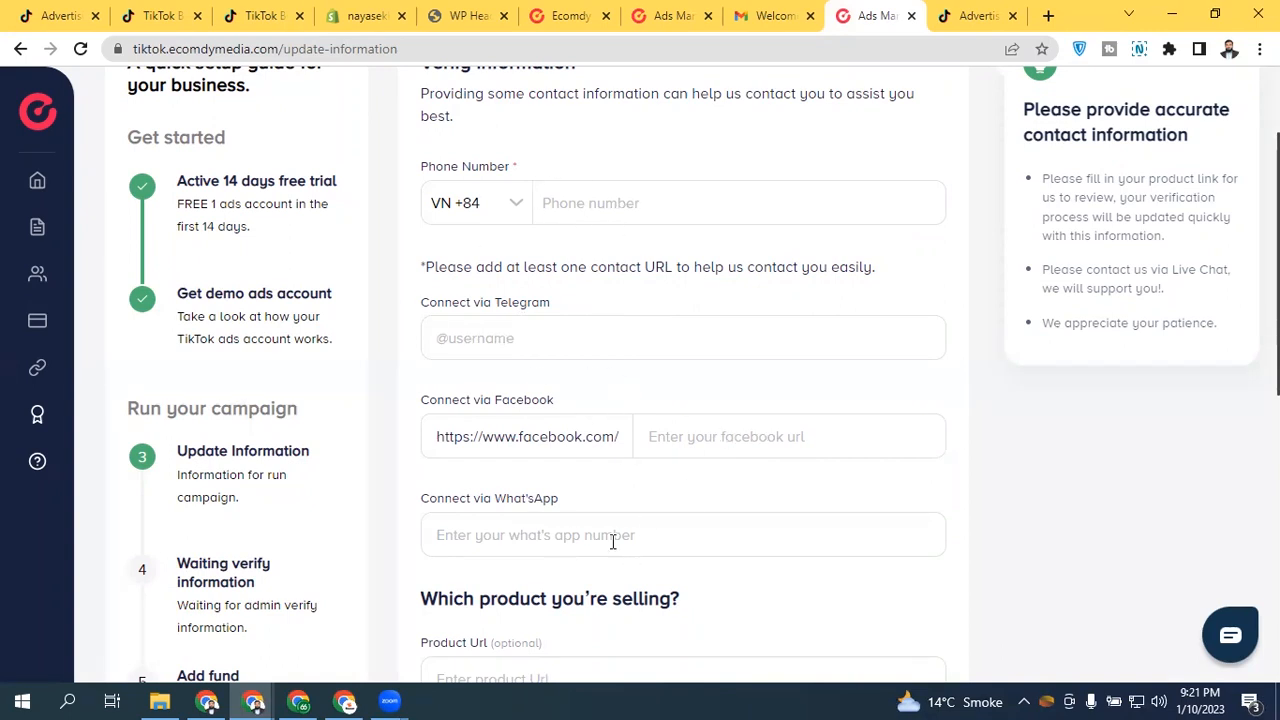
pyautogui.scroll(-2, 811, 266)
pyautogui.scroll(-2, 640, 376)
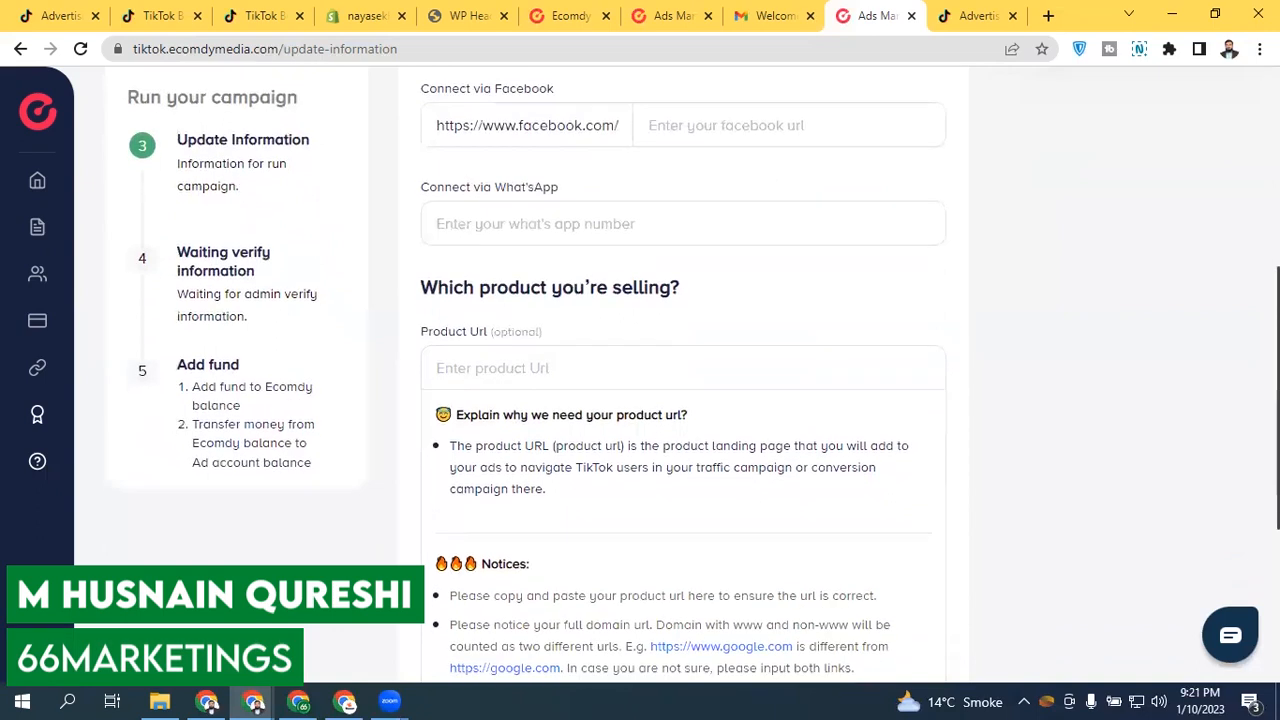
pyautogui.scroll(1, 1130, 400)
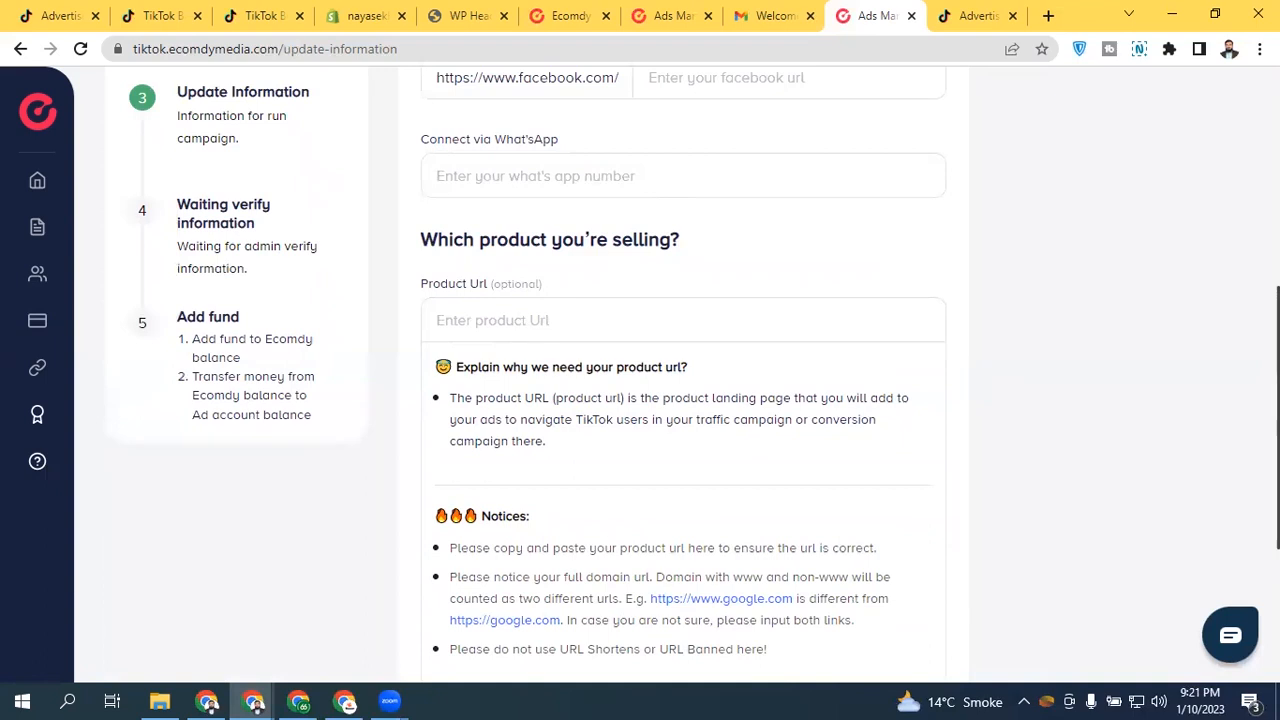
pyautogui.scroll(-2, 683, 380)
pyautogui.scroll(-1, 683, 380)
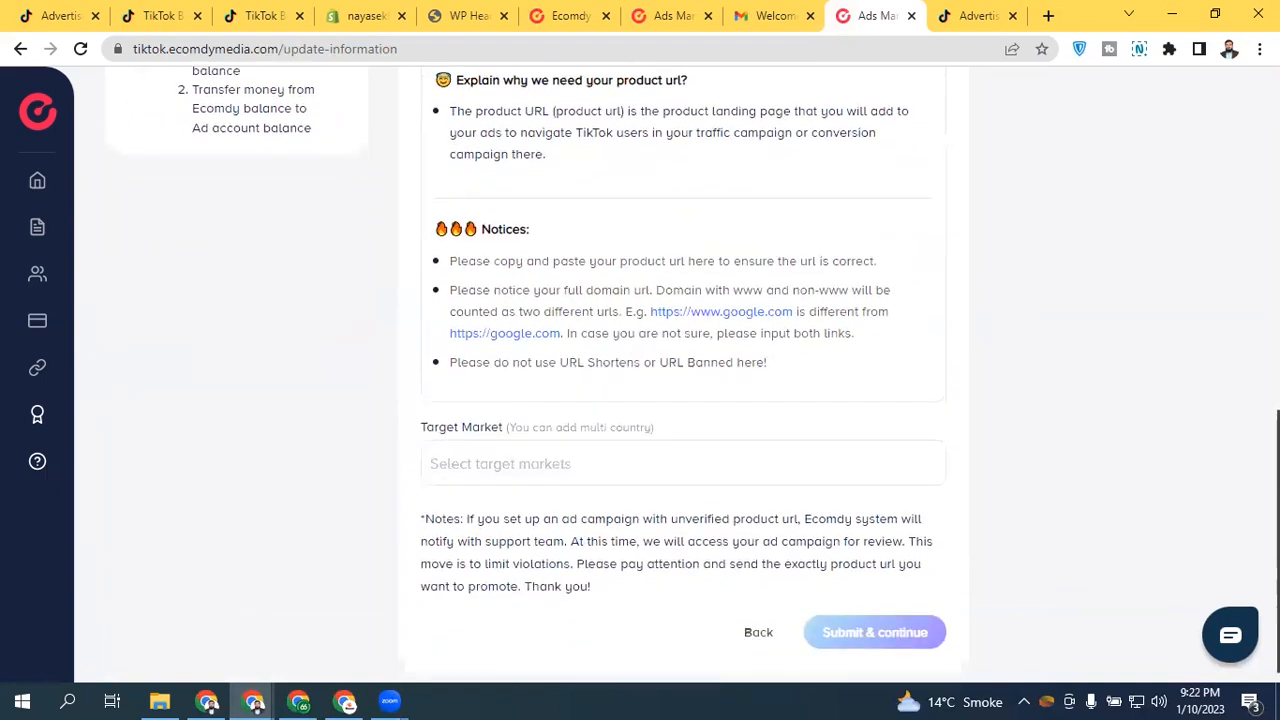
# - Add Pakistan, Argentina and Australia as target markets in the Update Information form
pyautogui.click(548, 458)
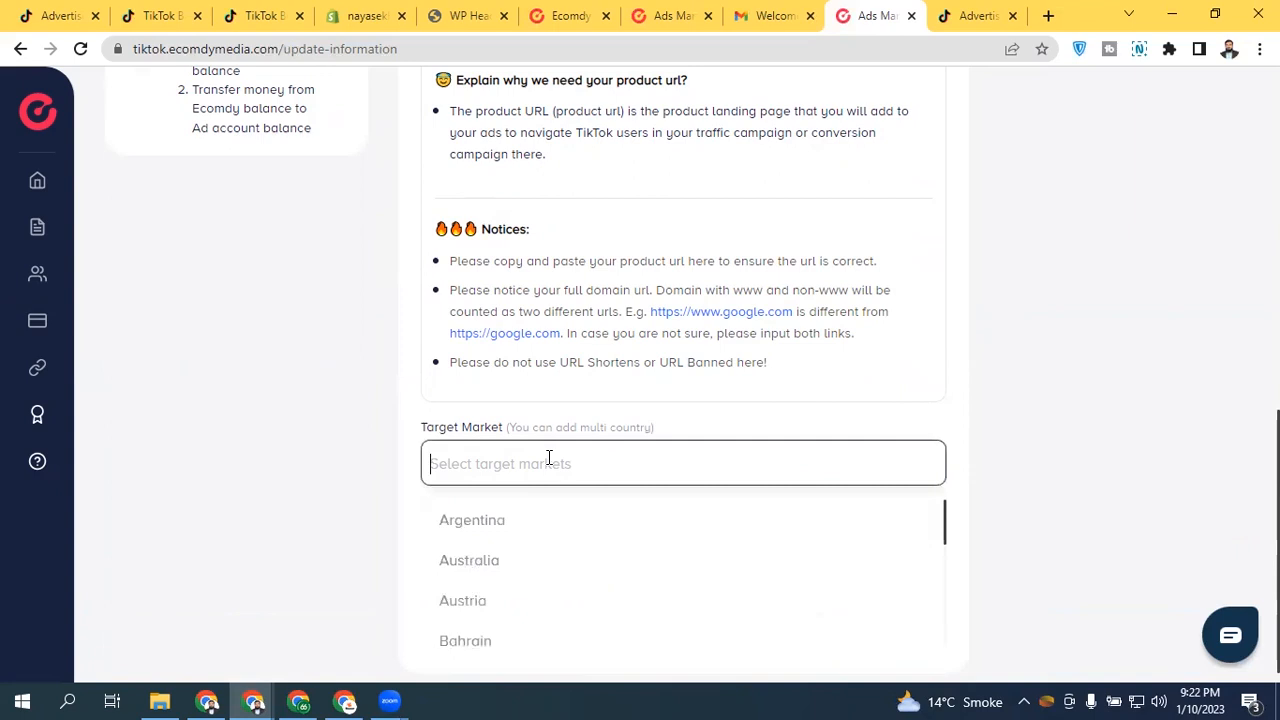
pyautogui.write('pa')
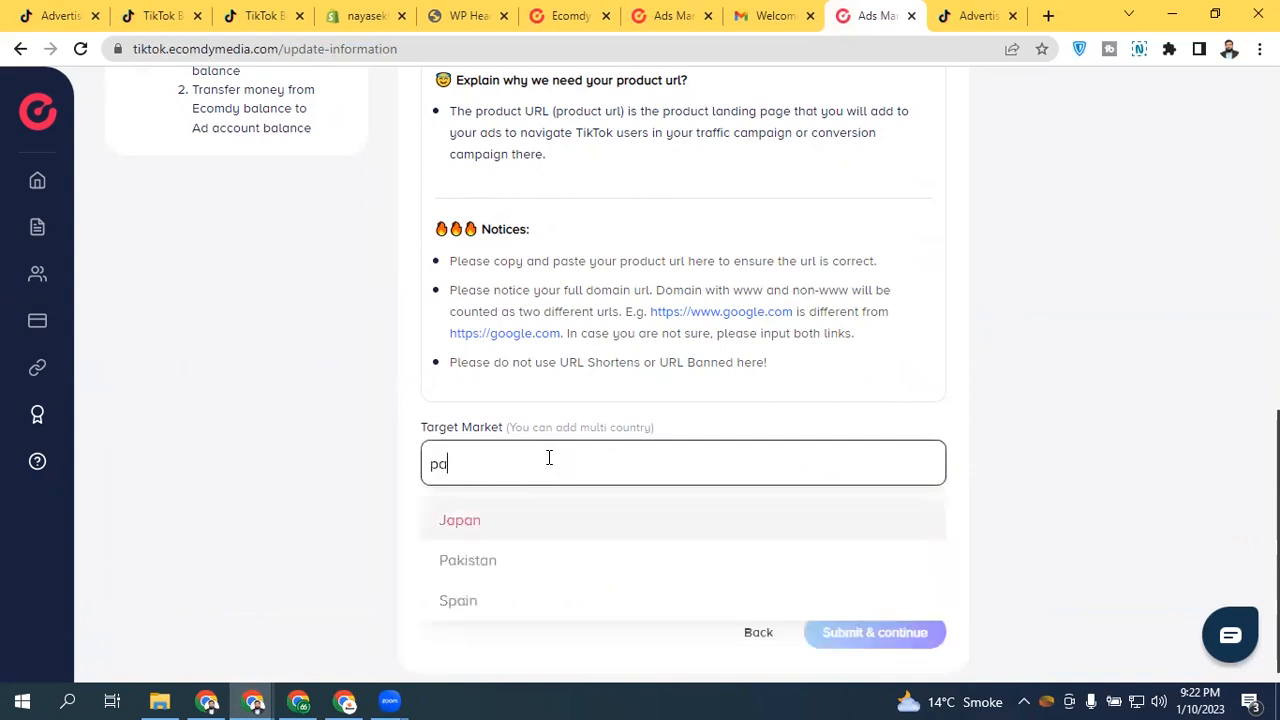
pyautogui.click(548, 553)
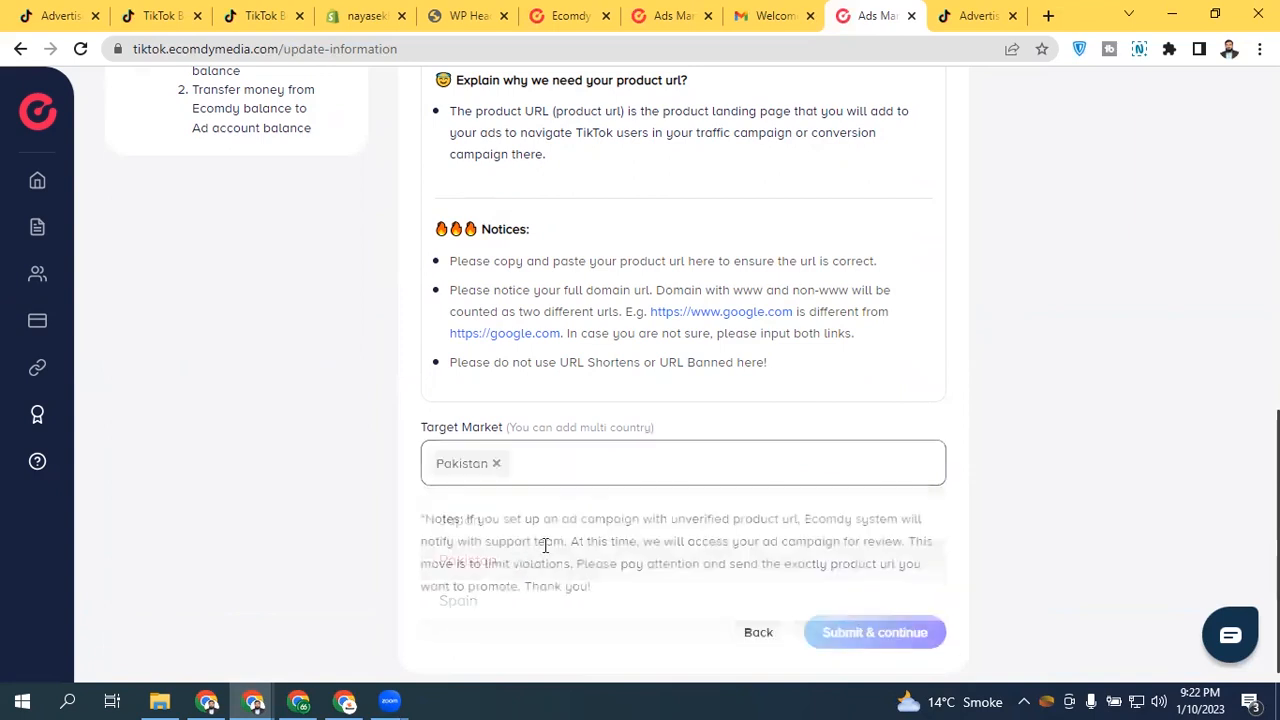
pyautogui.click(609, 457)
pyautogui.press('Return')
pyautogui.click(612, 458)
pyautogui.click(660, 537)
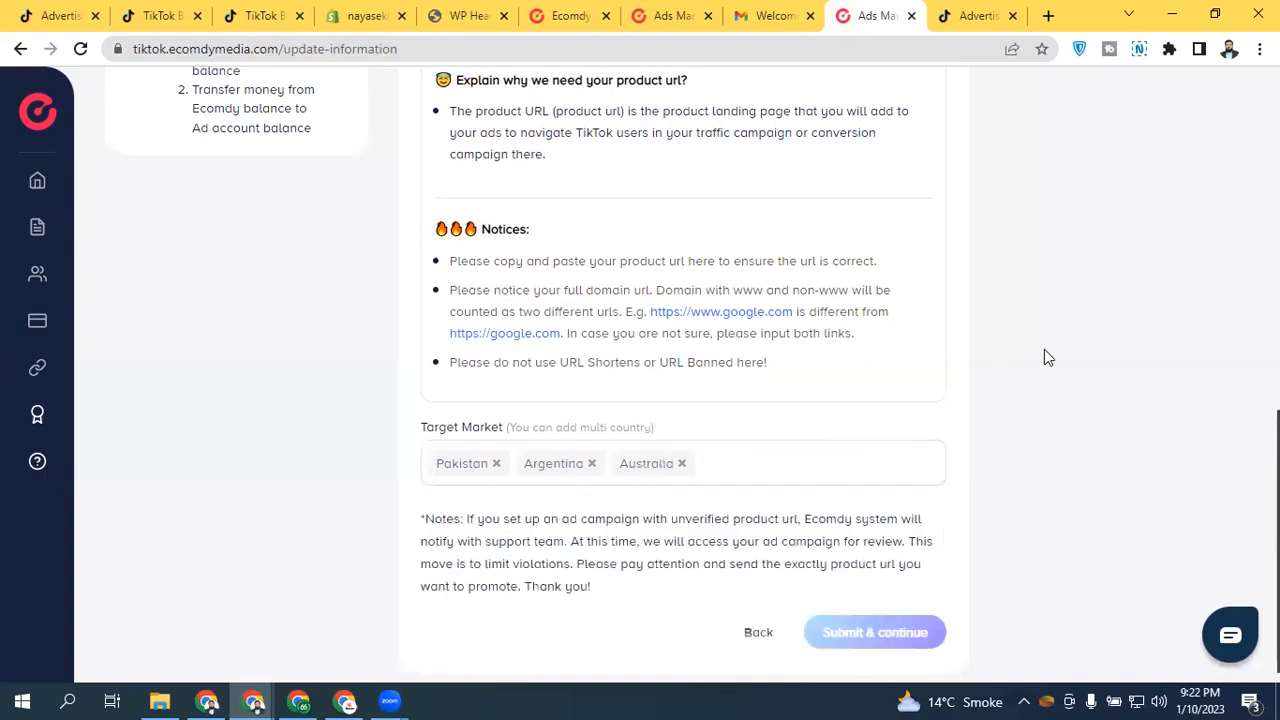
# - Review the contact fields and remaining setup stages of the verification form, and glance at the new account's Ads Manager dashboard
pyautogui.scroll(2, 1044, 352)
pyautogui.scroll(5, 700, 374)
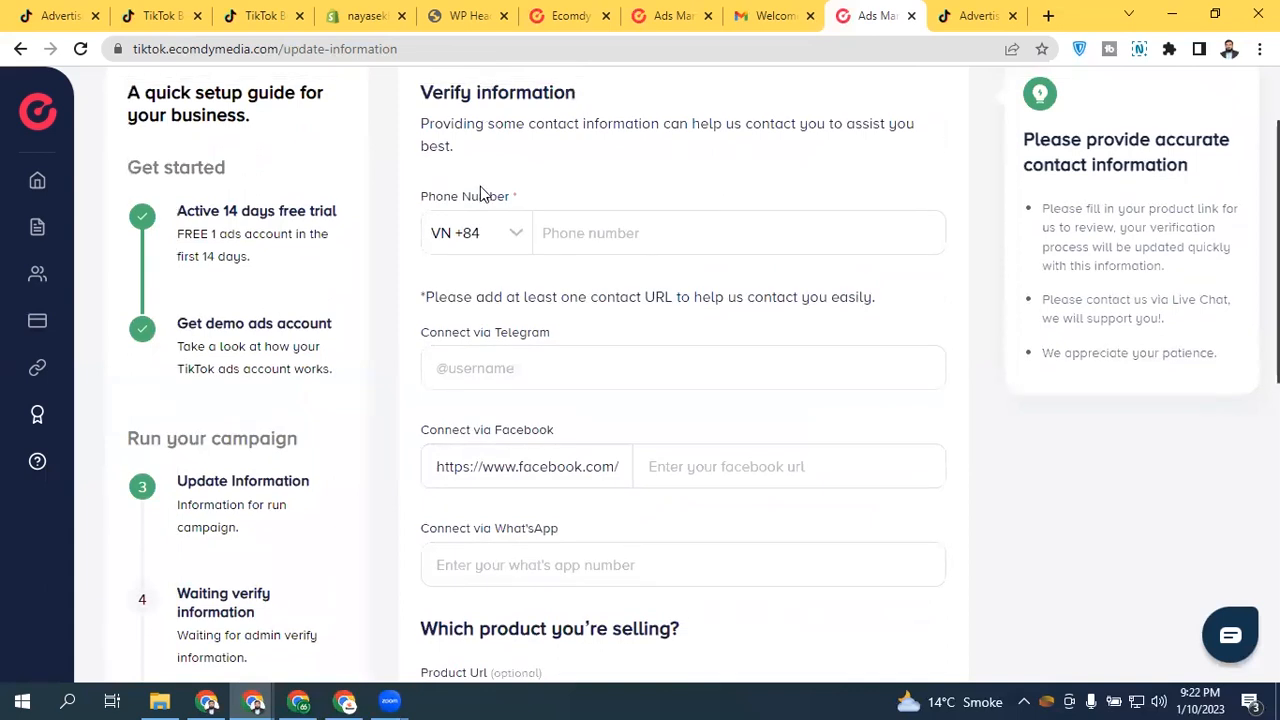
pyautogui.scroll(-2, 478, 250)
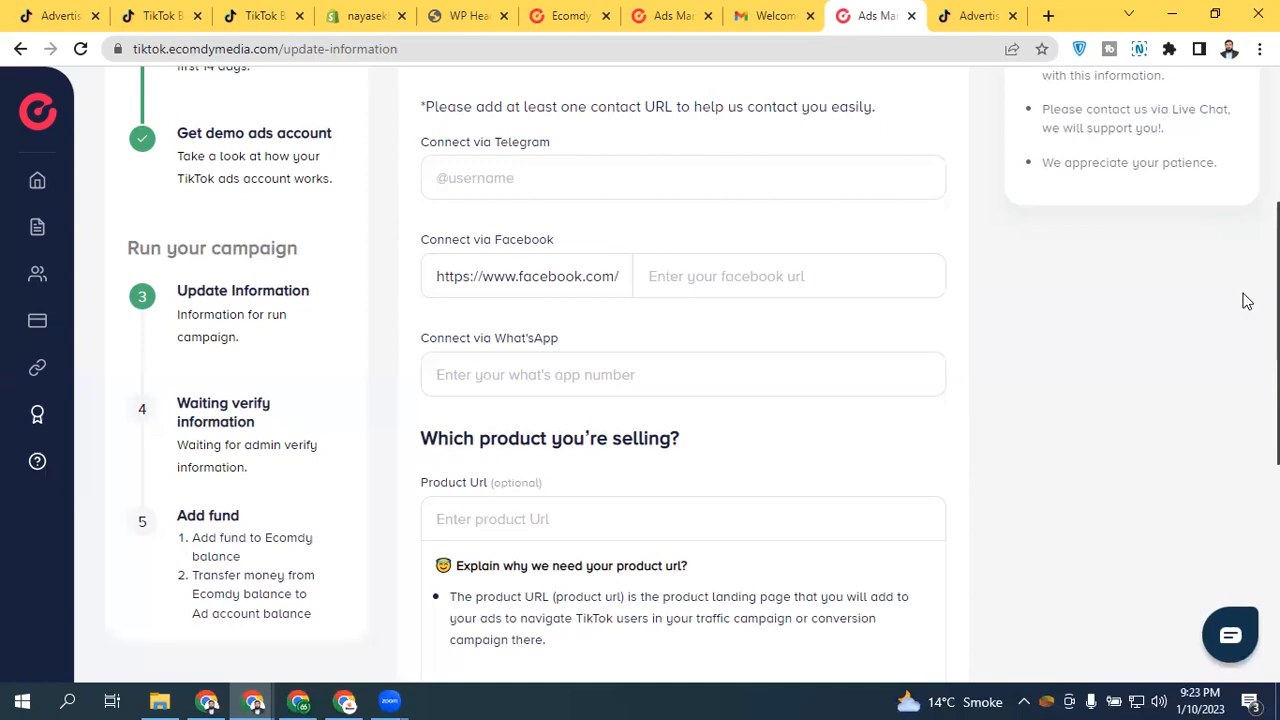
pyautogui.scroll(4, 1243, 297)
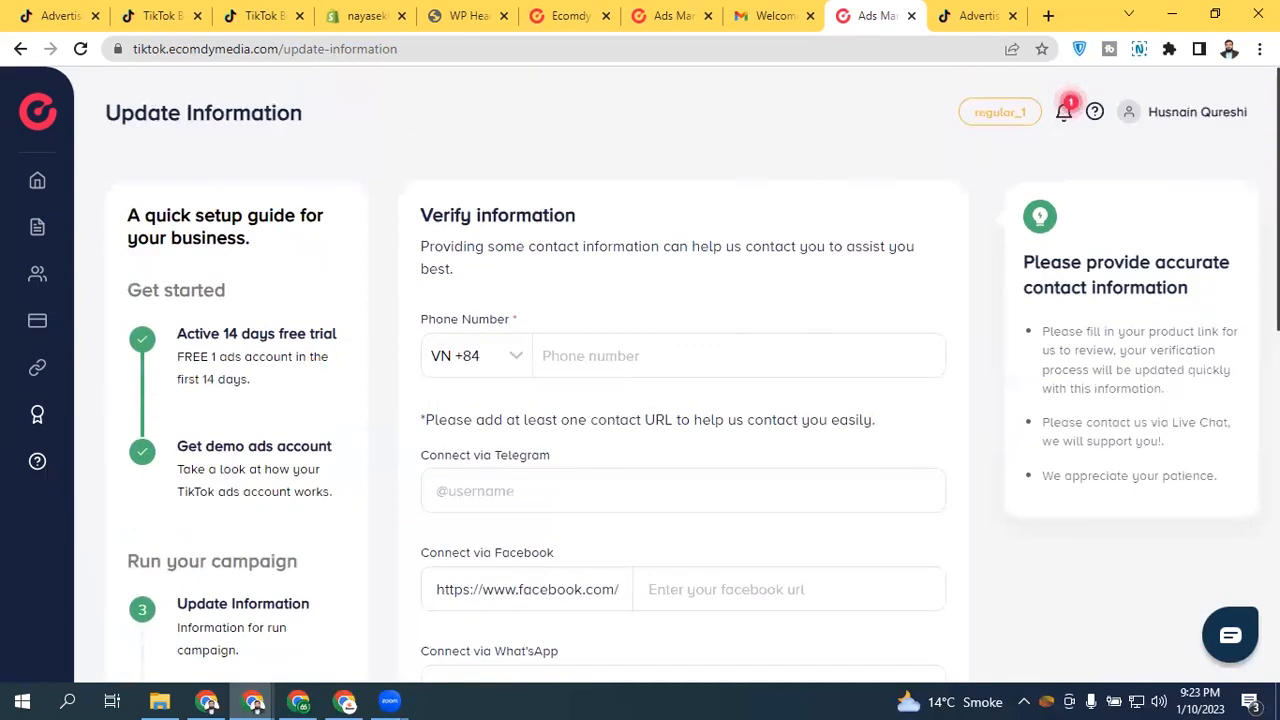
pyautogui.scroll(-3, 707, 324)
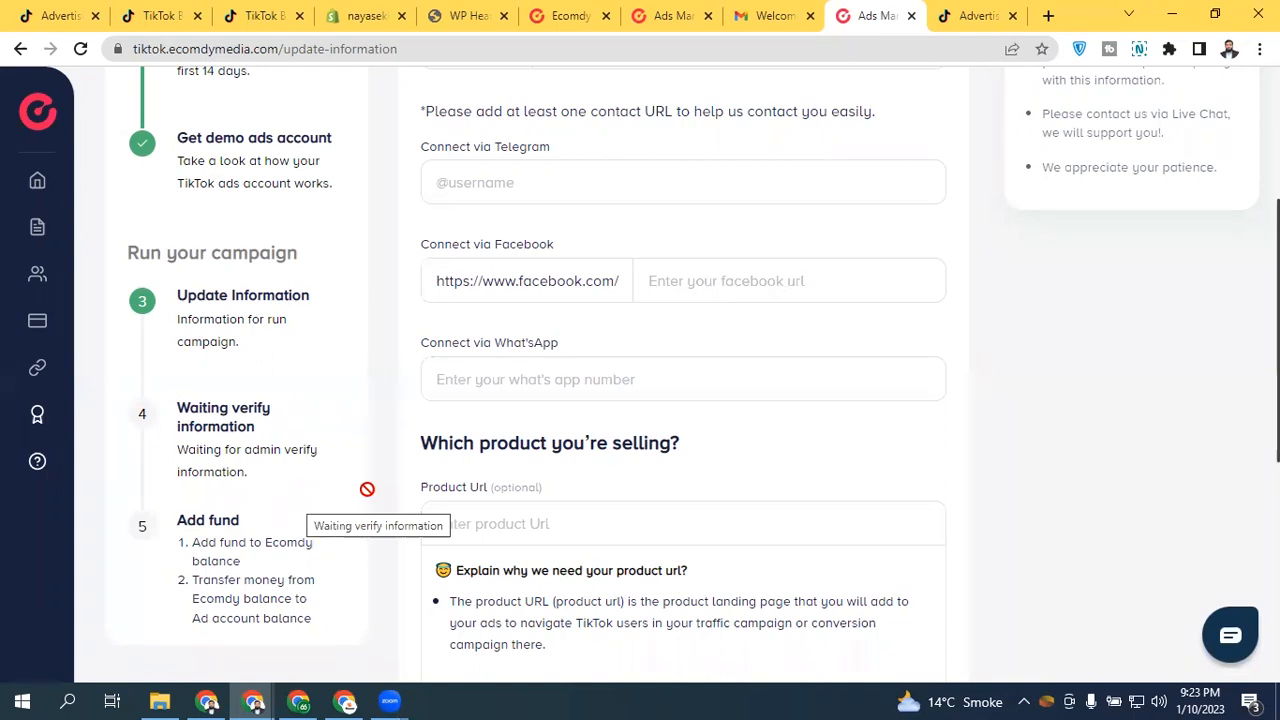
pyautogui.click(975, 15)
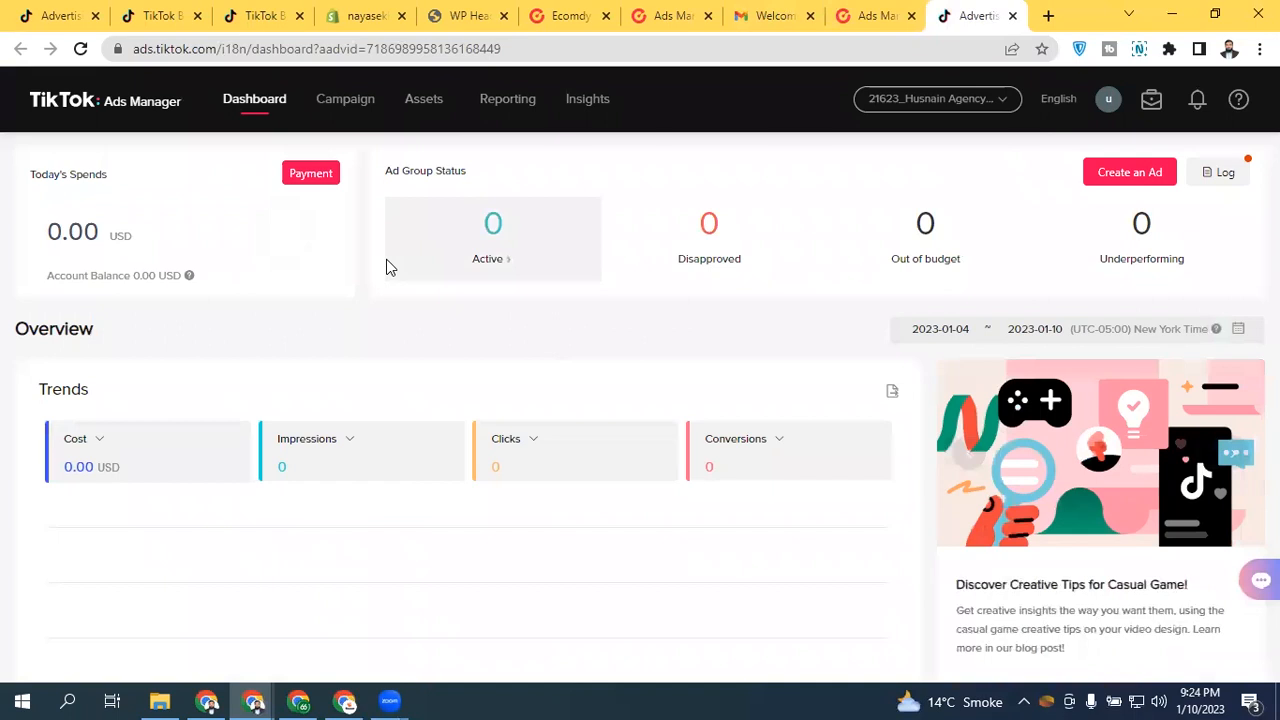
pyautogui.click(878, 12)
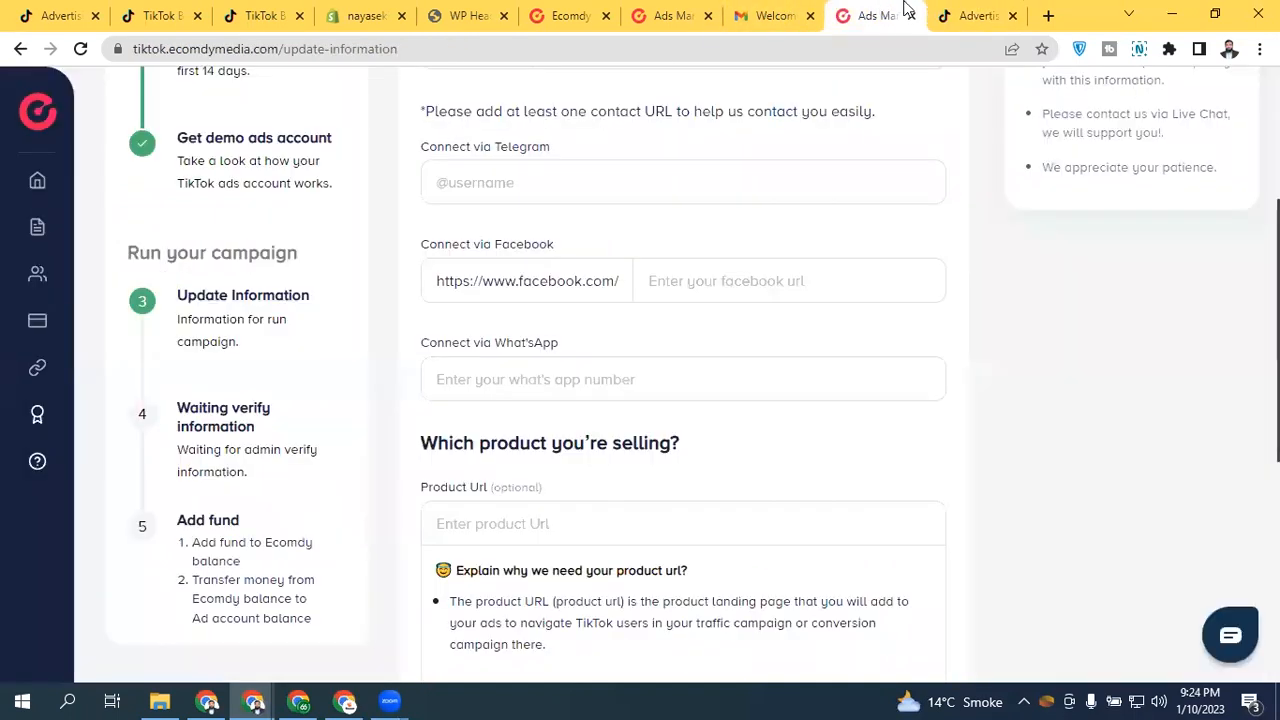
# - Close the Ecomdy homepage, the duplicate Ads Management page and Gmail, and return to the Update Information form
pyautogui.click(590, 13)
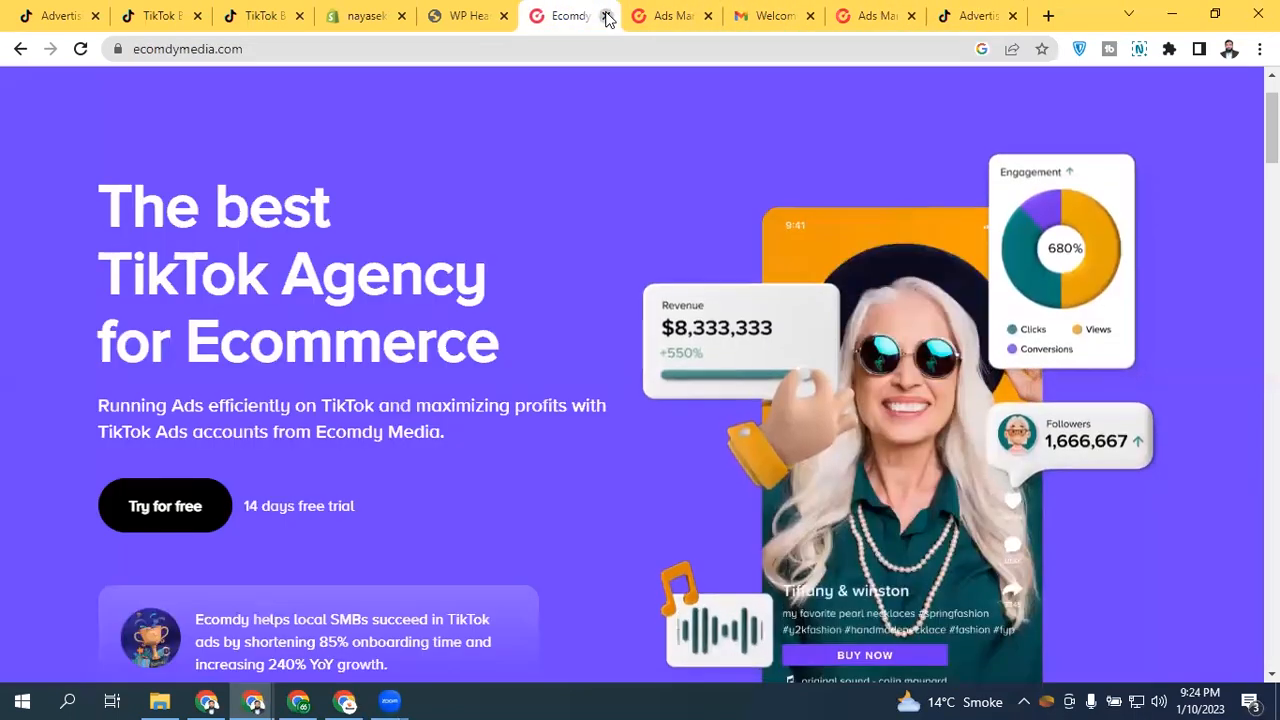
pyautogui.click(606, 16)
pyautogui.click(606, 16)
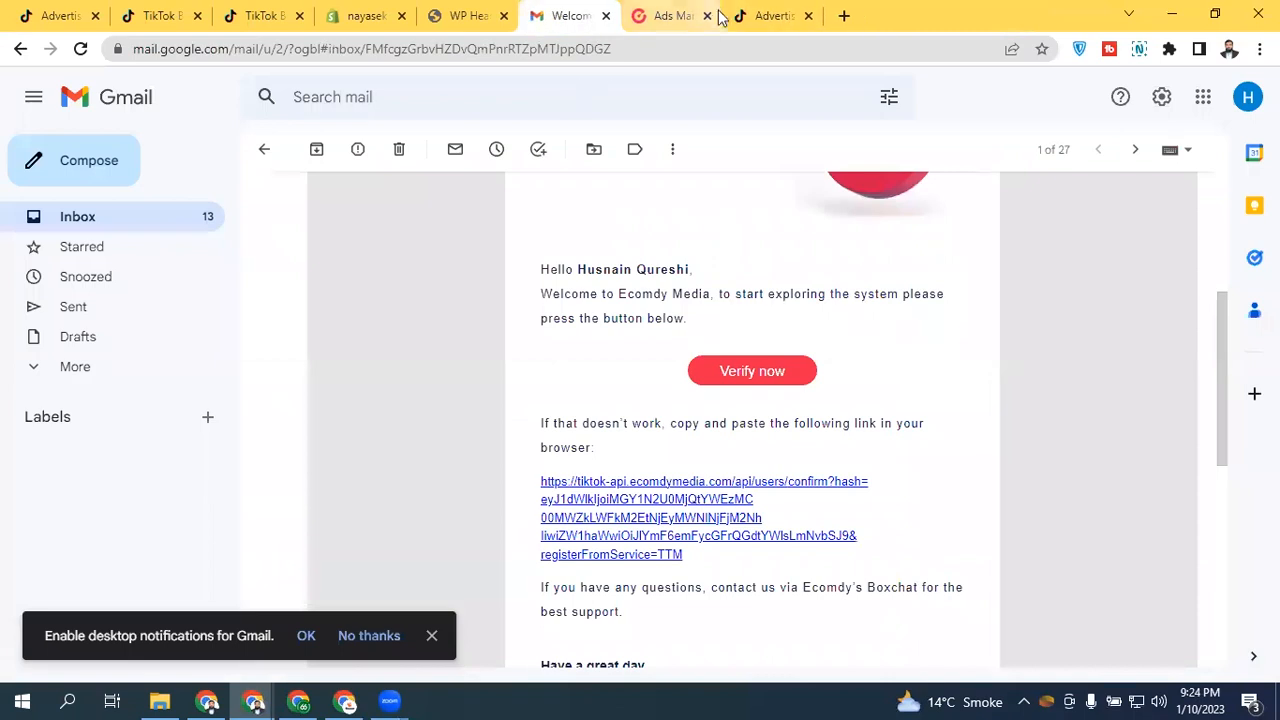
pyautogui.click(606, 16)
pyautogui.click(660, 15)
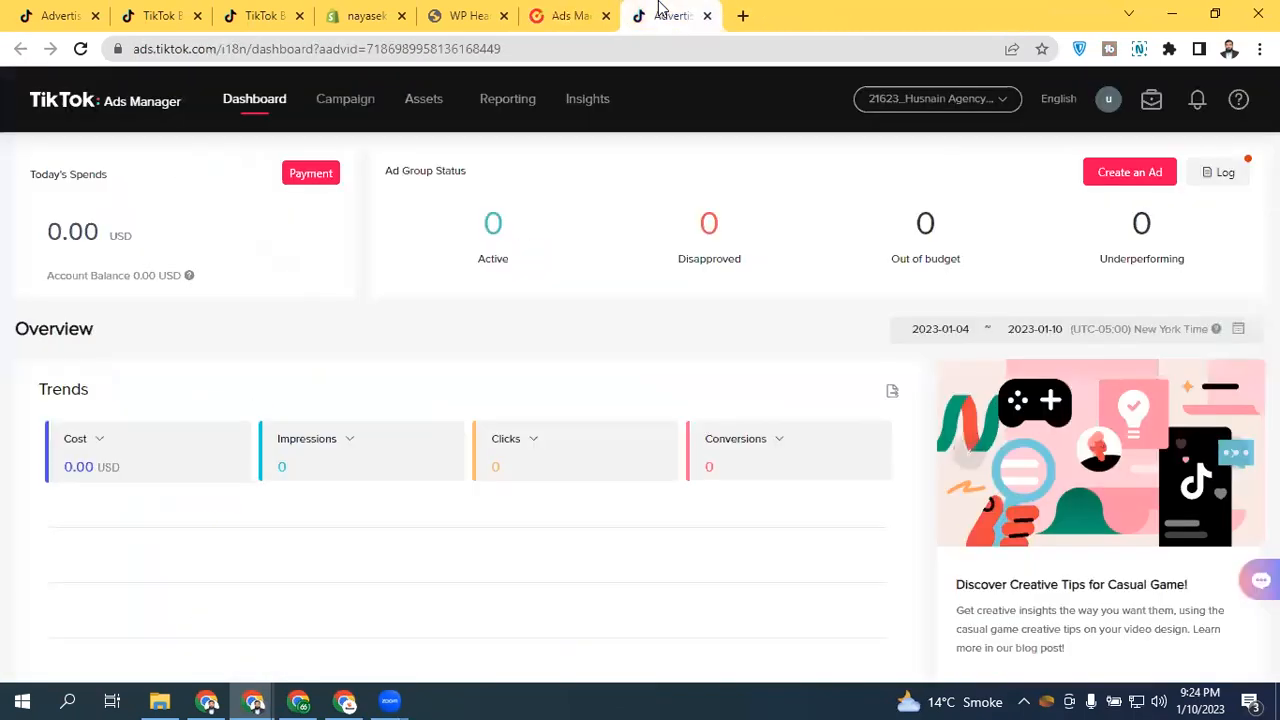
pyautogui.click(571, 15)
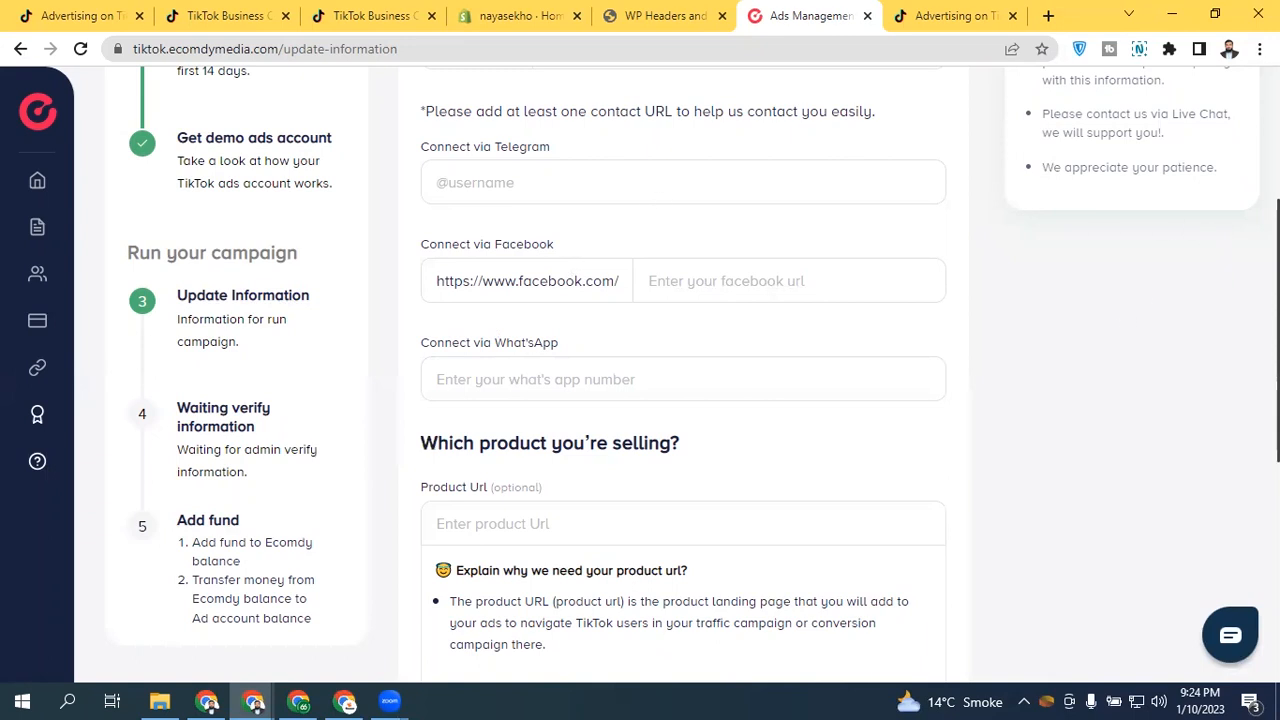
pyautogui.scroll(5, 789, 243)
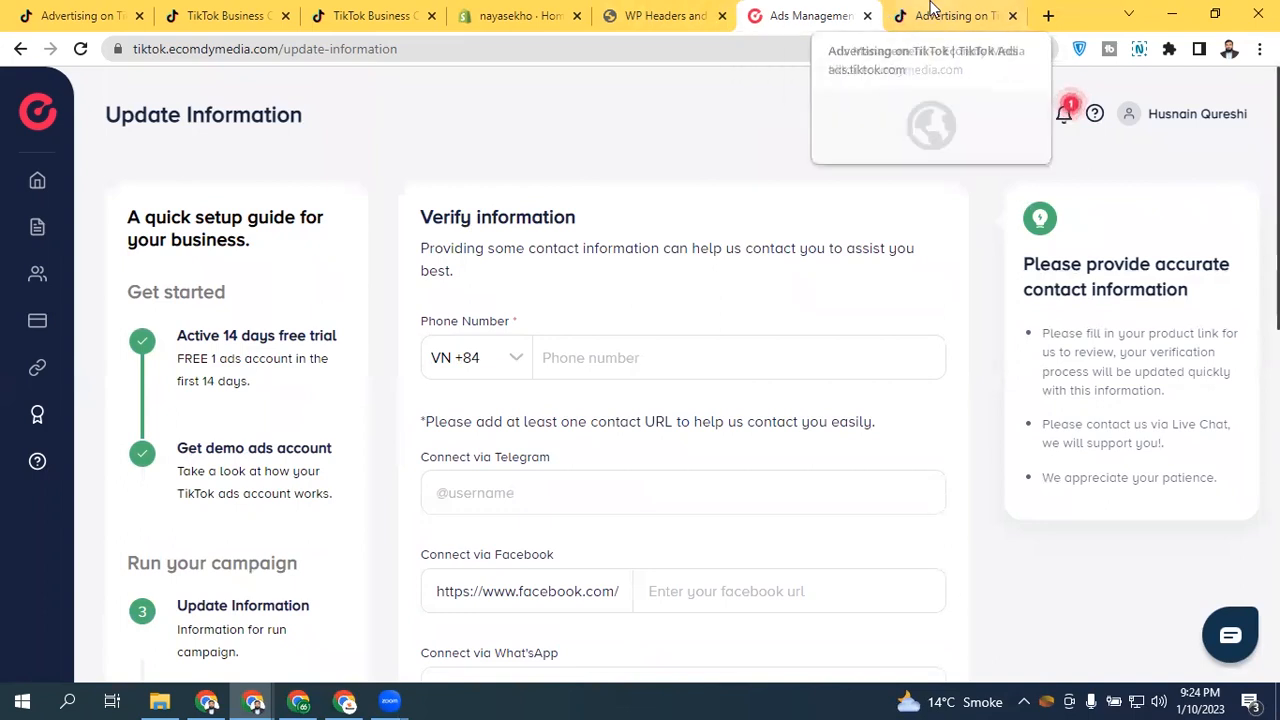
# - Start a new campaign in the agency ads account in TikTok Ads Manager with Traffic as the advertising objective
pyautogui.click(931, 15)
pyautogui.click(347, 104)
pyautogui.click(833, 10)
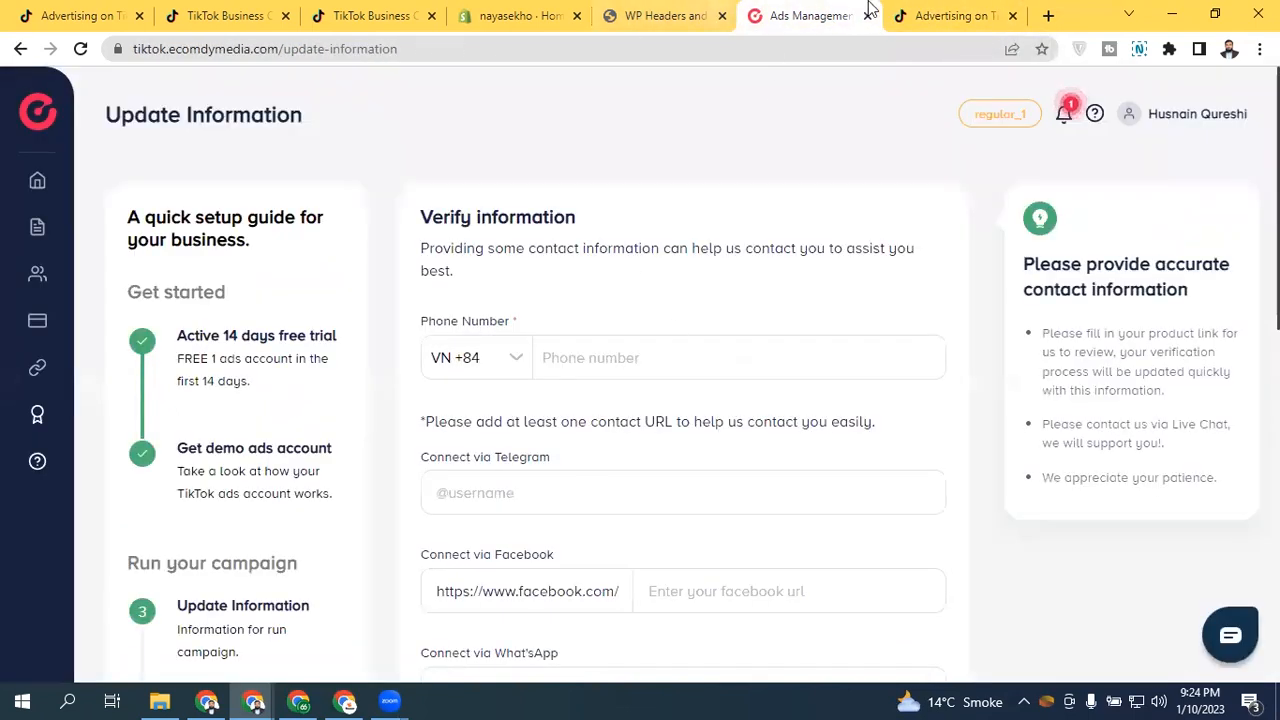
pyautogui.click(905, 12)
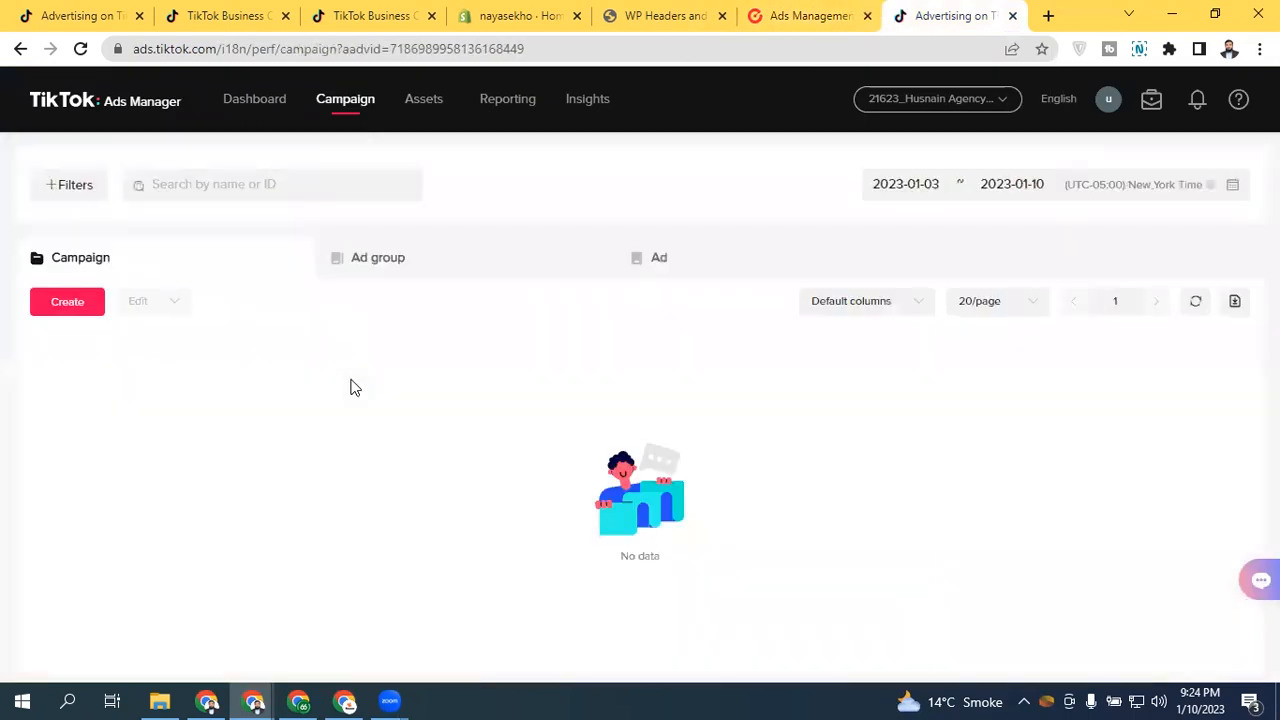
pyautogui.click(90, 303)
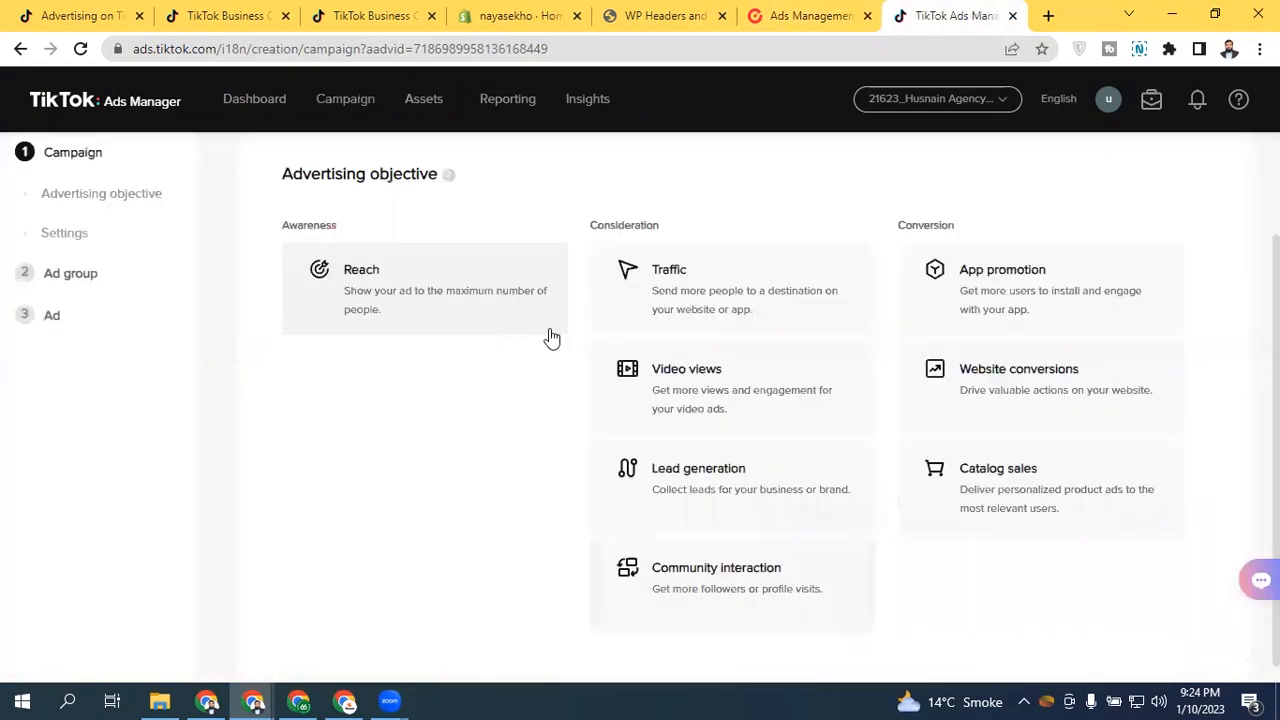
pyautogui.click(674, 294)
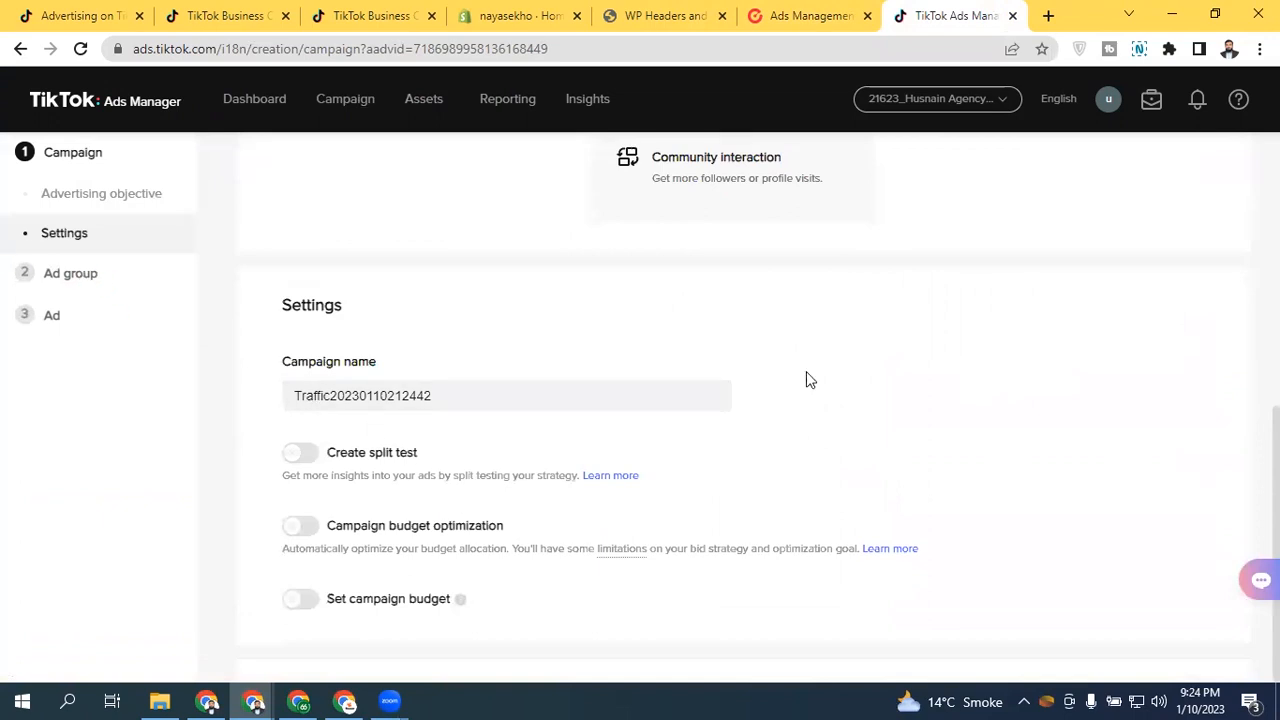
pyautogui.moveTo(1277, 545)
pyautogui.mouseDown()
pyautogui.moveTo(1277, 356)
pyautogui.moveTo(1277, 545)
pyautogui.mouseUp()
pyautogui.hotkey('ctrl', '-')
pyautogui.hotkey('ctrl', '-')
pyautogui.hotkey('ctrl', '-')
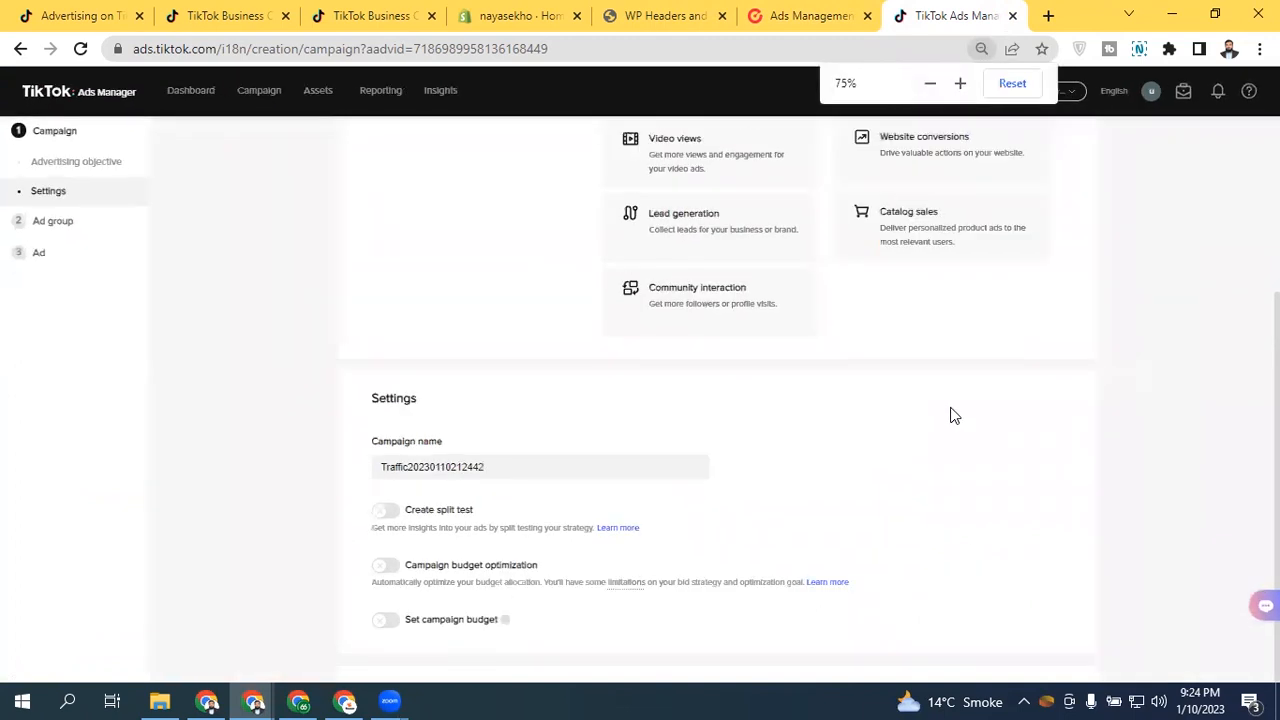
pyautogui.hotkey('ctrl', '+')
pyautogui.hotkey('ctrl', '+')
pyautogui.hotkey('ctrl', '+')
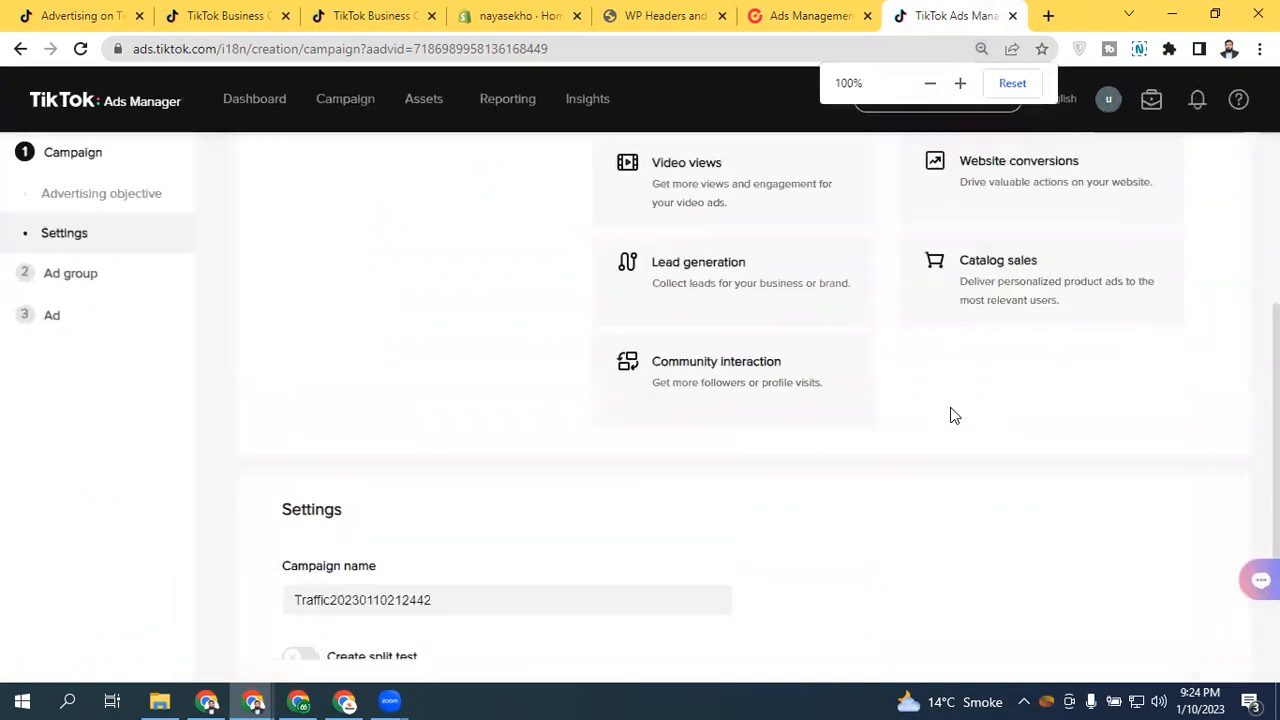
# - Compare the personal ads account's dashboard with the agency account's campaign page and Ecomdy's form, and dismiss the account list
pyautogui.click(770, 15)
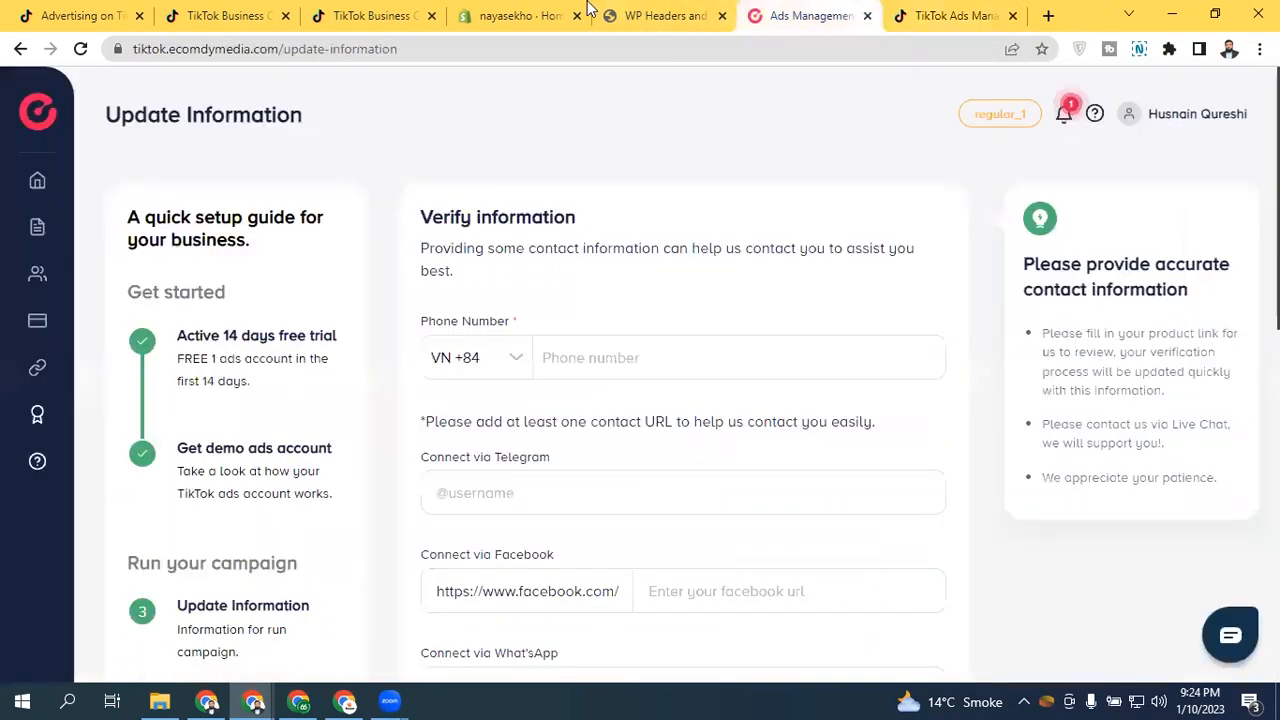
pyautogui.click(141, 4)
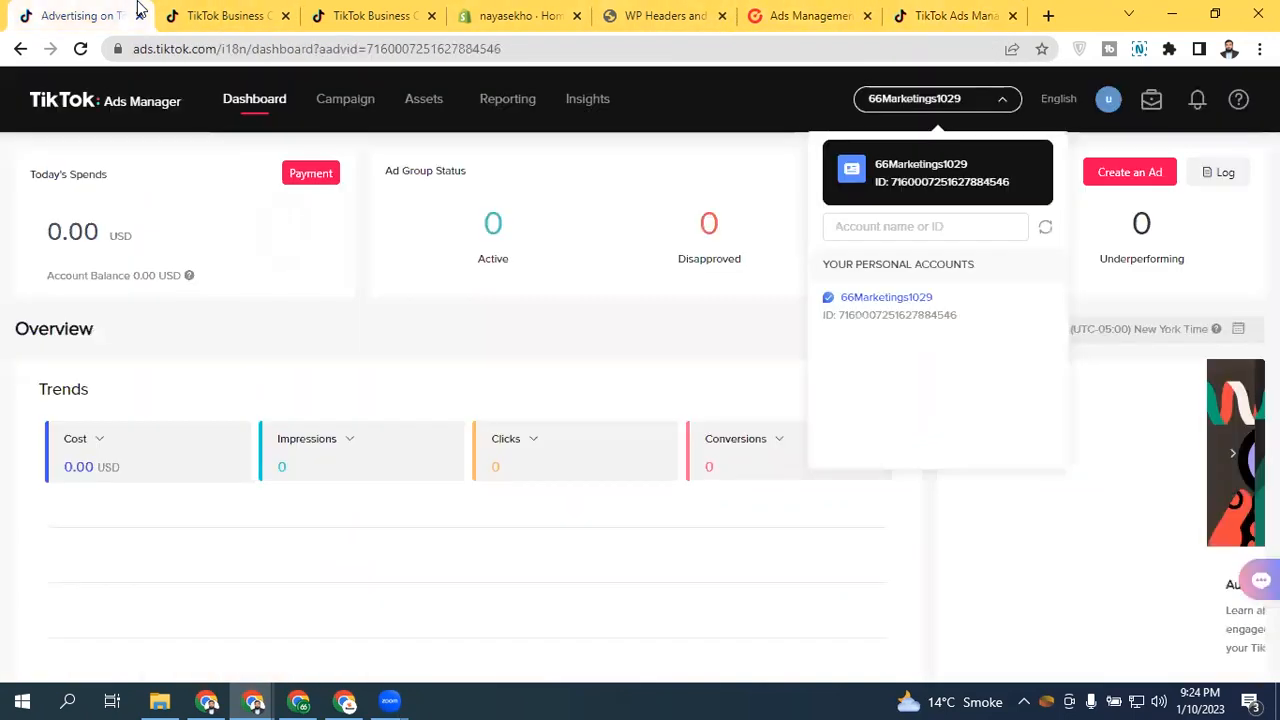
pyautogui.click(946, 6)
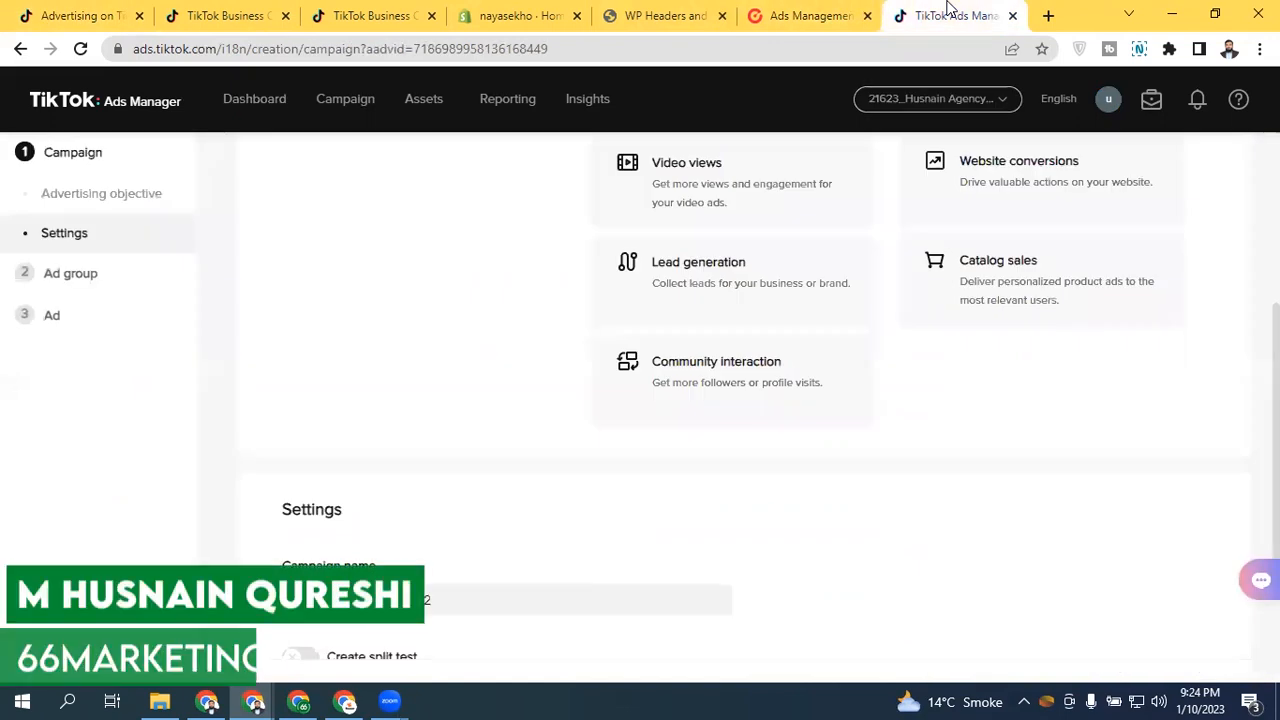
pyautogui.click(814, 10)
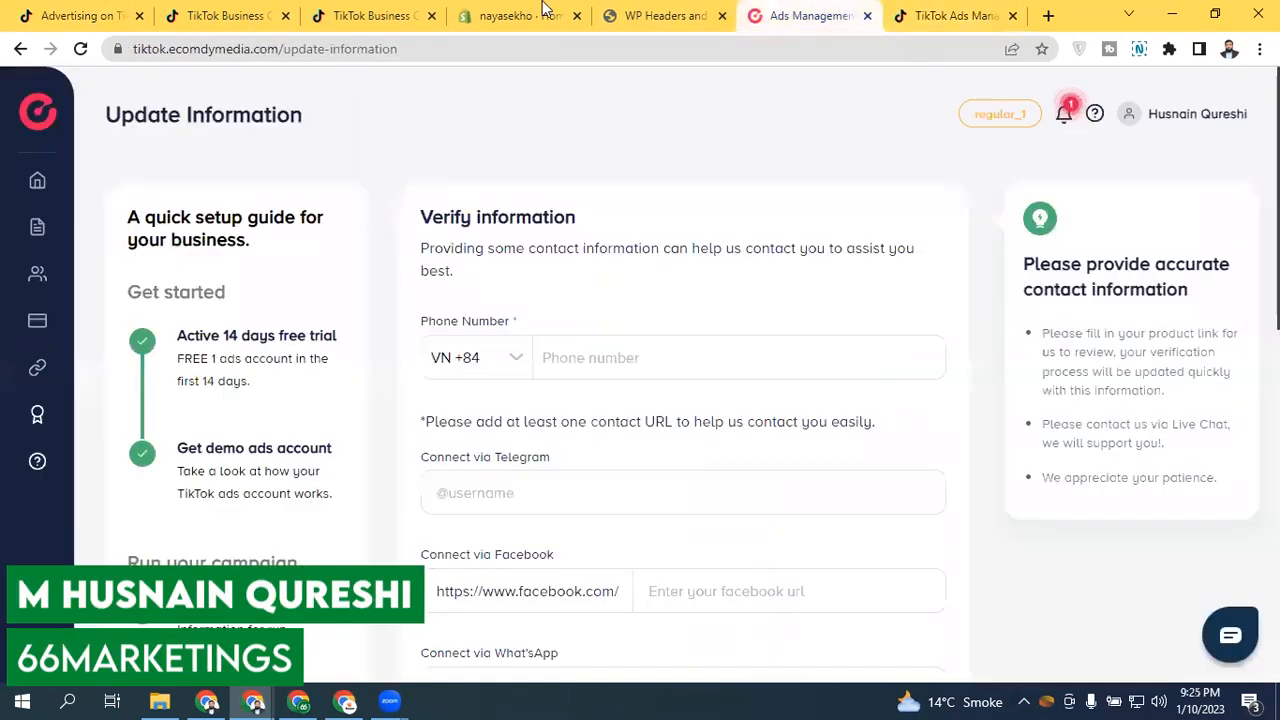
pyautogui.click(120, 12)
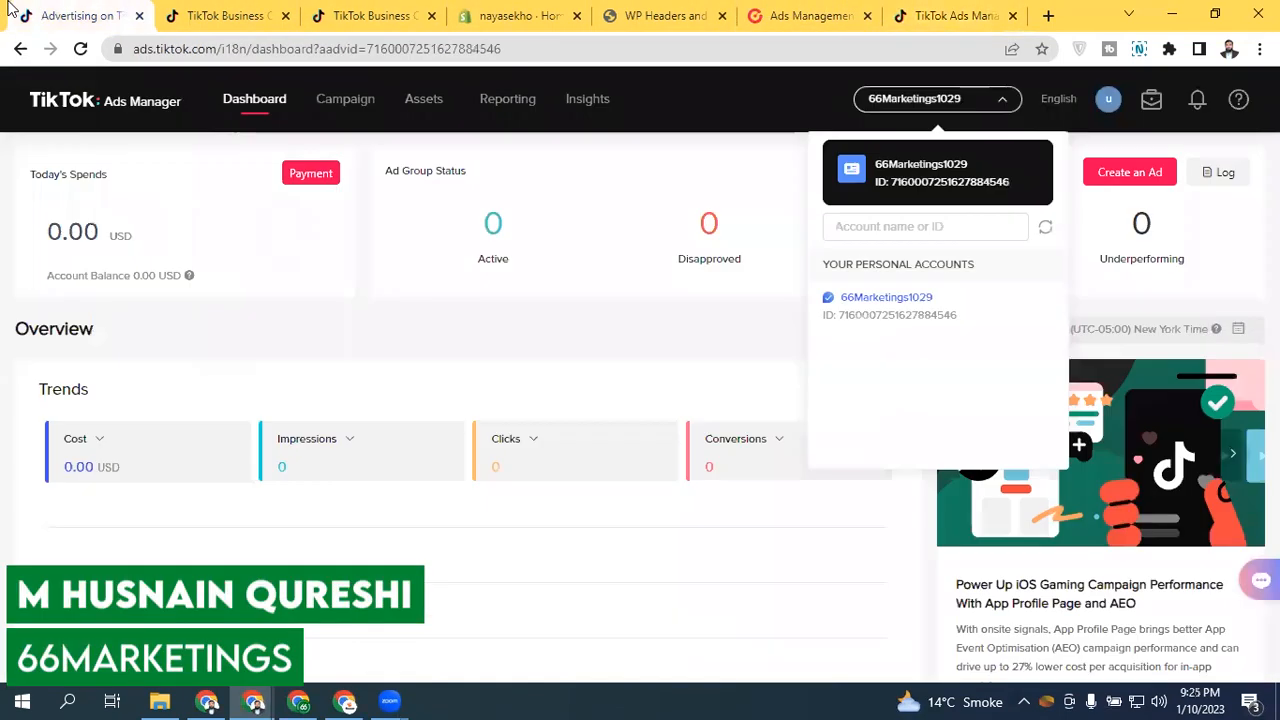
pyautogui.click(650, 155)
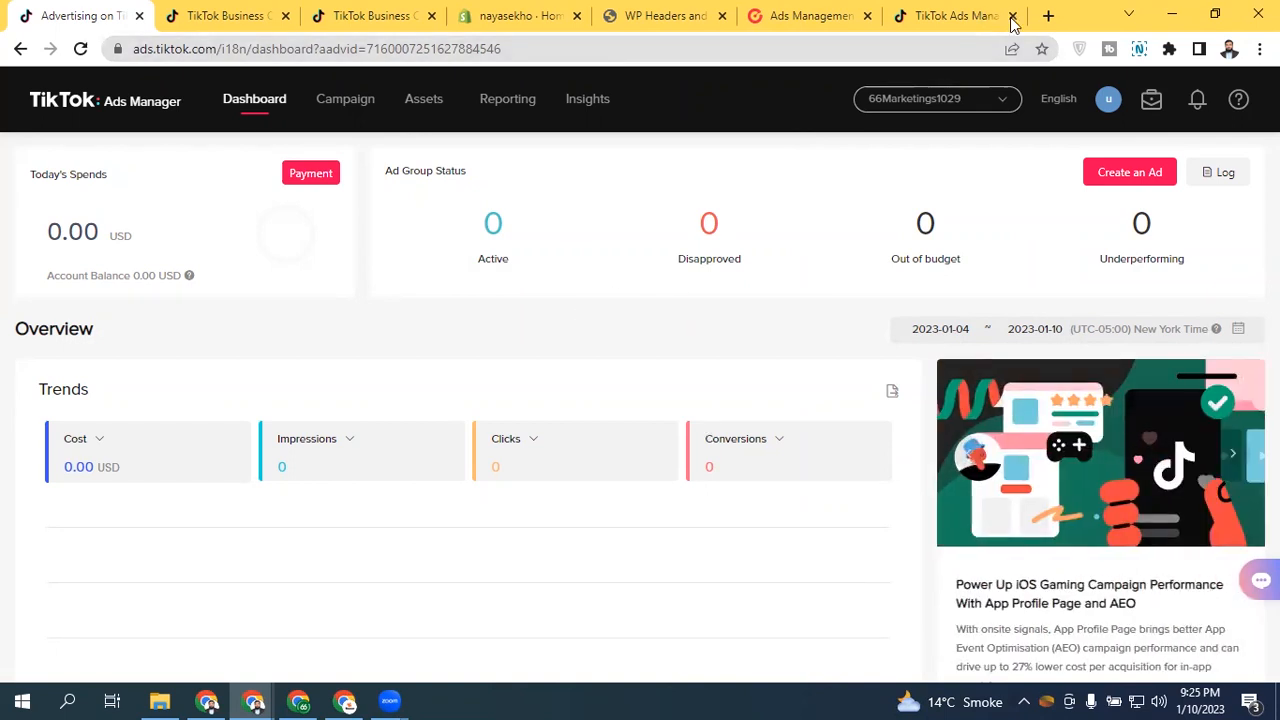
# - Close Ecomdy's Update Information page and switch to the WP Headers and Footers settings page of the Watchshippers site
pyautogui.click(960, 16)
pyautogui.click(812, 14)
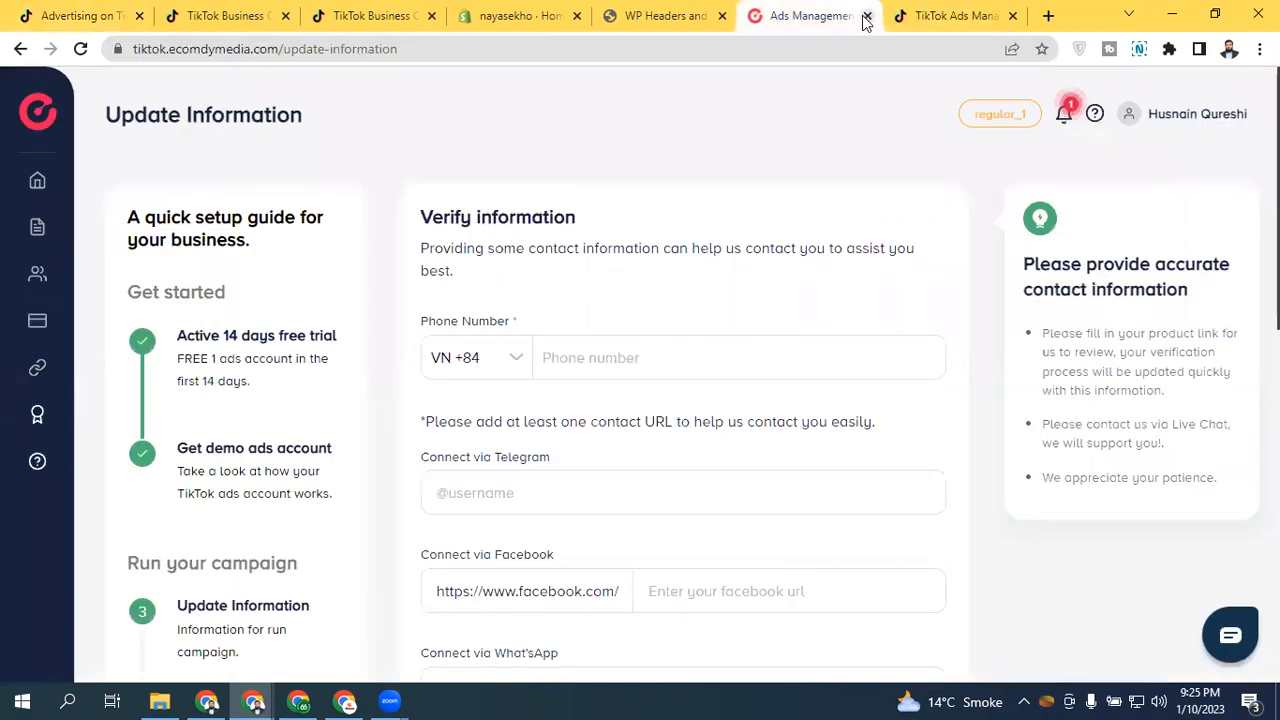
pyautogui.click(866, 16)
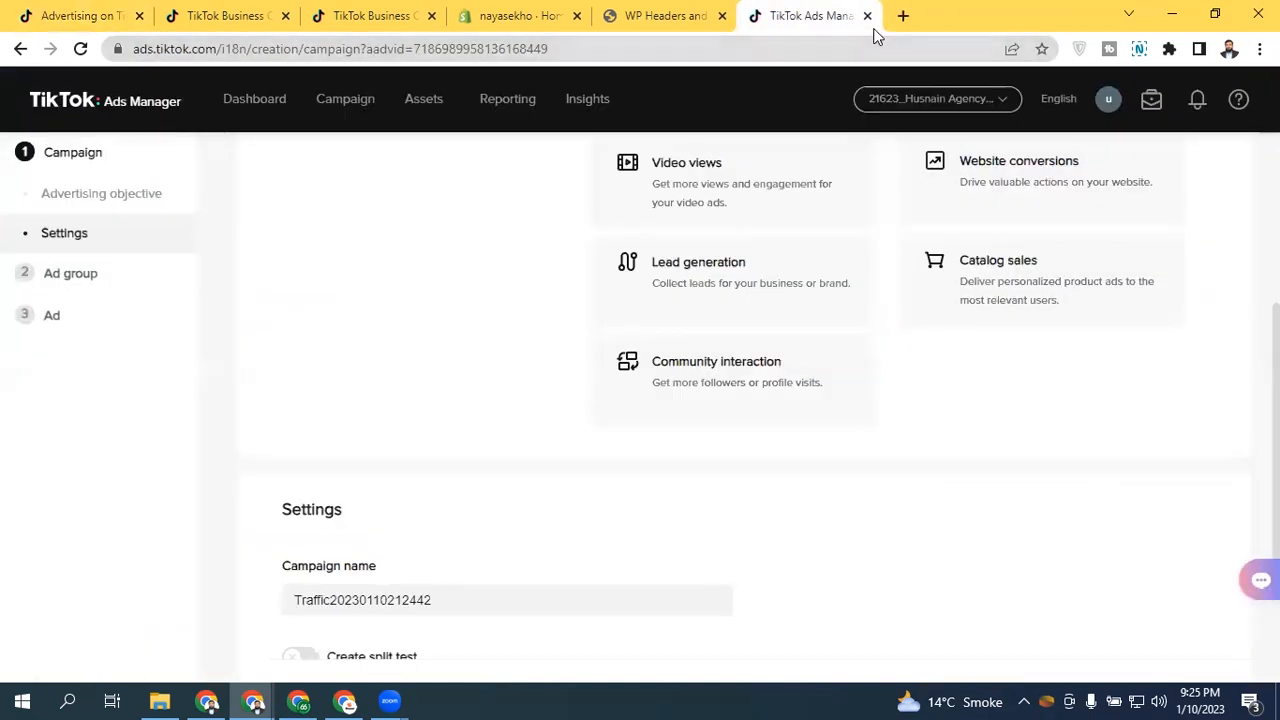
pyautogui.click(800, 15)
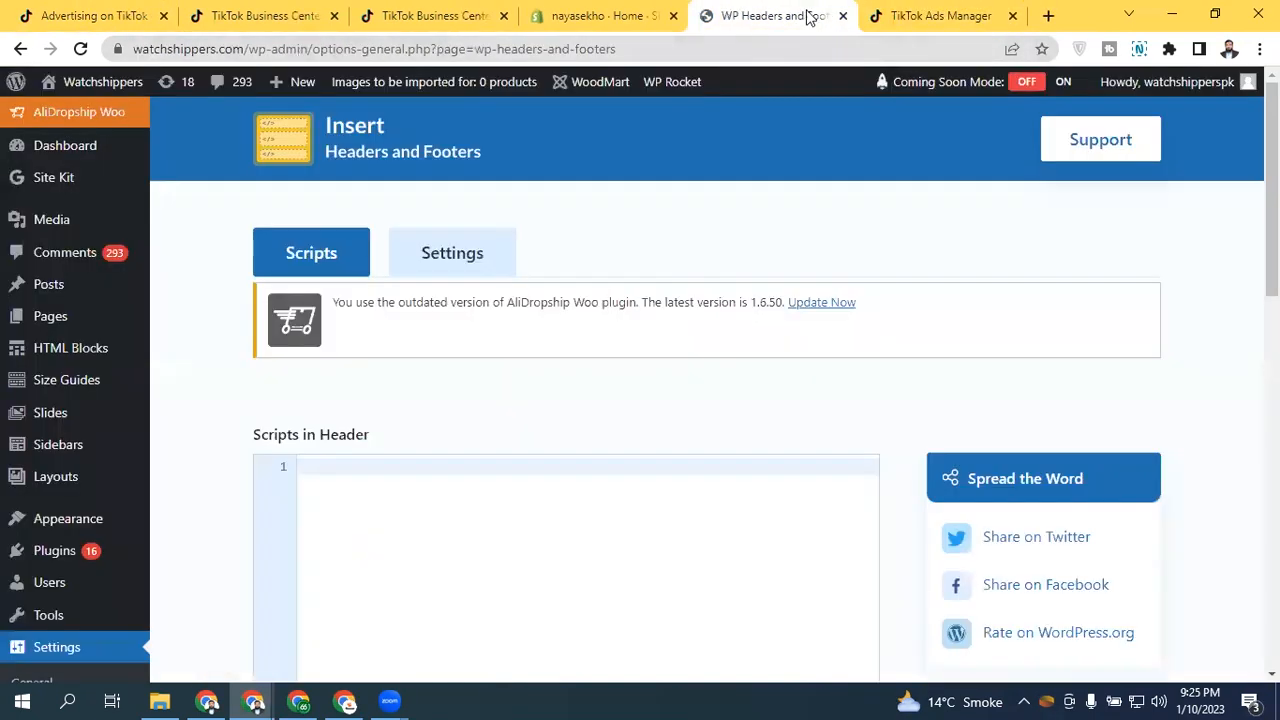
# - Compare the personal and agency ads accounts, and leave the unsaved Traffic campaign to open the agency account's dashboard
pyautogui.click(12, 15)
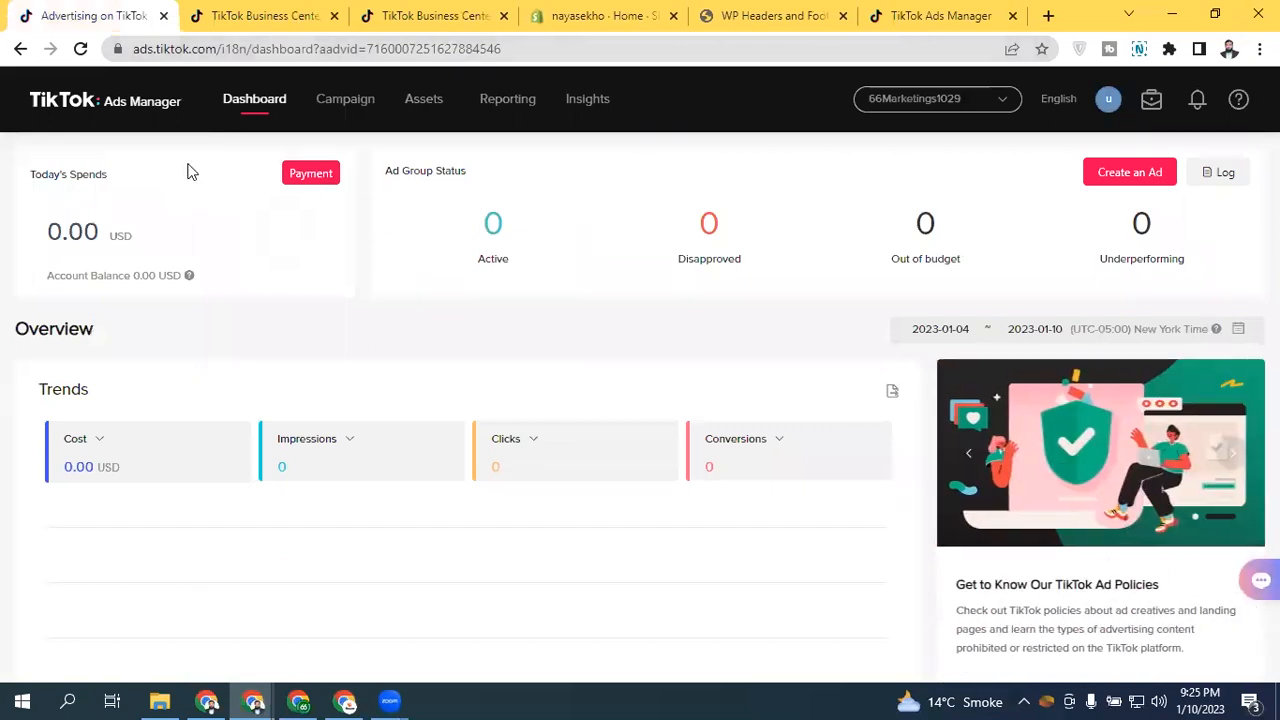
pyautogui.click(940, 15)
pyautogui.click(87, 10)
pyautogui.click(882, 12)
pyautogui.click(236, 97)
pyautogui.click(120, 14)
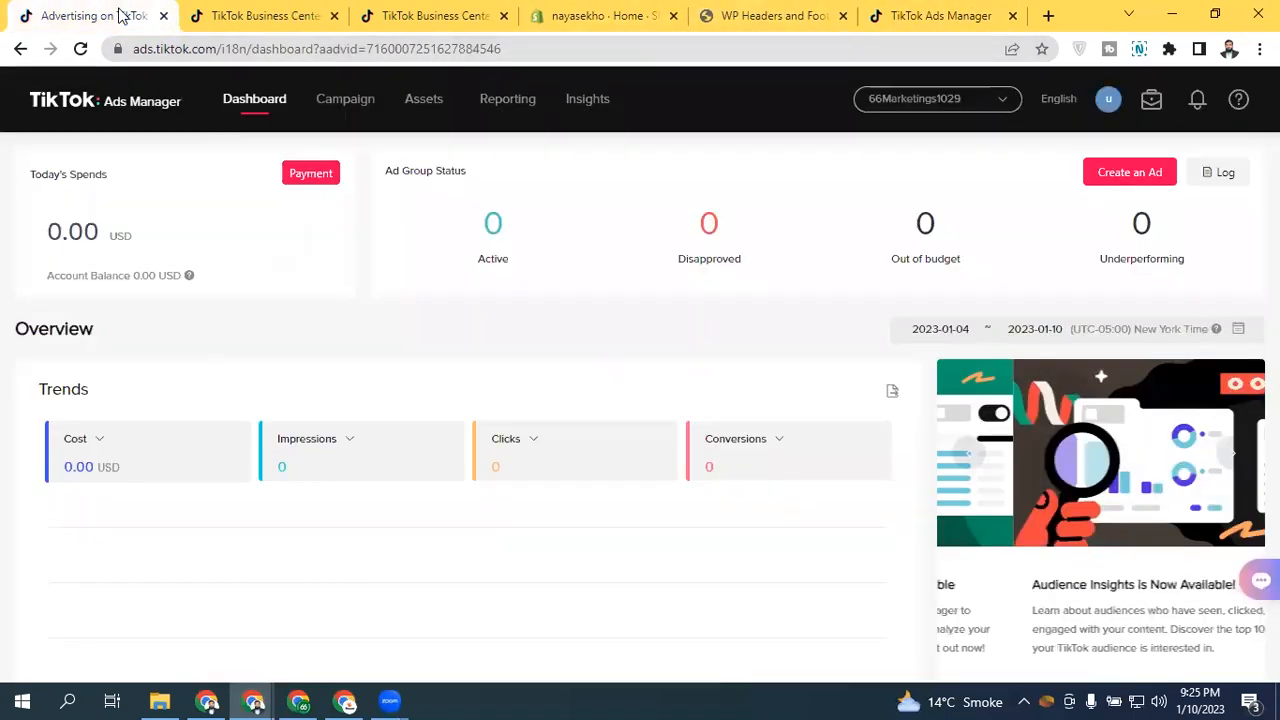
pyautogui.click(958, 8)
pyautogui.click(805, 418)
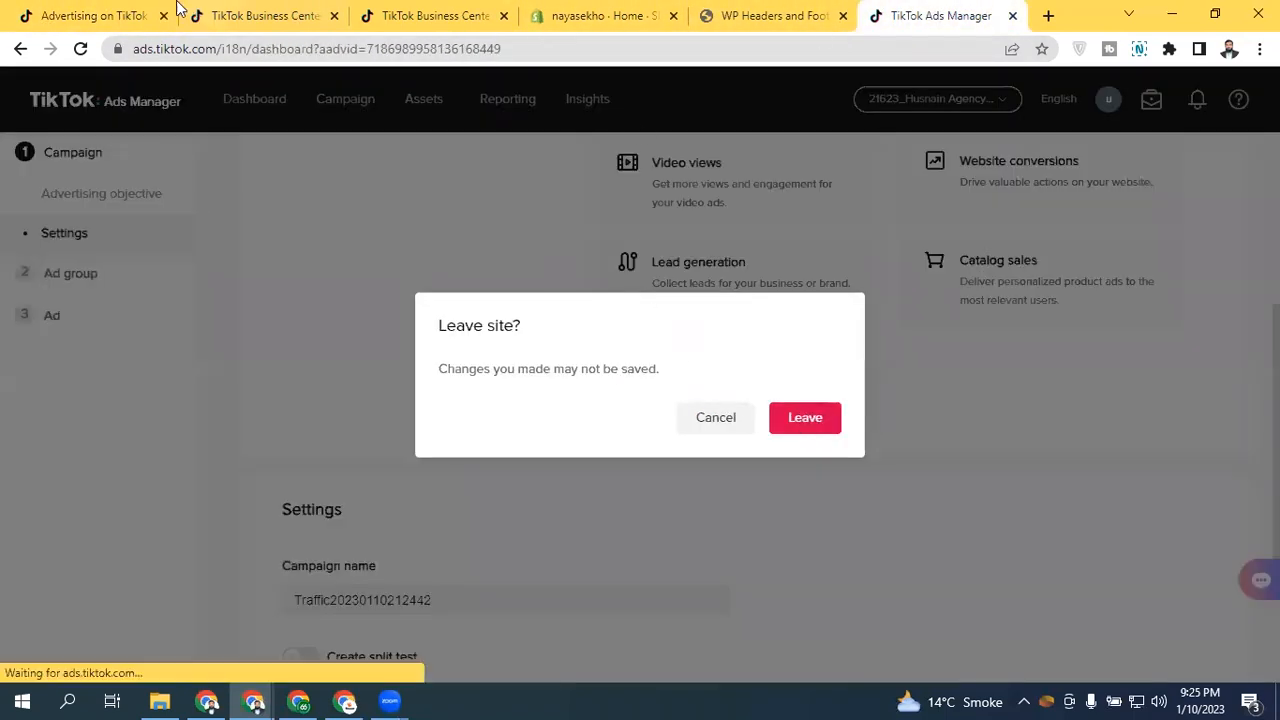
# - Return to the personal ads account's dashboard and open its list of Business Center accounts
pyautogui.click(130, 12)
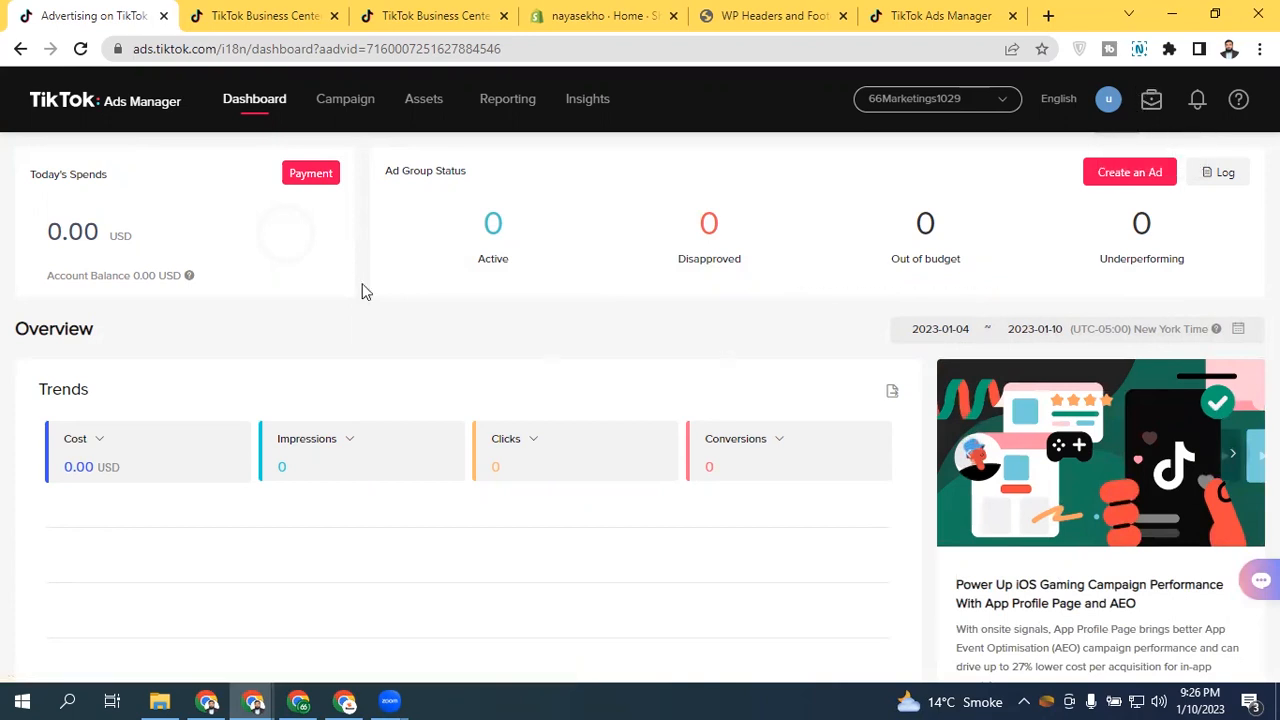
pyautogui.click(251, 14)
pyautogui.click(43, 6)
pyautogui.click(423, 12)
pyautogui.click(60, 12)
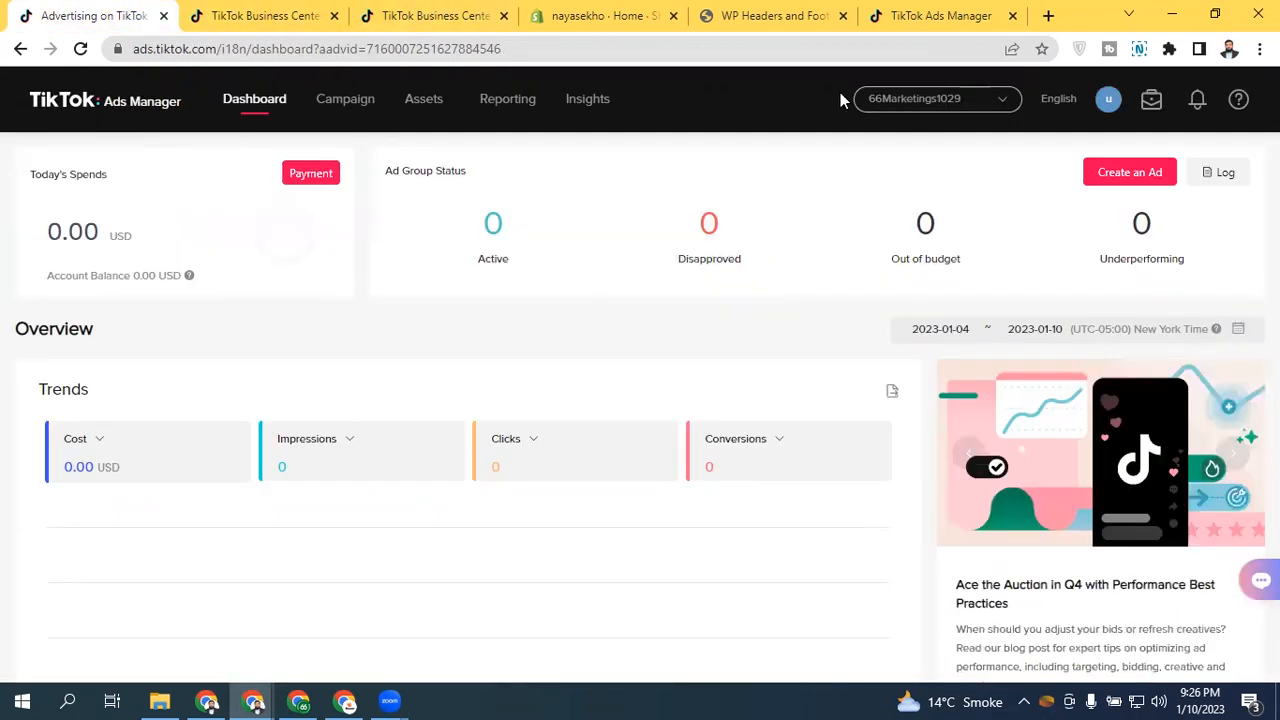
pyautogui.click(1150, 99)
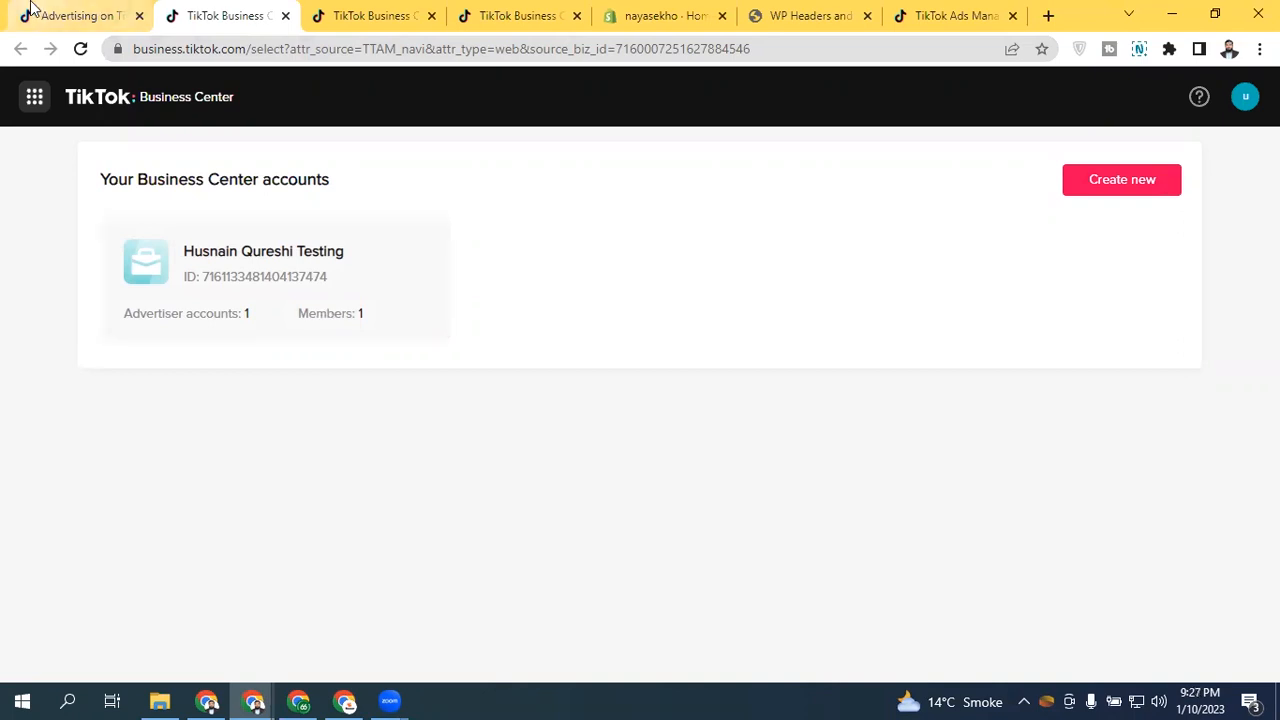
# - Review the Create Business Center form and the Members page, and close the Business Center account list and the creation form
pyautogui.click(30, 10)
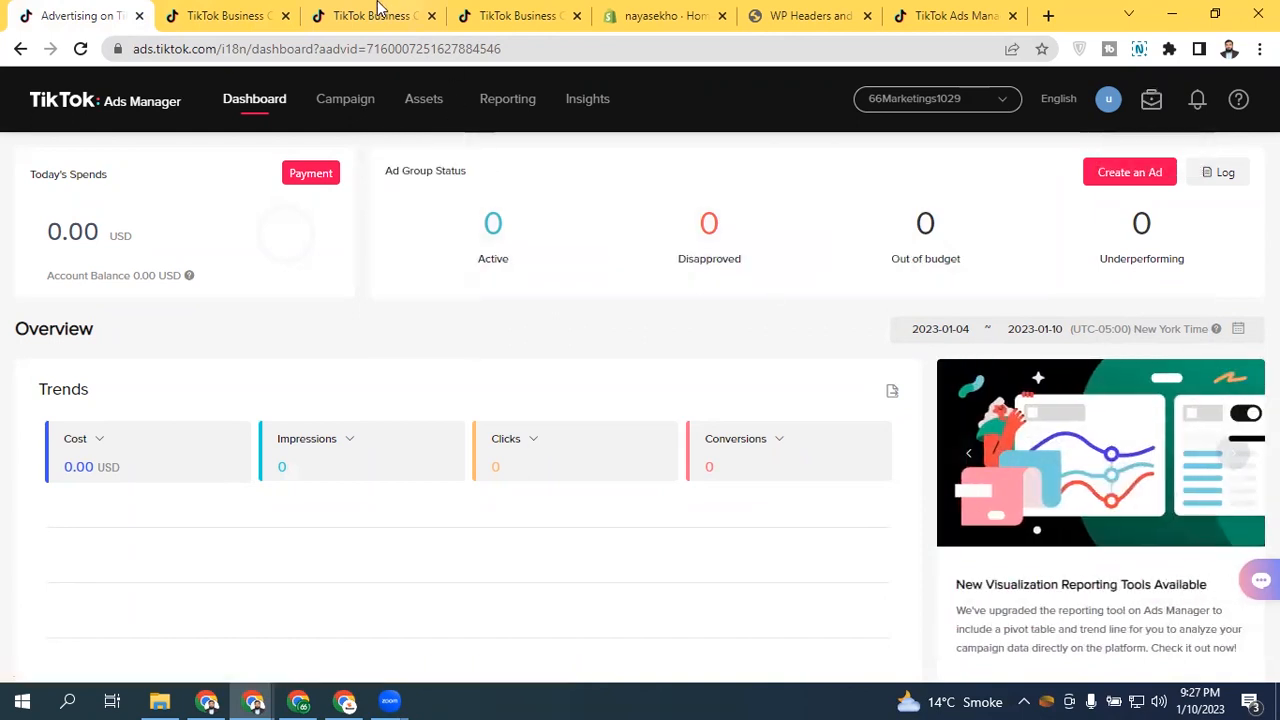
pyautogui.click(380, 12)
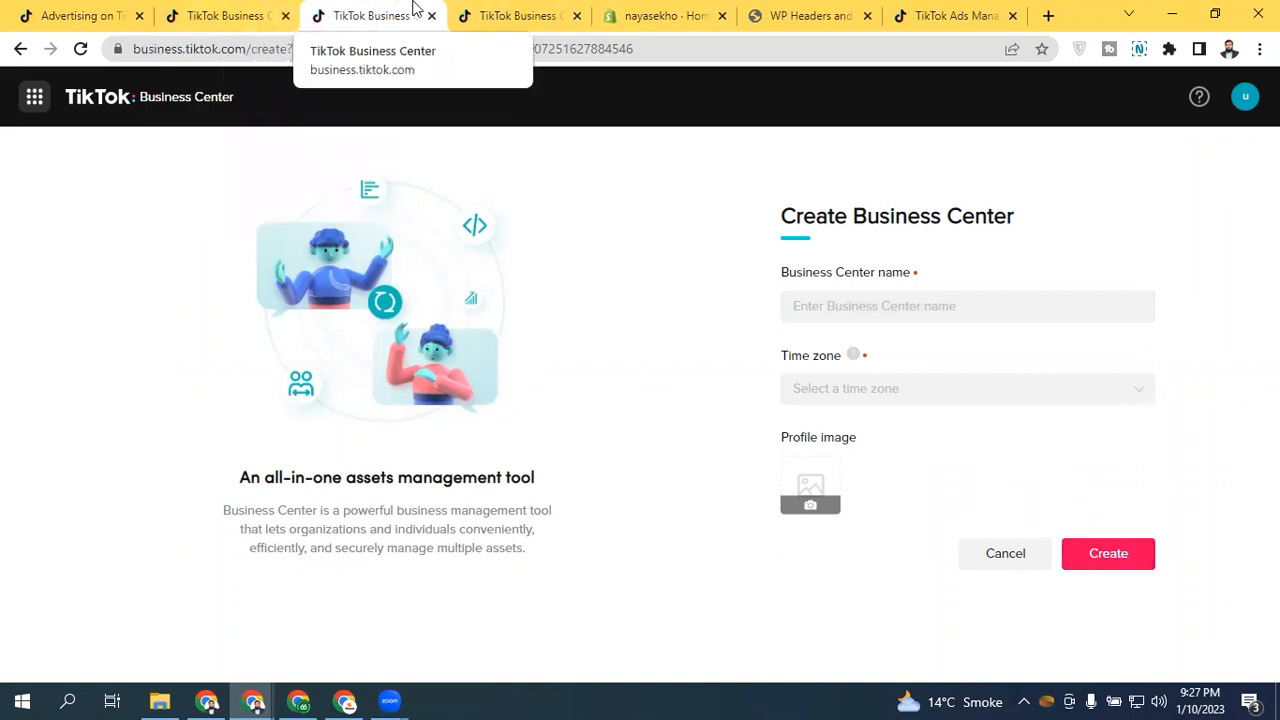
pyautogui.click(510, 15)
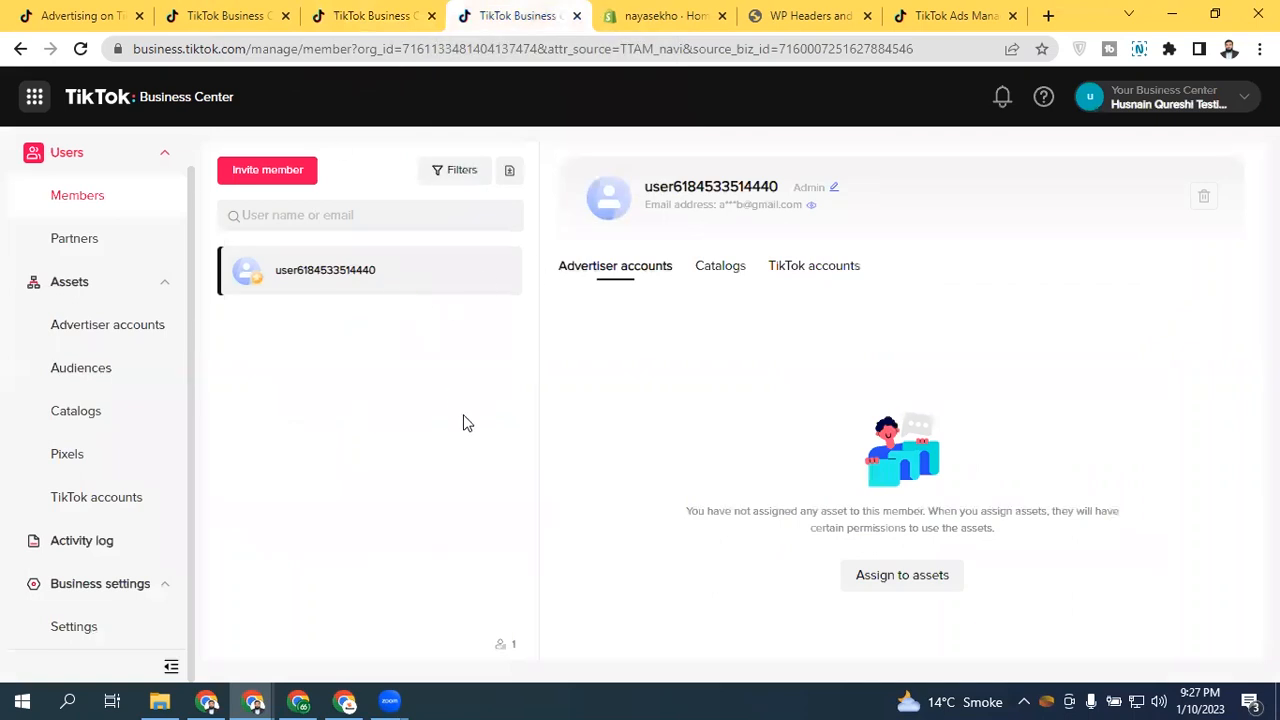
pyautogui.hotkey('ctrl', '2')
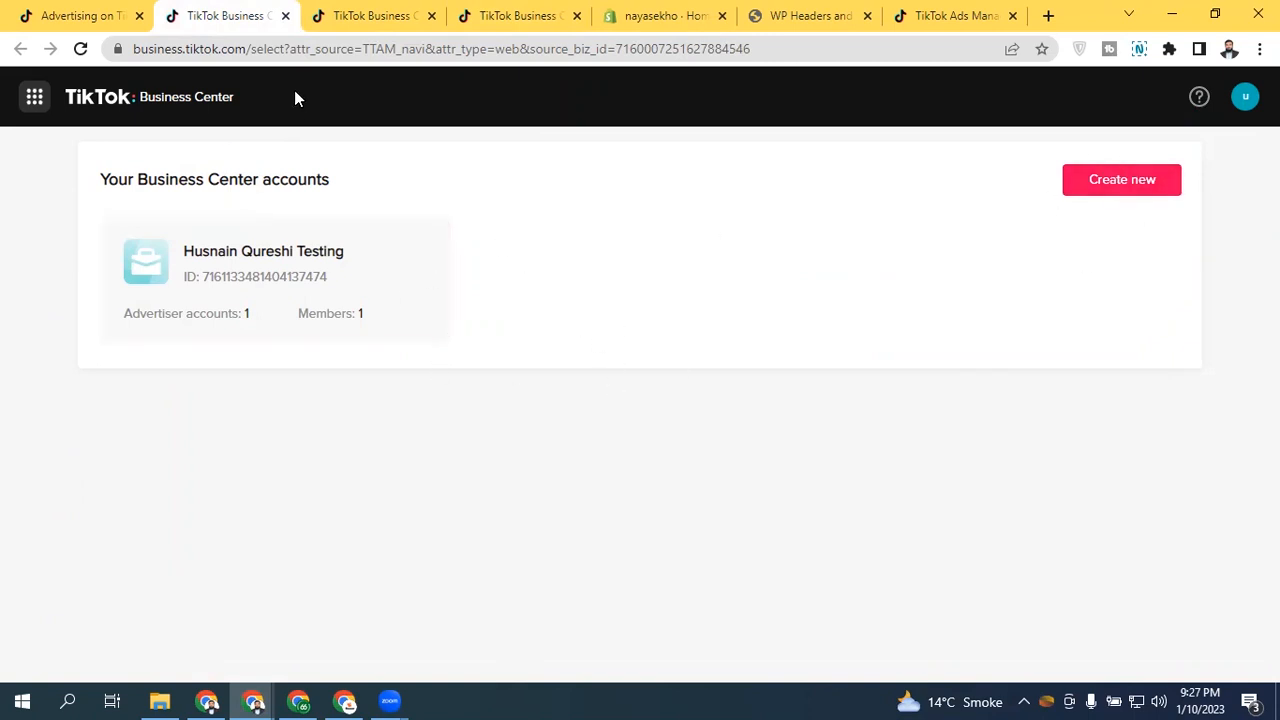
pyautogui.click(284, 16)
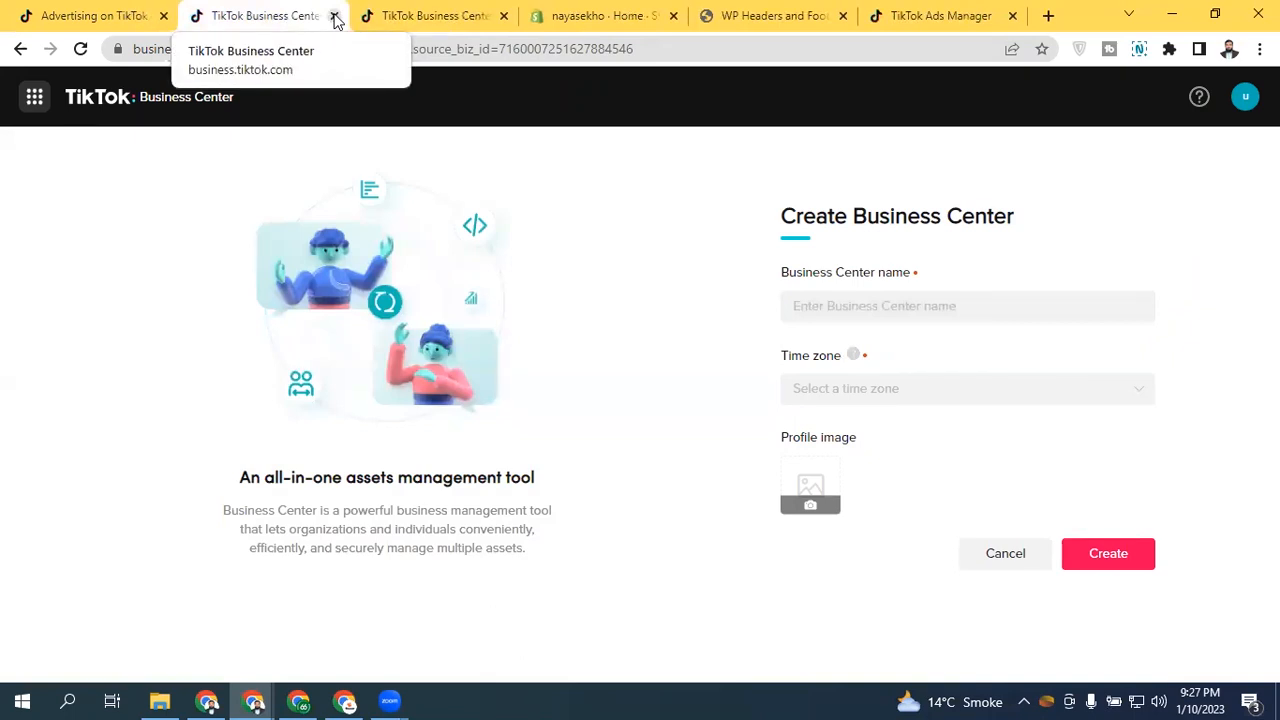
pyautogui.click(334, 16)
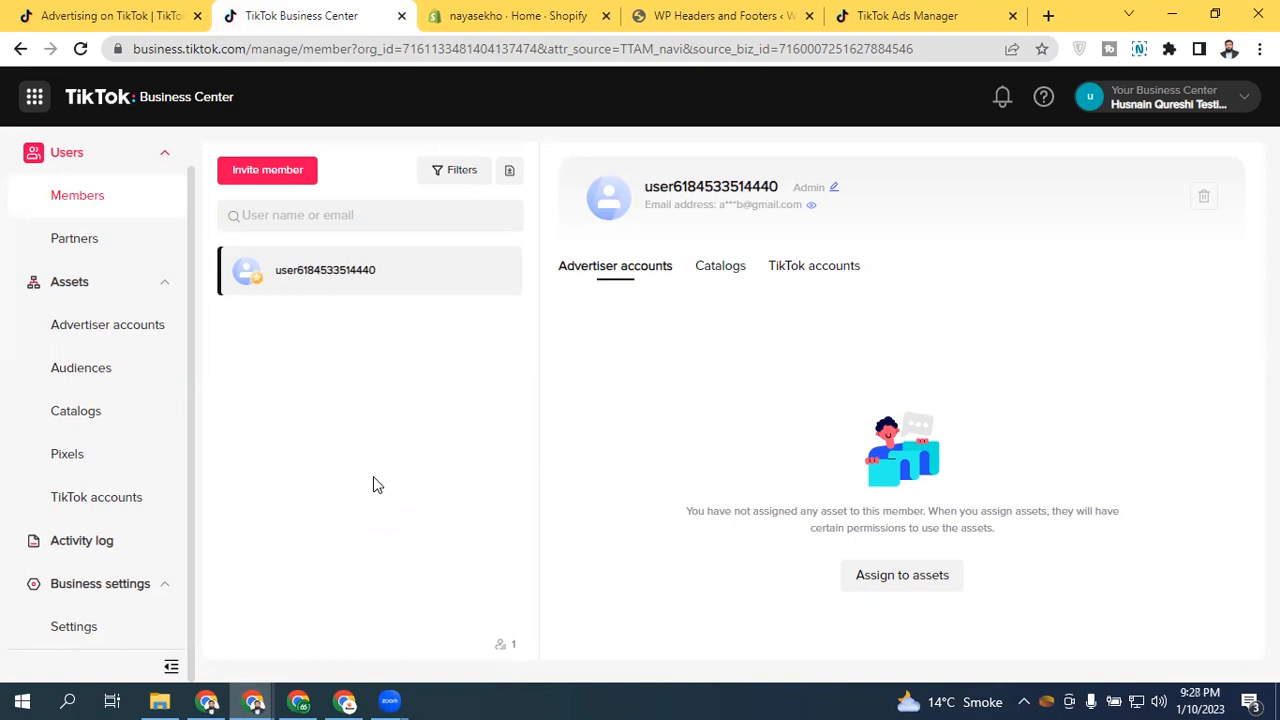
# - Start inviting a new Business Center member, enter the member's email address, choose Admin access and proceed to the asset permissions
pyautogui.click(283, 177)
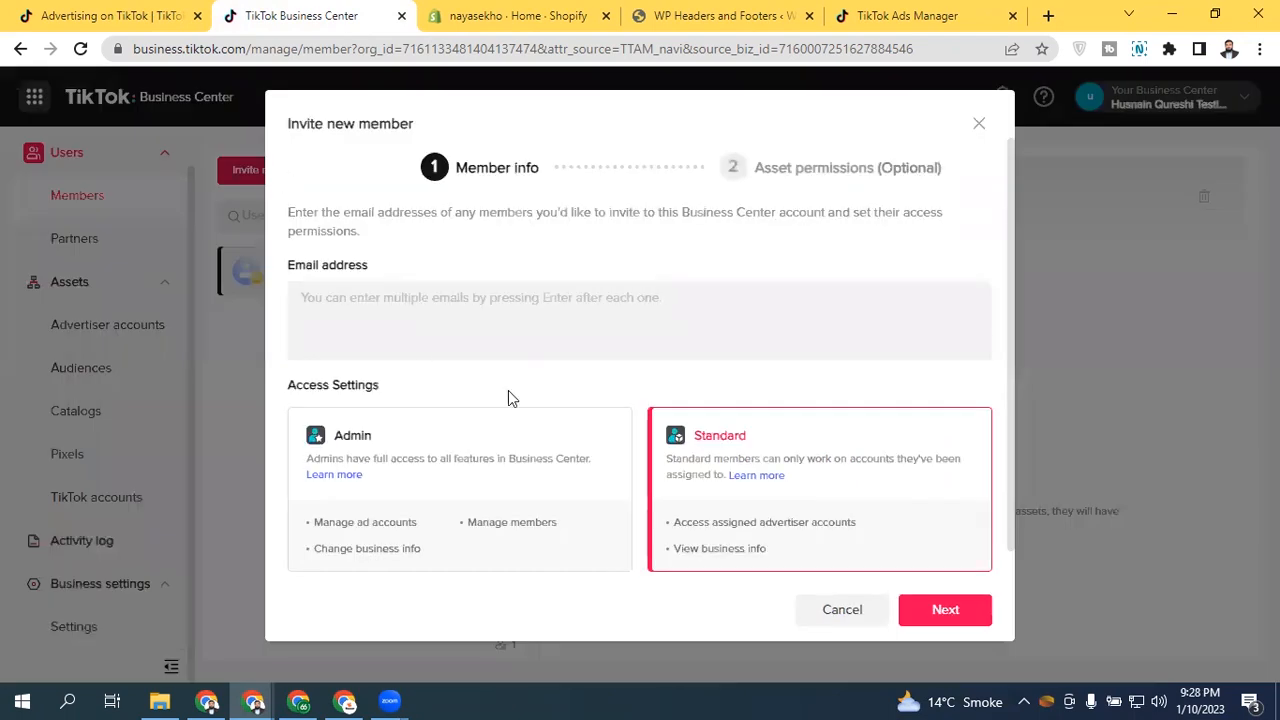
pyautogui.click(448, 459)
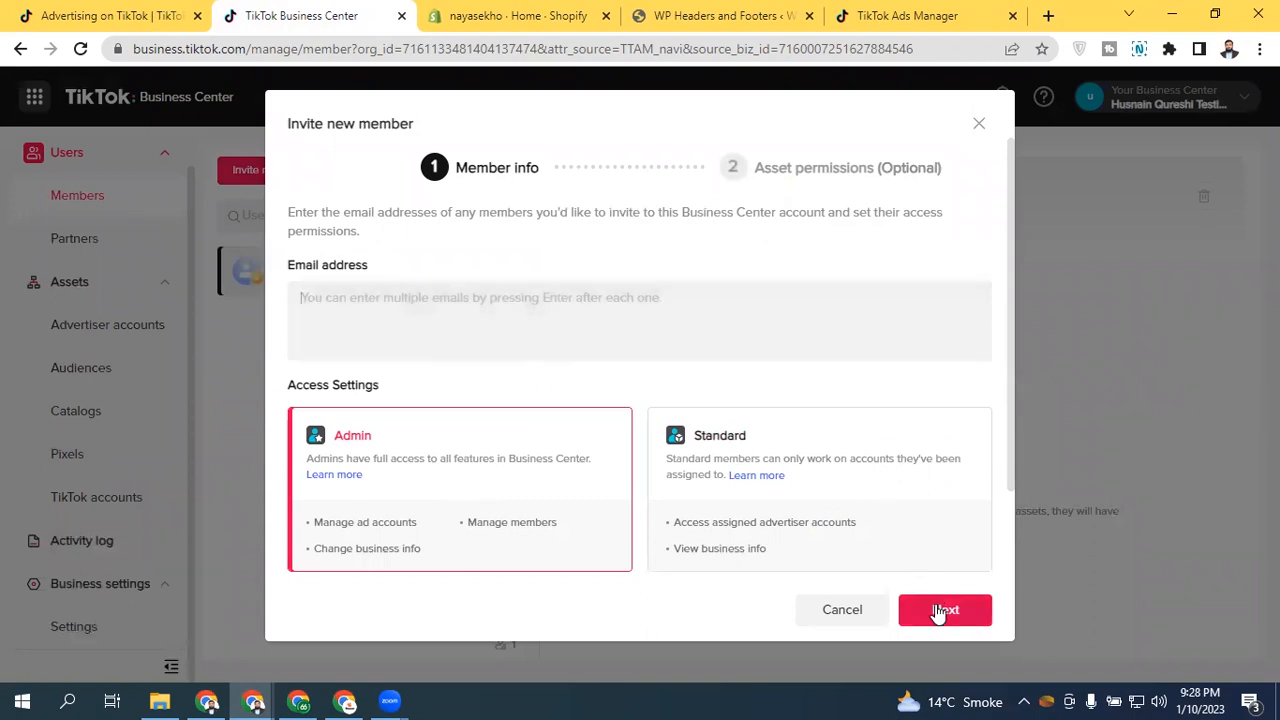
pyautogui.click(507, 288)
pyautogui.write('ebaz')
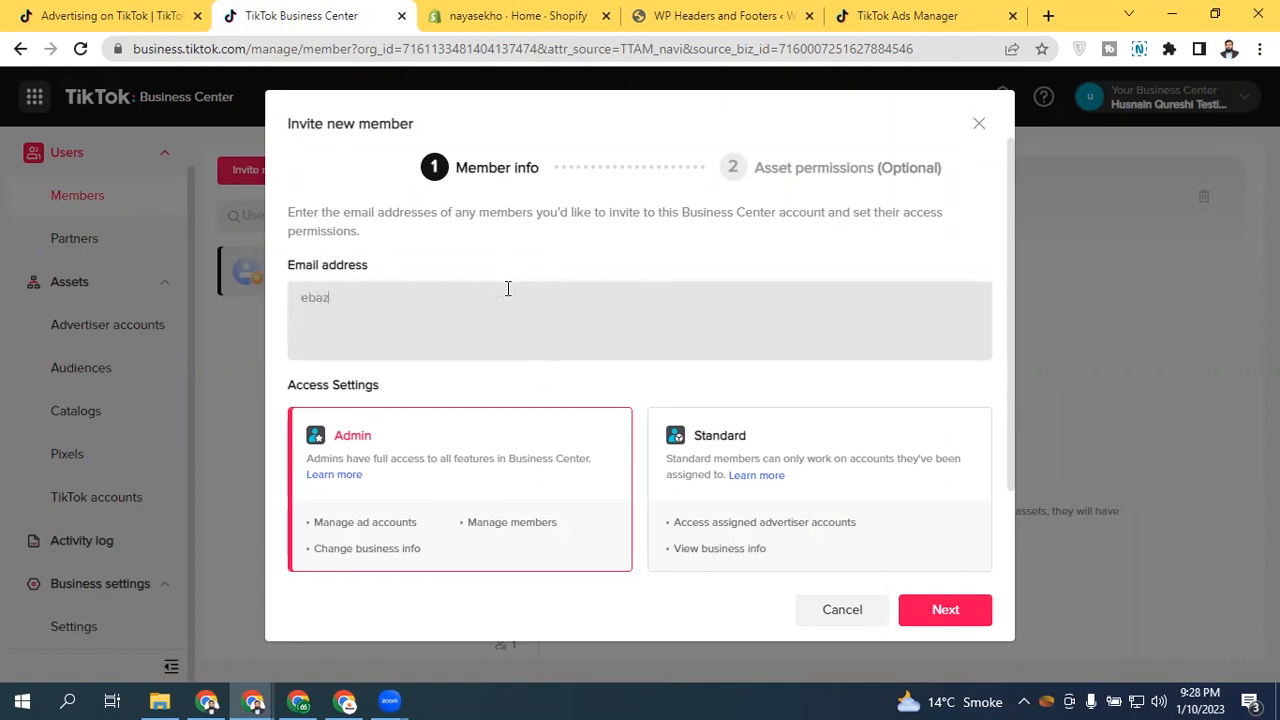
pyautogui.press('Return')
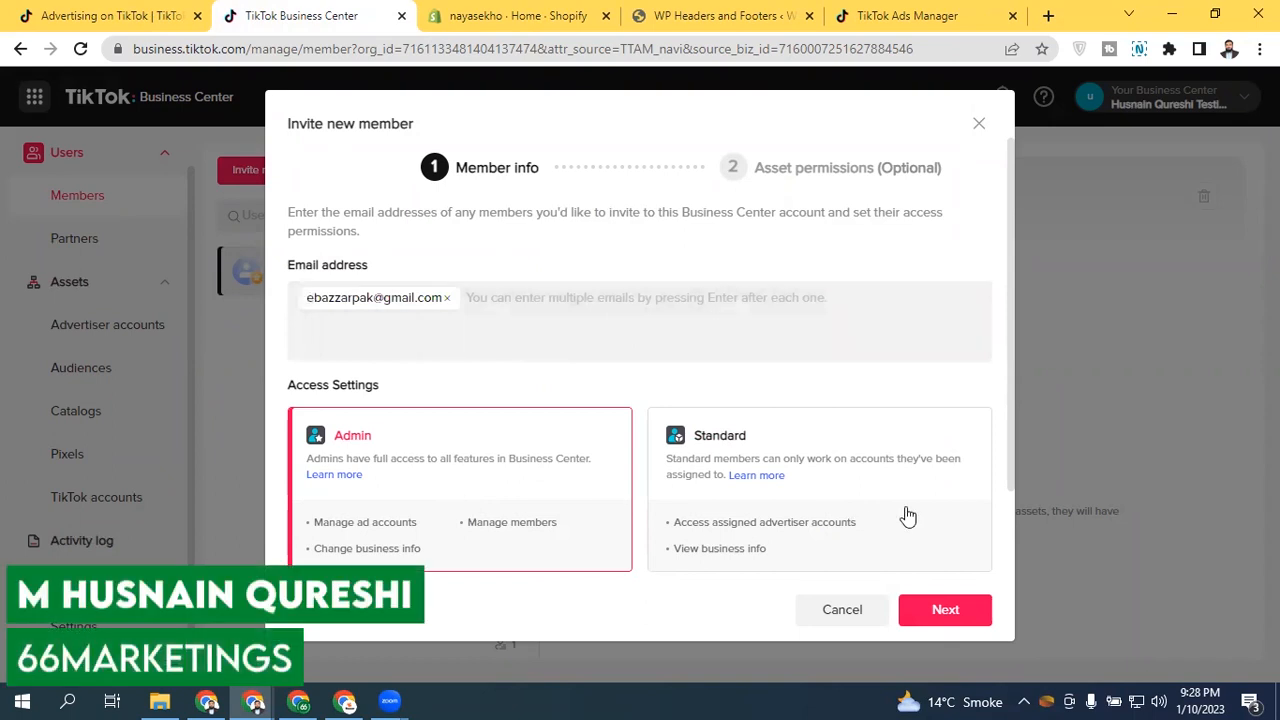
pyautogui.click(881, 457)
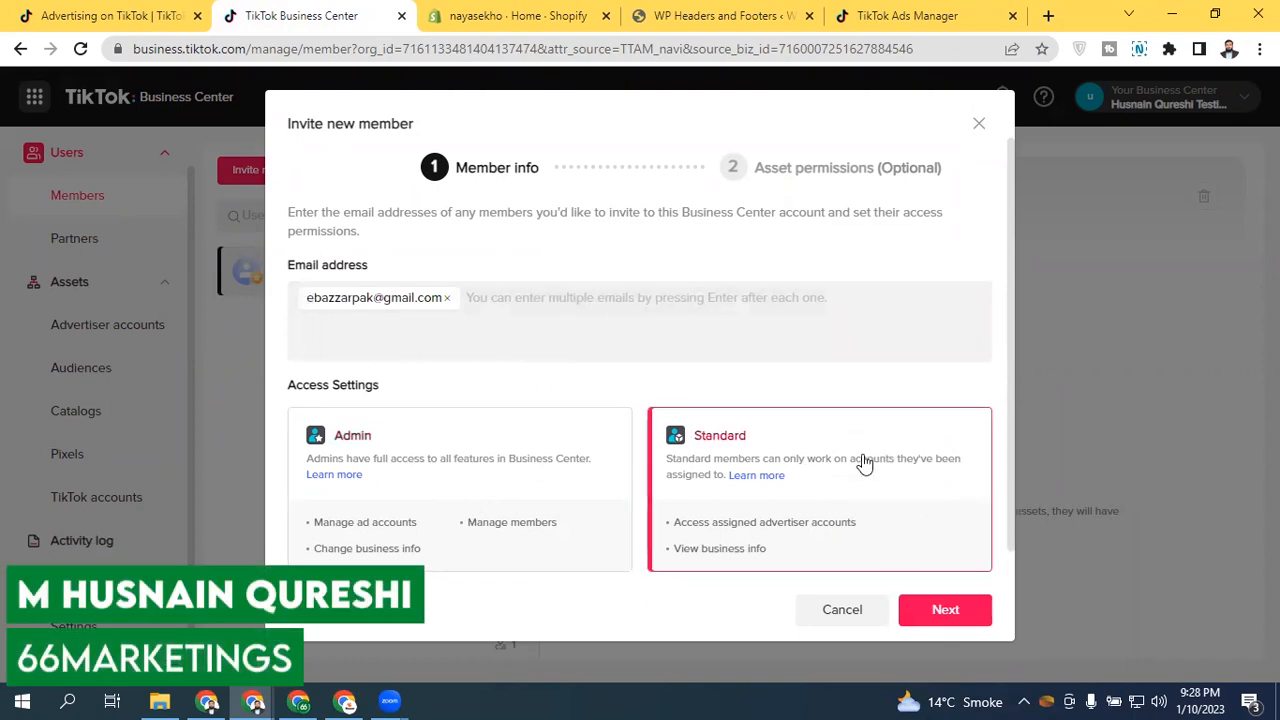
pyautogui.click(449, 502)
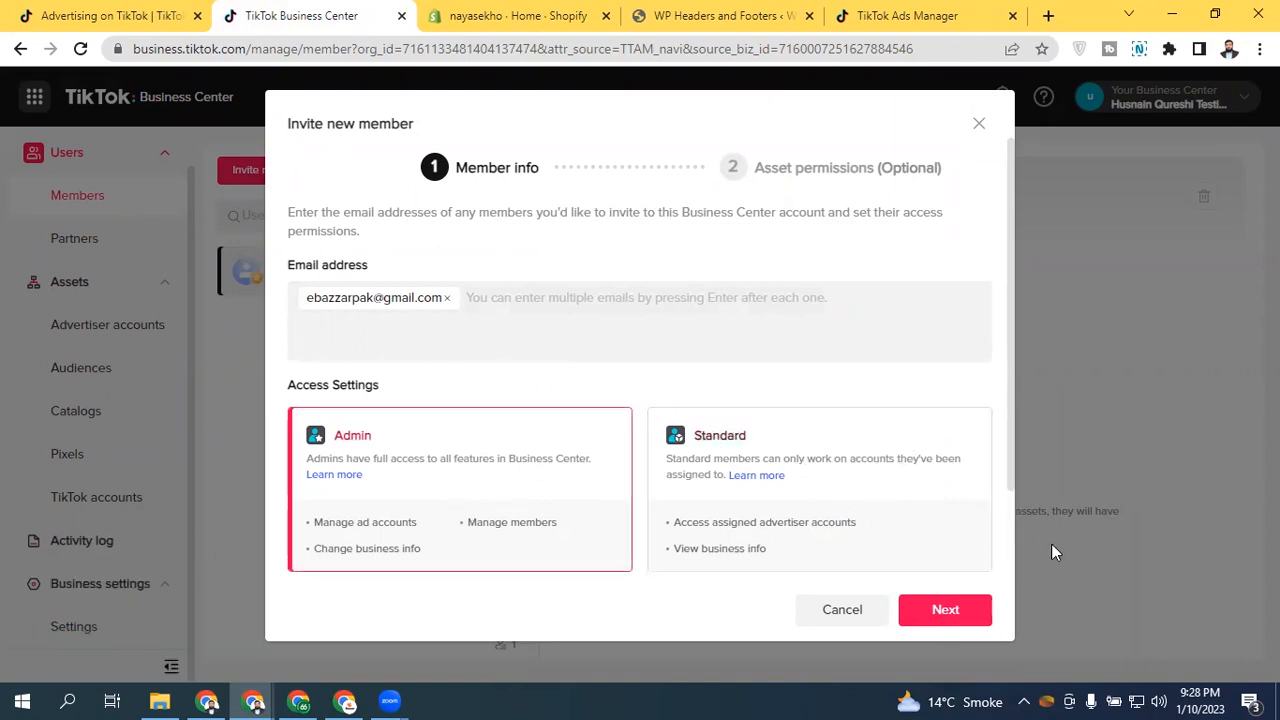
pyautogui.click(945, 609)
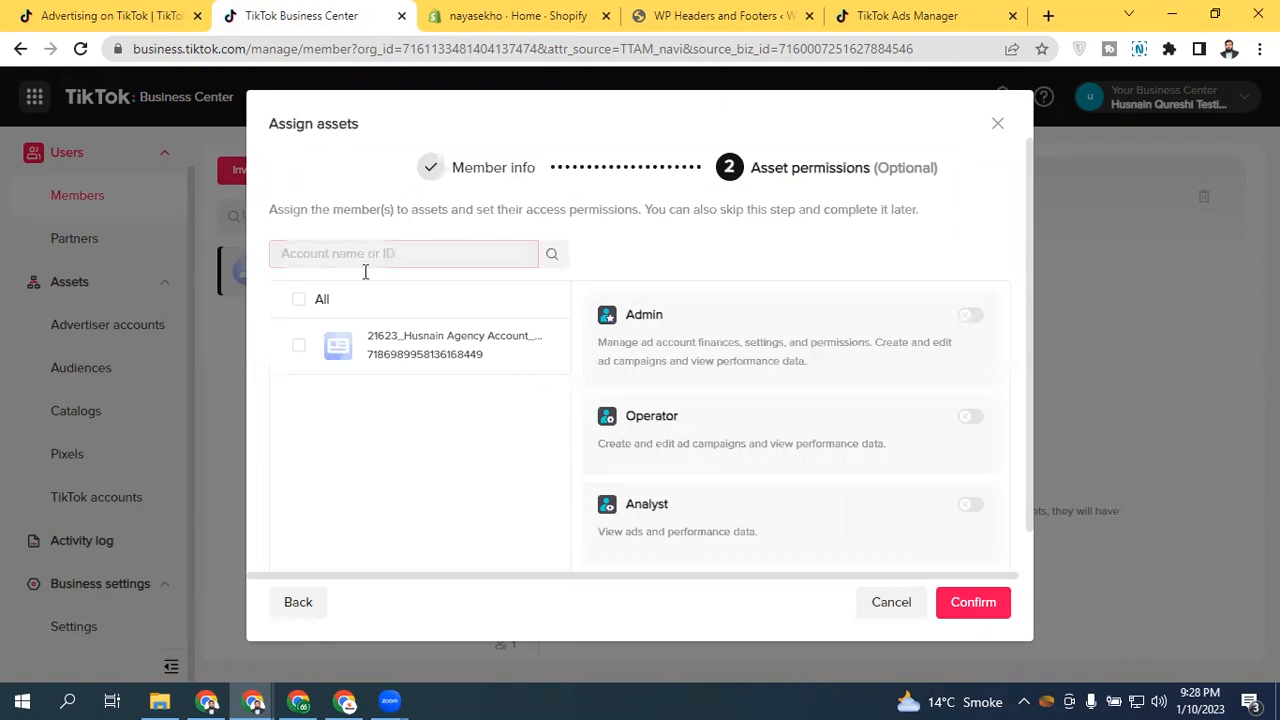
# - Assign the agency ads account to the invited member with Analyst permission and send the invitation
pyautogui.click(300, 346)
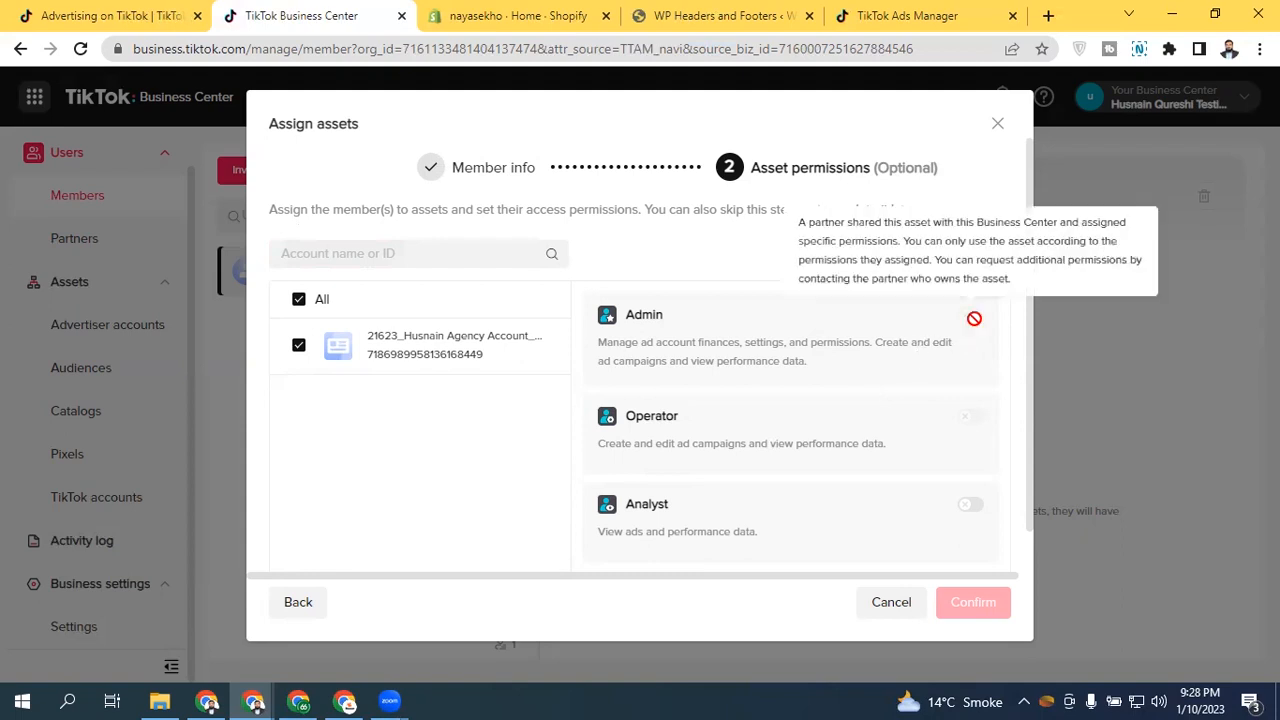
pyautogui.moveTo(966, 318)
pyautogui.click(970, 505)
pyautogui.click(970, 604)
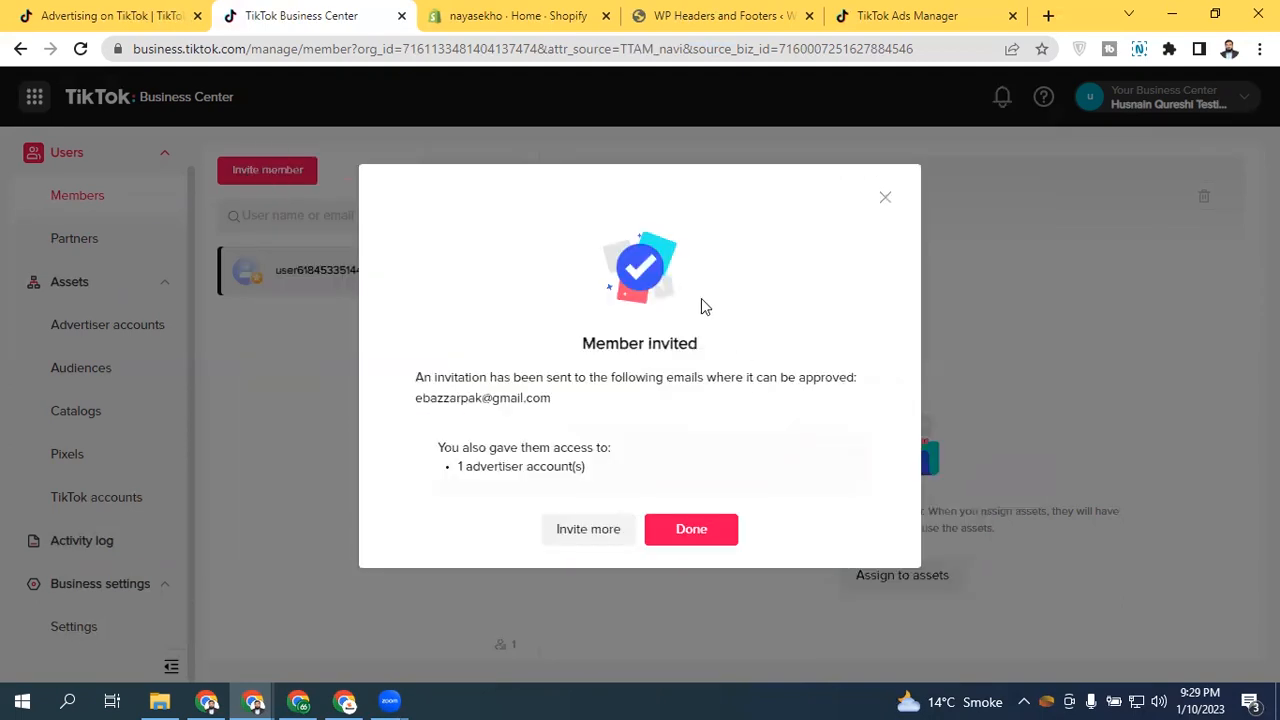
pyautogui.click(691, 541)
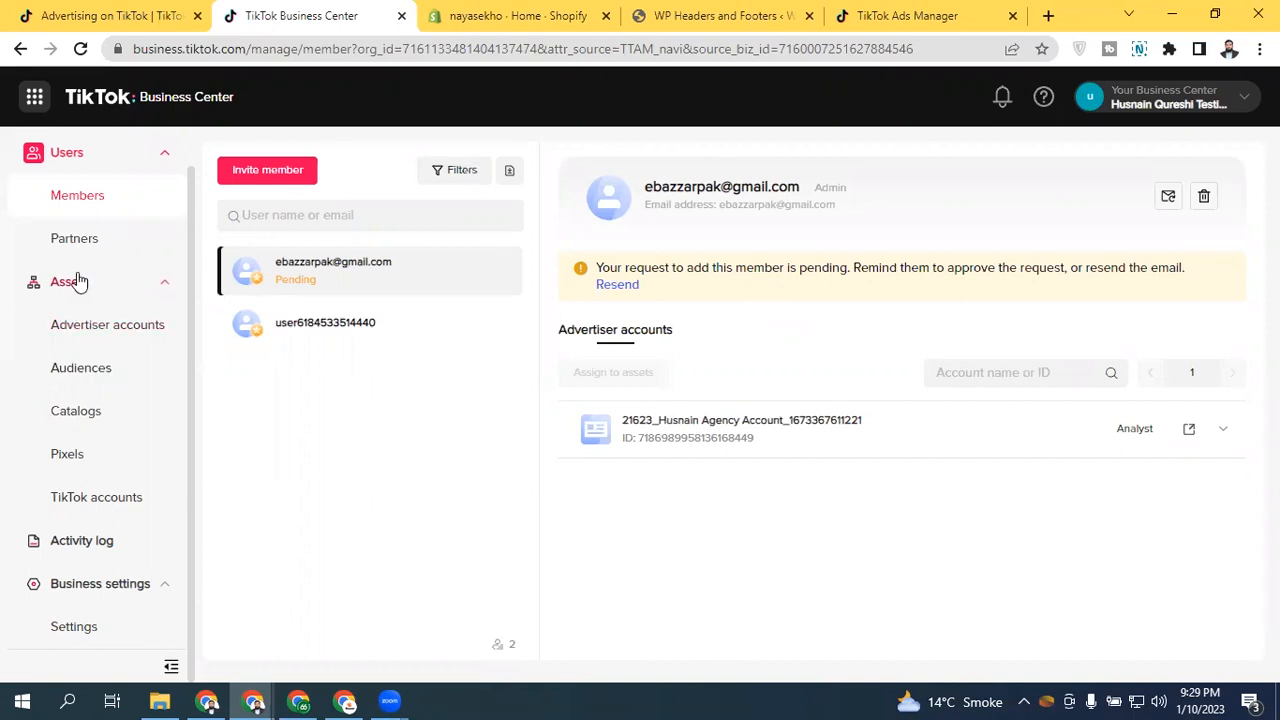
# - Examine the Business Center's advertiser accounts, audiences, catalogs, pixels and TikTok accounts
pyautogui.click(105, 335)
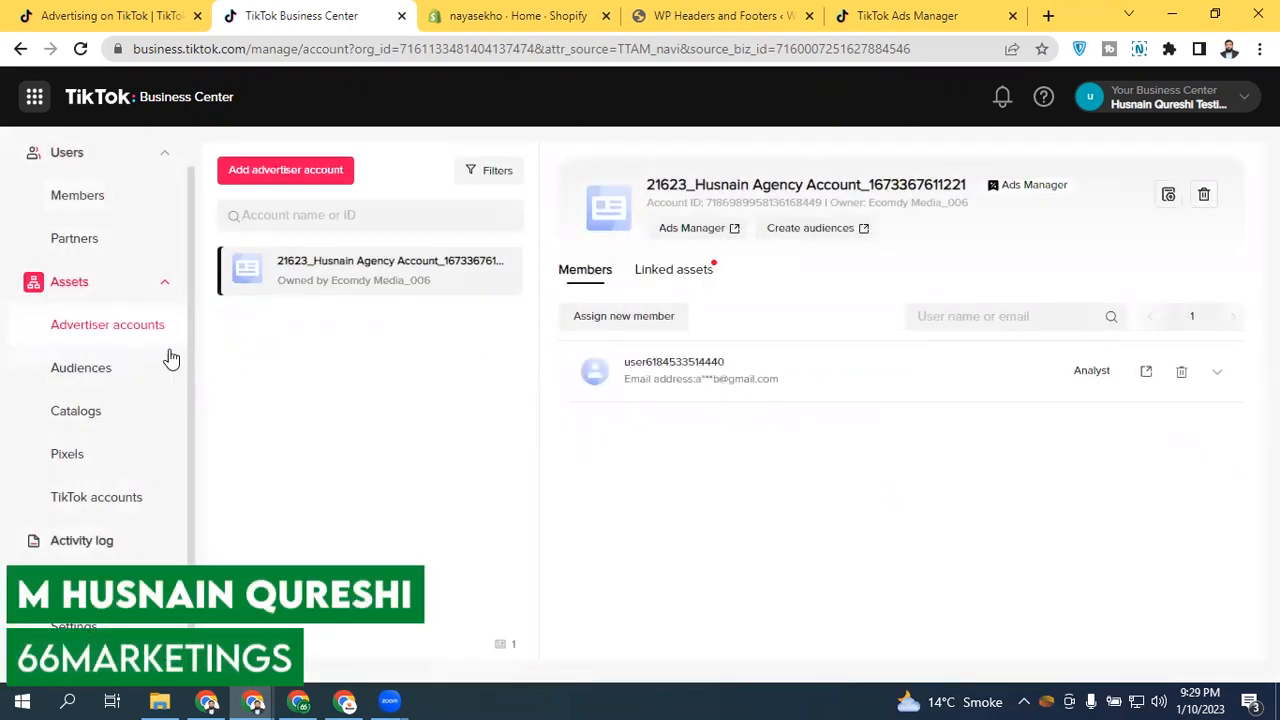
pyautogui.click(113, 374)
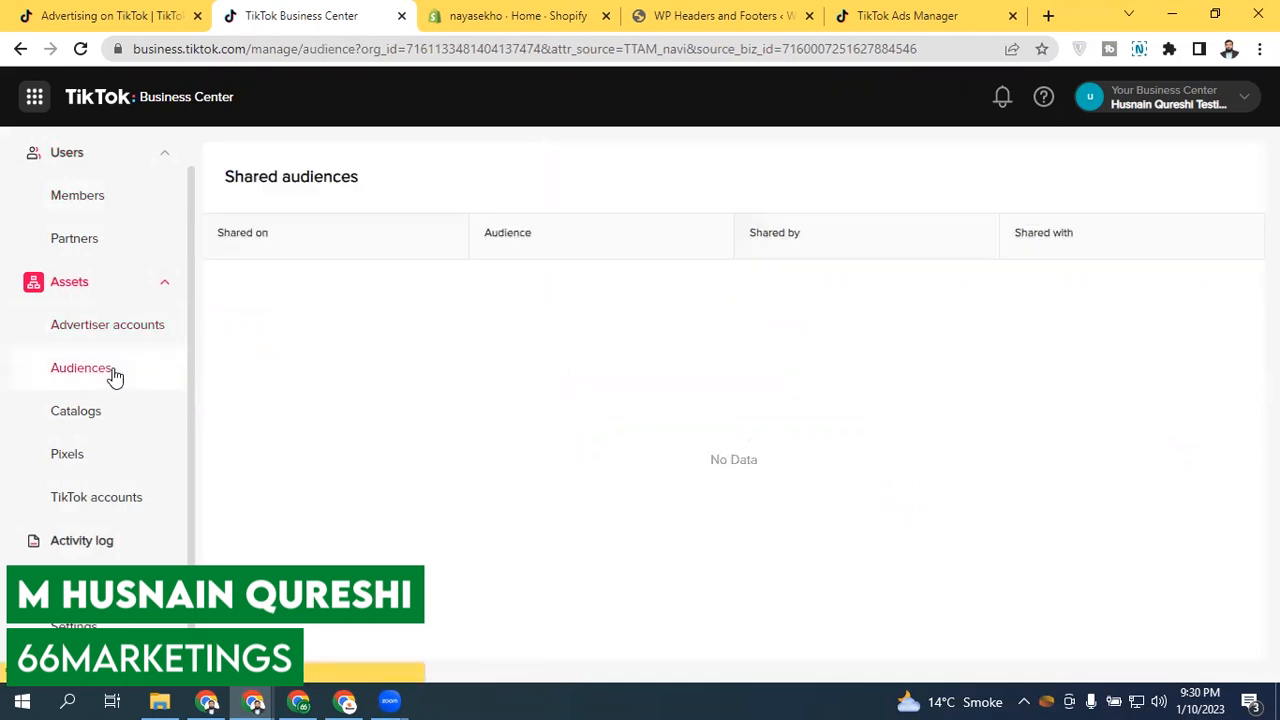
pyautogui.click(96, 420)
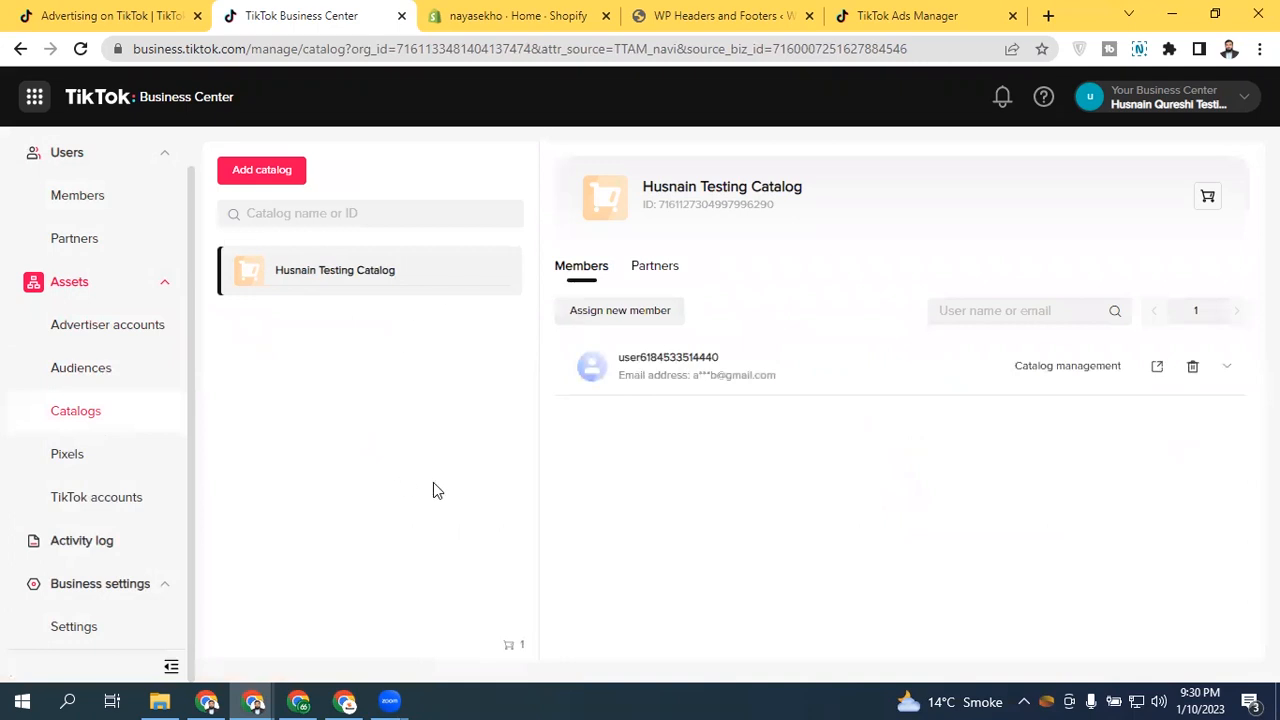
pyautogui.click(80, 458)
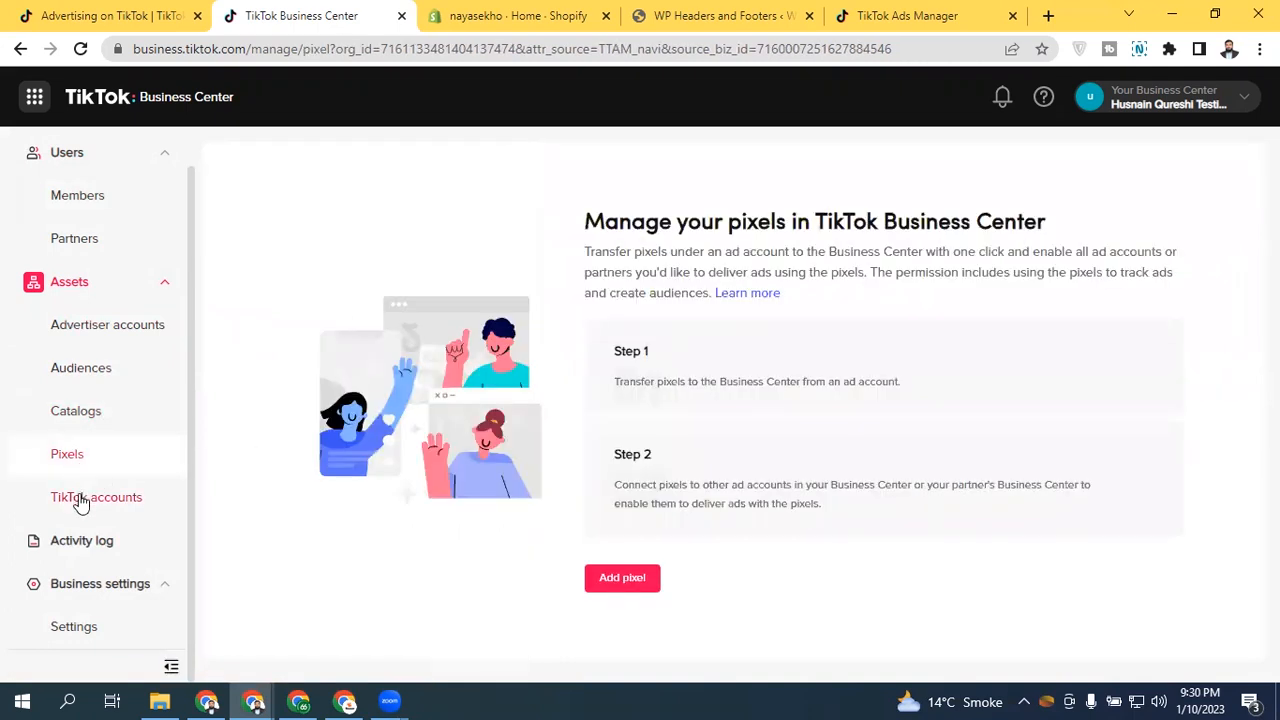
pyautogui.click(82, 503)
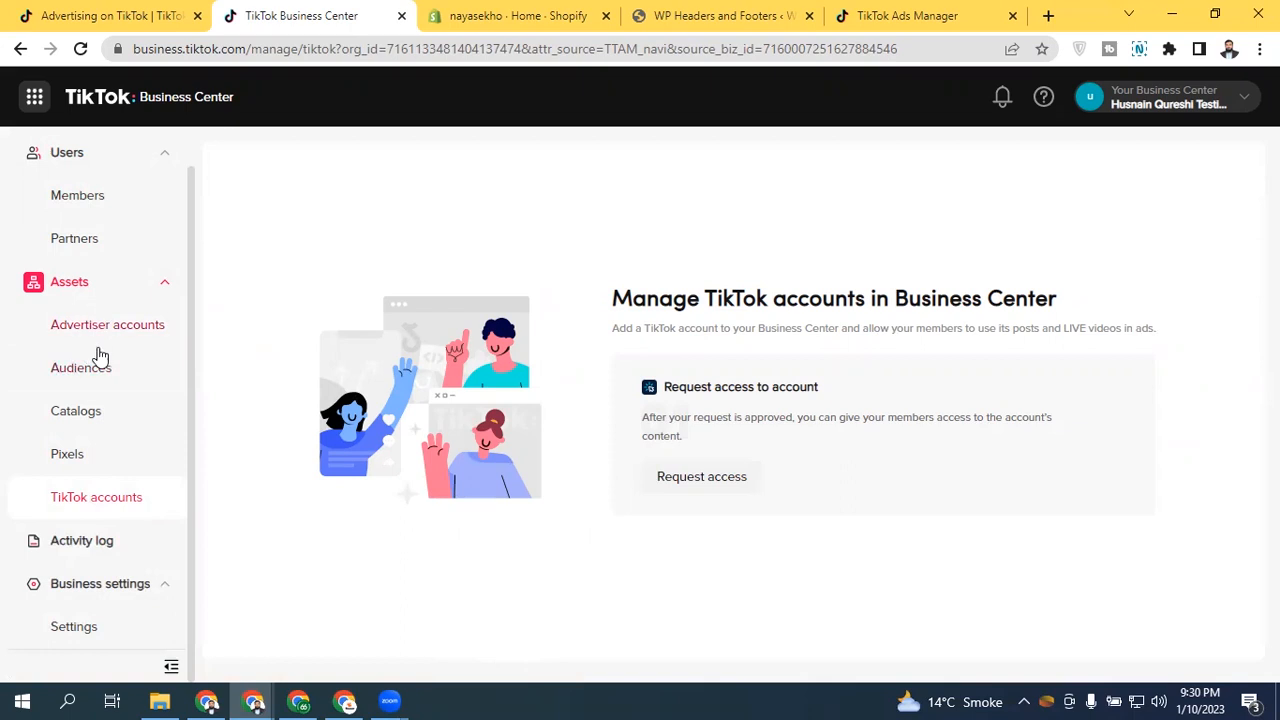
# - Try requesting access to another business's advertiser account with Admin permission, and cancel the request without entering an account ID
pyautogui.click(74, 325)
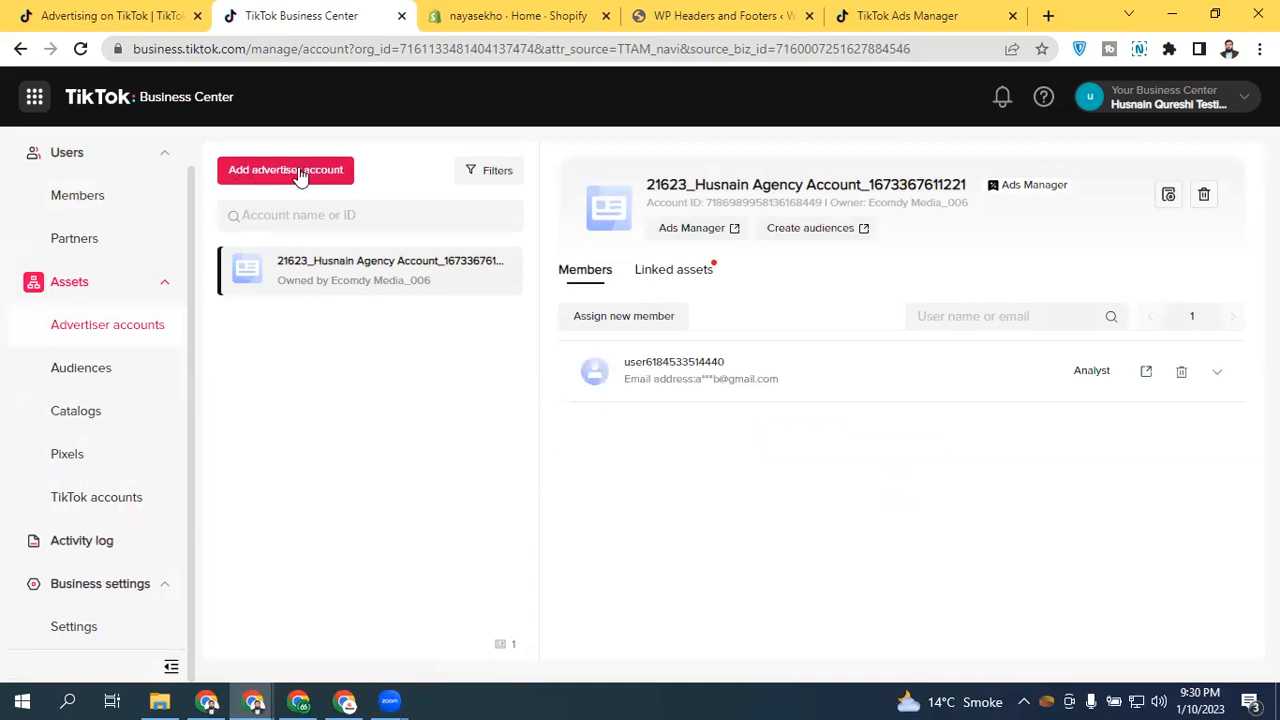
pyautogui.click(300, 172)
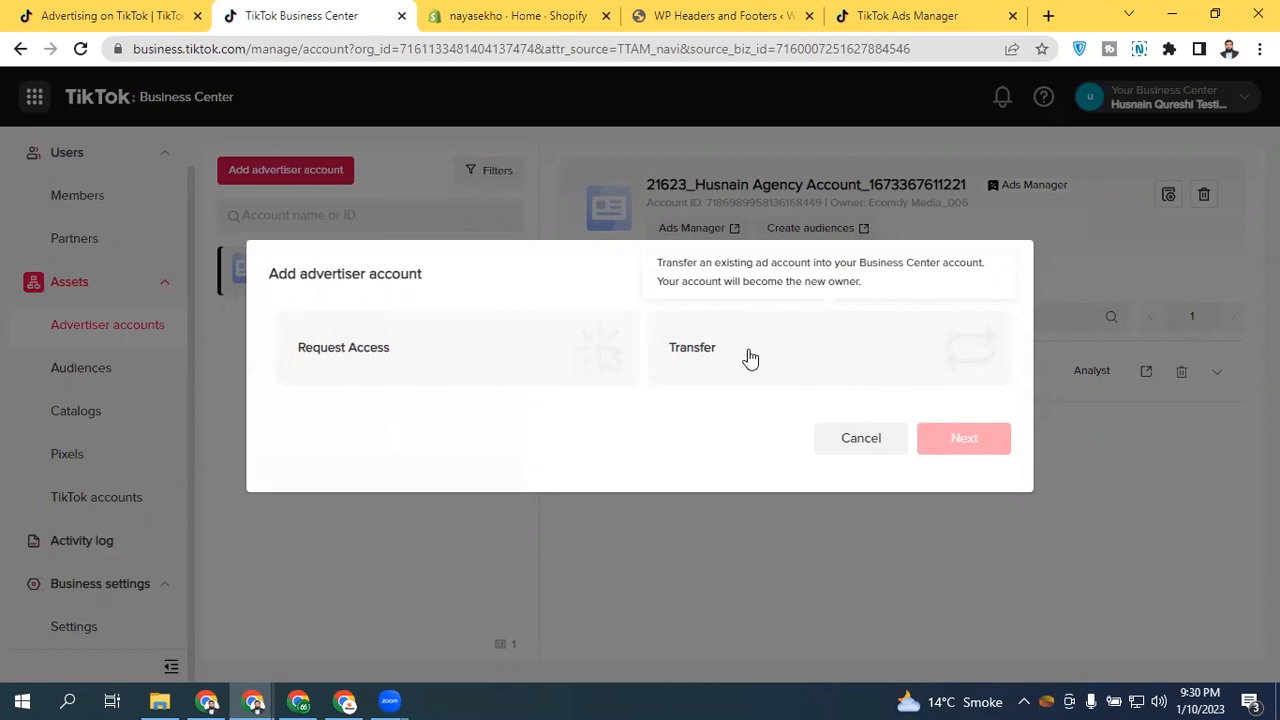
pyautogui.click(396, 358)
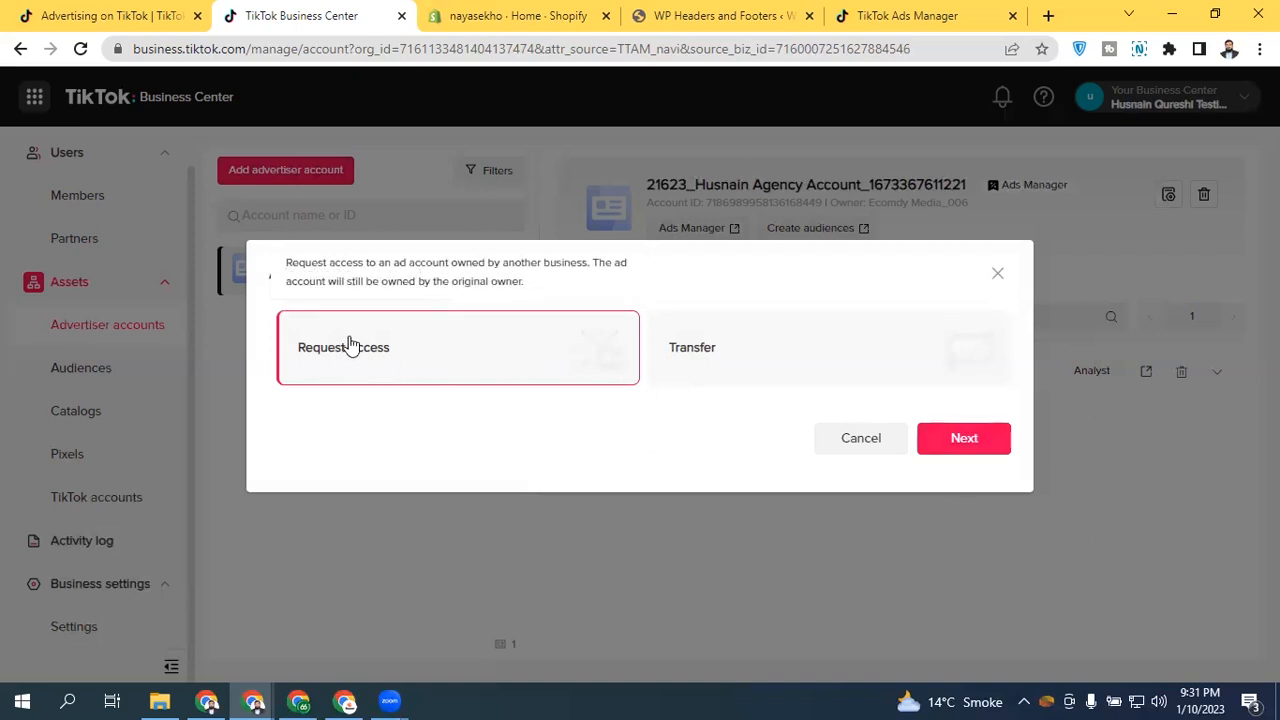
pyautogui.click(925, 448)
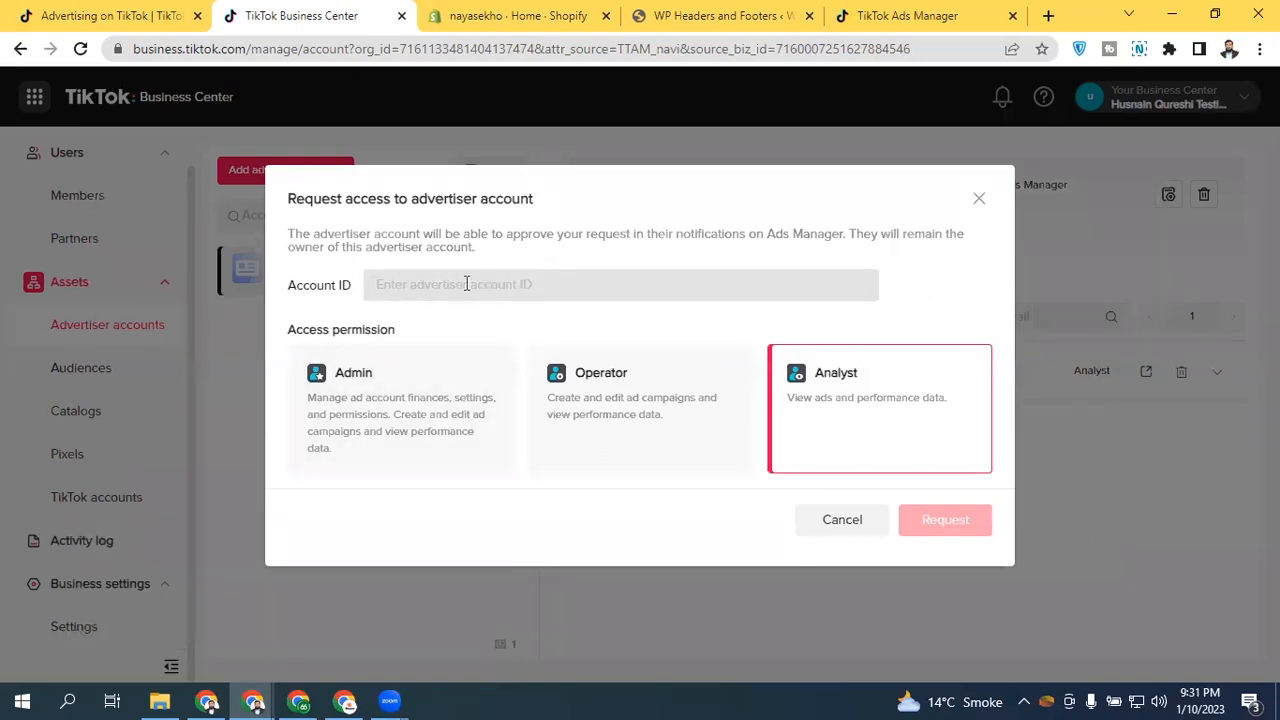
pyautogui.click(405, 400)
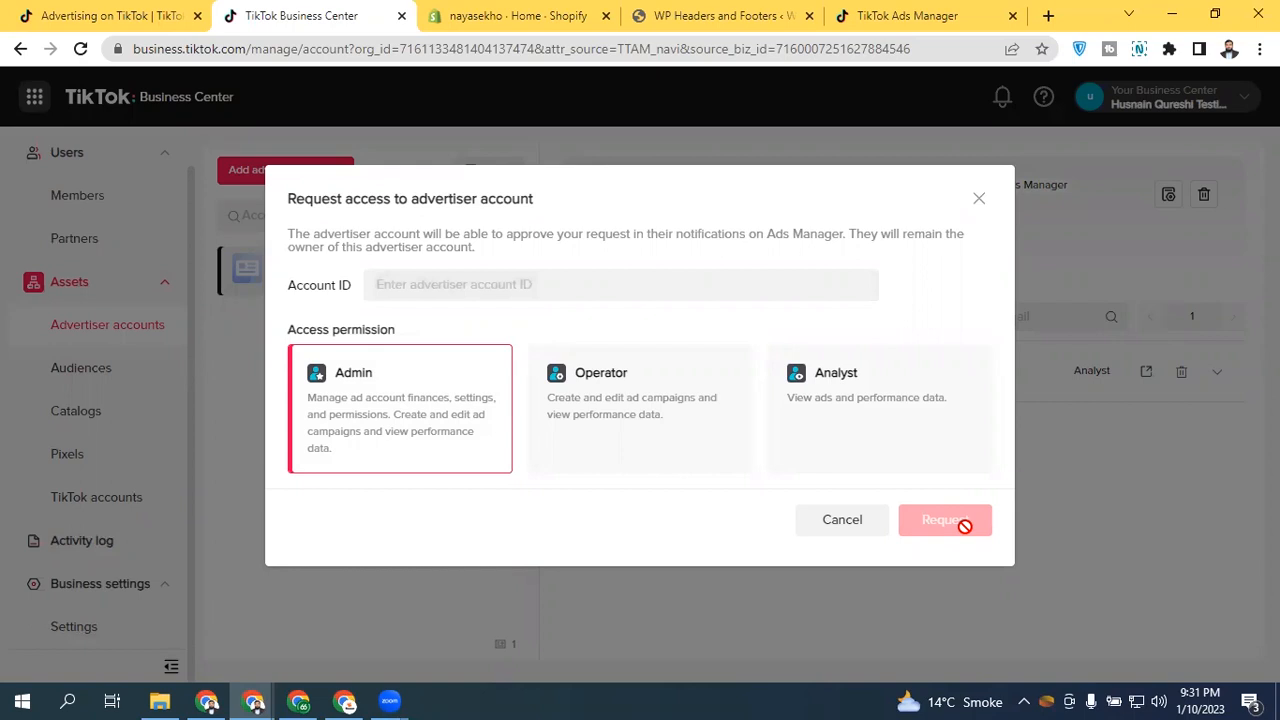
pyautogui.click(846, 530)
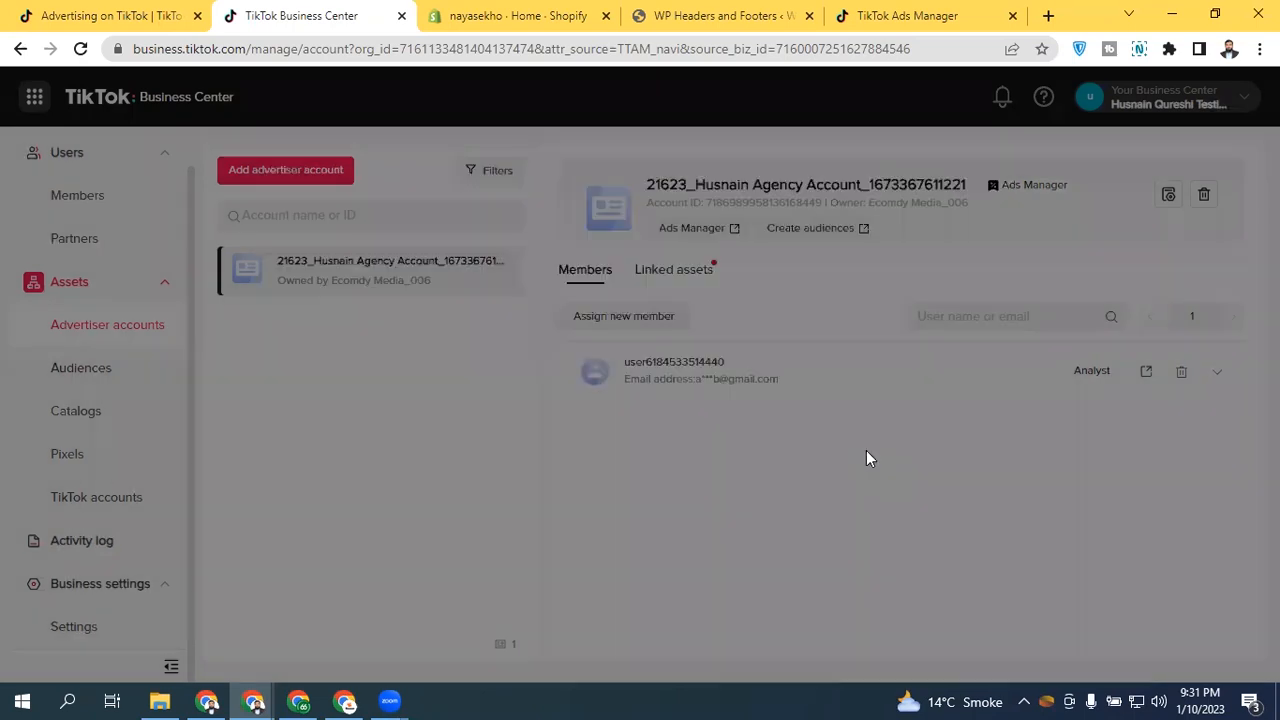
# - Compare the Request Access and Transfer options for adding an advertiser account, and cancel the dialog
pyautogui.click(322, 173)
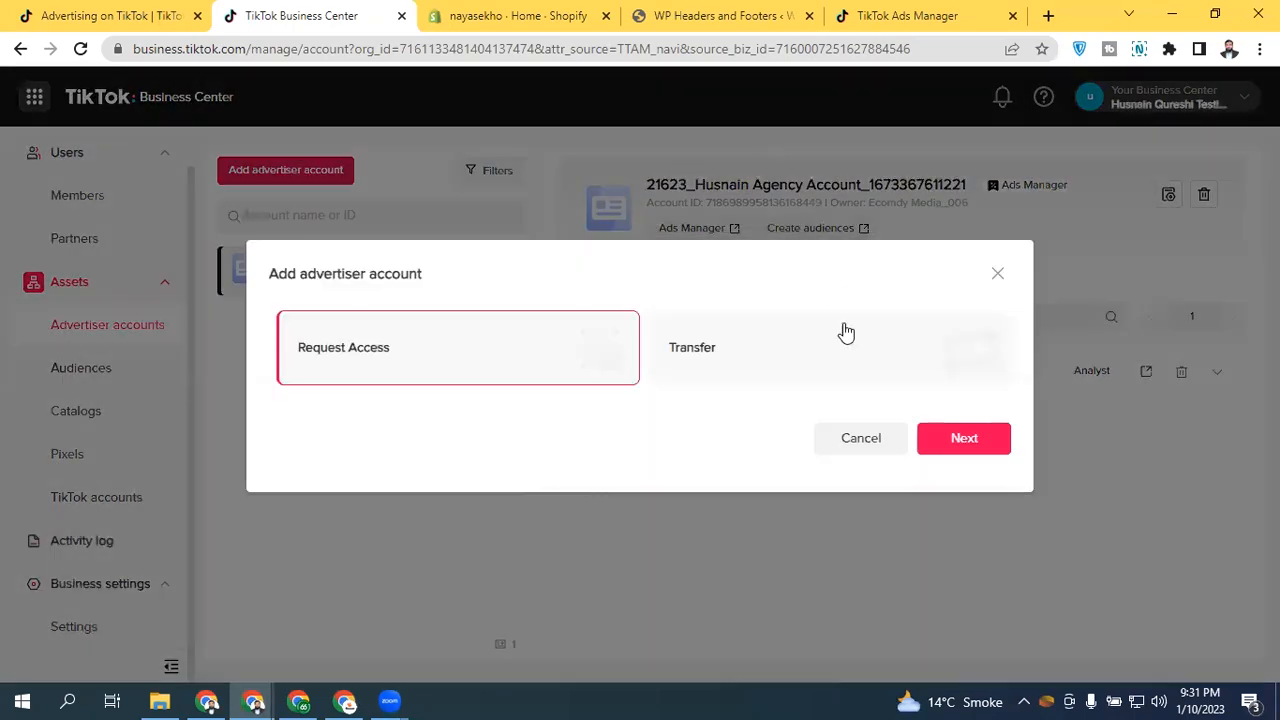
pyautogui.click(848, 347)
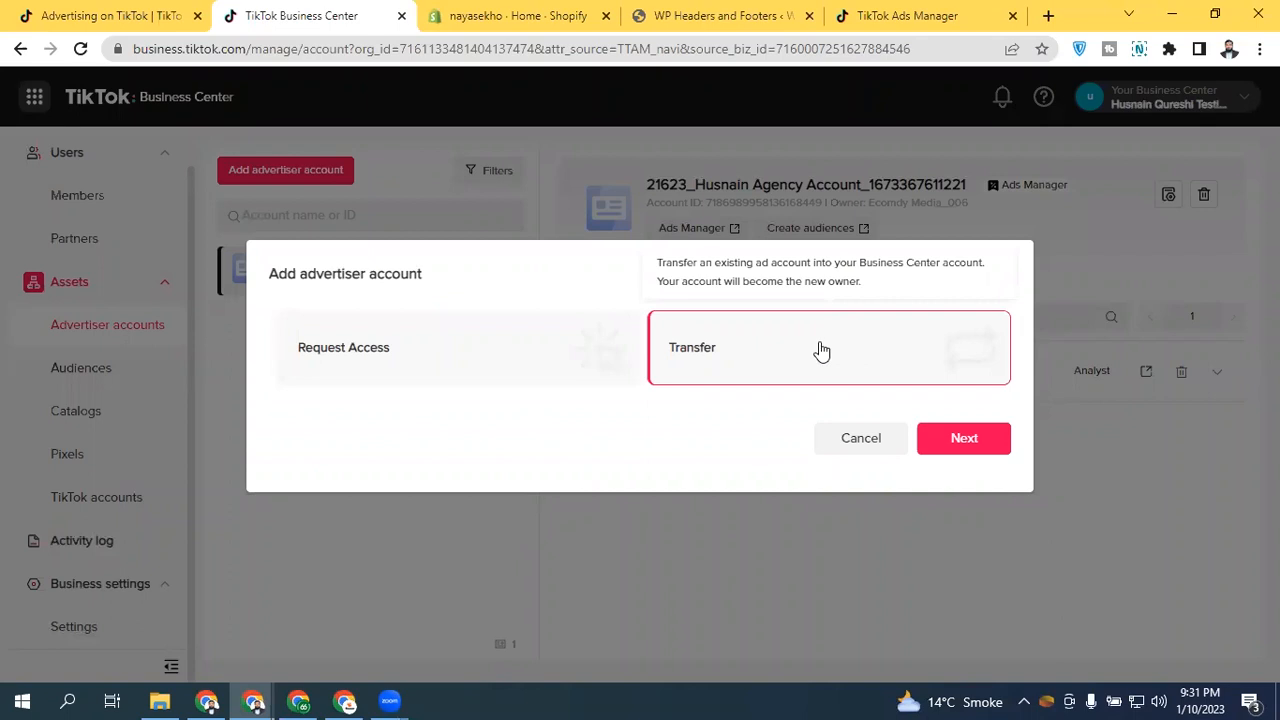
pyautogui.click(400, 347)
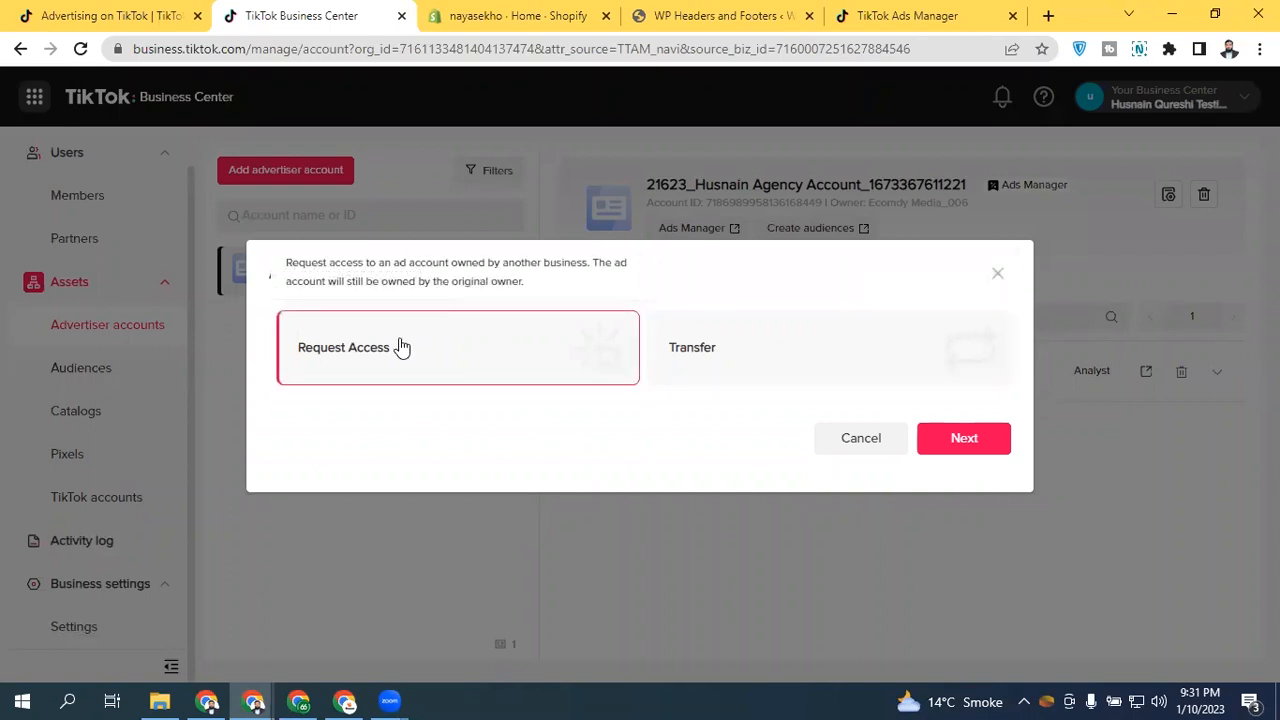
pyautogui.click(843, 440)
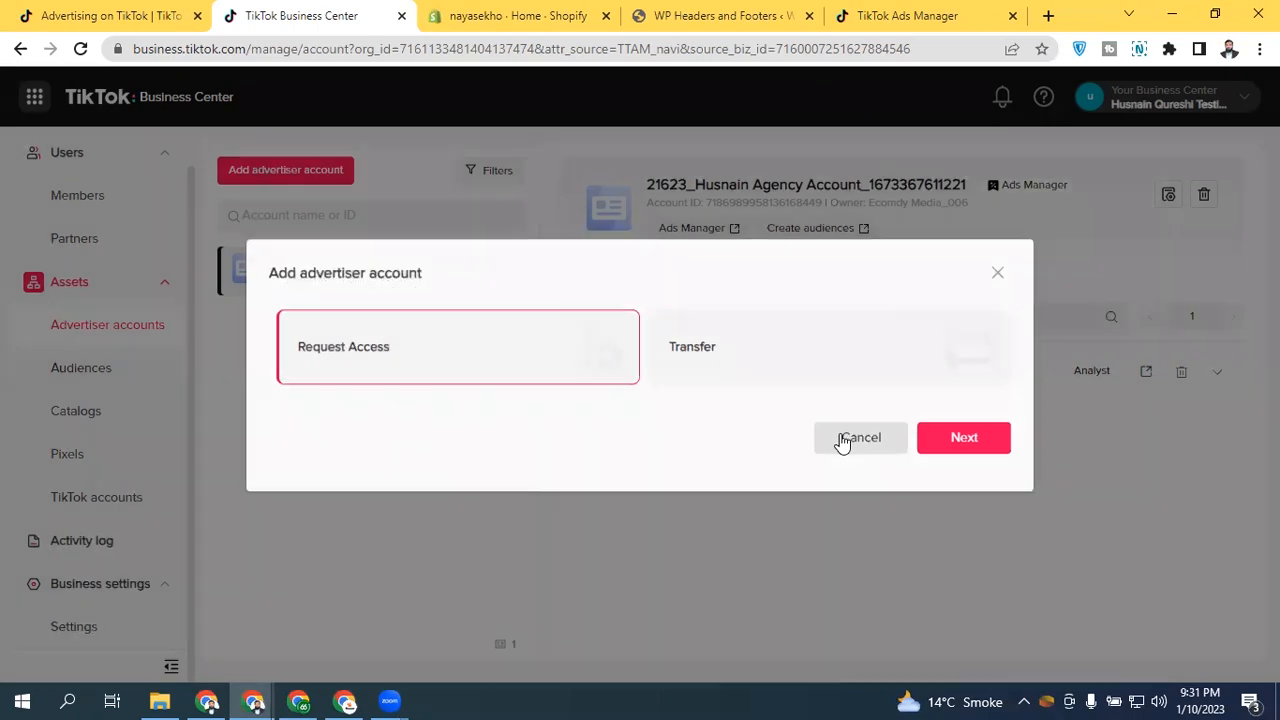
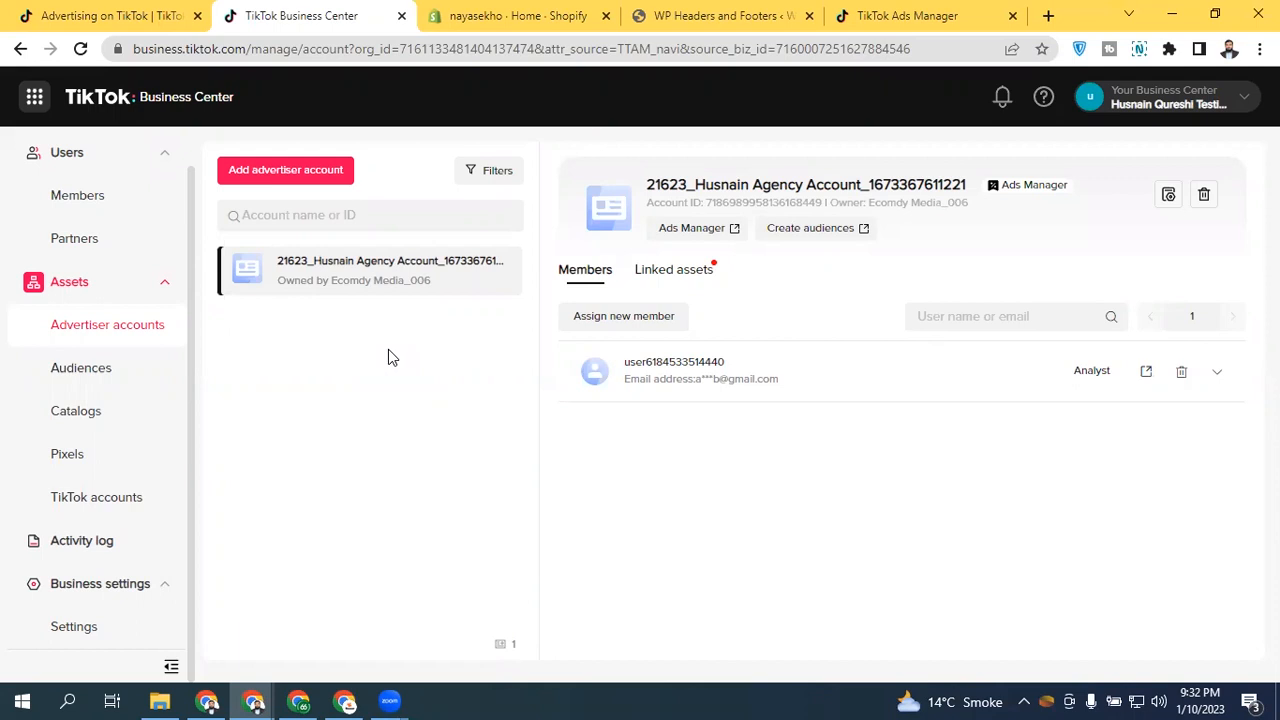
# - Review the Business Center's catalogs and pixels, and check which ad accounts are available in TikTok Ads Manager
pyautogui.click(80, 418)
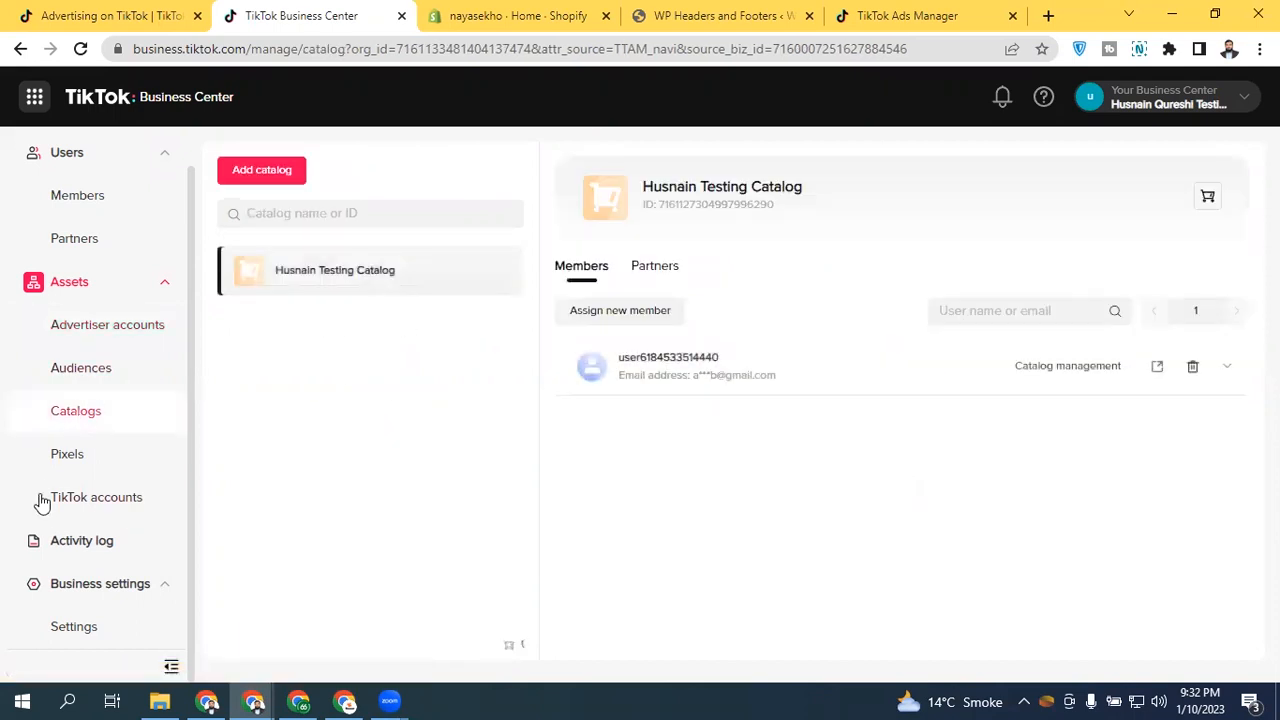
pyautogui.click(64, 462)
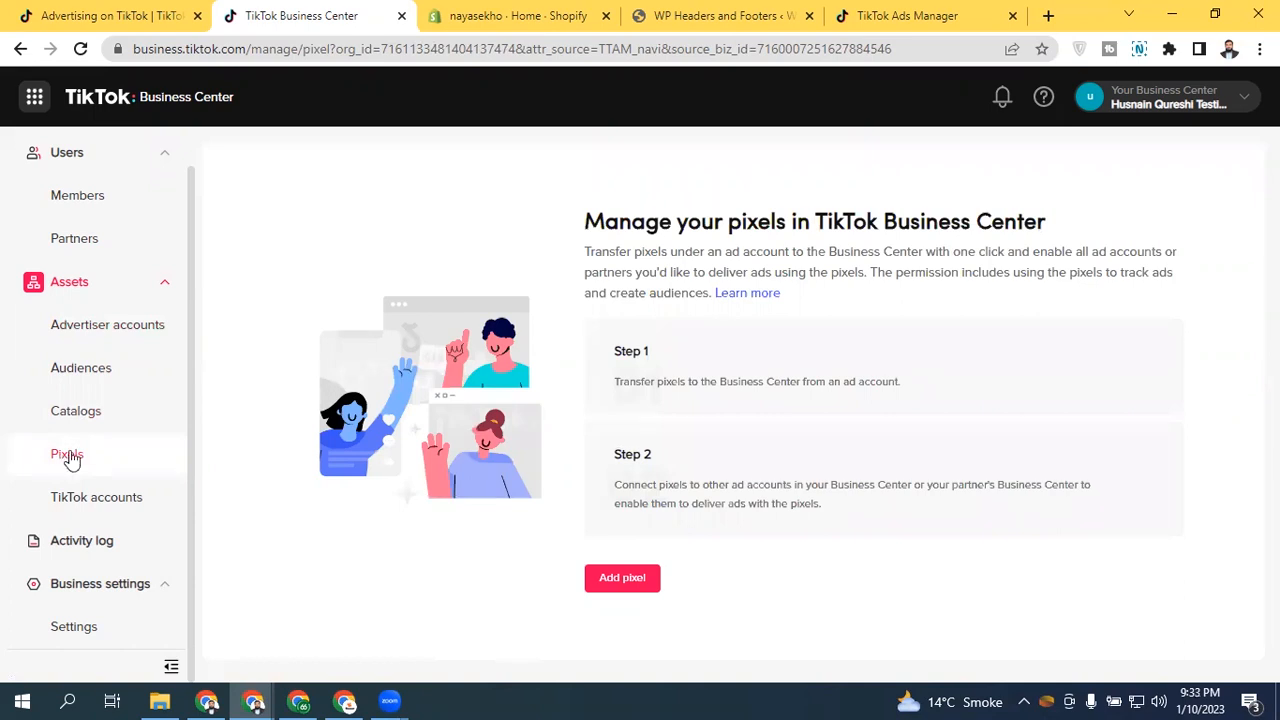
pyautogui.click(35, 10)
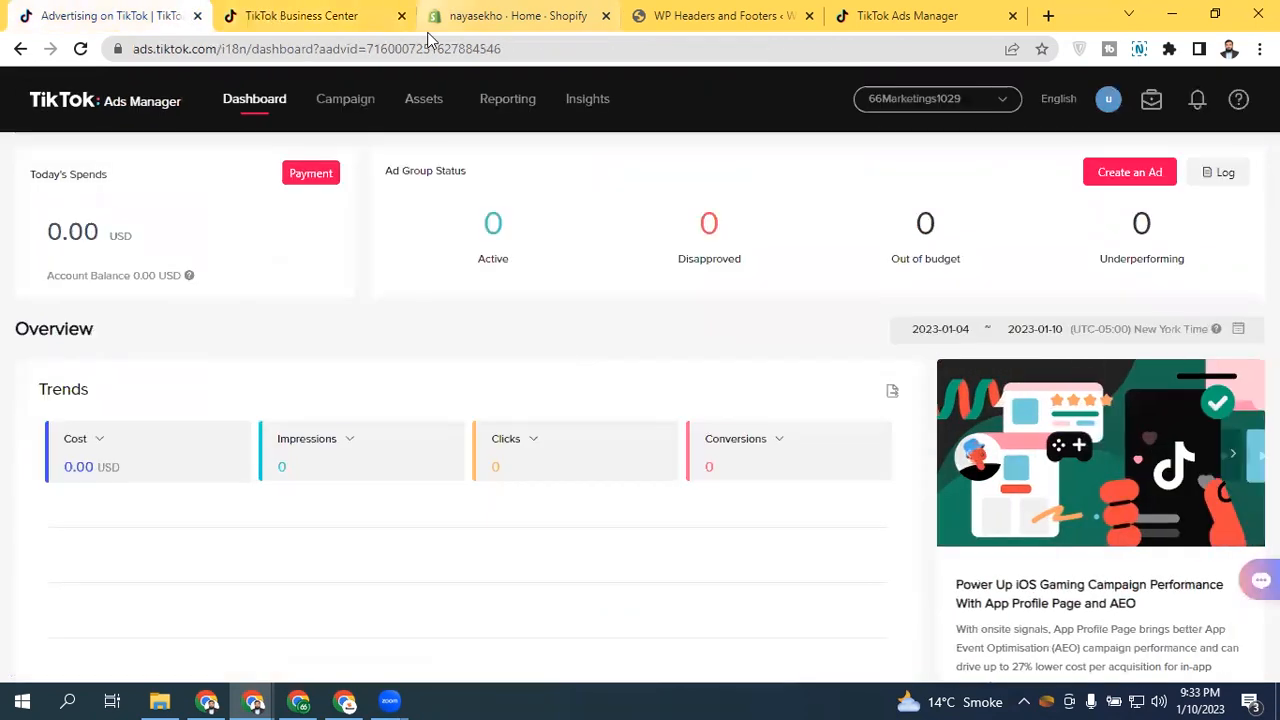
pyautogui.click(930, 98)
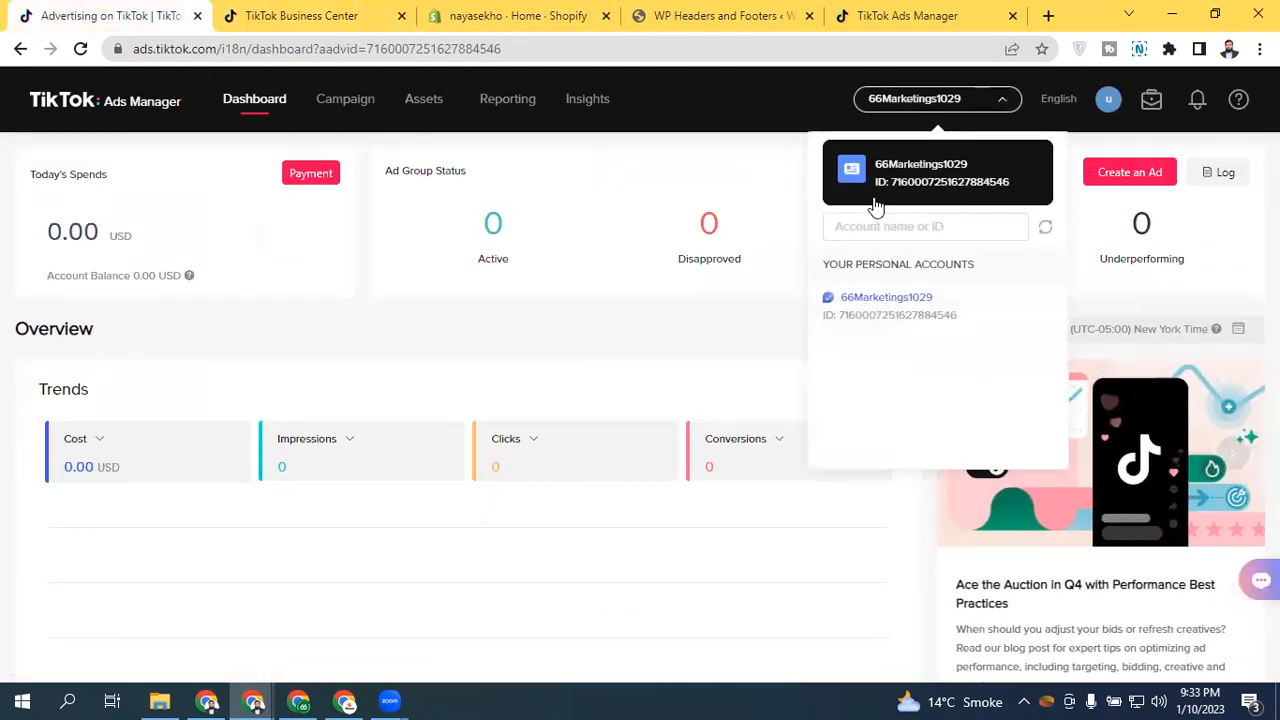
# - Return to the Business Center's pixels, view the form for adding a pixel, and cancel it without entering a pixel ID
pyautogui.click(334, 13)
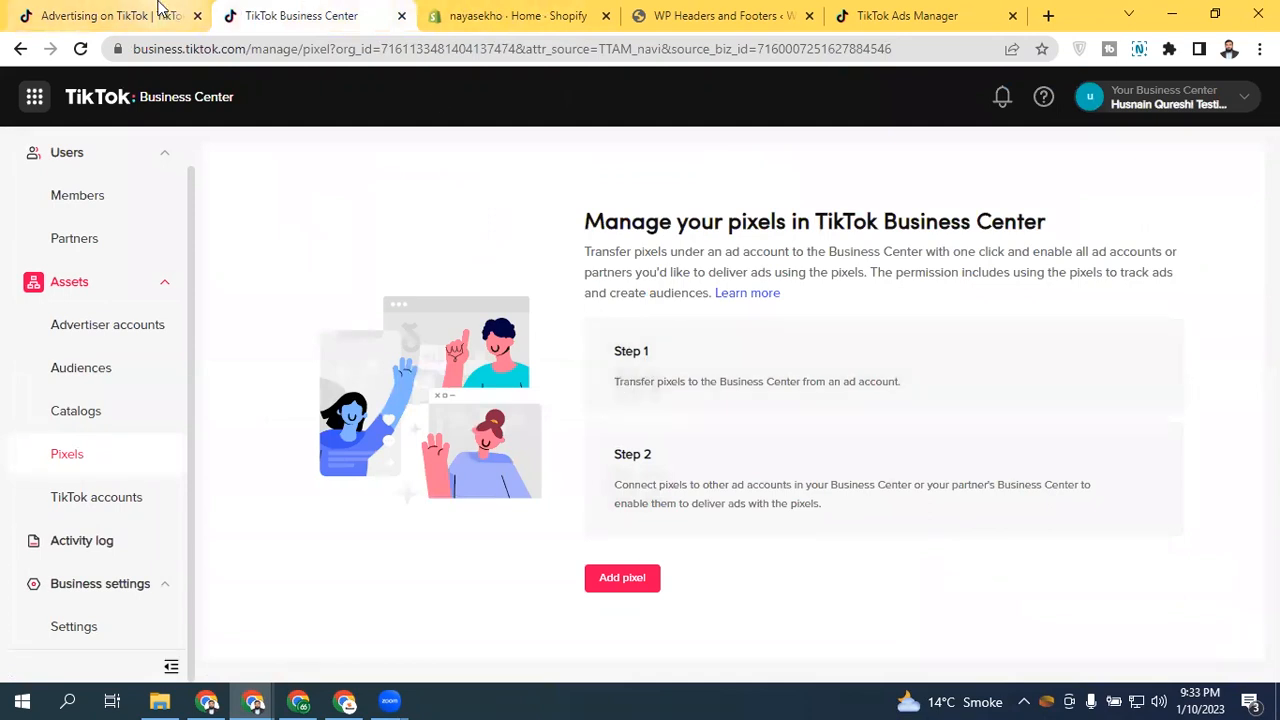
pyautogui.click(186, 12)
pyautogui.click(300, 15)
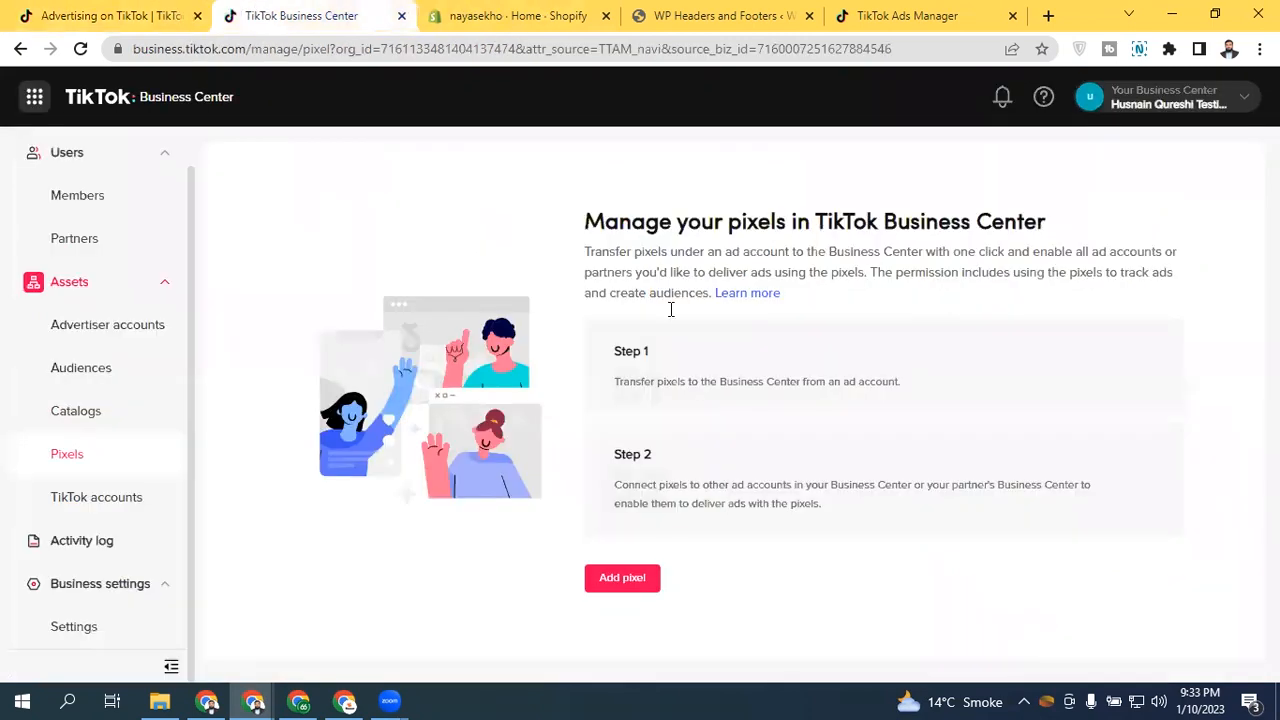
pyautogui.click(632, 581)
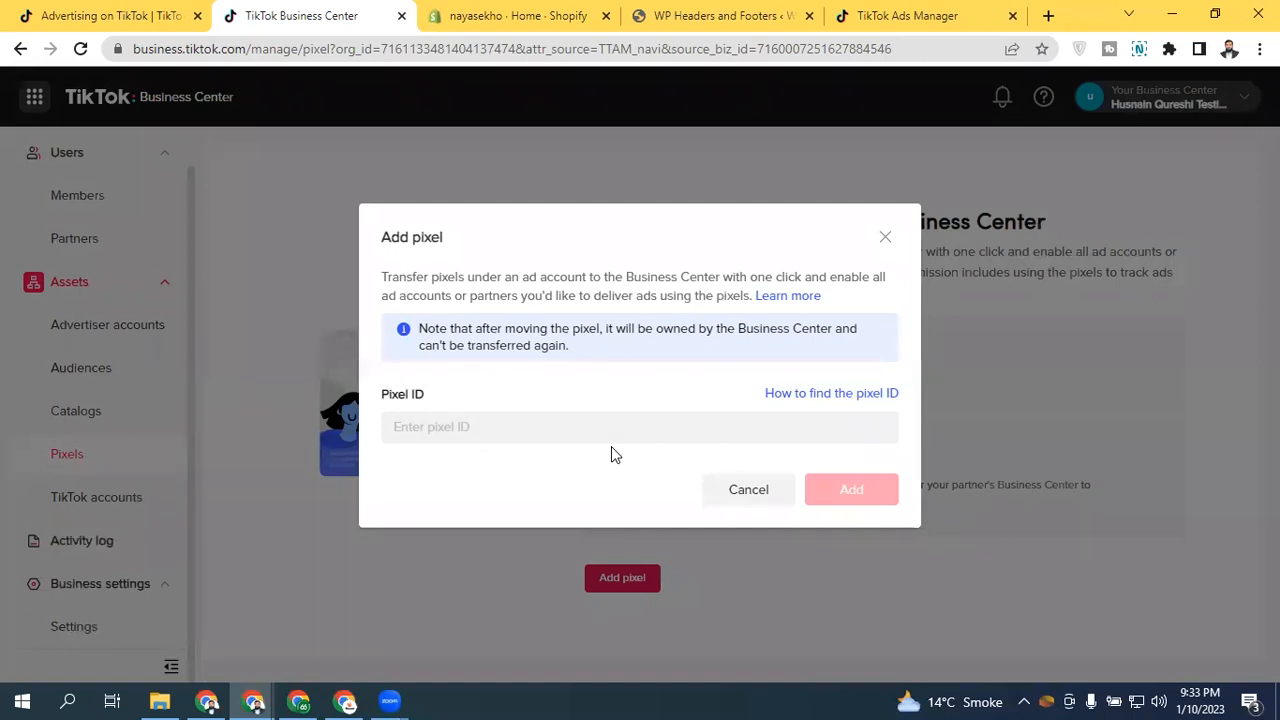
pyautogui.click(749, 497)
# - Examine the agency advertiser account alongside the Ads Manager dashboard, and revisit the Business Center's pixels and catalogs
pyautogui.click(85, 326)
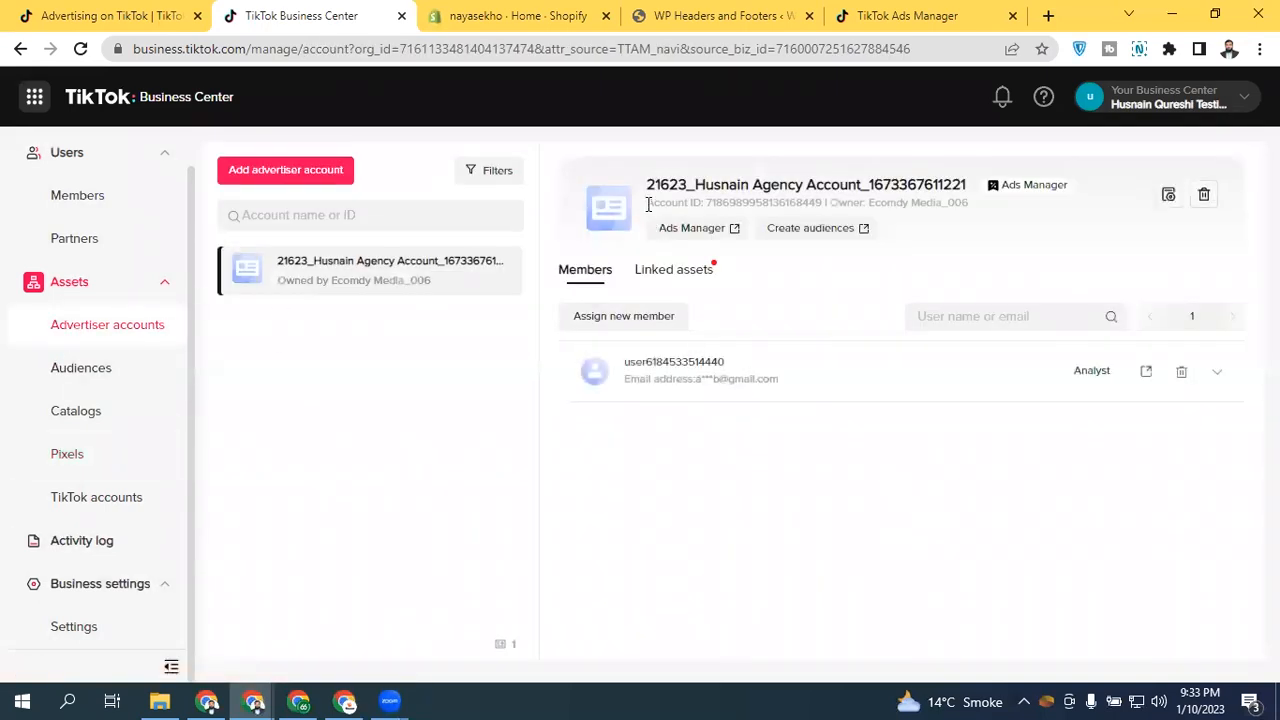
pyautogui.click(872, 12)
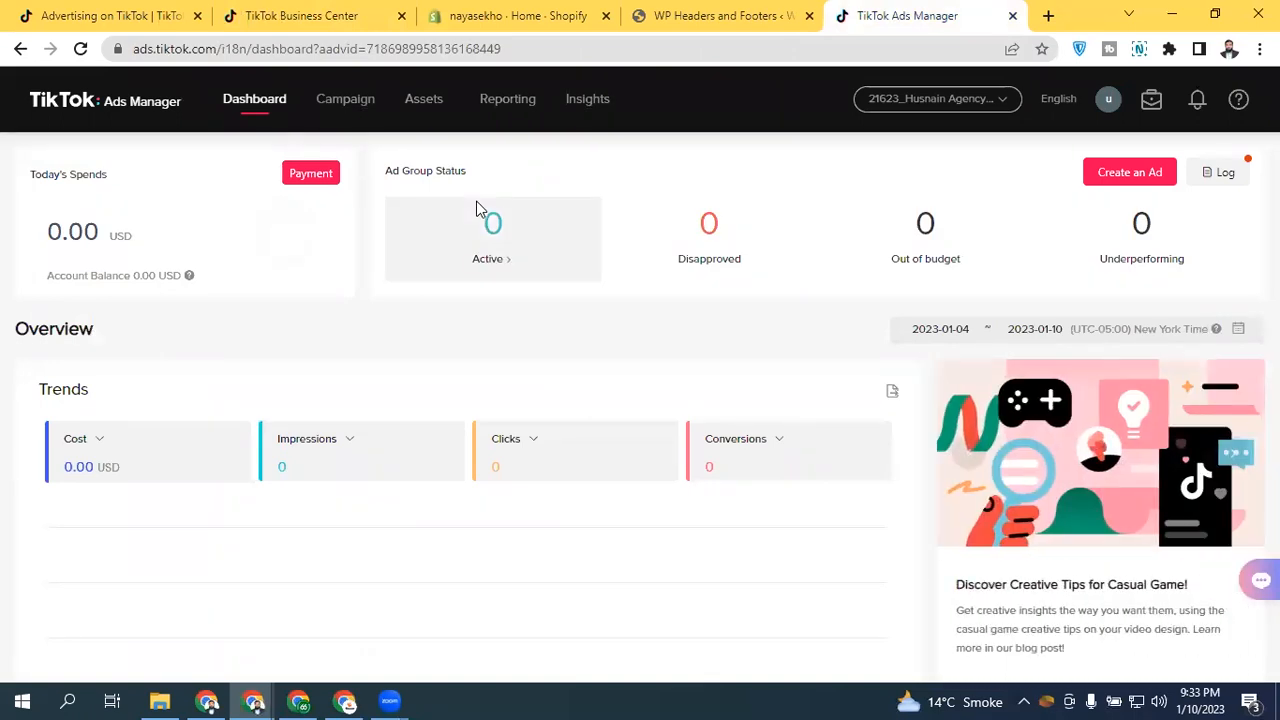
pyautogui.click(300, 15)
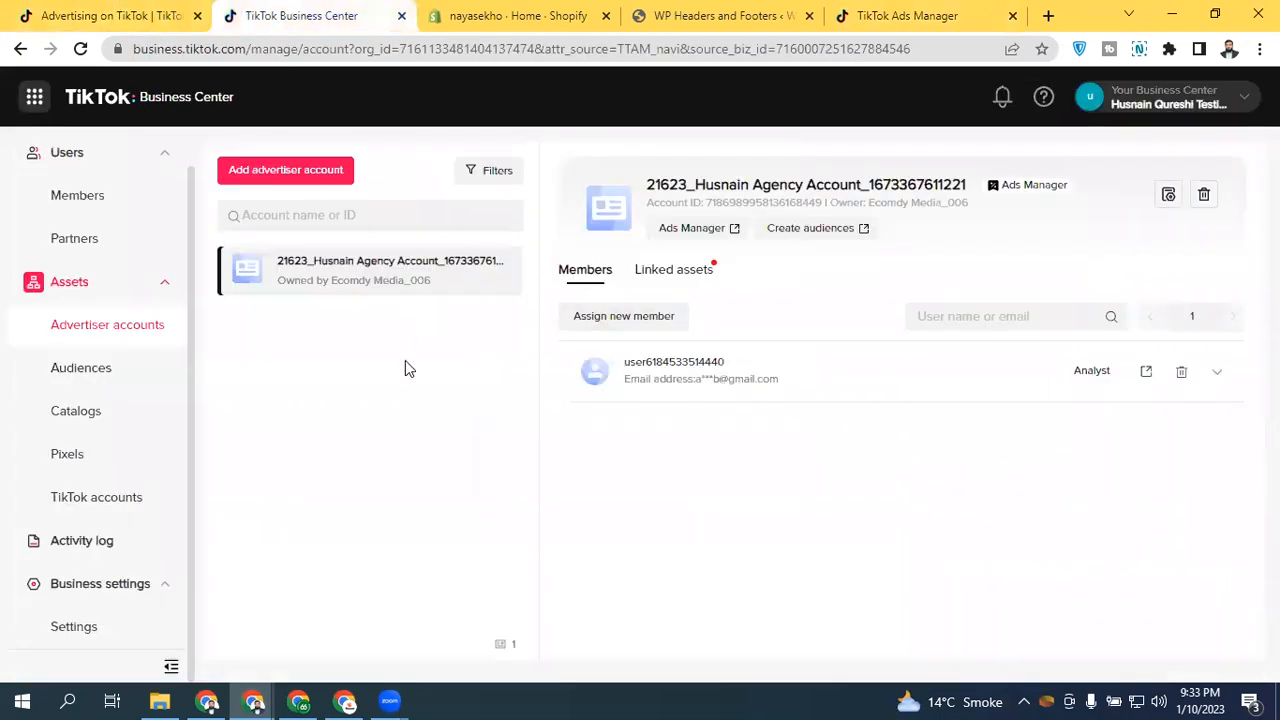
pyautogui.click(67, 462)
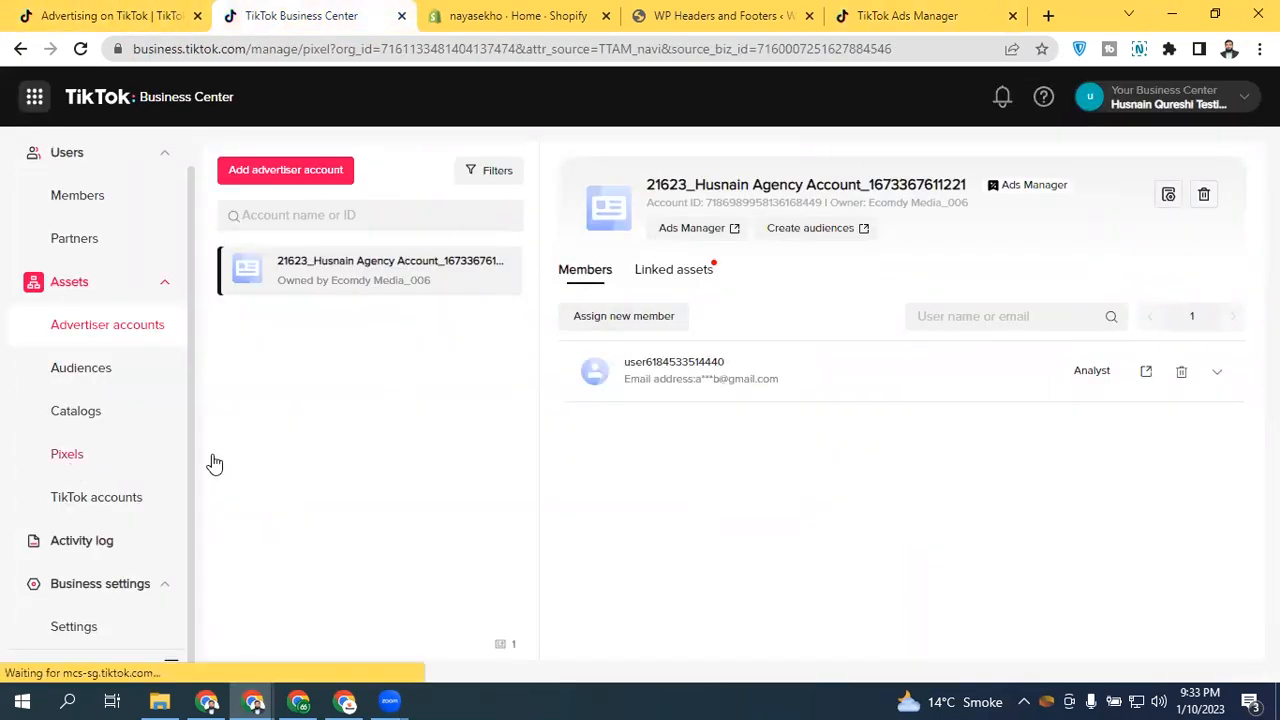
pyautogui.click(80, 414)
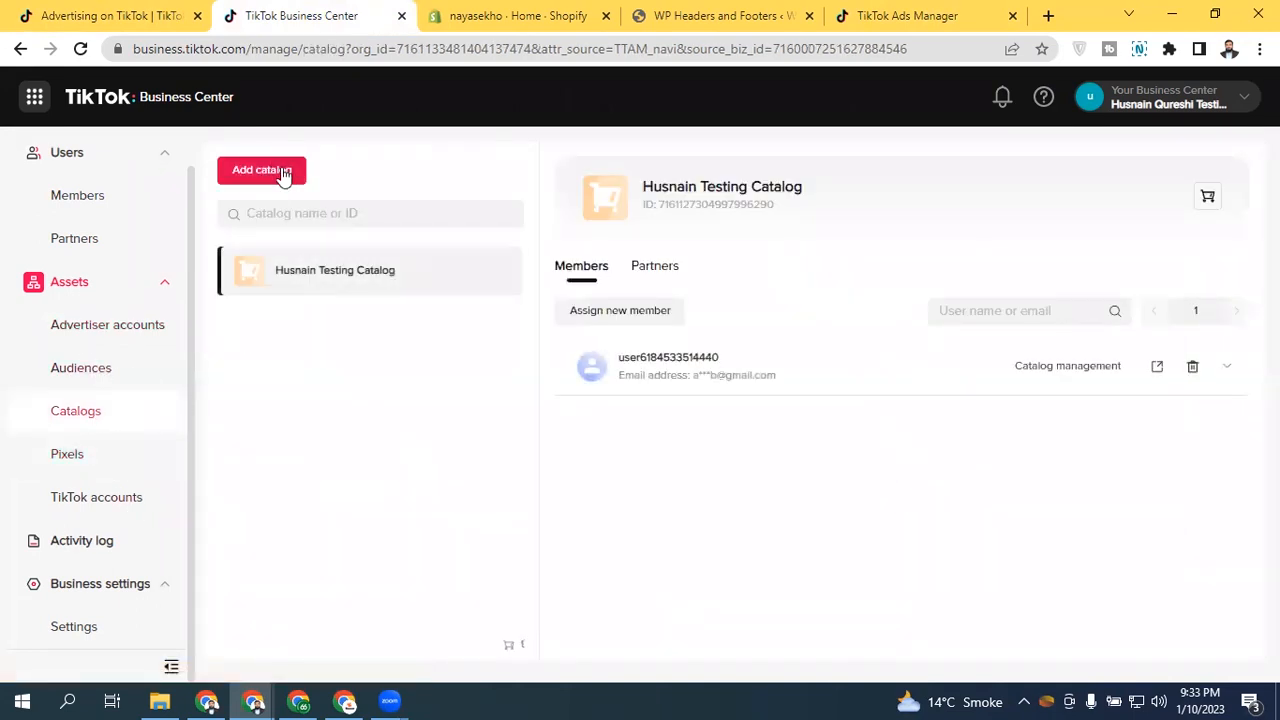
# - Switch to TikTok Ads Manager and open the Web Events management page of its Events Manager
pyautogui.click(110, 16)
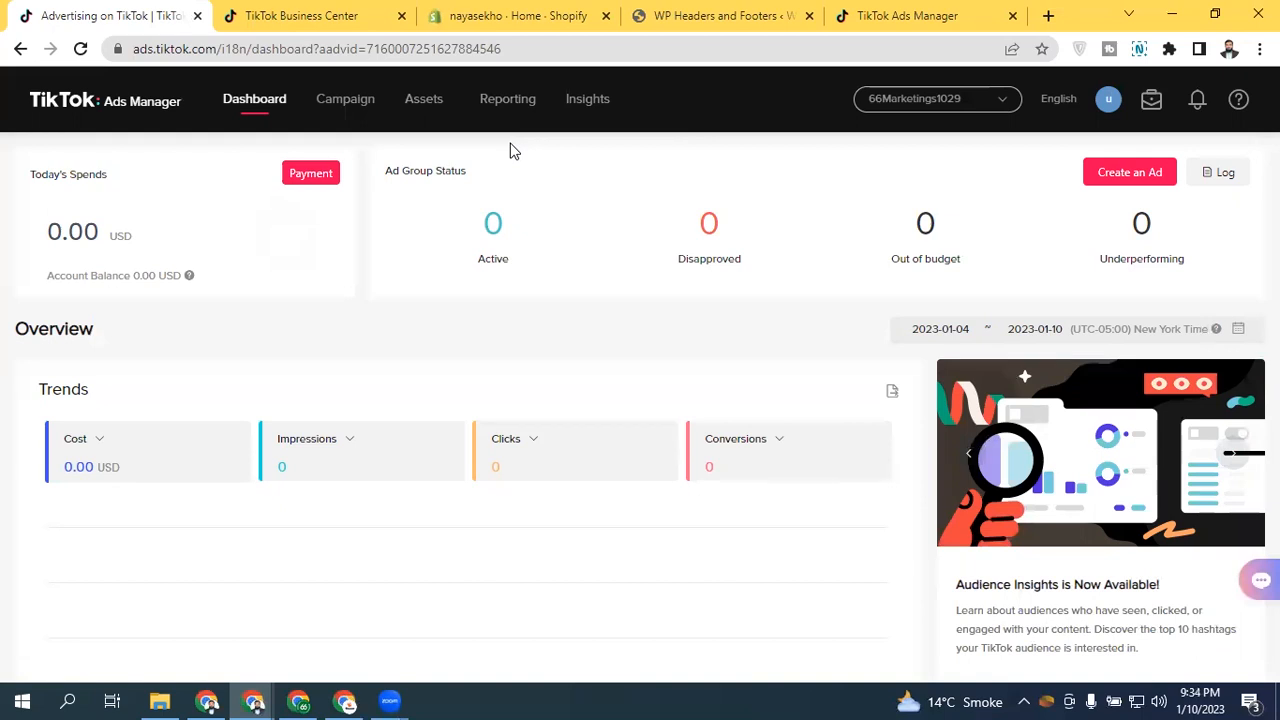
pyautogui.moveTo(420, 112)
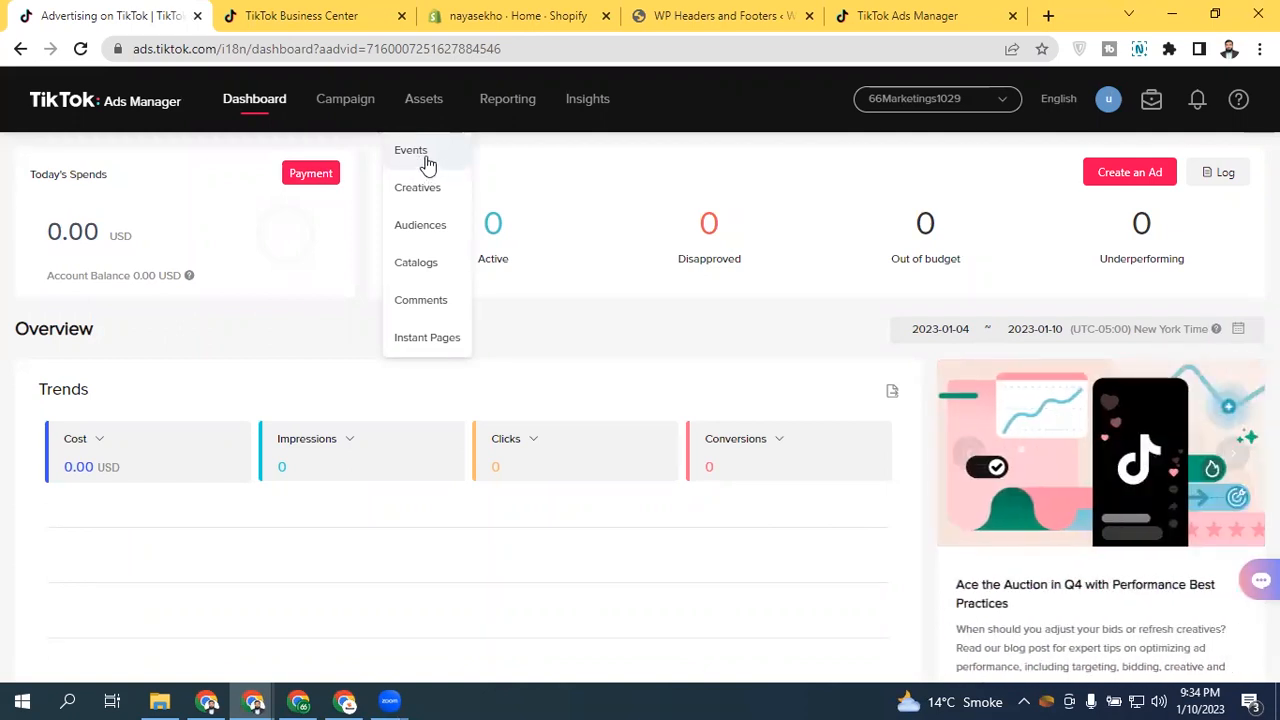
pyautogui.click(429, 163)
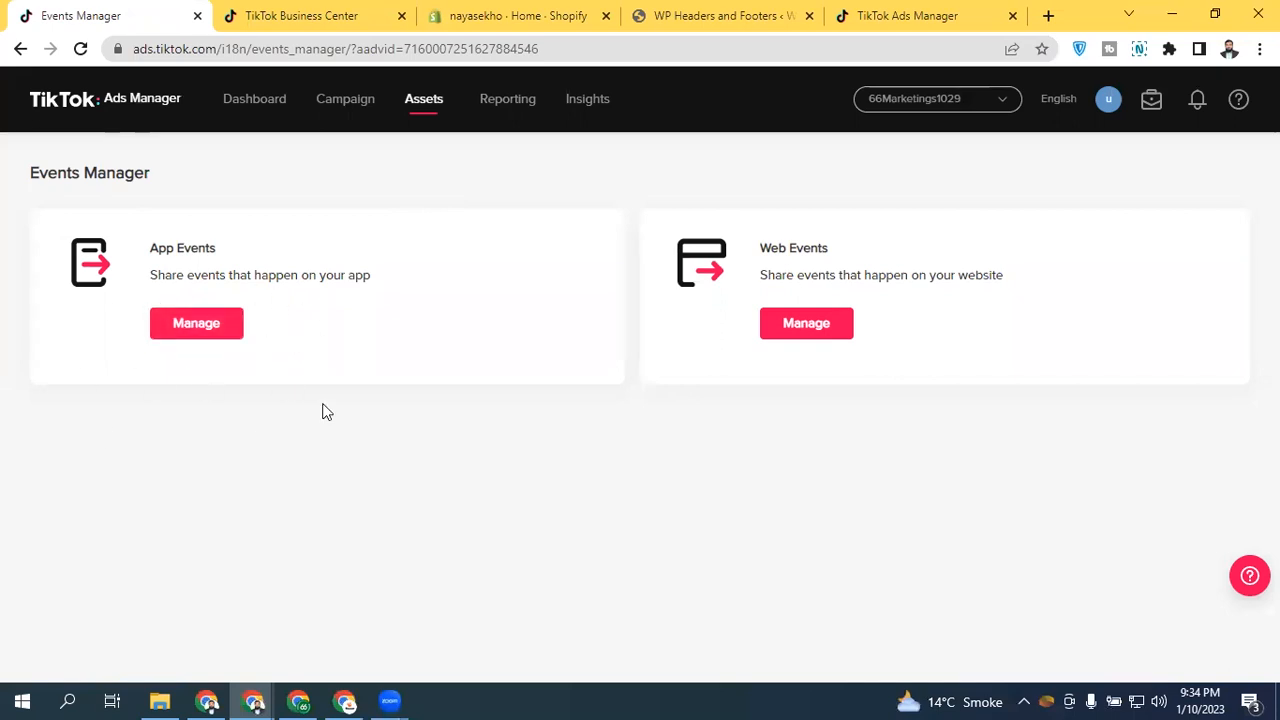
pyautogui.click(812, 330)
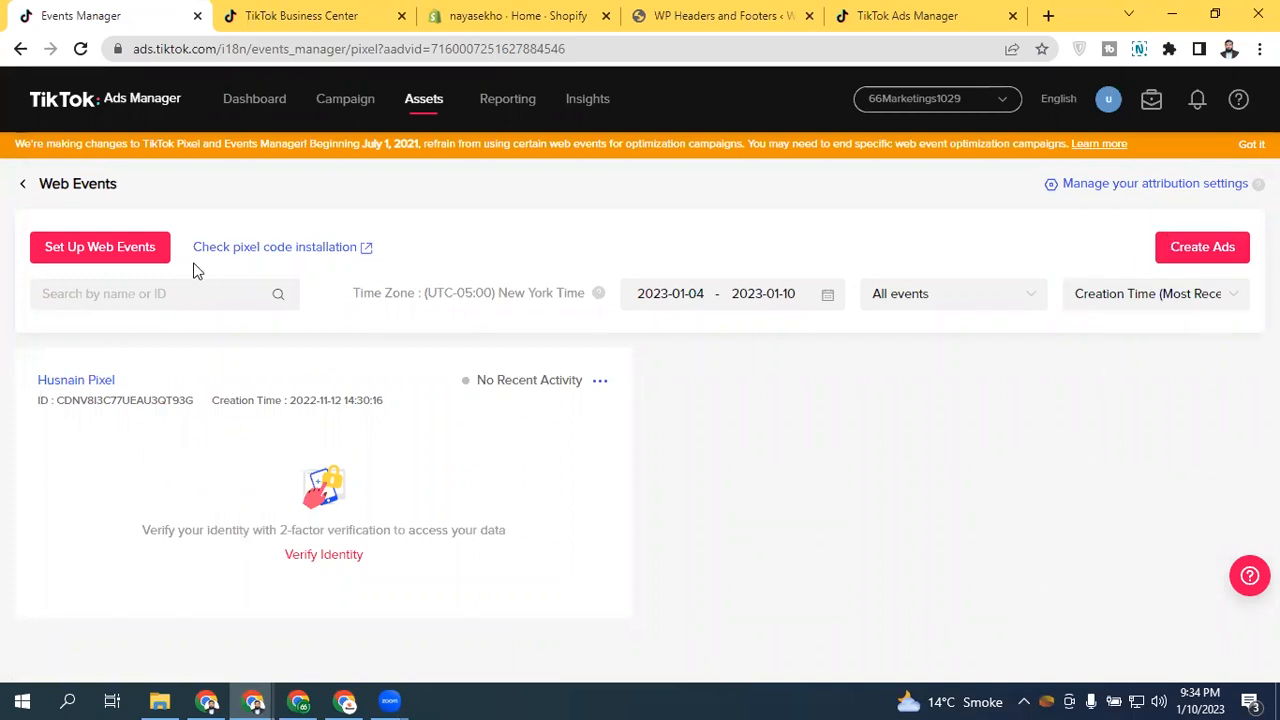
# - Start setting up web events with the TikTok Pixel connection method and the pixel name "Nayasekho Pixel"
pyautogui.click(67, 252)
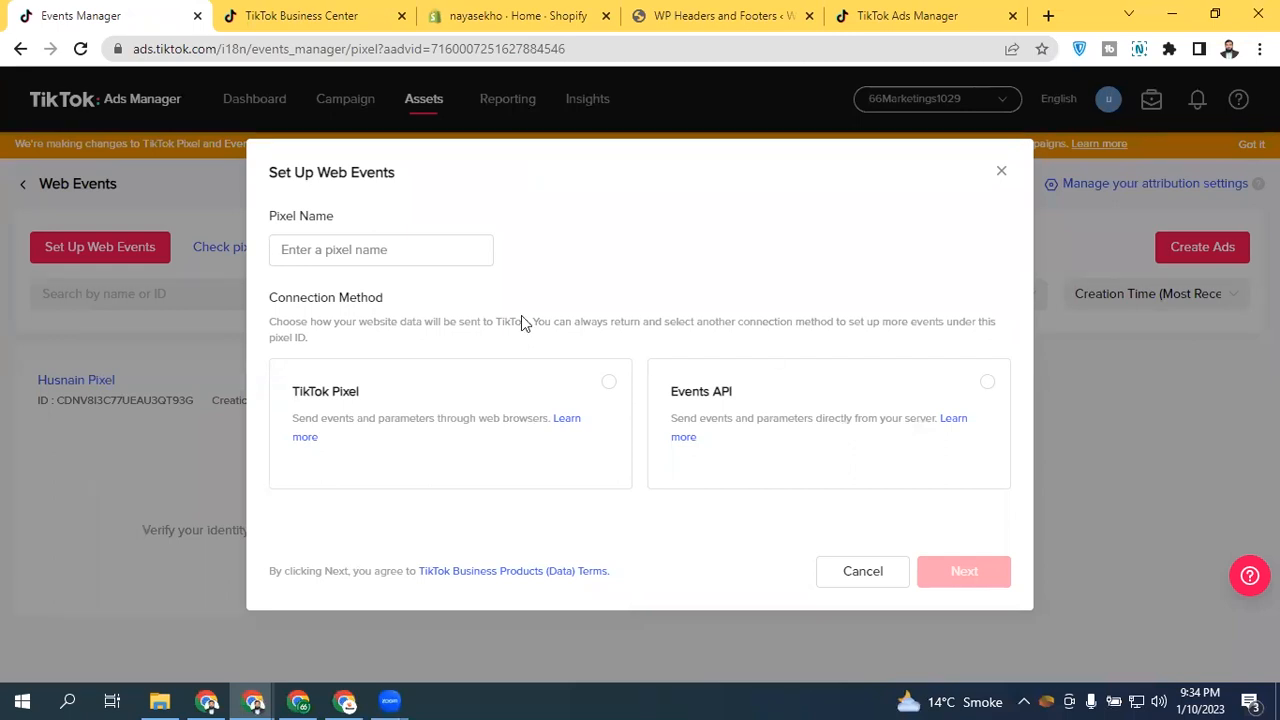
pyautogui.click(406, 389)
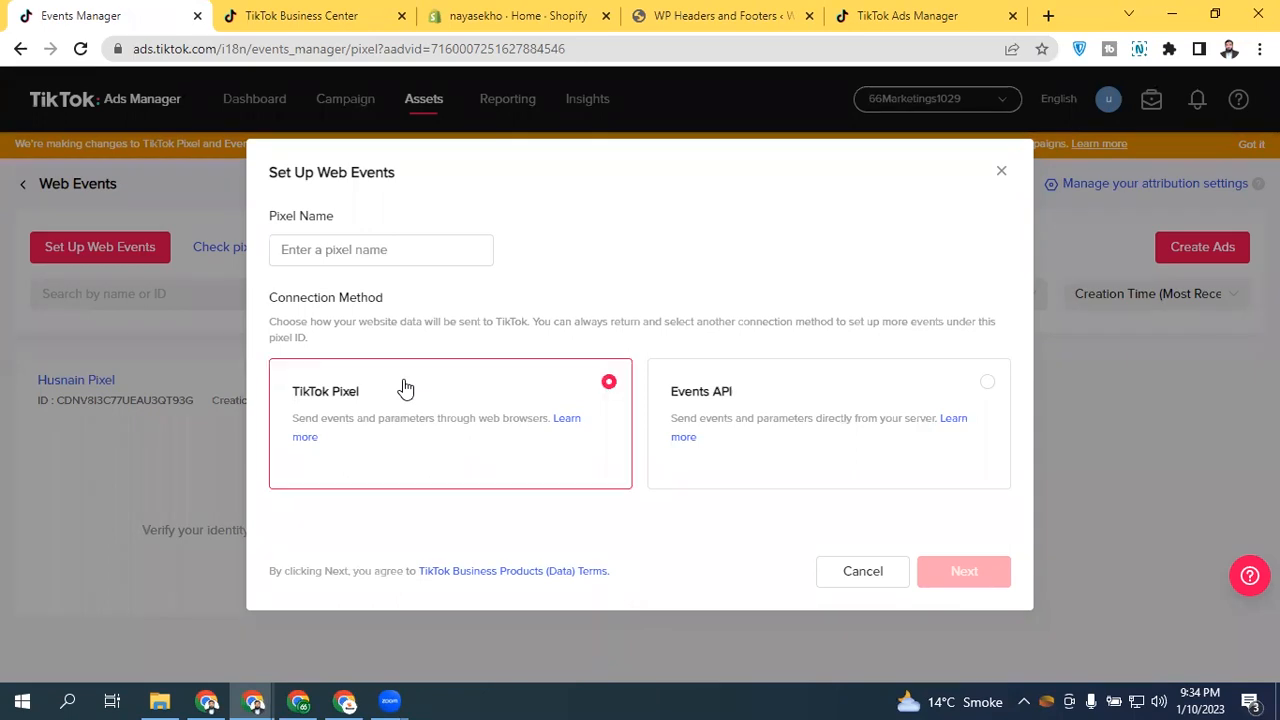
pyautogui.click(346, 249)
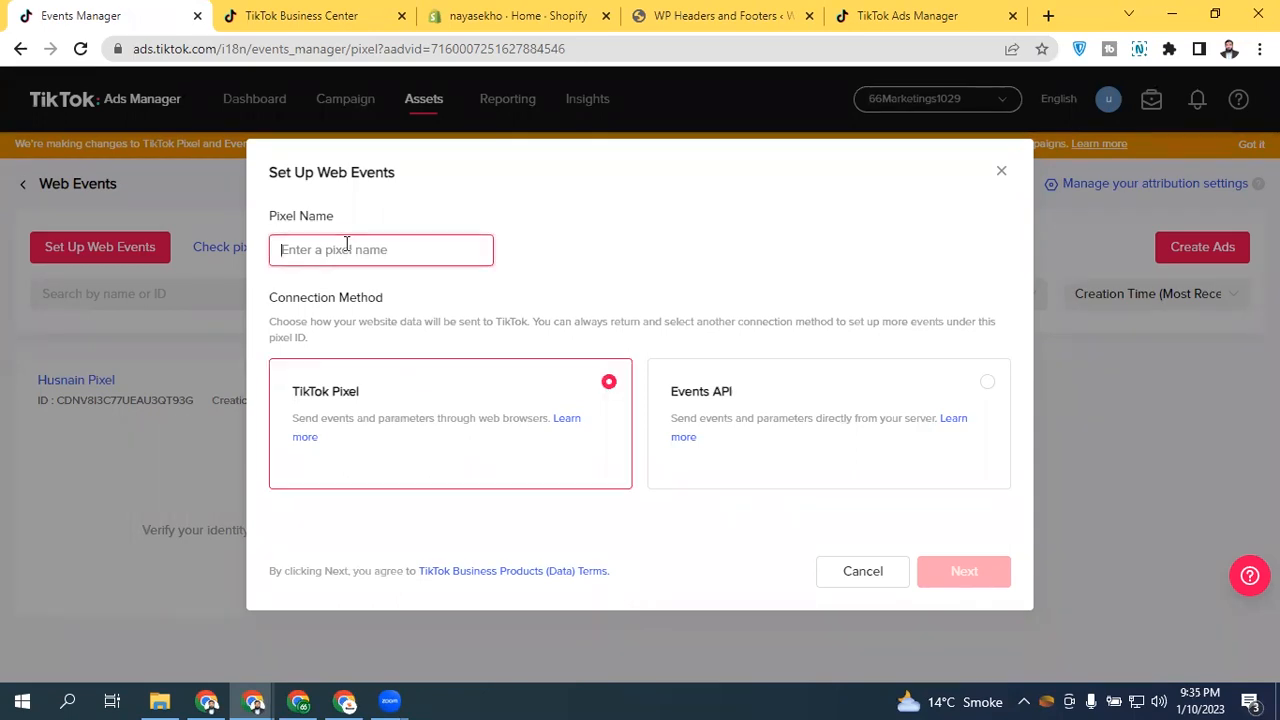
pyautogui.write('Nay')
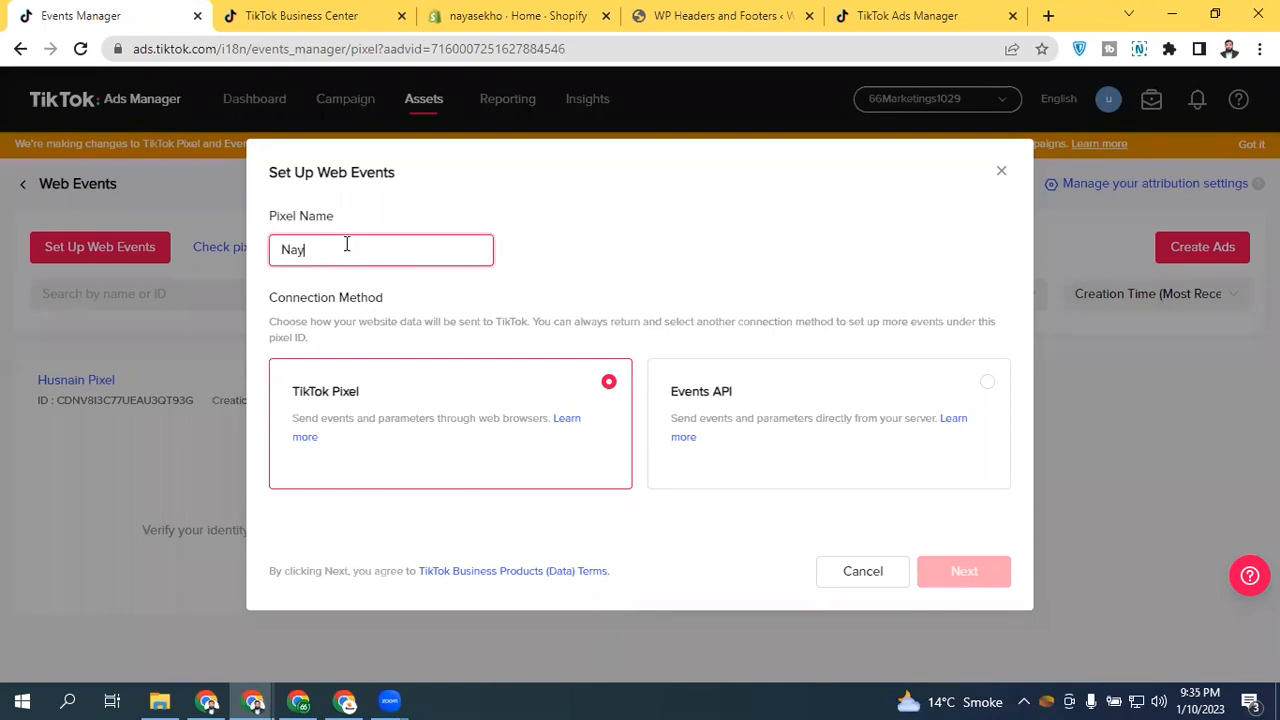
pyautogui.write('asekho Pixel')
pyautogui.click(648, 266)
pyautogui.click(963, 572)
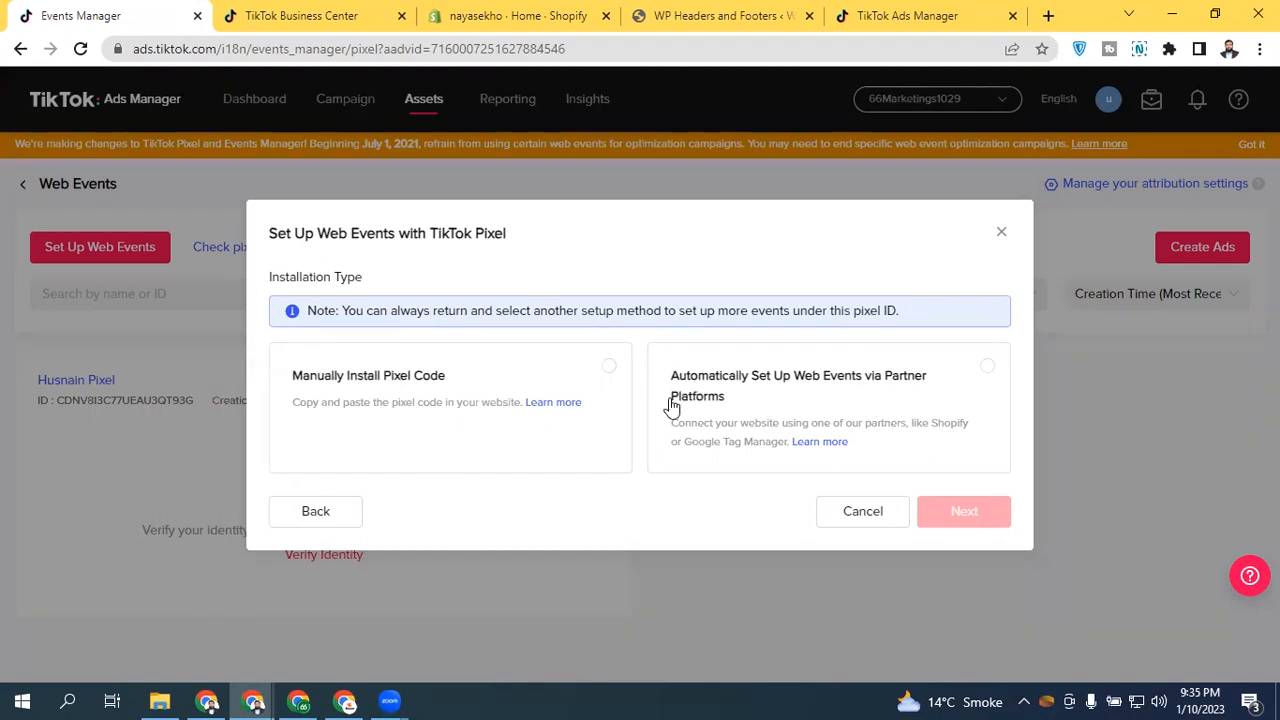
# - Create the pixel with manual pixel code installation and Event Builder as the event setup method
pyautogui.click(380, 410)
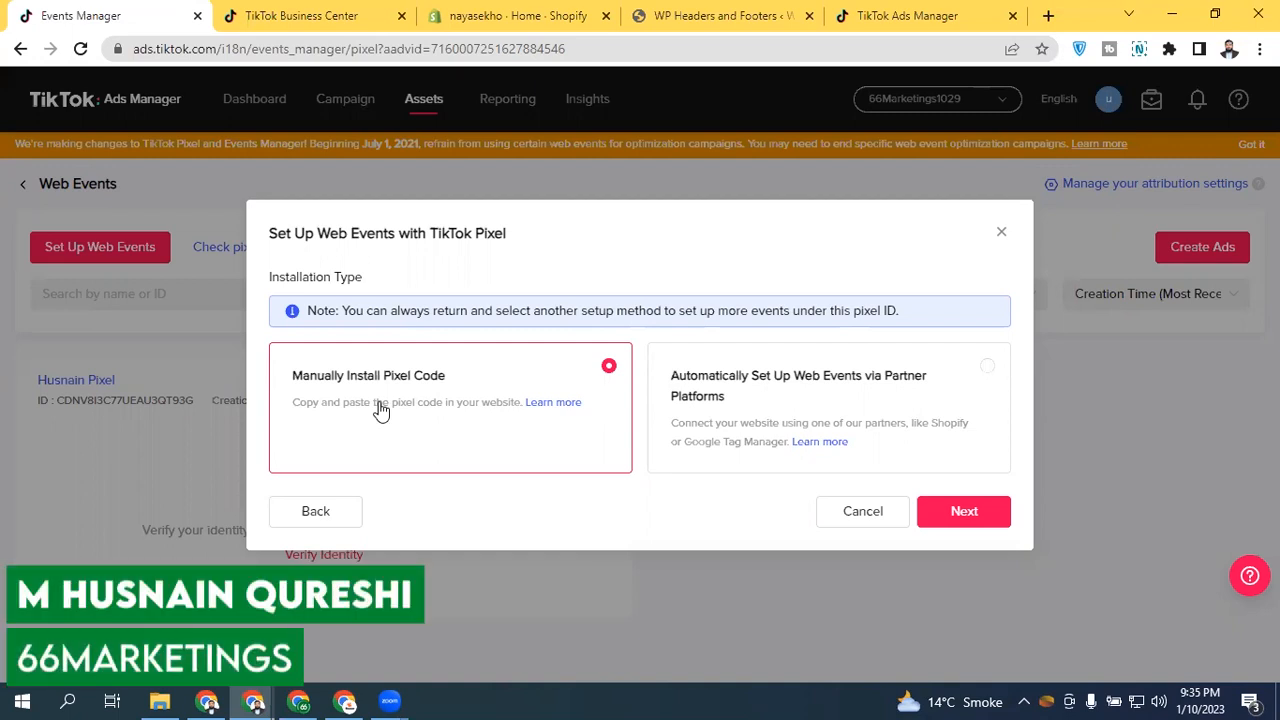
pyautogui.click(966, 513)
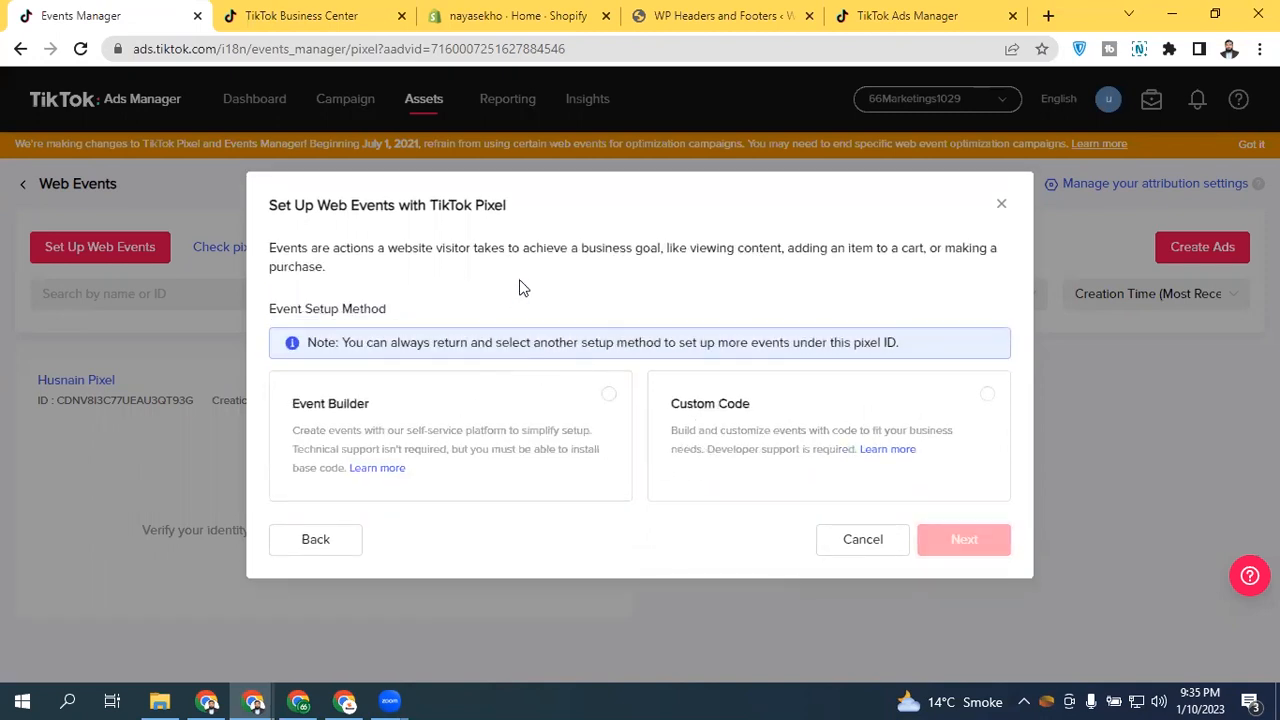
pyautogui.click(518, 418)
pyautogui.click(831, 398)
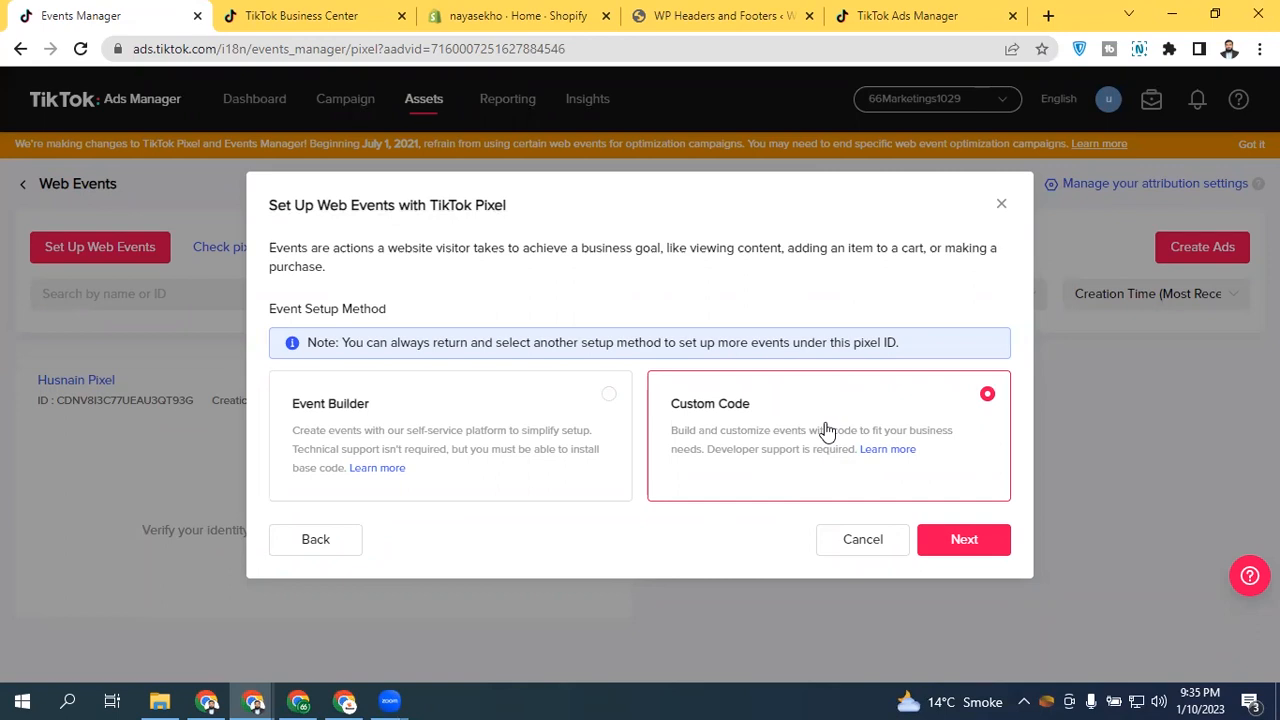
pyautogui.click(501, 414)
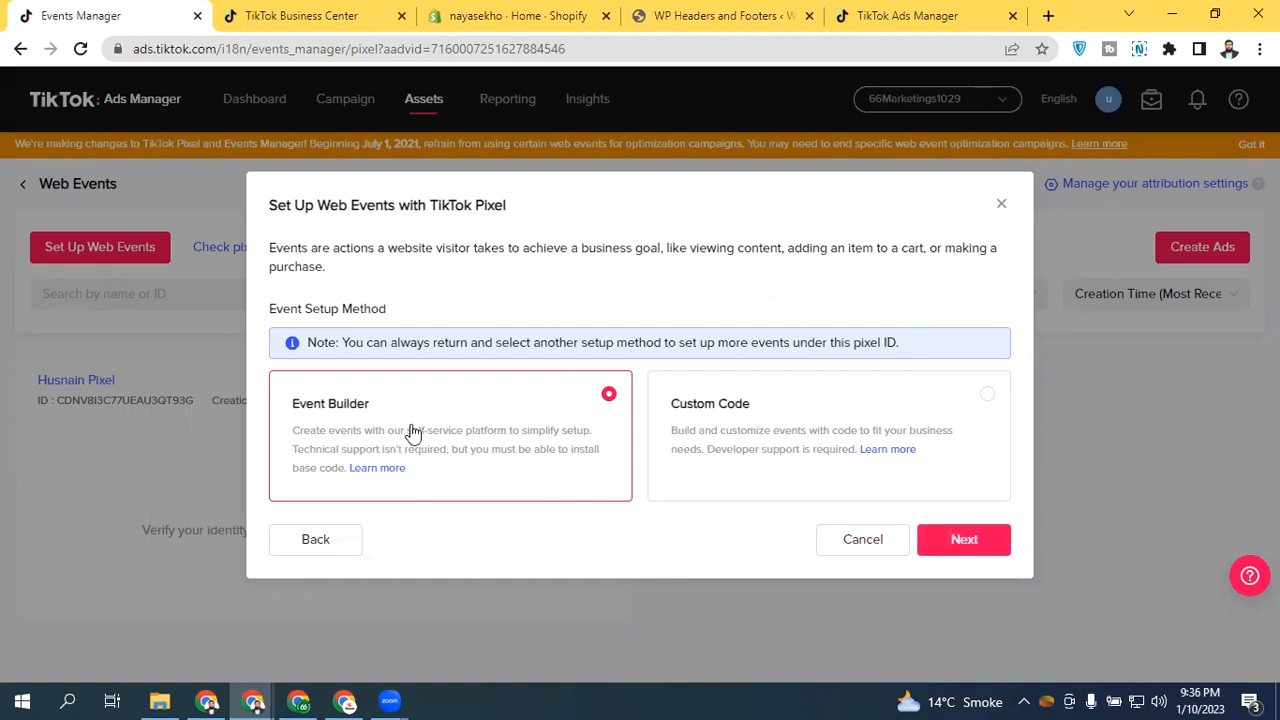
pyautogui.click(985, 548)
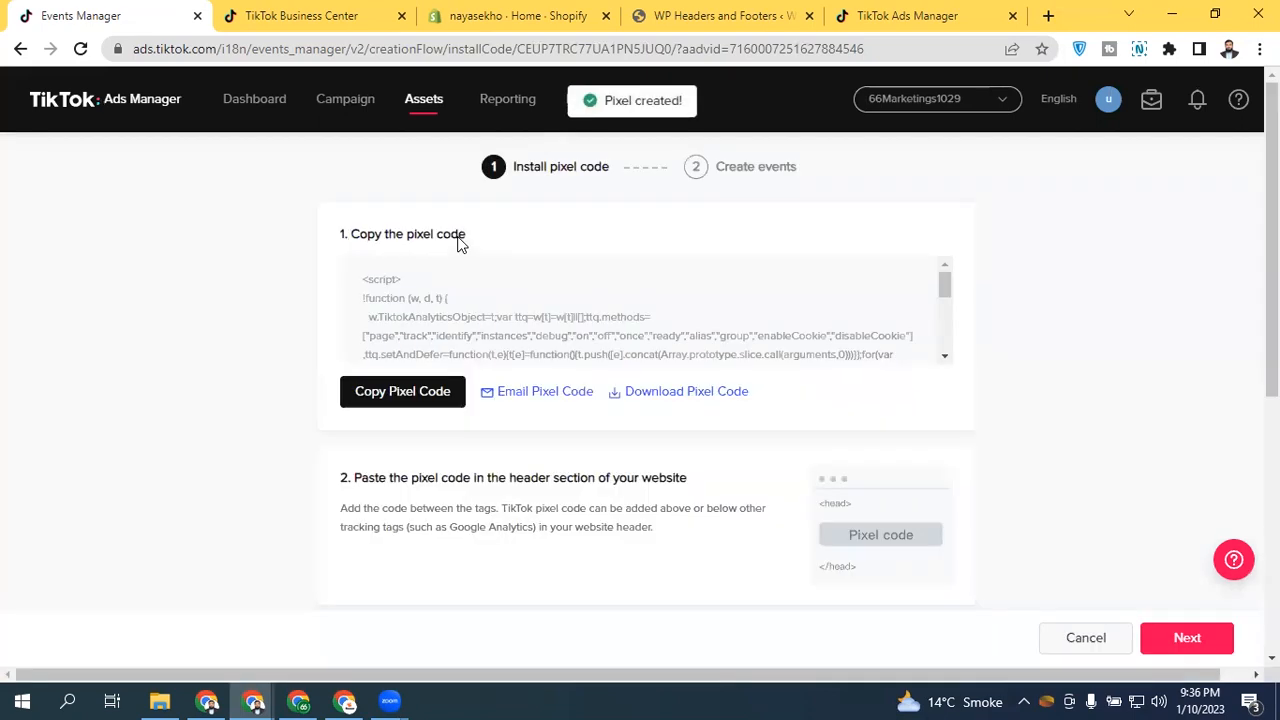
# - Copy the new pixel's code to the clipboard
pyautogui.moveTo(420, 363)
pyautogui.click(624, 312)
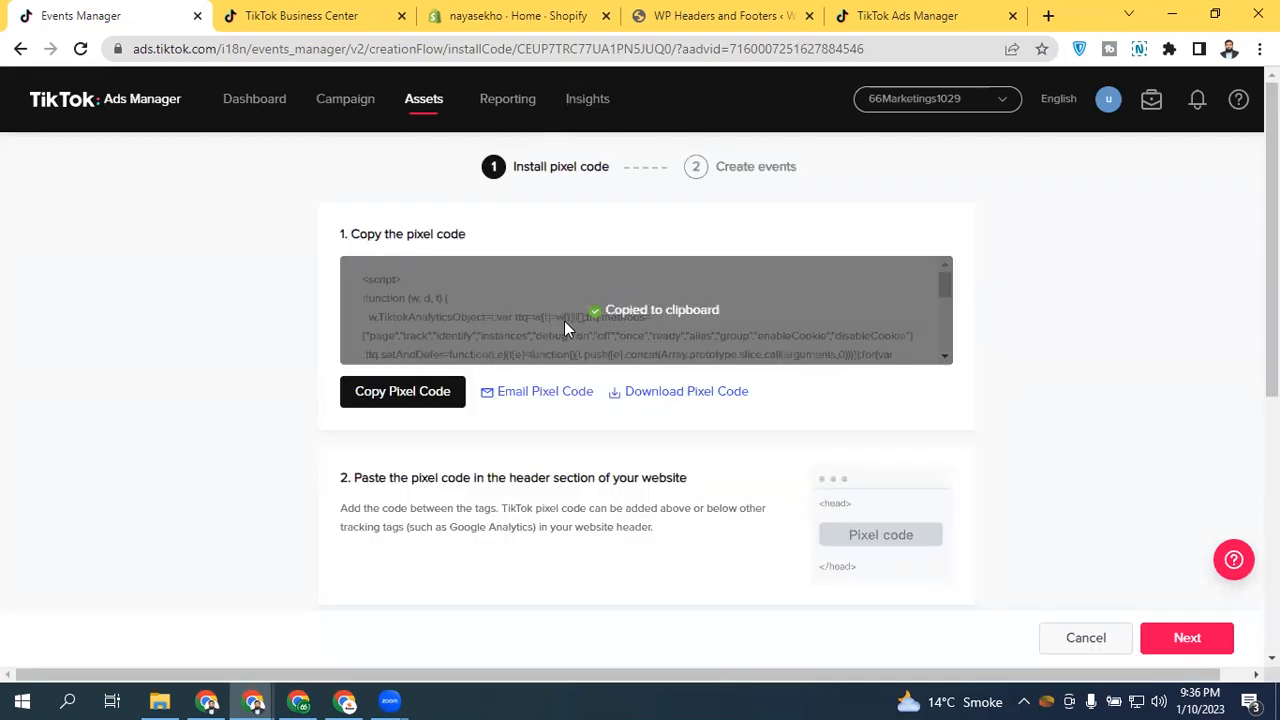
pyautogui.click(398, 406)
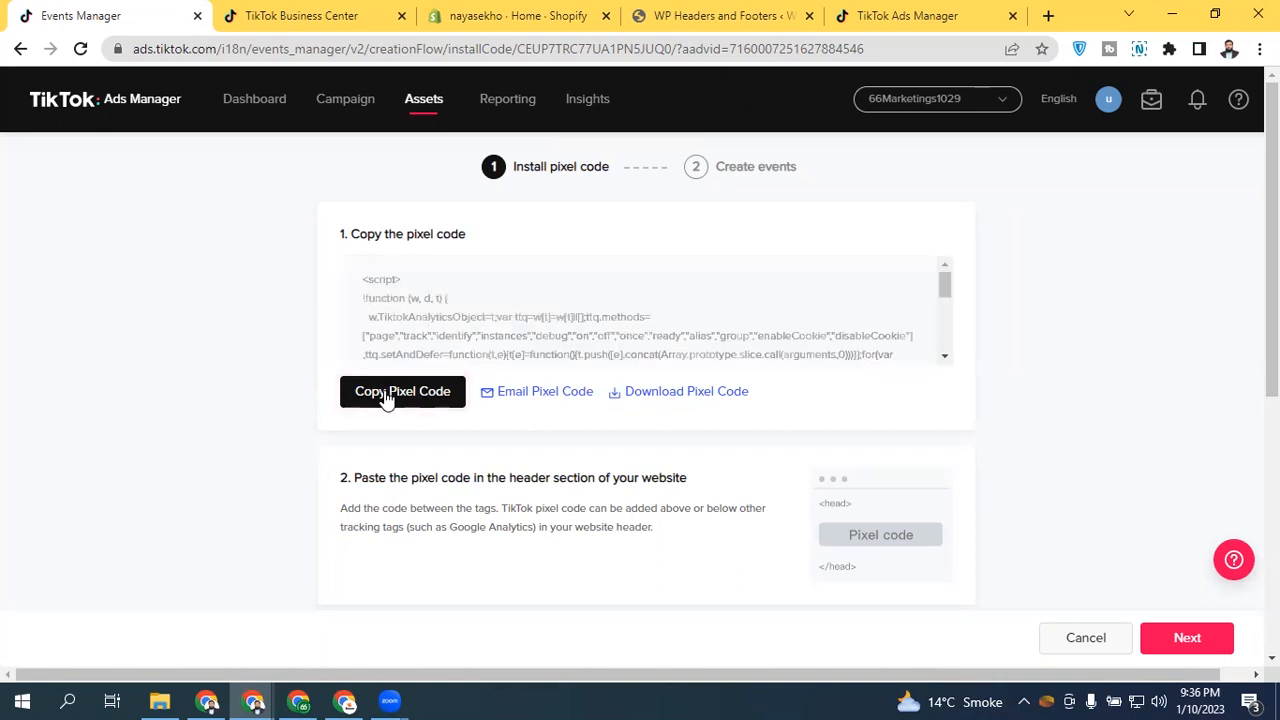
# - Enable Automatic Advanced Matching for the new pixel
pyautogui.scroll(-3, 386, 396)
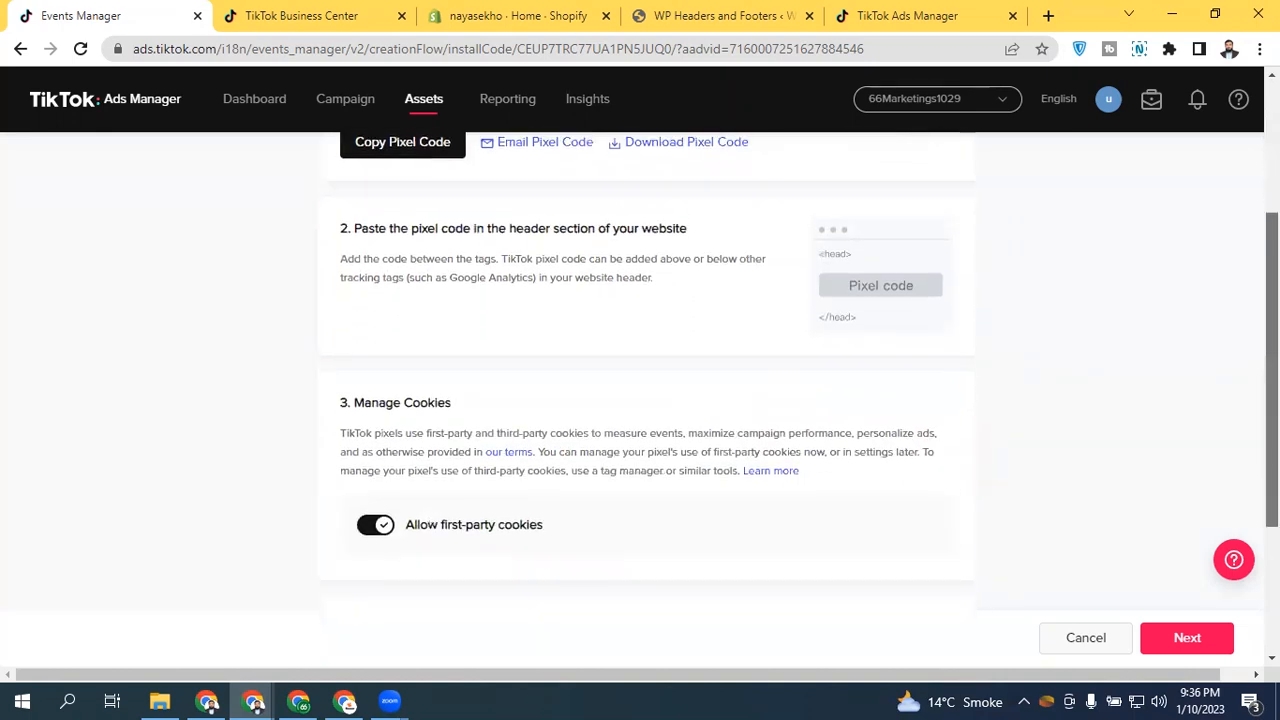
pyautogui.scroll(1, 646, 400)
pyautogui.scroll(-3, 646, 400)
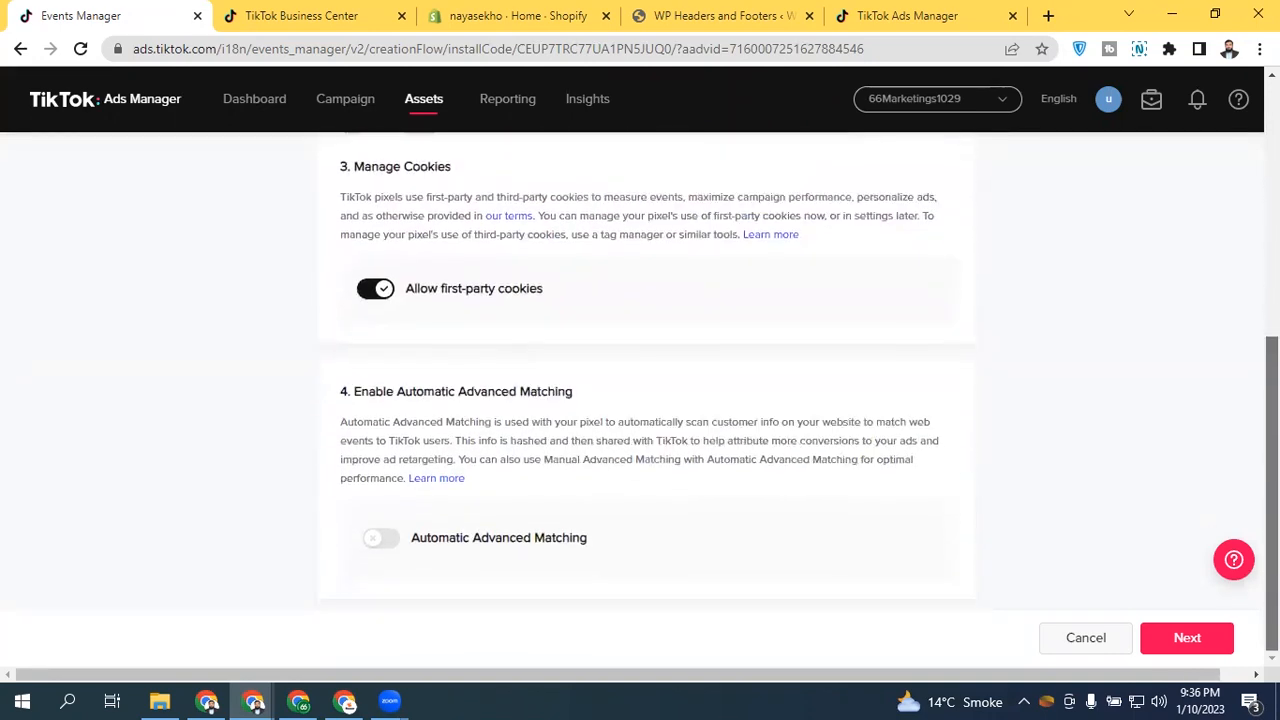
pyautogui.click(384, 540)
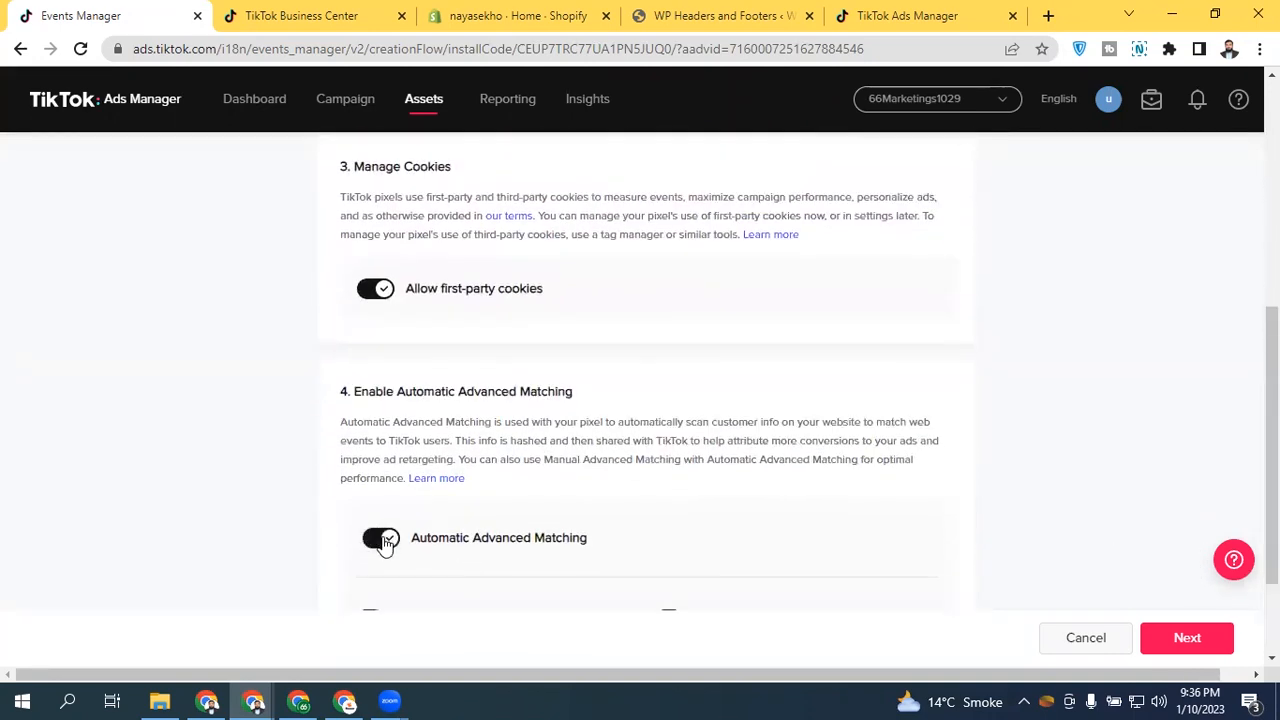
pyautogui.scroll(-2, 1239, 404)
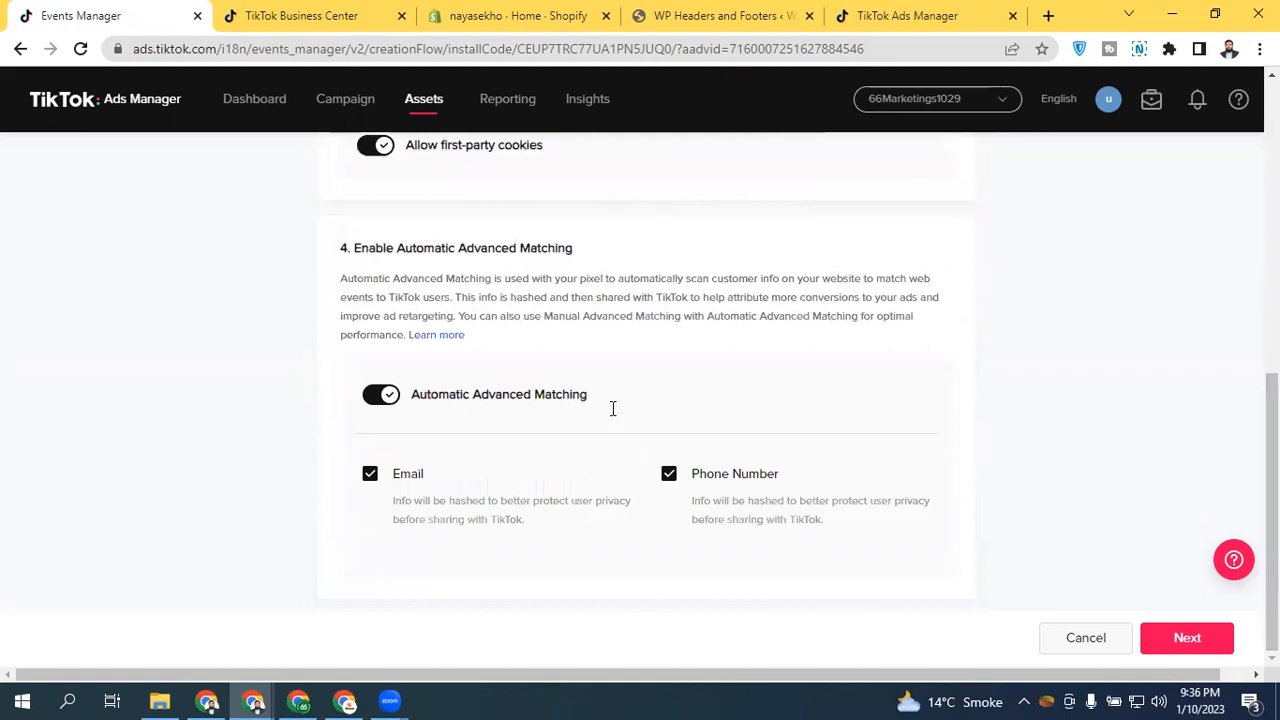
pyautogui.moveTo(1272, 483); pyautogui.dragTo(1272, 199)
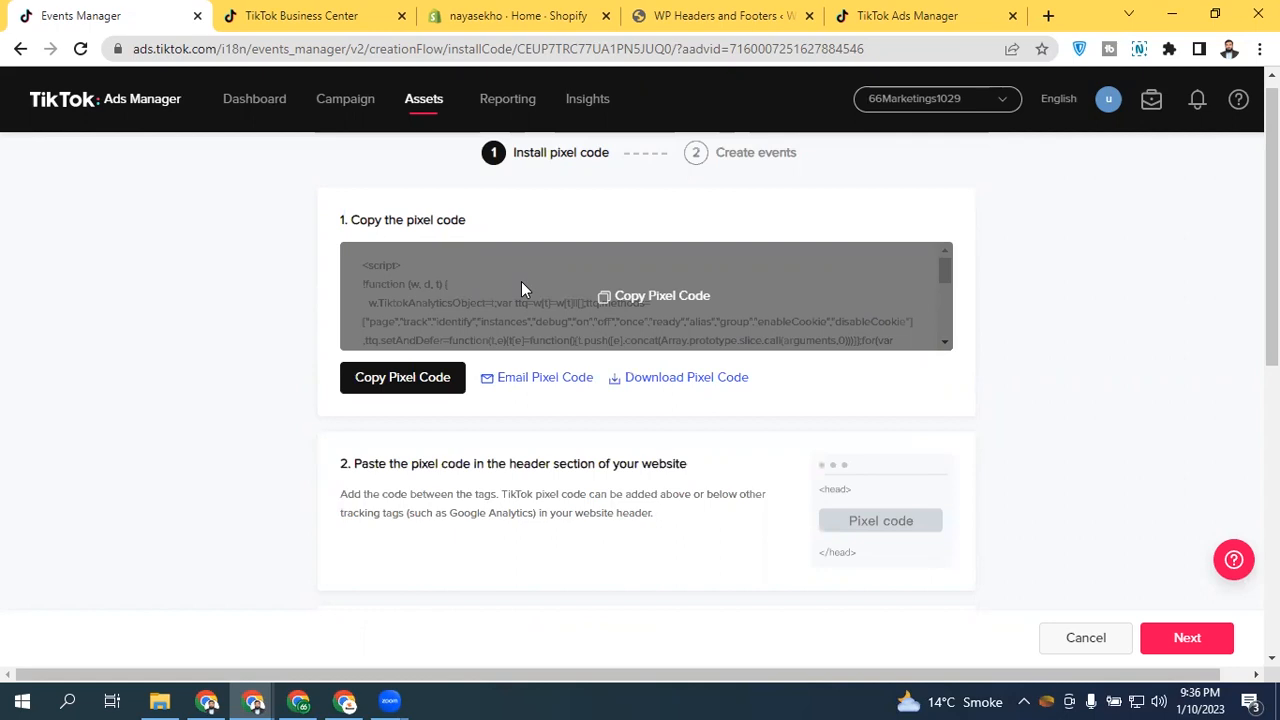
# - Switch to the Shopify store admin and open the current Dawn theme's code for editing
pyautogui.click(505, 14)
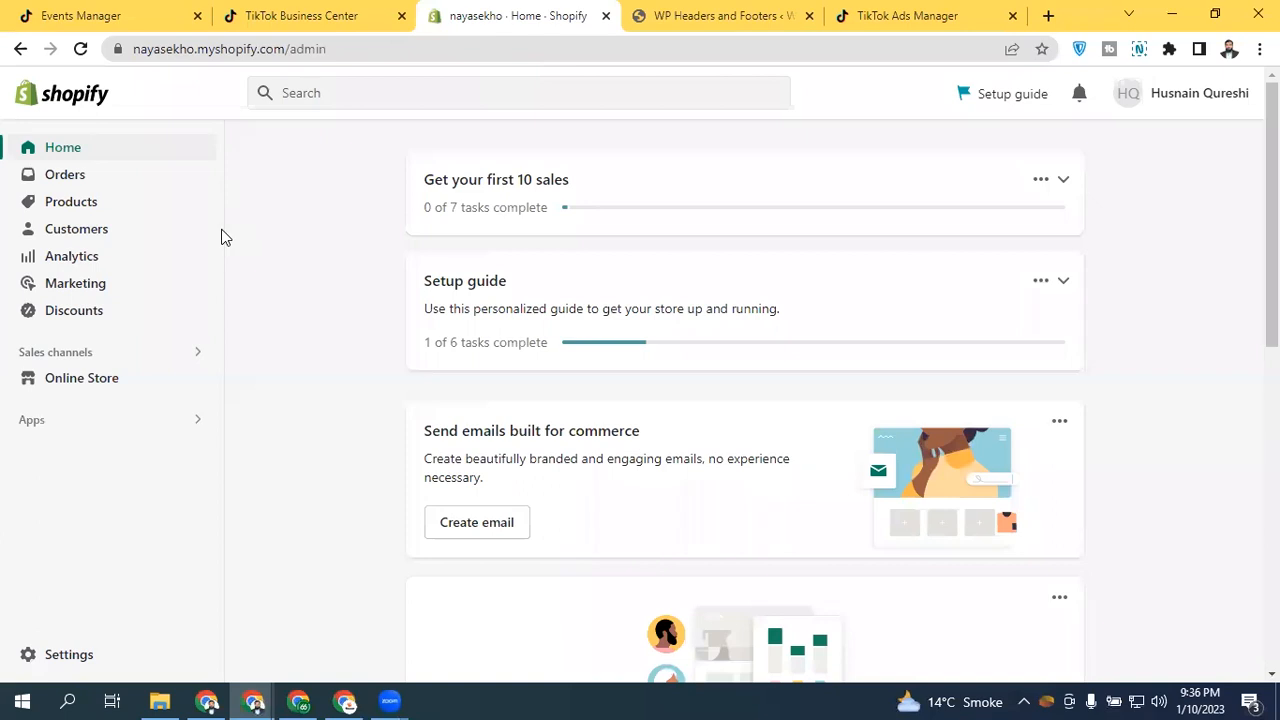
pyautogui.click(98, 379)
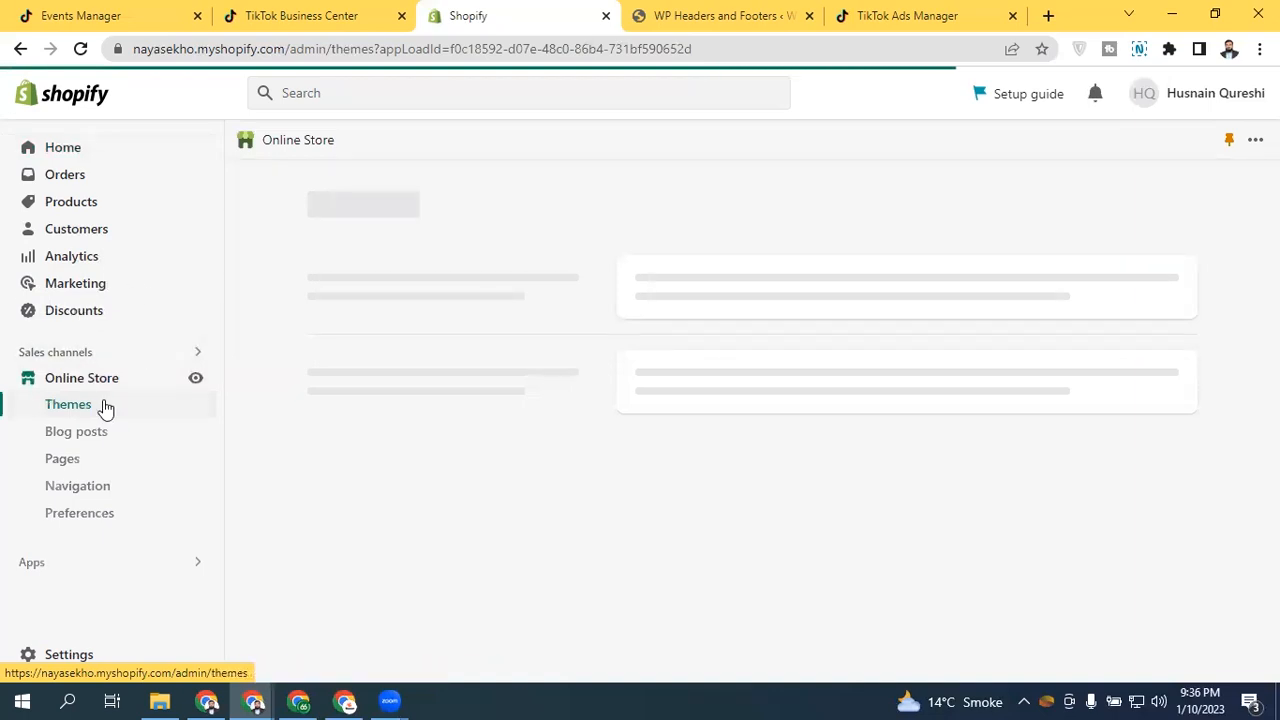
pyautogui.scroll(-4, 1146, 331)
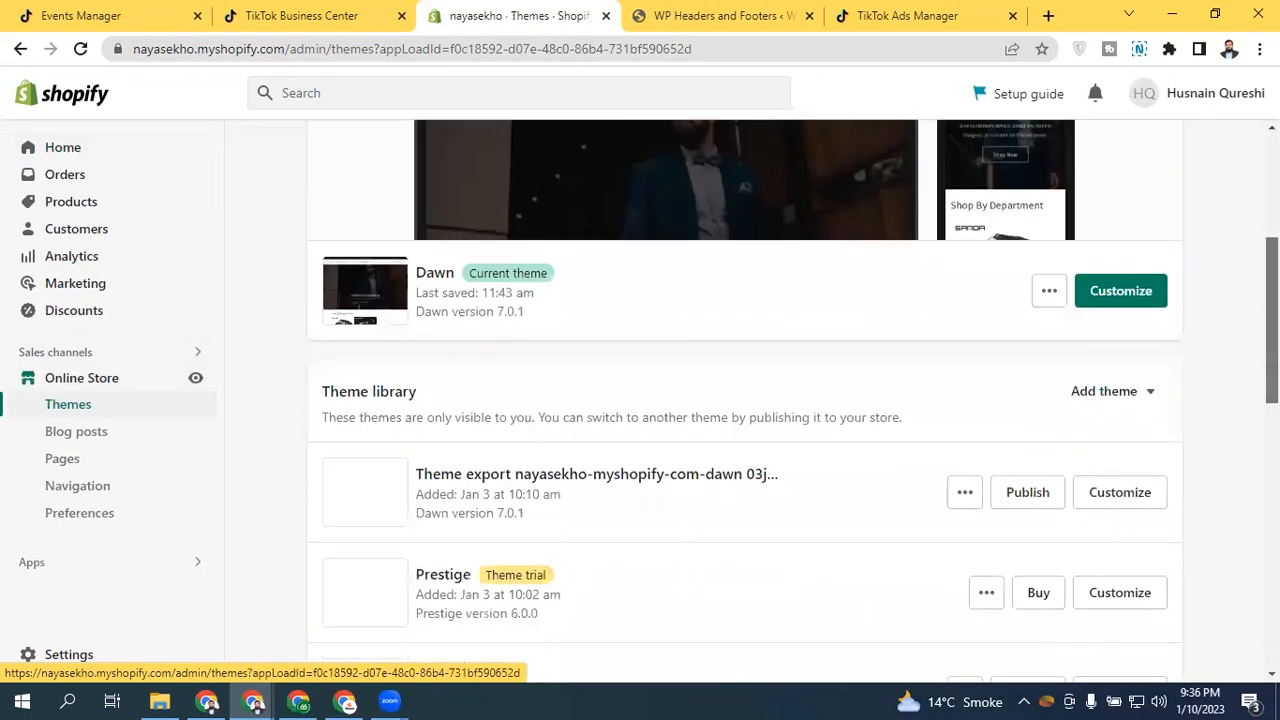
pyautogui.click(1045, 272)
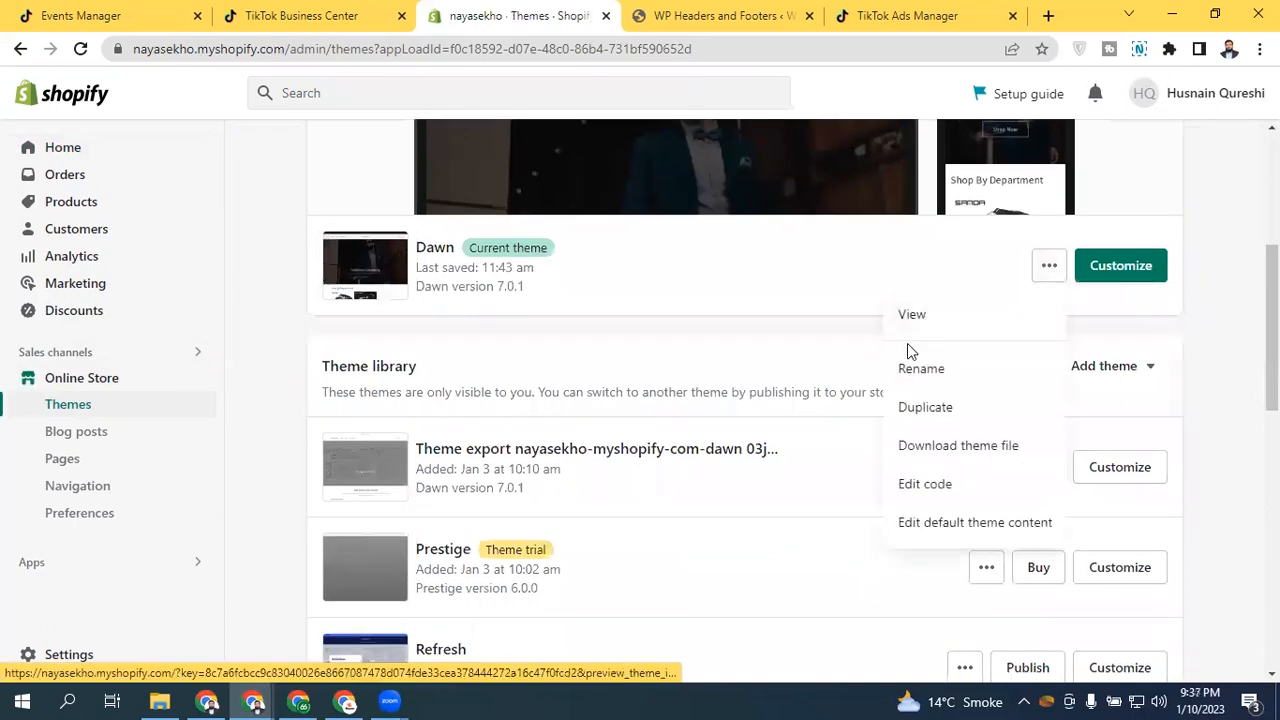
pyautogui.click(953, 486)
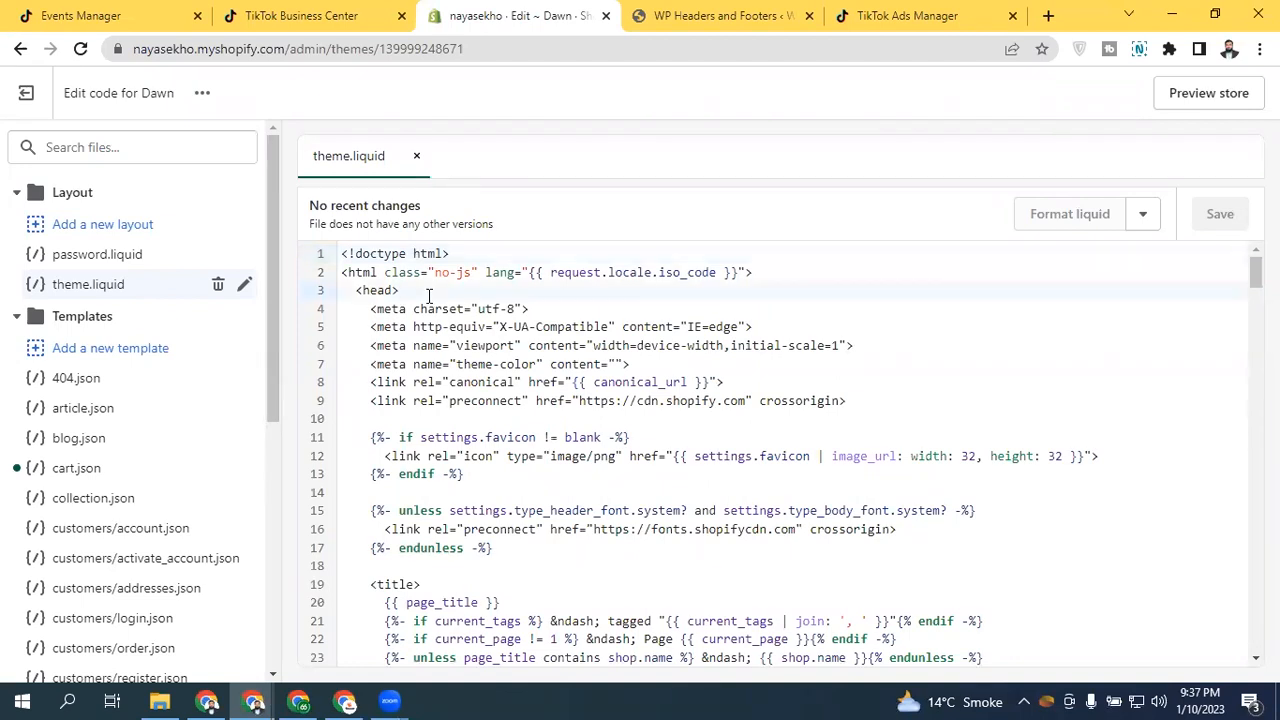
# - Try pasting the copied TikTok pixel code into theme.liquid on a new line just before the closing head tag
pyautogui.moveTo(1255, 272); pyautogui.dragTo(1204, 576)
pyautogui.moveTo(360, 447); pyautogui.dragTo(434, 449)
pyautogui.click(459, 429)
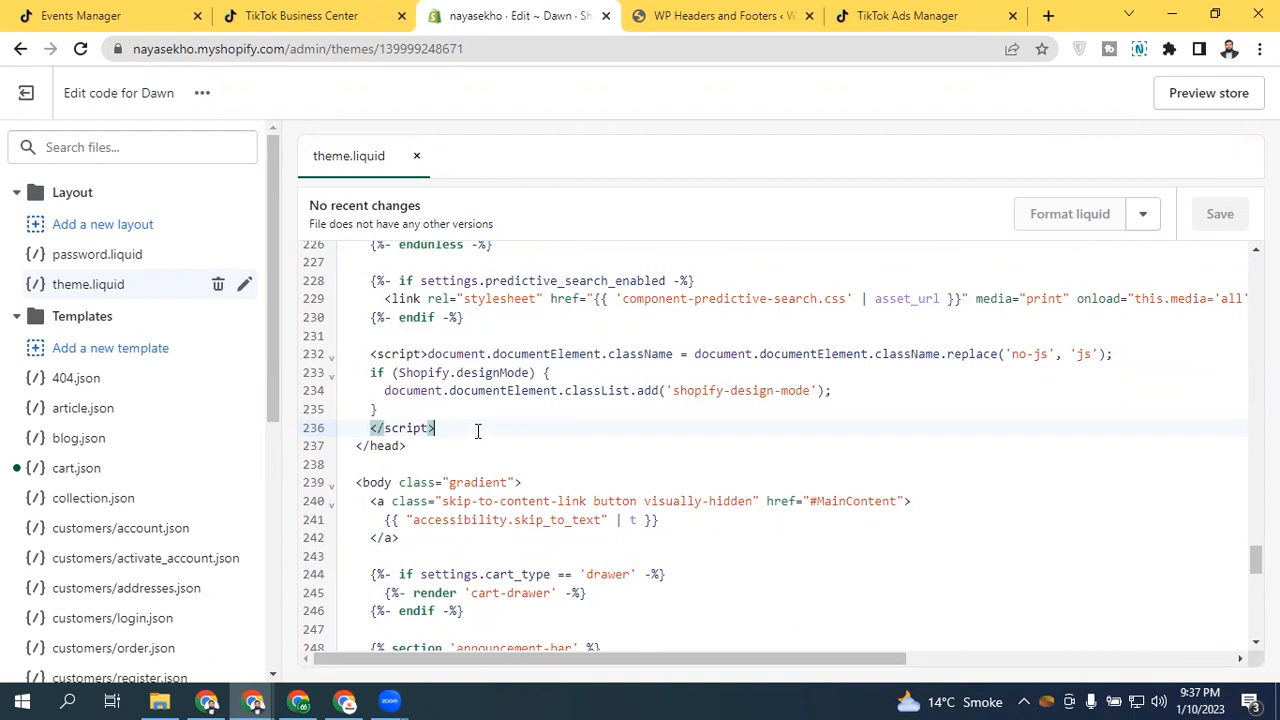
pyautogui.press('Return')
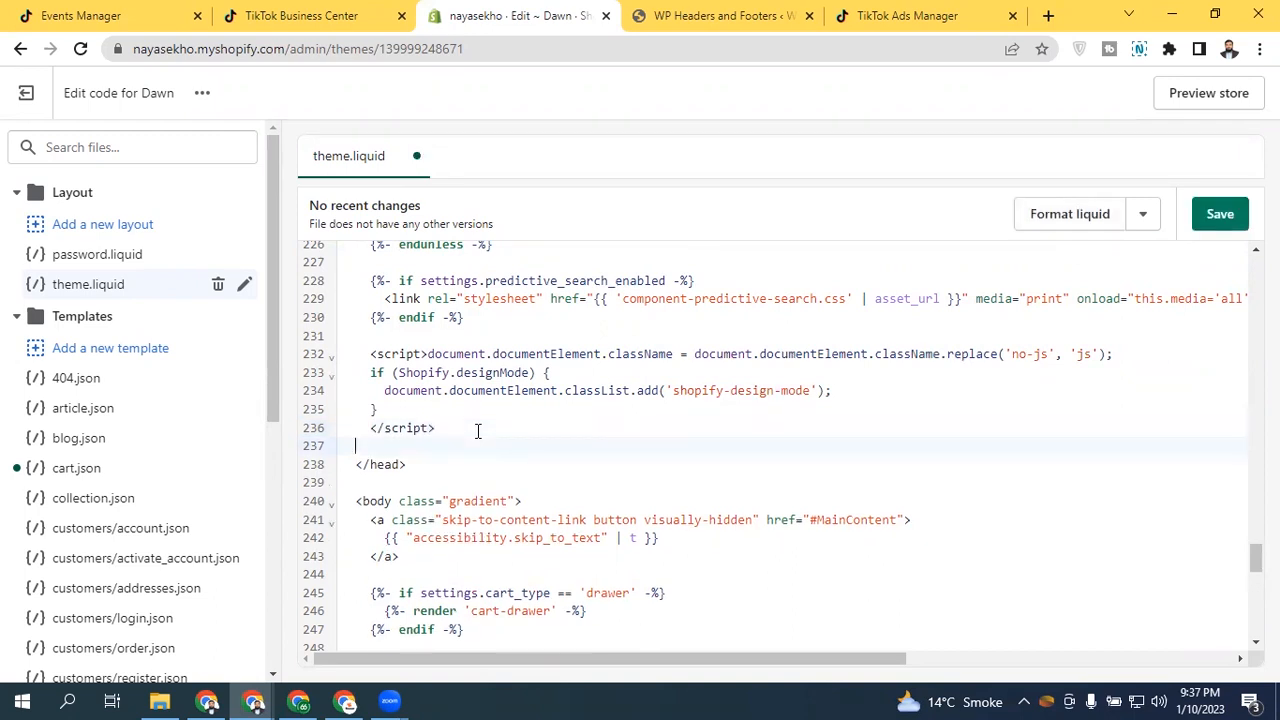
pyautogui.hotkey('ctrl', 'v')
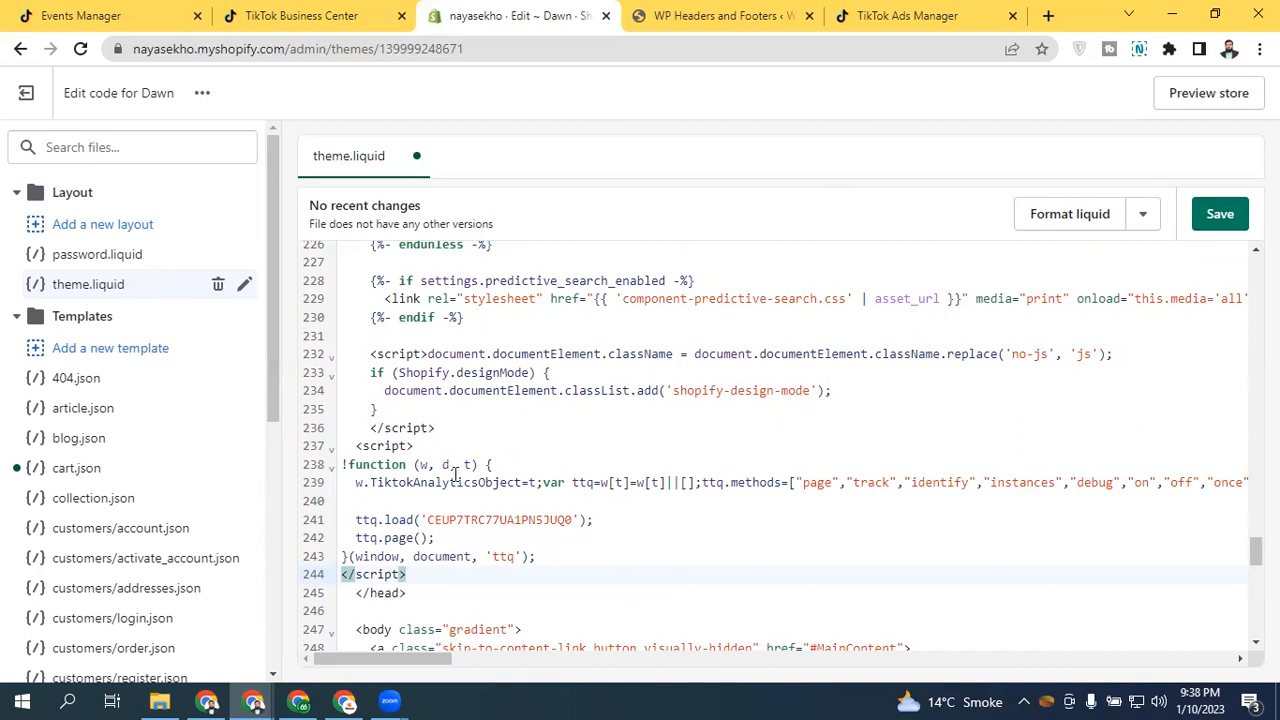
# - Undo the pasted pixel code and the added line in theme.liquid, and return to the store's home page
pyautogui.hotkey('ctrl', 'z')
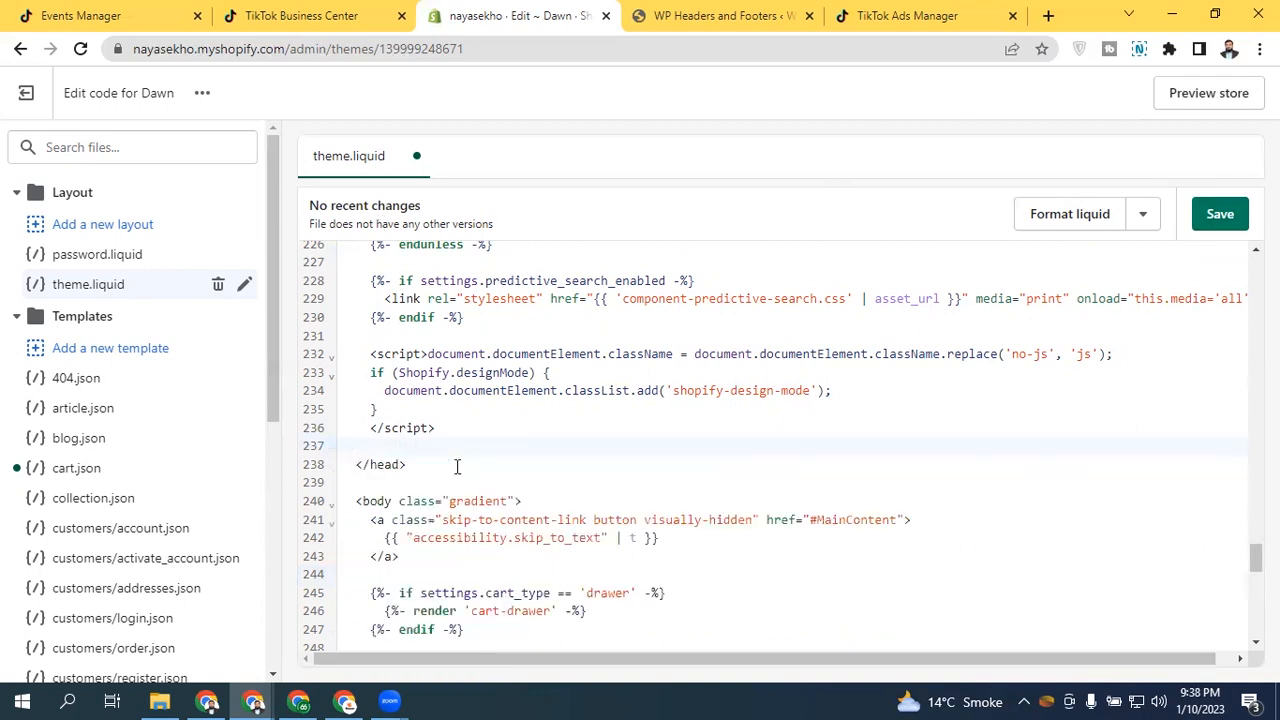
pyautogui.hotkey('ctrl', 'z')
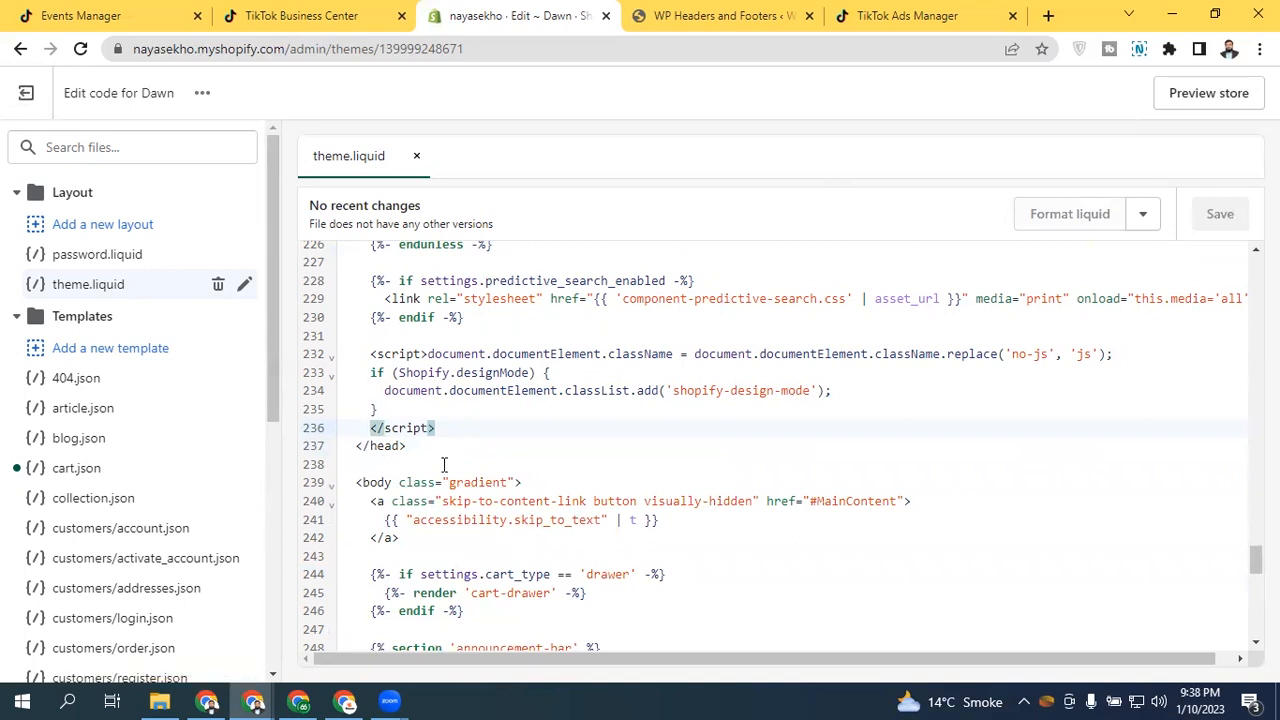
pyautogui.click(25, 92)
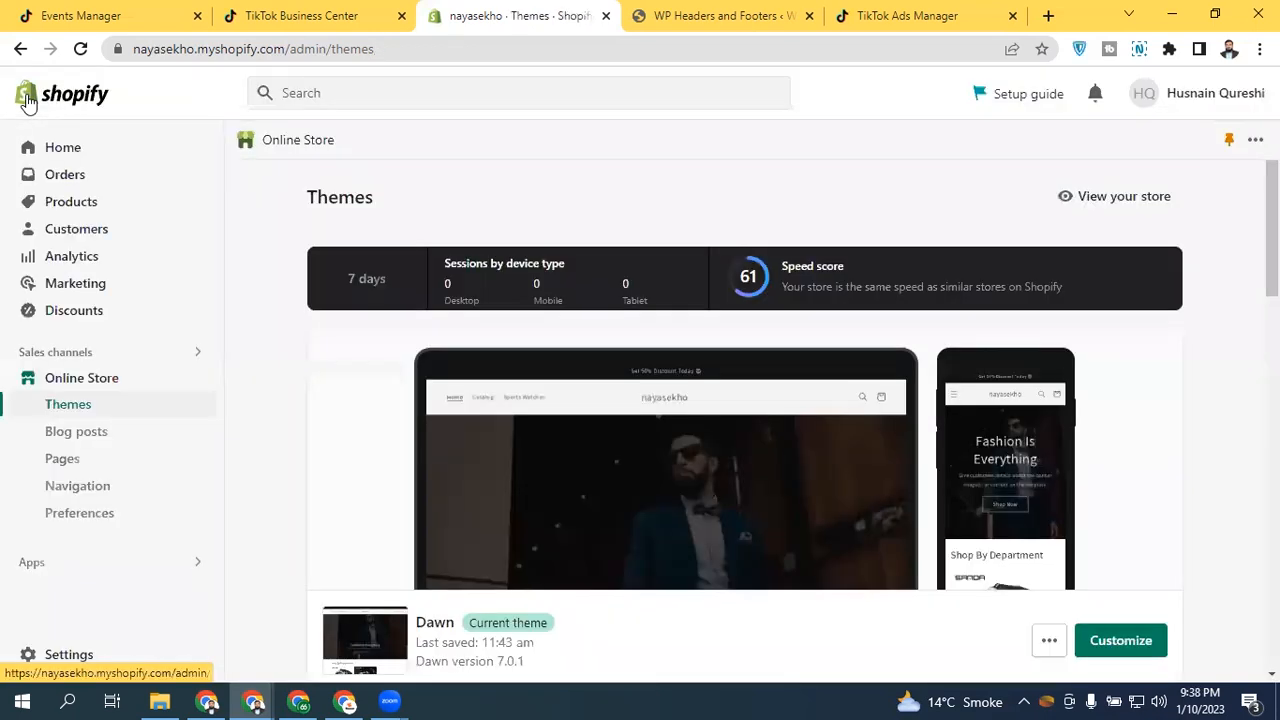
pyautogui.click(72, 146)
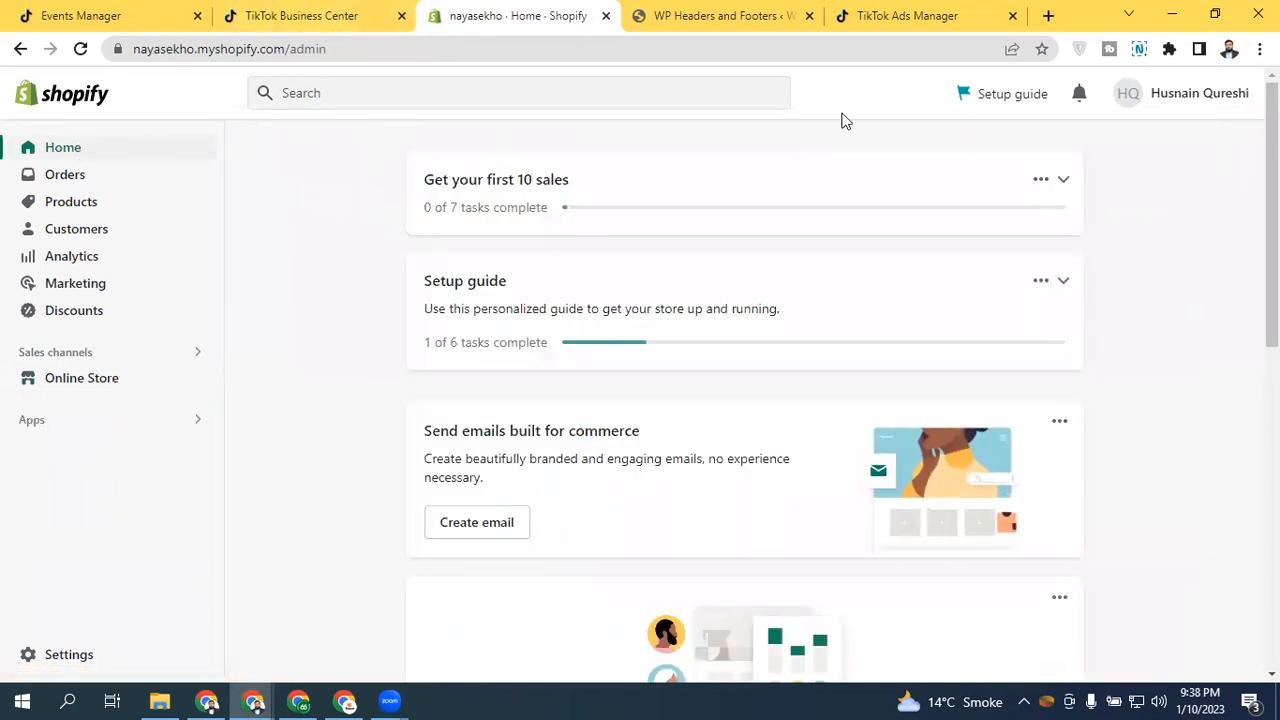
# - Switch to the WordPress site's WP Headers and Footers settings and paste the pixel code into Scripts in Header
pyautogui.click(705, 10)
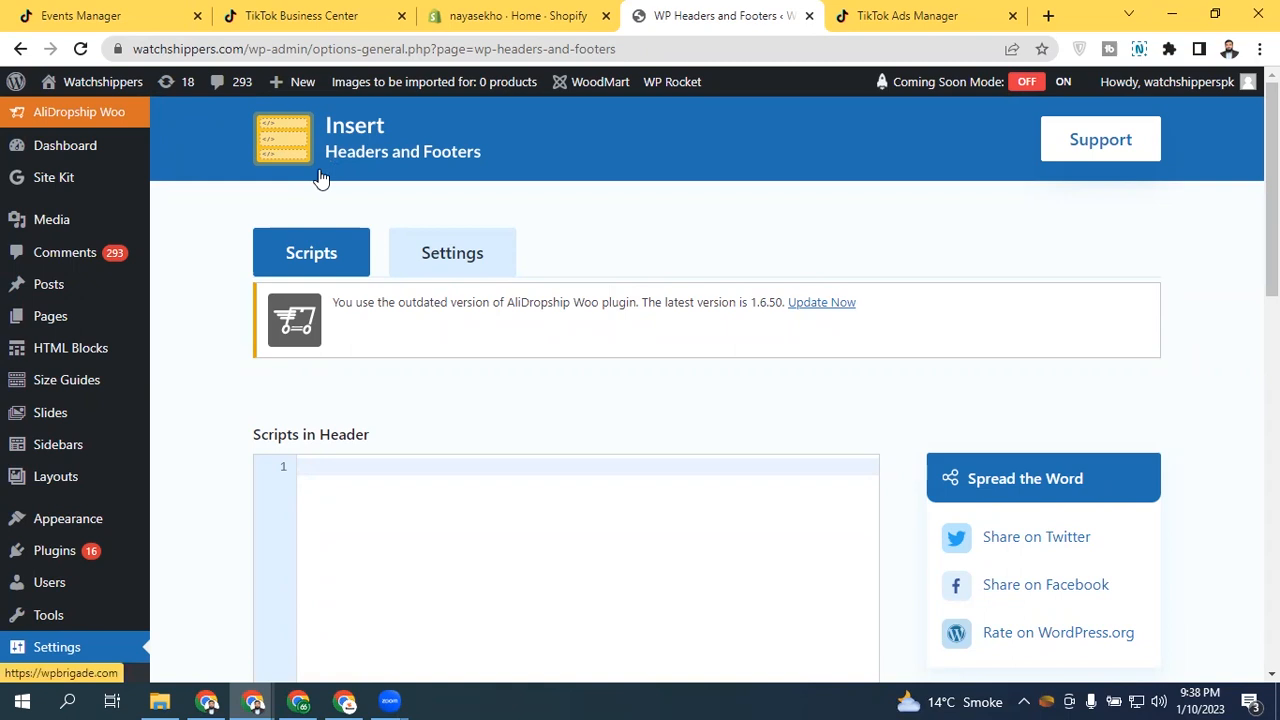
pyautogui.scroll(-1, 1270, 200)
pyautogui.scroll(-2, 640, 390)
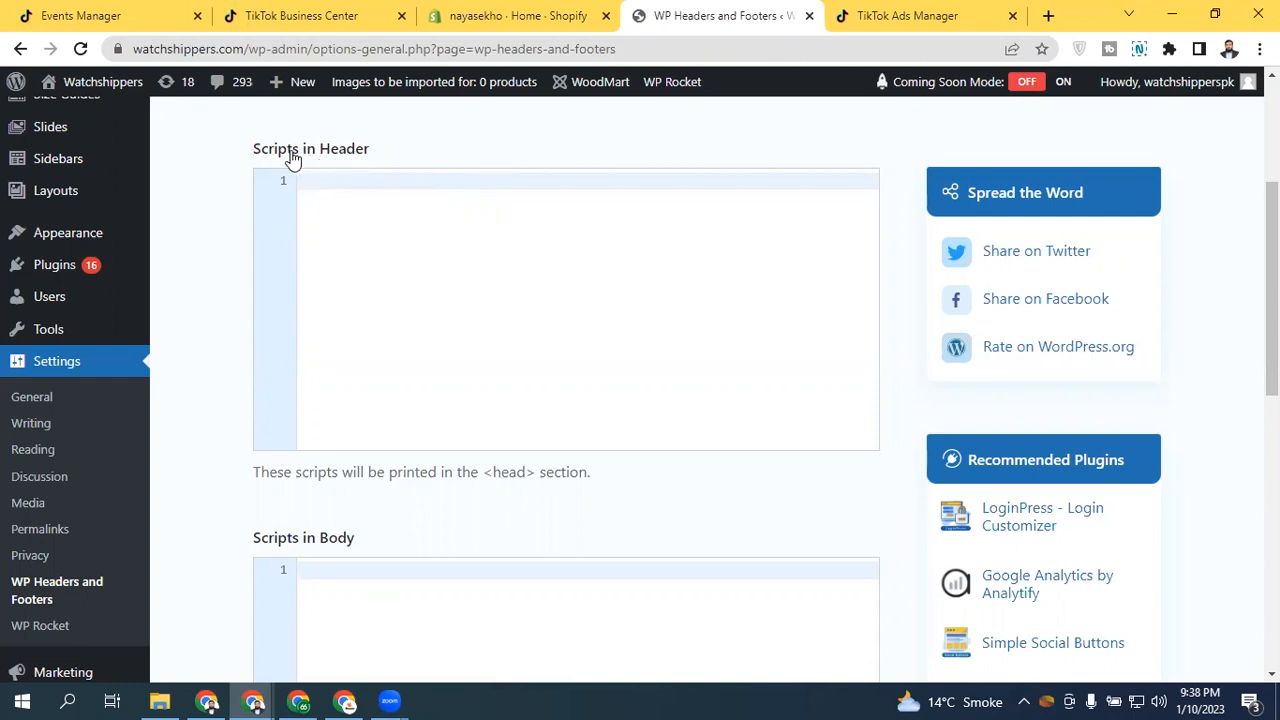
pyautogui.rightClick(351, 183)
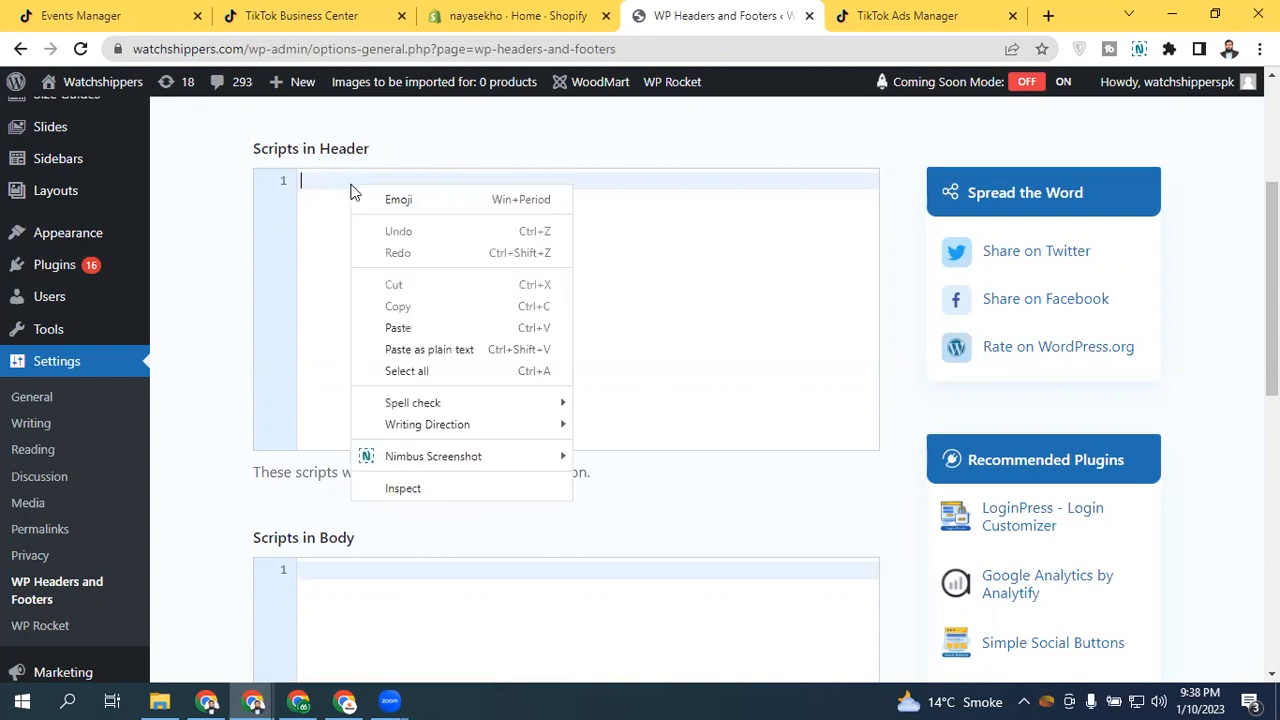
pyautogui.click(390, 322)
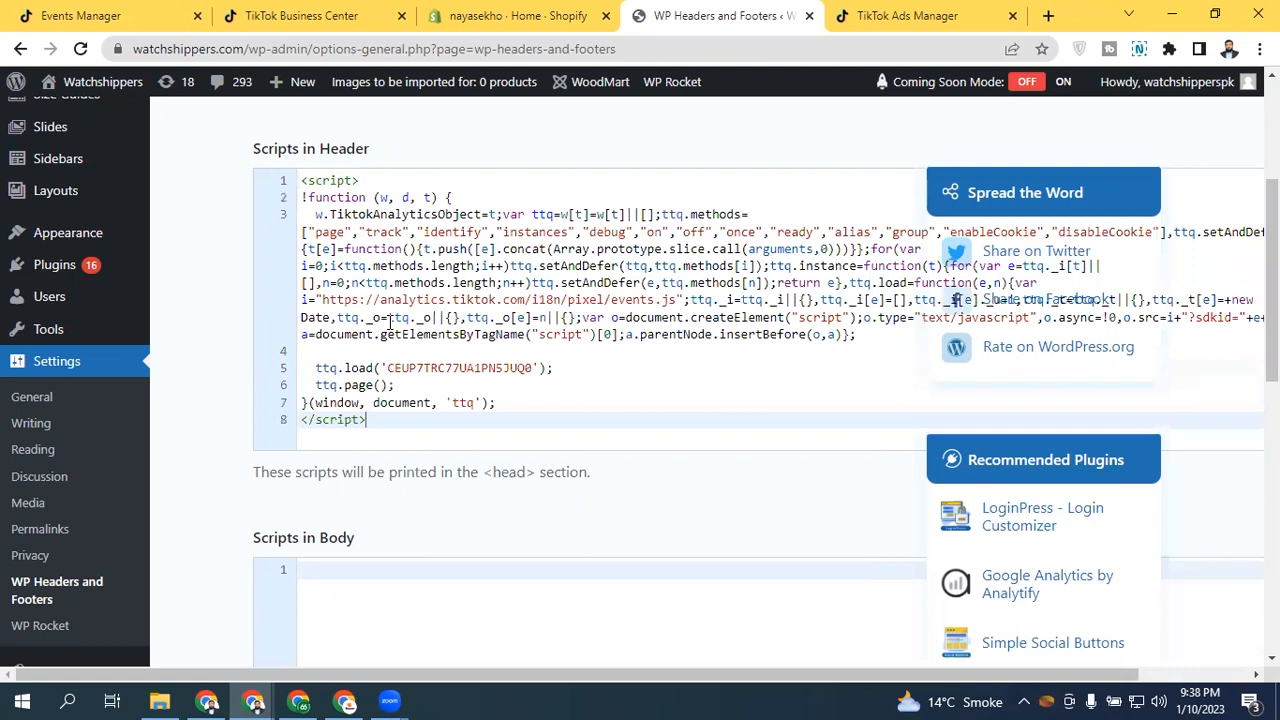
pyautogui.scroll(-5, 390, 322)
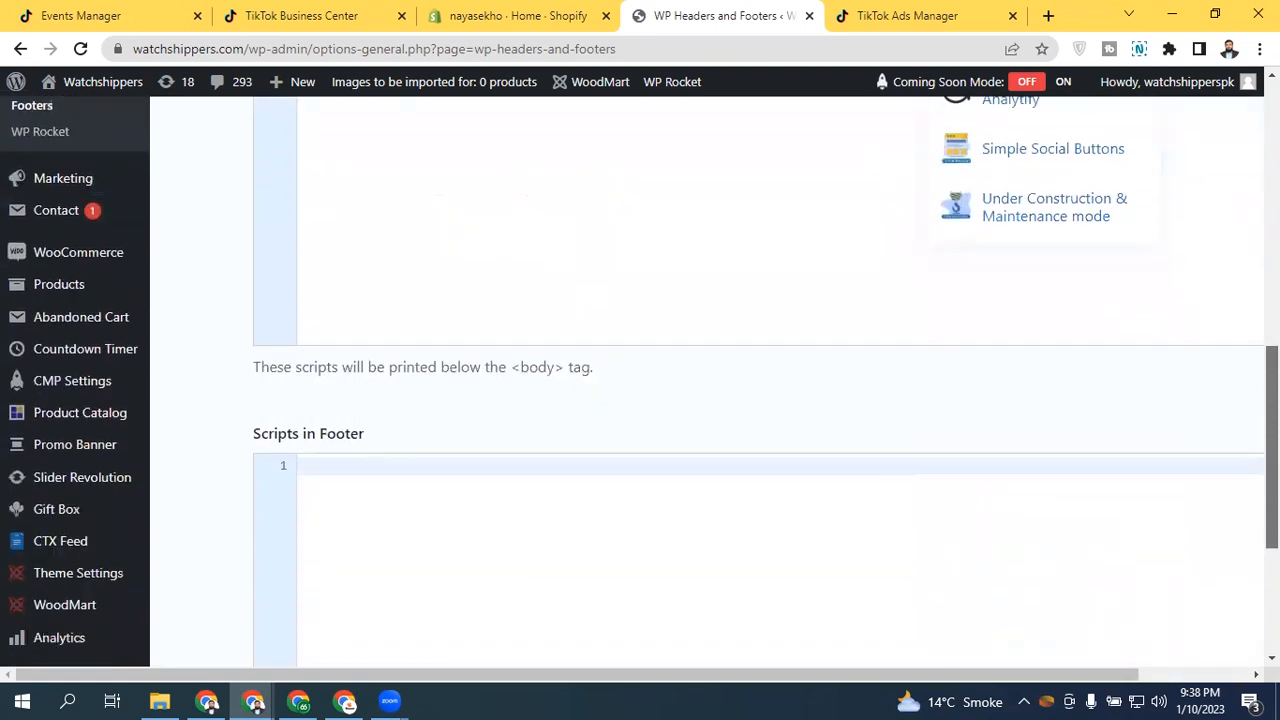
pyautogui.scroll(-3, 703, 400)
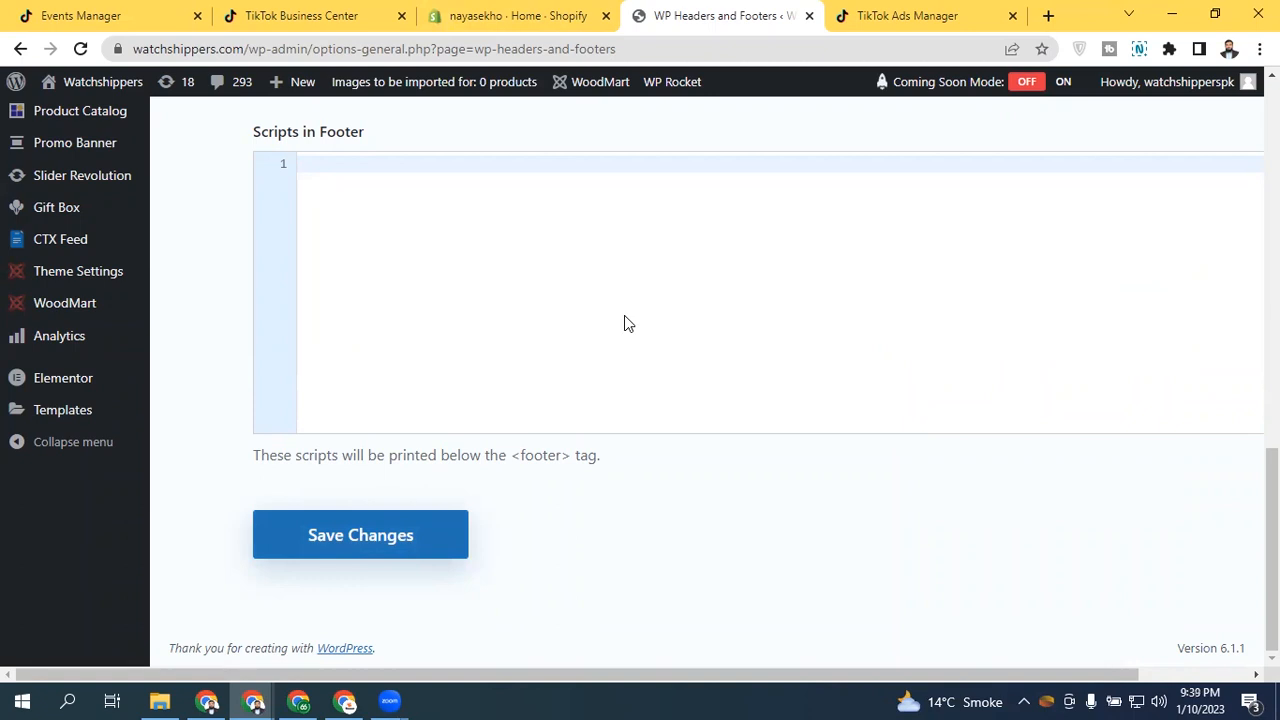
# - Return to TikTok Events Manager, review the pixel code installation settings and proceed to creating events
pyautogui.click(97, 10)
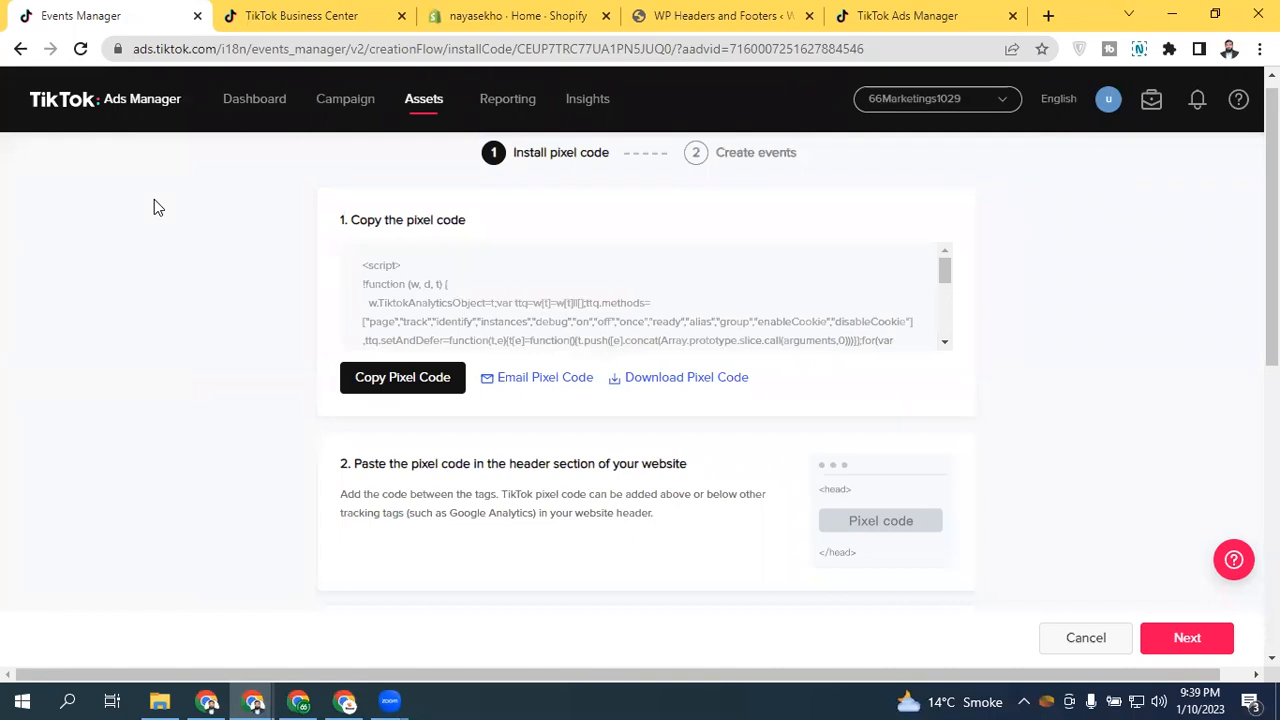
pyautogui.moveTo(574, 313)
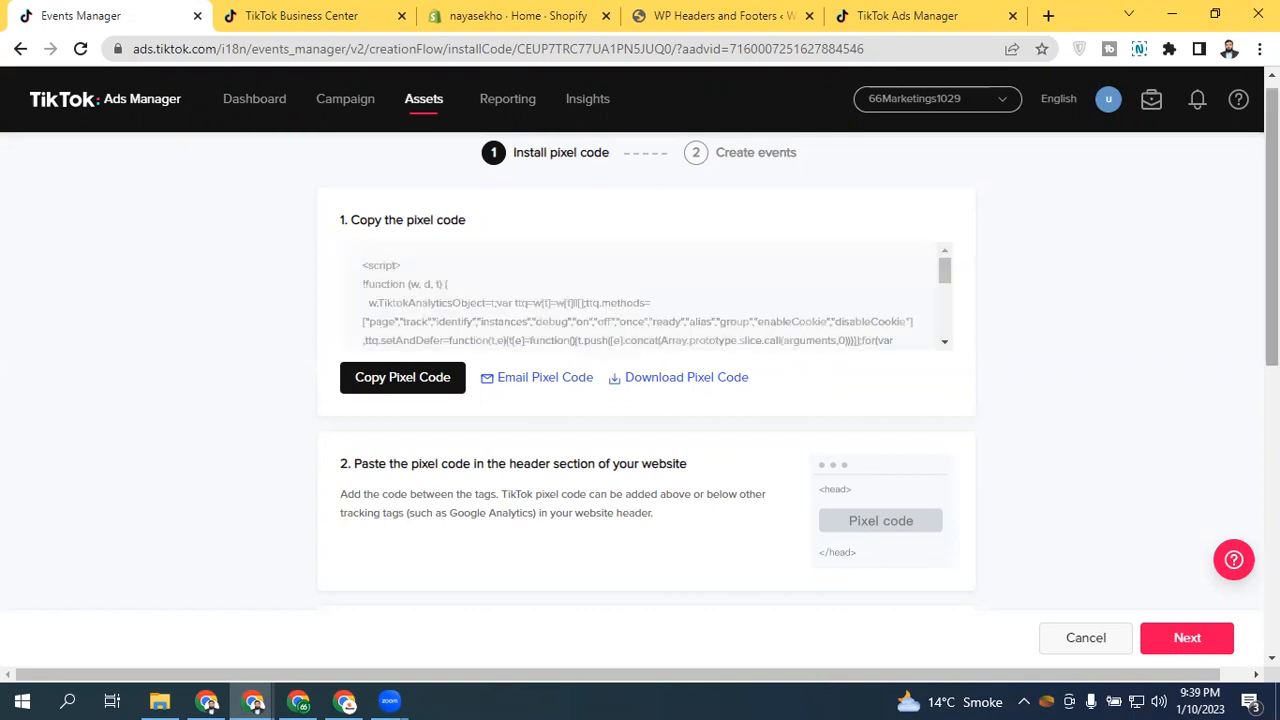
pyautogui.scroll(-5, 640, 400)
pyautogui.scroll(5, 673, 320)
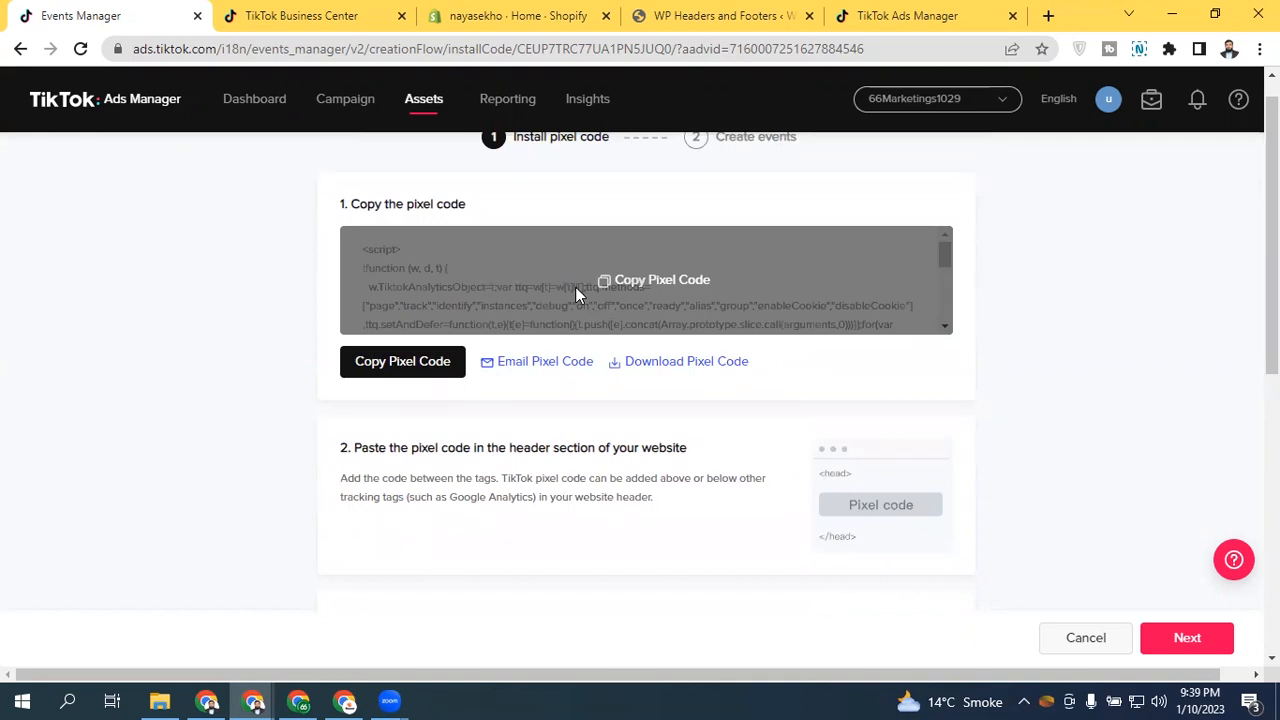
pyautogui.scroll(-3, 640, 400)
pyautogui.scroll(-3, 640, 400)
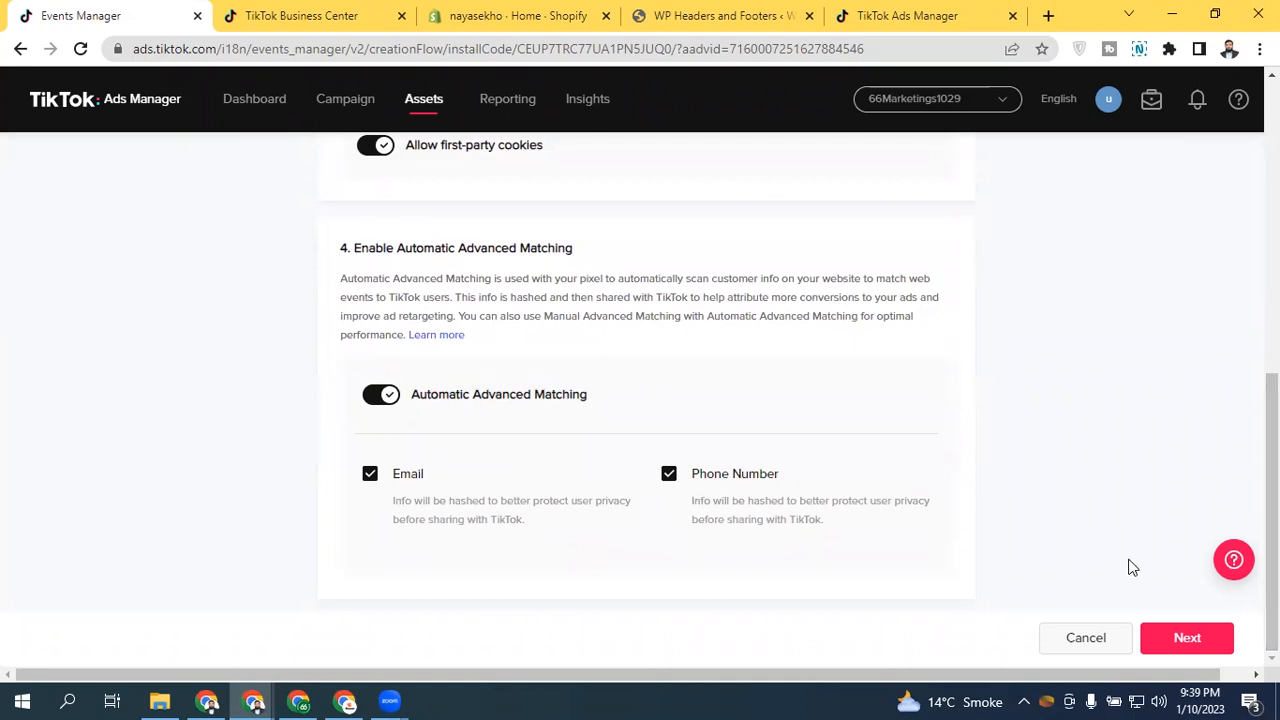
pyautogui.click(1185, 640)
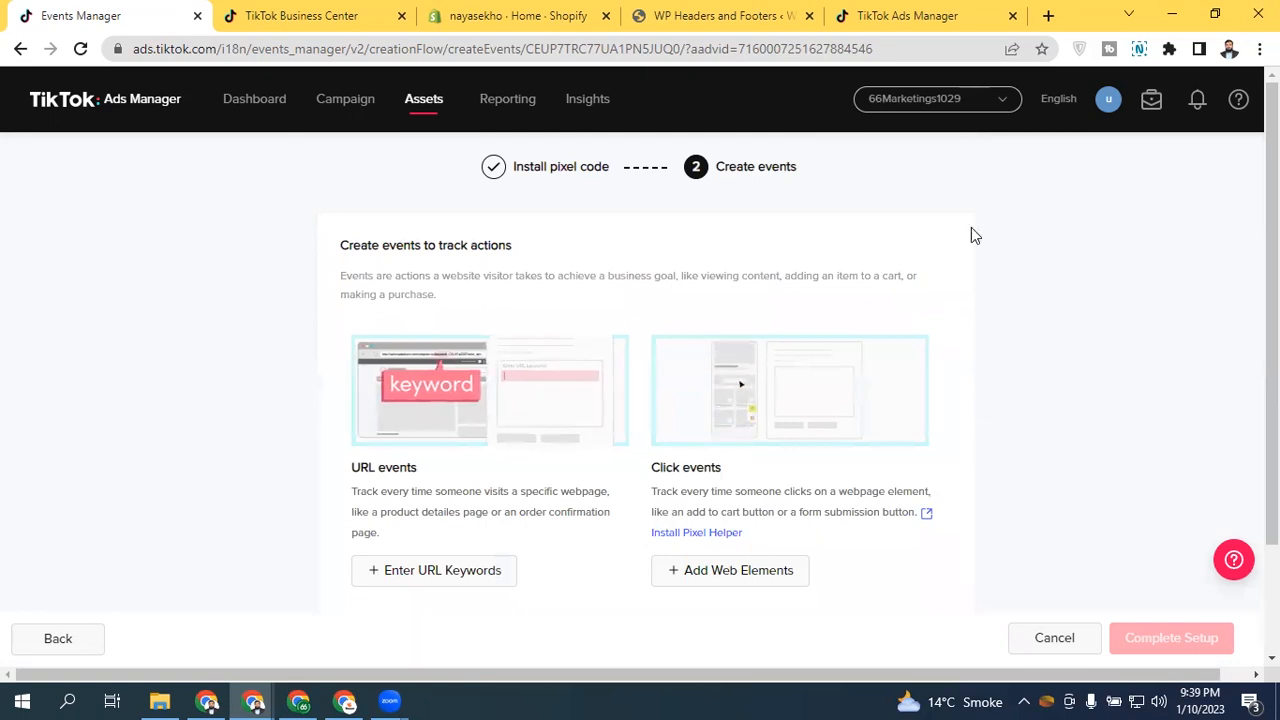
# - Add a URL keyword event of type Add to Cart with a destination URL containing "cart"
pyautogui.scroll(-1, 1140, 320)
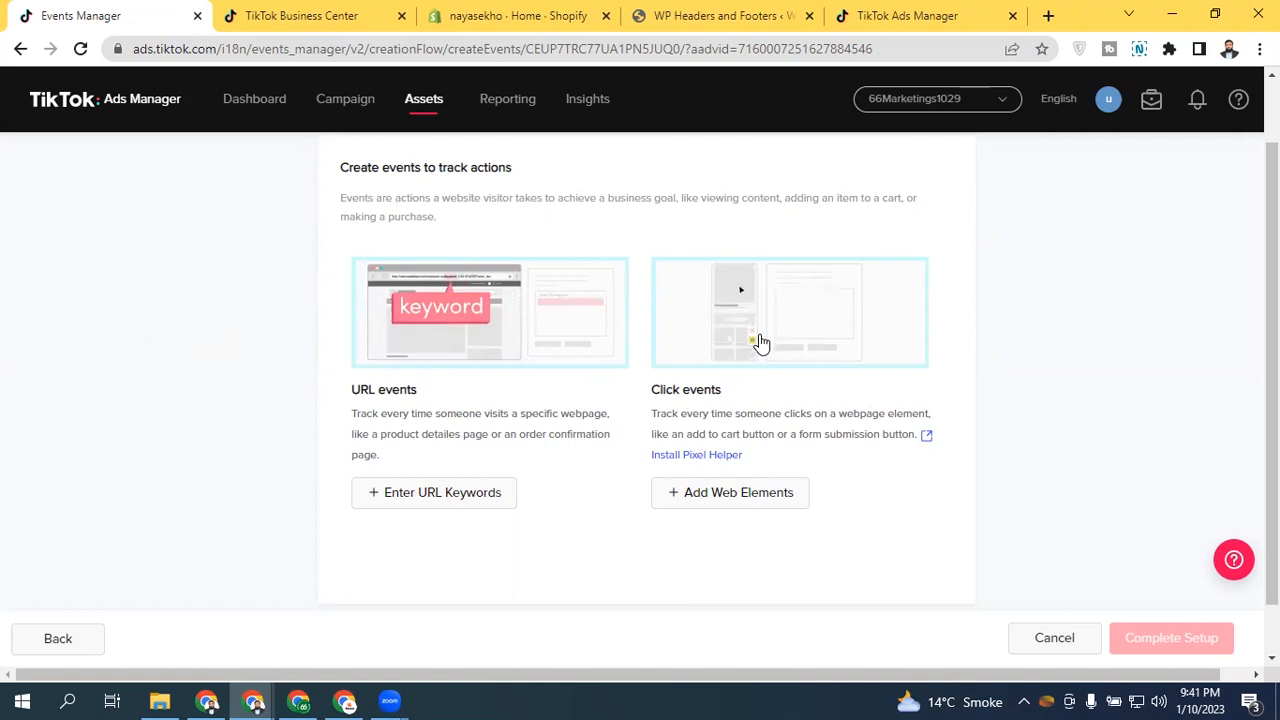
pyautogui.click(455, 495)
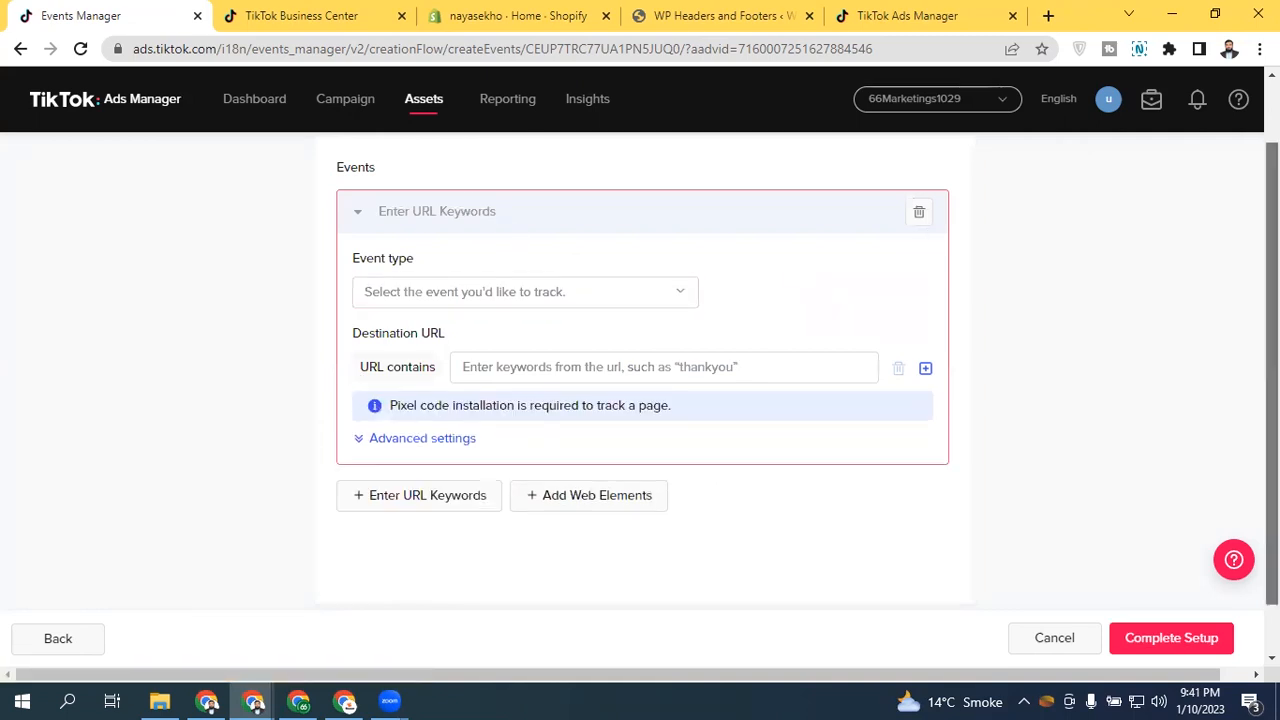
pyautogui.moveTo(1272, 340); pyautogui.dragTo(1272, 275)
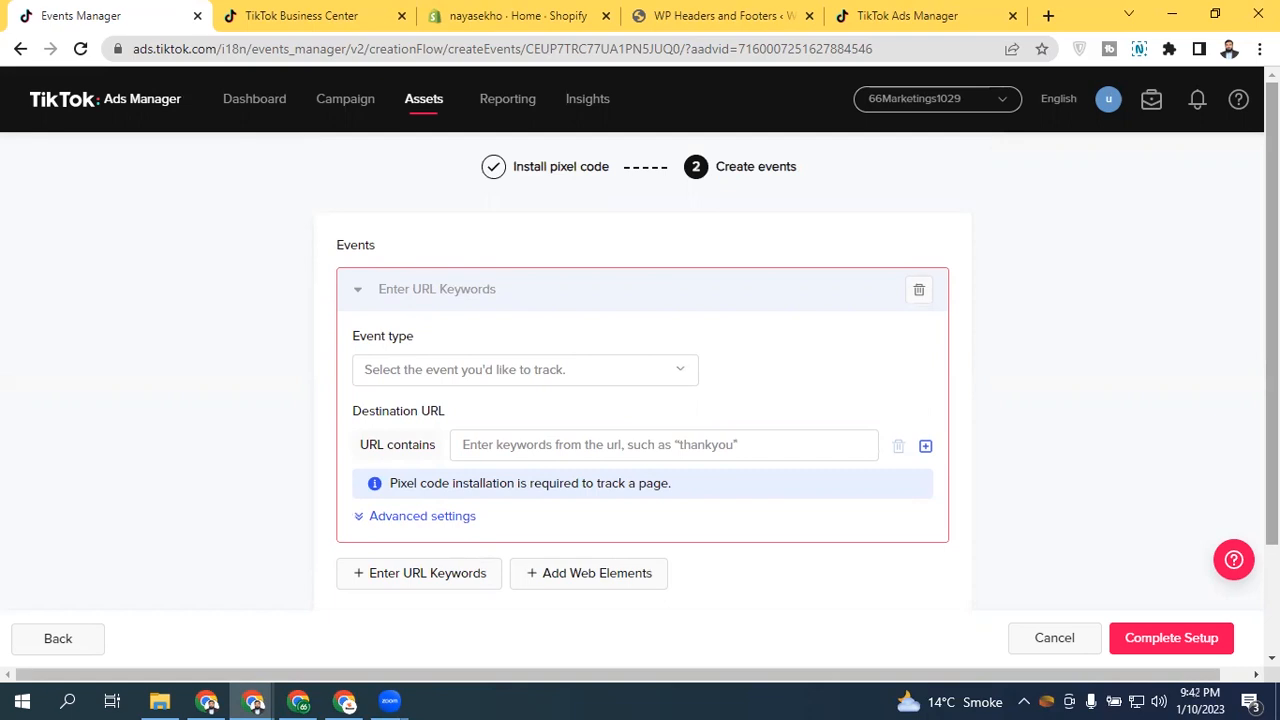
pyautogui.click(644, 368)
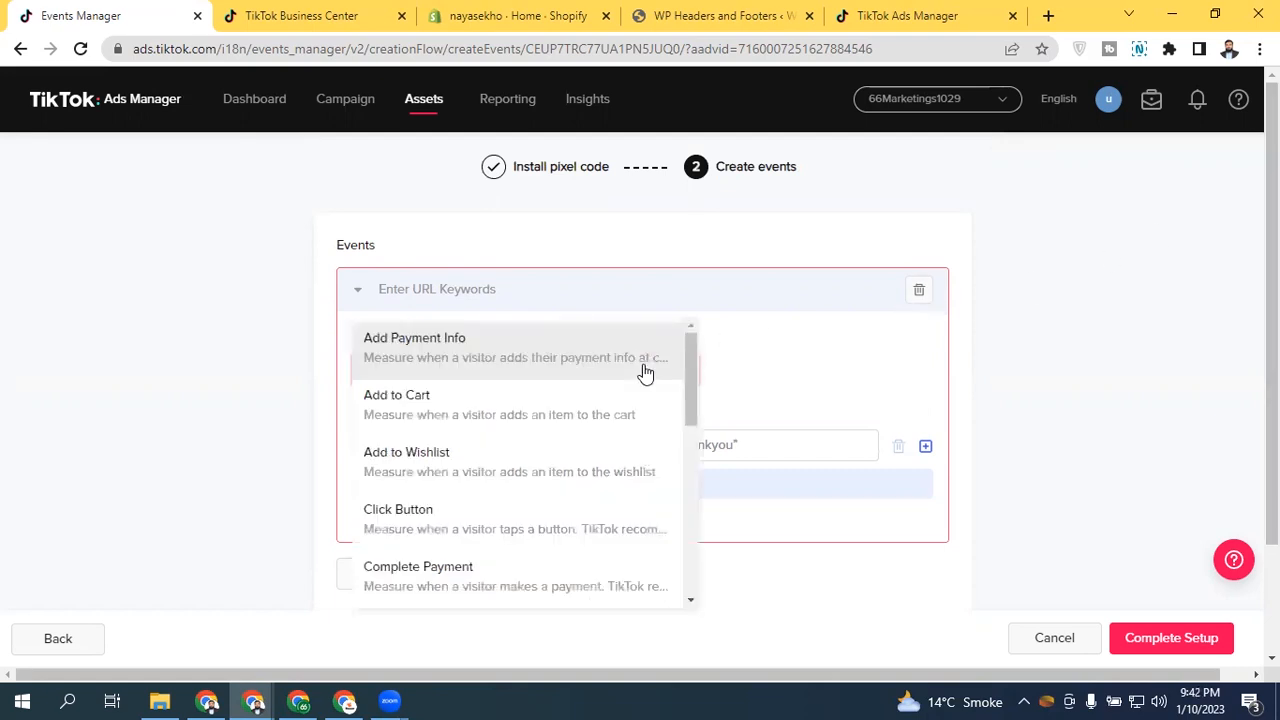
pyautogui.click(466, 412)
pyautogui.click(558, 443)
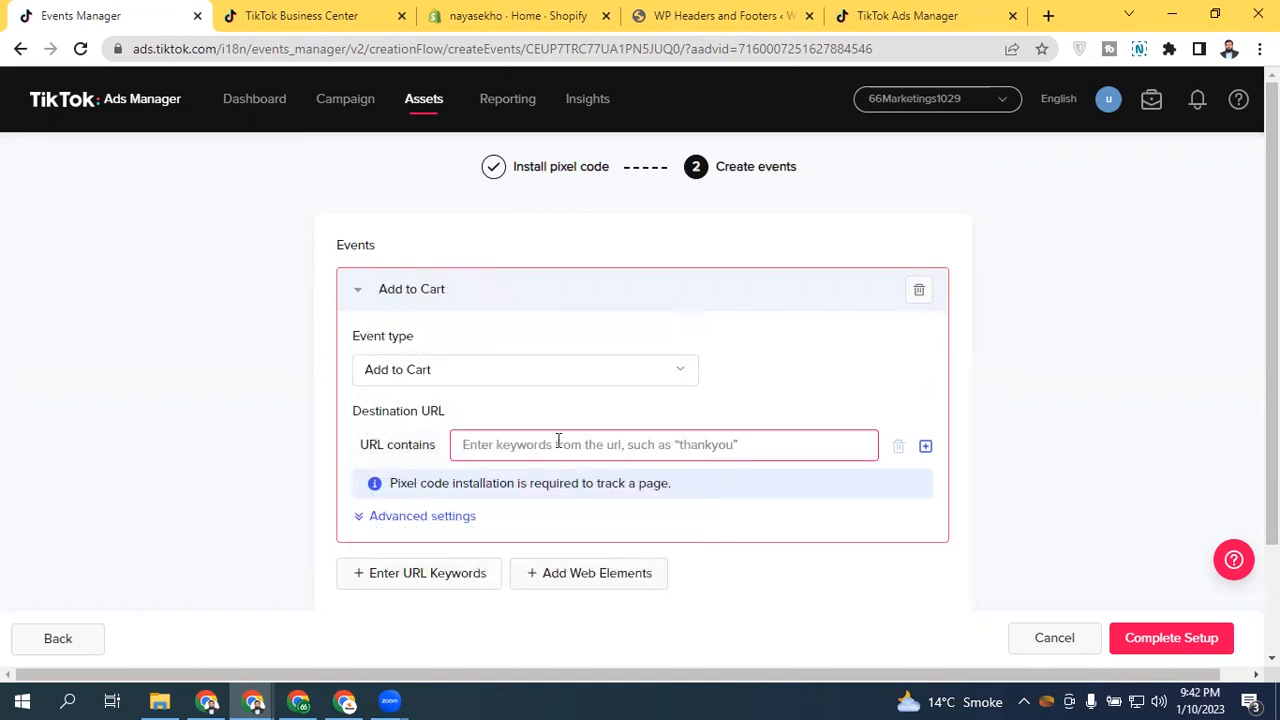
pyautogui.write('cart')
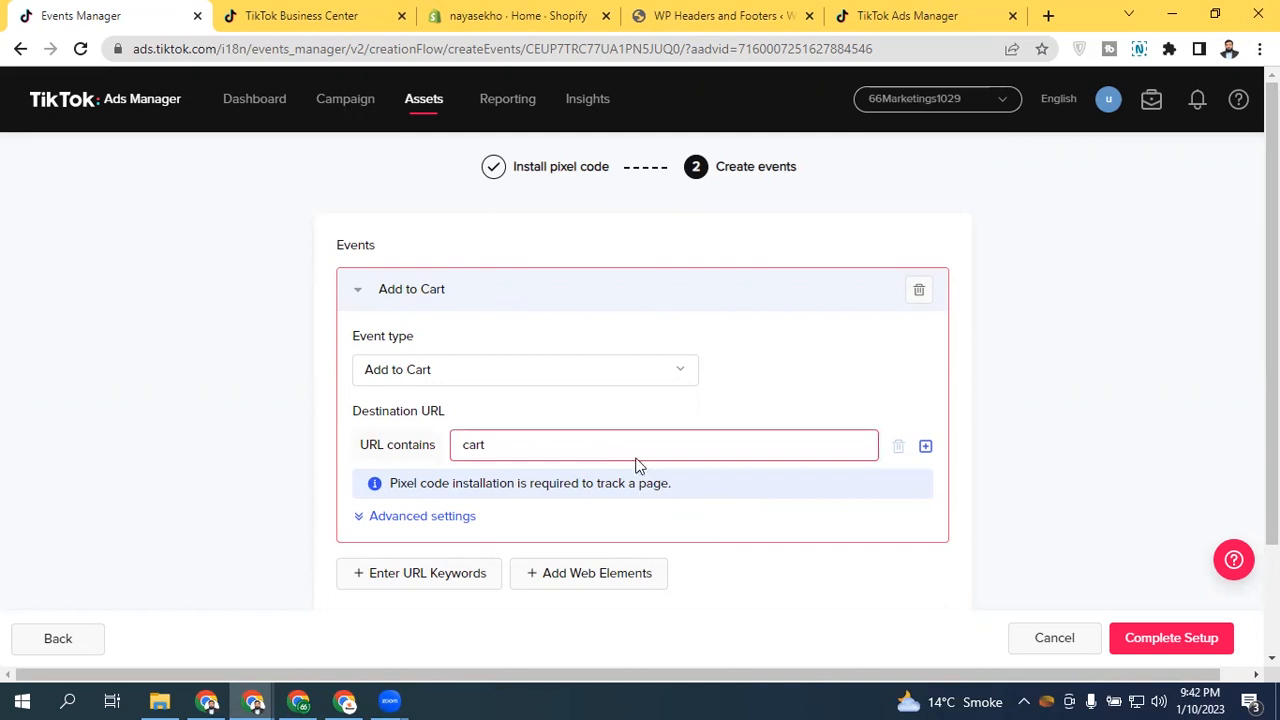
pyautogui.click(926, 450)
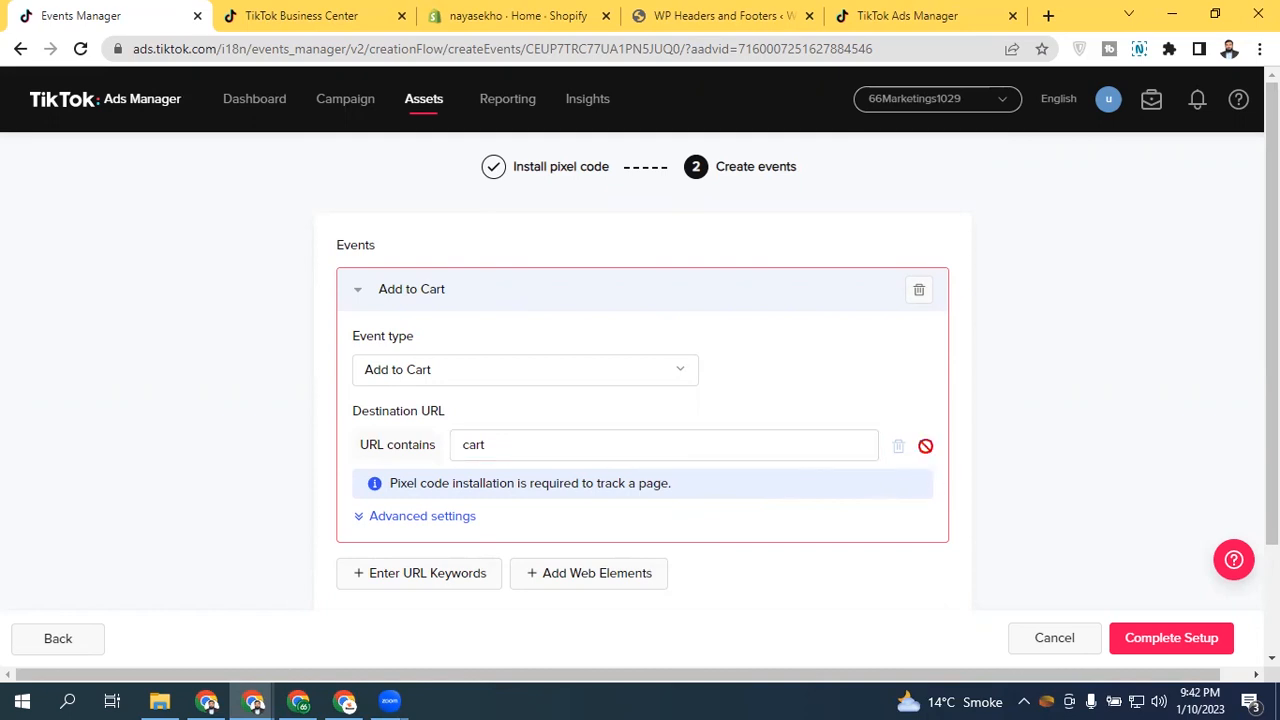
pyautogui.click(898, 490)
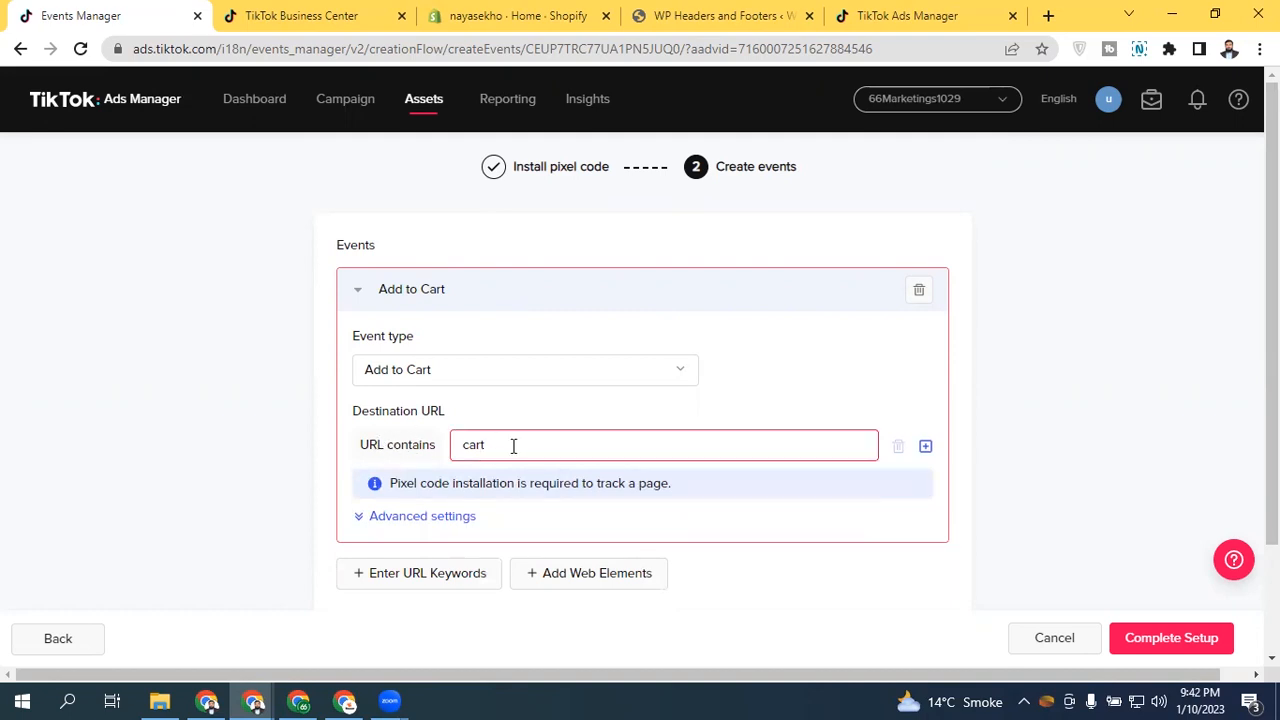
pyautogui.moveTo(508, 452); pyautogui.dragTo(463, 452)
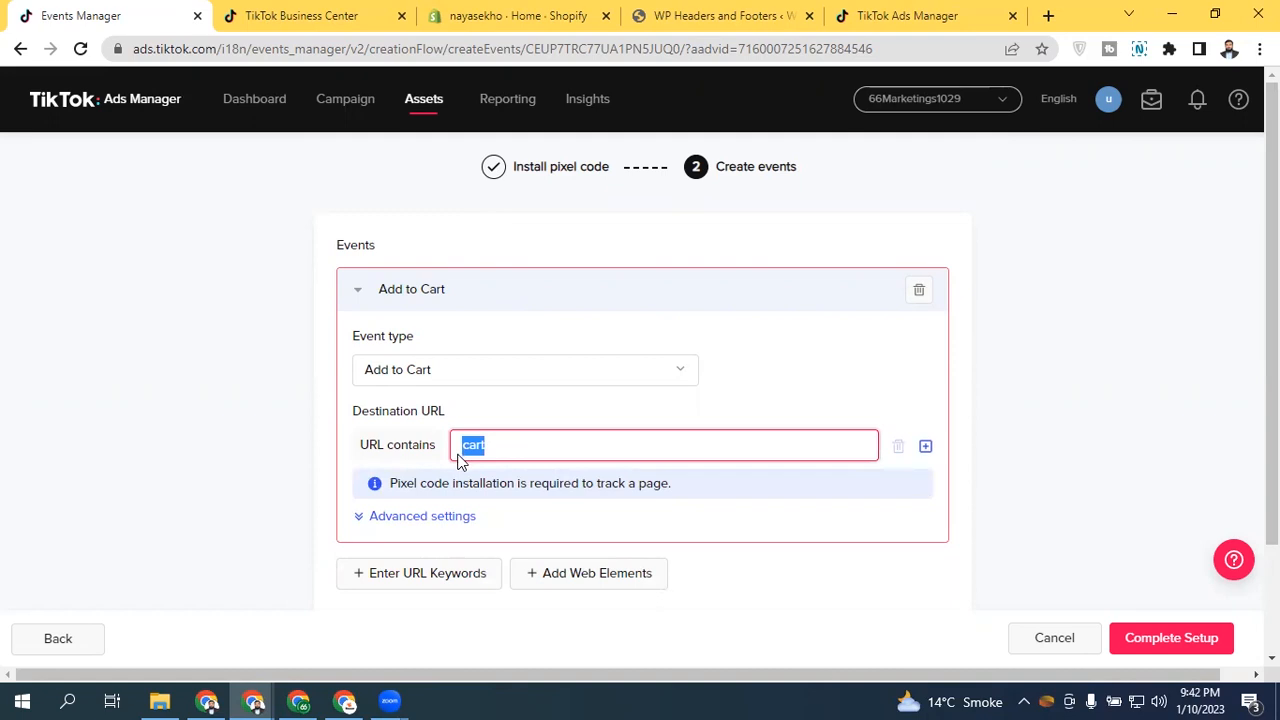
pyautogui.click(416, 444)
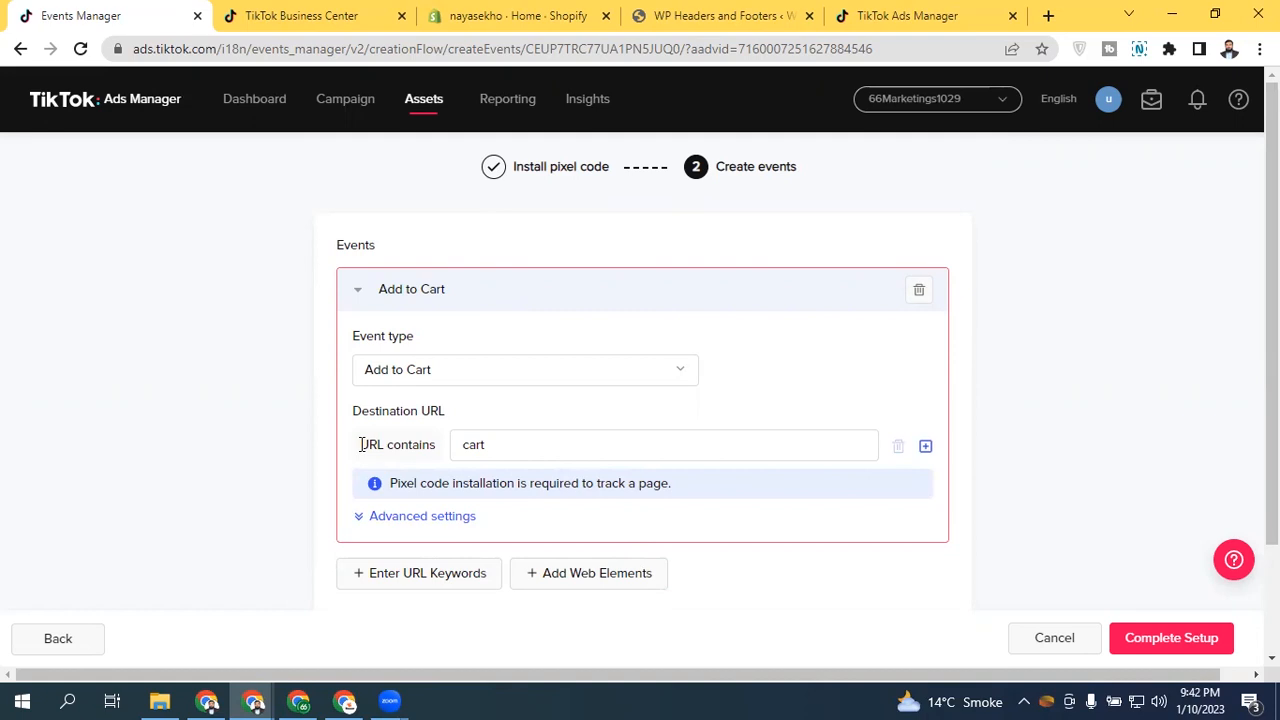
pyautogui.click(506, 443)
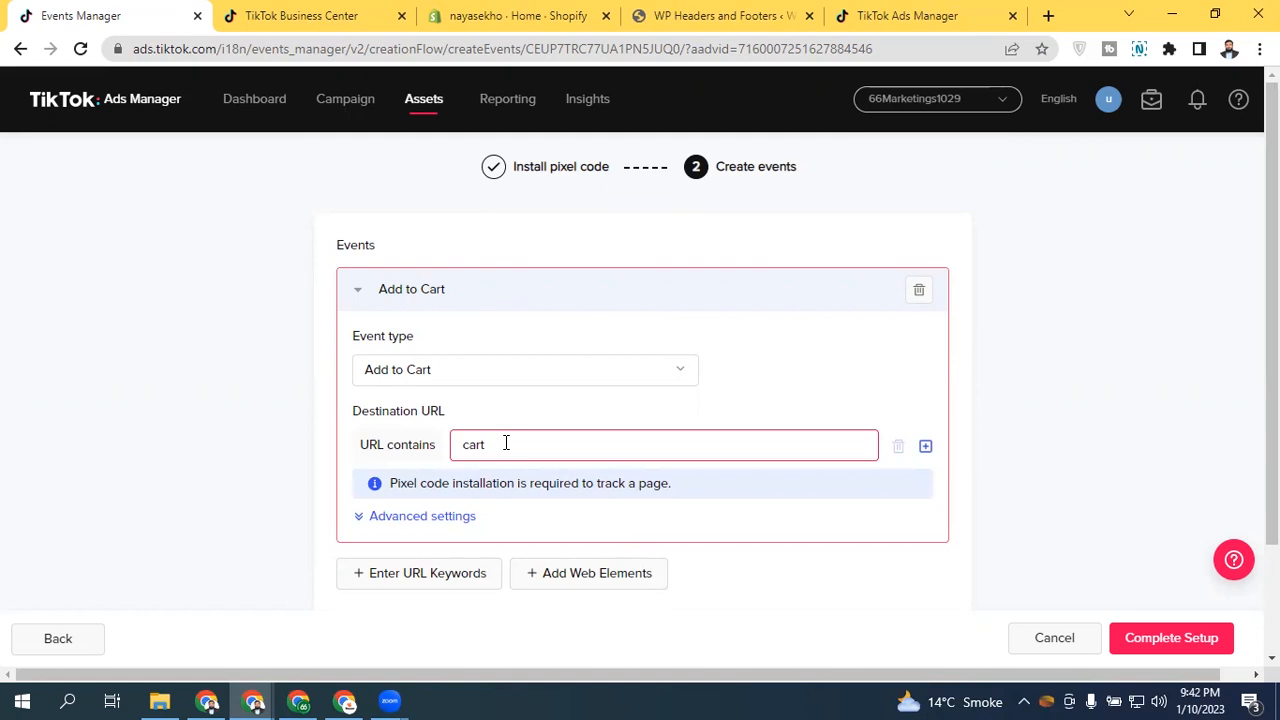
pyautogui.moveTo(490, 449); pyautogui.dragTo(457, 446)
pyautogui.click(540, 451)
# - View the Shopify online store, open its shopping cart page and check the keyword in the page's URL
pyautogui.click(500, 12)
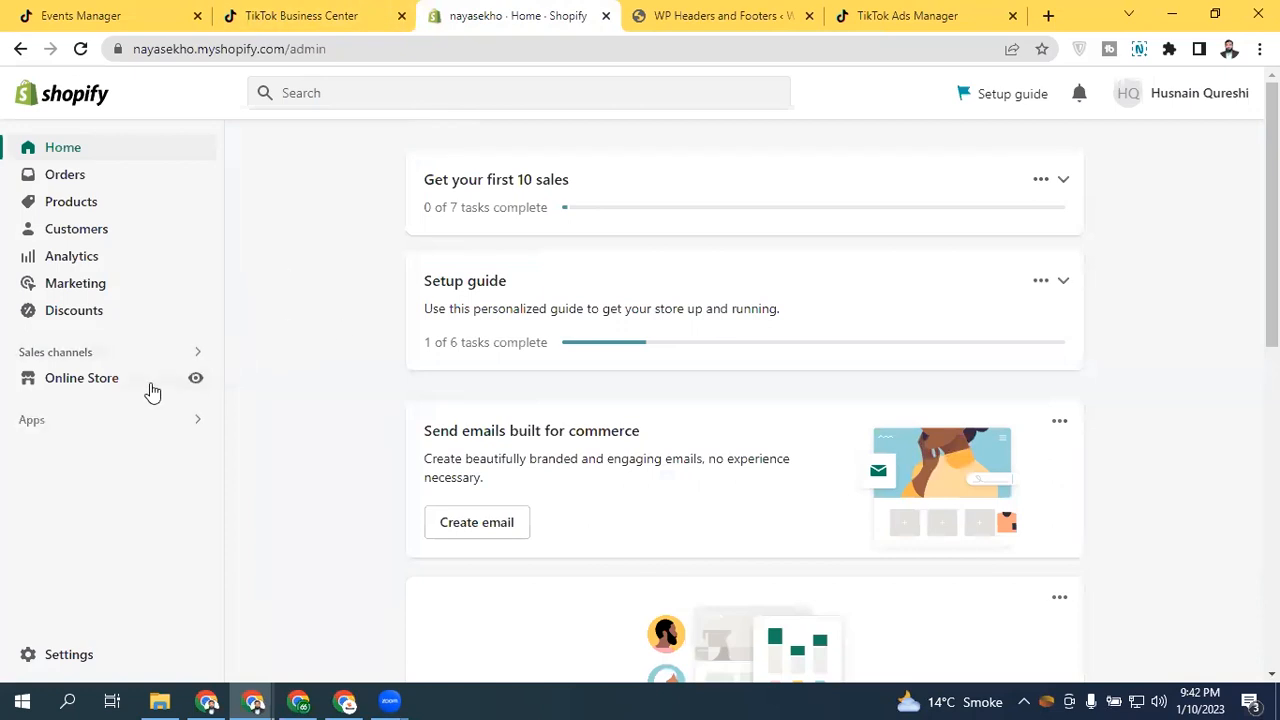
pyautogui.click(195, 383)
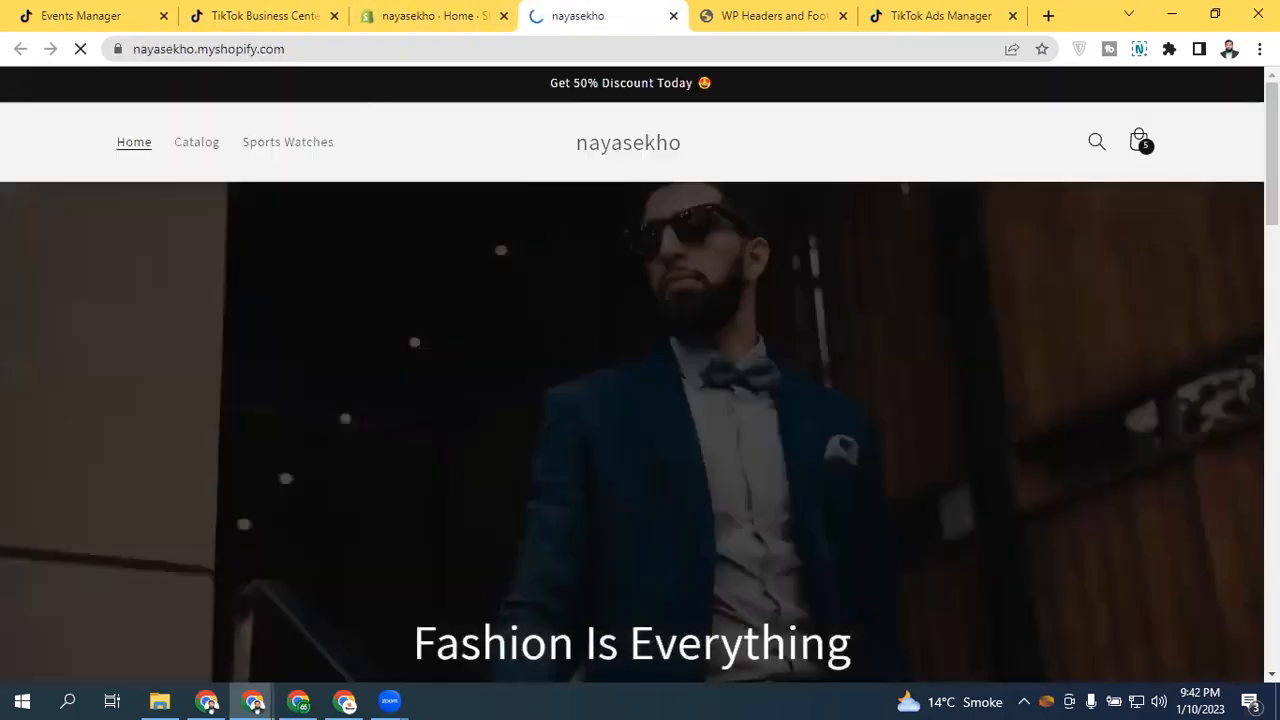
pyautogui.moveTo(1272, 152)
pyautogui.mouseDown()
pyautogui.moveTo(1272, 195)
pyautogui.moveTo(1272, 152)
pyautogui.mouseUp()
pyautogui.click(1145, 146)
pyautogui.moveTo(331, 51); pyautogui.dragTo(289, 51)
pyautogui.click(416, 48)
pyautogui.moveTo(355, 49); pyautogui.dragTo(333, 51)
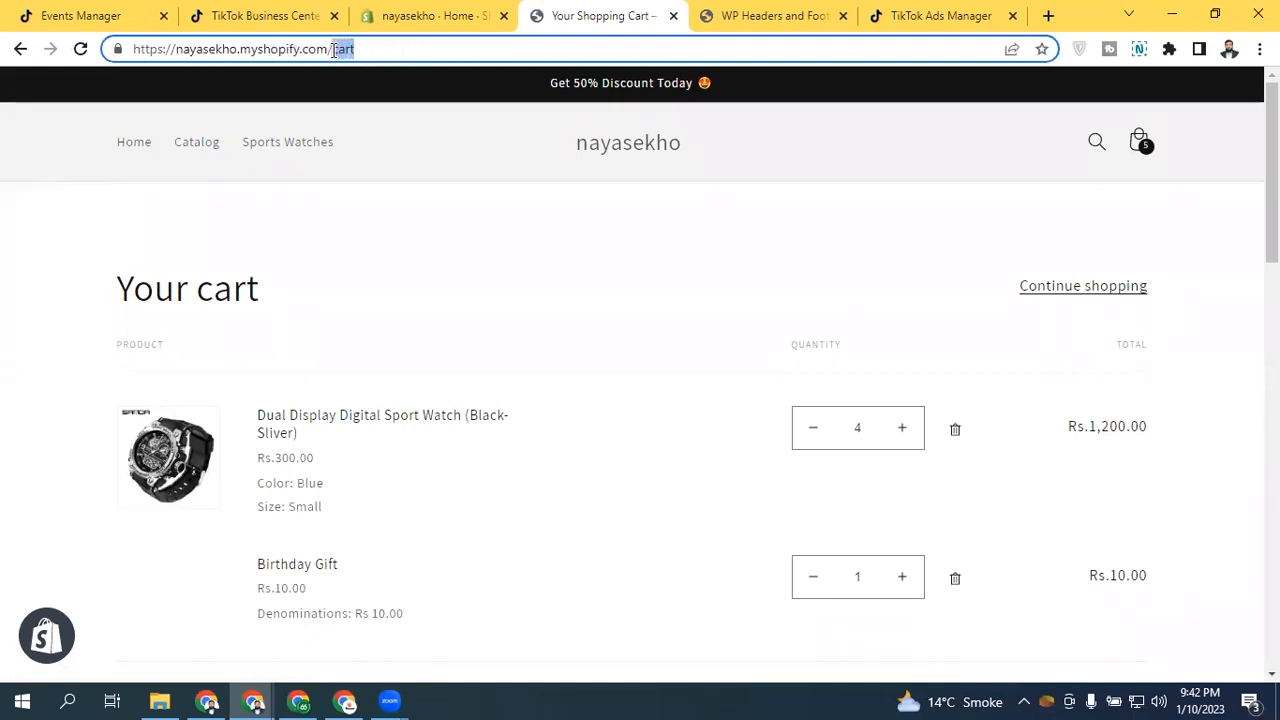
# - Compare the Add to Cart event's URL keyword in Events Manager with the cart page's URL, leaving the event collapsed
pyautogui.click(108, 14)
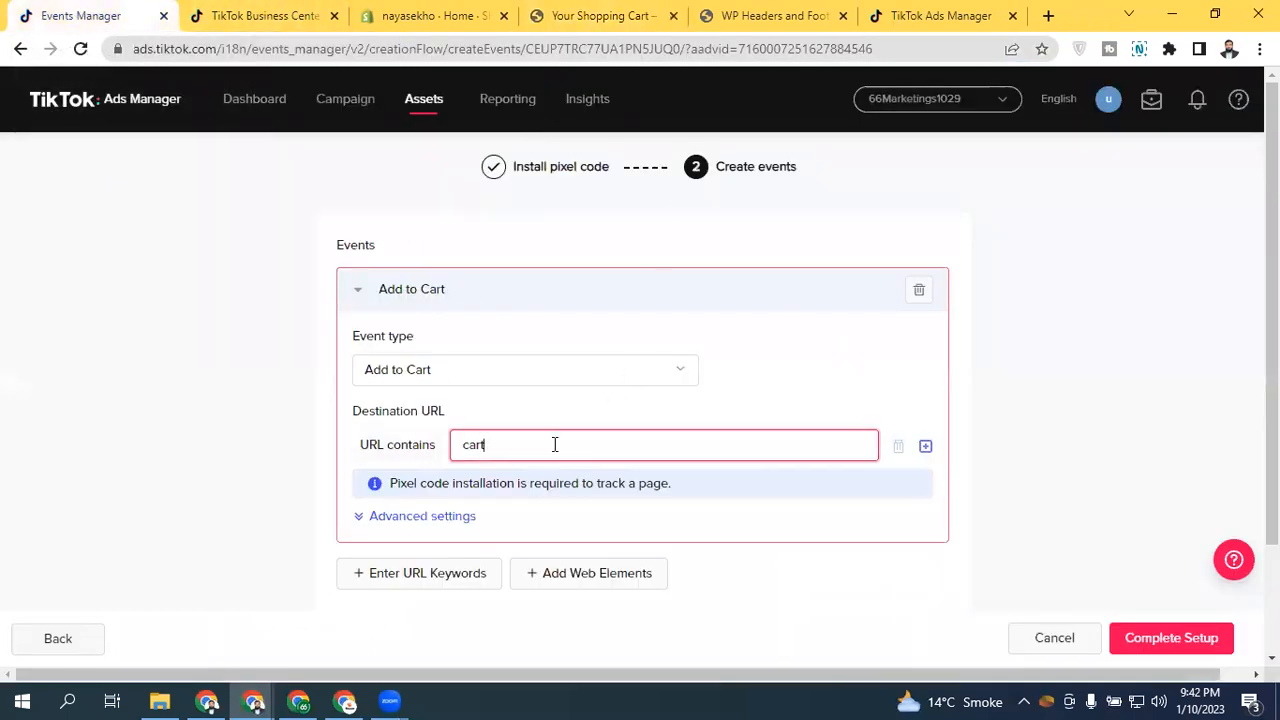
pyautogui.click(471, 293)
pyautogui.click(600, 15)
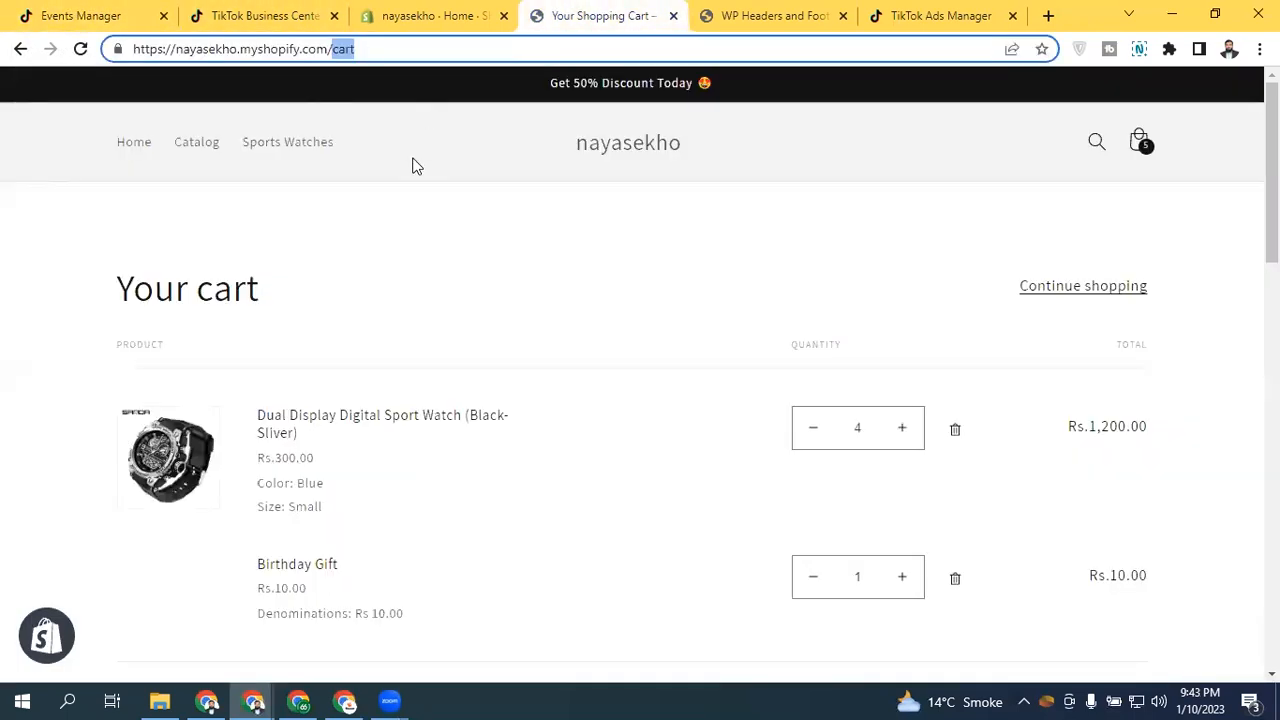
pyautogui.click(343, 210)
pyautogui.click(116, 12)
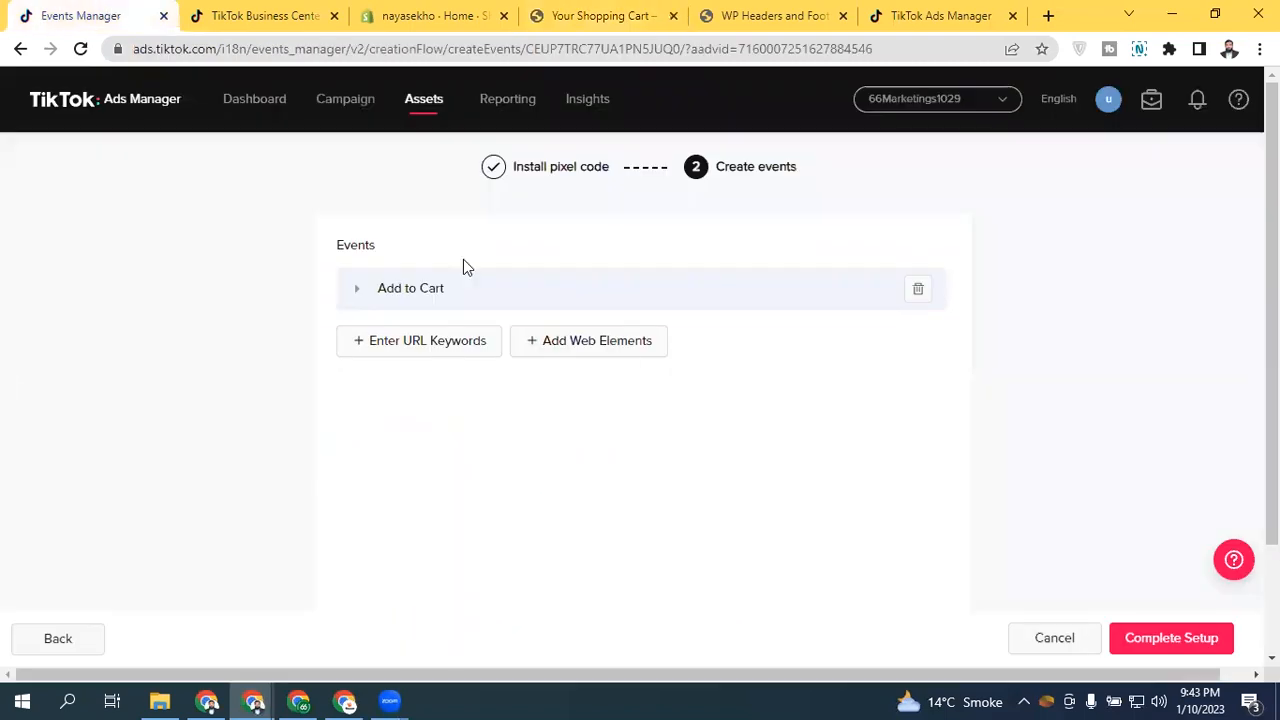
pyautogui.click(430, 288)
pyautogui.click(429, 289)
# - Add a URL keyword event of type Initiate Checkout with a destination URL containing "checkout"
pyautogui.click(424, 340)
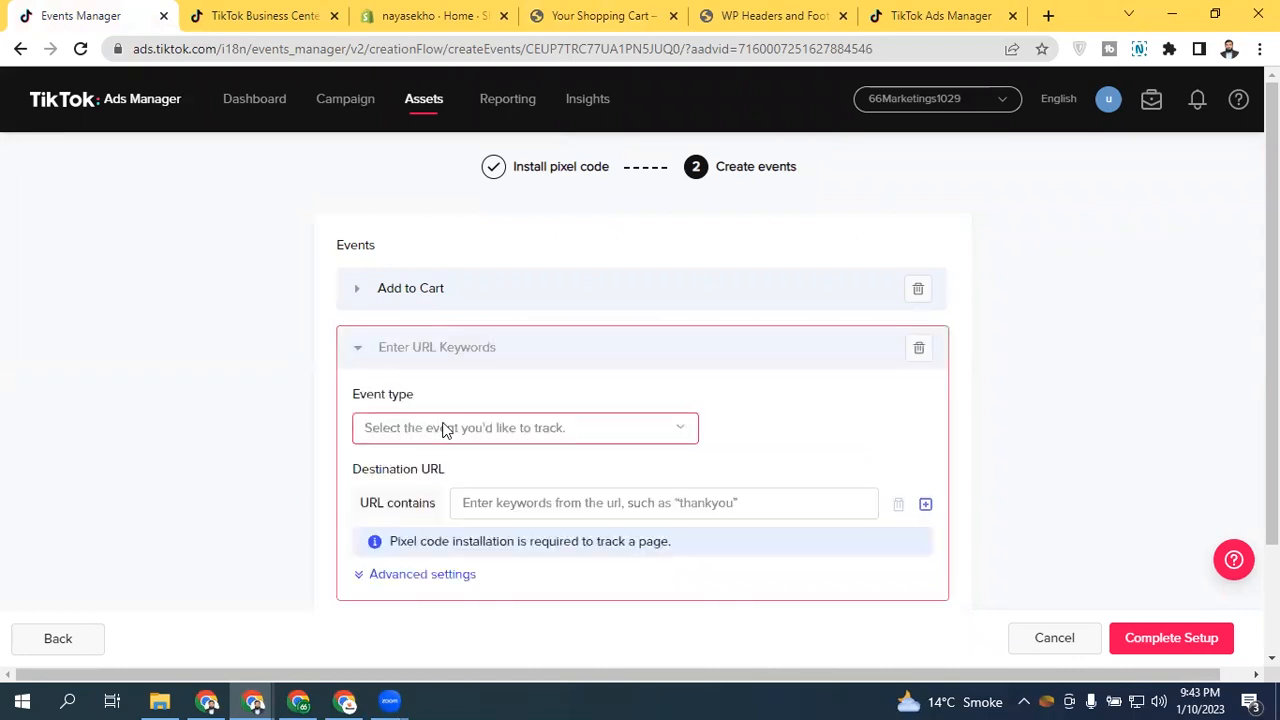
pyautogui.click(445, 428)
pyautogui.moveTo(695, 458); pyautogui.dragTo(688, 533)
pyautogui.click(529, 557)
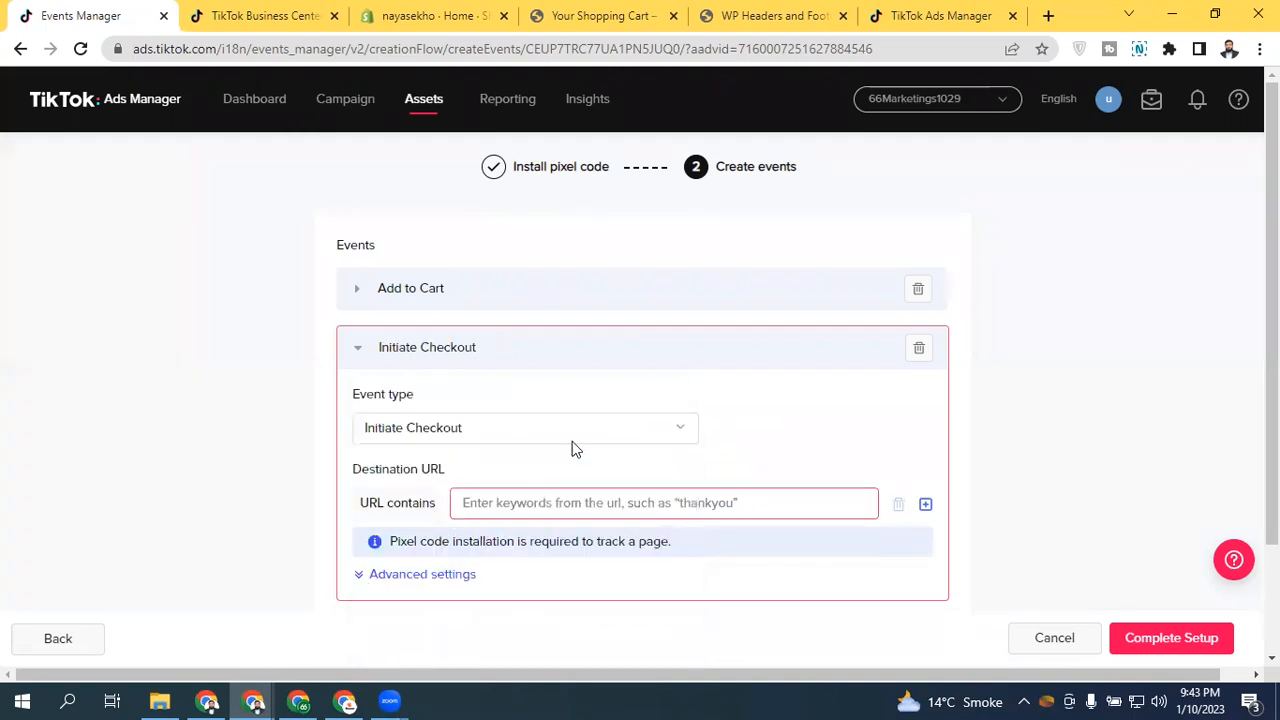
pyautogui.click(561, 502)
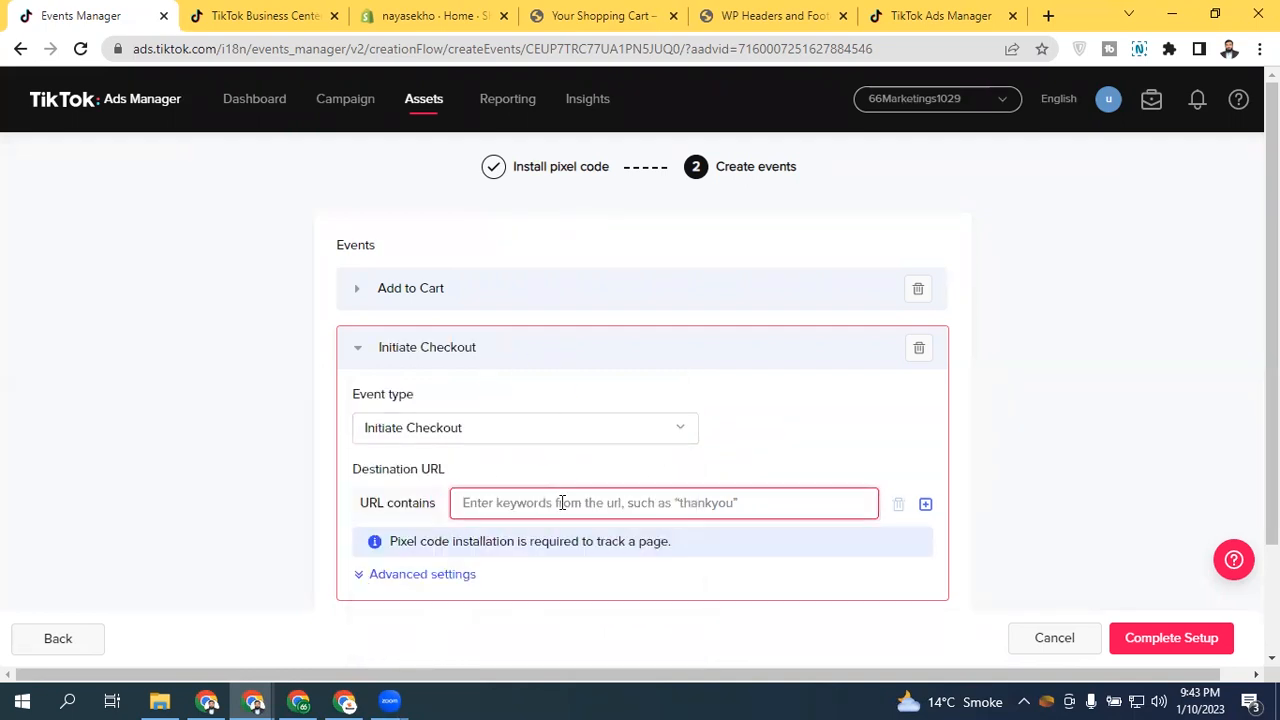
pyautogui.write('checkout')
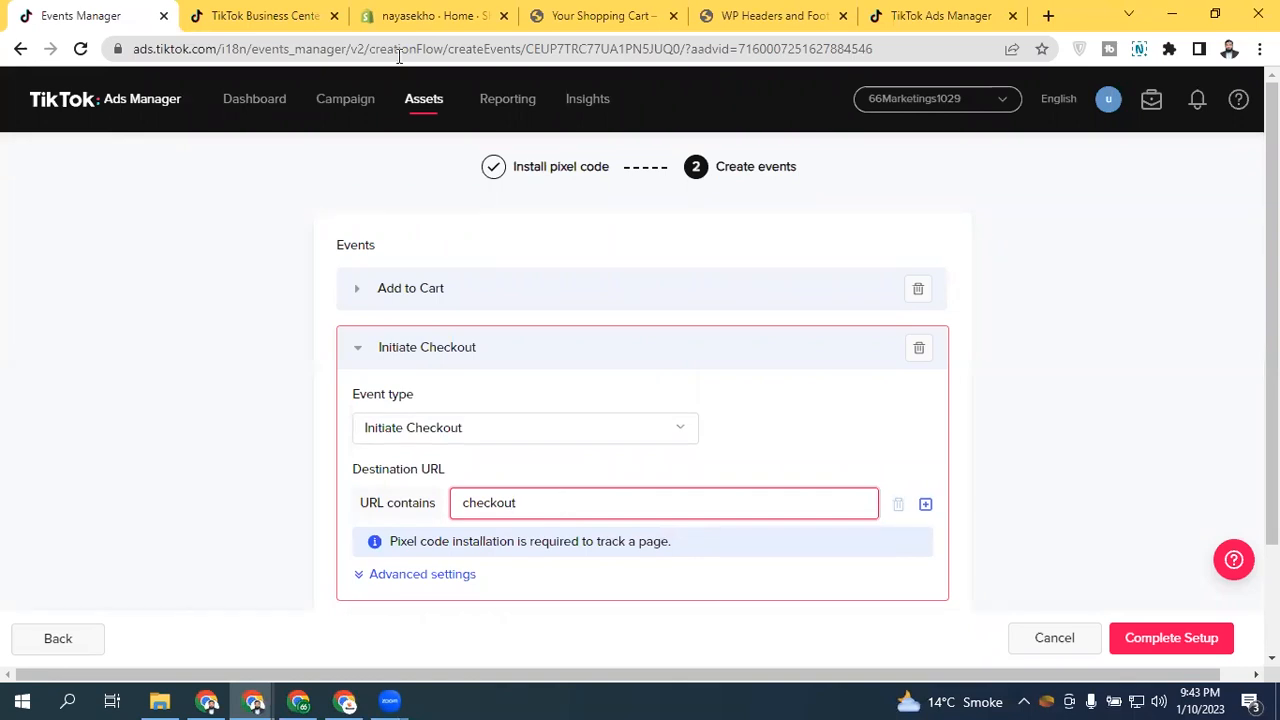
# - Switch to the store's shopping cart page and proceed to its checkout page
pyautogui.click(310, 14)
pyautogui.click(420, 14)
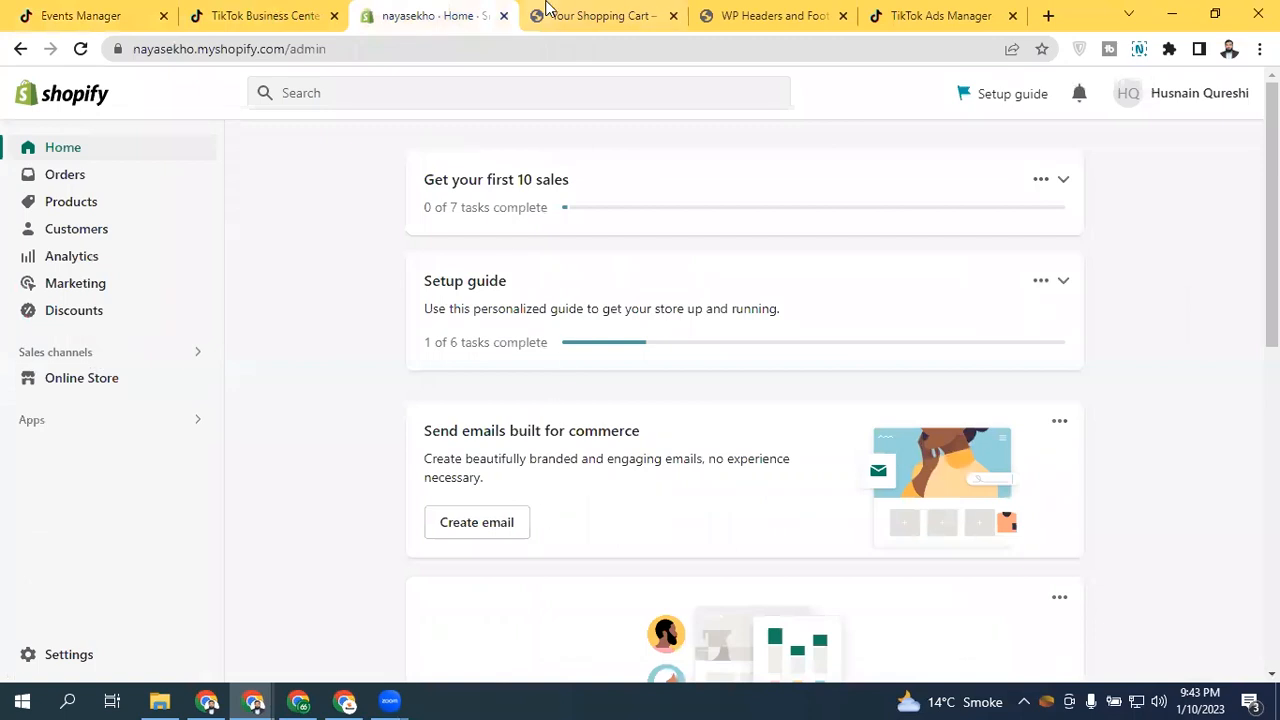
pyautogui.click(547, 12)
pyautogui.scroll(-5, 1087, 374)
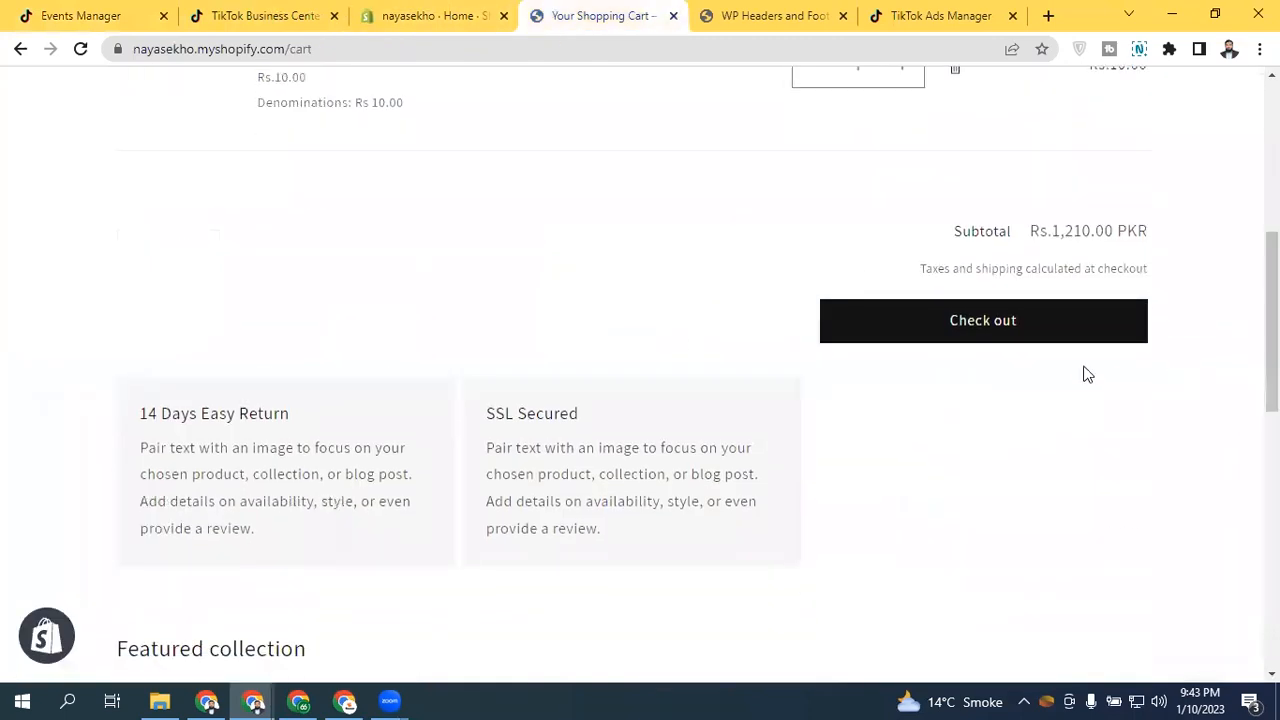
pyautogui.click(1026, 334)
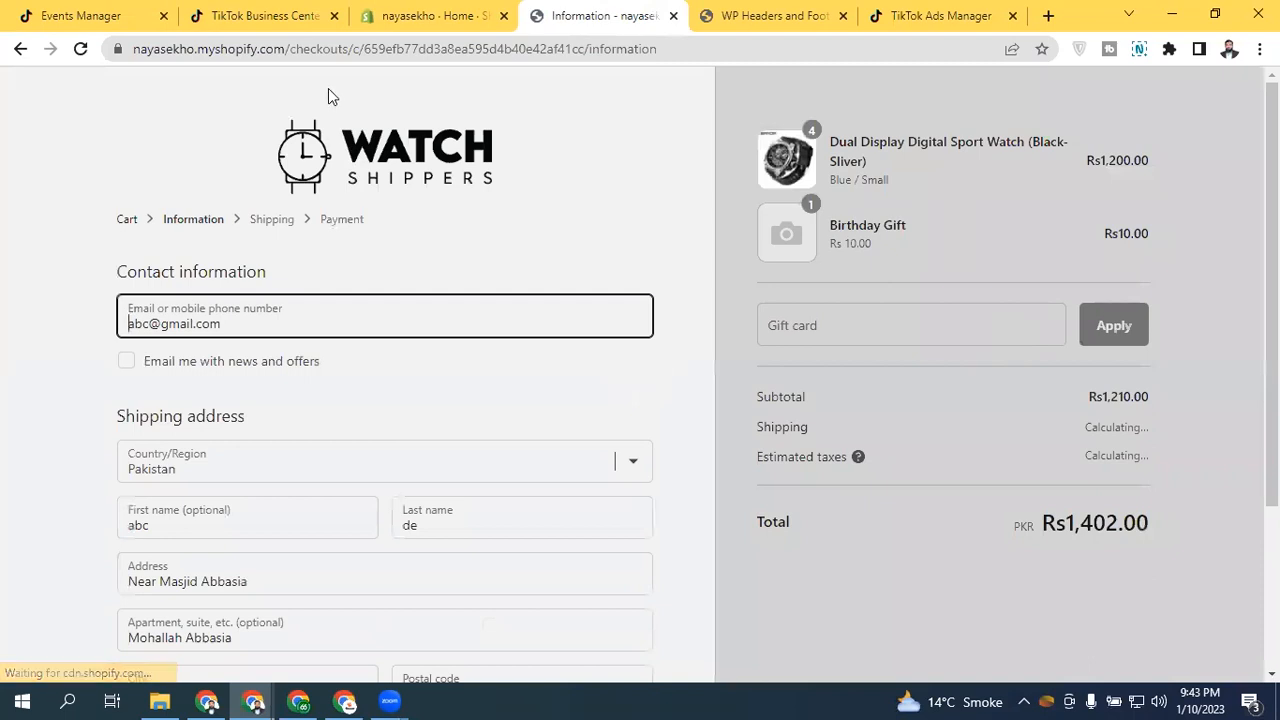
# - Check the event keyword against the checkout page's URL and set the Initiate Checkout event's URL keyword to "checkouts"
pyautogui.click(70, 12)
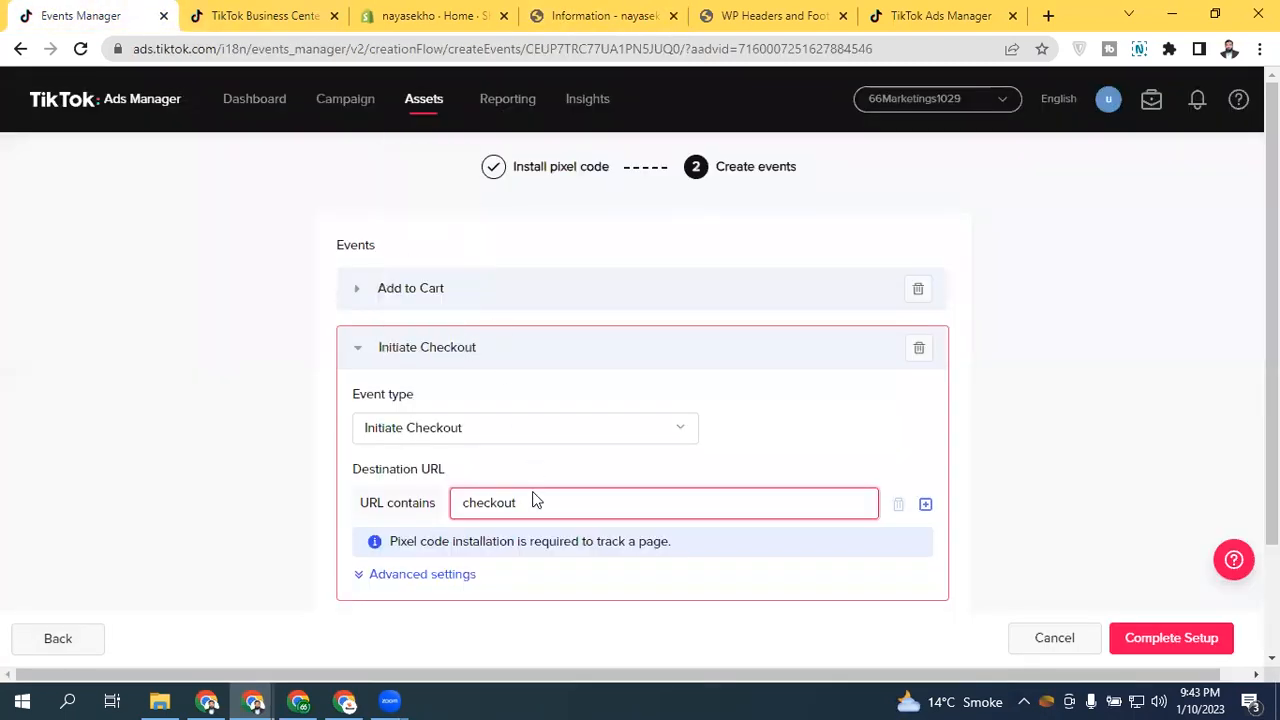
pyautogui.click(433, 19)
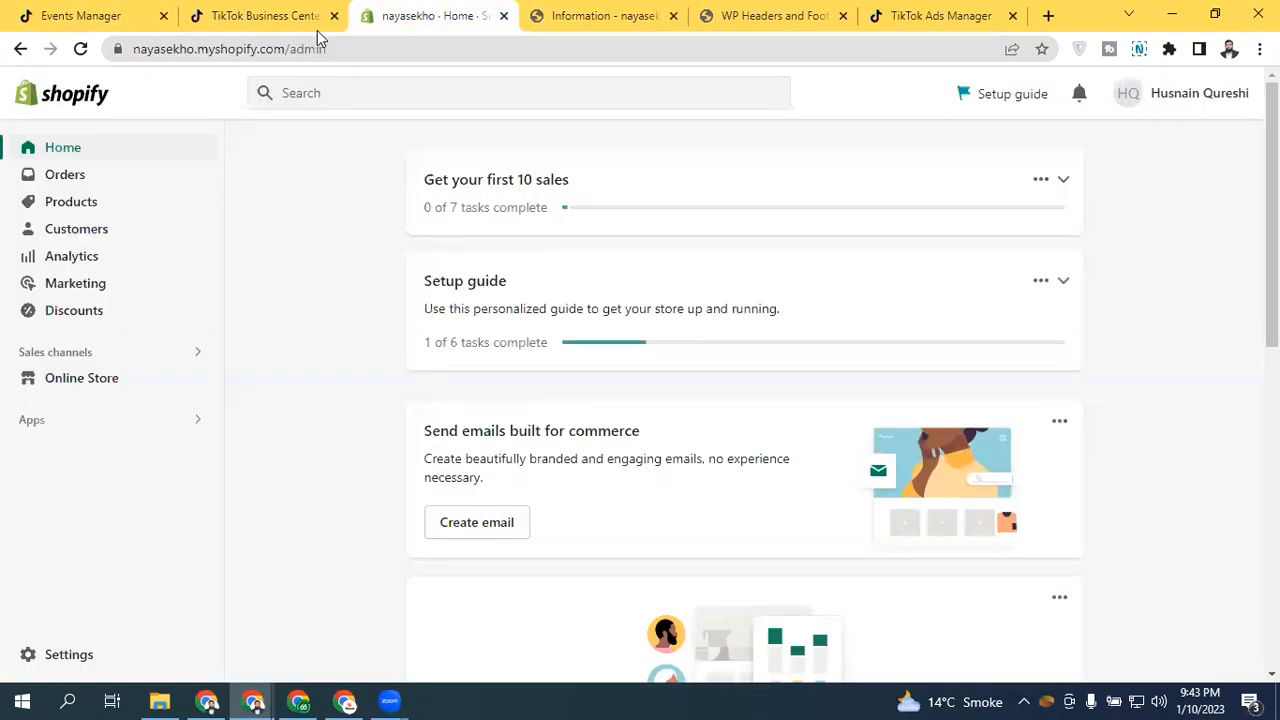
pyautogui.hotkey('ctrl', 'Tab')
pyautogui.moveTo(348, 48); pyautogui.dragTo(289, 48)
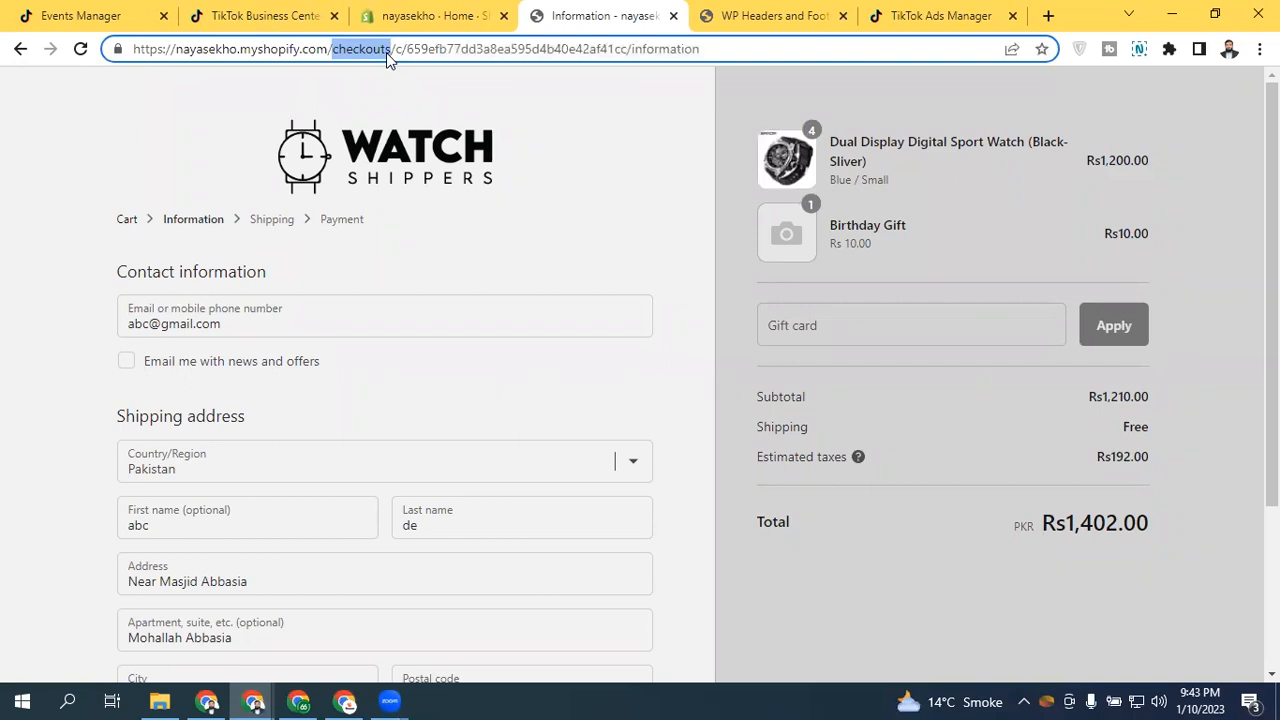
pyautogui.moveTo(1272, 300); pyautogui.dragTo(1272, 462)
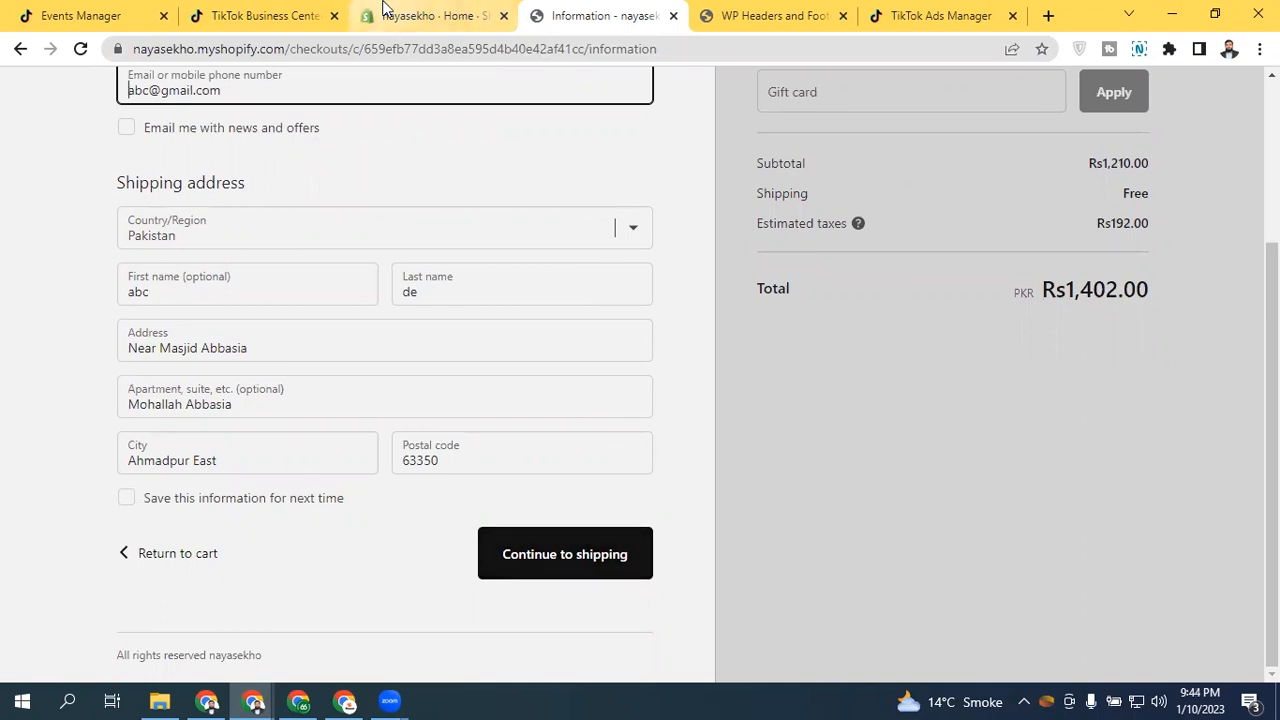
pyautogui.scroll(3, 432, 70)
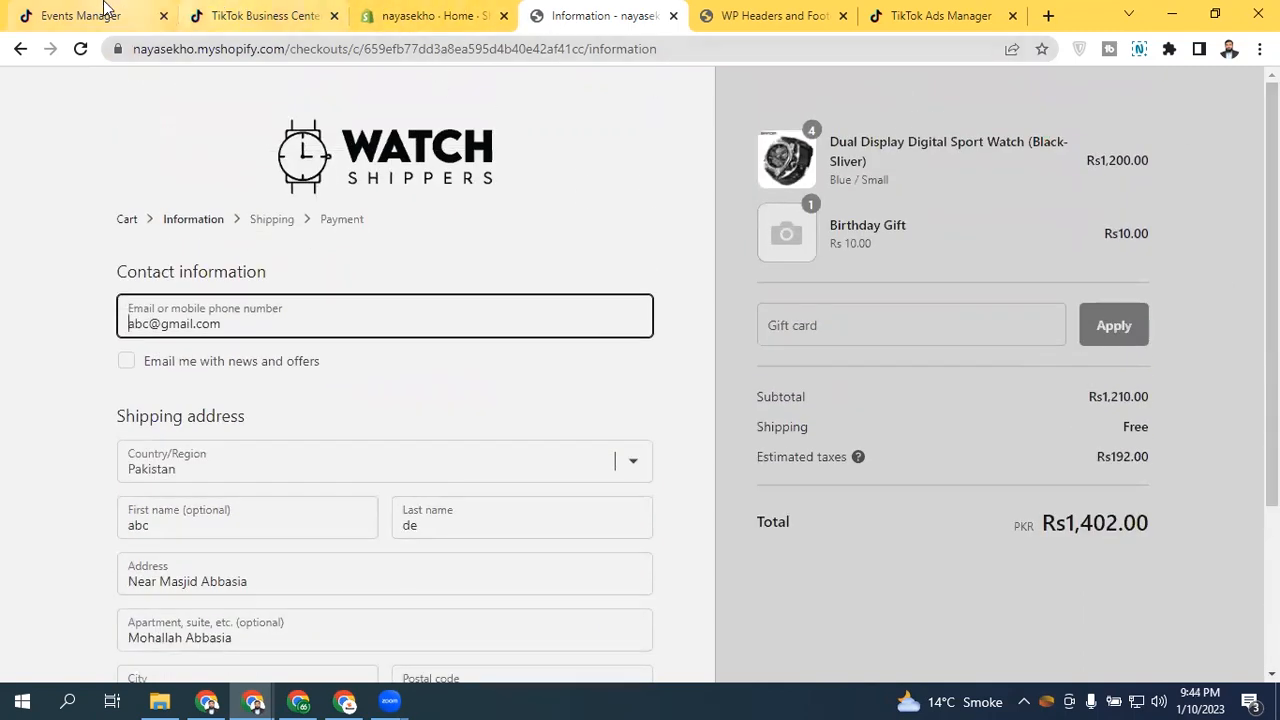
pyautogui.click(105, 10)
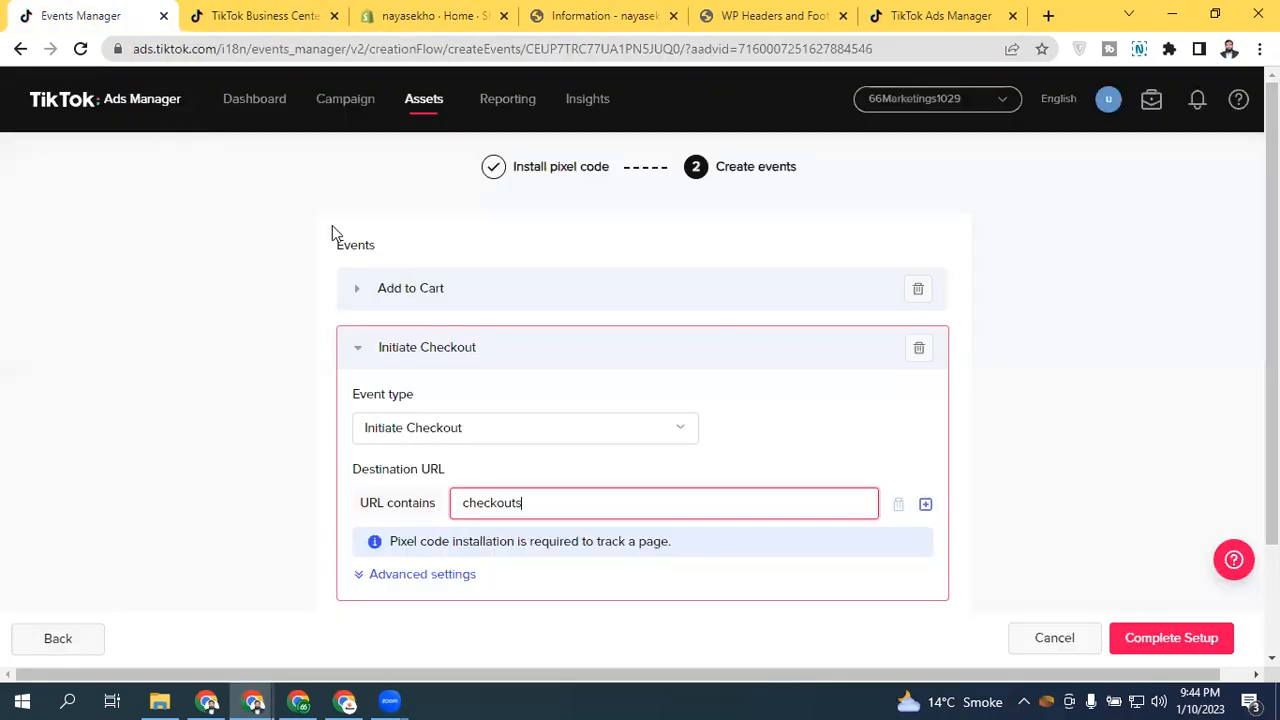
pyautogui.click(515, 355)
# - Add a URL keyword event of type Place an Order with a destination URL containing "thank_you"
pyautogui.click(425, 400)
pyautogui.click(457, 497)
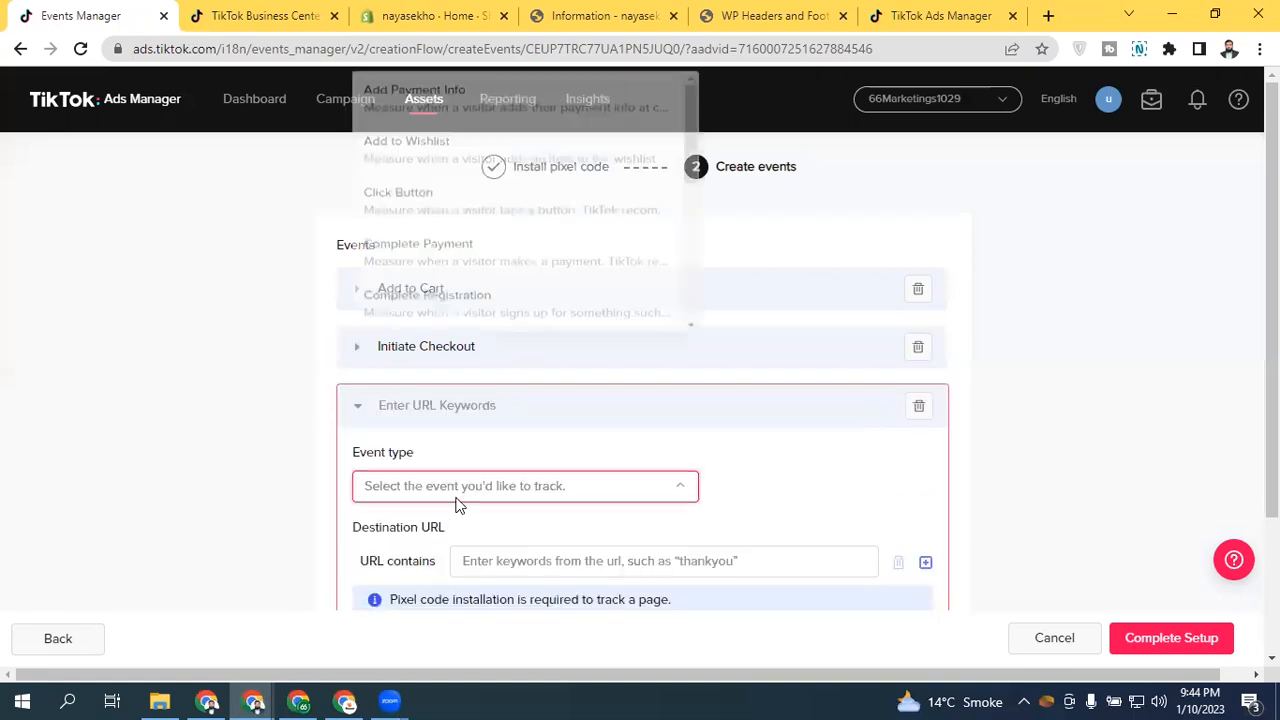
pyautogui.moveTo(695, 140); pyautogui.dragTo(688, 248)
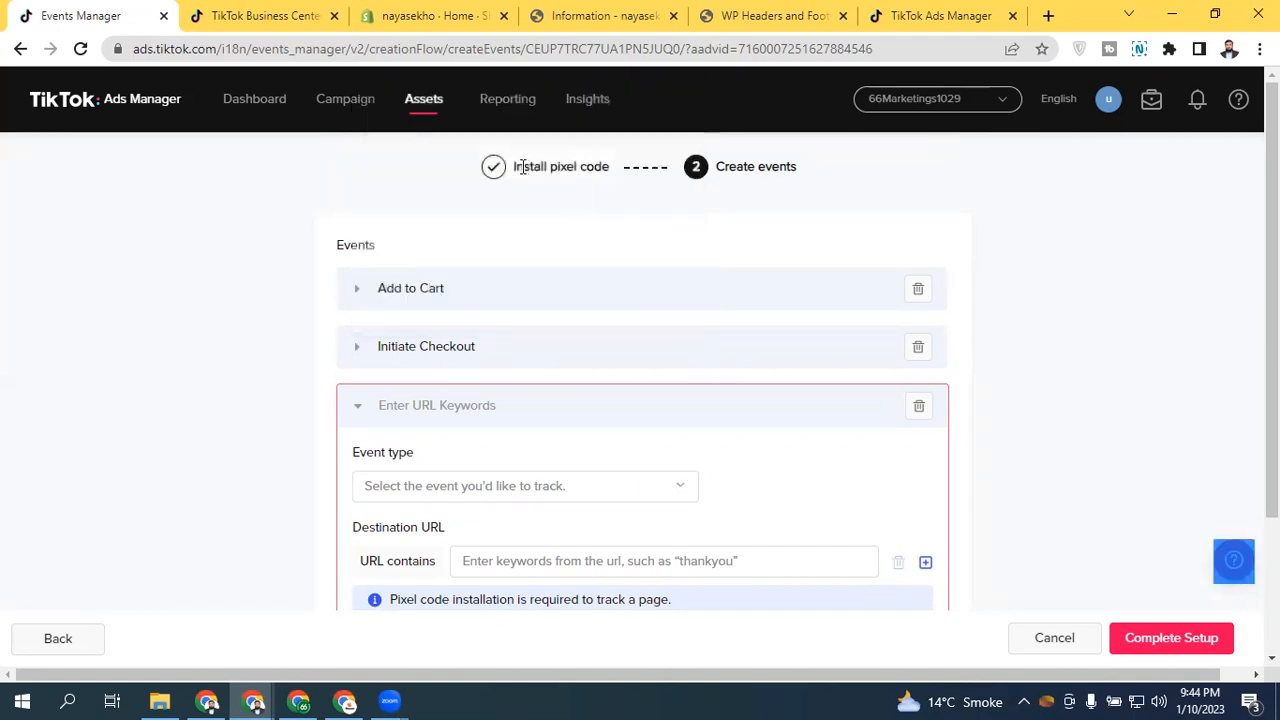
pyautogui.click(492, 488)
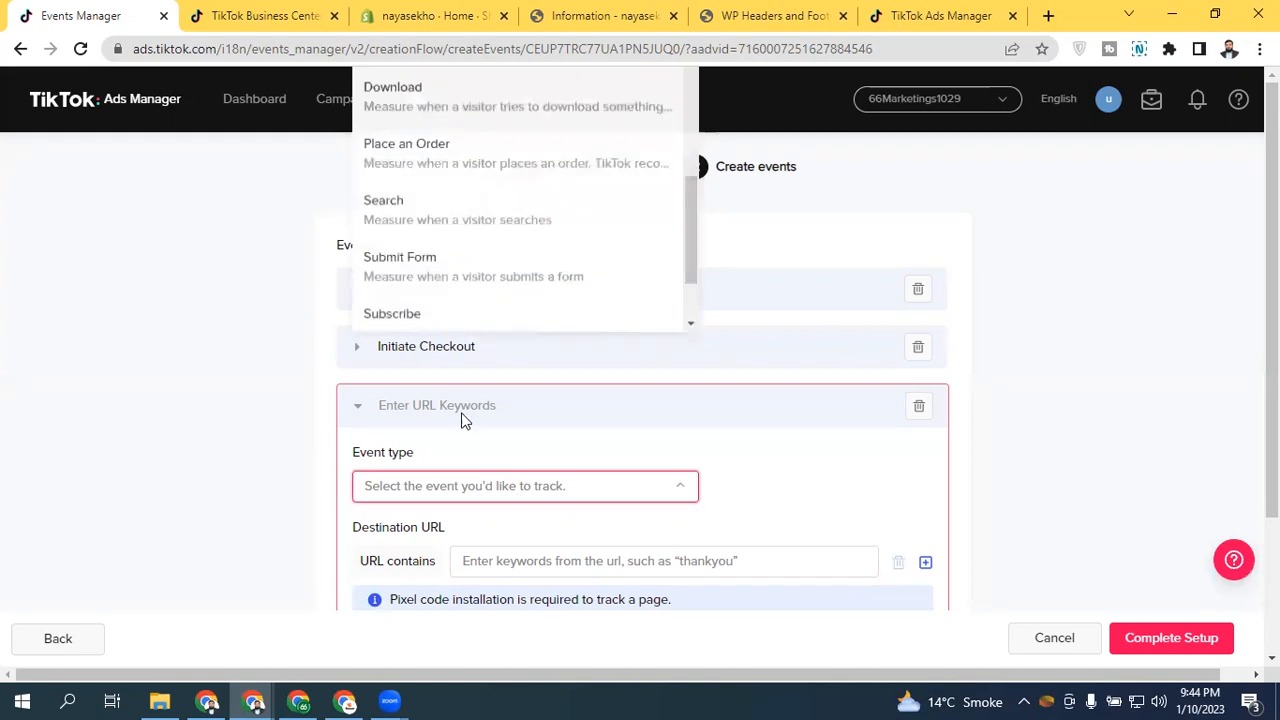
pyautogui.click(450, 152)
pyautogui.scroll(-1, 629, 480)
pyautogui.click(629, 480)
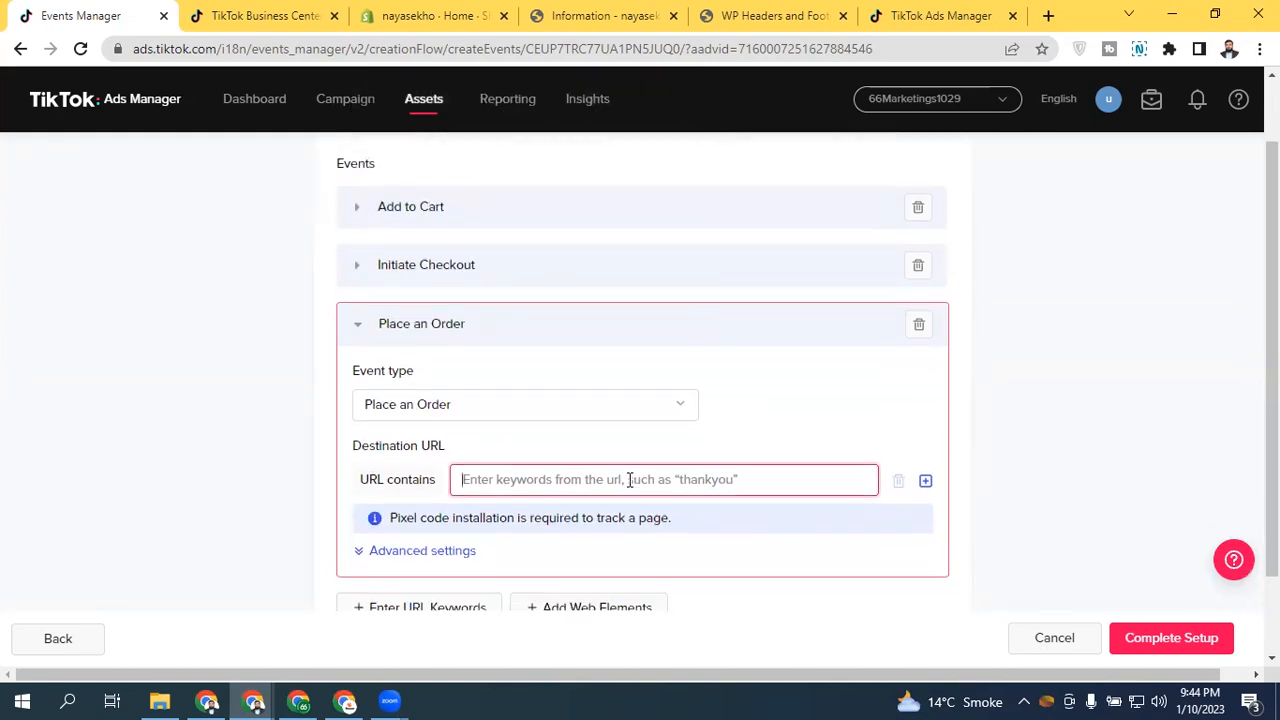
pyautogui.write('than')
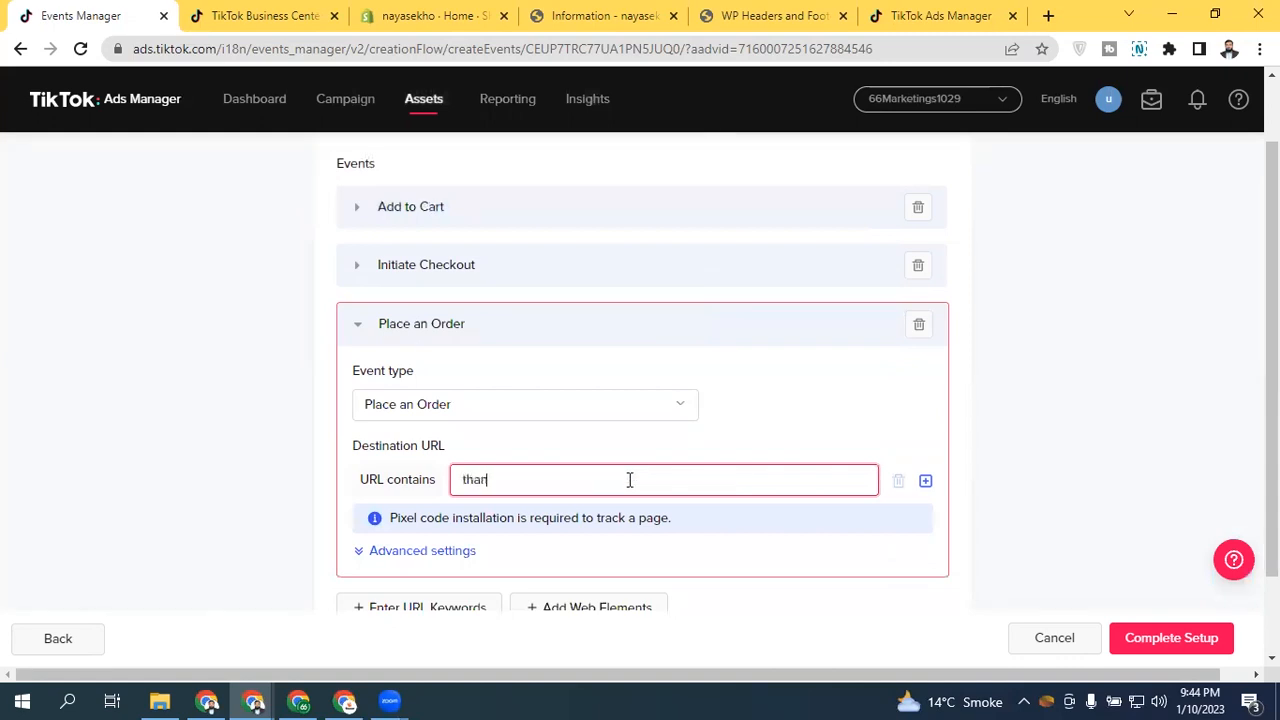
pyautogui.write('k_you')
pyautogui.click(630, 455)
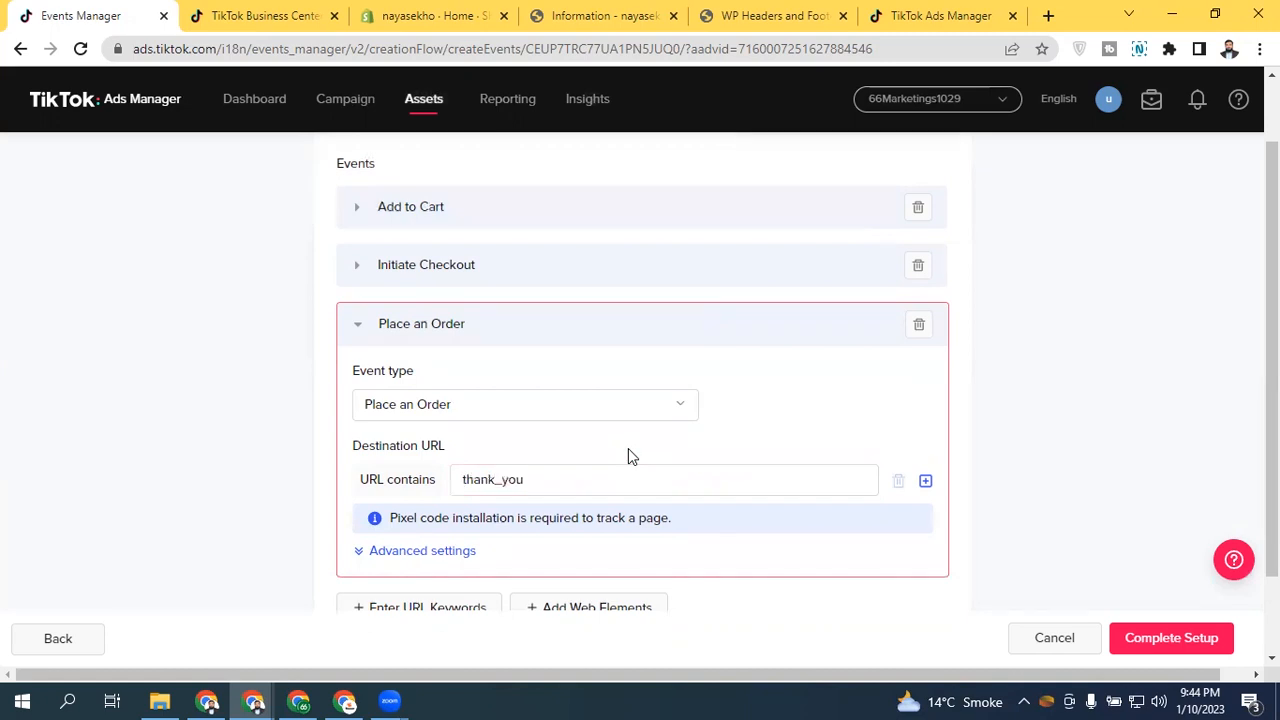
pyautogui.click(494, 480)
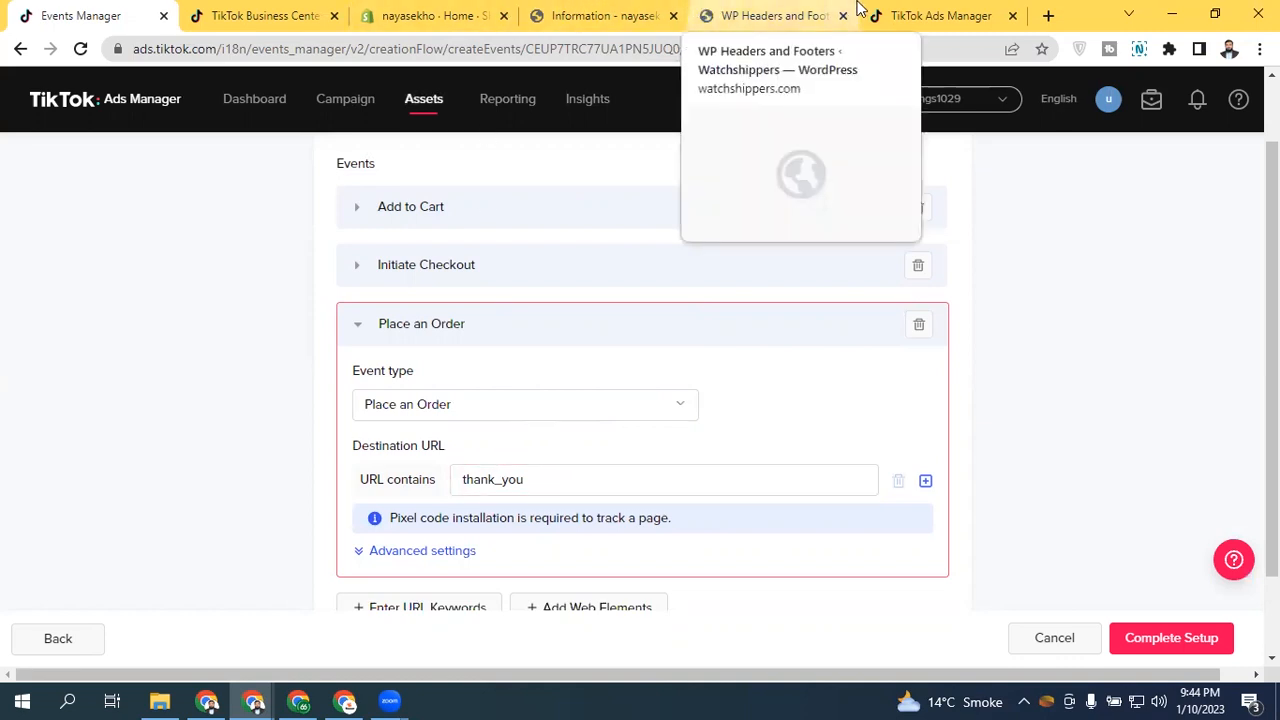
# - Review the event types and URL keywords of the Add to Cart and Initiate Checkout events
pyautogui.click(512, 214)
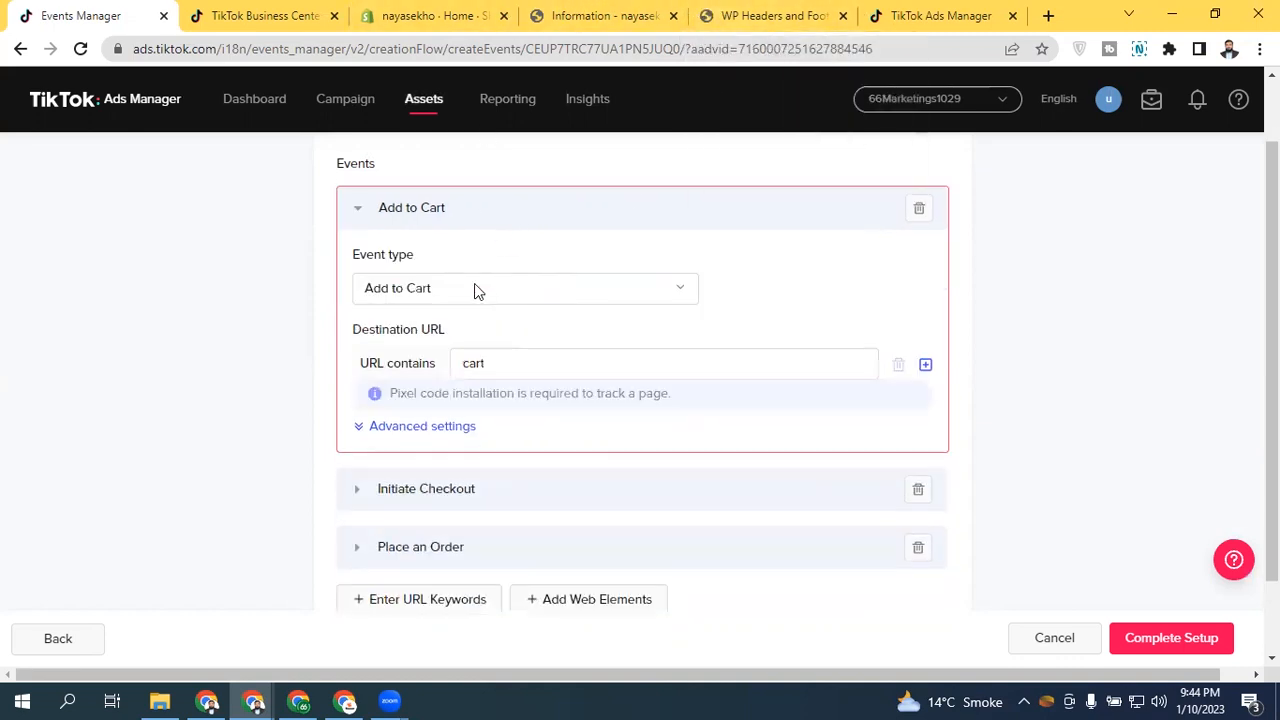
pyautogui.click(469, 212)
pyautogui.click(497, 268)
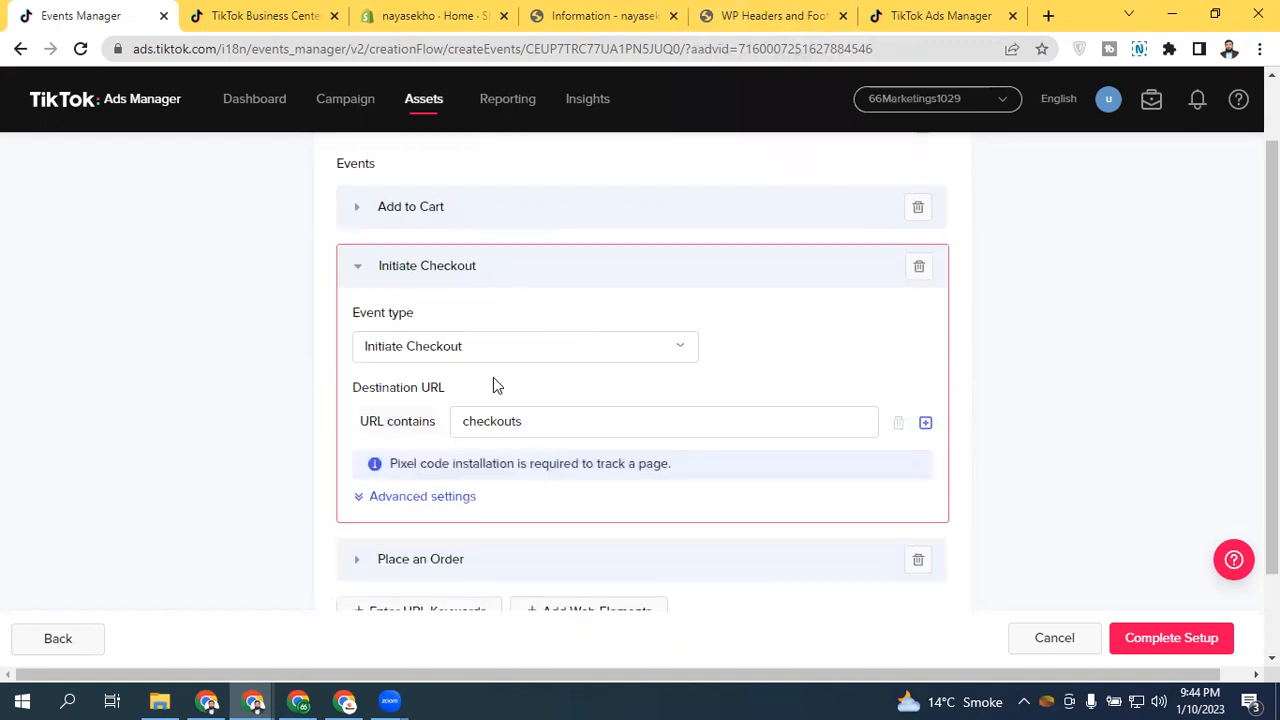
pyautogui.click(462, 268)
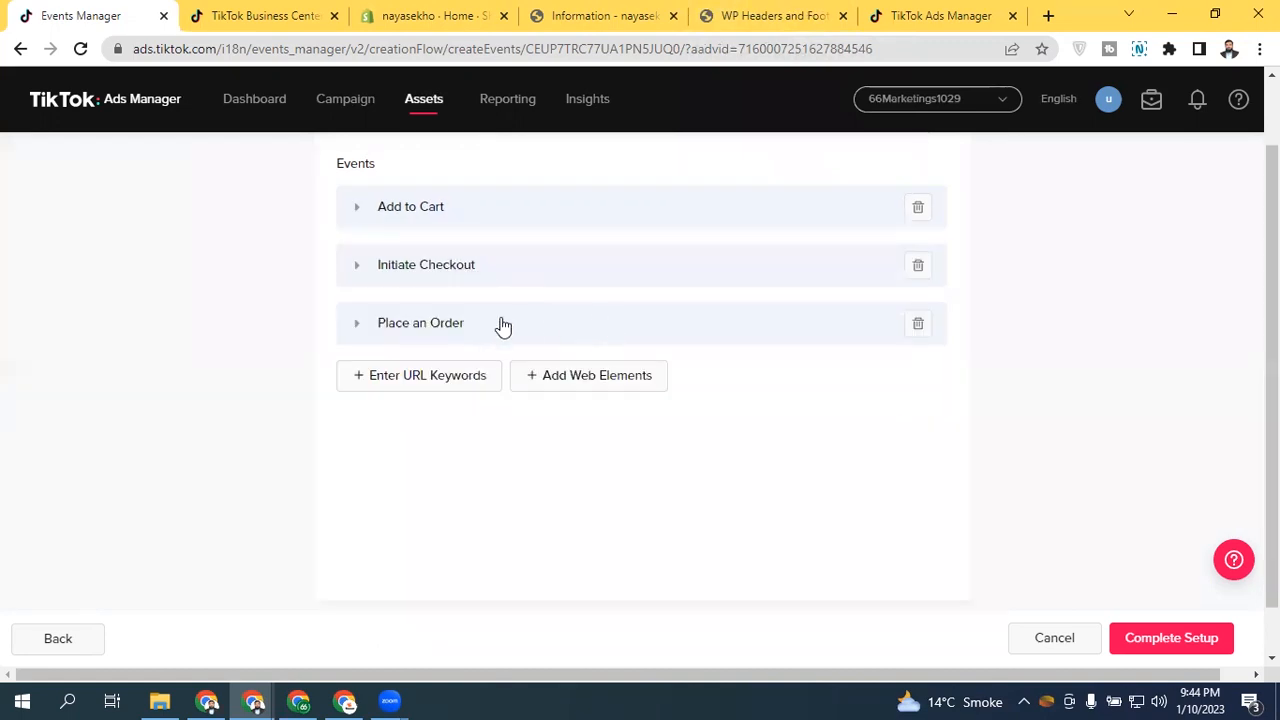
# - Replace the Place an Order event's URL keyword with "order_reveived"
pyautogui.click(503, 325)
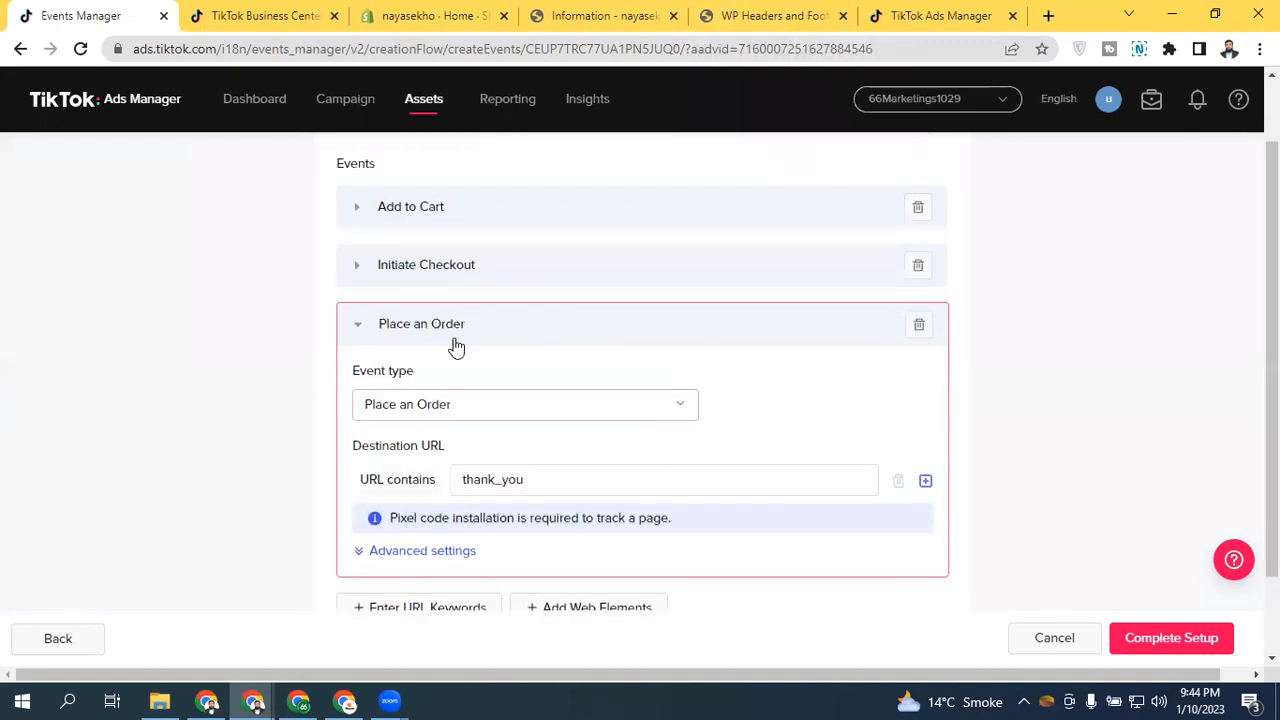
pyautogui.doubleClick(536, 487)
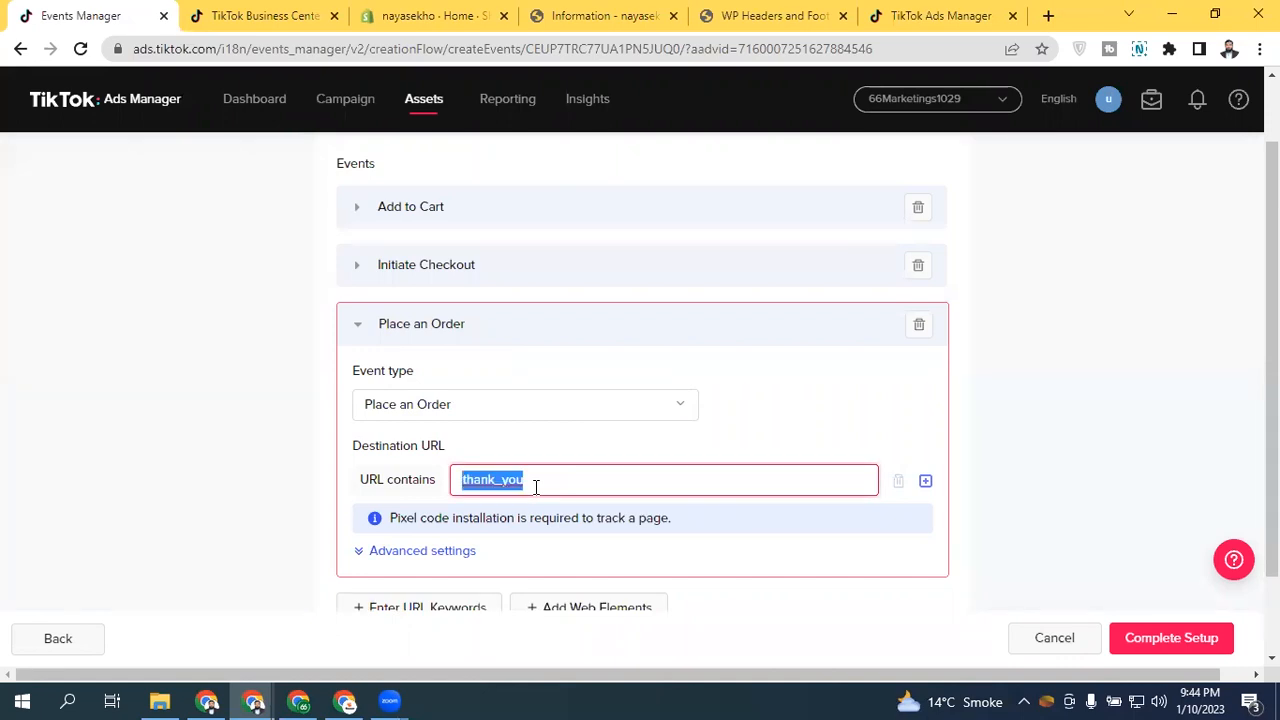
pyautogui.write('order_')
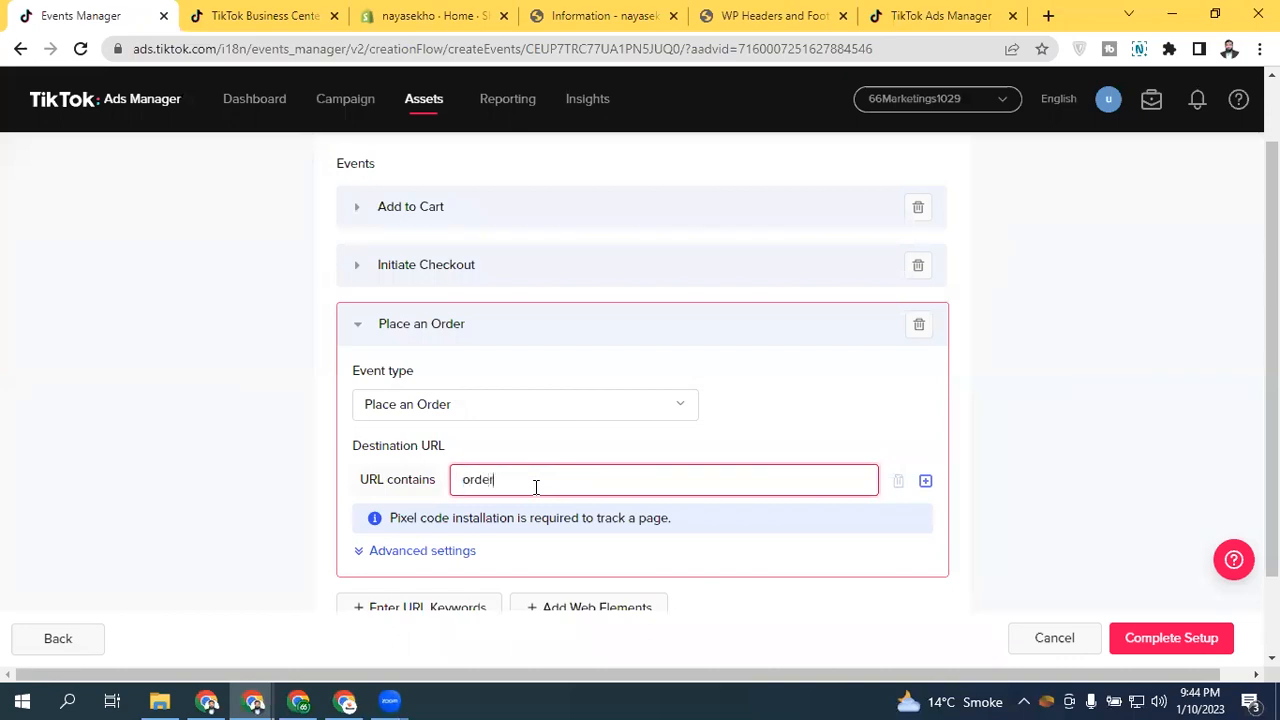
pyautogui.write('reveived')
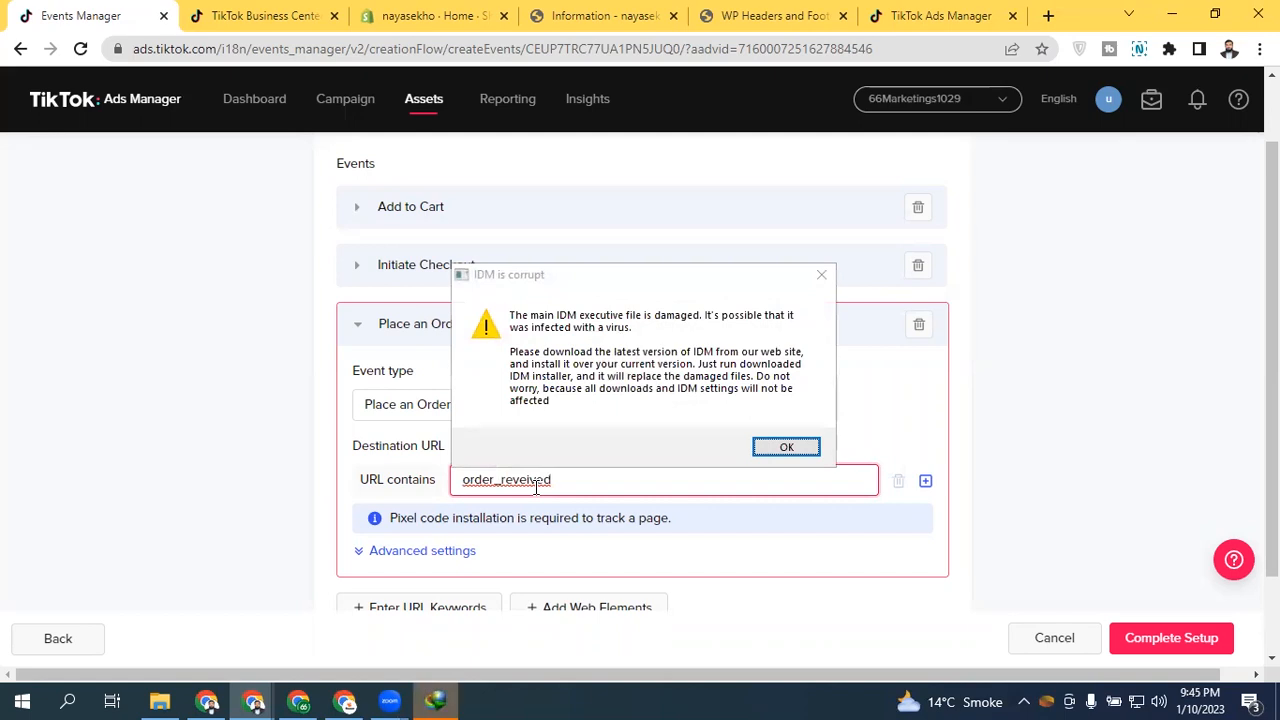
# - Dismiss the IDM warning dialog, close the Internet Download Manager download page and return to Events Manager
pyautogui.click(821, 275)
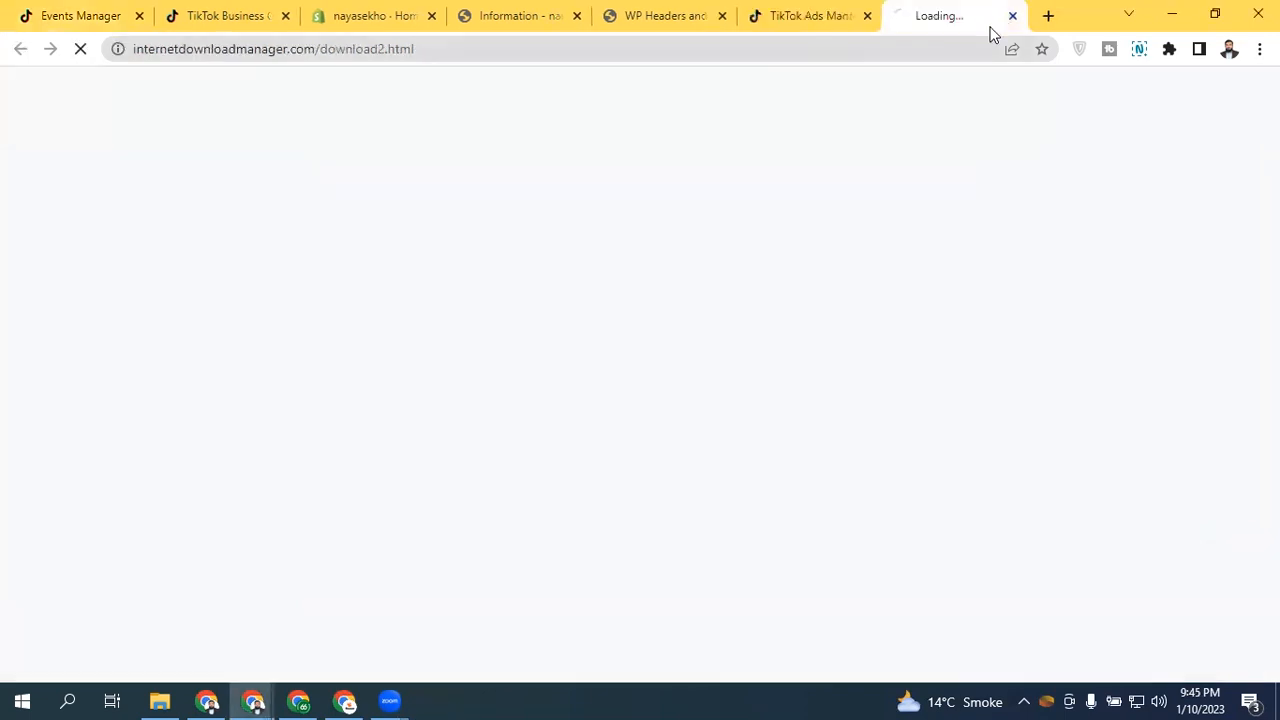
pyautogui.click(1012, 16)
pyautogui.click(45, 14)
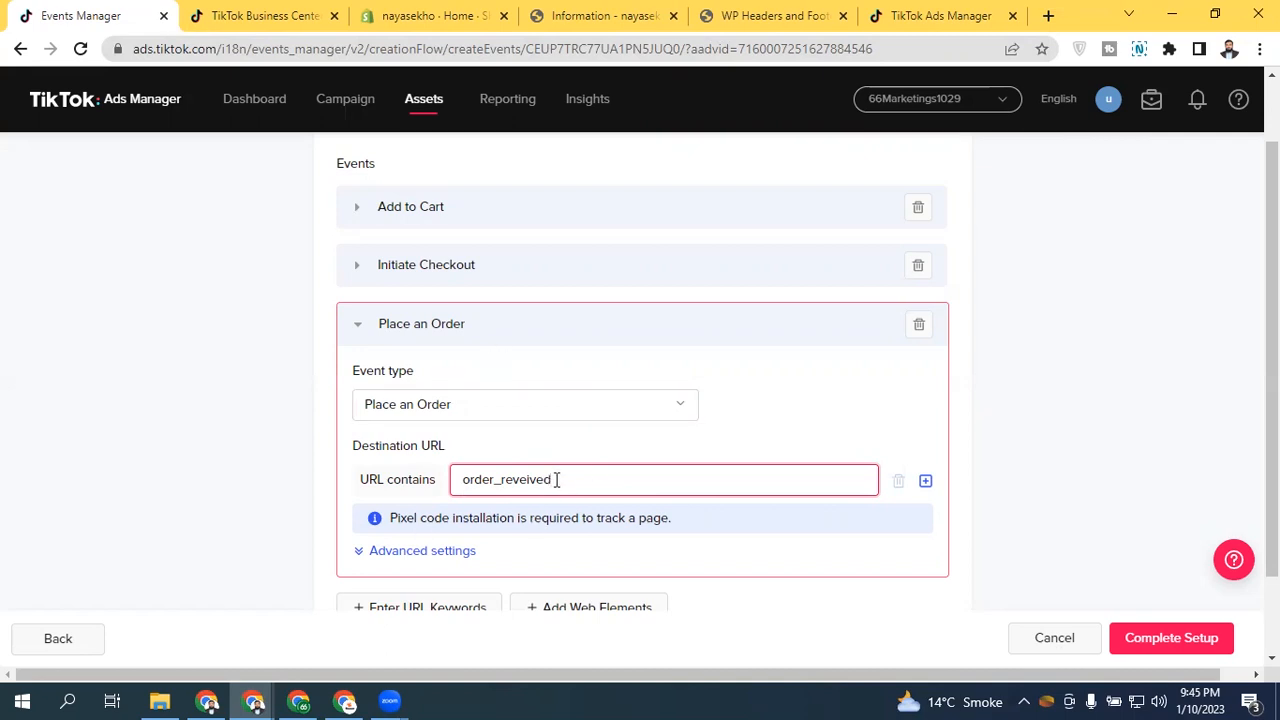
# - Replace the Place an Order event's URL keyword with "thank_you" and collapse the event
pyautogui.moveTo(557, 480); pyautogui.dragTo(427, 478)
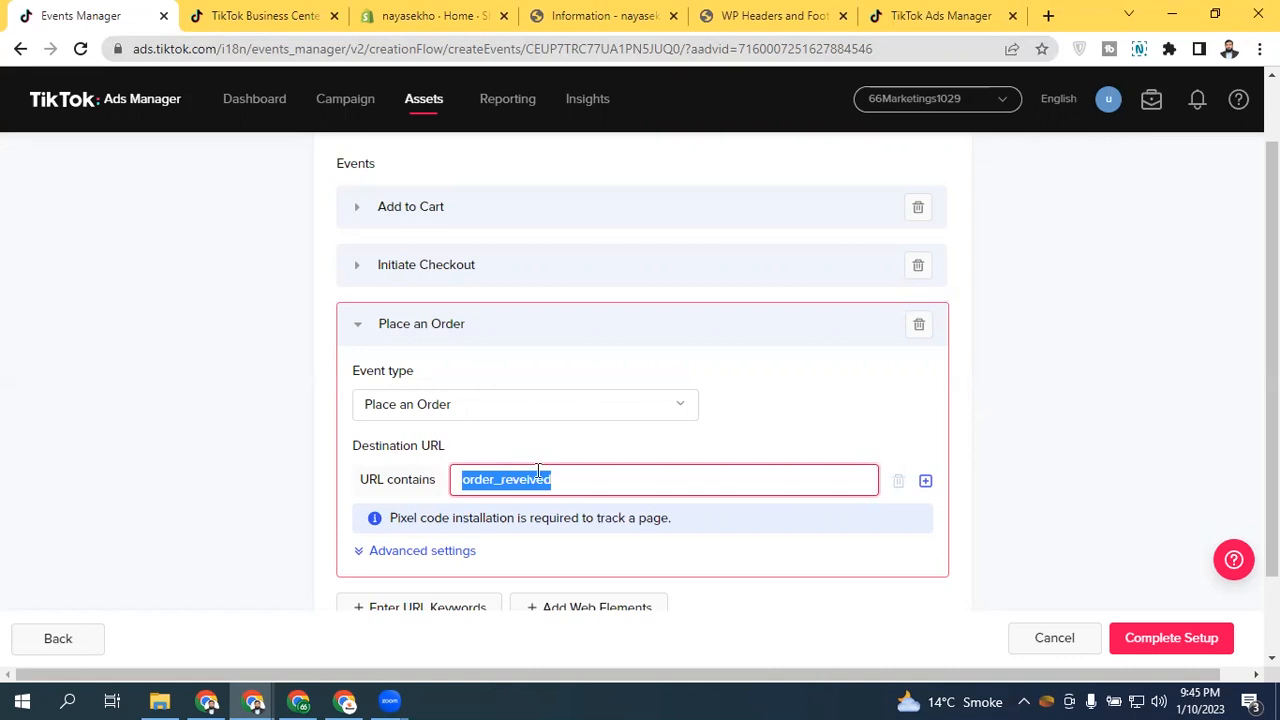
pyautogui.write('thank_')
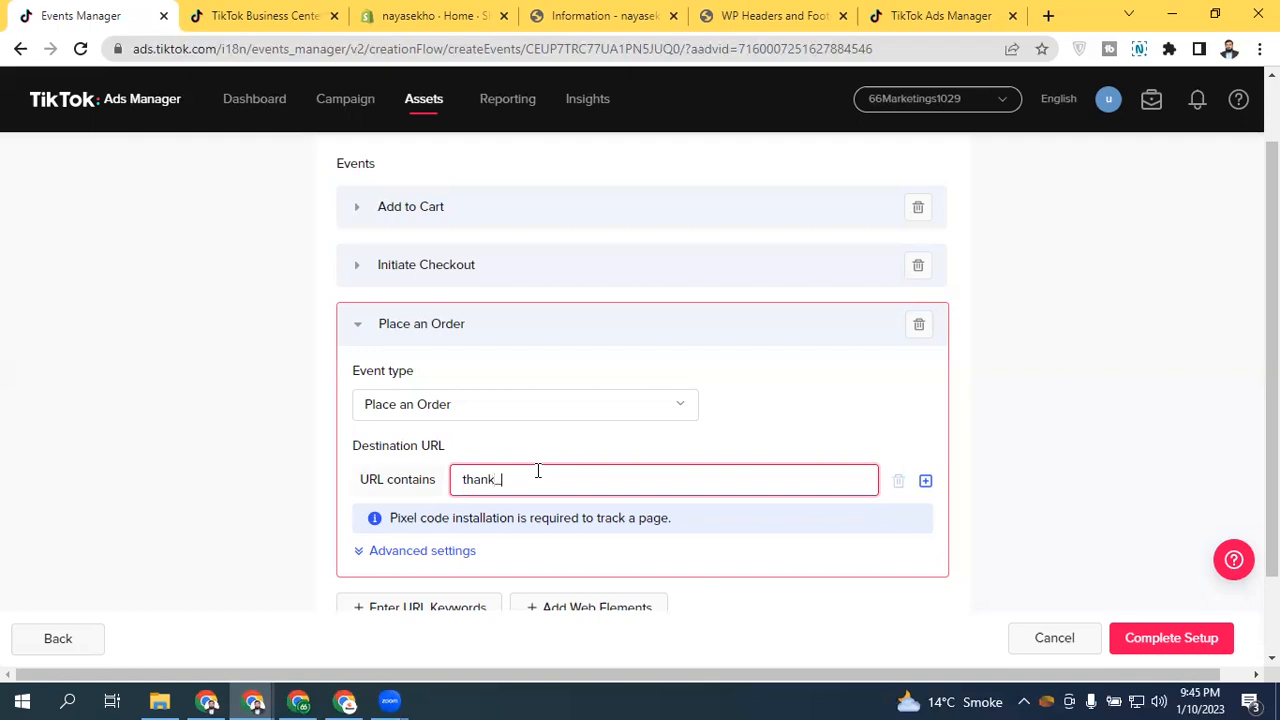
pyautogui.write('you')
pyautogui.click(472, 342)
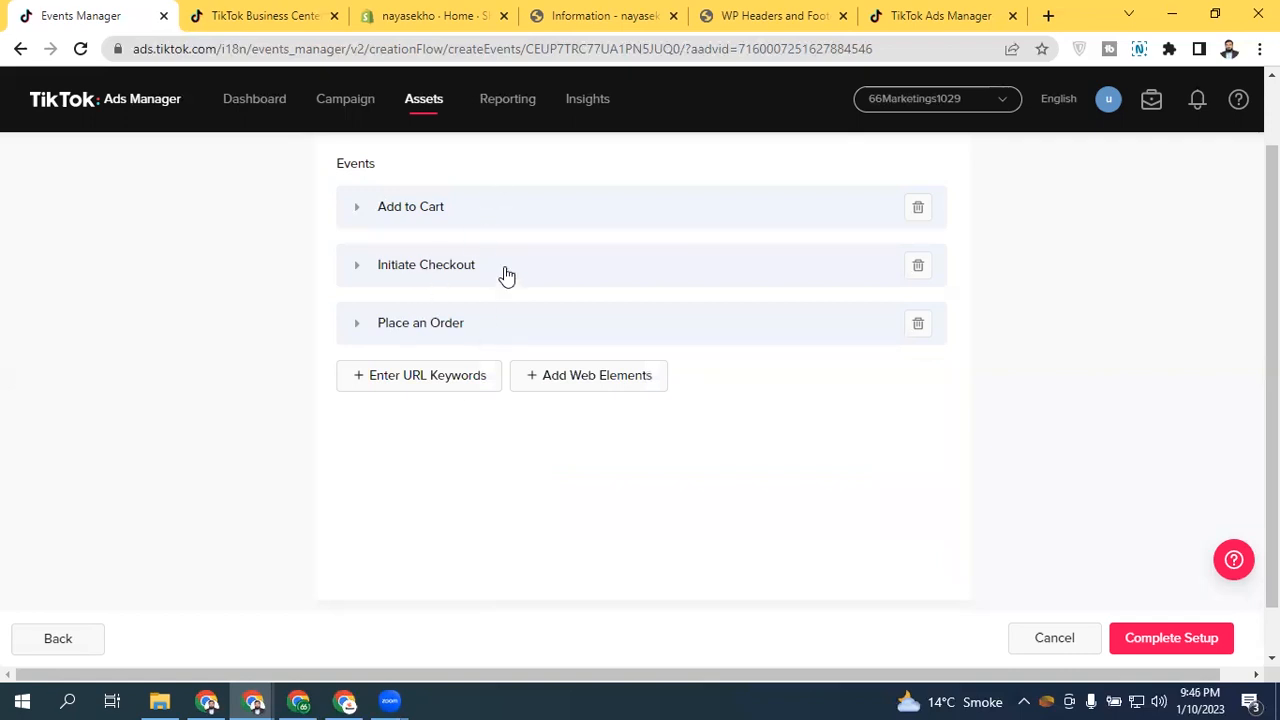
# - Add another URL keyword event of type View Content and begin its destination URL keyword
pyautogui.click(430, 375)
pyautogui.click(648, 463)
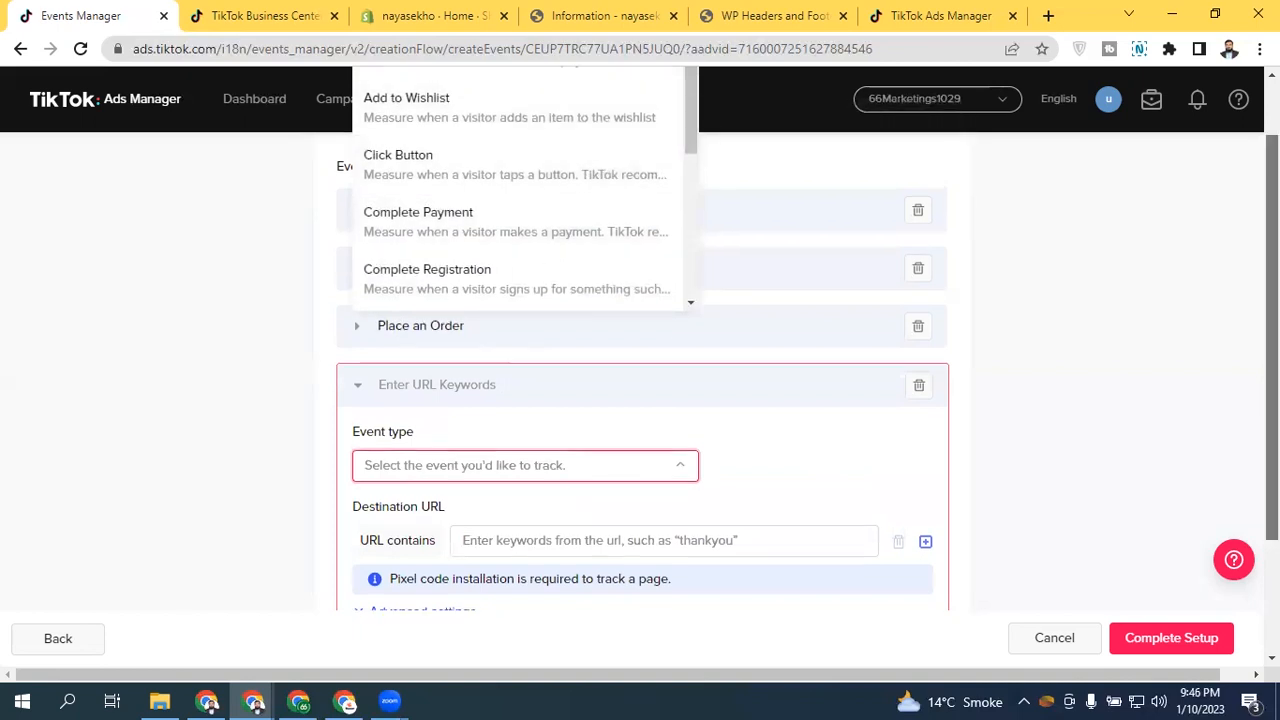
pyautogui.scroll(2, 783, 297)
pyautogui.moveTo(690, 200); pyautogui.dragTo(652, 358)
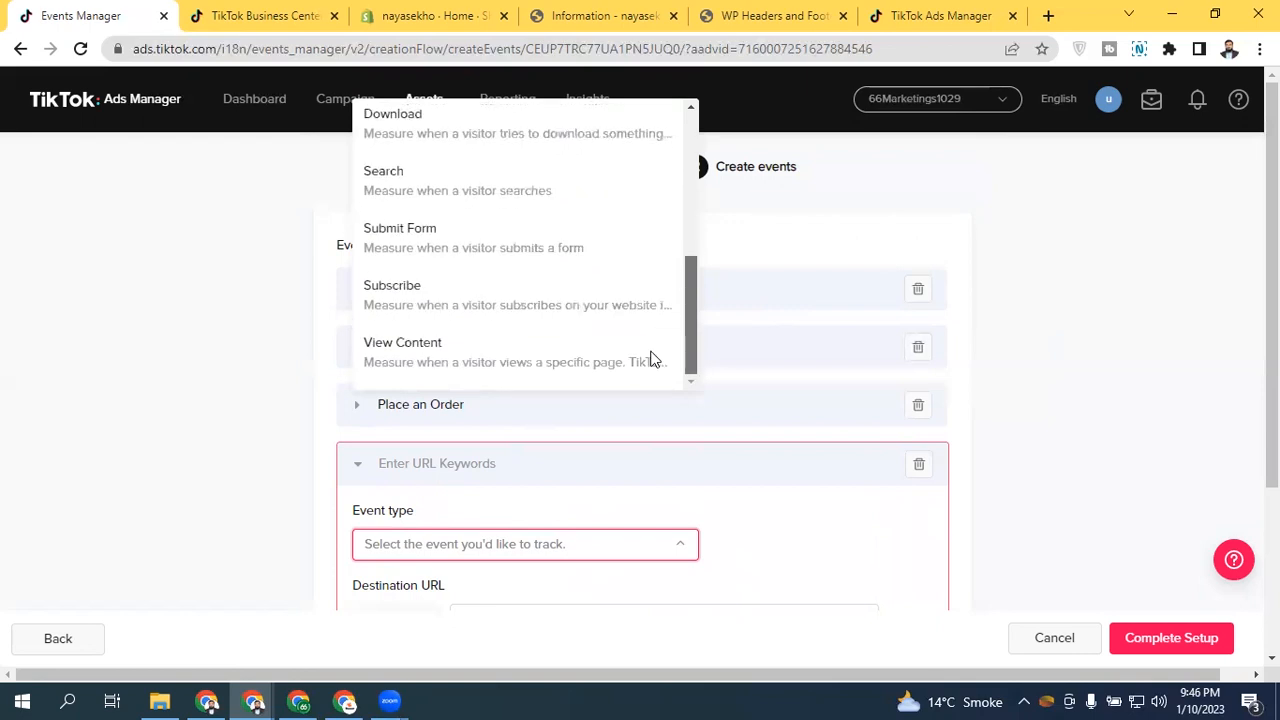
pyautogui.click(517, 372)
pyautogui.scroll(-2, 554, 494)
pyautogui.click(511, 430)
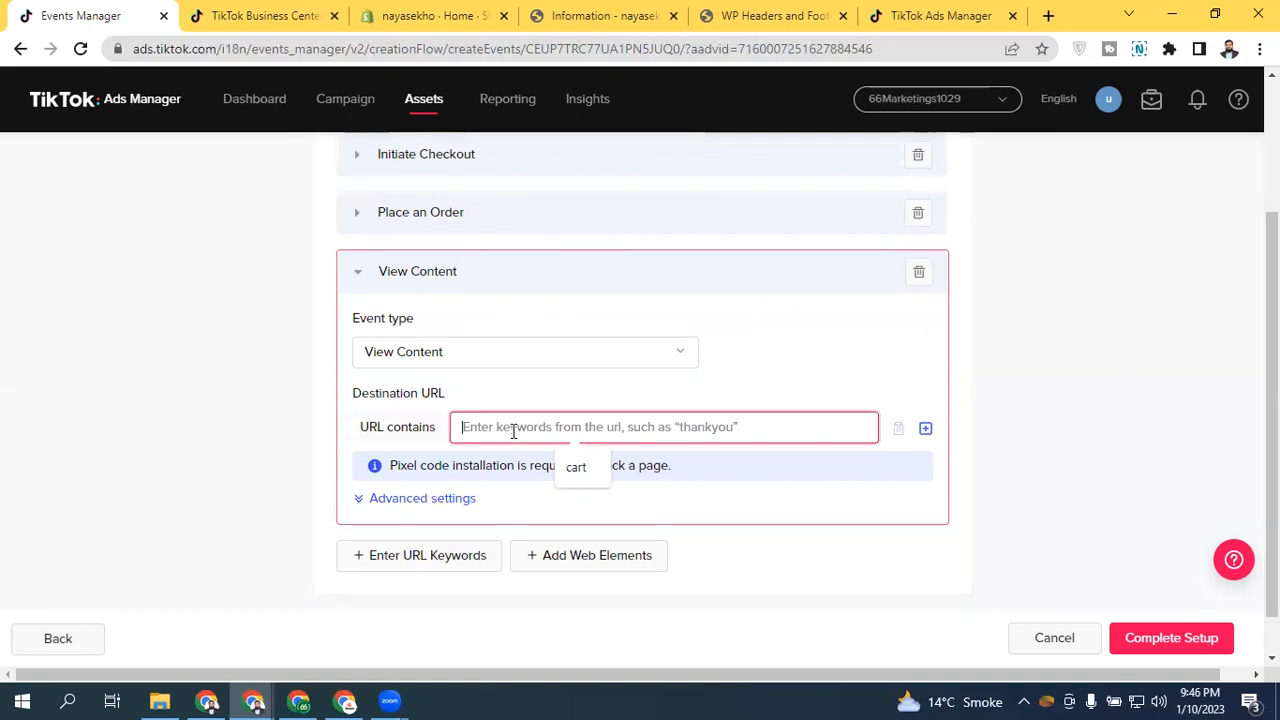
pyautogui.write('p')
# - Open the sport watch's product page on the Shopify storefront and check which path segment its URL contains
pyautogui.click(543, 8)
pyautogui.click(308, 150)
pyautogui.click(437, 8)
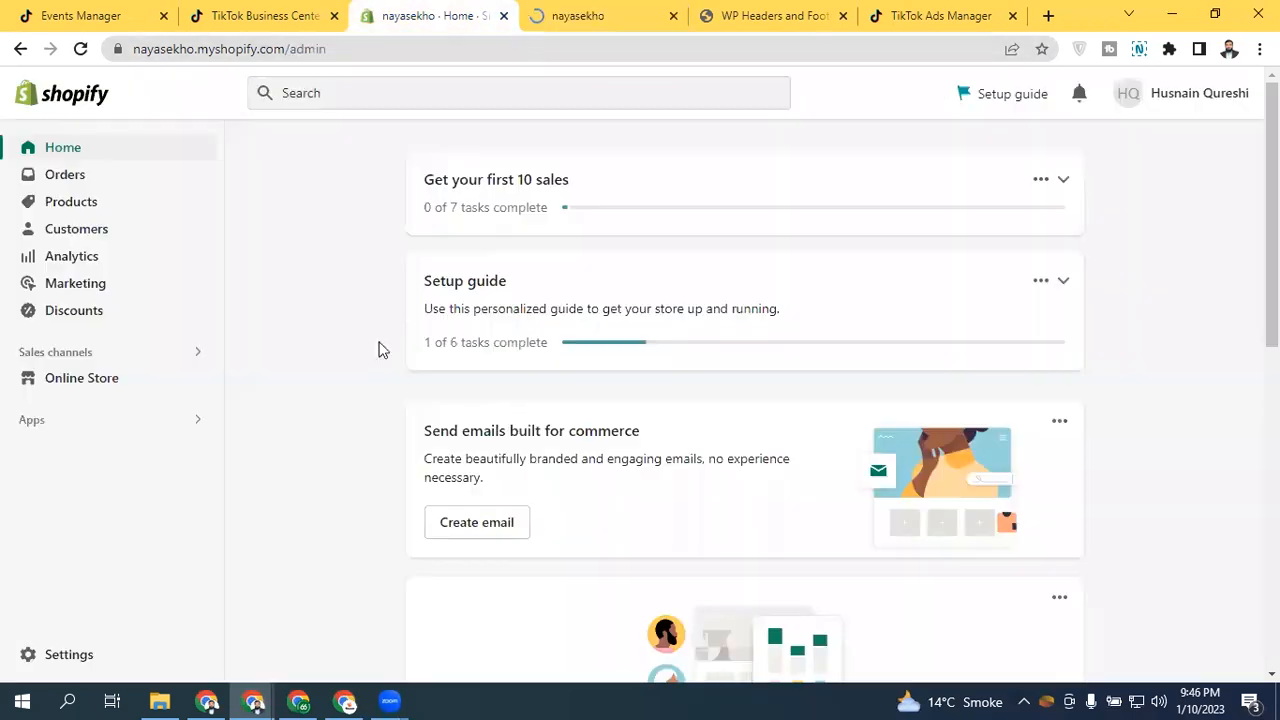
pyautogui.click(528, 12)
pyautogui.scroll(-12, 640, 375)
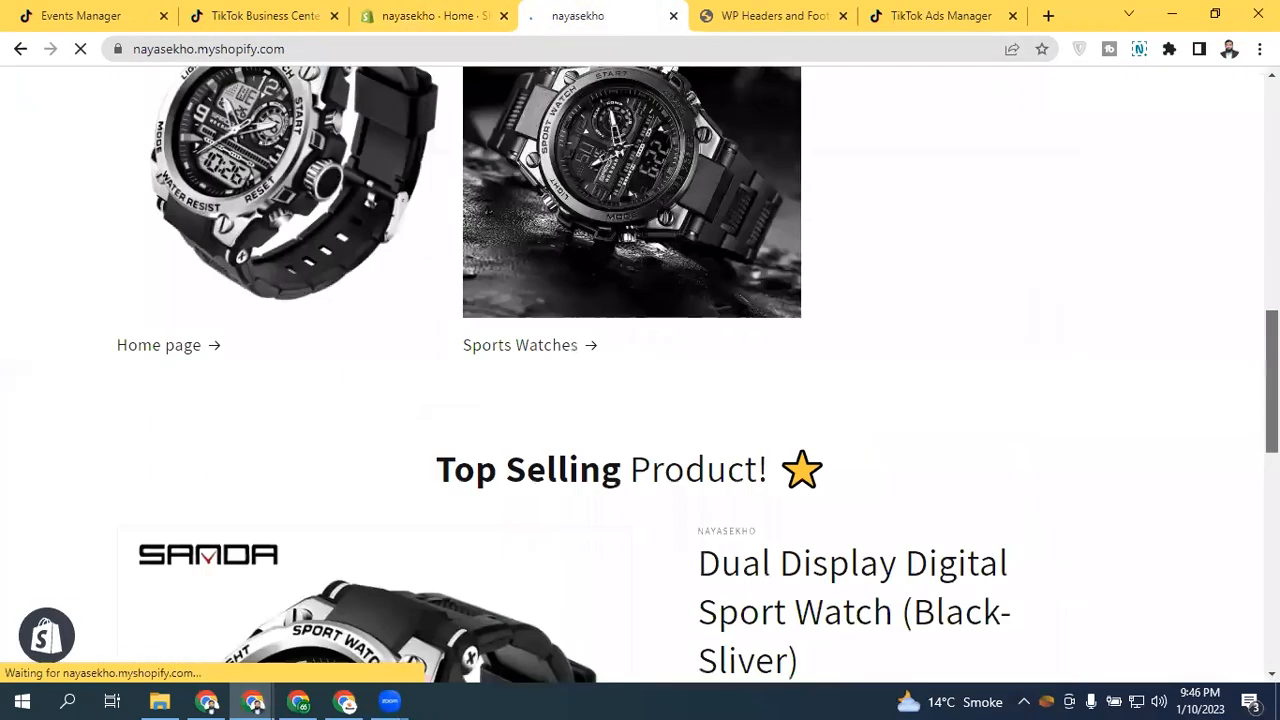
pyautogui.scroll(4, 223, 326)
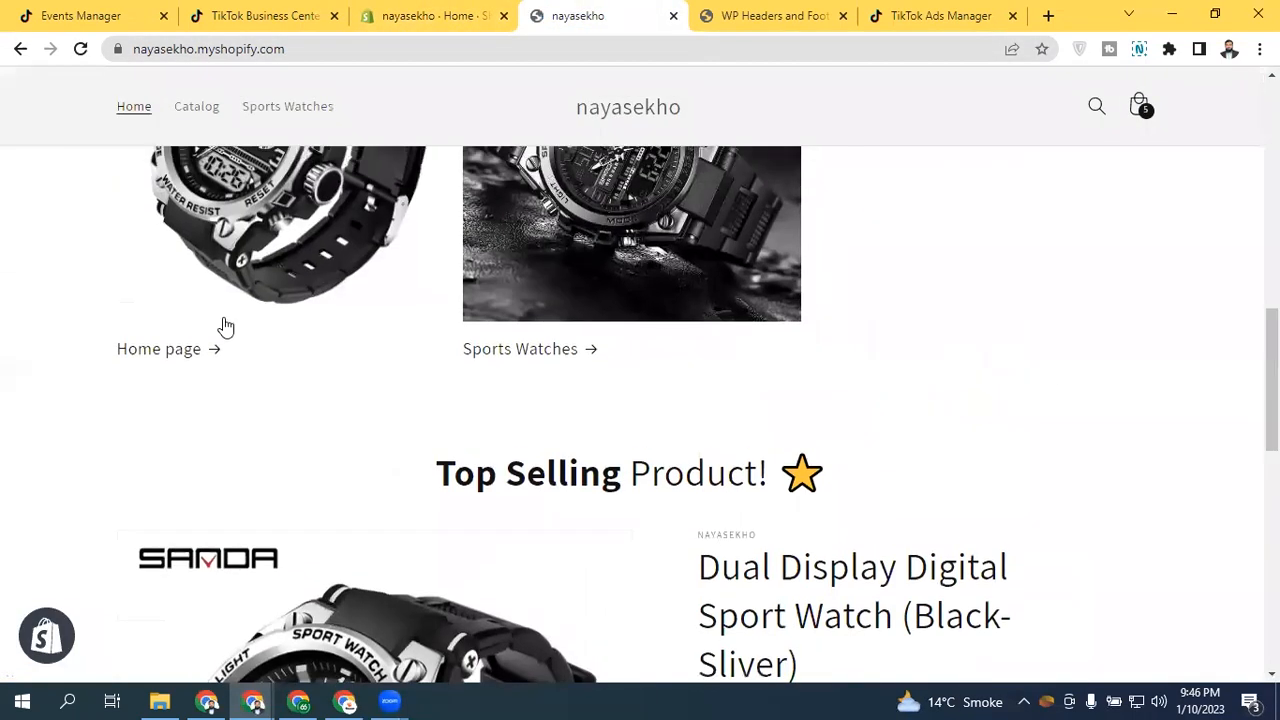
pyautogui.scroll(-7, 223, 326)
pyautogui.scroll(7, 223, 326)
pyautogui.scroll(5, 398, 580)
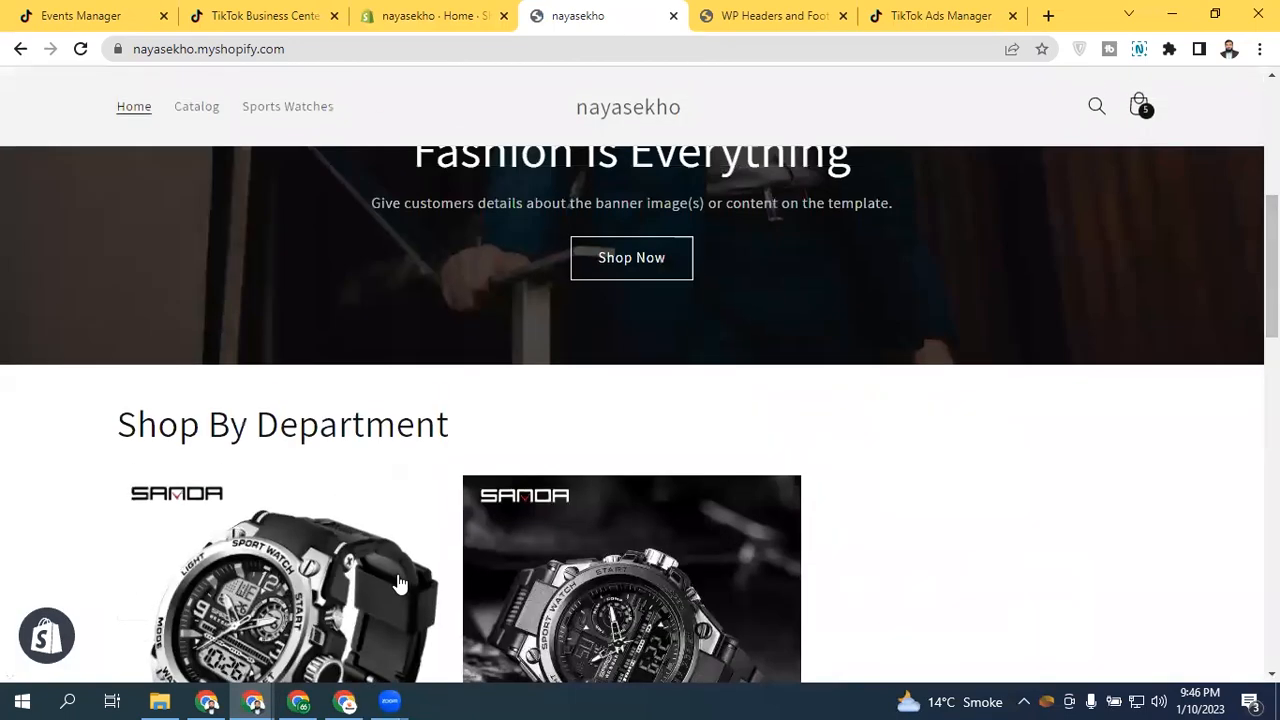
pyautogui.click(398, 580)
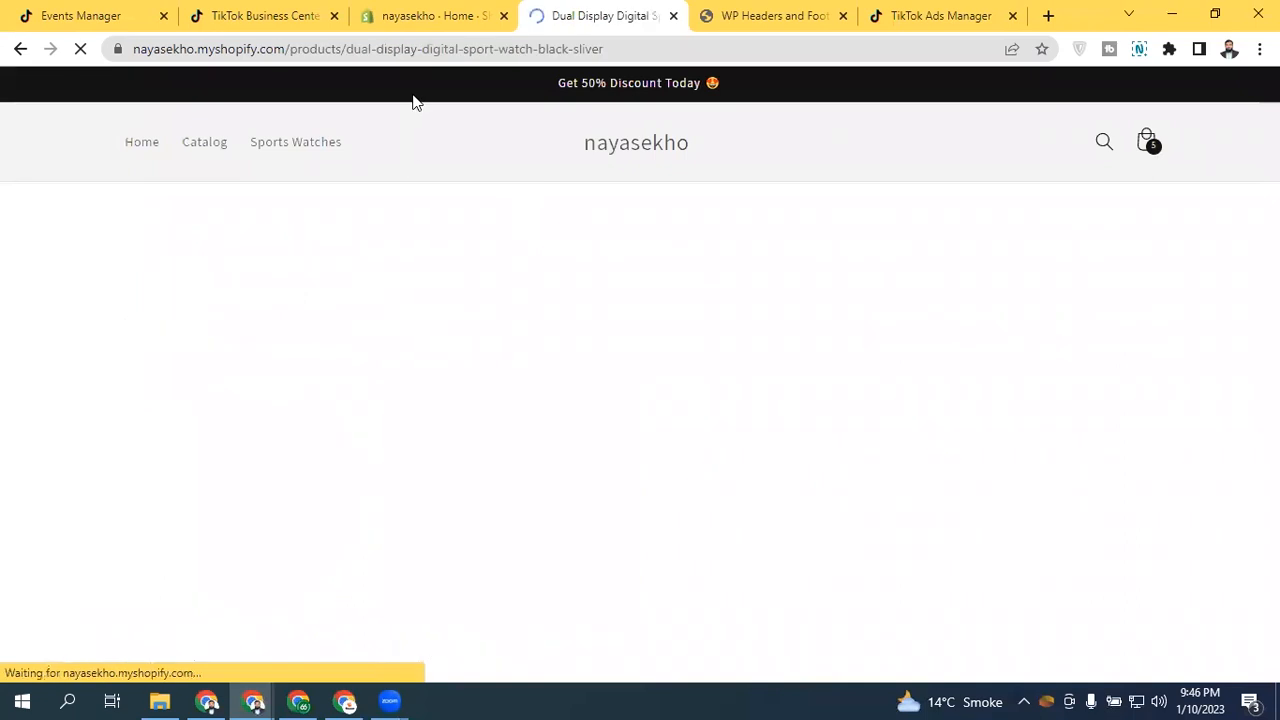
pyautogui.moveTo(342, 48); pyautogui.dragTo(289, 47)
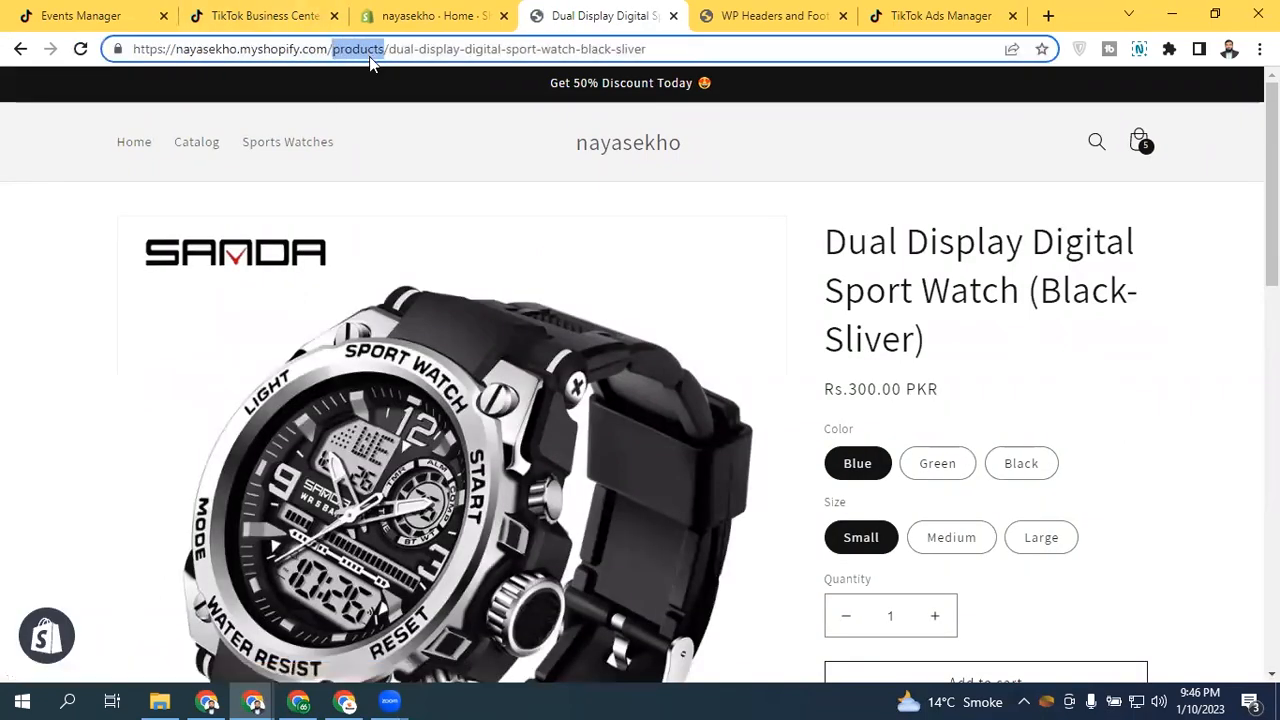
# - Return to Events Manager and set the View Content event's destination URL keyword to "products"
pyautogui.click(80, 15)
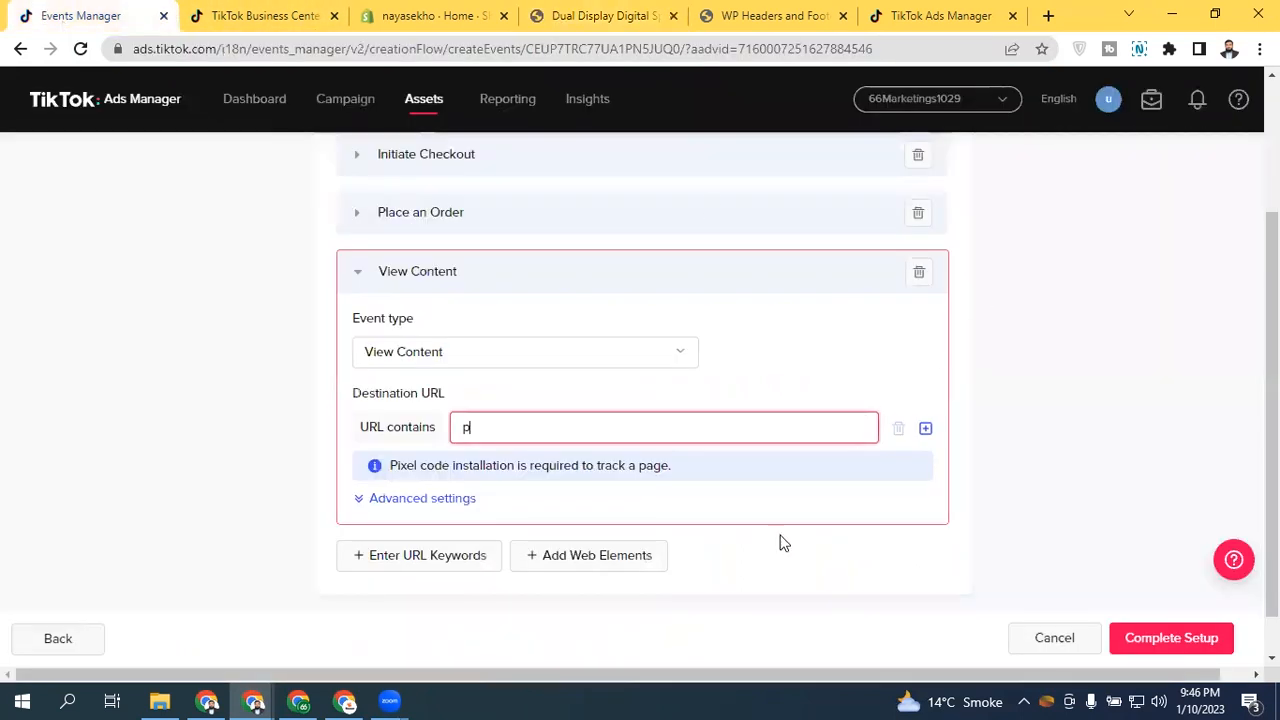
pyautogui.write('oducts')
pyautogui.click(477, 283)
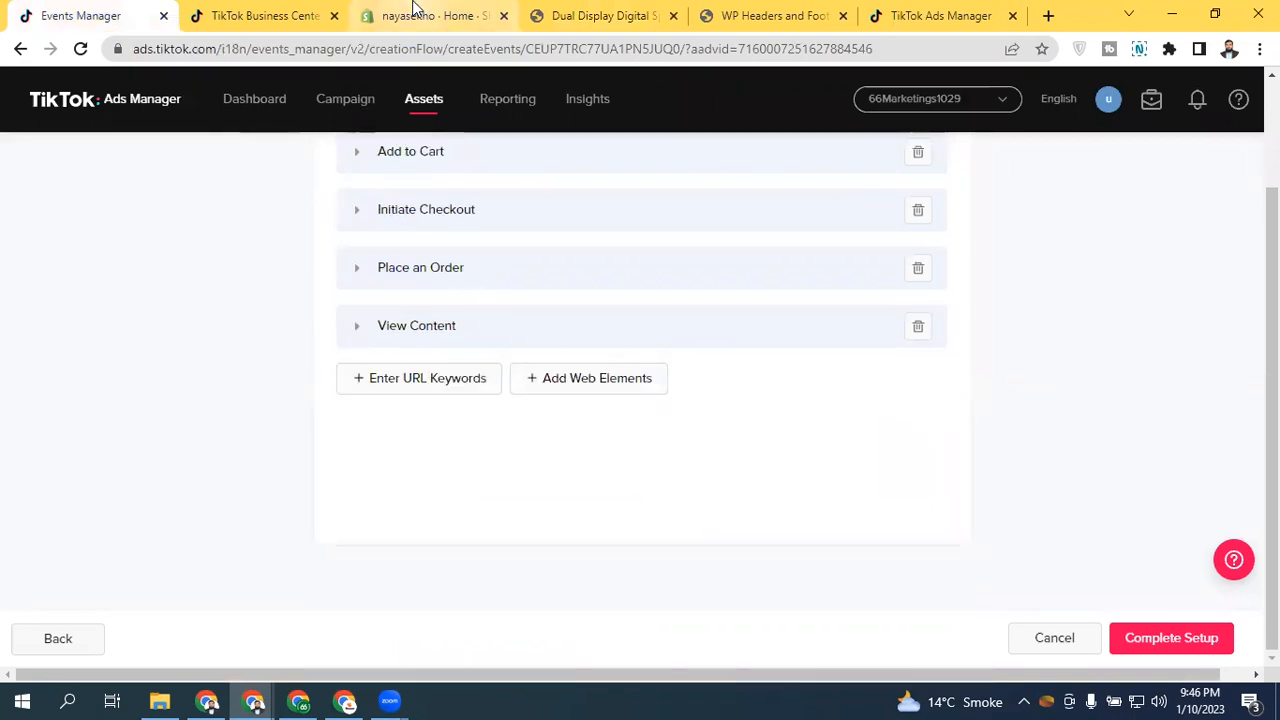
# - Check the list of four events and complete the pixel event setup
pyautogui.scroll(2, 462, 388)
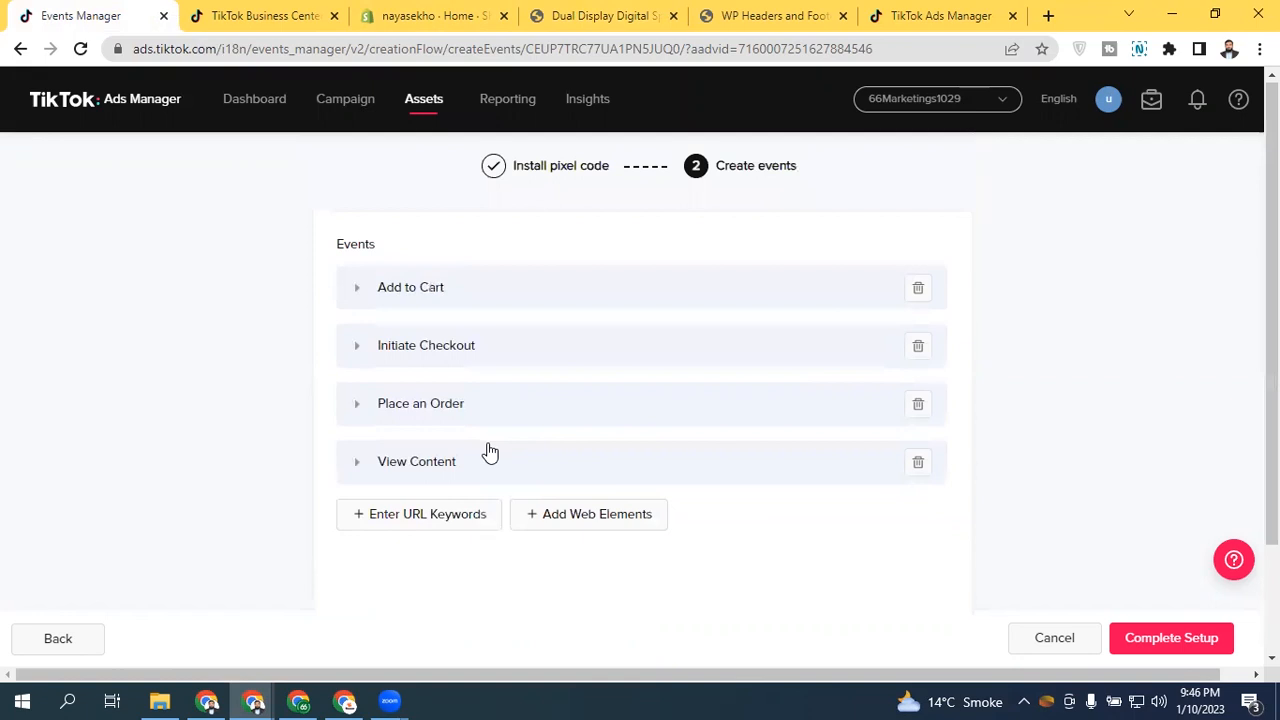
pyautogui.moveTo(1271, 440); pyautogui.dragTo(1271, 562)
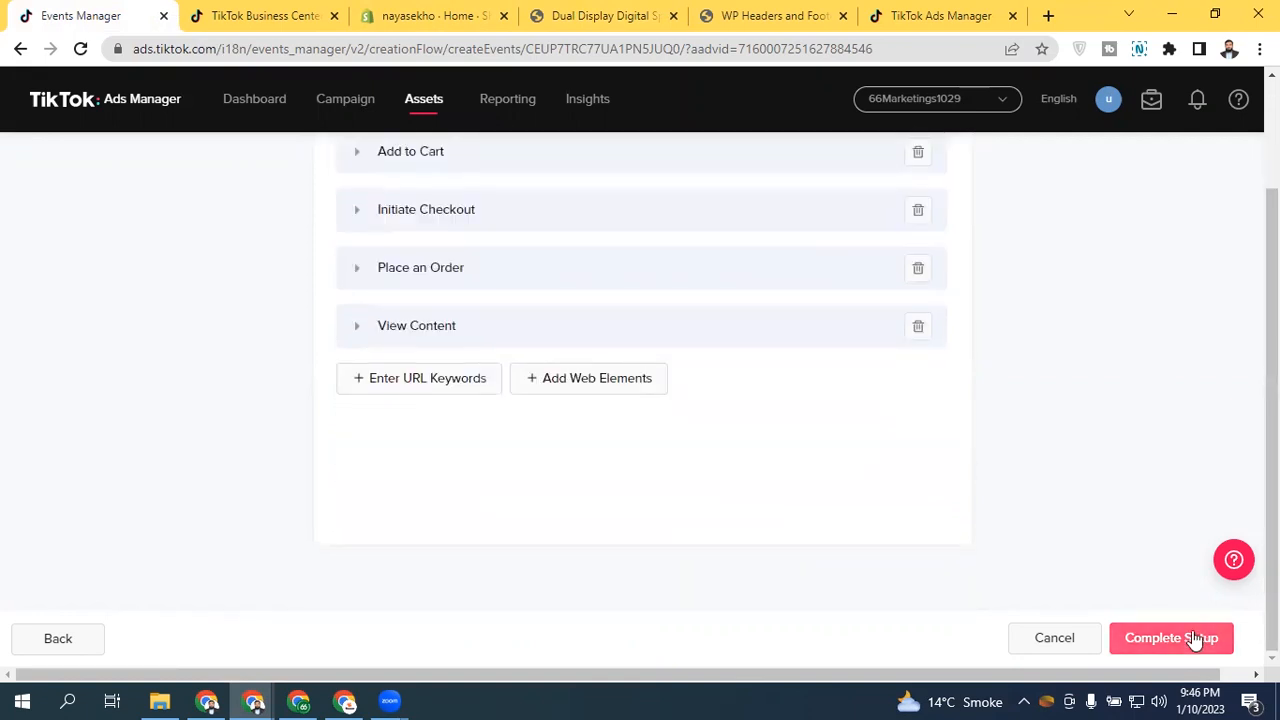
pyautogui.click(1193, 638)
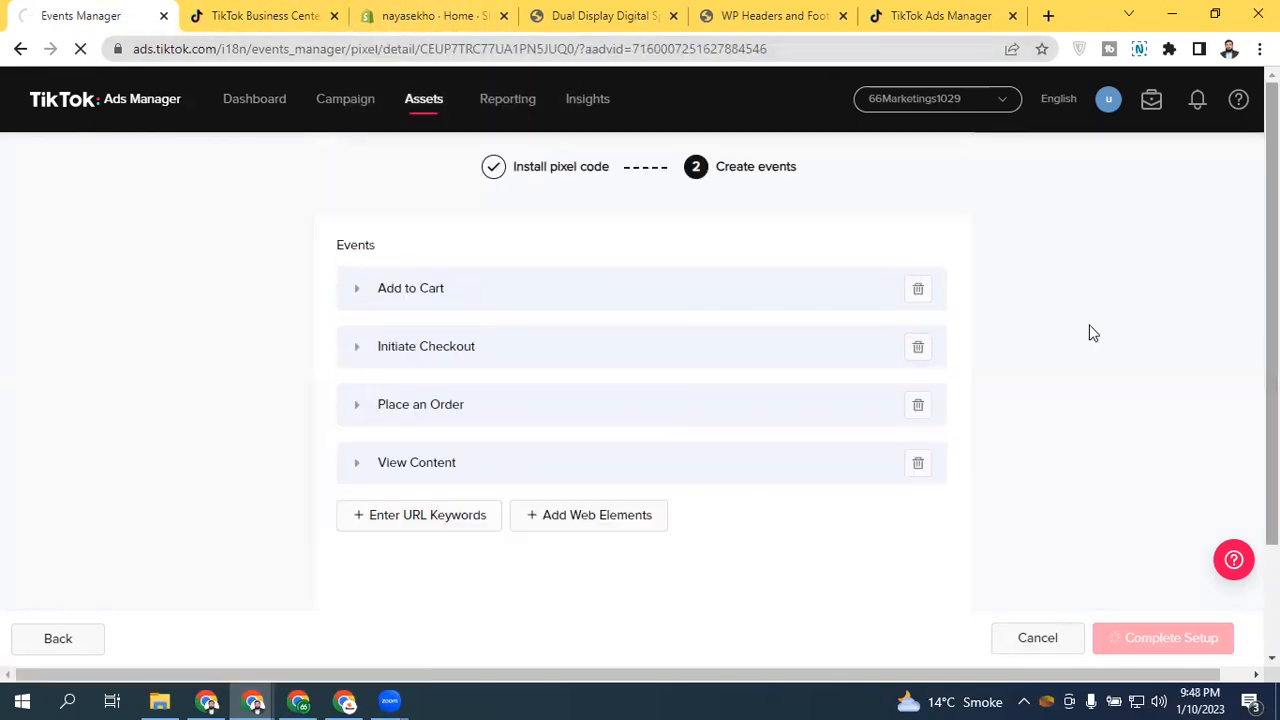
# - Switch to the Shopify admin and search the Shopify App Store for "tiktok"
pyautogui.click(367, 10)
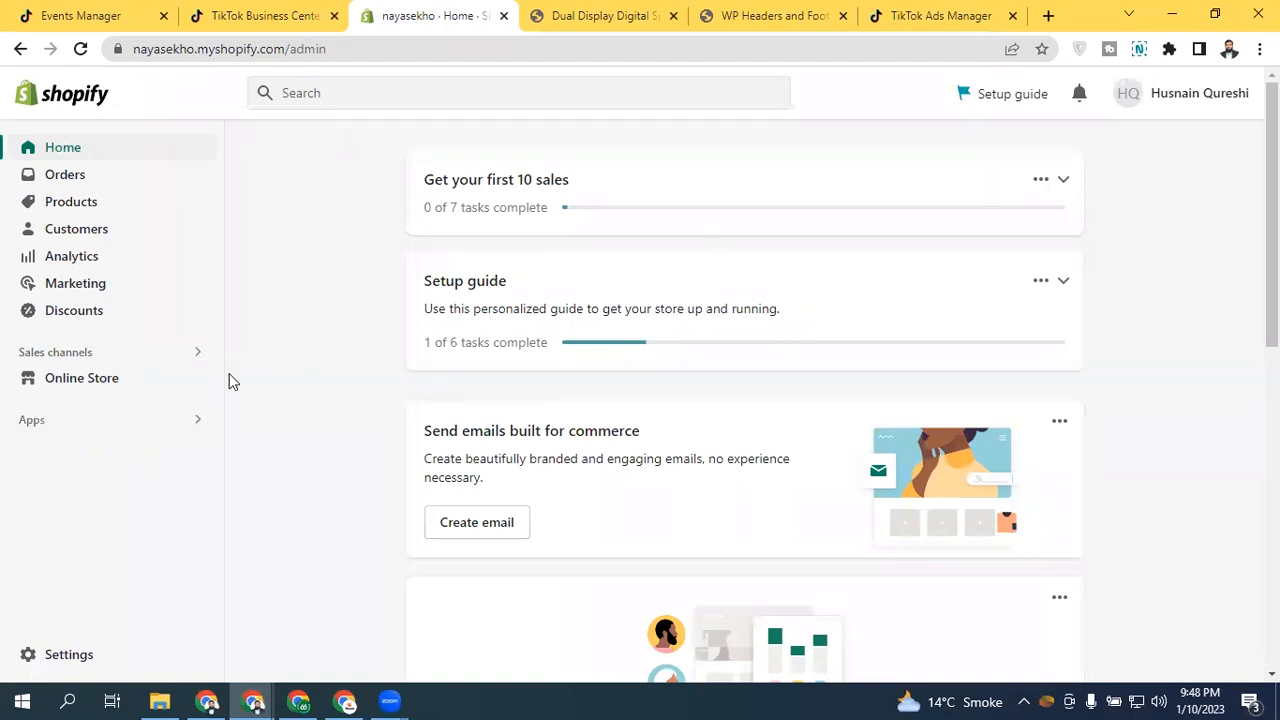
pyautogui.click(80, 428)
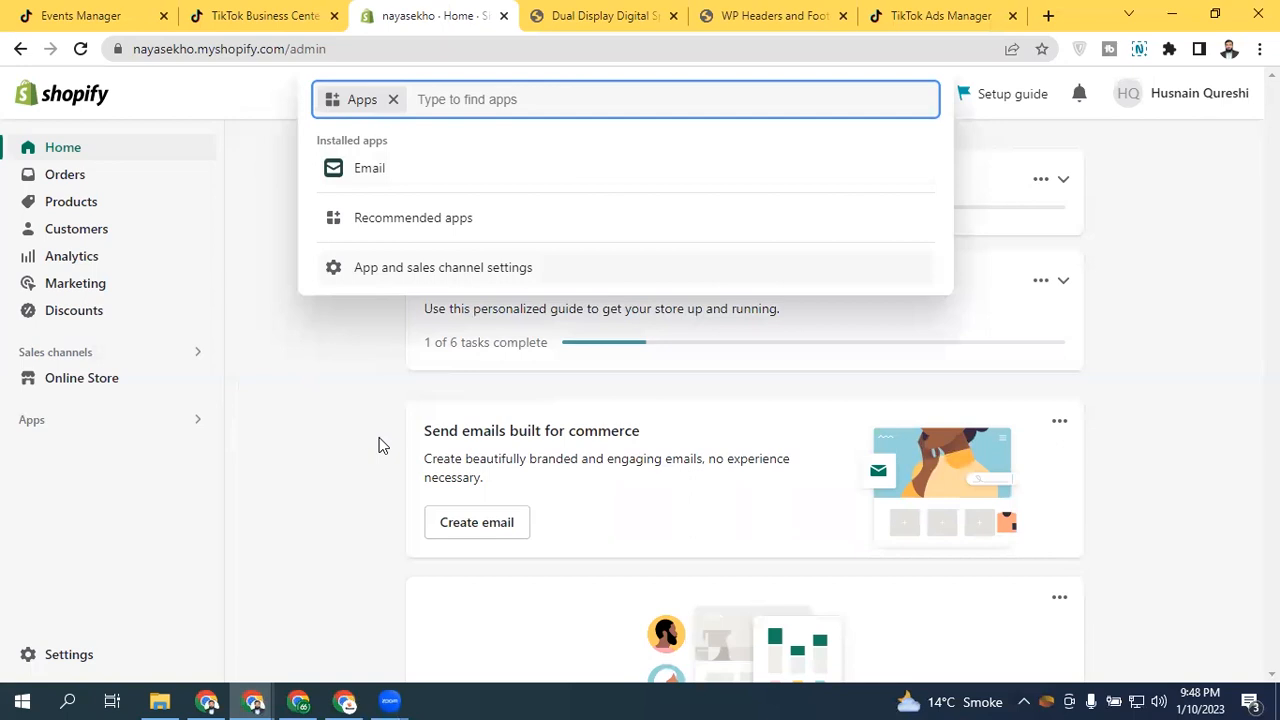
pyautogui.write('tiktok')
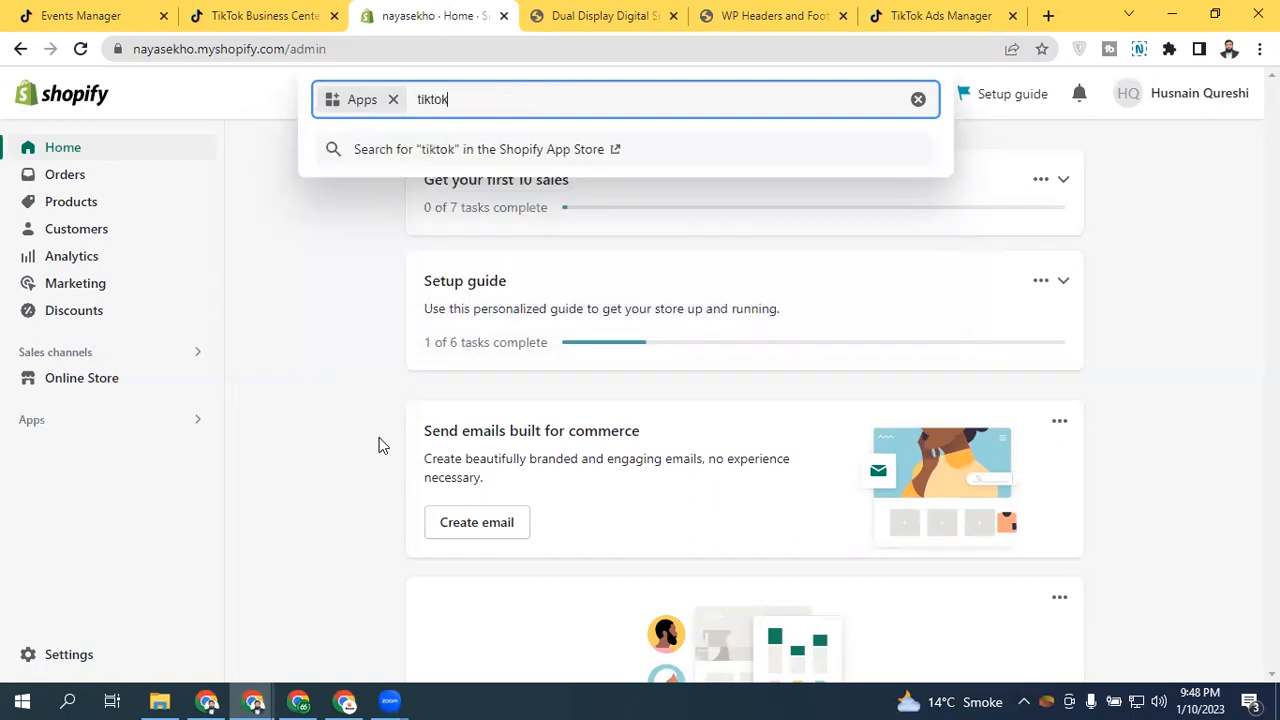
pyautogui.press('Return')
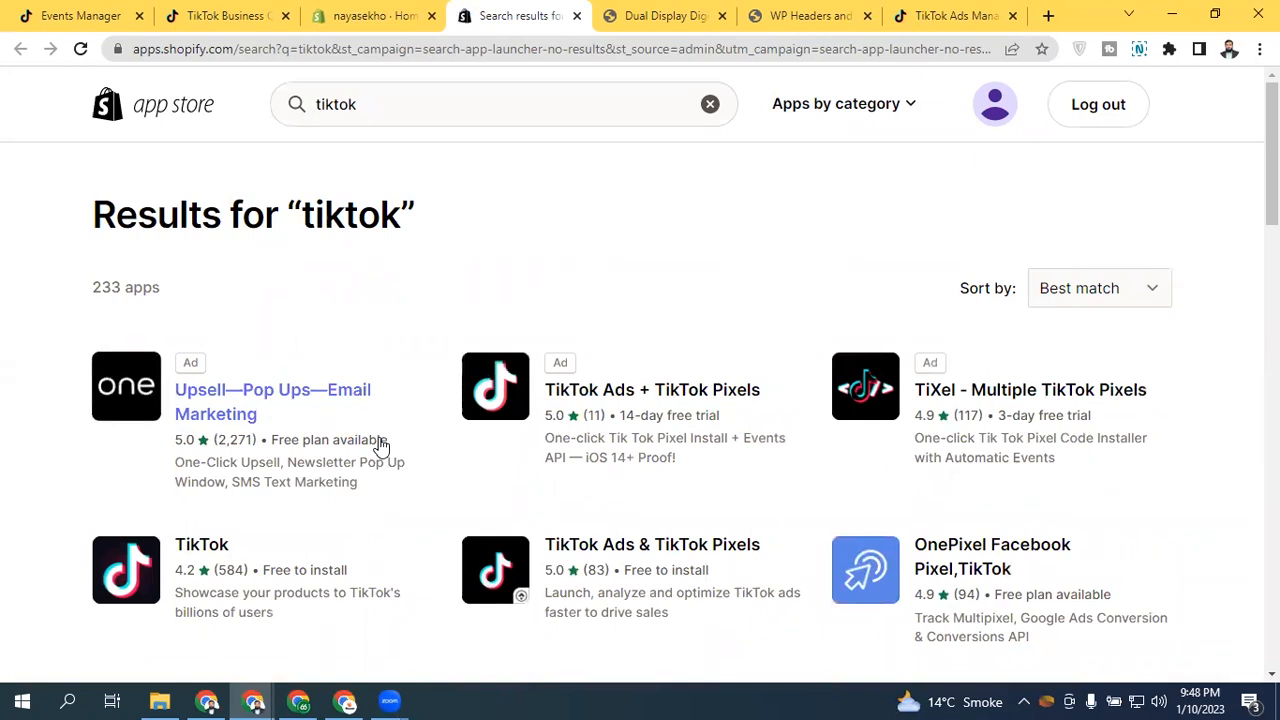
# - Open the listing of the free TikTok app from the App Store search results
pyautogui.scroll(-2, 250, 430)
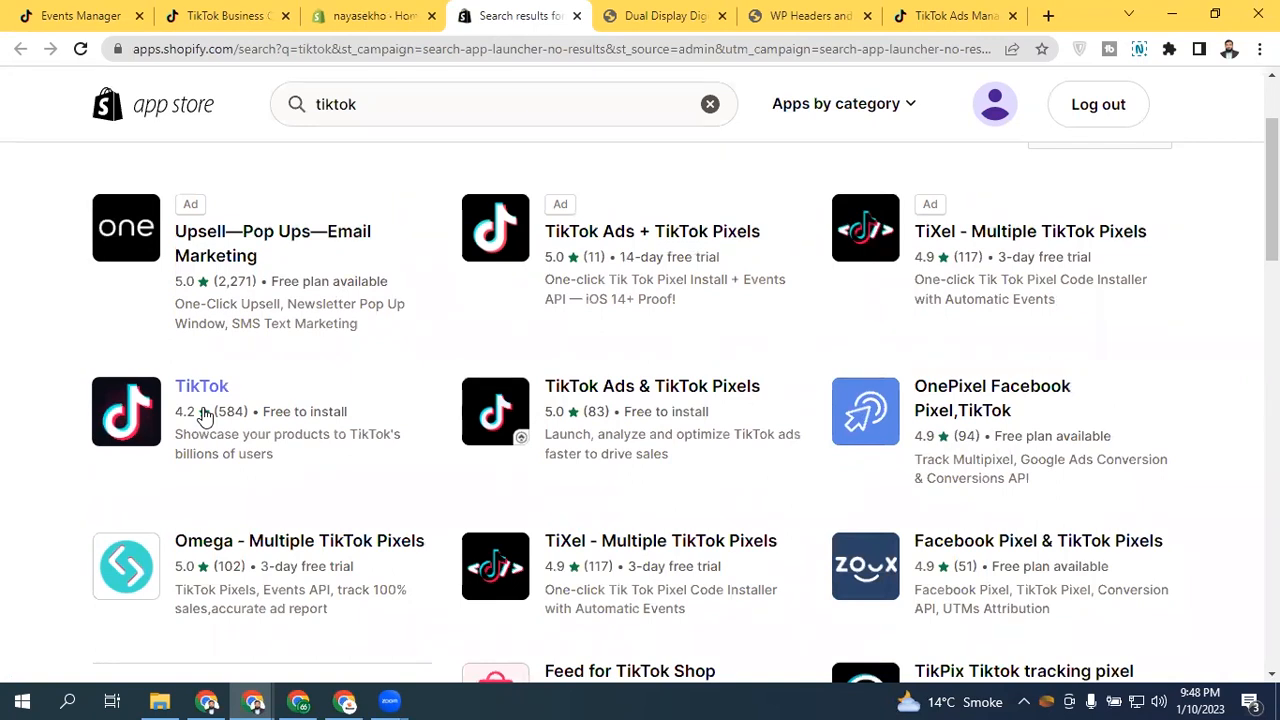
pyautogui.click(345, 15)
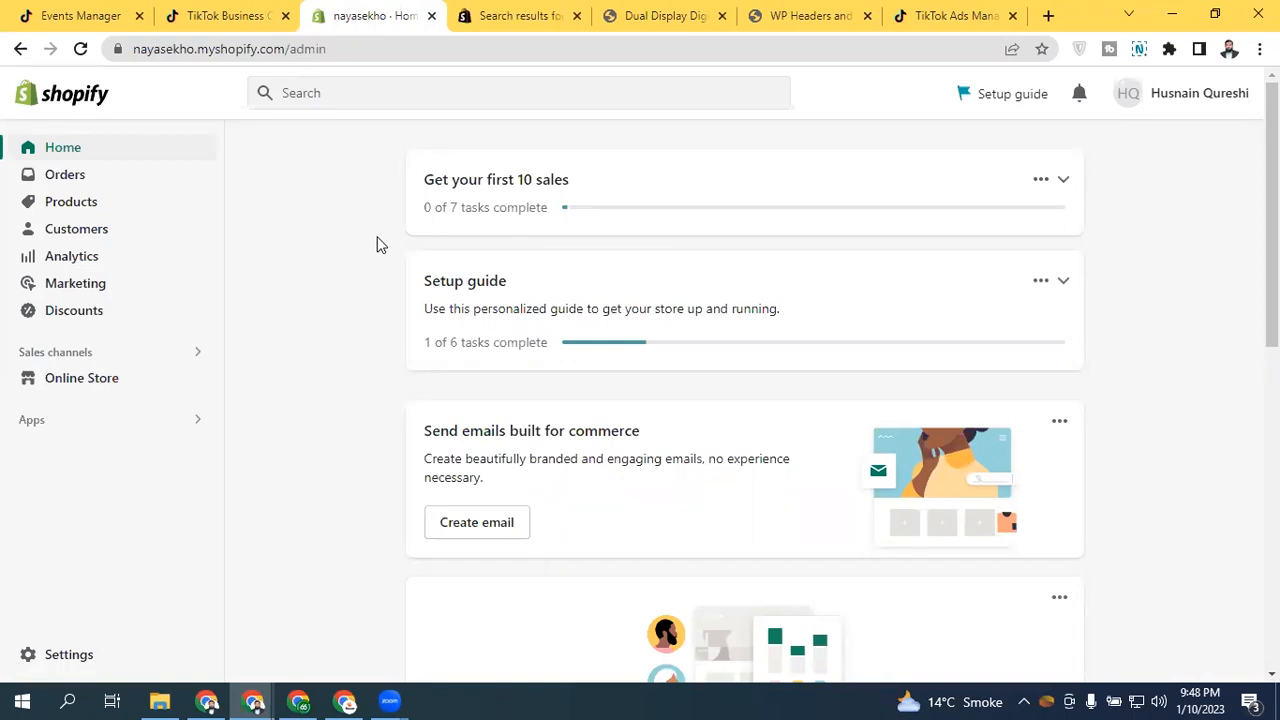
pyautogui.click(560, 12)
pyautogui.click(415, 10)
pyautogui.click(523, 12)
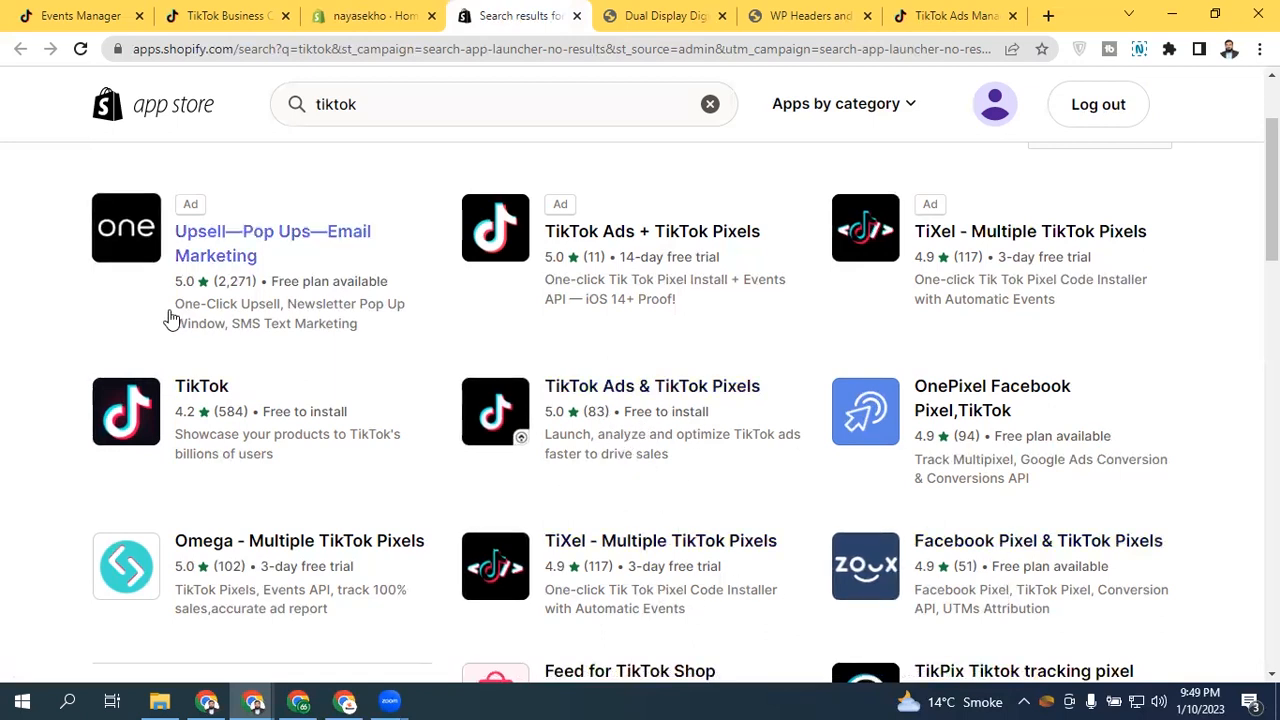
pyautogui.click(198, 394)
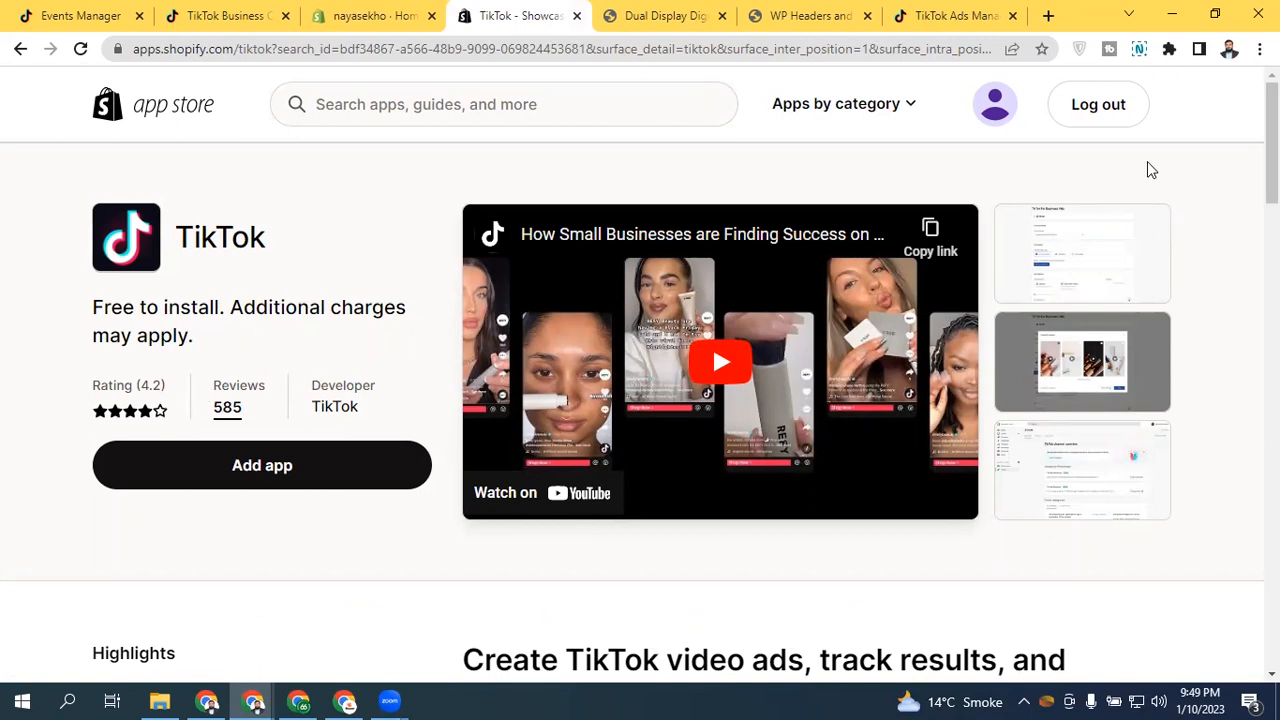
# - Check the app's developer, add the TikTok app to the store and approve it as a sales channel
pyautogui.moveTo(314, 405); pyautogui.dragTo(366, 414)
pyautogui.click(346, 400)
pyautogui.click(280, 469)
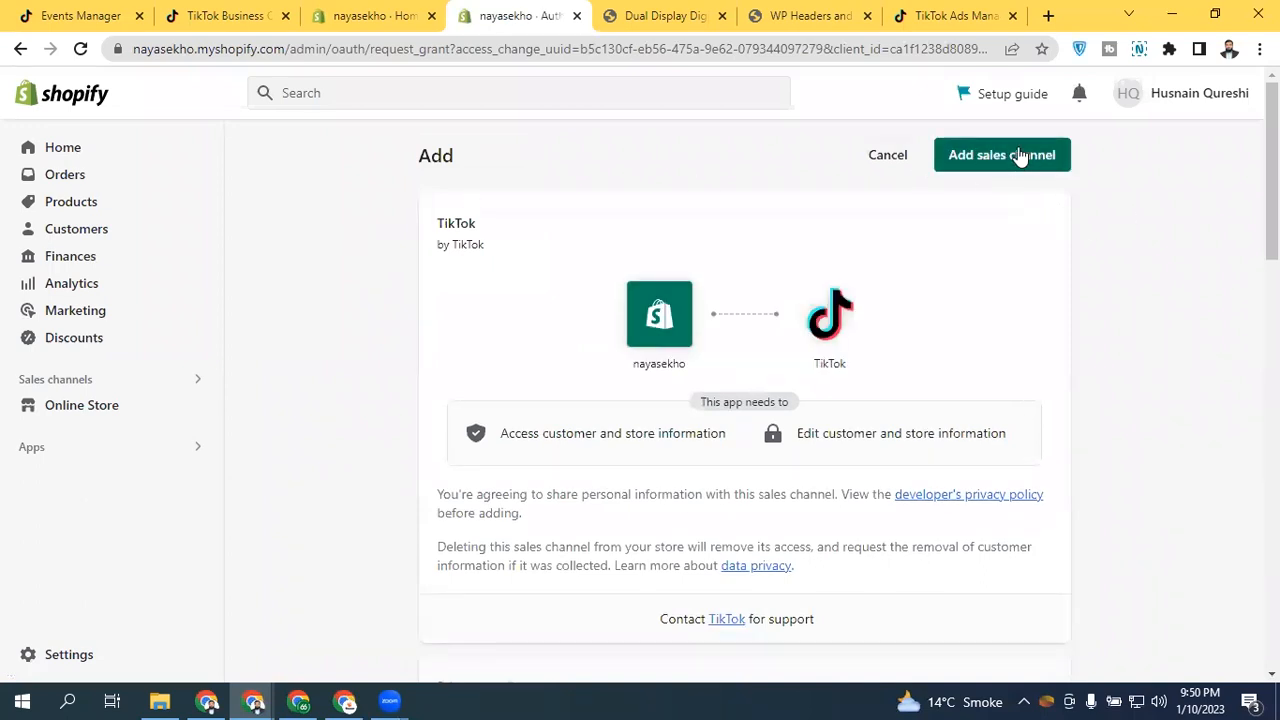
pyautogui.moveTo(1272, 165)
pyautogui.mouseDown()
pyautogui.moveTo(1272, 413)
pyautogui.moveTo(1272, 160)
pyautogui.mouseUp()
pyautogui.click(995, 165)
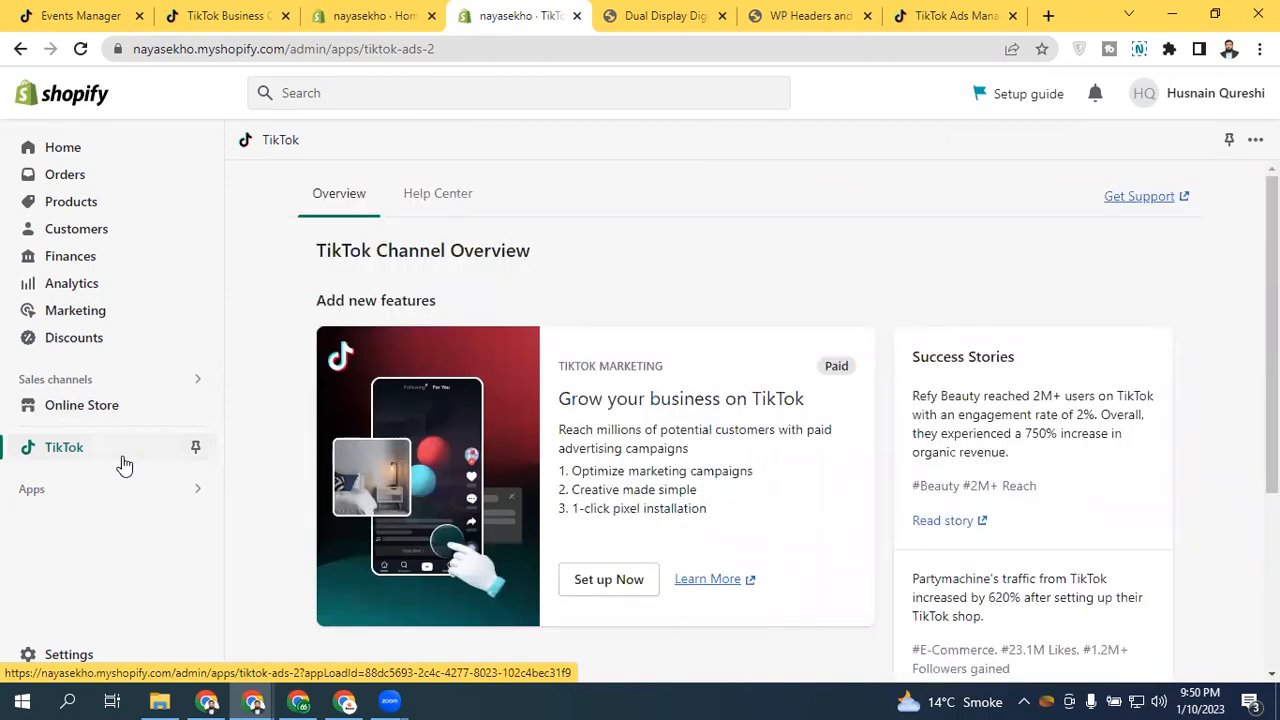
# - Look over the TikTok channel overview and start the TikTok Marketing setup
pyautogui.scroll(-1, 700, 420)
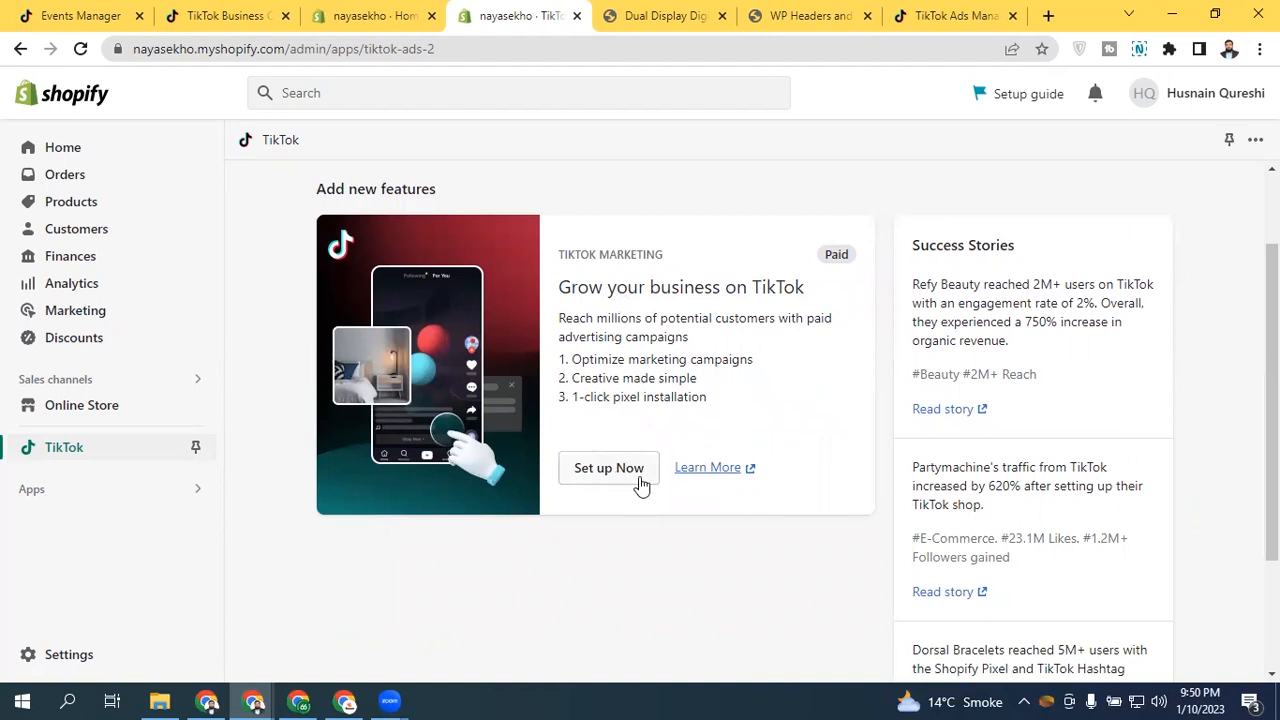
pyautogui.scroll(-1, 617, 488)
pyautogui.scroll(-1, 700, 420)
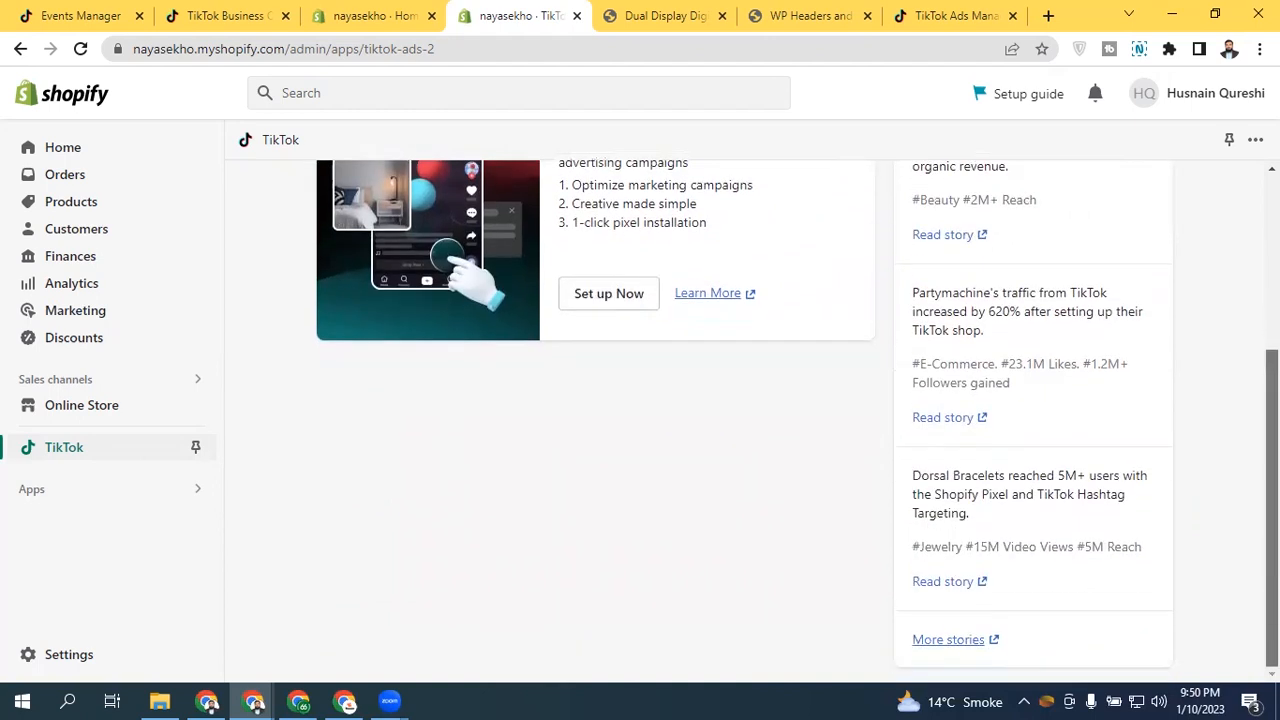
pyautogui.scroll(3, 700, 420)
pyautogui.scroll(-1, 600, 420)
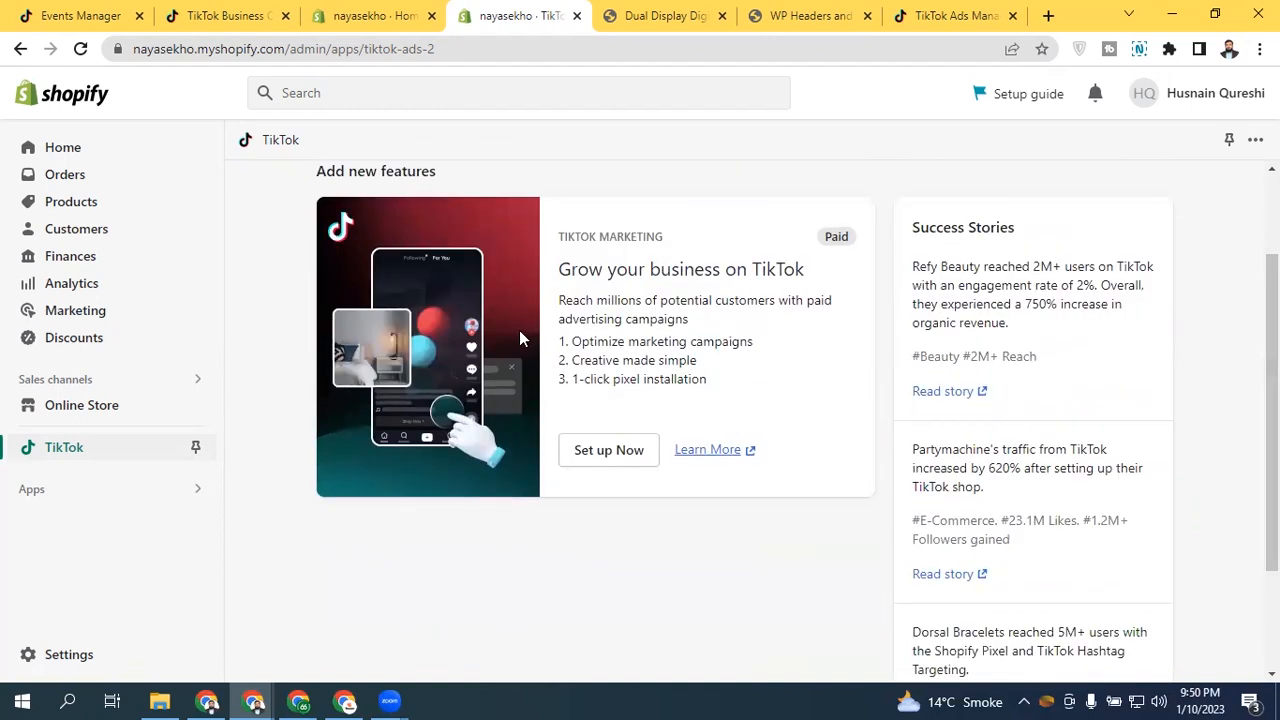
pyautogui.click(617, 455)
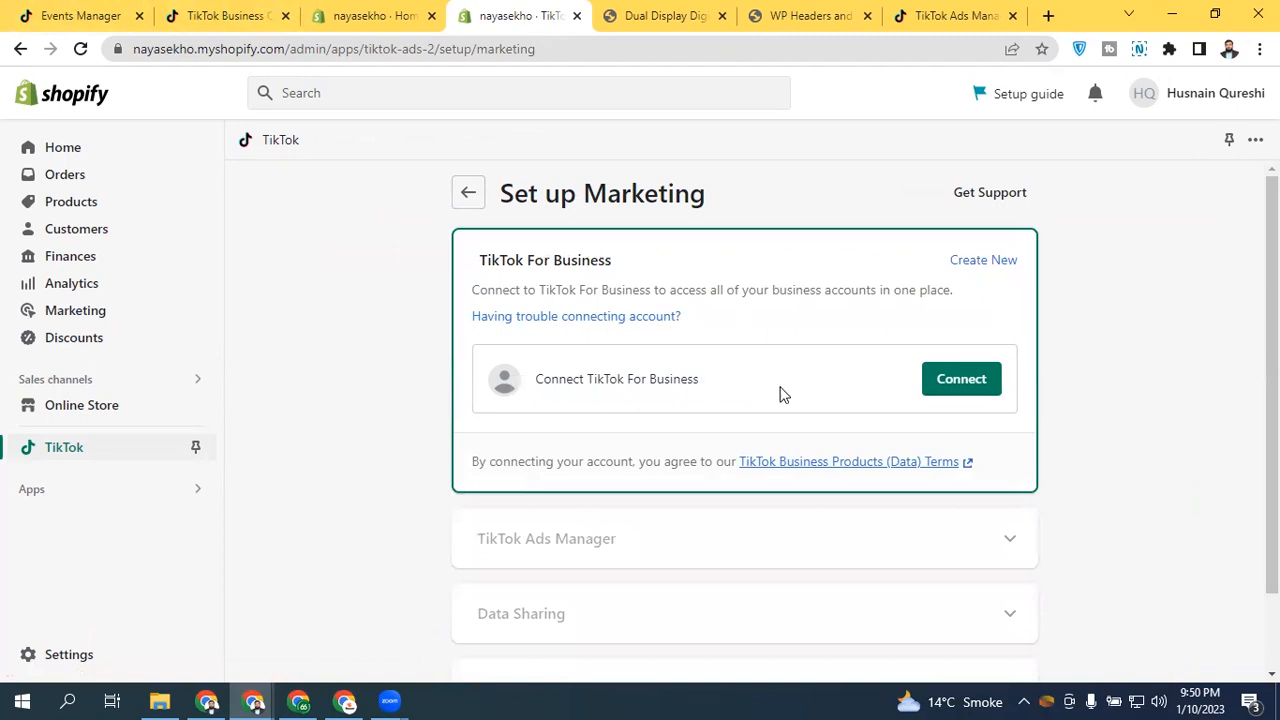
pyautogui.click(947, 381)
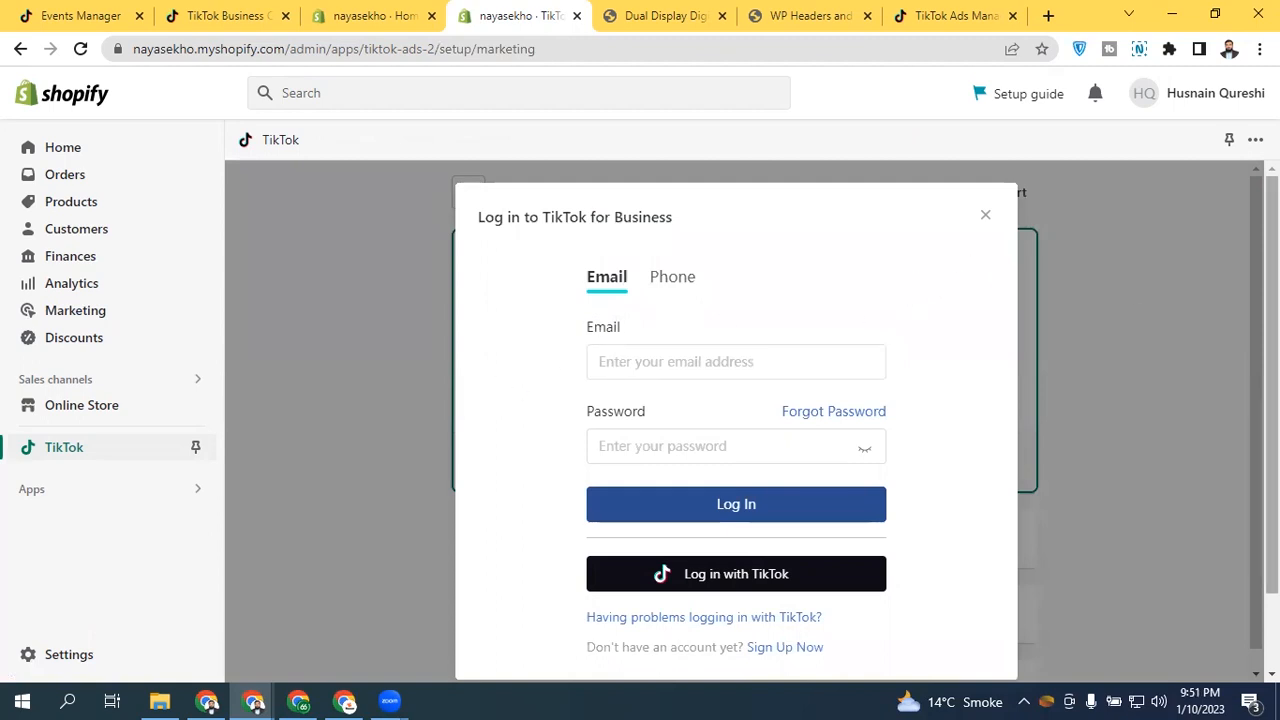
pyautogui.click(654, 358)
pyautogui.click(985, 215)
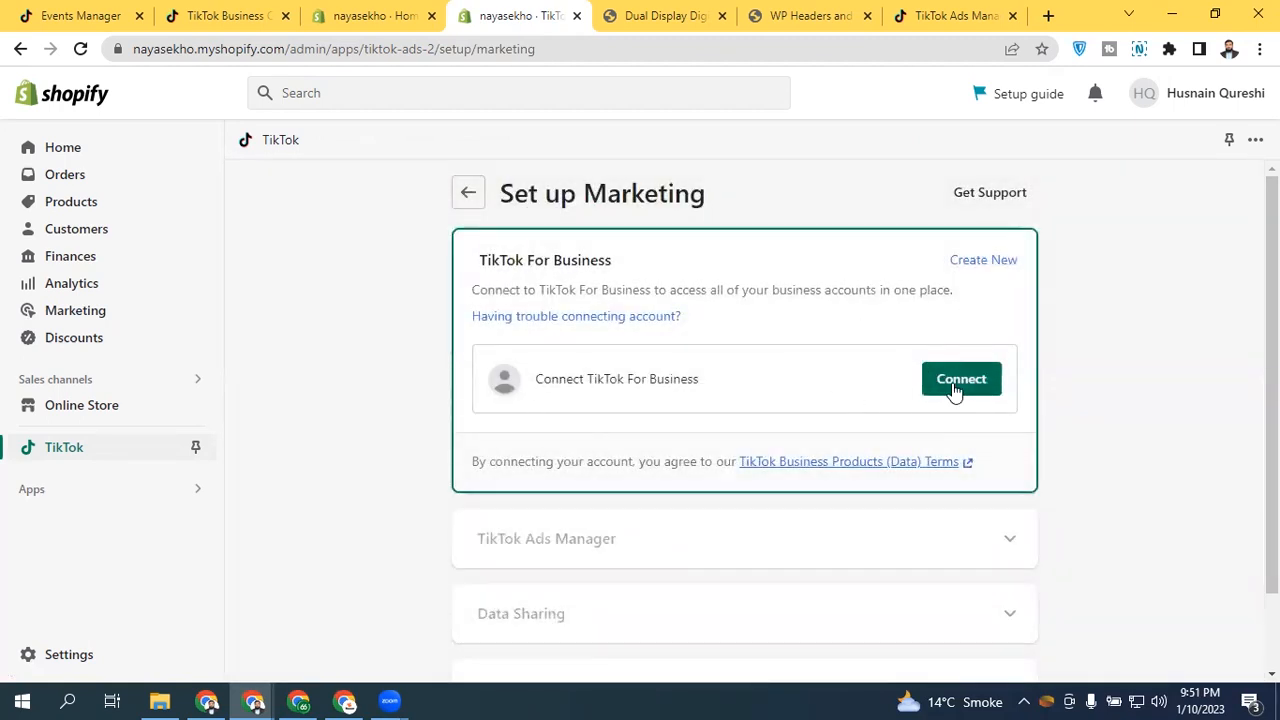
pyautogui.click(82, 48)
# - Start connecting TikTok For Business and try to log in with the account's email and password
pyautogui.click(966, 382)
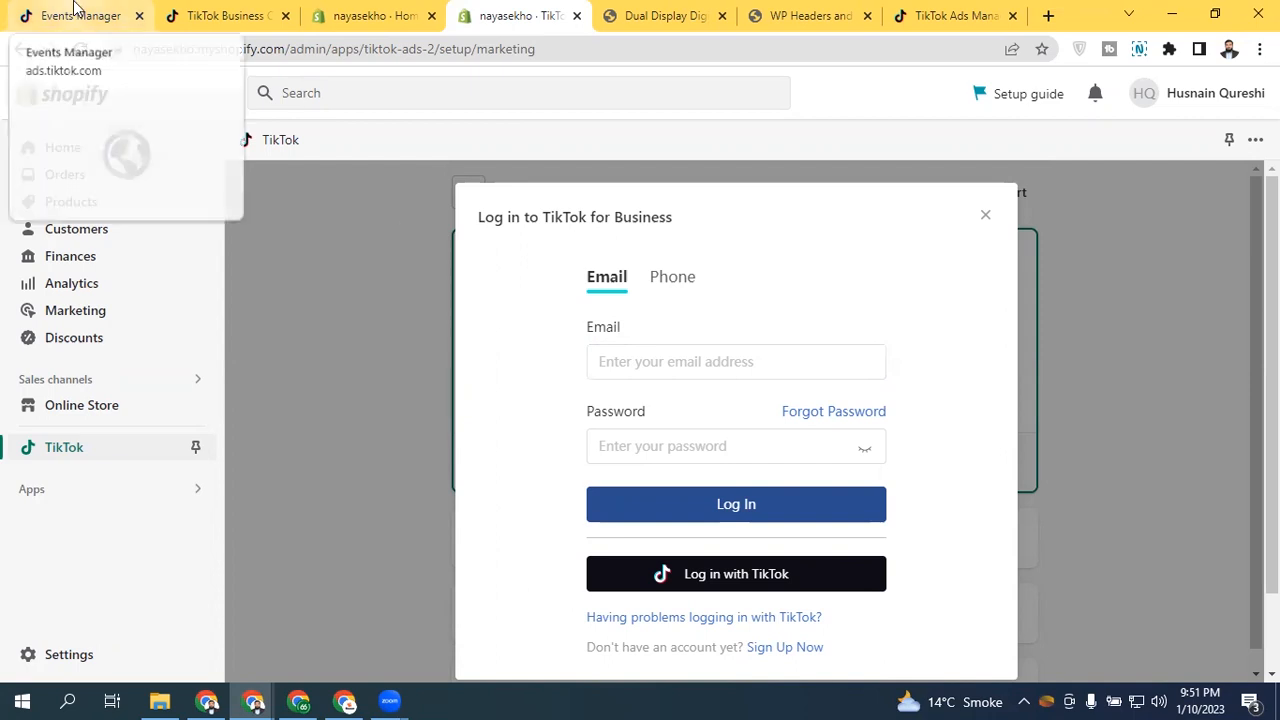
pyautogui.click(629, 351)
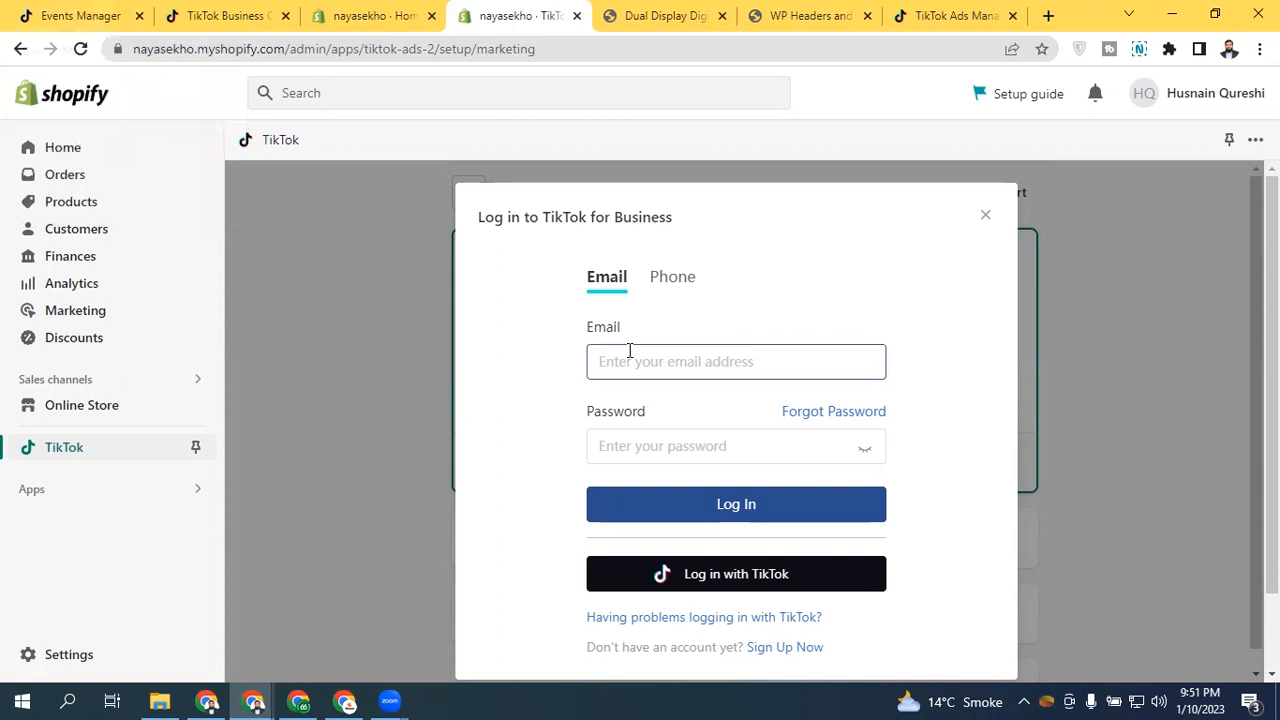
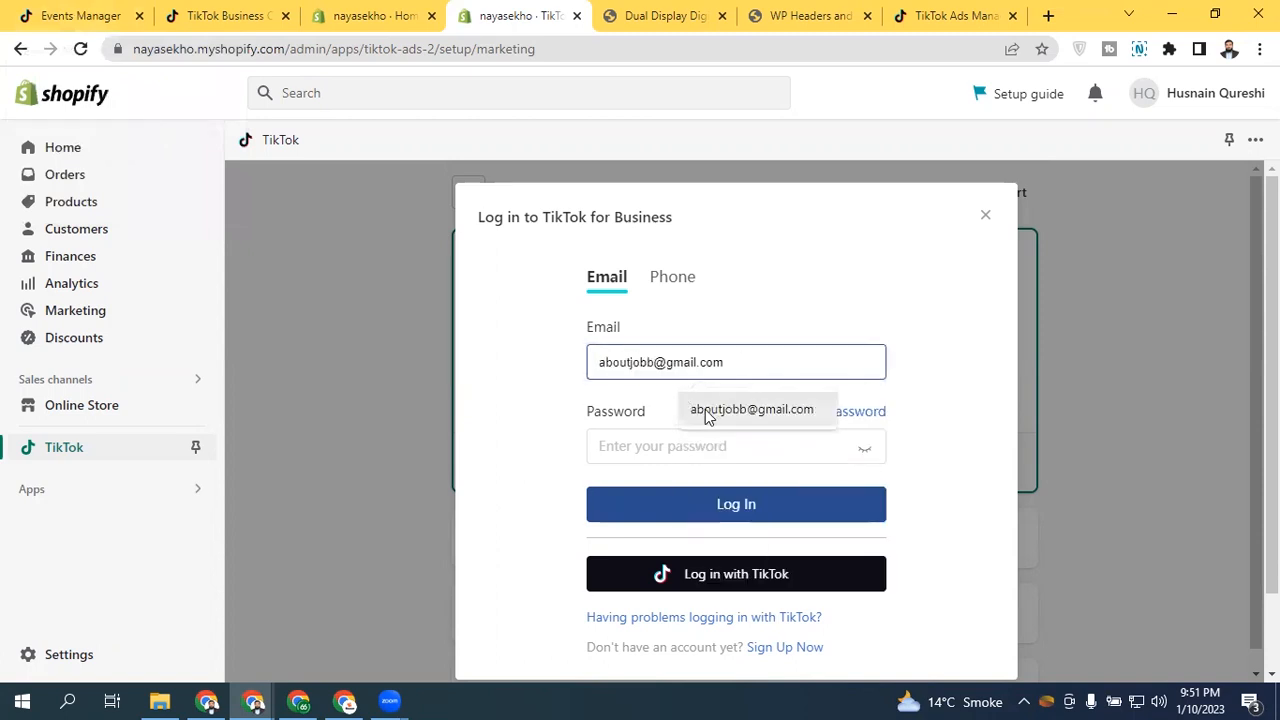
pyautogui.click(706, 412)
pyautogui.click(652, 449)
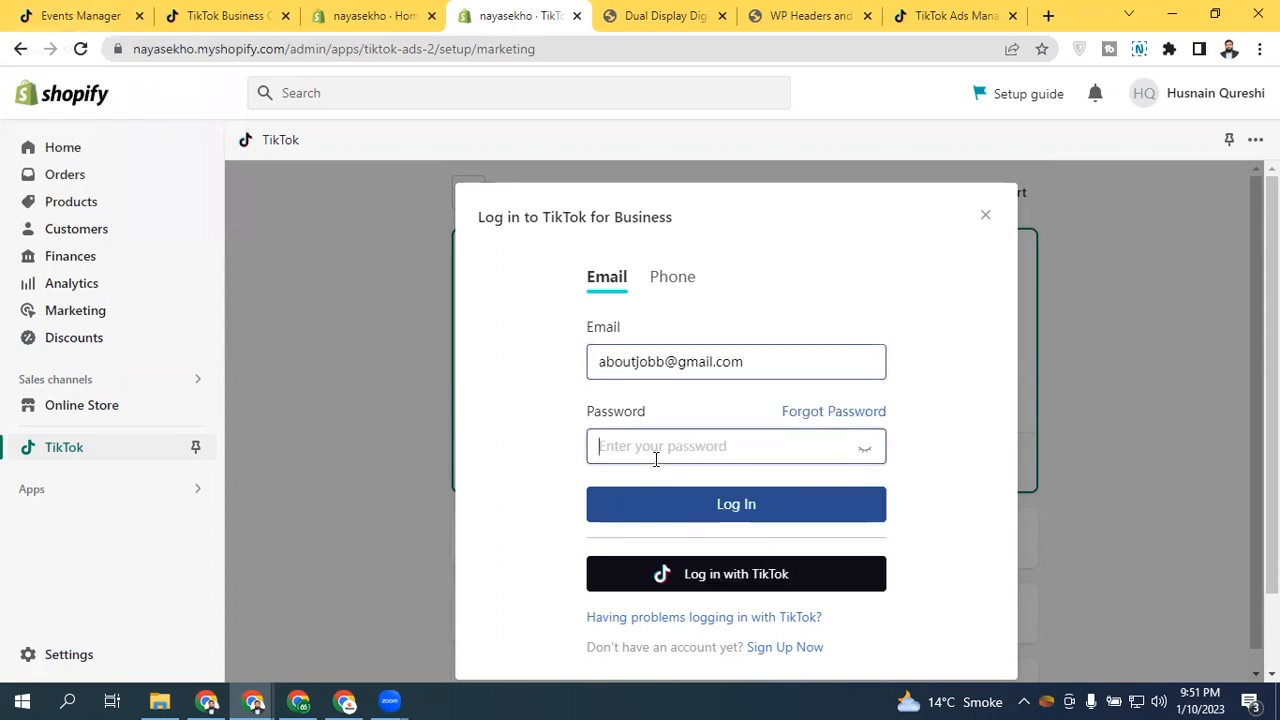
pyautogui.write('•••')
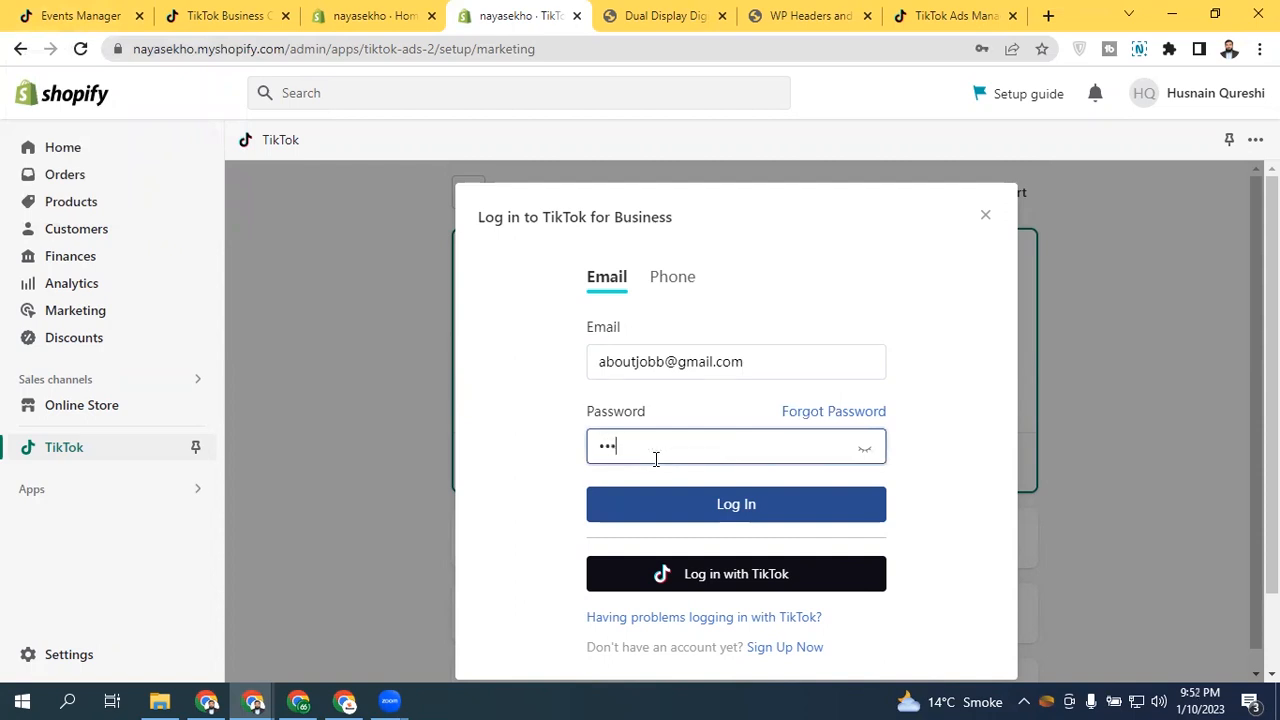
pyautogui.write('•••••••')
pyautogui.click(785, 505)
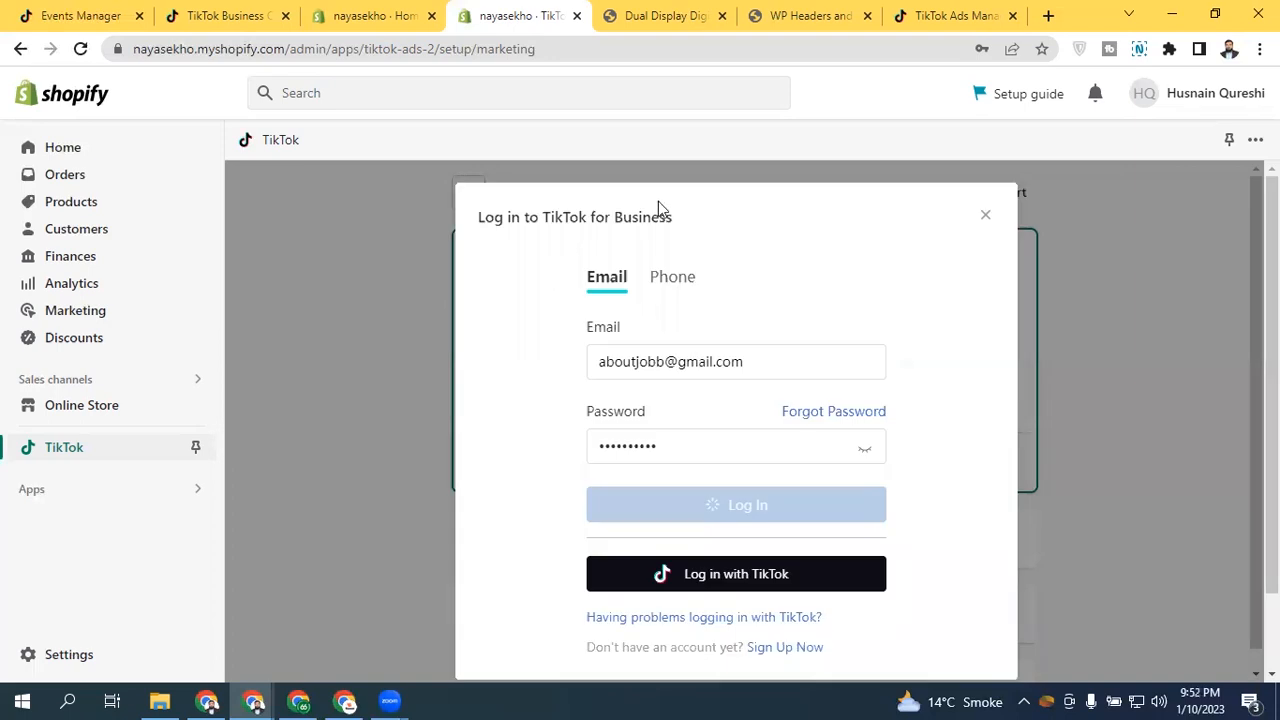
# - Start a reset of the forgotten password, request a verification code by email and enter the code
pyautogui.click(840, 413)
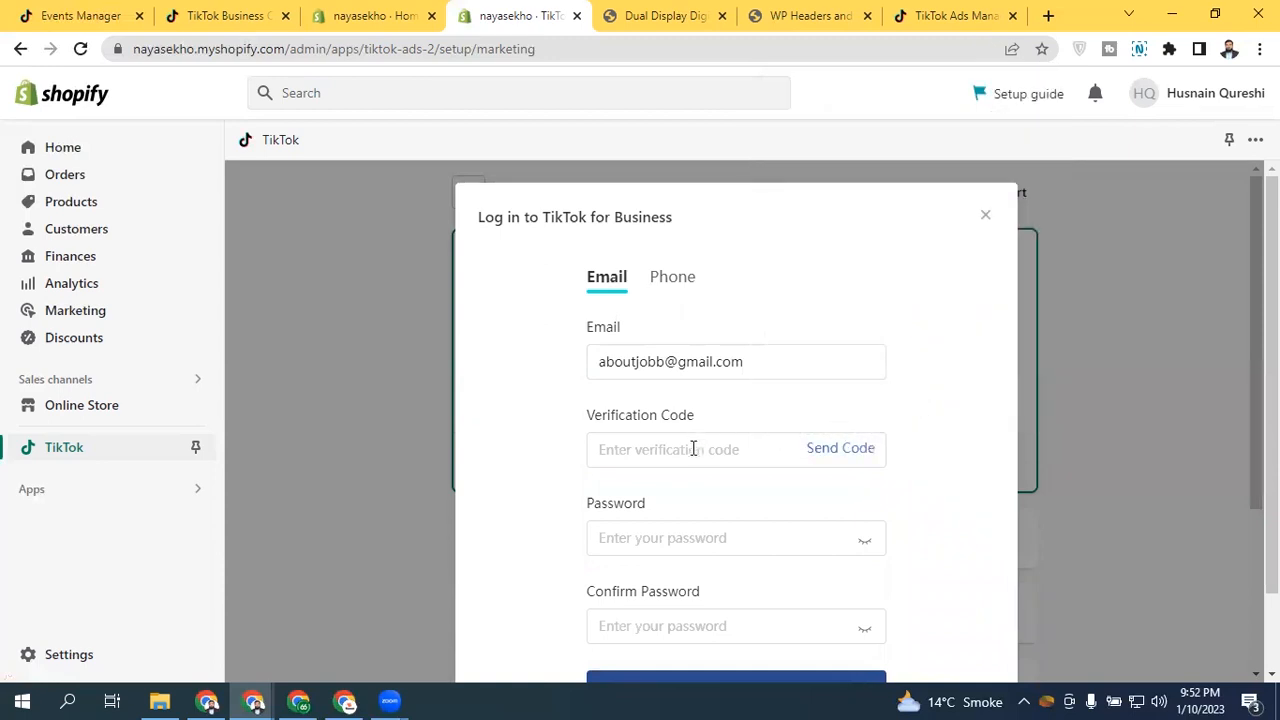
pyautogui.click(808, 438)
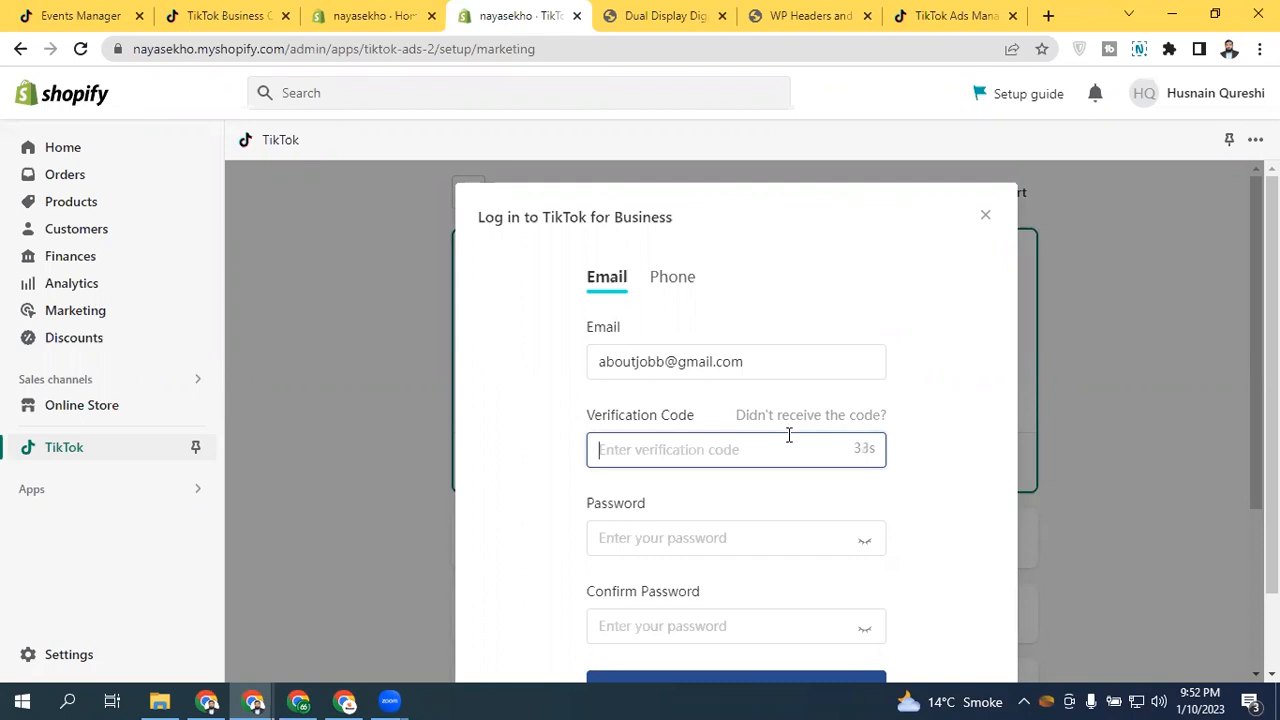
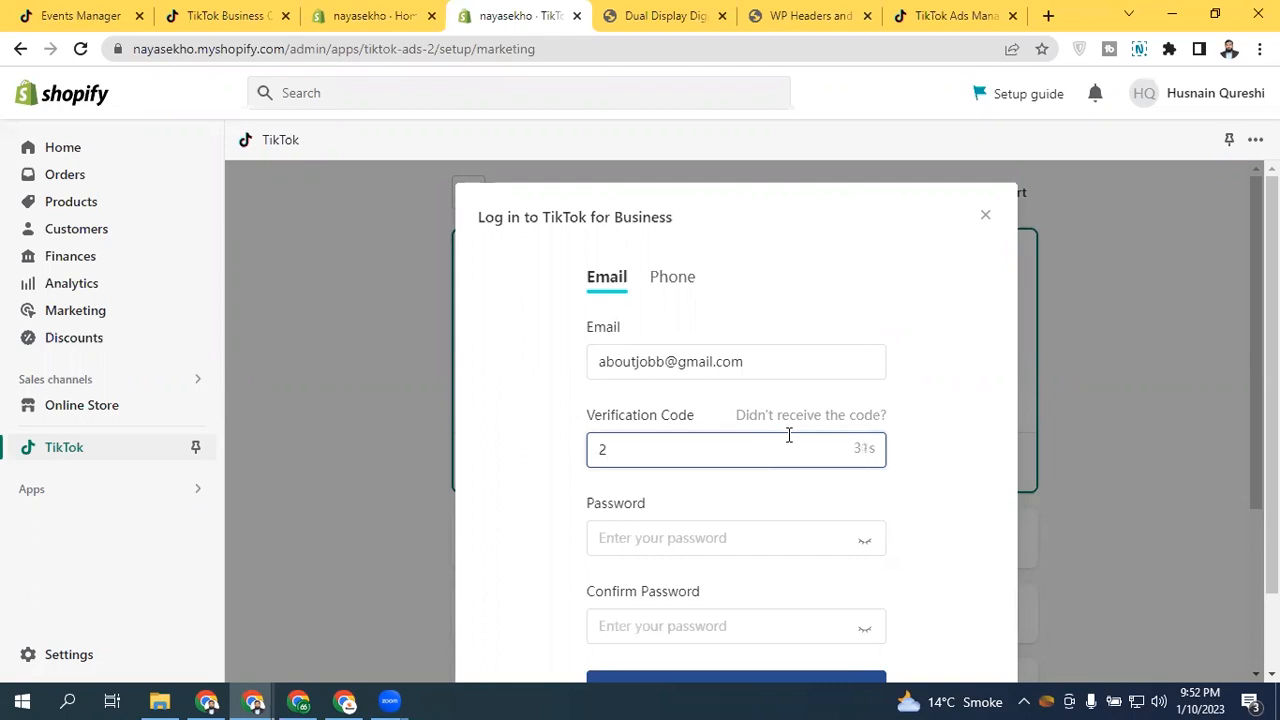
# - Enter a new account password in the reset form and repeat it in the confirmation field
pyautogui.click(691, 543)
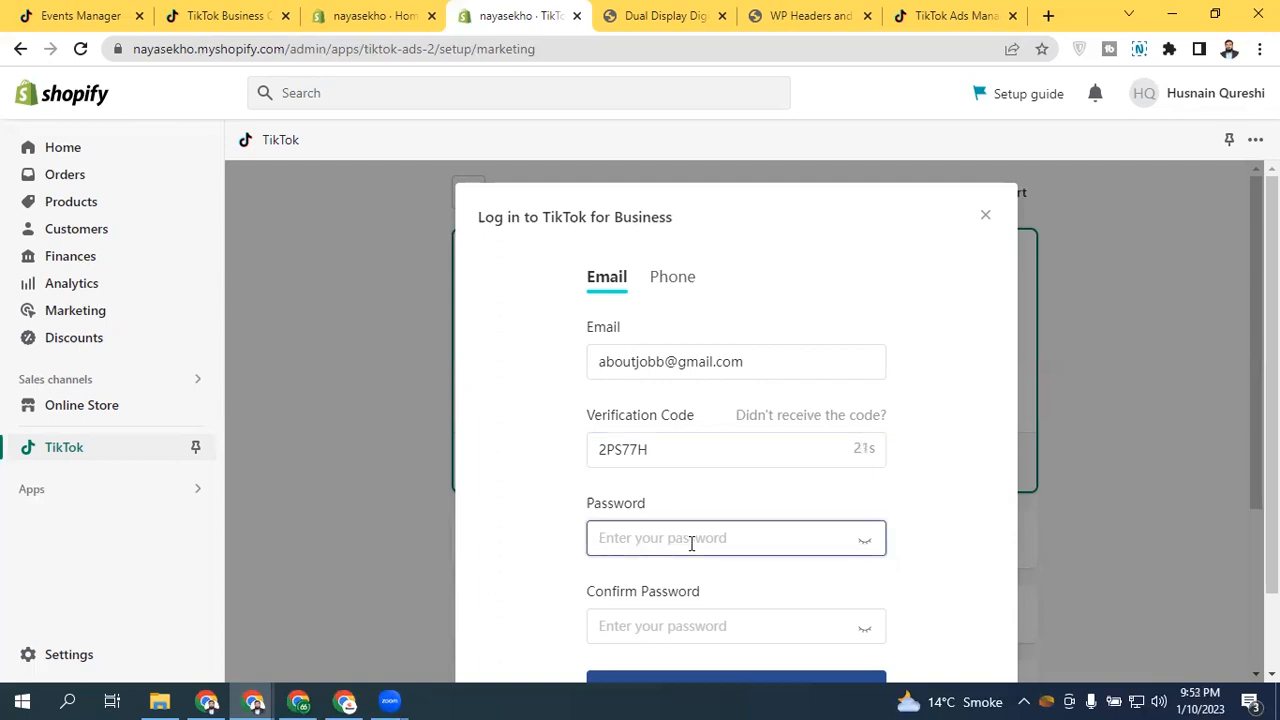
pyautogui.write('••')
pyautogui.press('BackSpace')
pyautogui.press('BackSpace')
pyautogui.write('••••••')
pyautogui.press('BackSpace')
pyautogui.press('BackSpace')
pyautogui.press('BackSpace')
pyautogui.press('BackSpace')
pyautogui.write('•••')
pyautogui.press('BackSpace')
pyautogui.press('BackSpace')
pyautogui.press('BackSpace')
pyautogui.press('BackSpace')
pyautogui.write('••••••••••••••••••')
pyautogui.press('Tab')
pyautogui.write('•••')
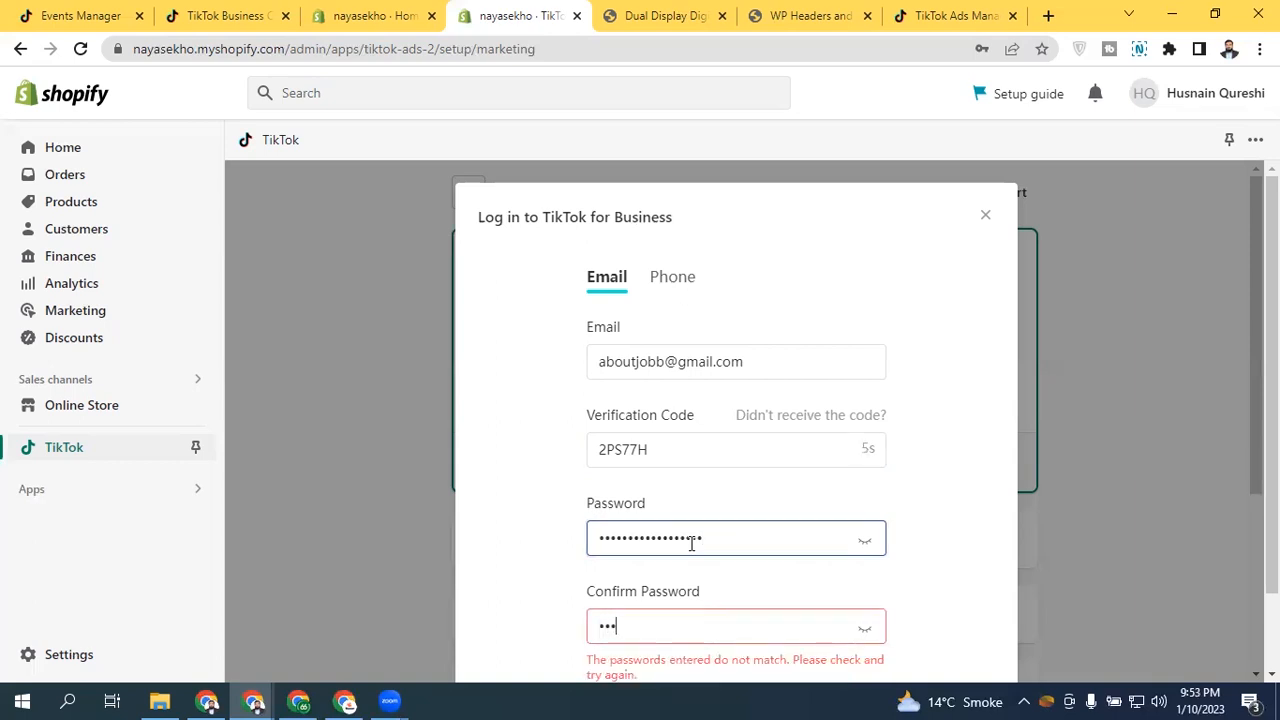
pyautogui.write('•••••••••••••••')
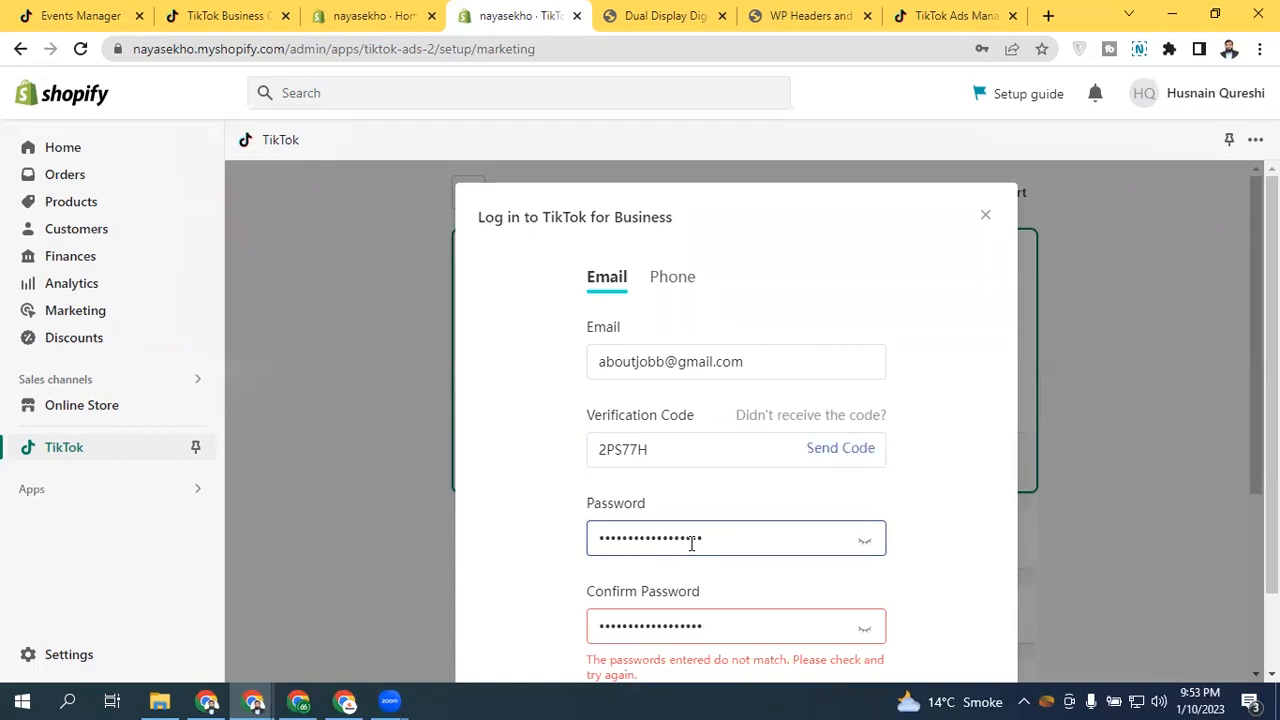
pyautogui.click(543, 517)
# - Submit the password reset and decline the browser's offer to save the password
pyautogui.moveTo(1272, 395); pyautogui.dragTo(1272, 456)
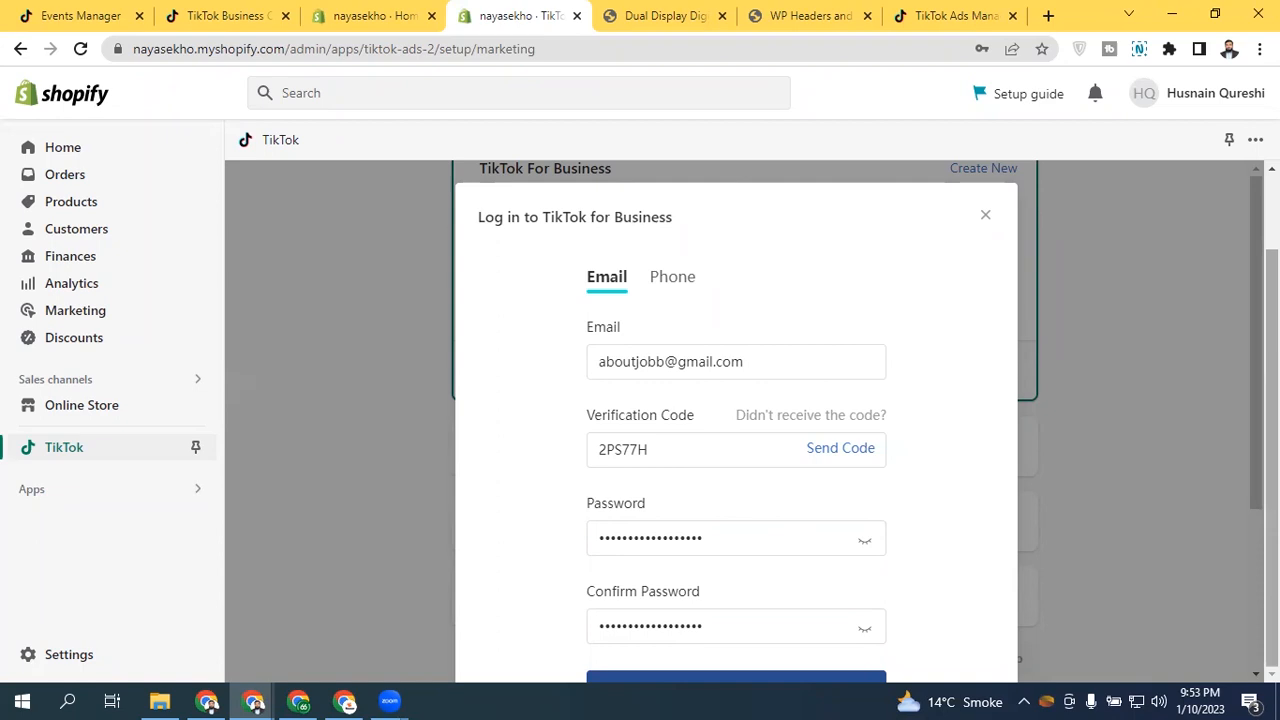
pyautogui.scroll(2, 828, 224)
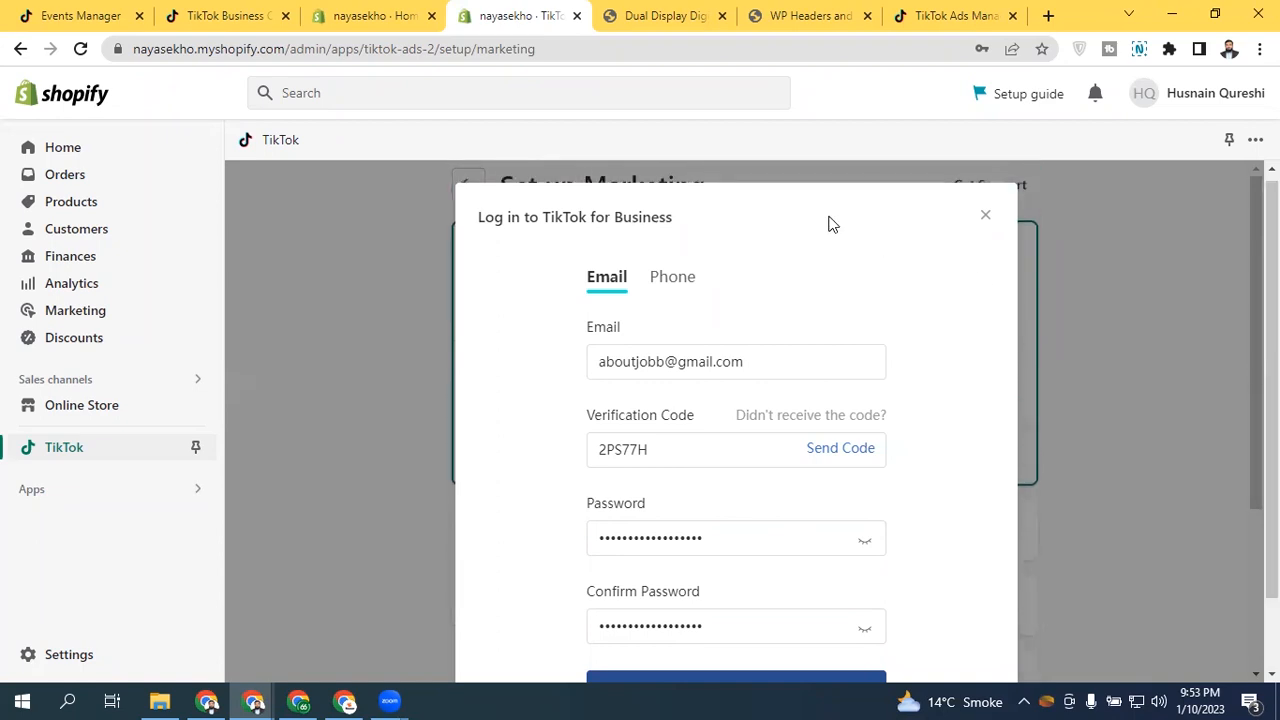
pyautogui.scroll(-3, 828, 224)
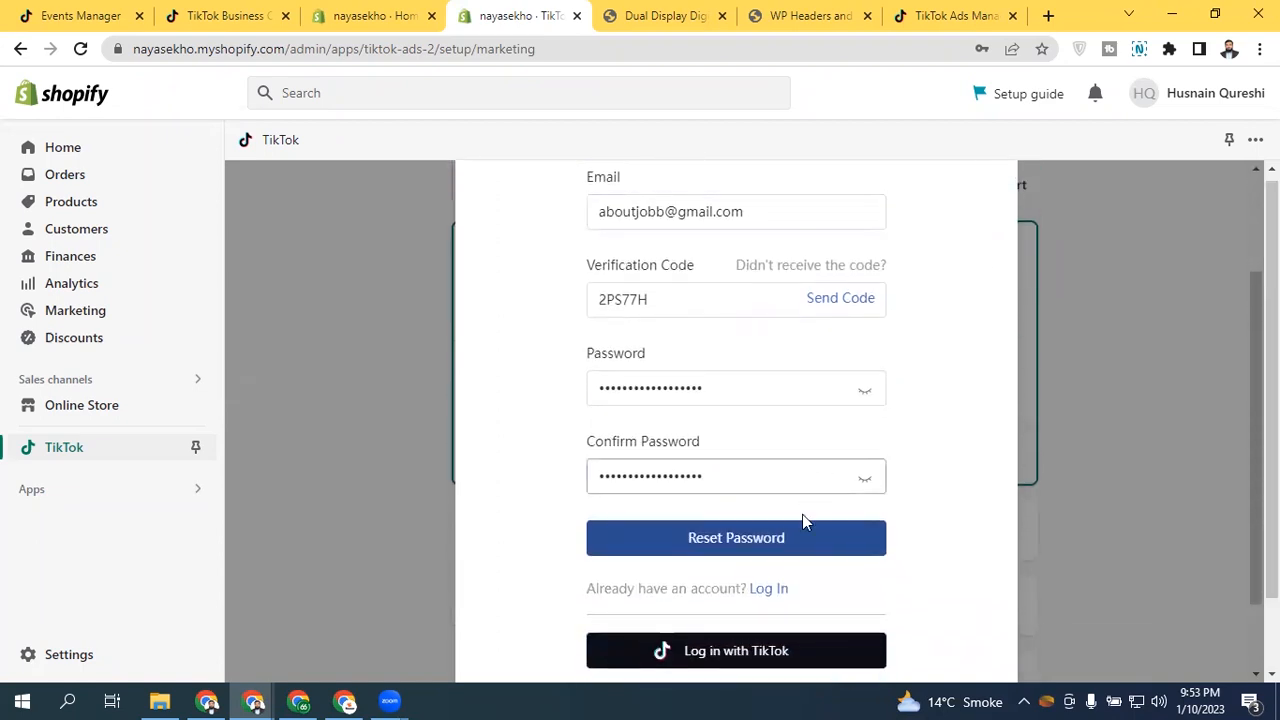
pyautogui.click(803, 538)
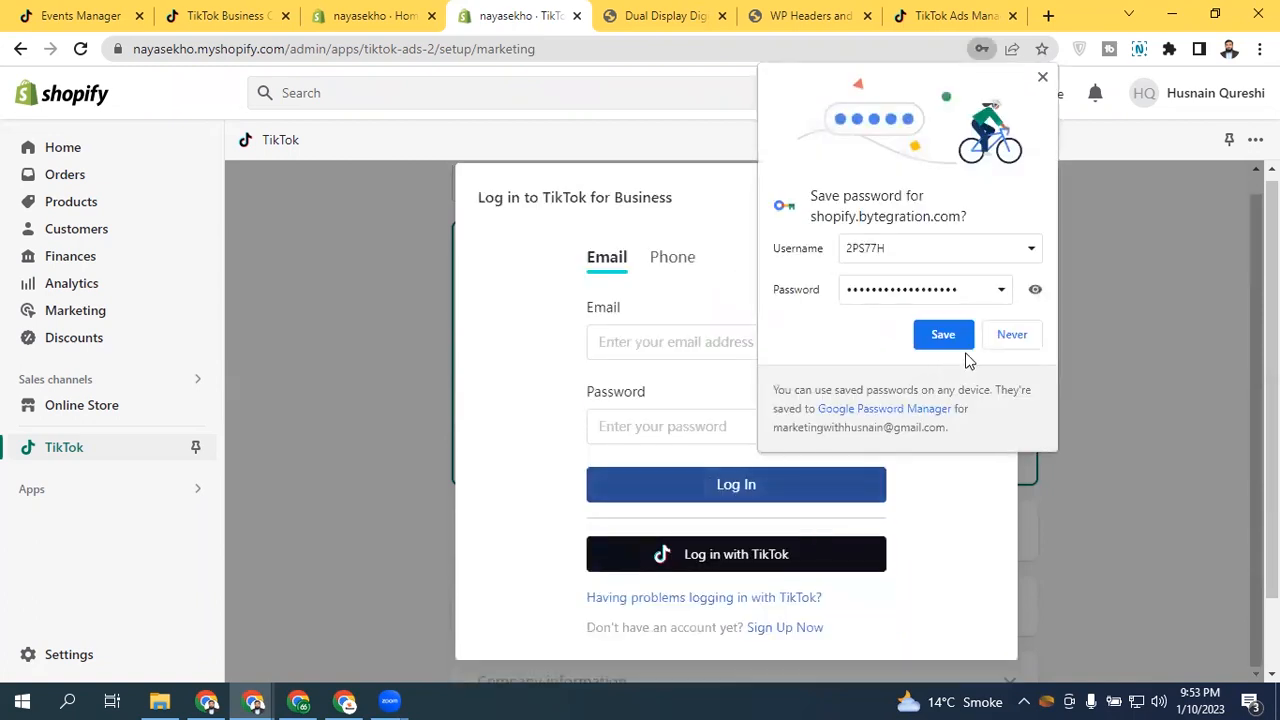
pyautogui.click(999, 335)
# - Log in to TikTok for Business with the account's email and the new password
pyautogui.click(697, 339)
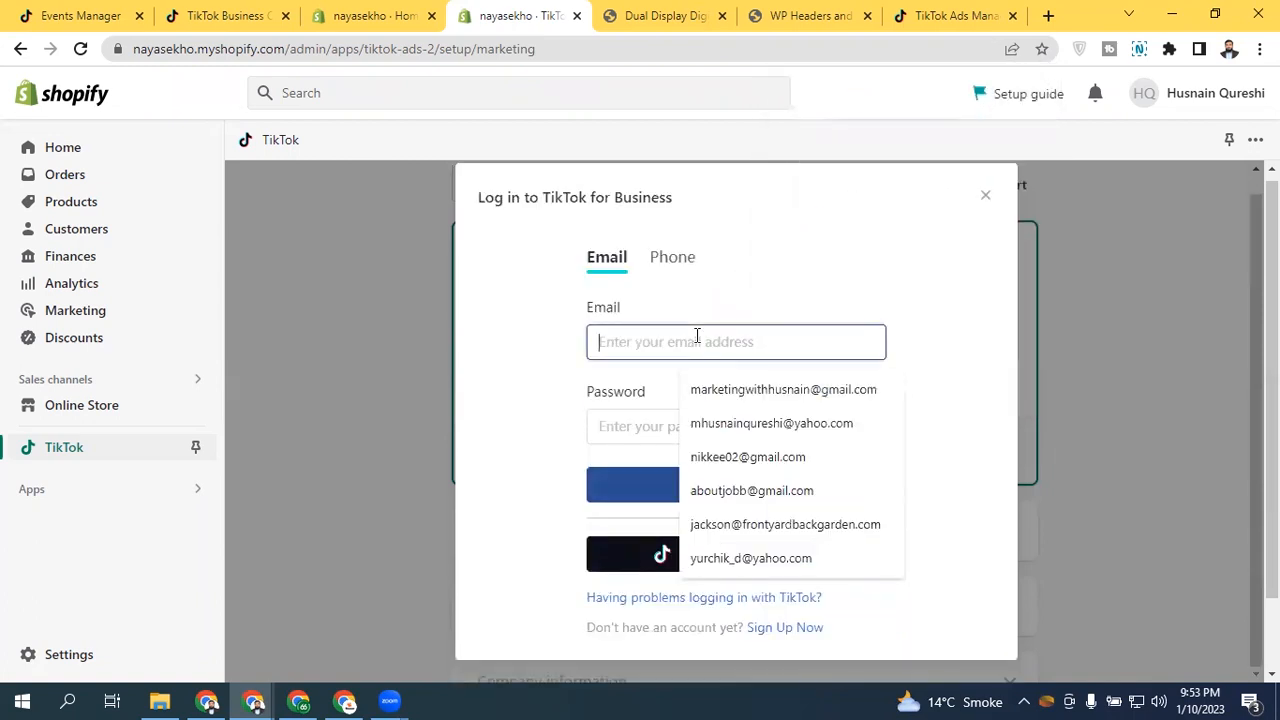
pyautogui.write('ABOUTJO')
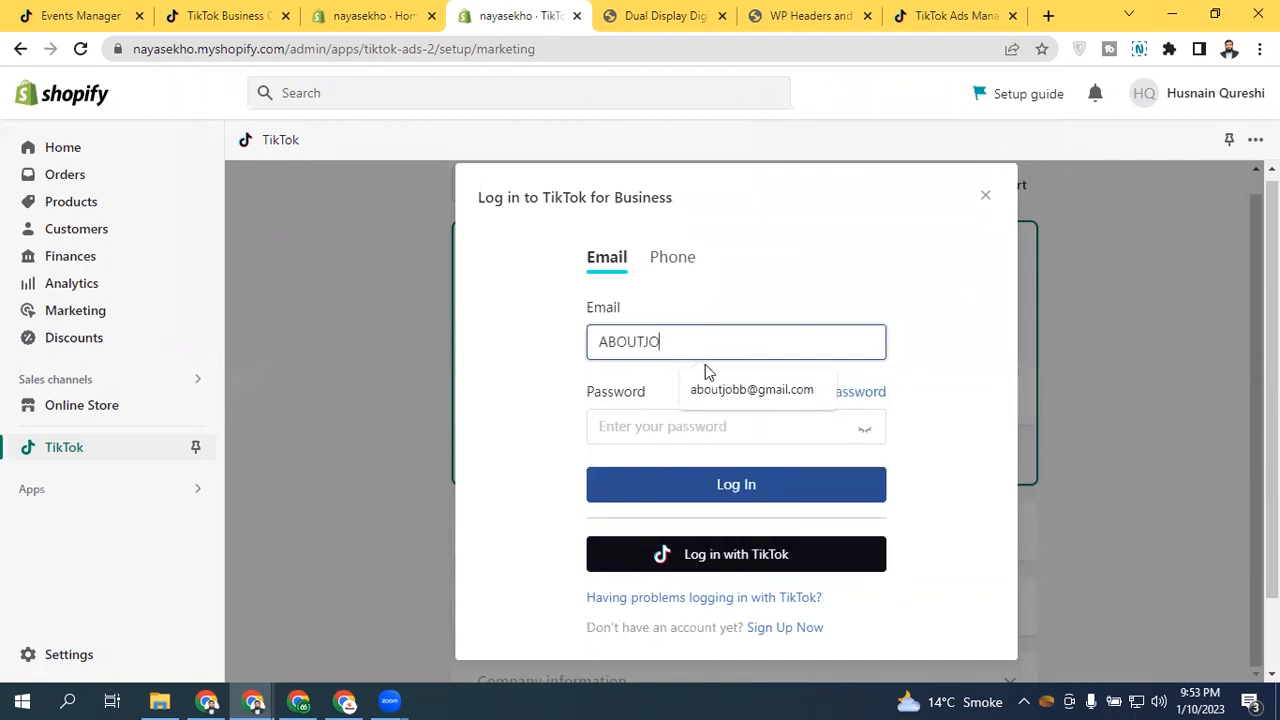
pyautogui.click(698, 389)
pyautogui.click(676, 427)
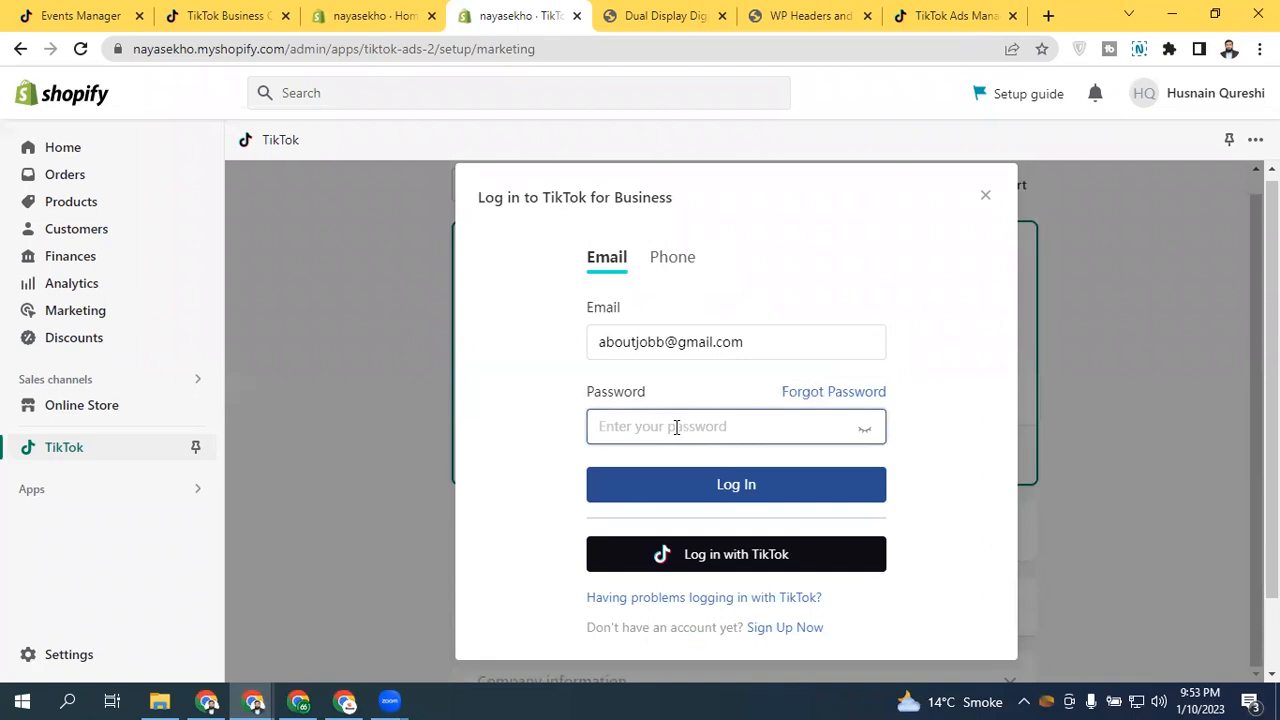
pyautogui.write('•••••••••••••••••')
pyautogui.click(709, 488)
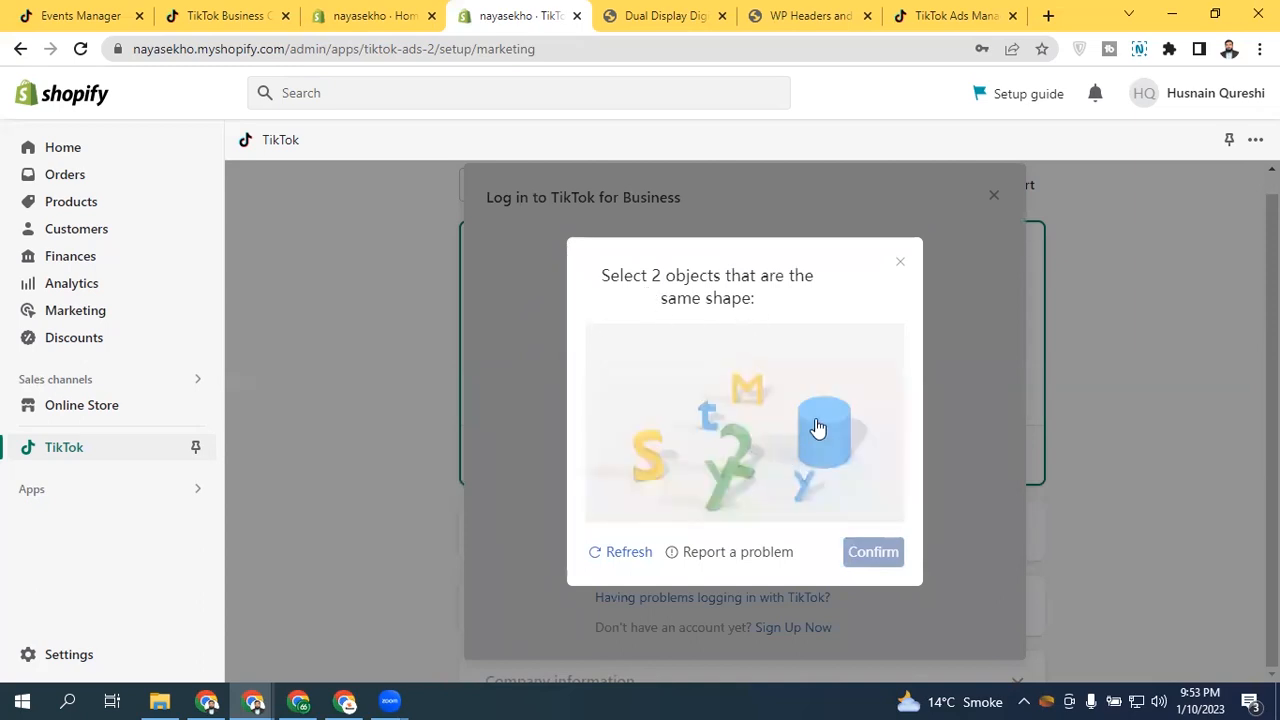
# - Solve the same-shape verification by selecting both letter Y objects, and connect the TikTok For Business account to Shopify
pyautogui.click(719, 487)
pyautogui.click(808, 492)
pyautogui.click(884, 552)
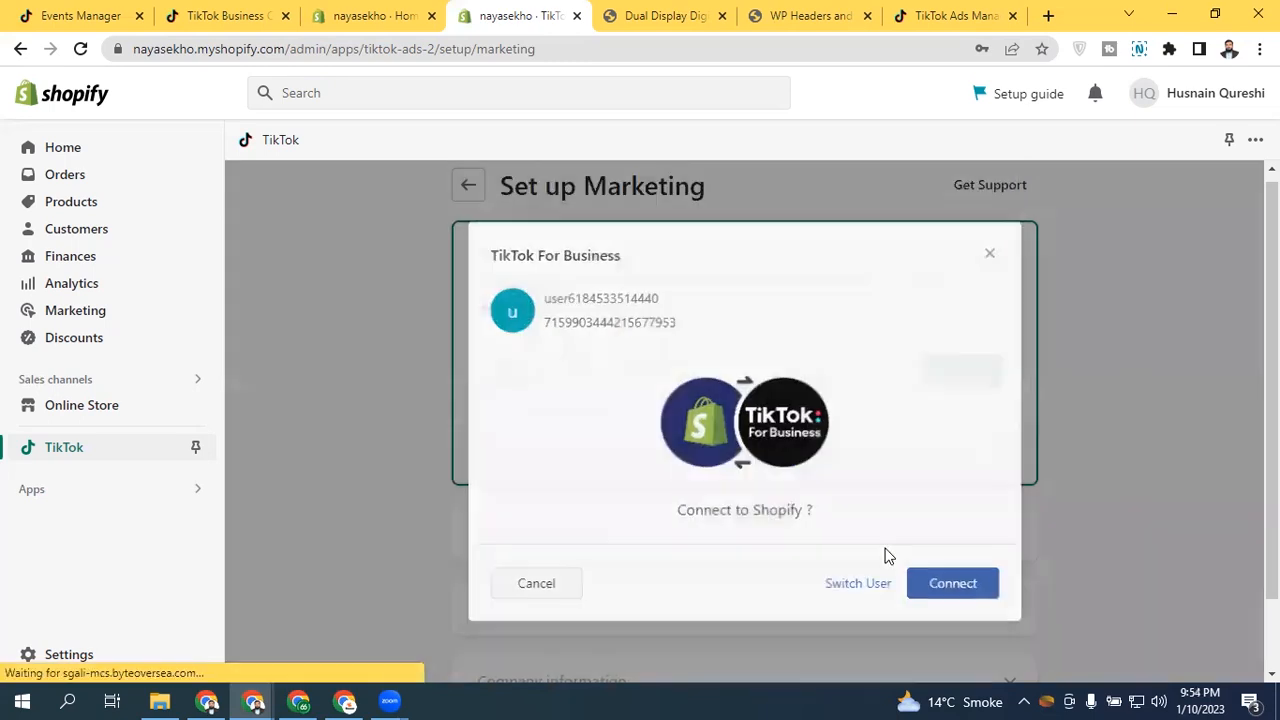
pyautogui.click(977, 586)
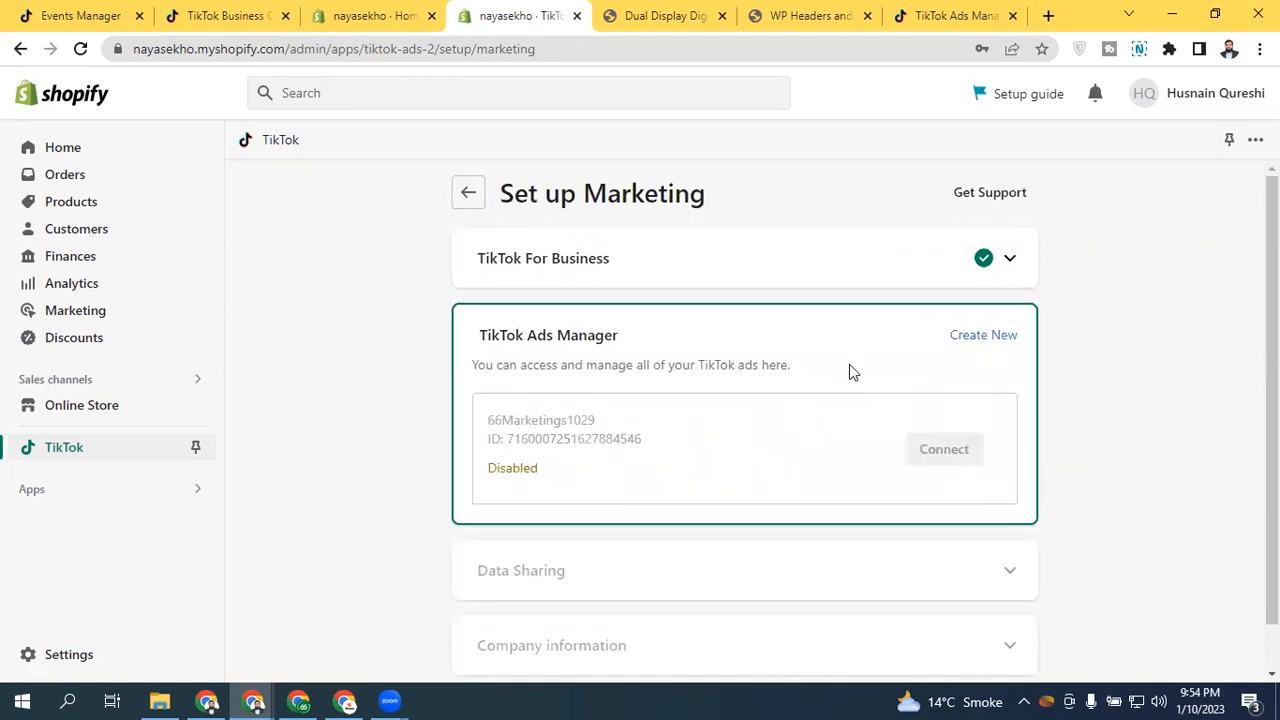
# - Start creating a new TikTok Ads Manager account and set its business name to Nayasekho
pyautogui.click(996, 345)
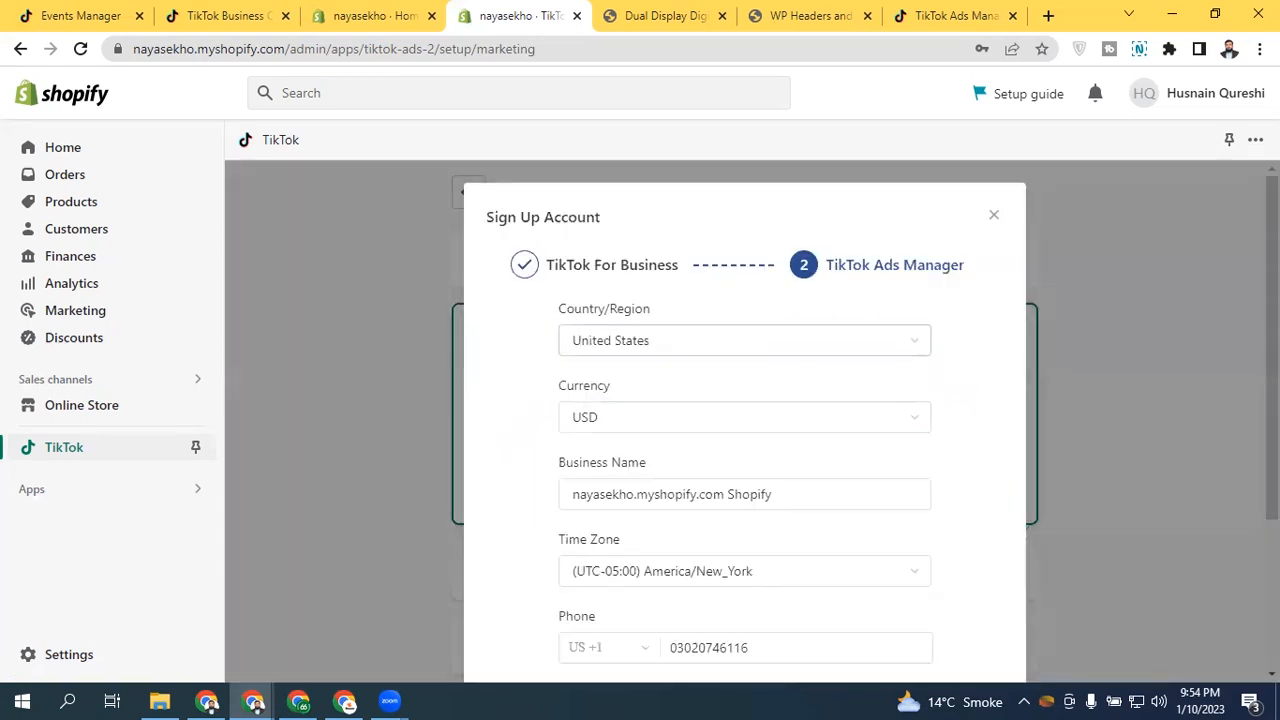
pyautogui.scroll(-3, 671, 391)
pyautogui.scroll(3, 744, 420)
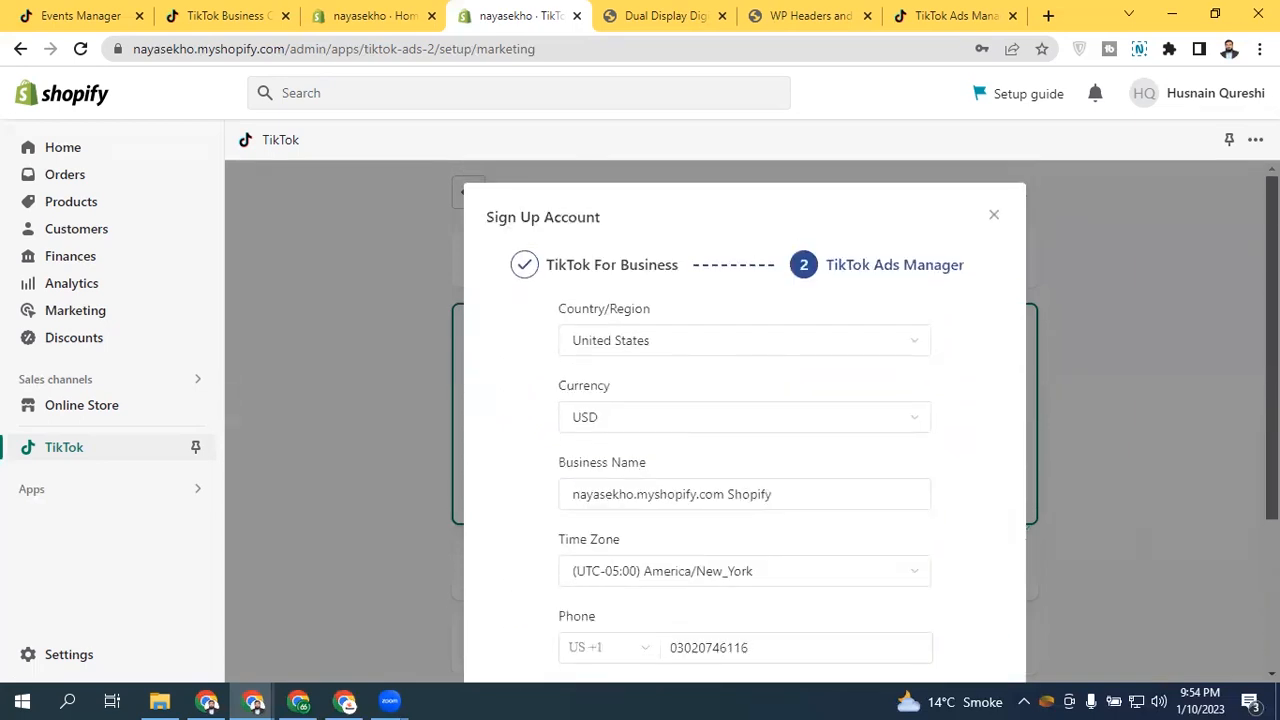
pyautogui.scroll(-2, 744, 420)
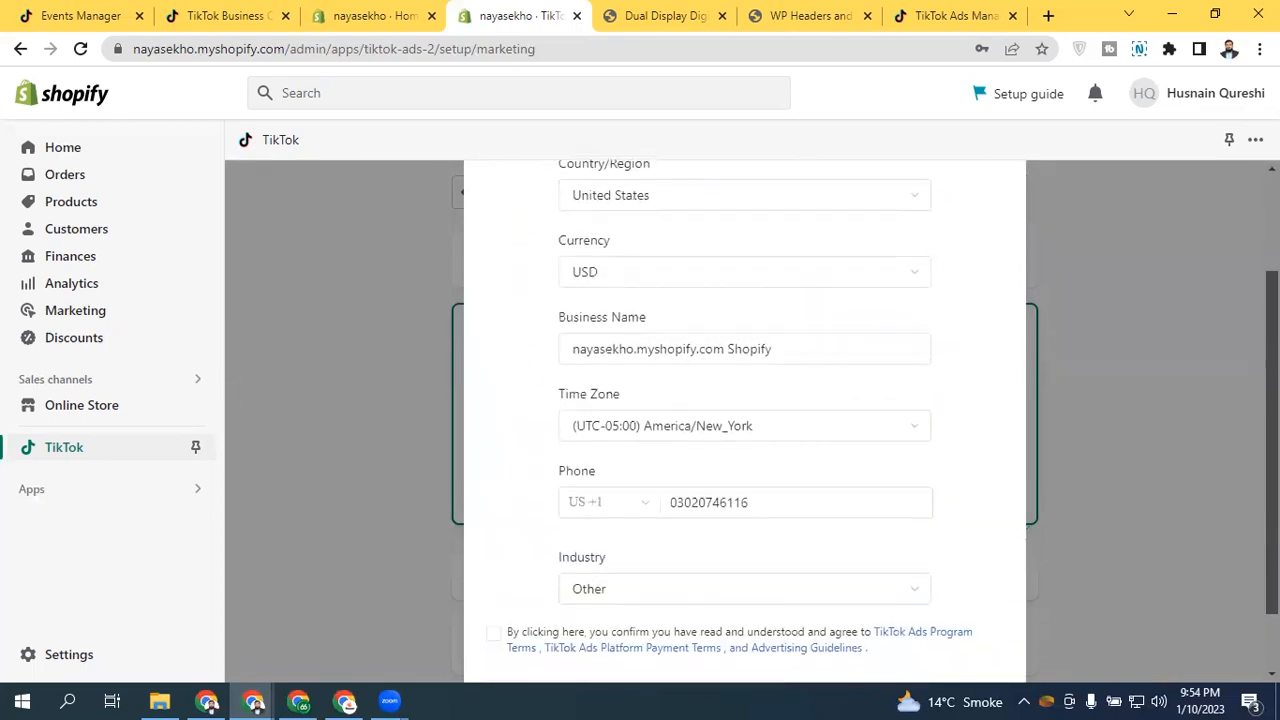
pyautogui.scroll(-2, 744, 420)
pyautogui.scroll(1, 646, 300)
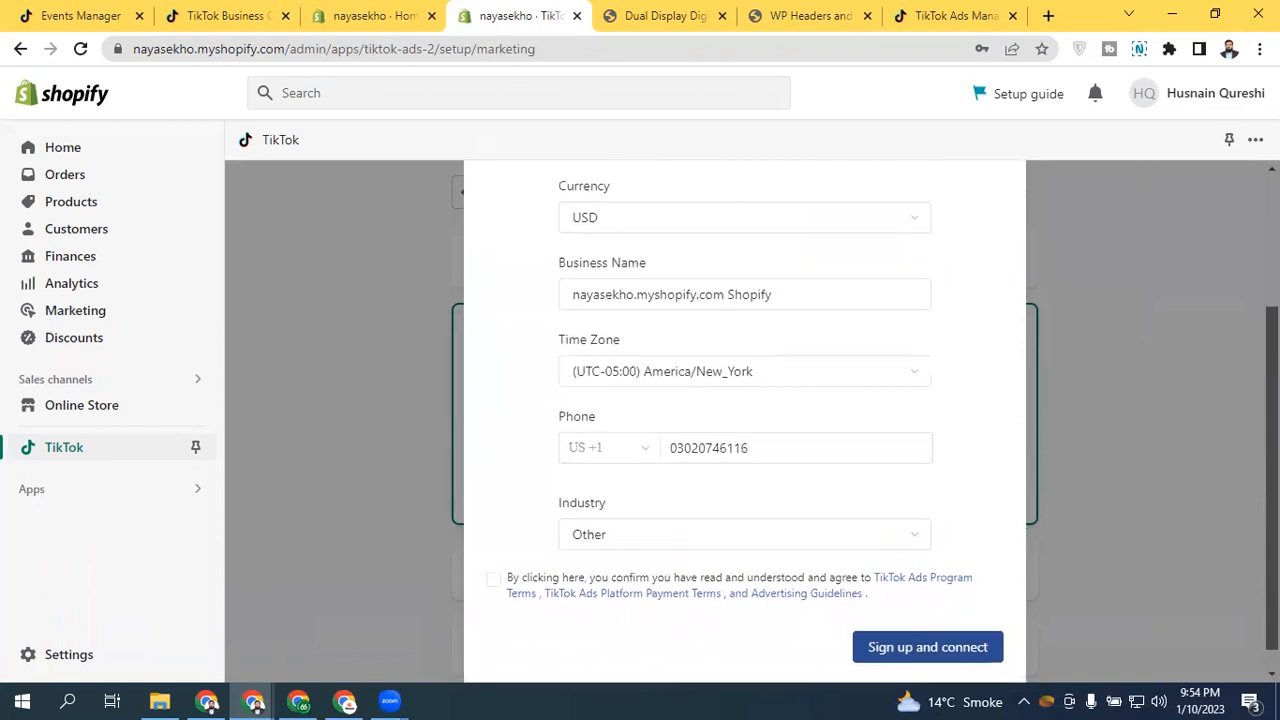
pyautogui.click(646, 294)
pyautogui.hotkey('ctrl', 'a')
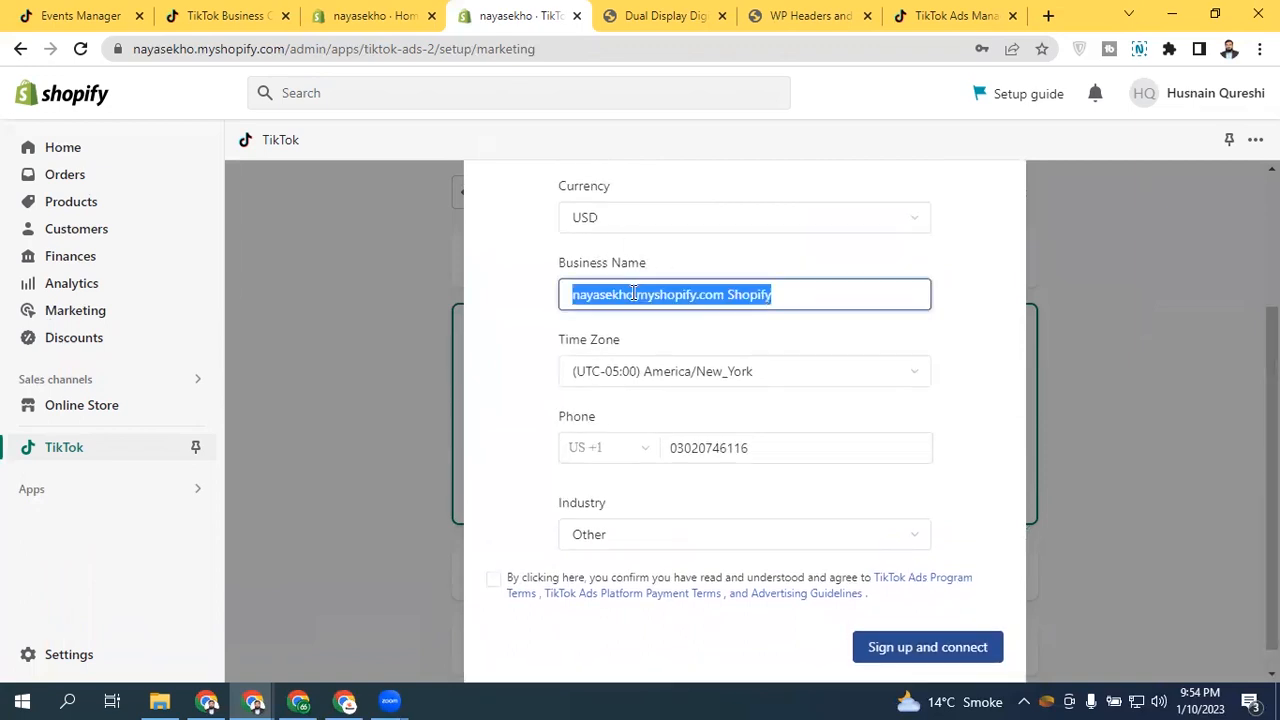
pyautogui.write('naya')
pyautogui.press('BackSpace')
pyautogui.press('BackSpace')
pyautogui.press('BackSpace')
pyautogui.press('BackSpace')
pyautogui.write('Nayasekho')
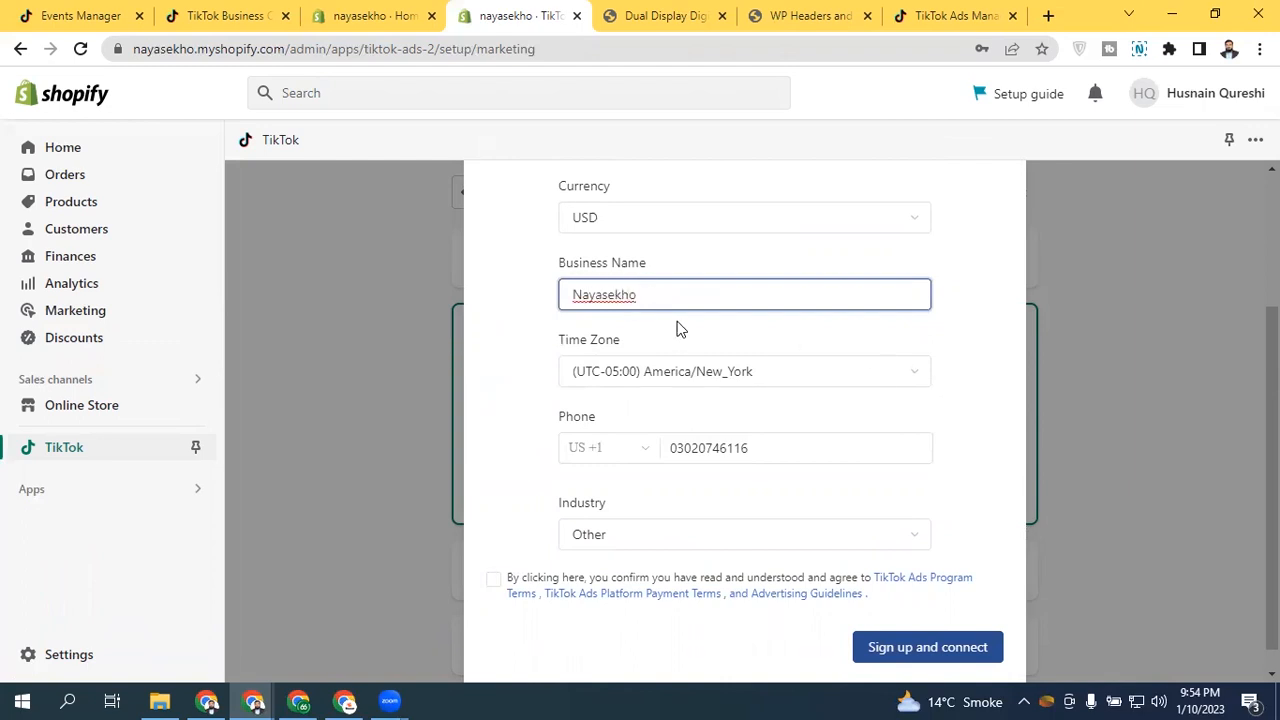
# - Replace the phone number in the Ads Manager sign-up form with the business's US phone number
pyautogui.doubleClick(717, 458)
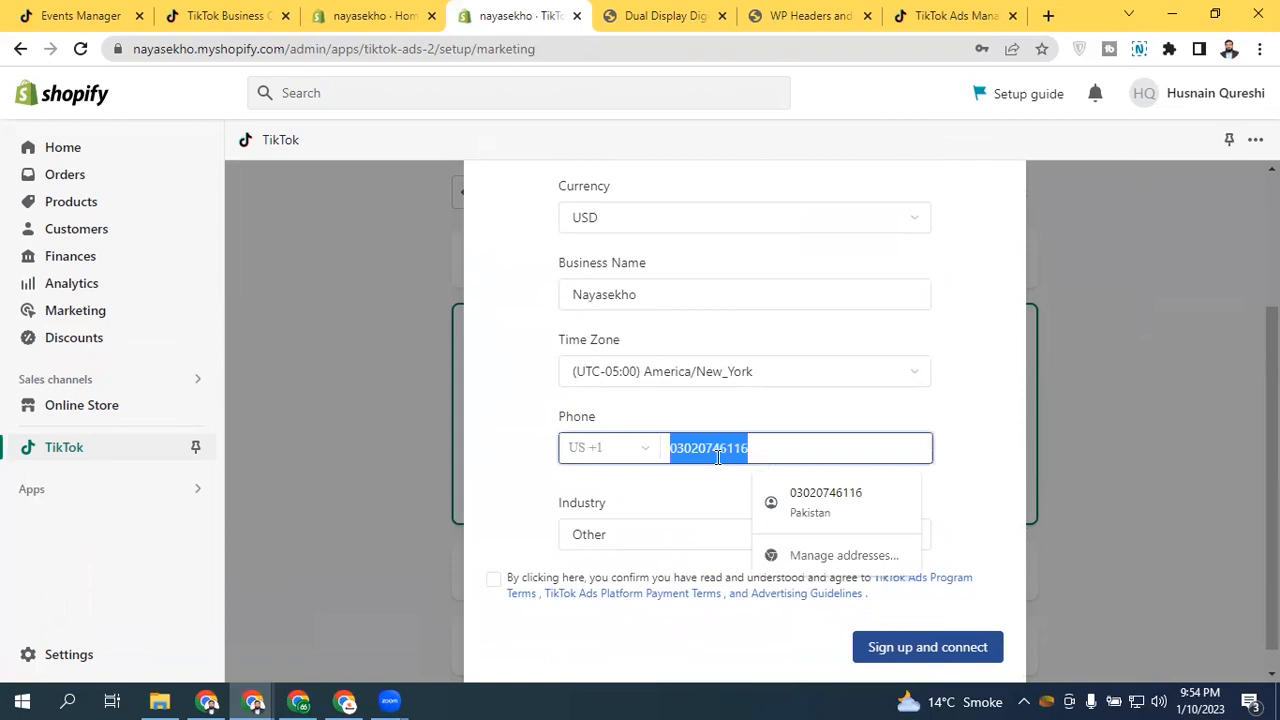
pyautogui.press('BackSpace')
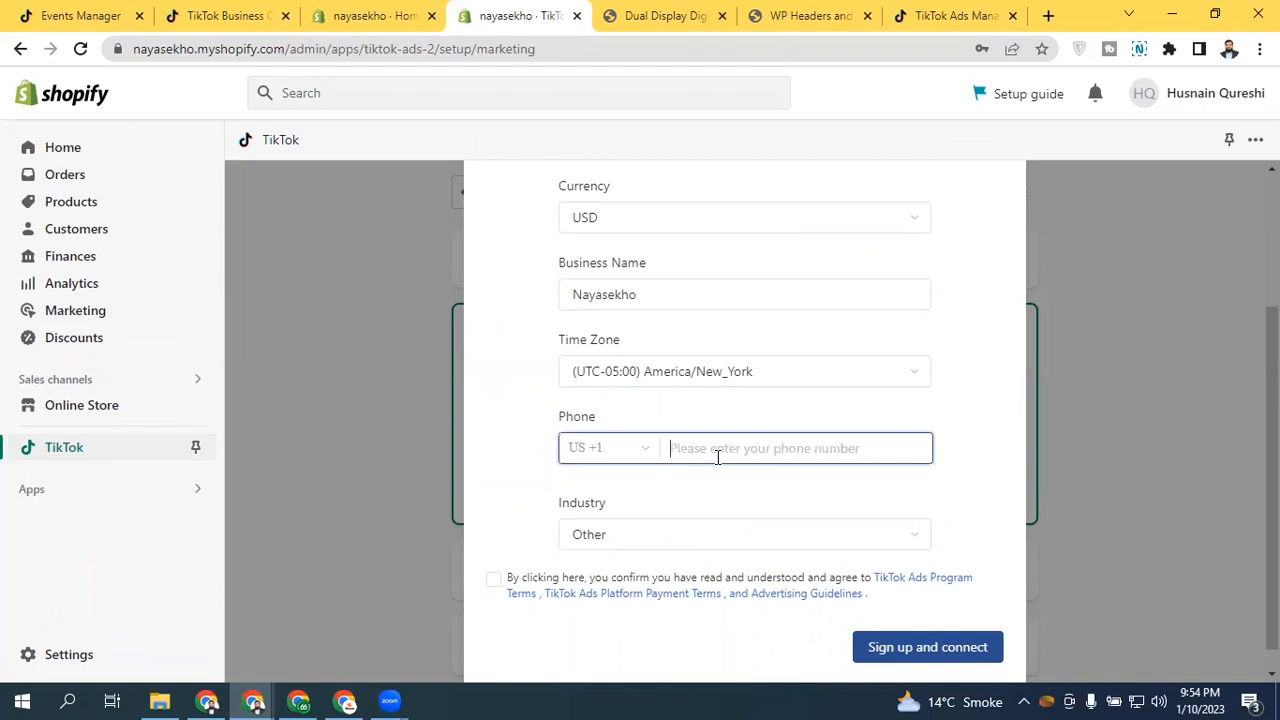
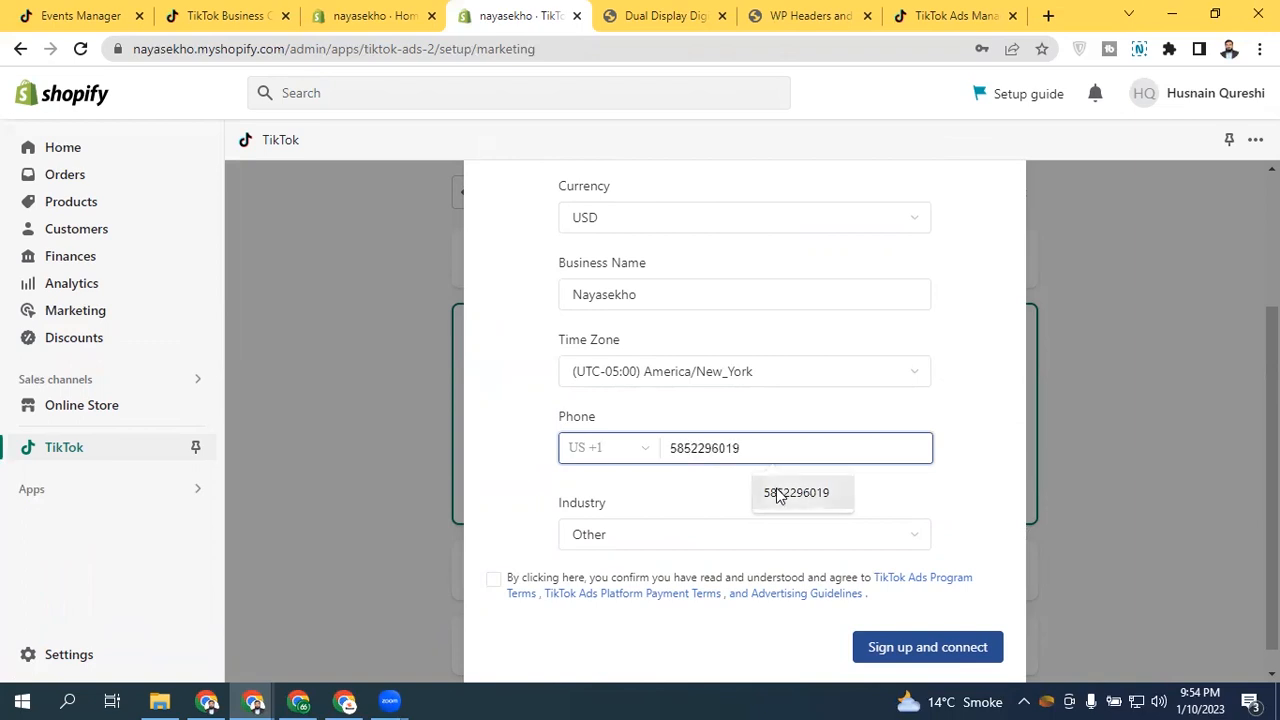
pyautogui.click(782, 493)
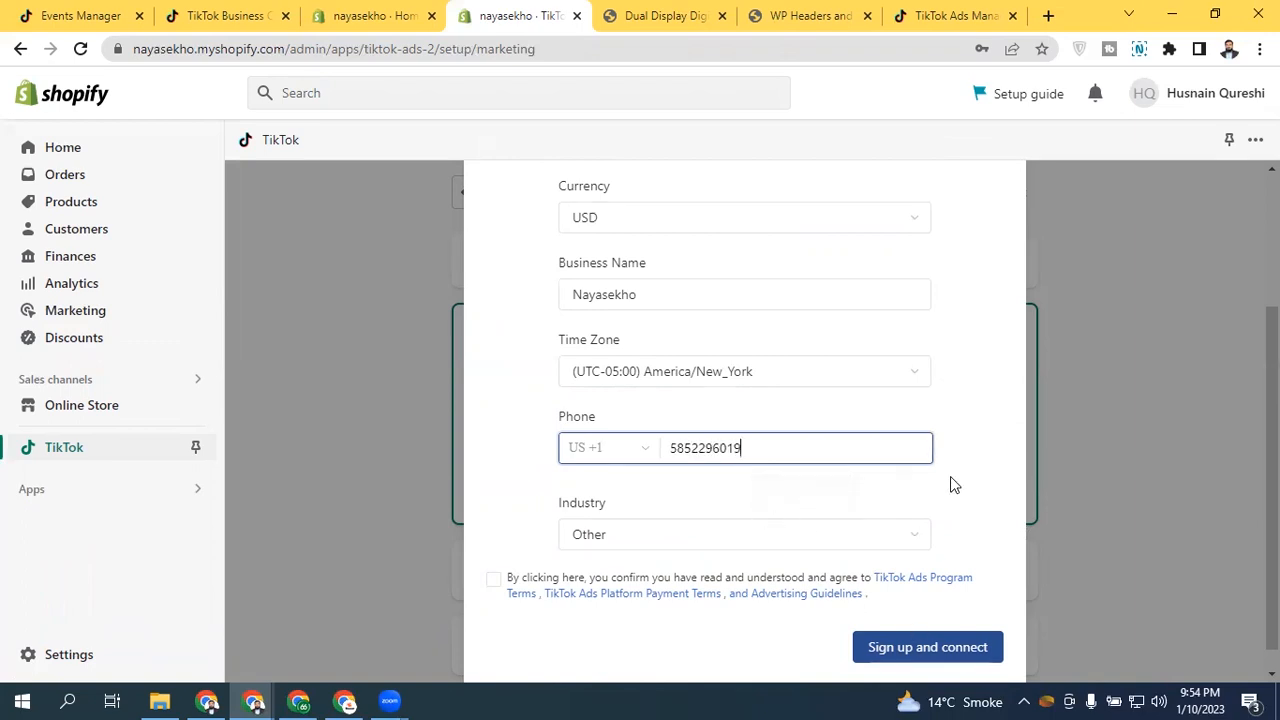
# - Agree to the TikTok Ads terms and advertising guidelines and submit the Ads Manager account sign-up
pyautogui.click(935, 650)
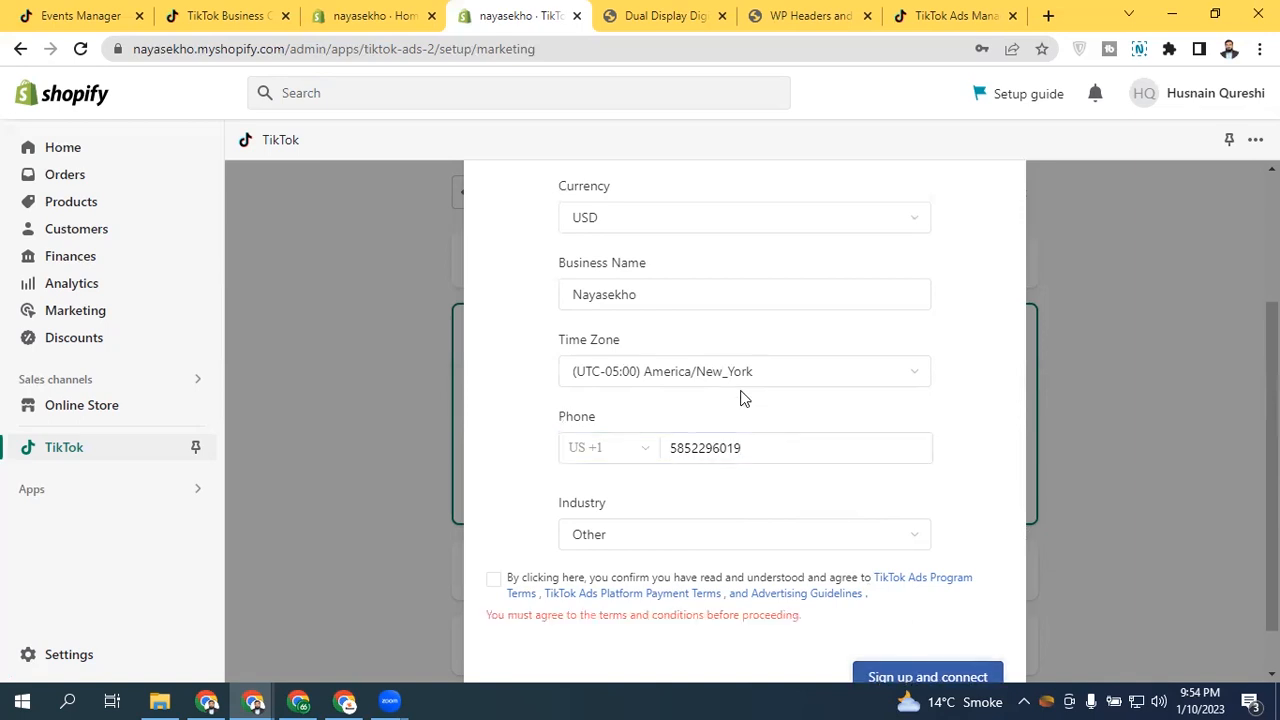
pyautogui.click(493, 578)
pyautogui.click(950, 655)
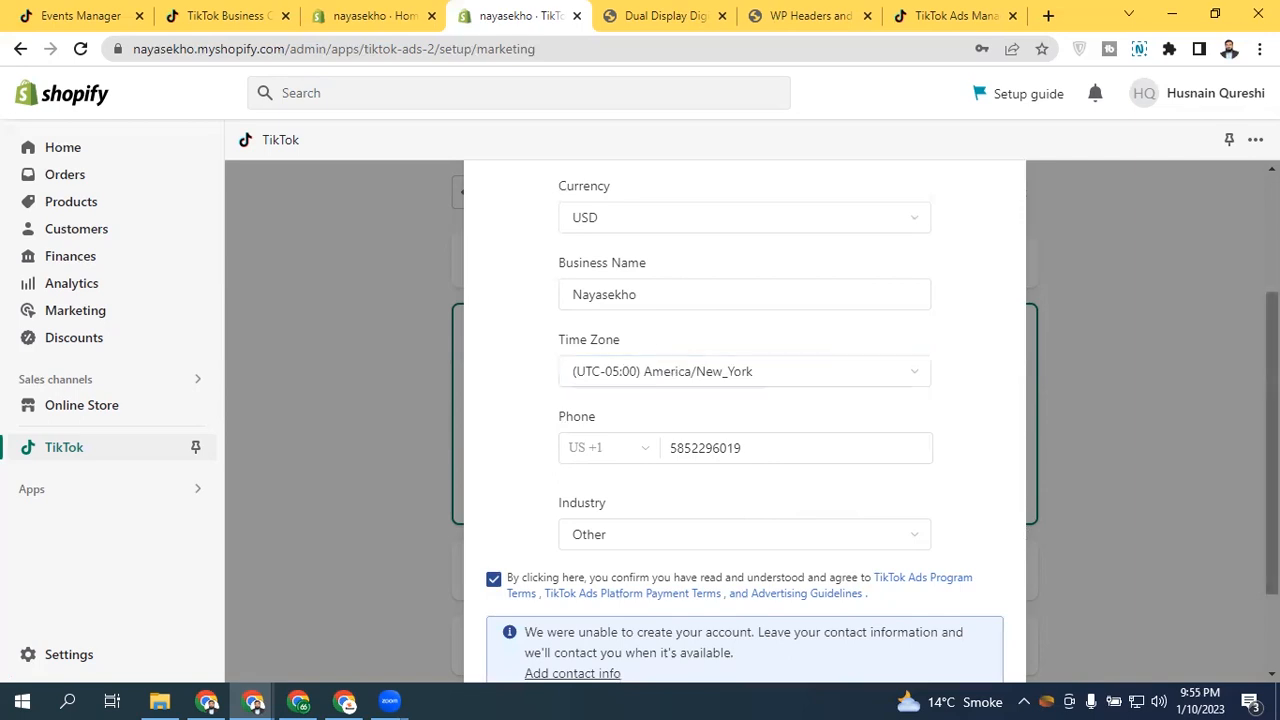
pyautogui.scroll(-2, 668, 370)
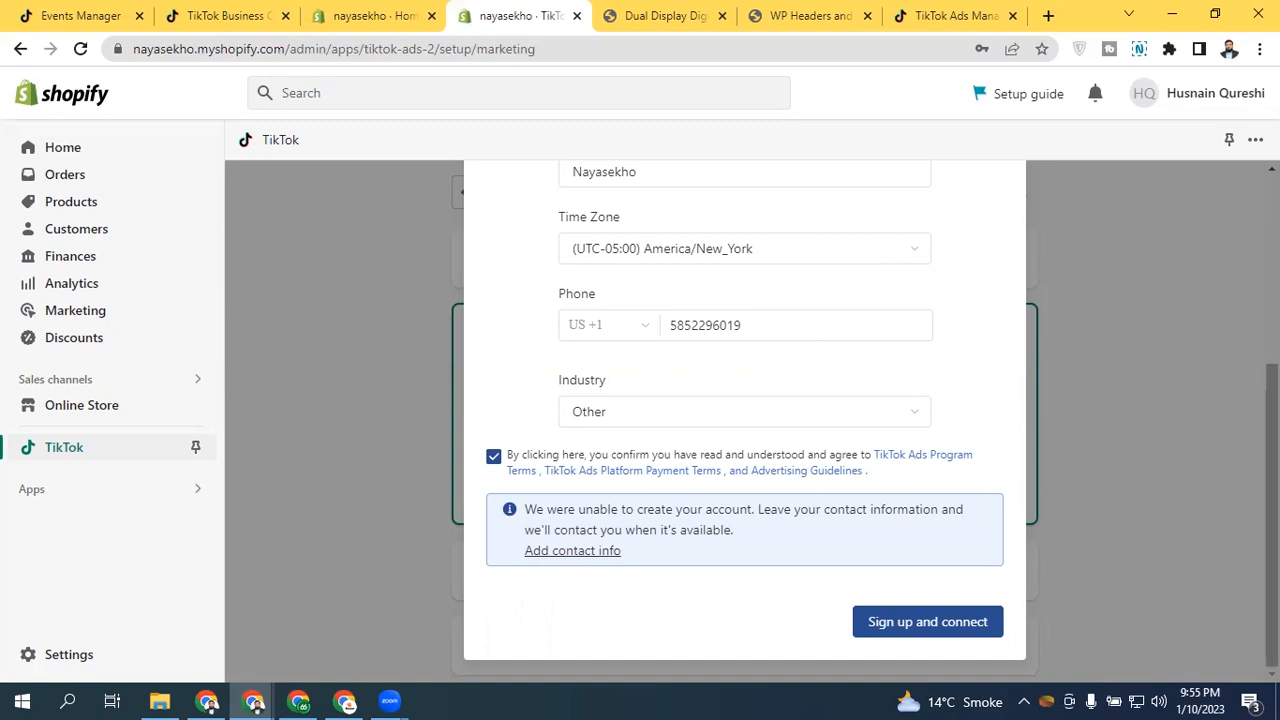
# - Review the Ads Manager sign-up form, switch to TikTok Events Manager, and dismiss the pixel experience survey
pyautogui.moveTo(1272, 425); pyautogui.dragTo(1272, 230)
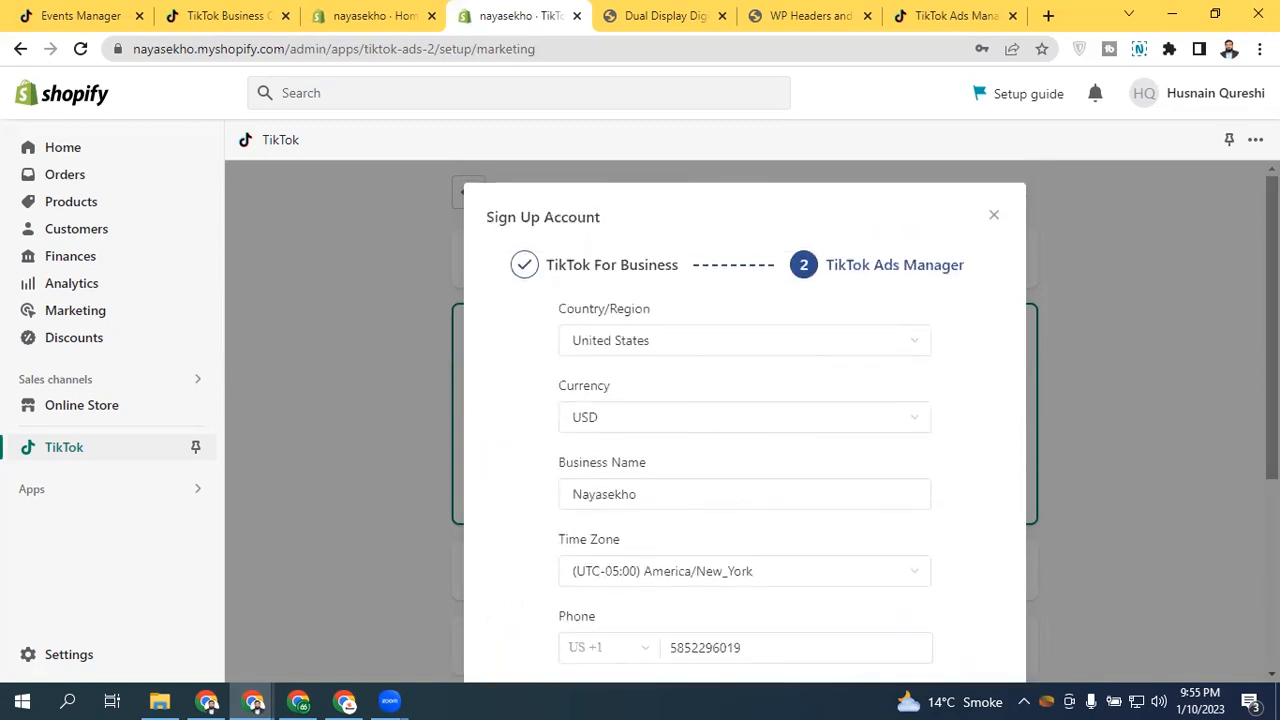
pyautogui.scroll(-3, 745, 450)
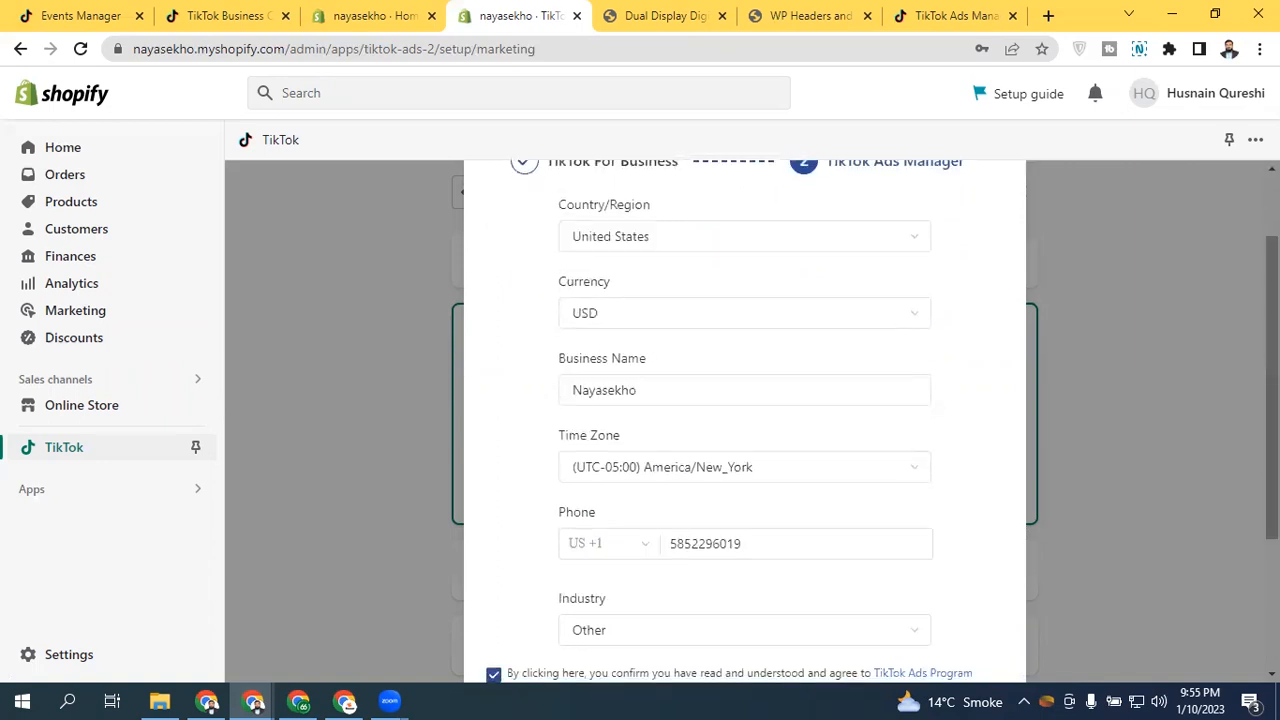
pyautogui.click(80, 15)
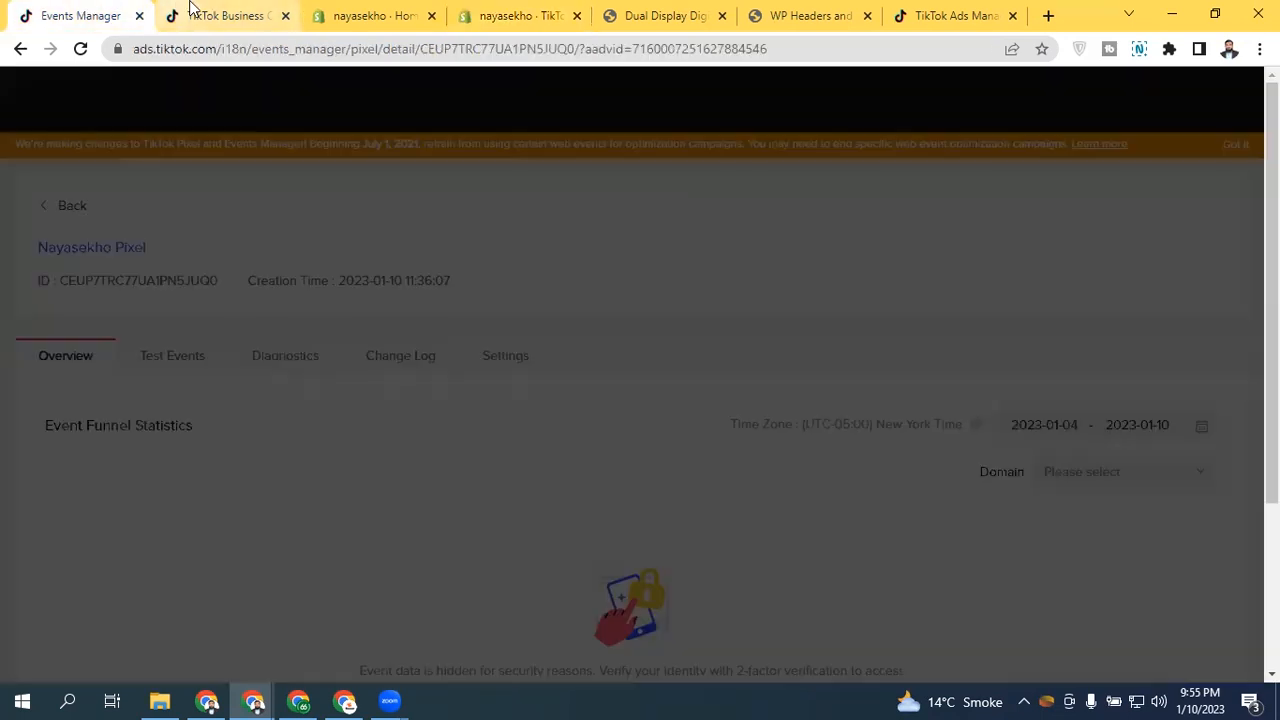
pyautogui.click(190, 12)
pyautogui.click(107, 12)
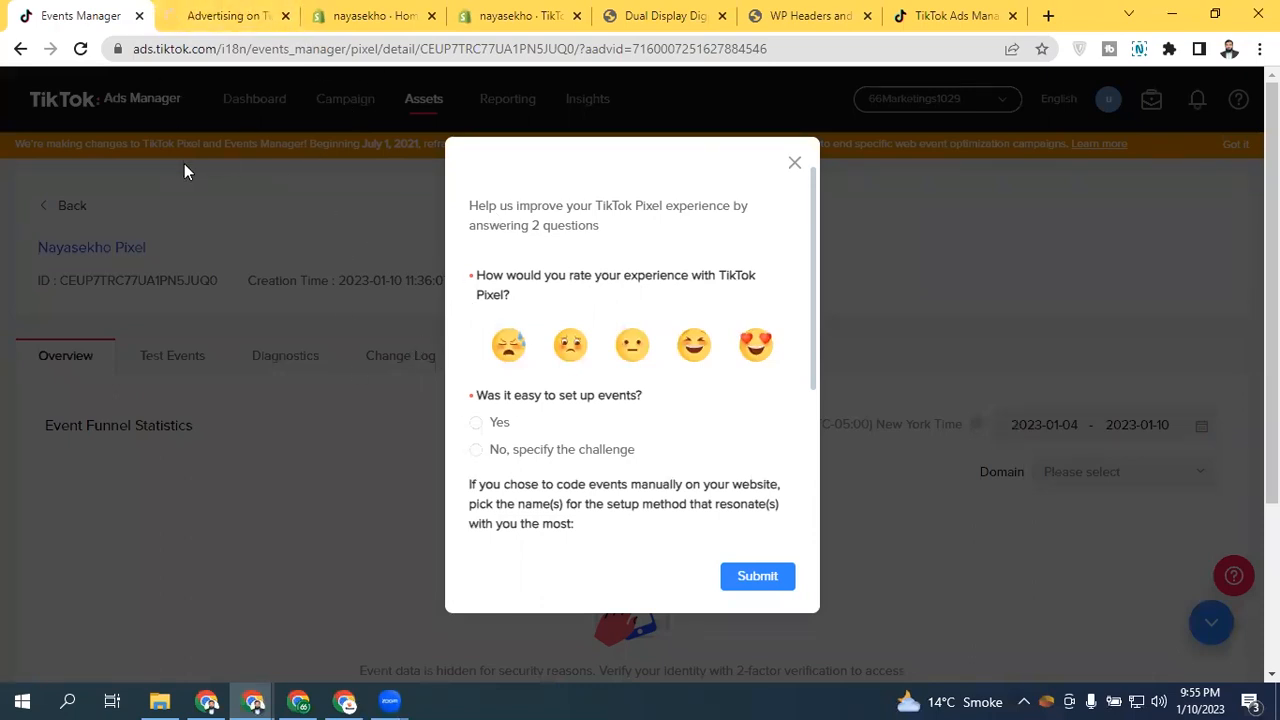
pyautogui.click(792, 165)
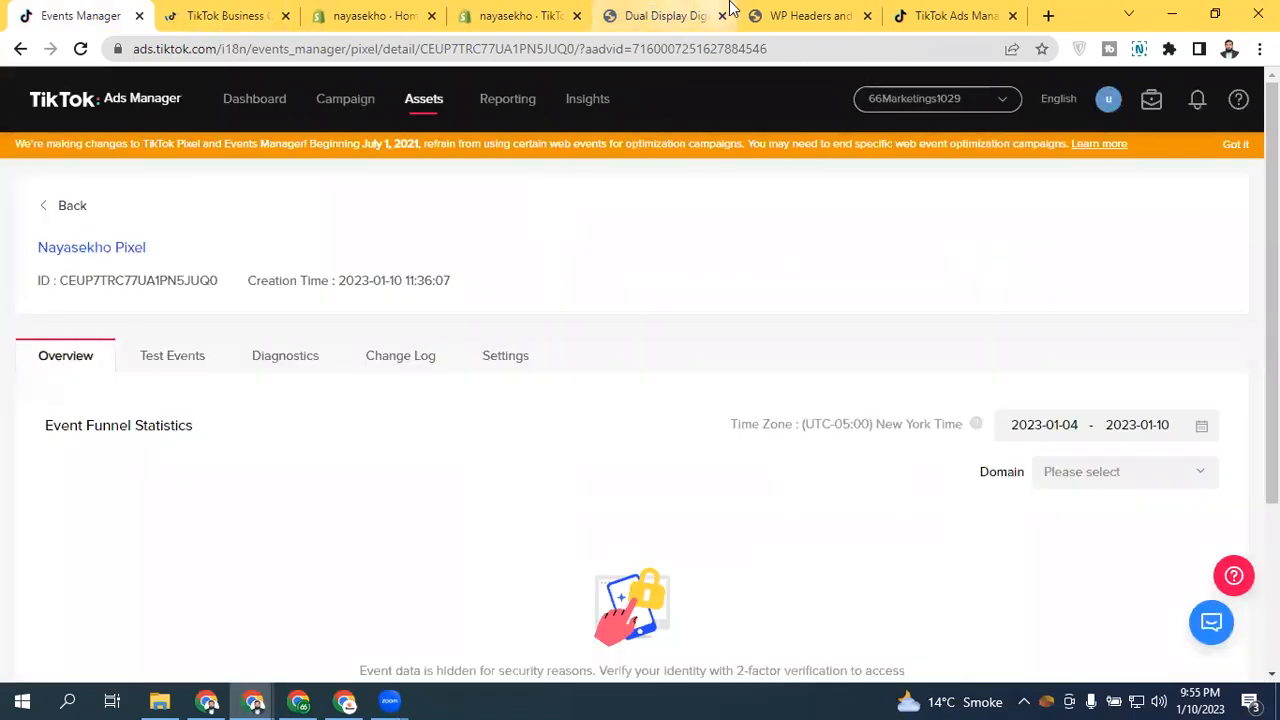
# - Close the Ads Manager sign-up form in Shopify and review the remaining marketing setup sections
pyautogui.click(475, 15)
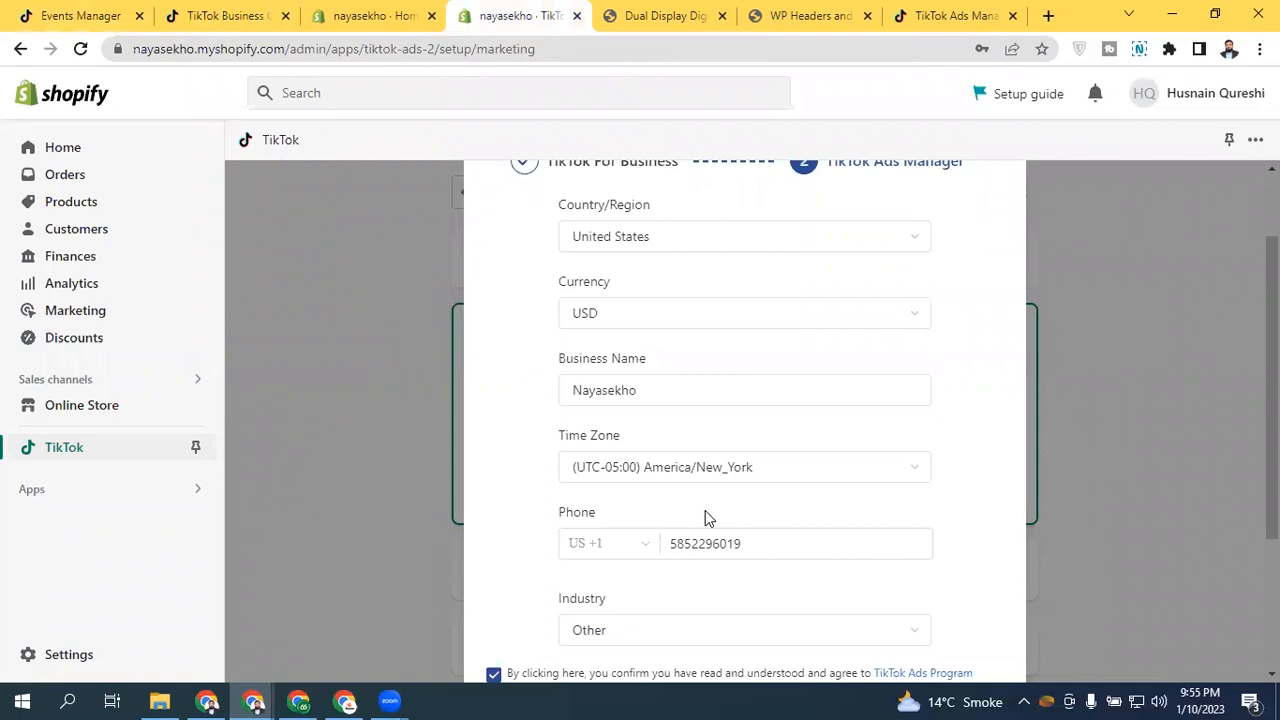
pyautogui.scroll(2, 1229, 223)
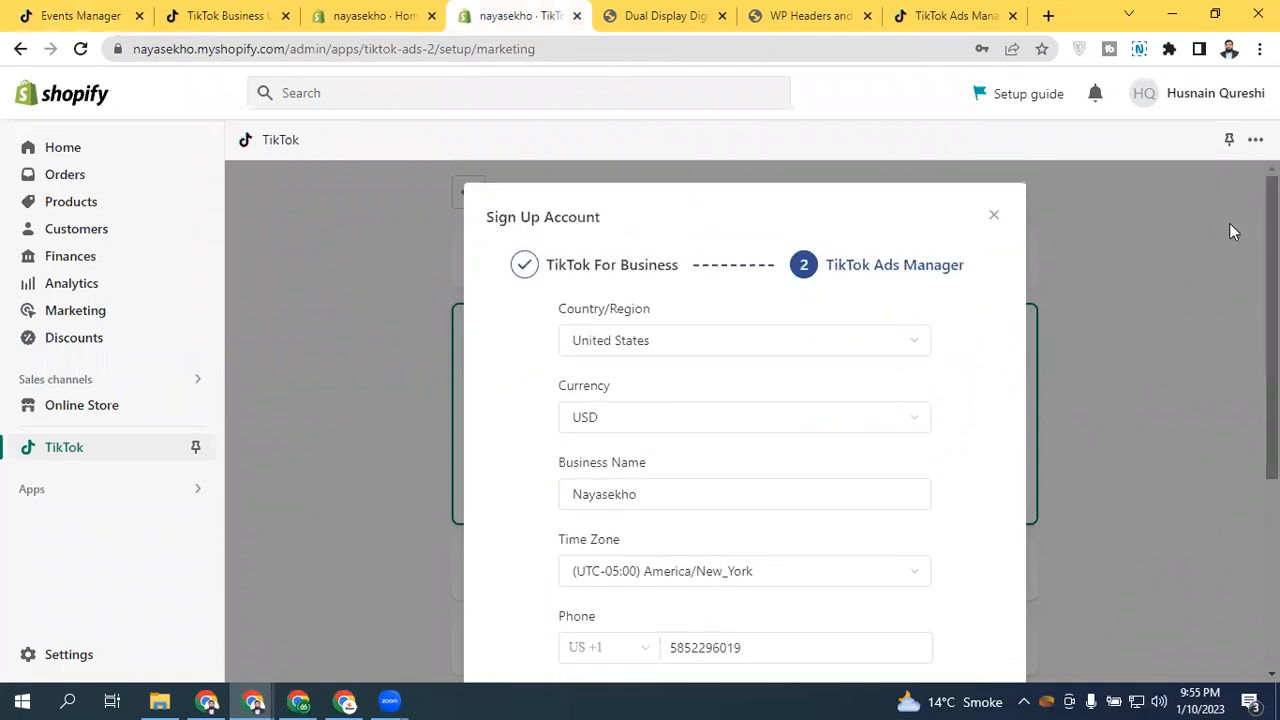
pyautogui.click(998, 216)
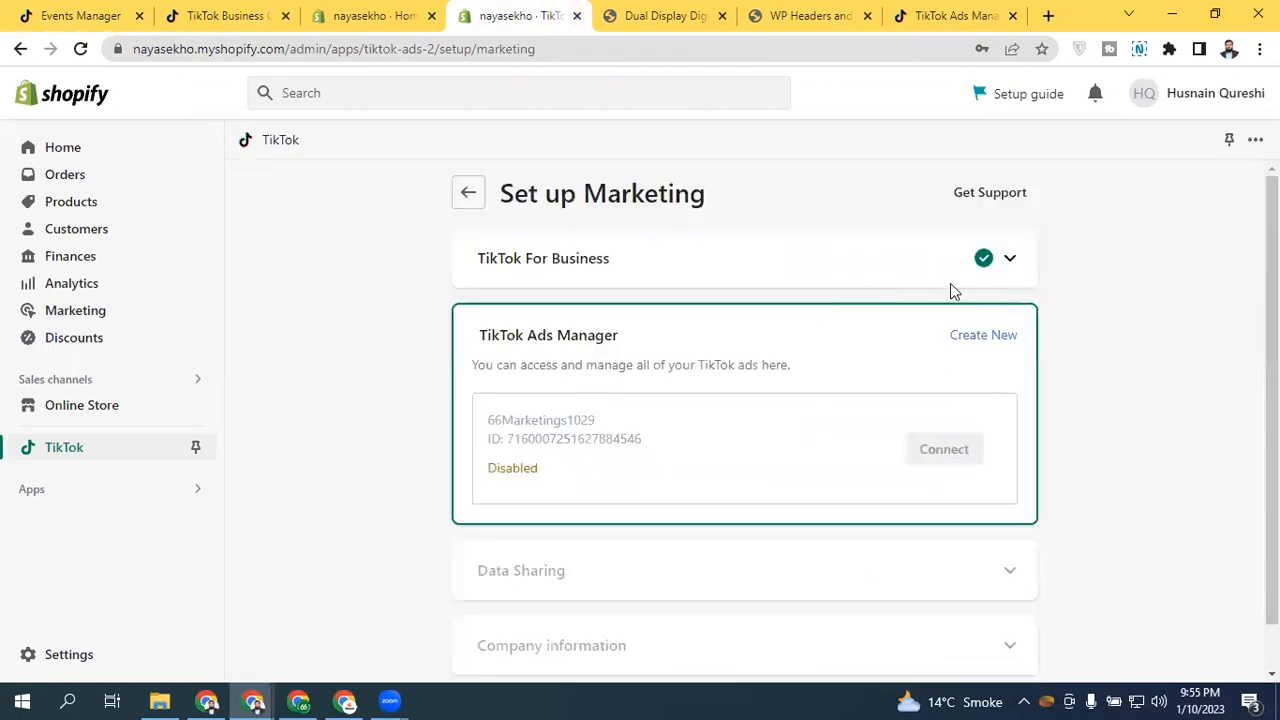
pyautogui.scroll(-2, 1208, 481)
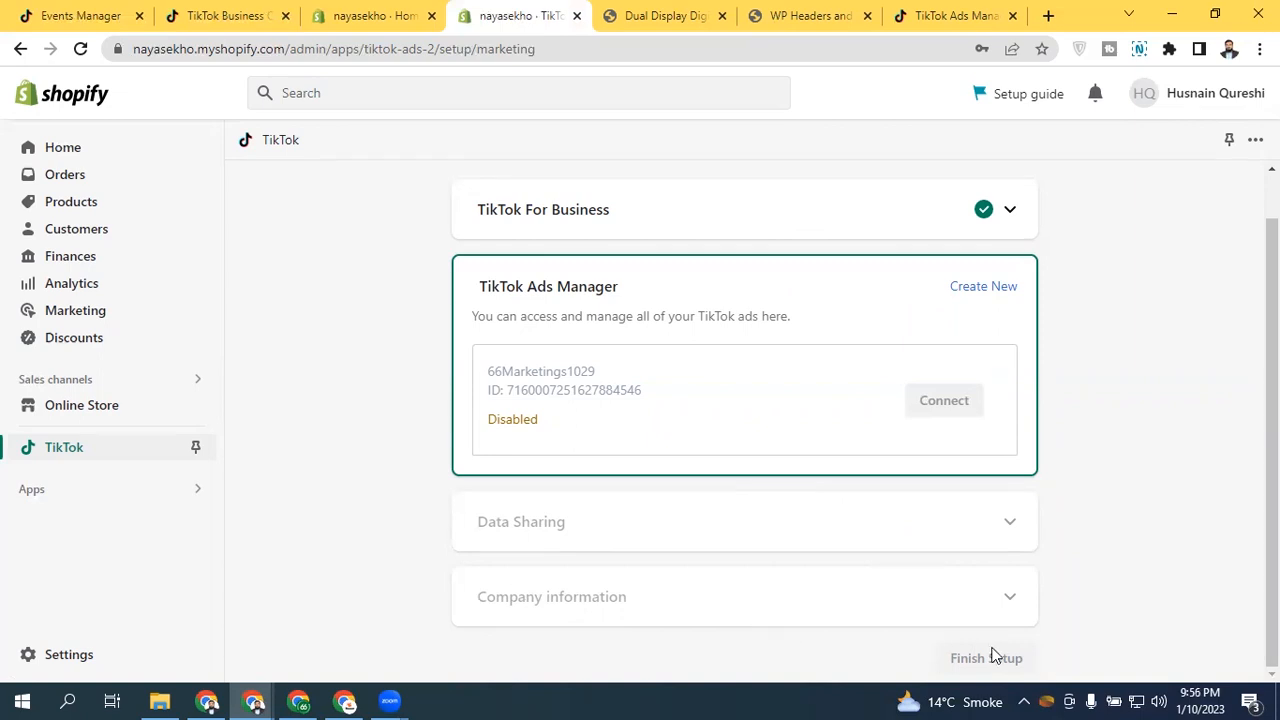
# - Check the pixel page and the Business Center catalogs, and inspect the TikTok For Business connection details in Shopify
pyautogui.click(75, 15)
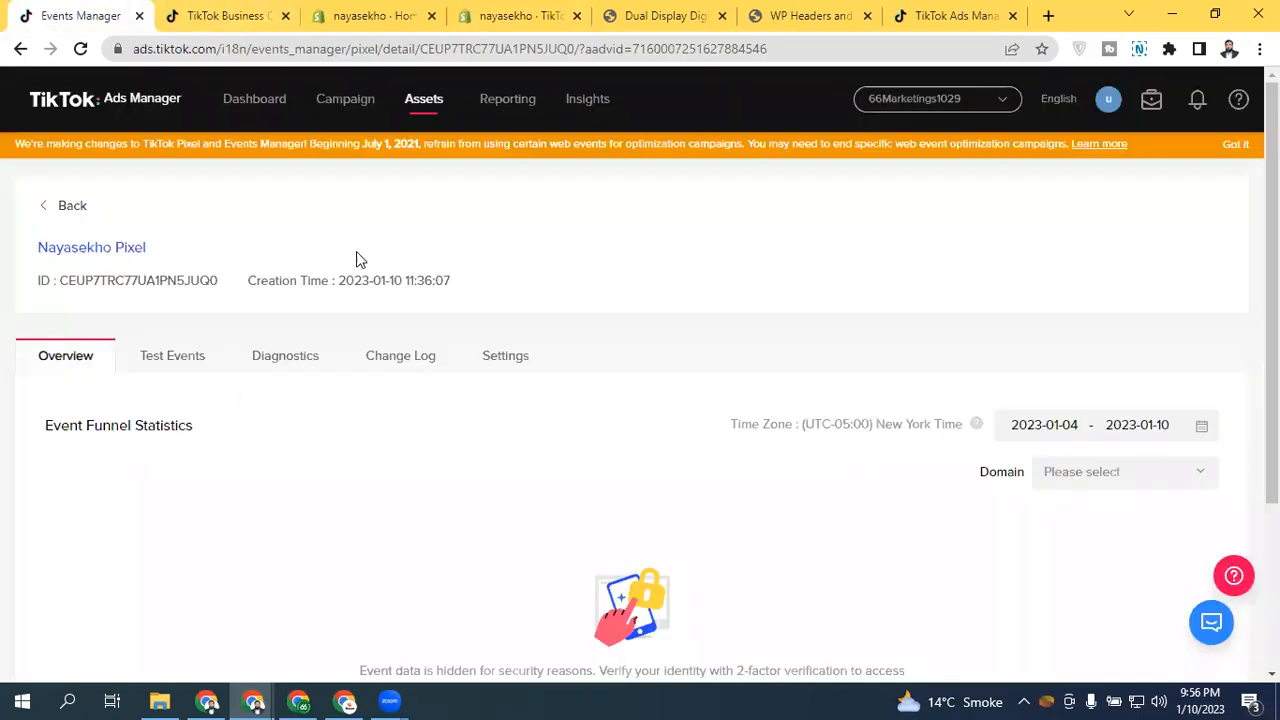
pyautogui.click(206, 30)
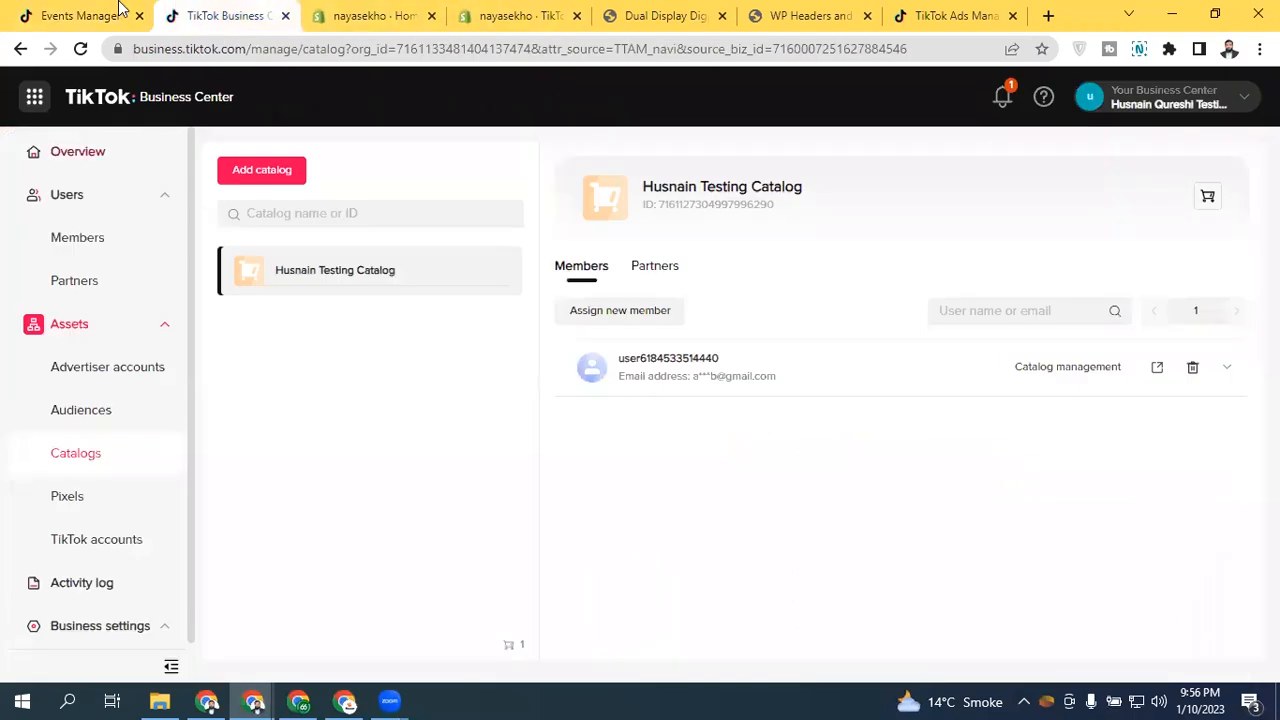
pyautogui.click(28, 10)
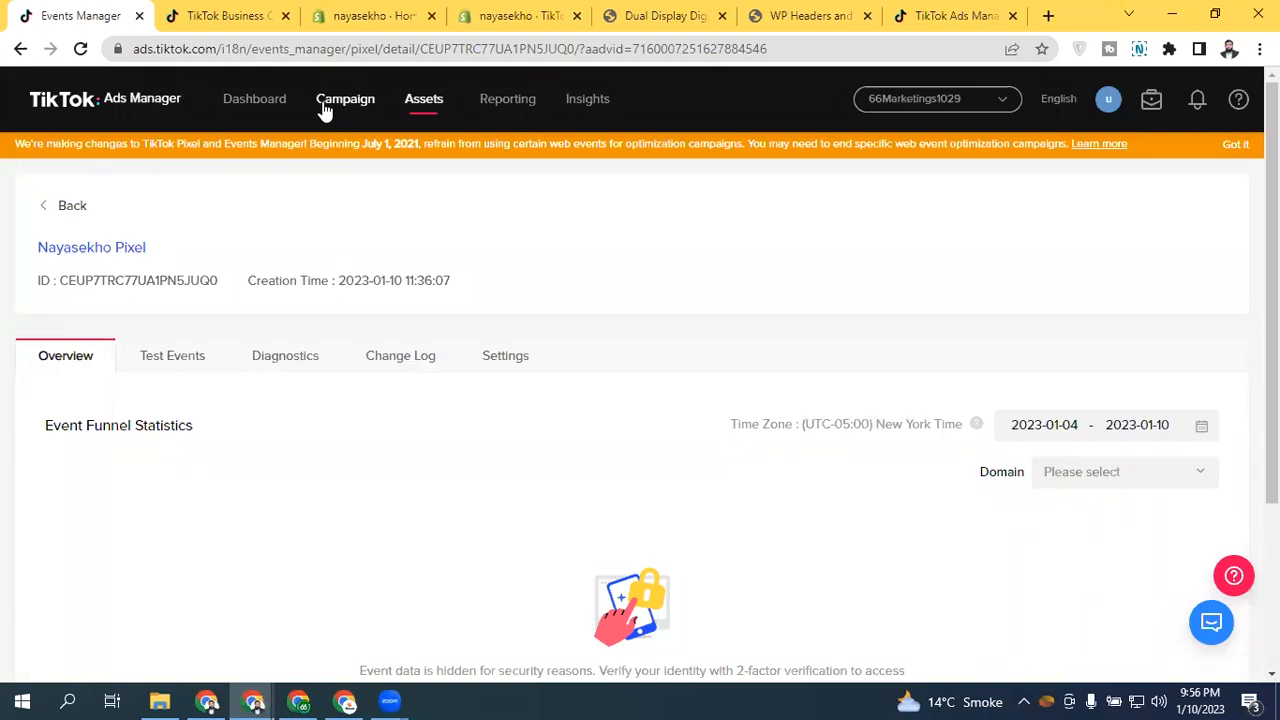
pyautogui.click(420, 12)
pyautogui.click(492, 10)
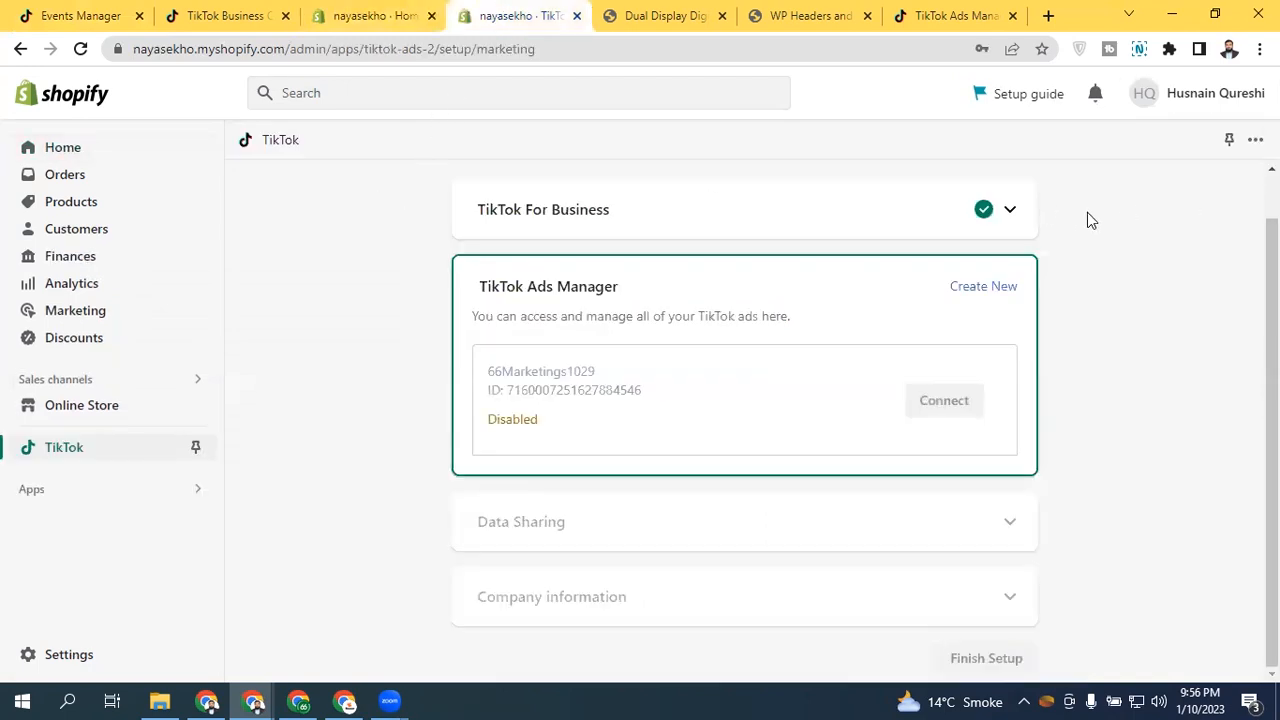
pyautogui.click(1010, 214)
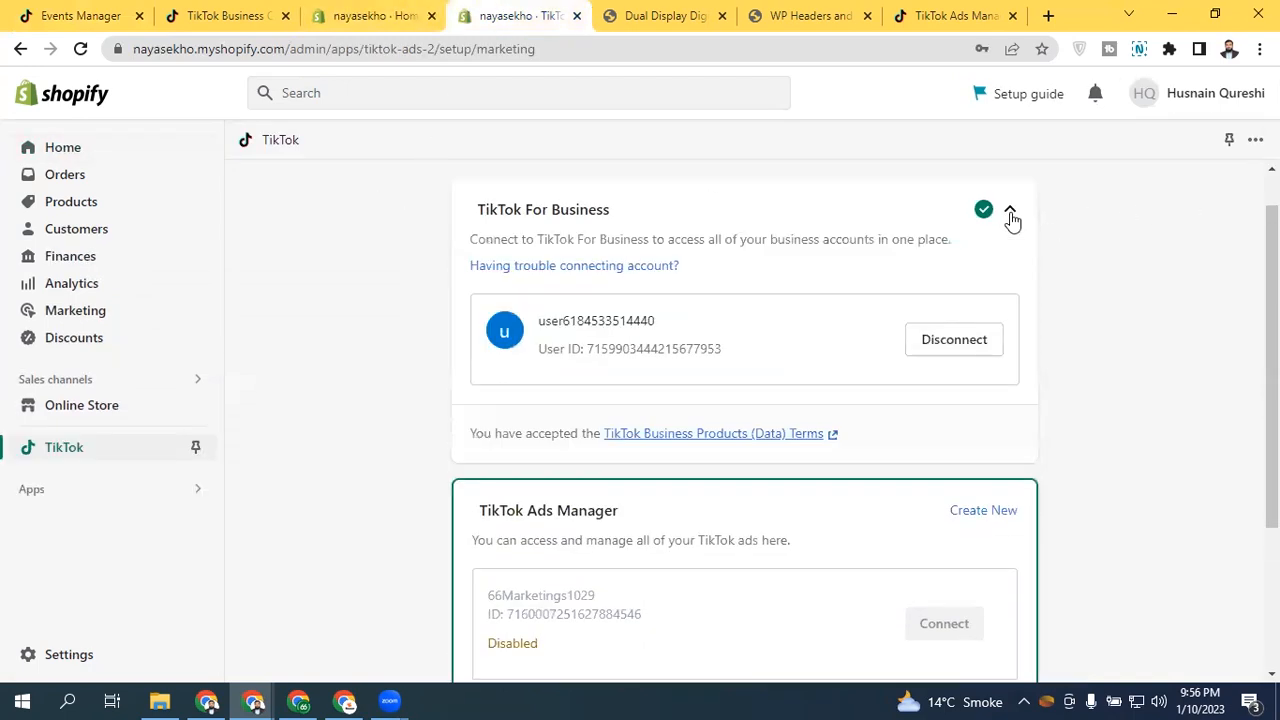
pyautogui.click(1010, 214)
# - Return to the Web Events pixel list in Events Manager and compare it with Shopify's TikTok Ads Manager connection status
pyautogui.click(33, 10)
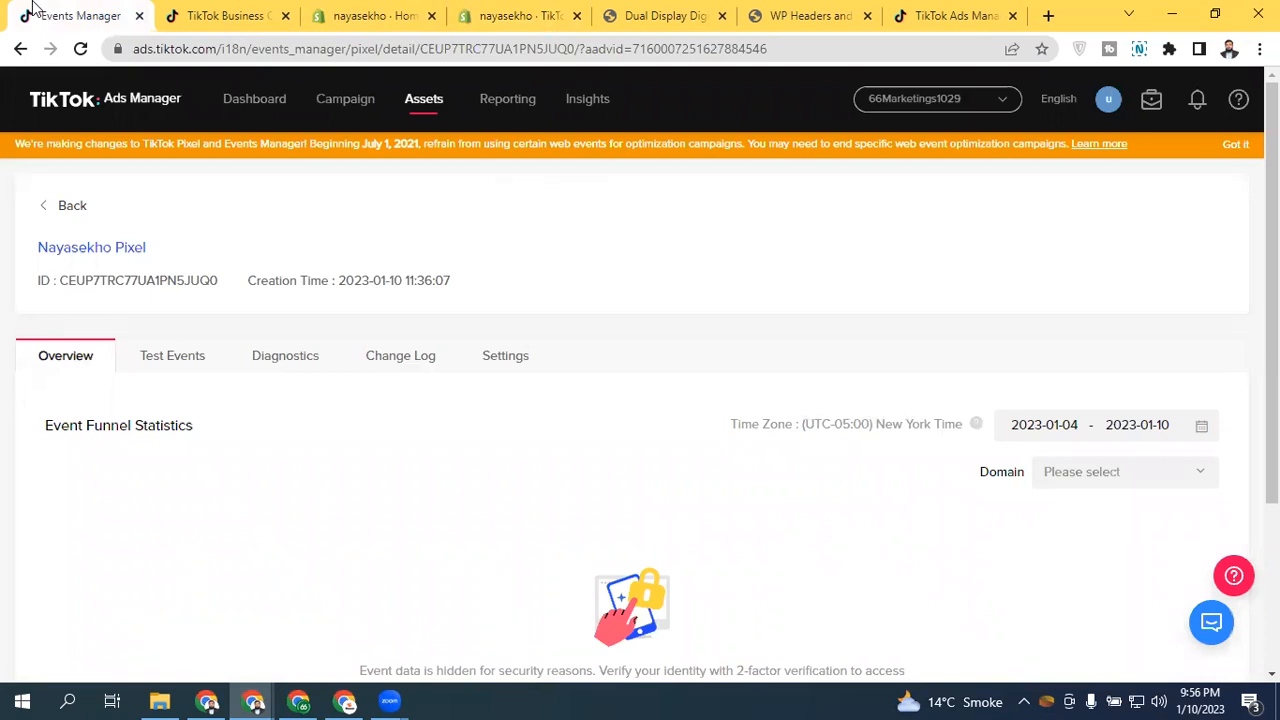
pyautogui.click(64, 207)
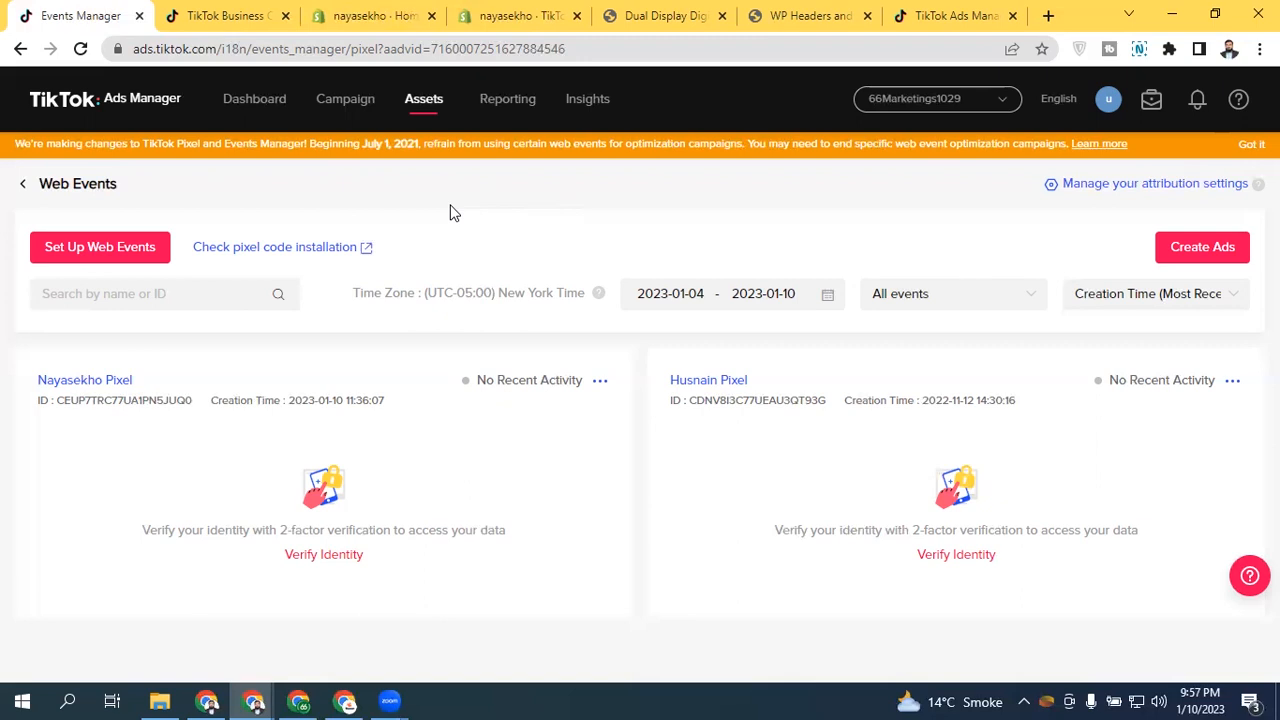
pyautogui.click(515, 12)
pyautogui.click(426, 12)
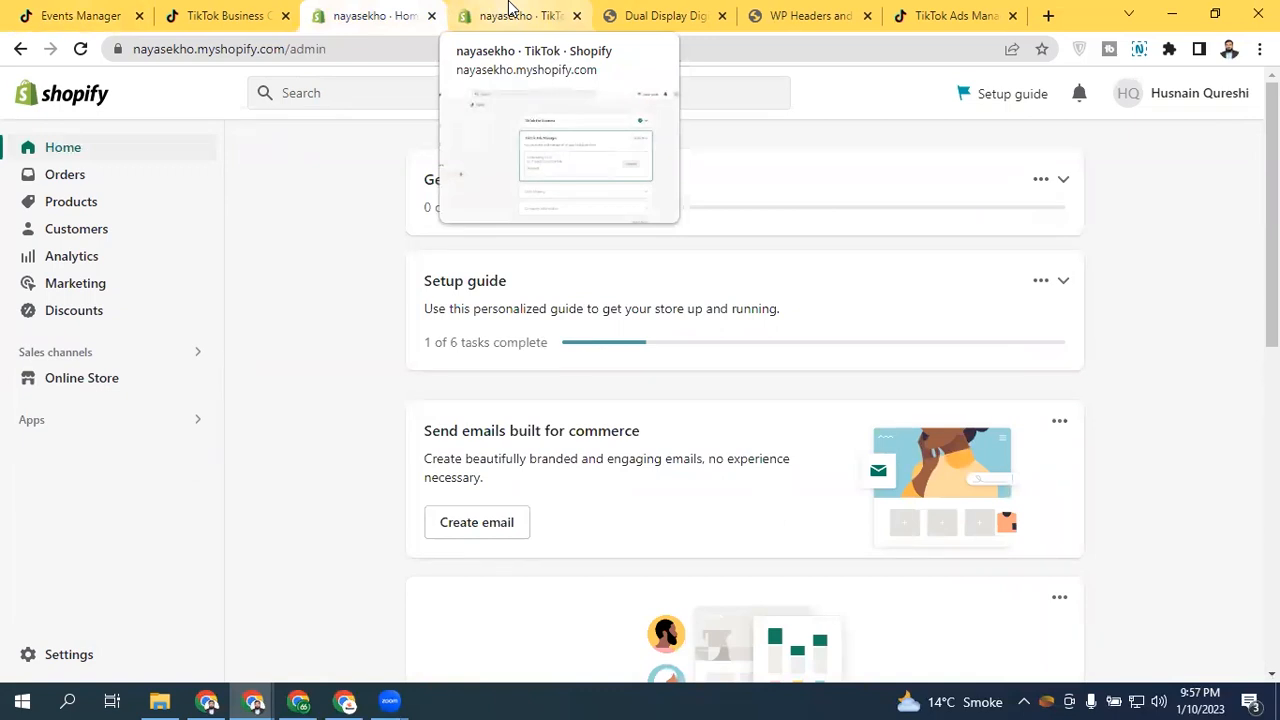
pyautogui.click(510, 12)
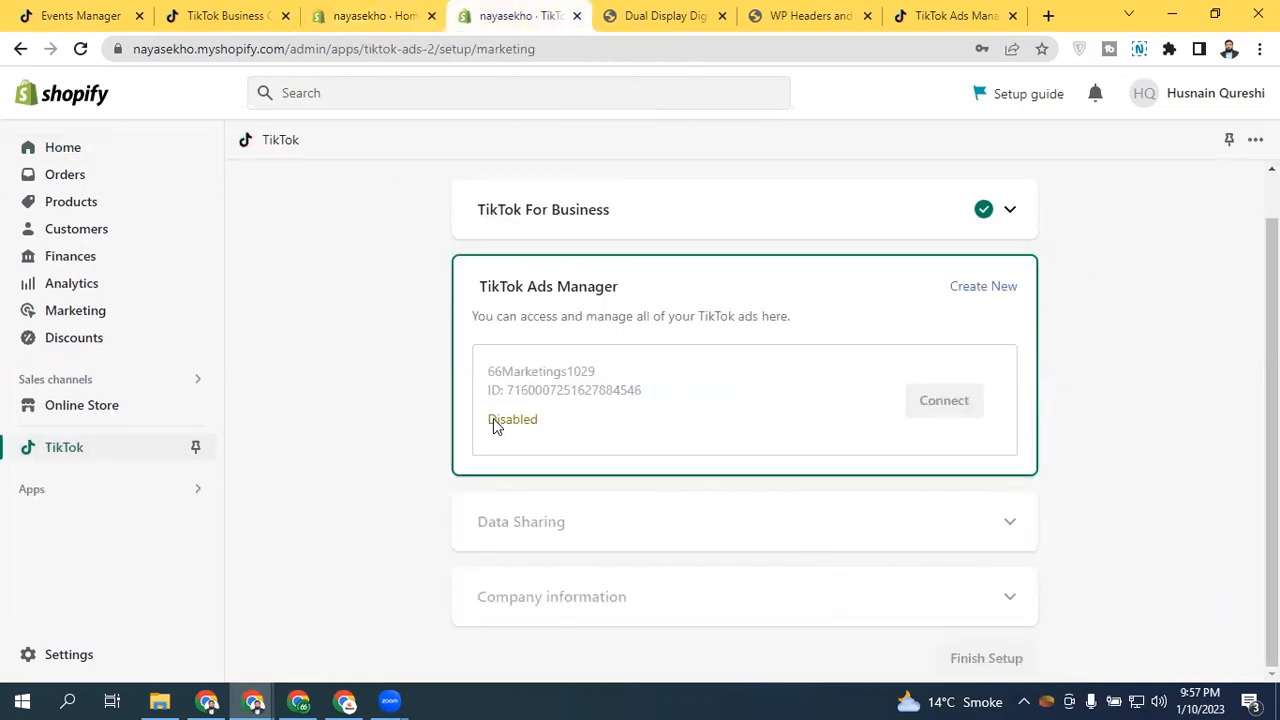
pyautogui.click(110, 13)
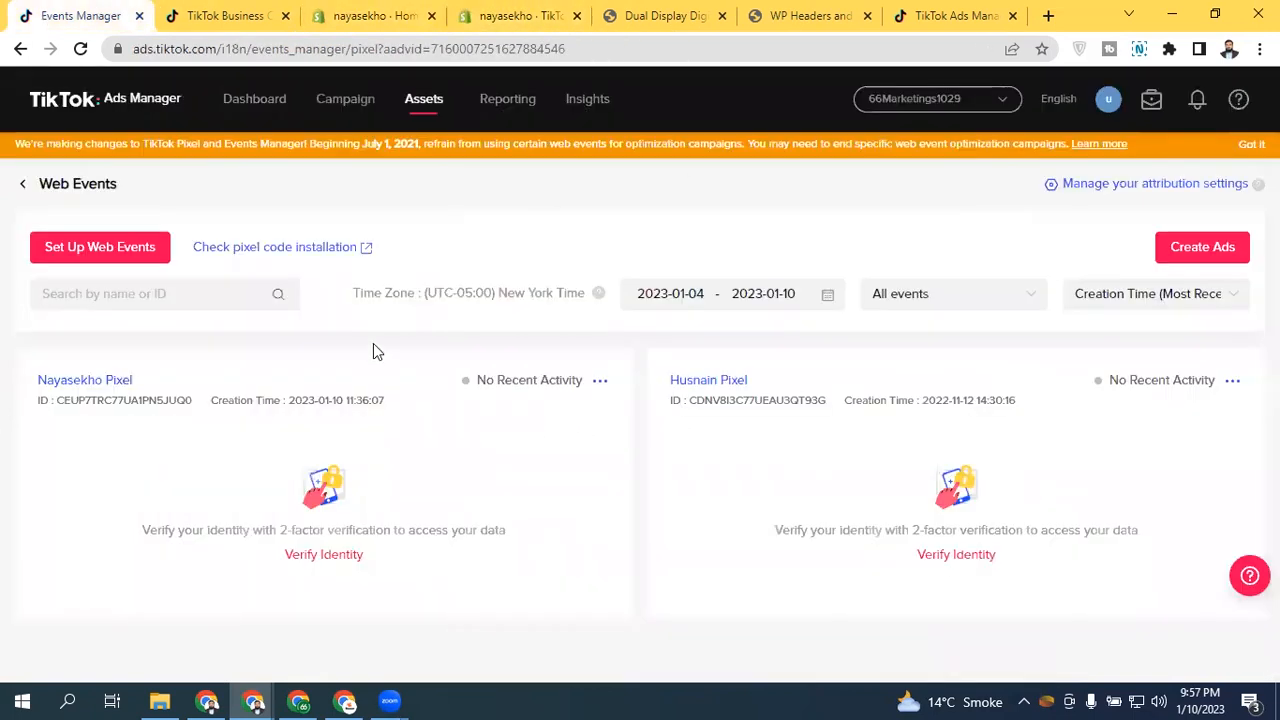
pyautogui.click(462, 8)
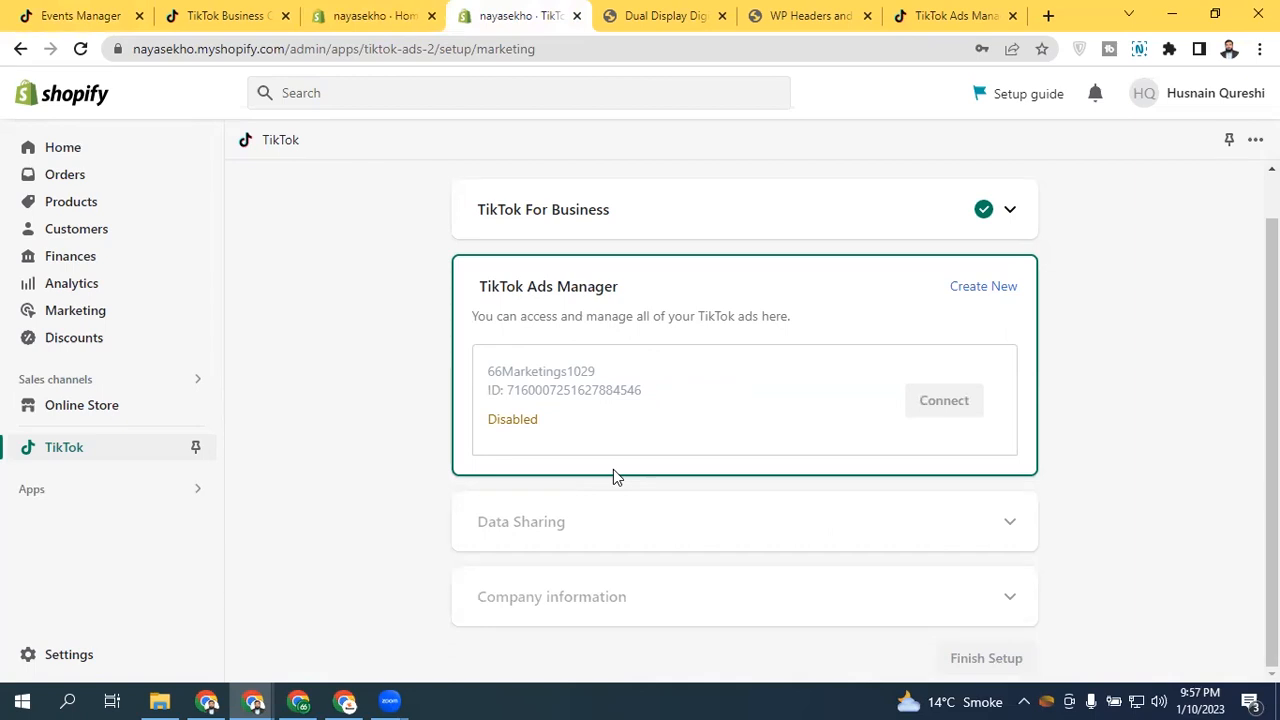
# - Open the product catalogs of the ad account from TikTok Ads Manager and dismiss the feedback survey
pyautogui.click(91, 8)
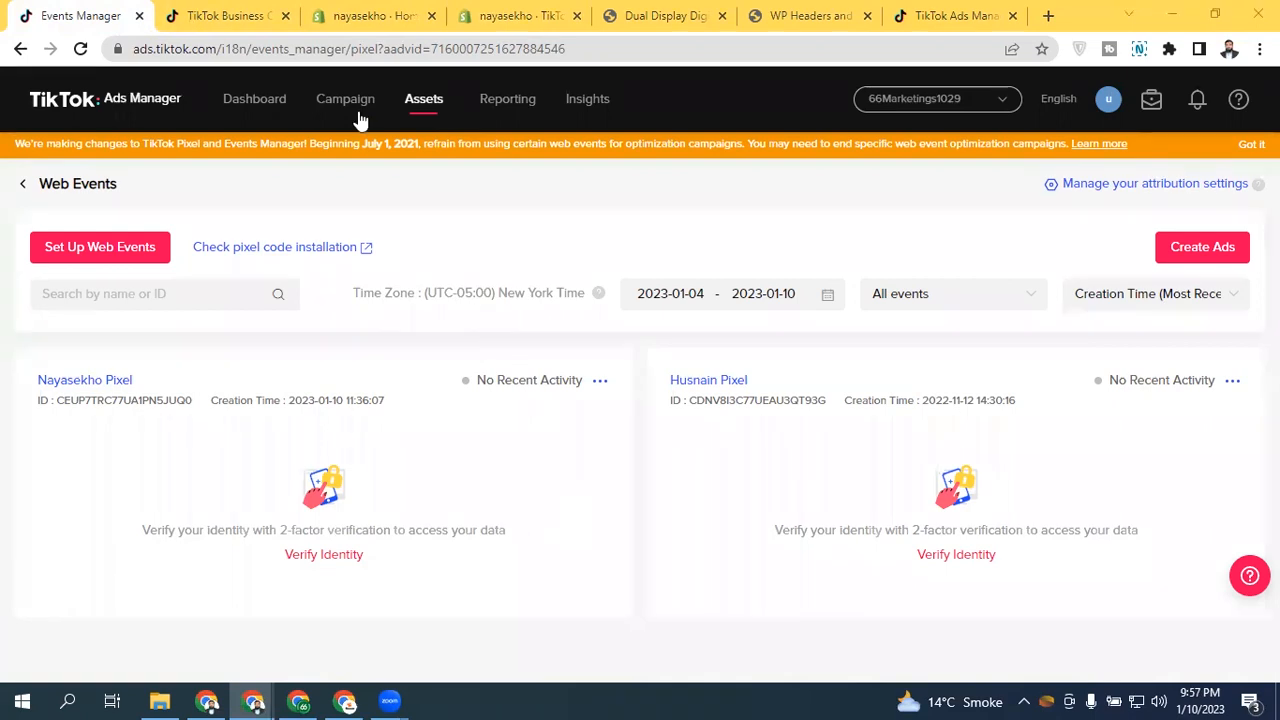
pyautogui.moveTo(428, 112)
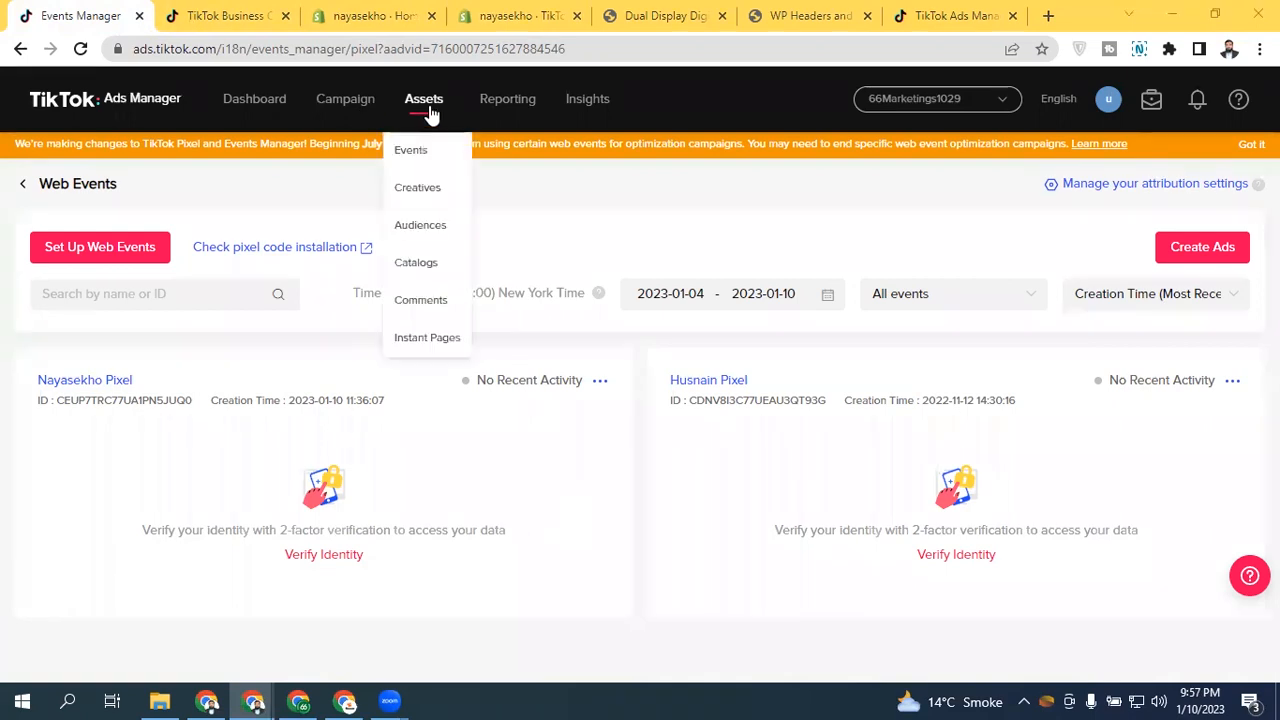
pyautogui.click(420, 265)
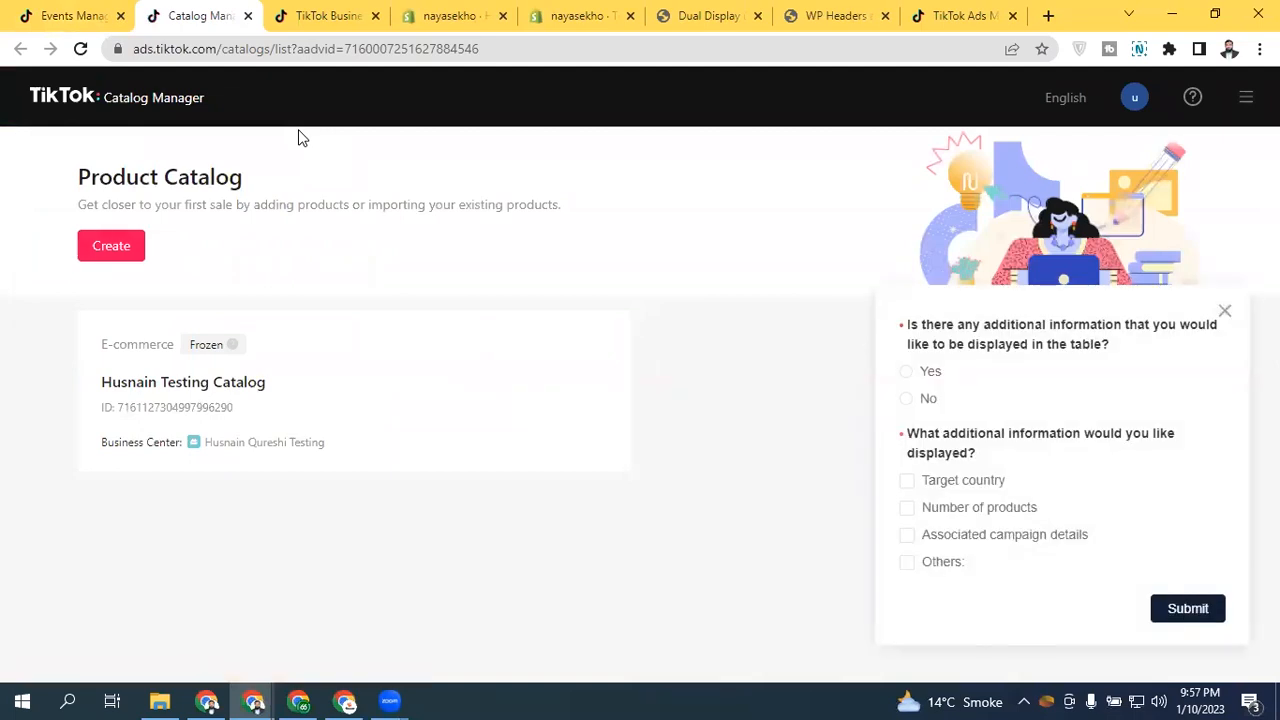
pyautogui.click(1224, 311)
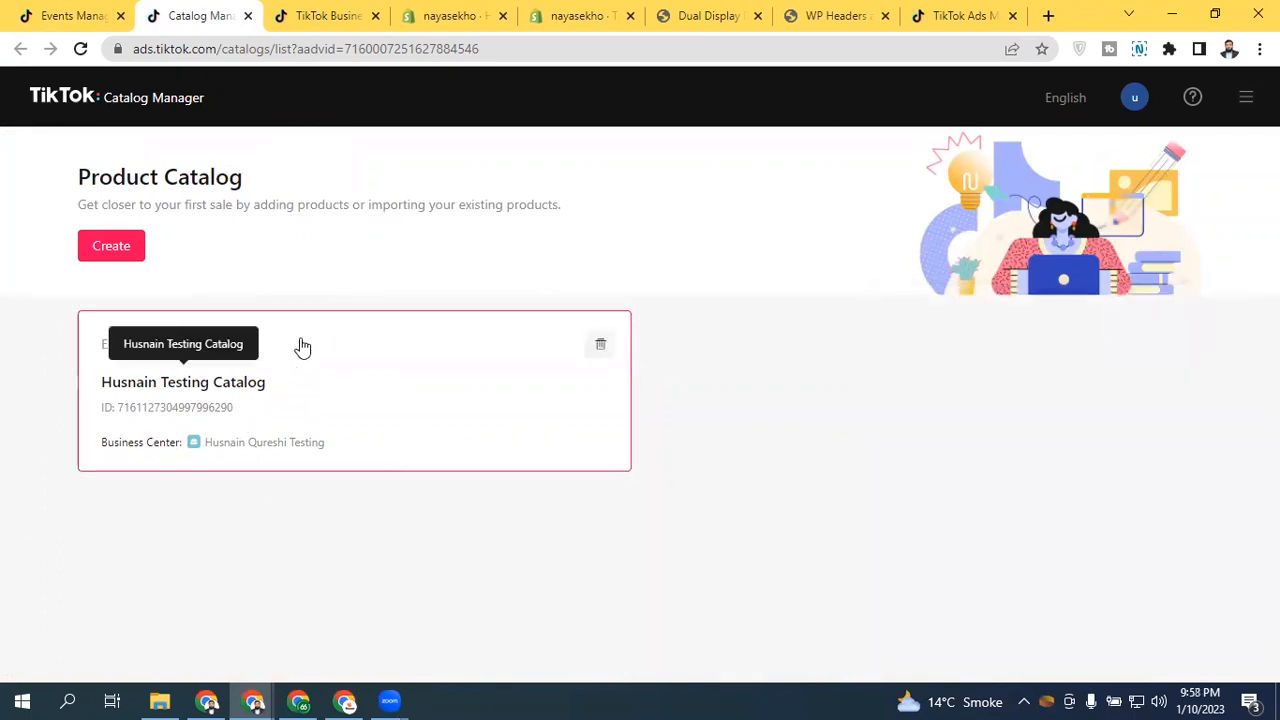
# - Start a new product catalog, assigning the existing Business Center account and the E-commerce industry
pyautogui.click(131, 250)
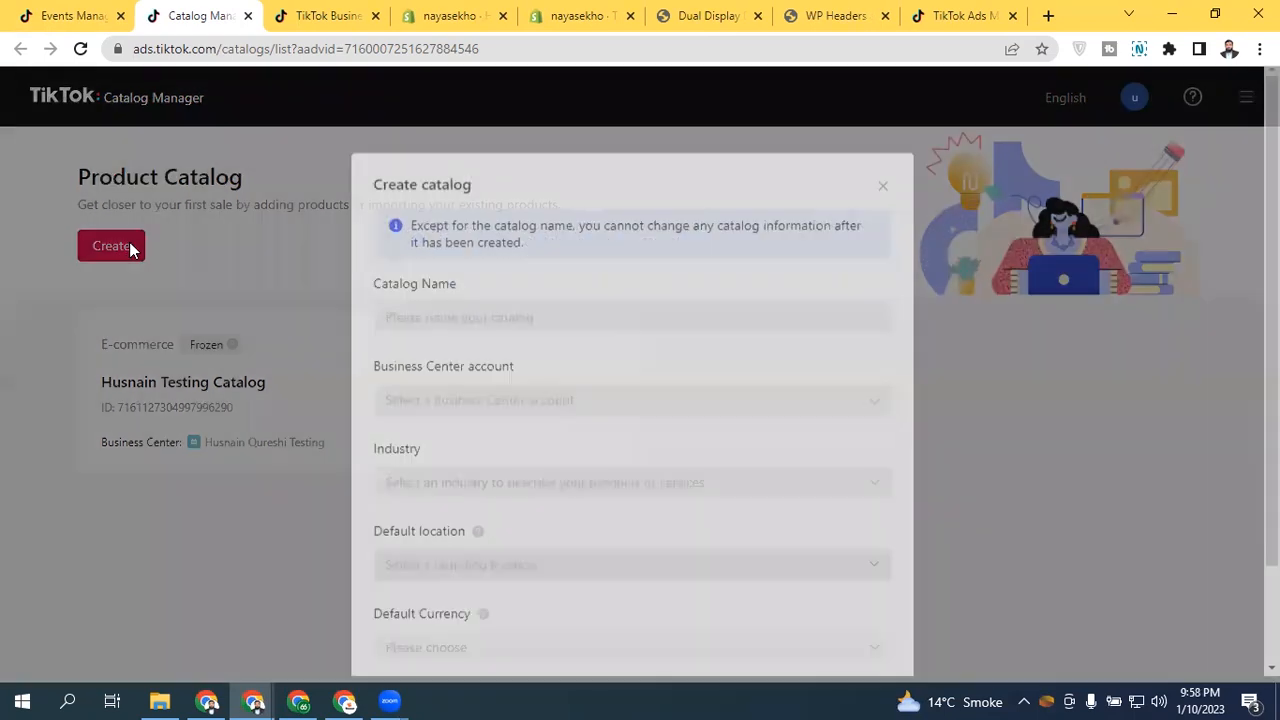
pyautogui.scroll(-1, 600, 290)
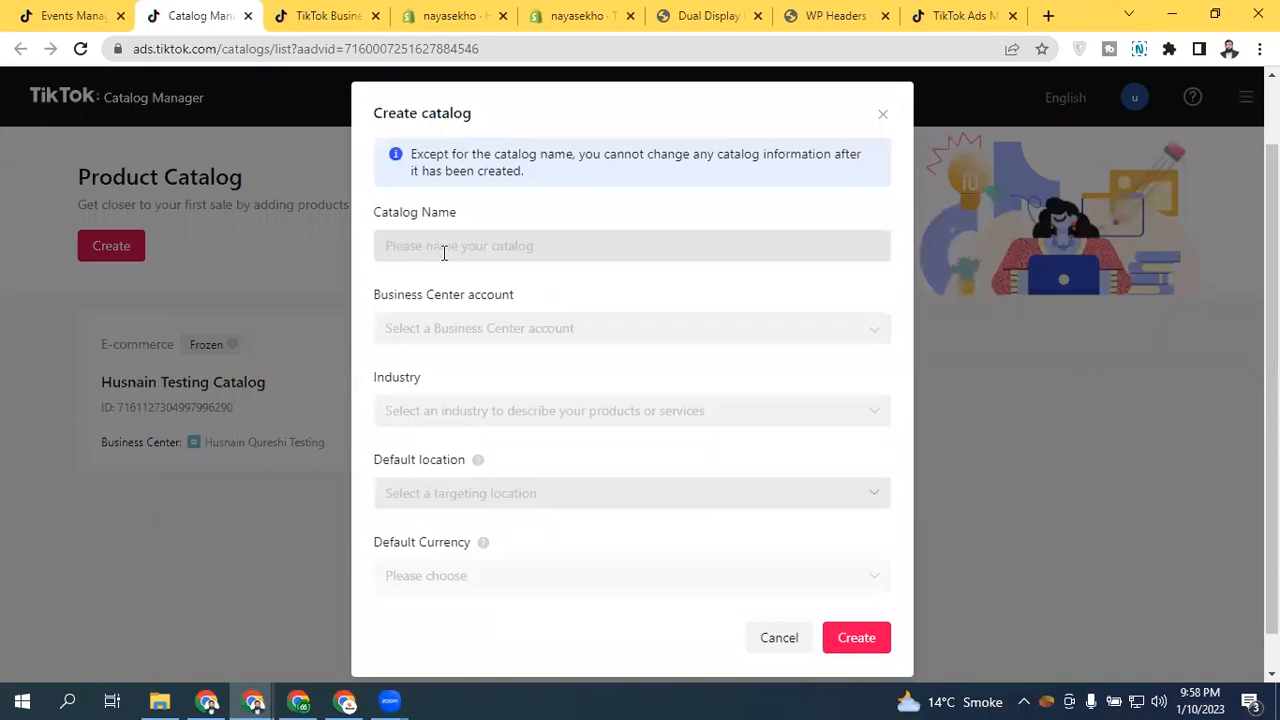
pyautogui.click(424, 332)
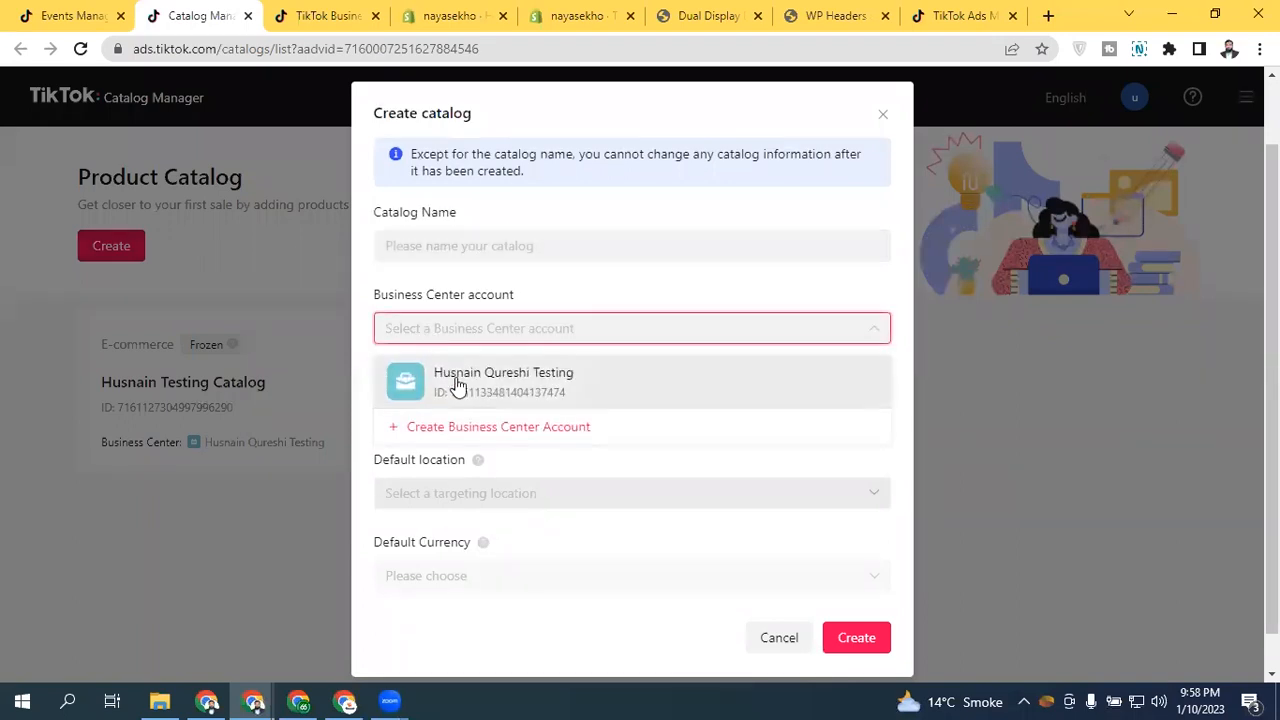
pyautogui.click(455, 380)
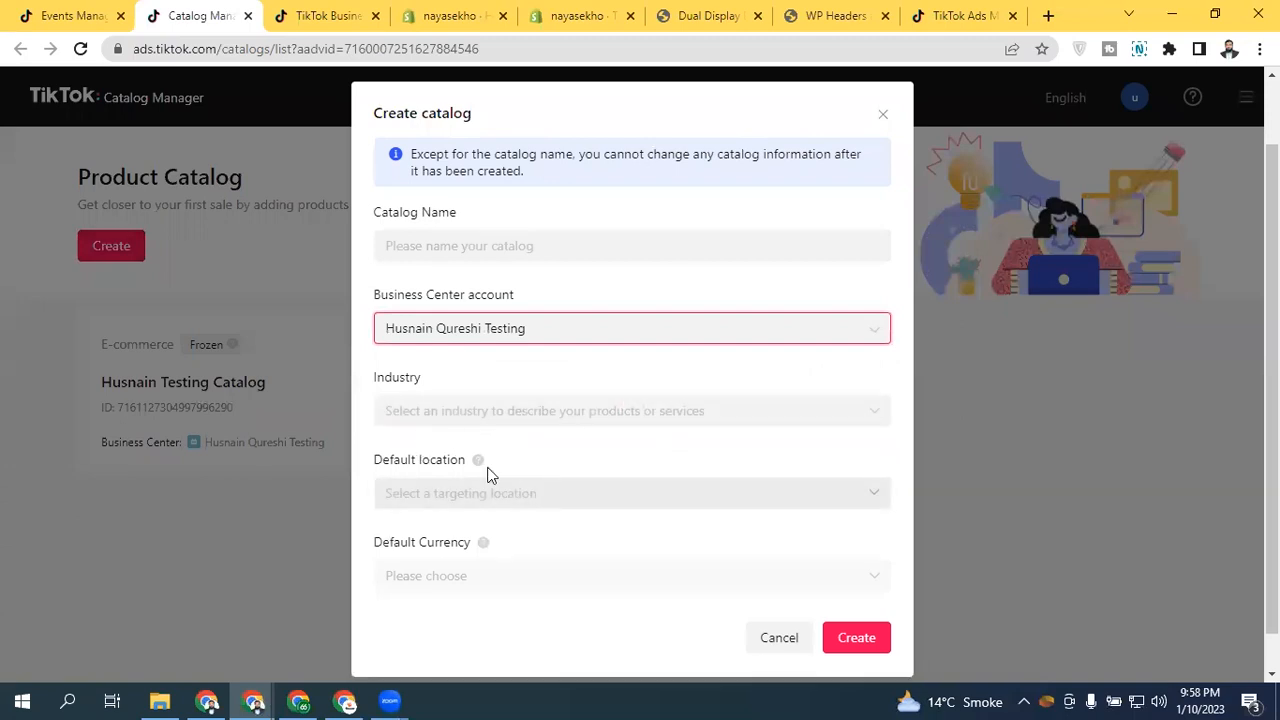
pyautogui.click(457, 414)
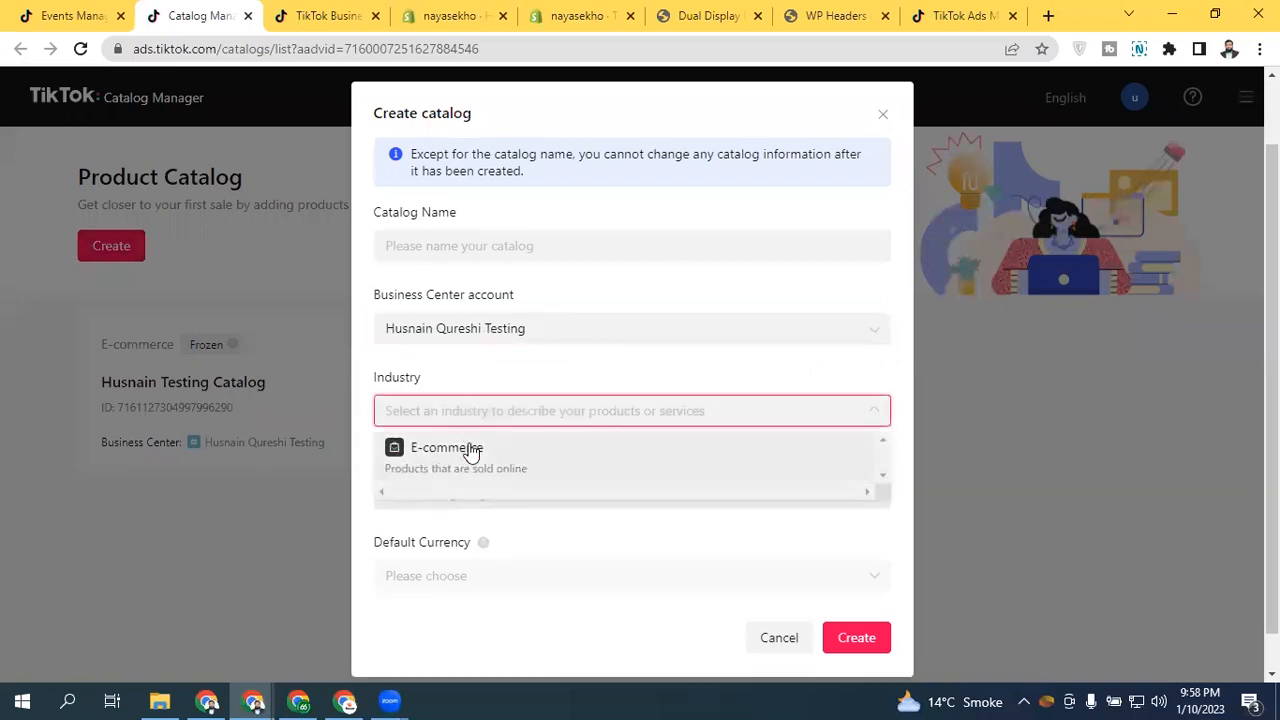
pyautogui.click(466, 449)
# - Set the catalog's default location to United States, review the remaining settings, and cancel the creation form
pyautogui.click(469, 496)
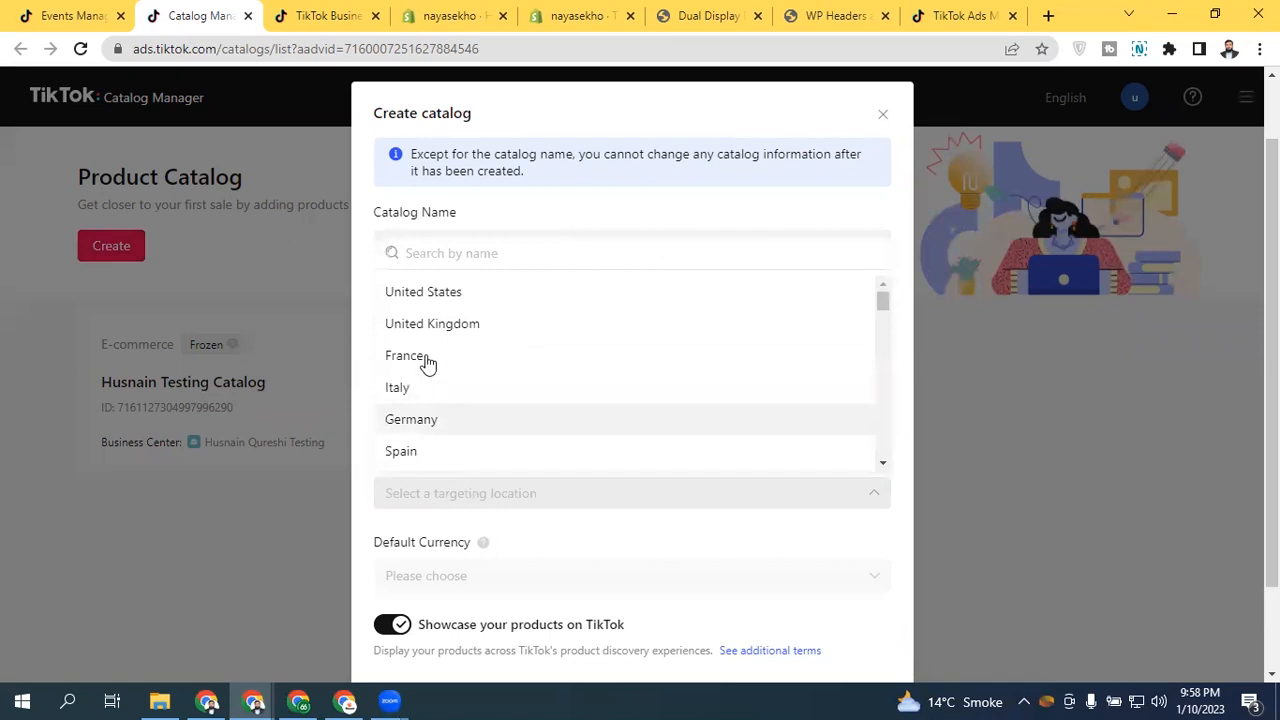
pyautogui.moveTo(883, 302); pyautogui.dragTo(860, 274)
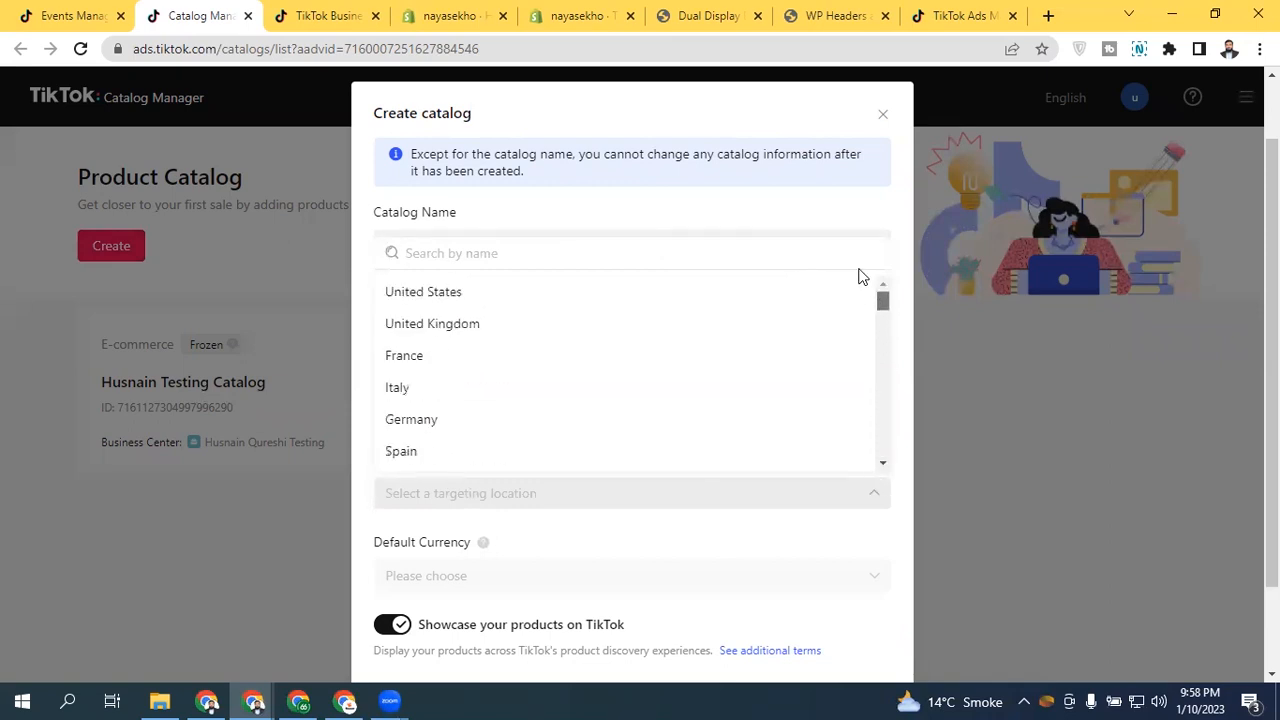
pyautogui.click(577, 302)
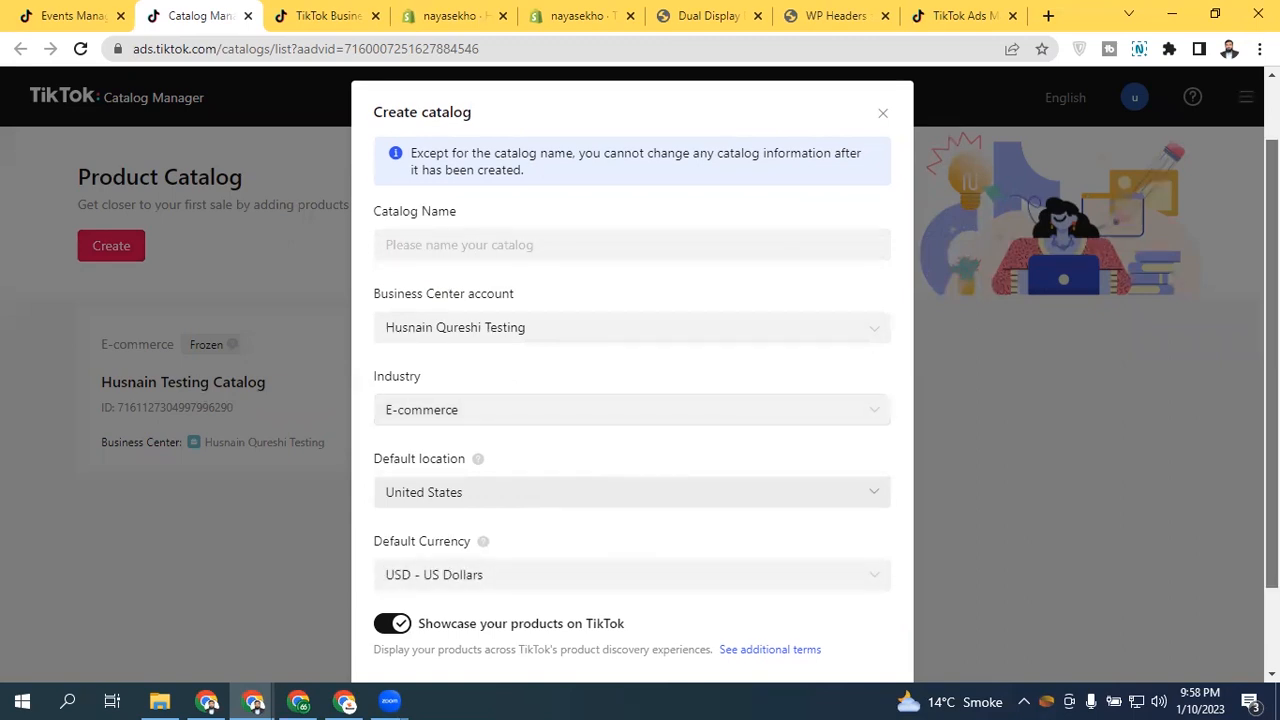
pyautogui.scroll(-2, 523, 480)
pyautogui.moveTo(483, 433)
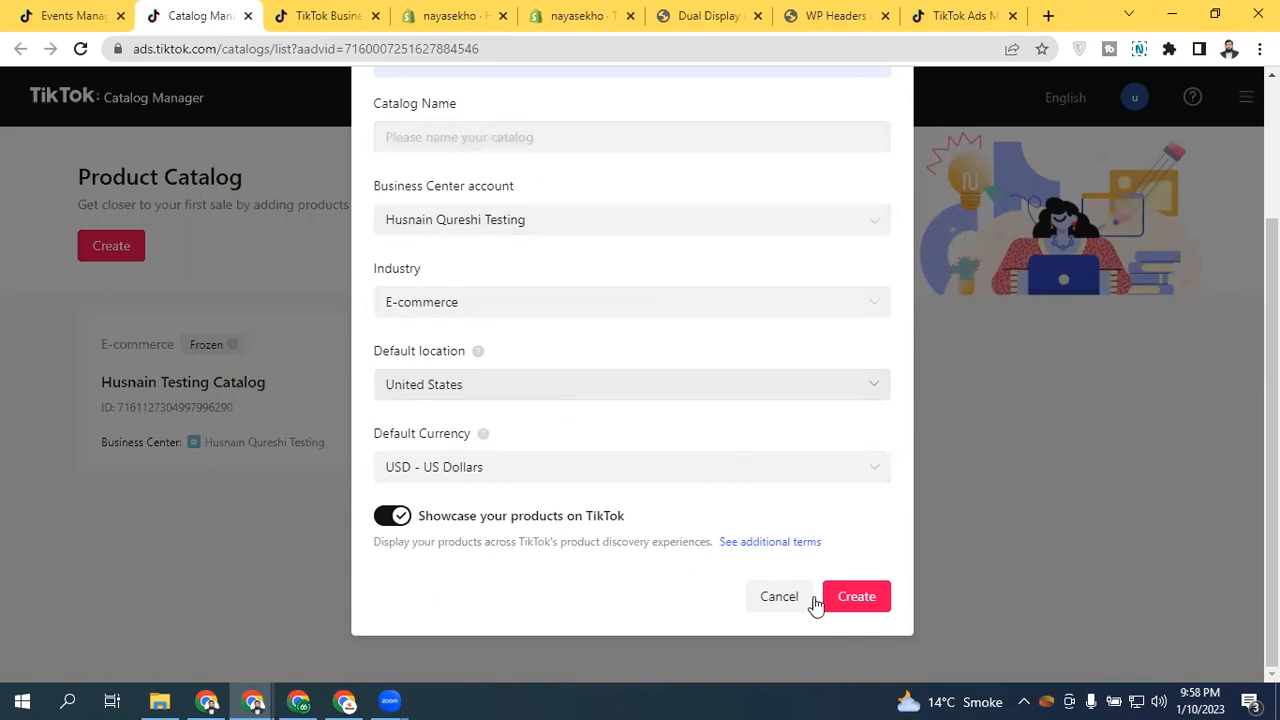
pyautogui.click(768, 598)
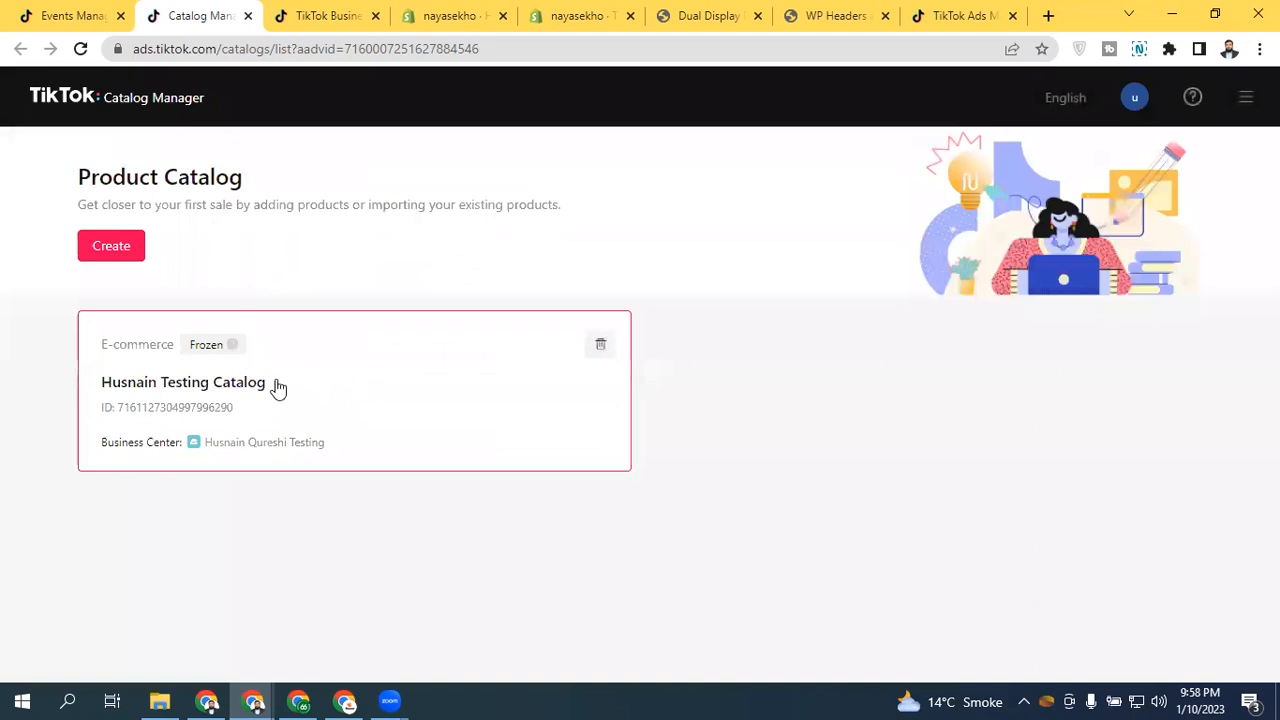
# - Reopen the catalog creation form, name the catalog New Catalog, and create it
pyautogui.moveTo(229, 348)
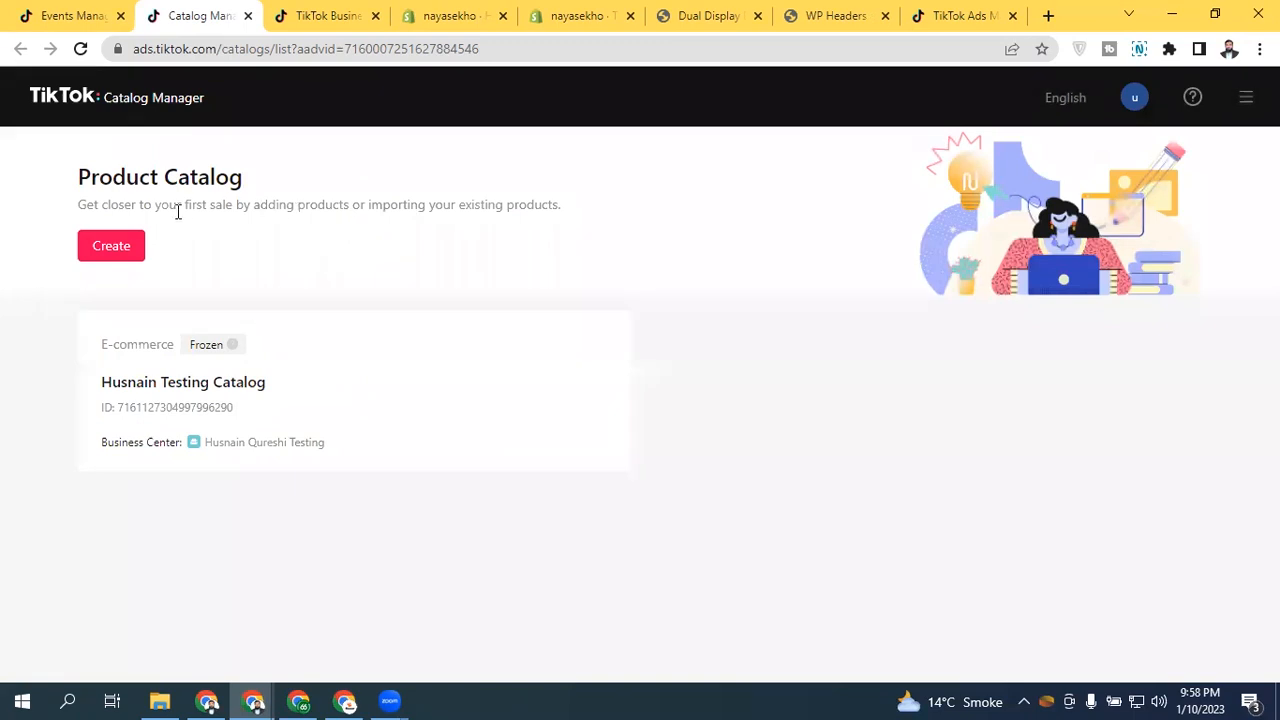
pyautogui.click(114, 245)
pyautogui.click(466, 136)
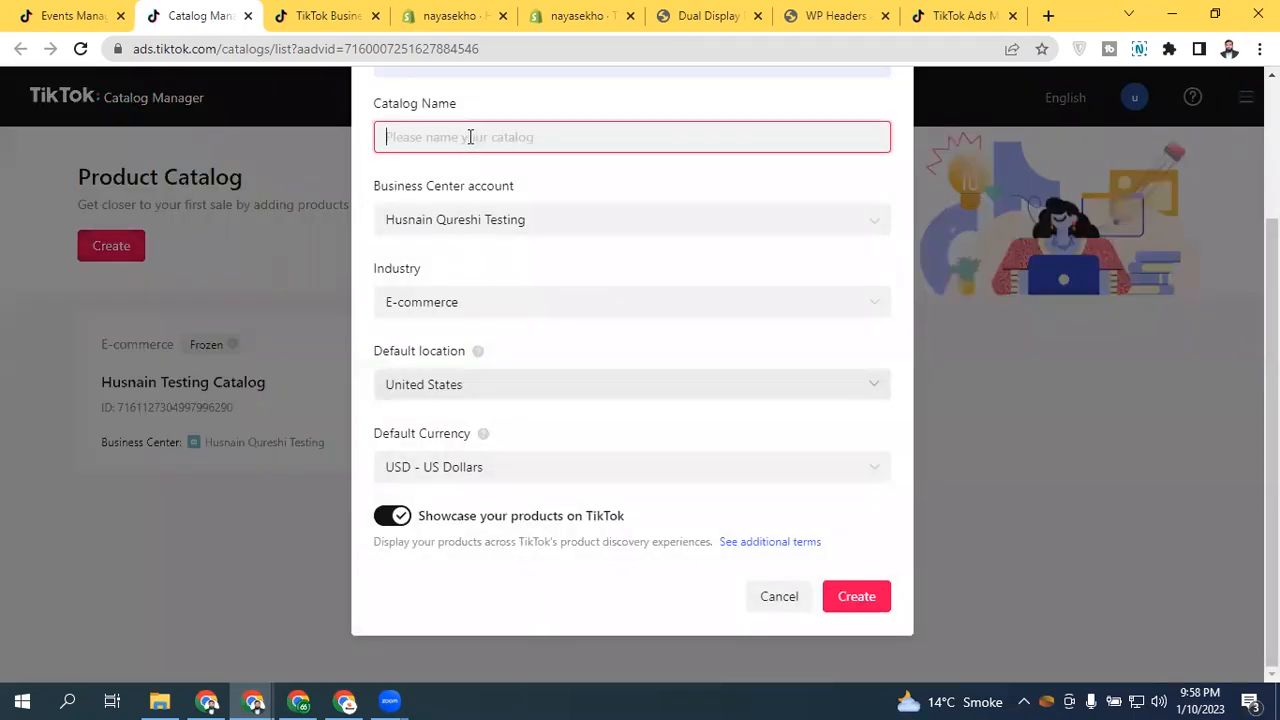
pyautogui.write('New Catalog')
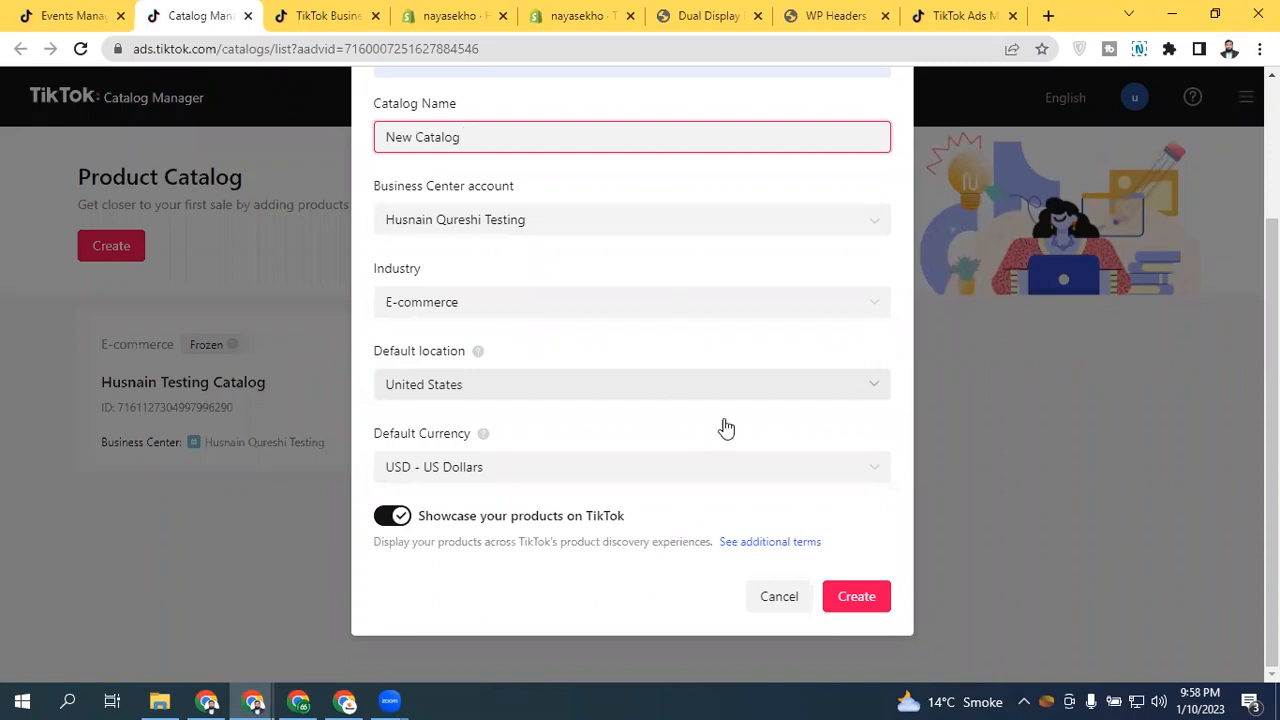
pyautogui.click(860, 597)
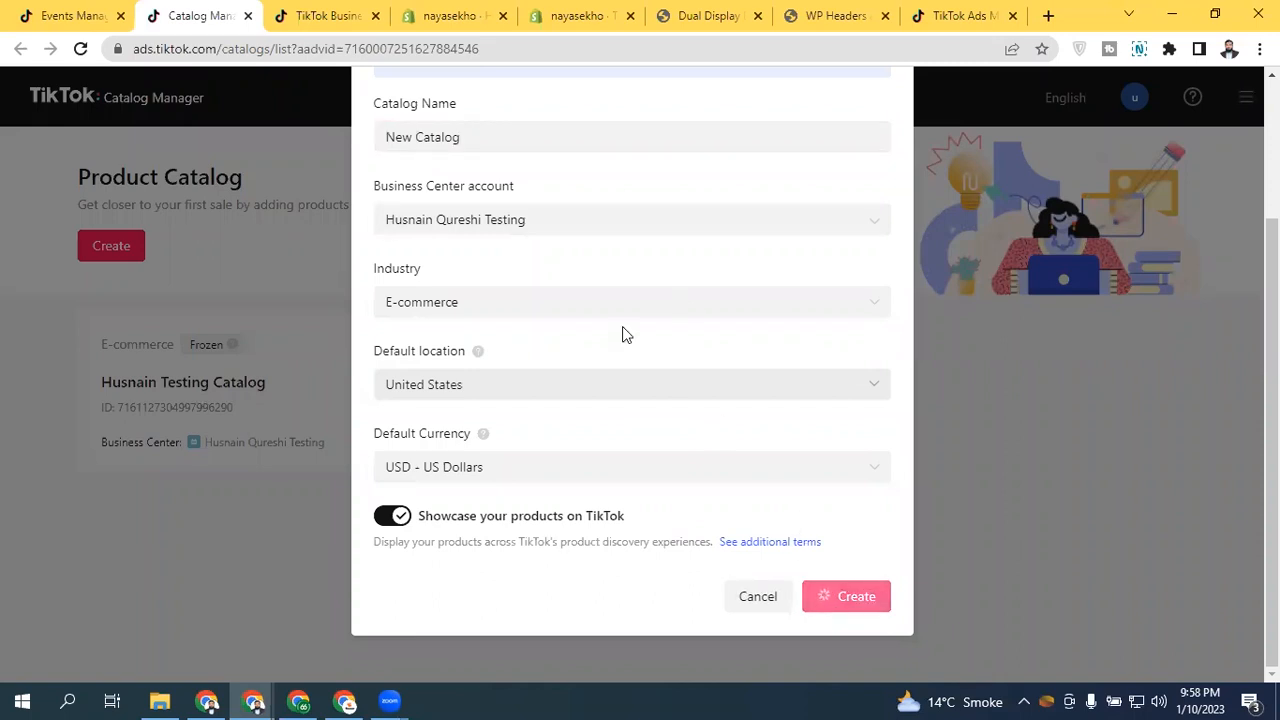
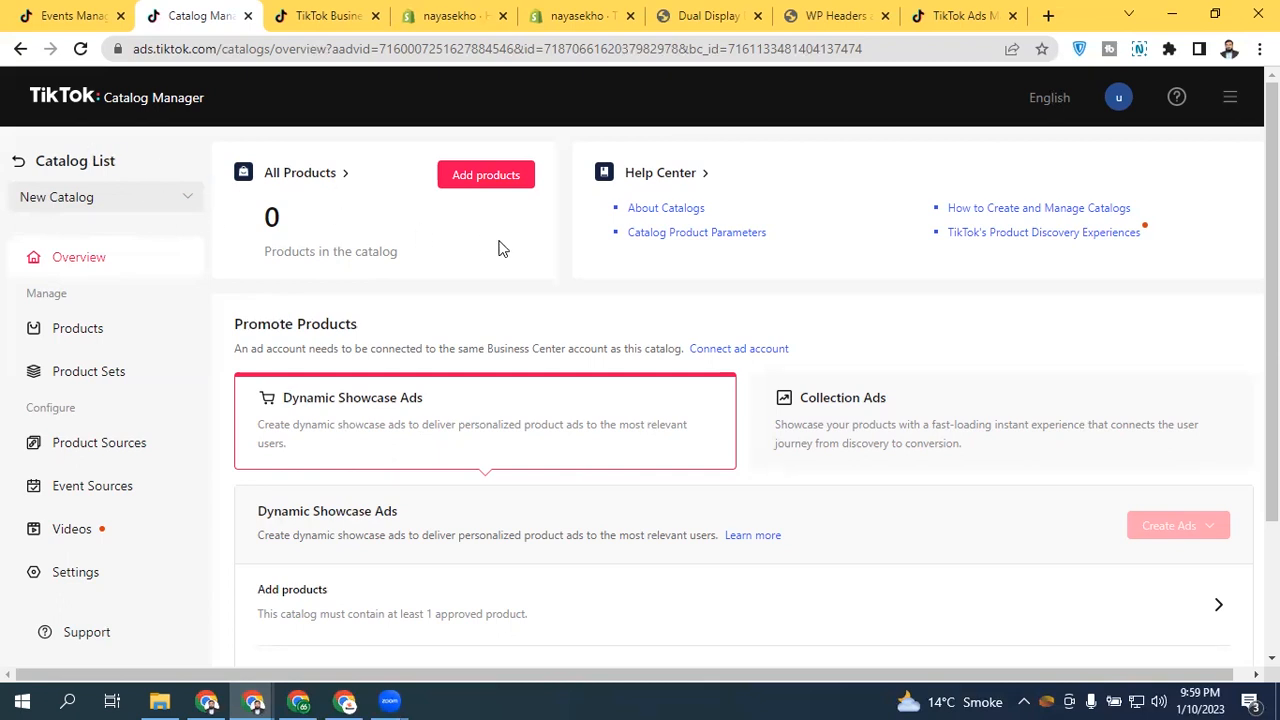
# - Start adding products to the catalog, look through the available upload methods, and continue with Manually Add
pyautogui.click(486, 178)
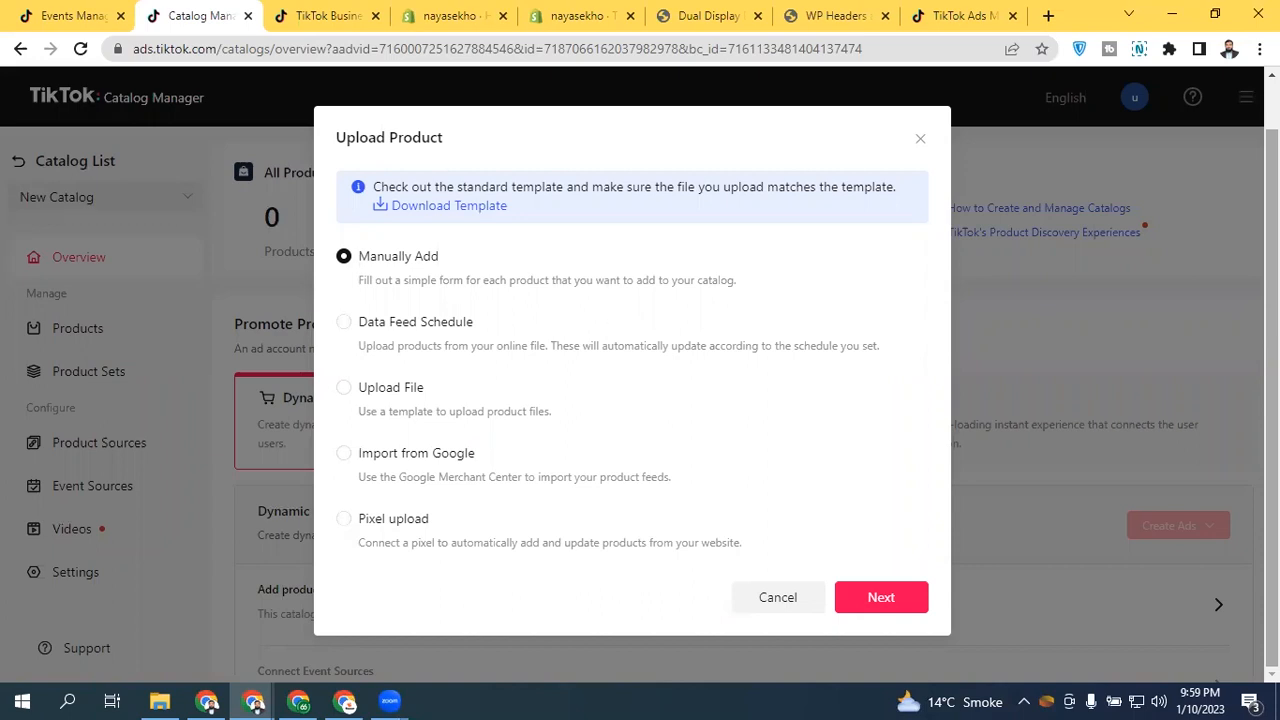
pyautogui.click(430, 338)
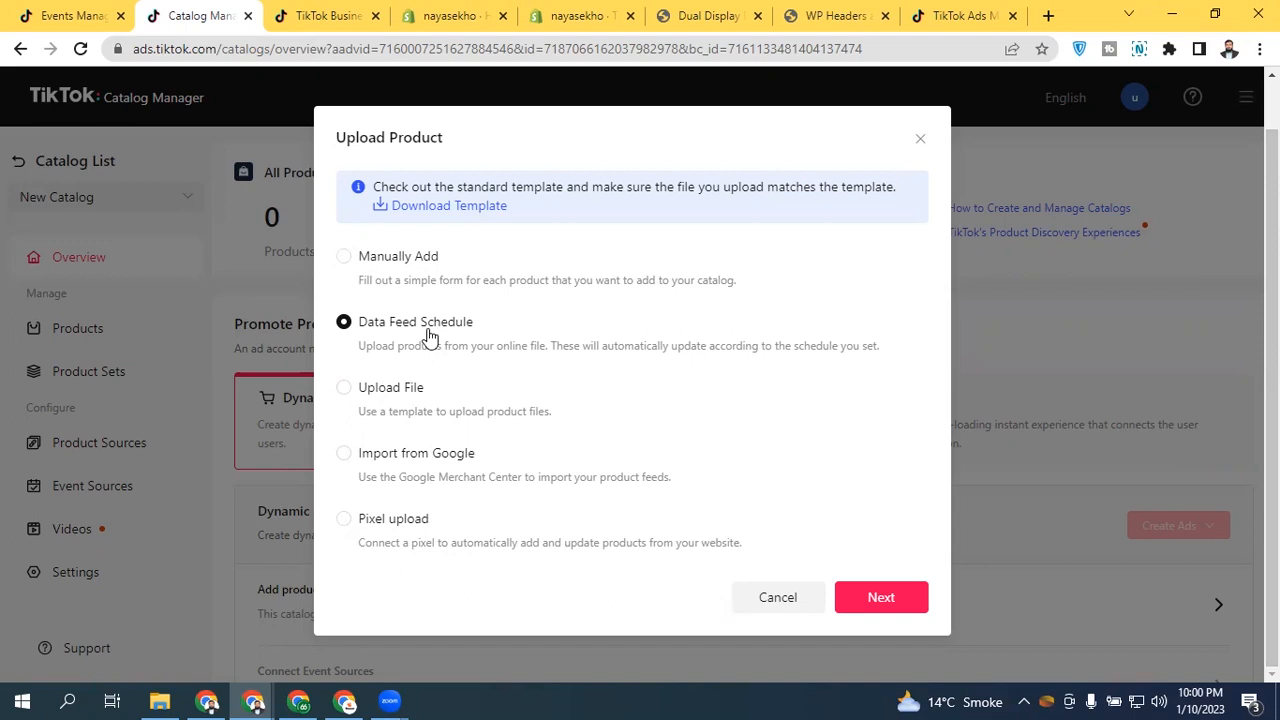
pyautogui.click(409, 396)
pyautogui.click(406, 457)
pyautogui.click(416, 528)
pyautogui.click(406, 270)
pyautogui.click(902, 600)
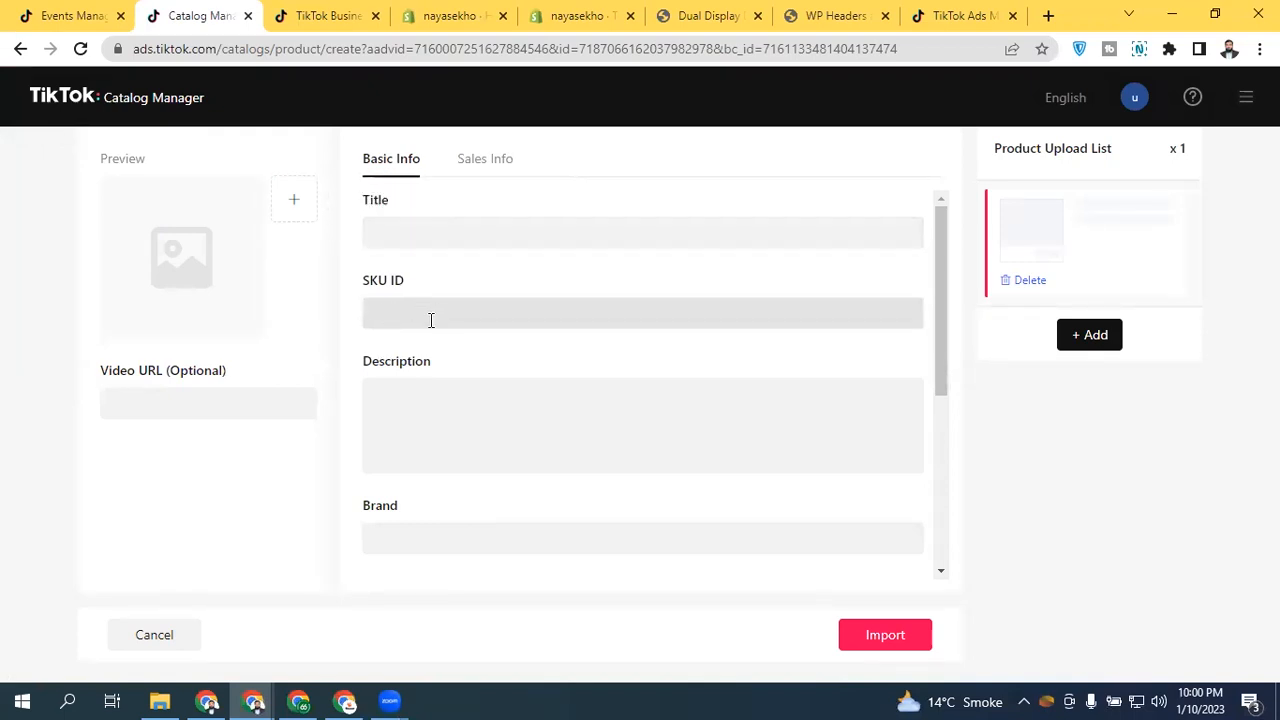
# - Go through the manual product form's basic fields, setting the condition to New and the availability to In Stock
pyautogui.scroll(-2, 935, 302)
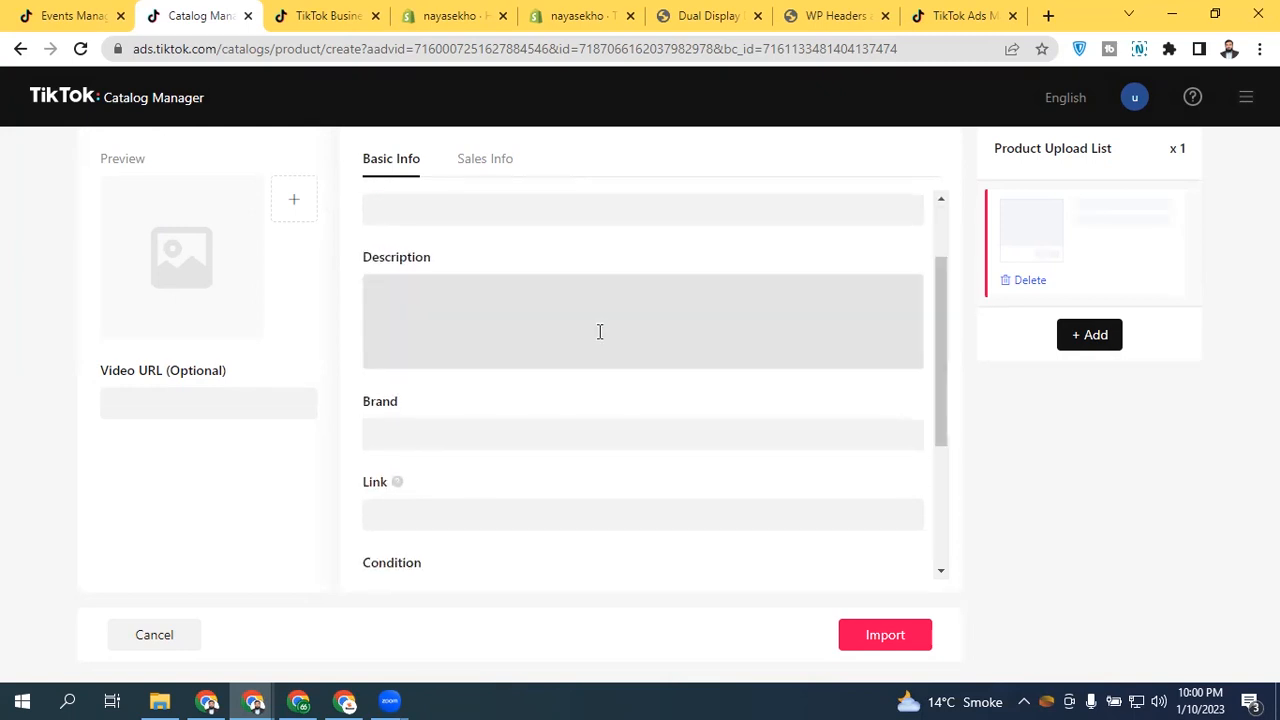
pyautogui.click(460, 431)
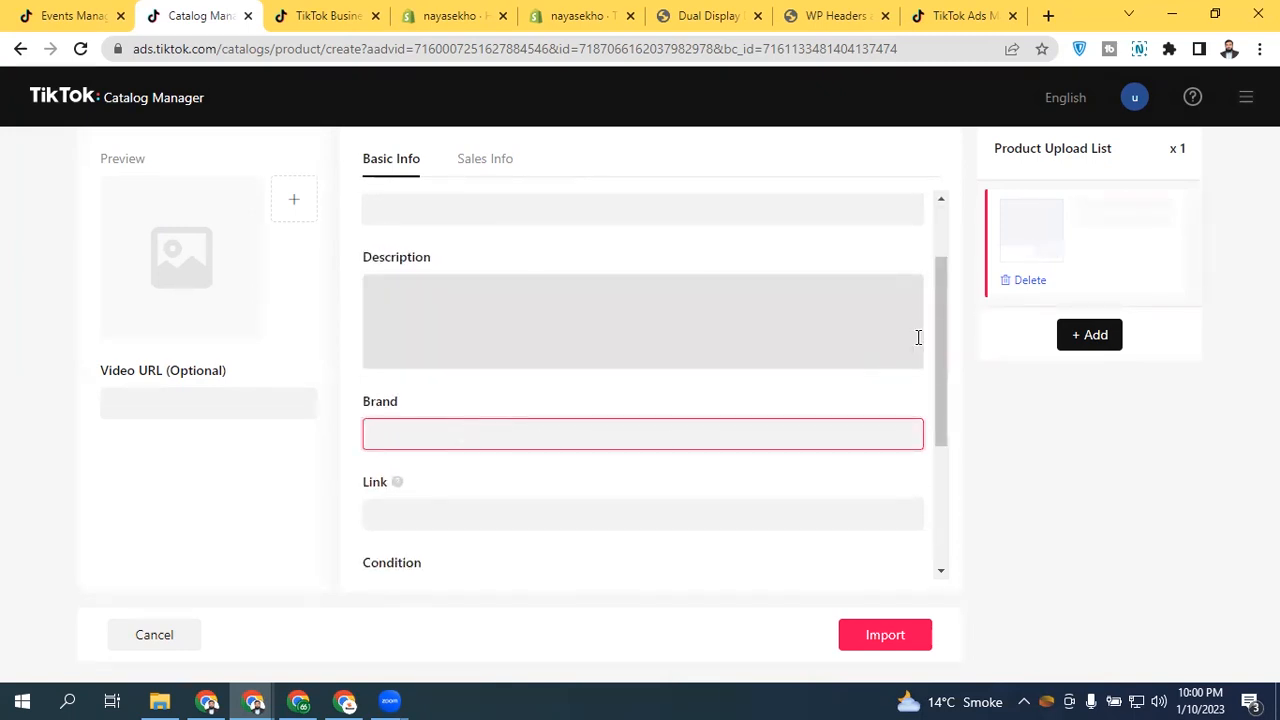
pyautogui.scroll(-2, 937, 410)
pyautogui.scroll(-1, 925, 420)
pyautogui.click(470, 308)
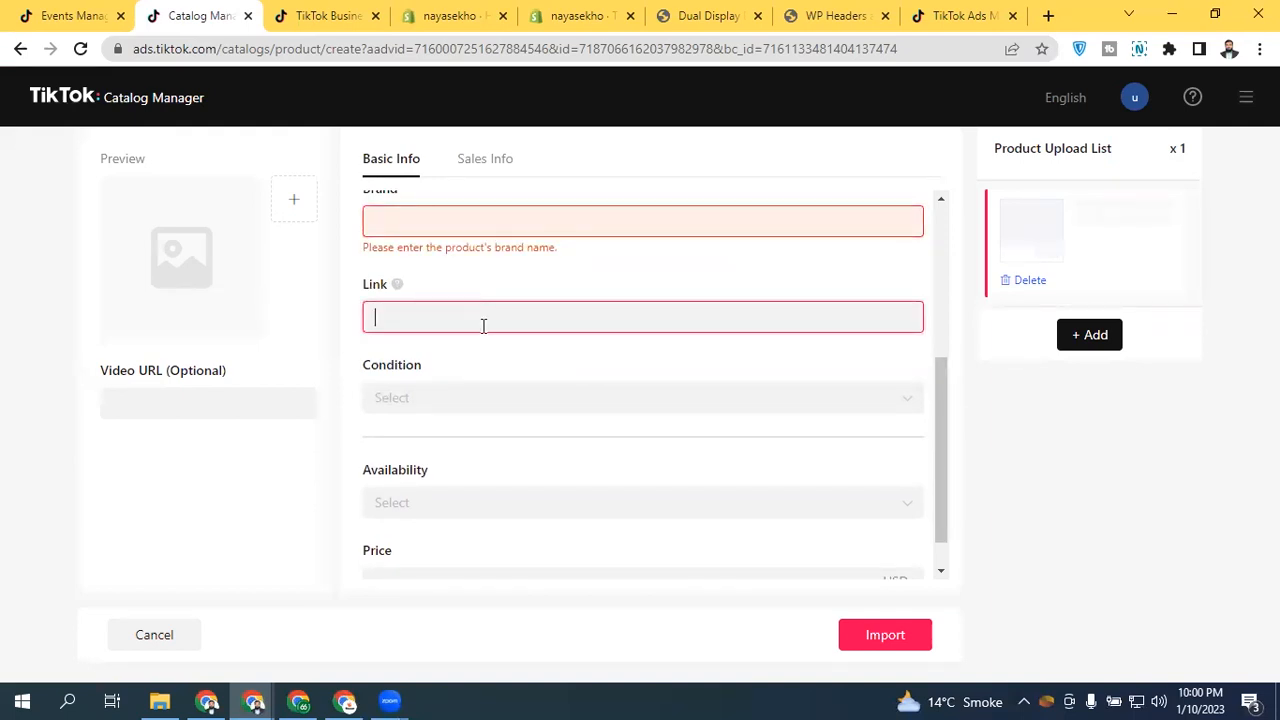
pyautogui.click(425, 398)
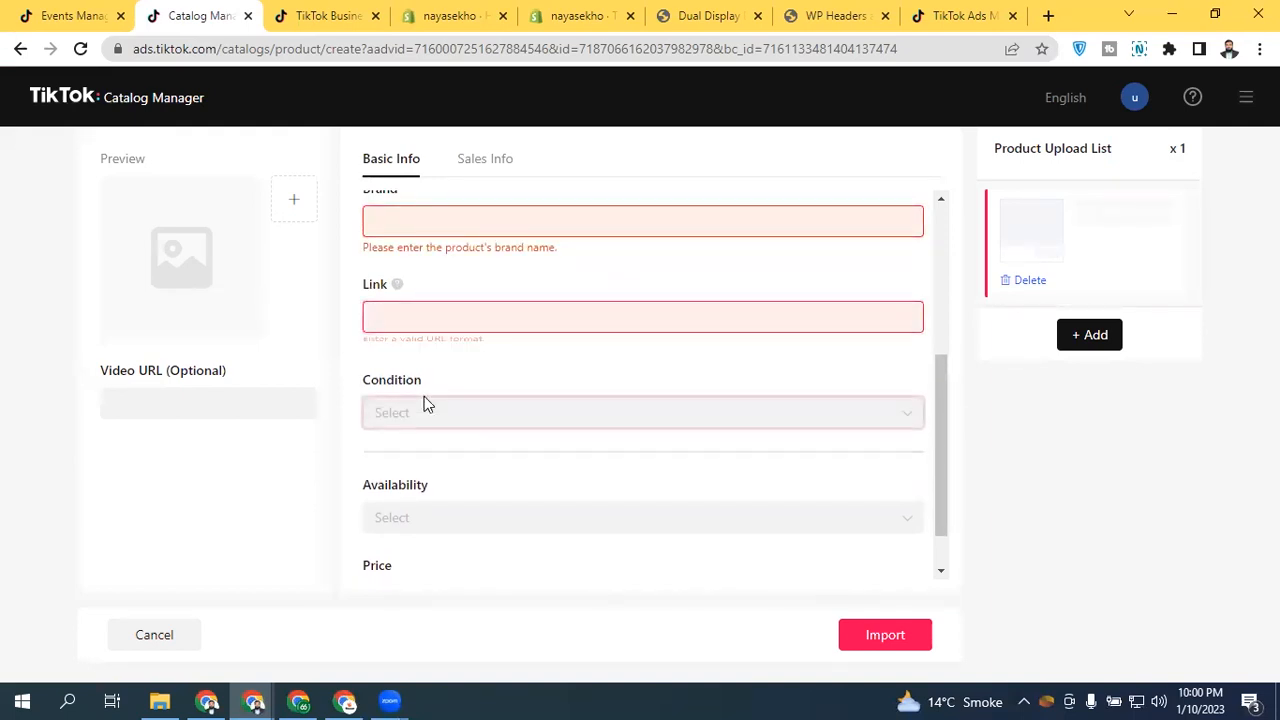
pyautogui.click(420, 455)
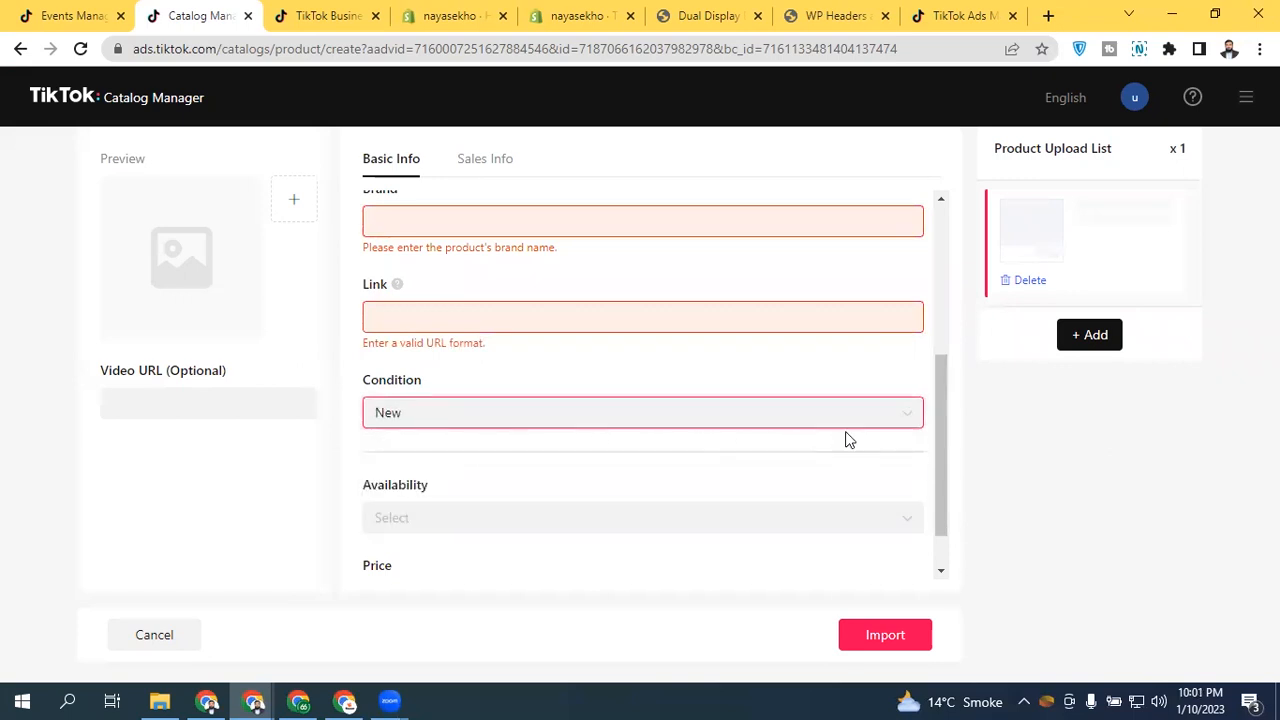
pyautogui.scroll(-1, 937, 421)
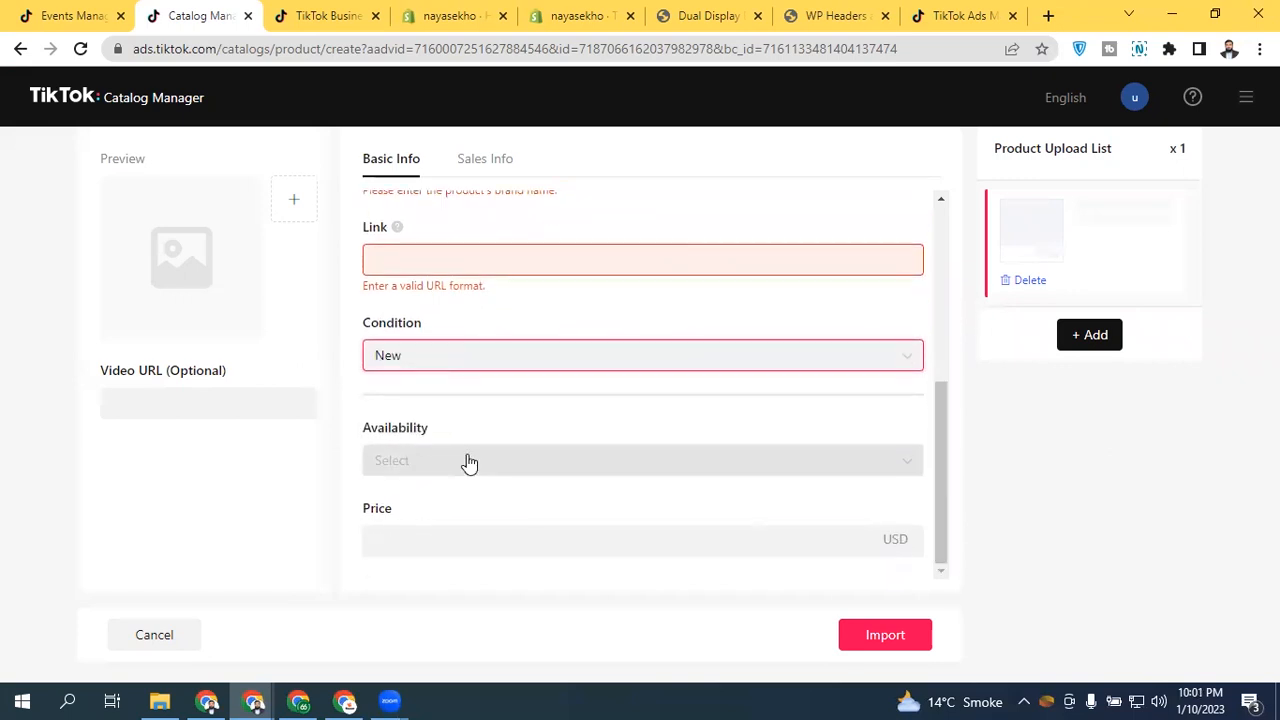
pyautogui.click(466, 468)
pyautogui.click(457, 498)
pyautogui.click(588, 541)
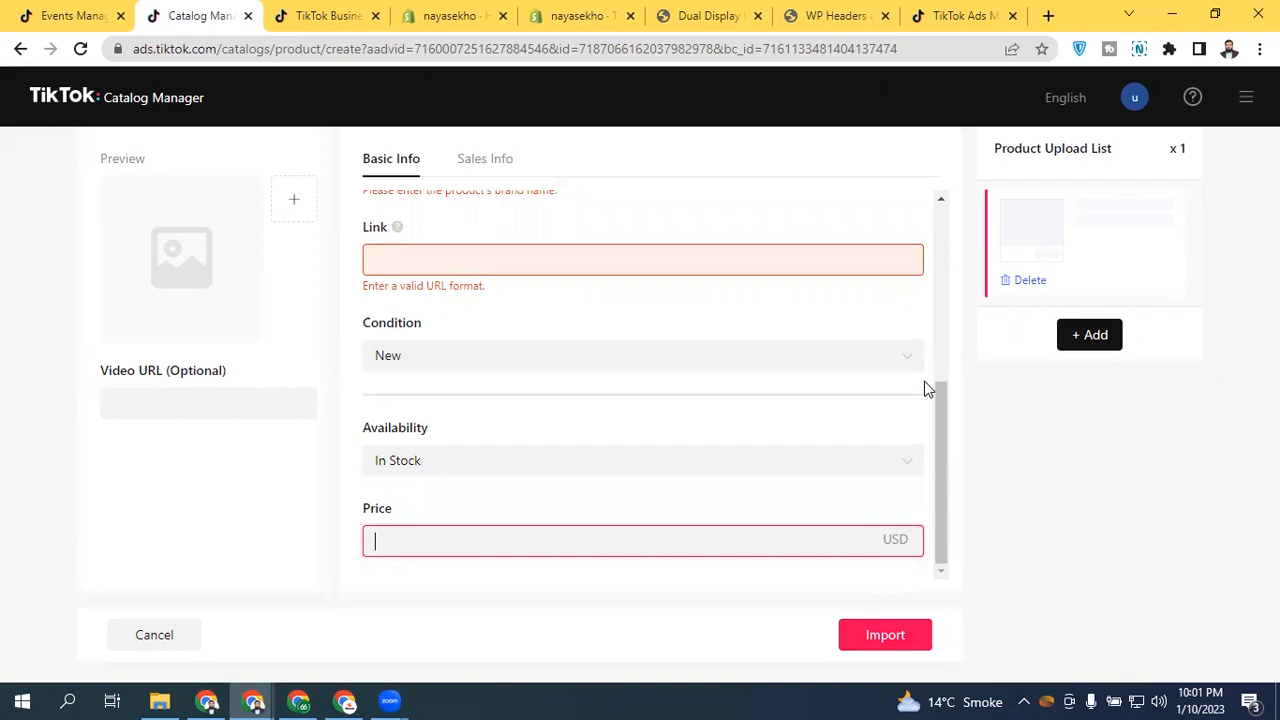
# - Add a second blank product to the upload list, delete it, and cancel the manual product form
pyautogui.click(946, 431)
pyautogui.moveTo(946, 431); pyautogui.dragTo(940, 209)
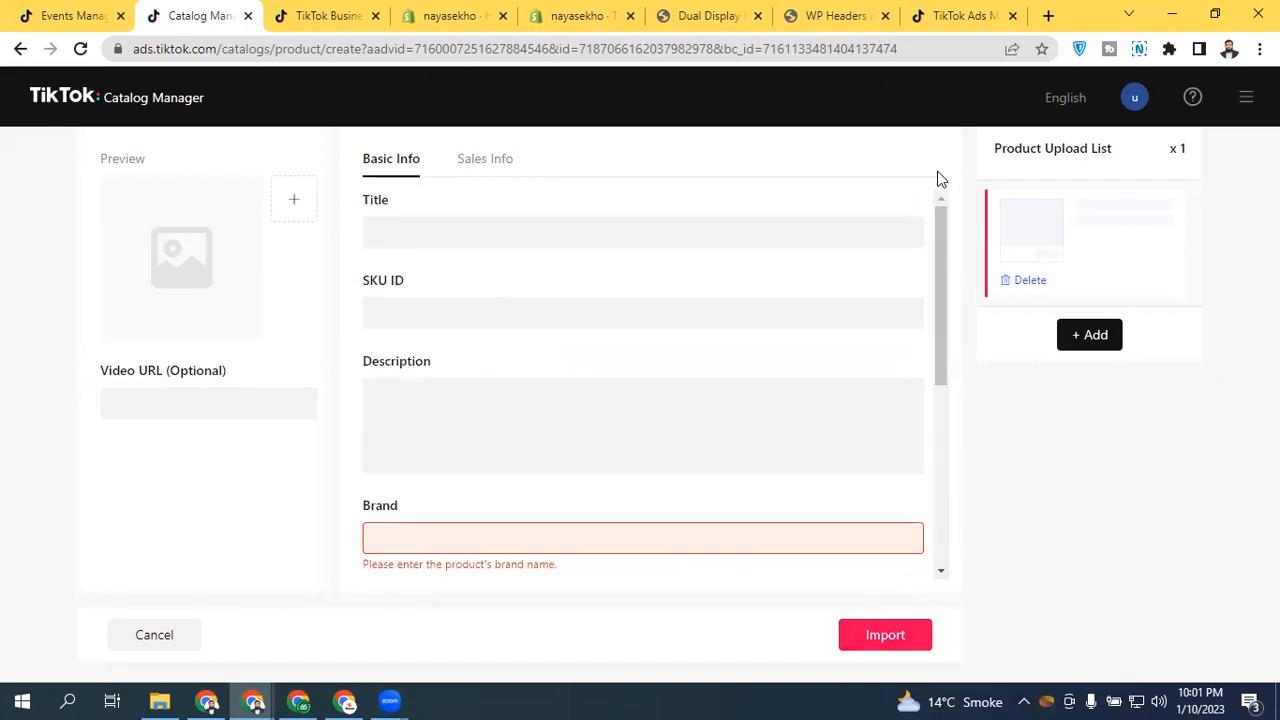
pyautogui.click(1104, 335)
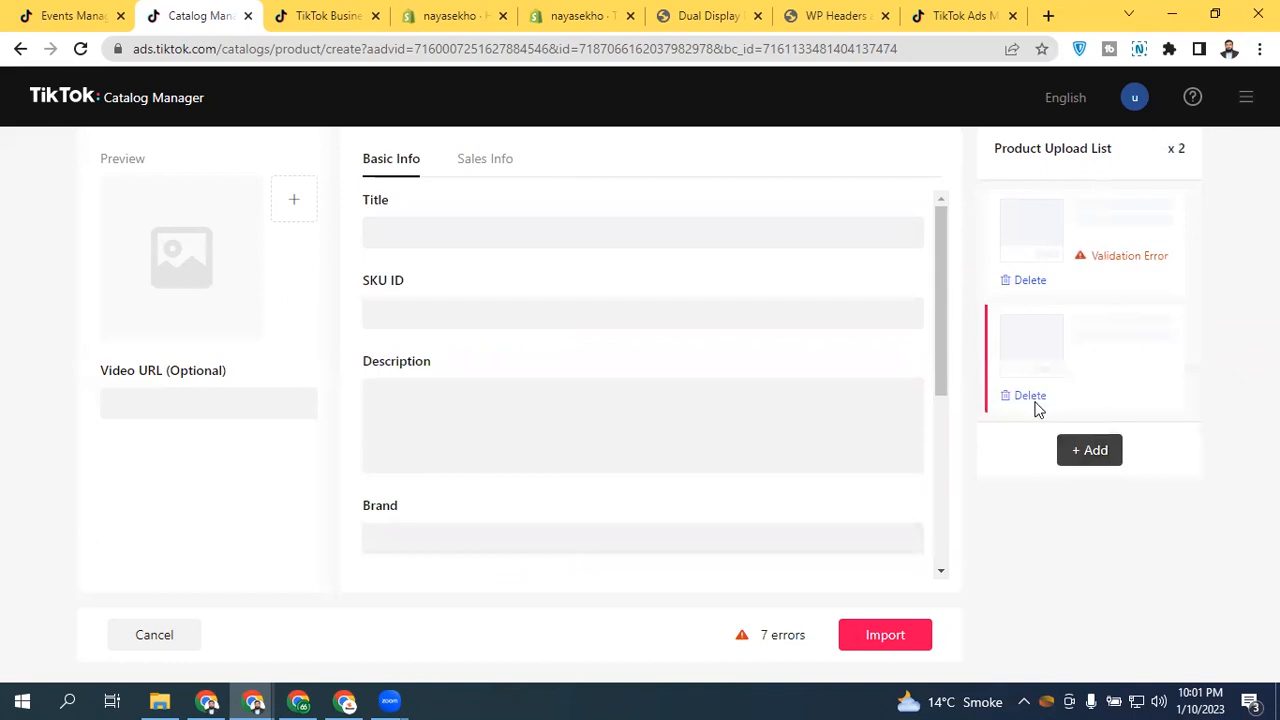
pyautogui.click(1036, 404)
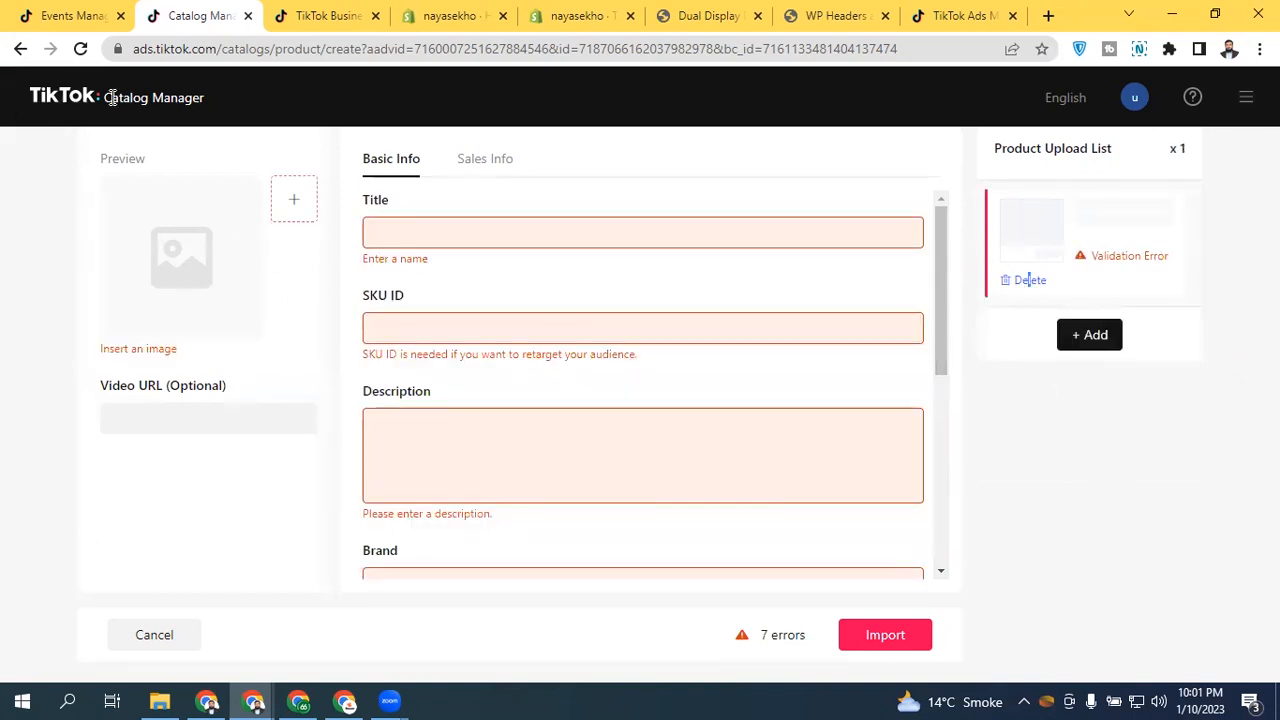
pyautogui.click(148, 634)
pyautogui.click(778, 334)
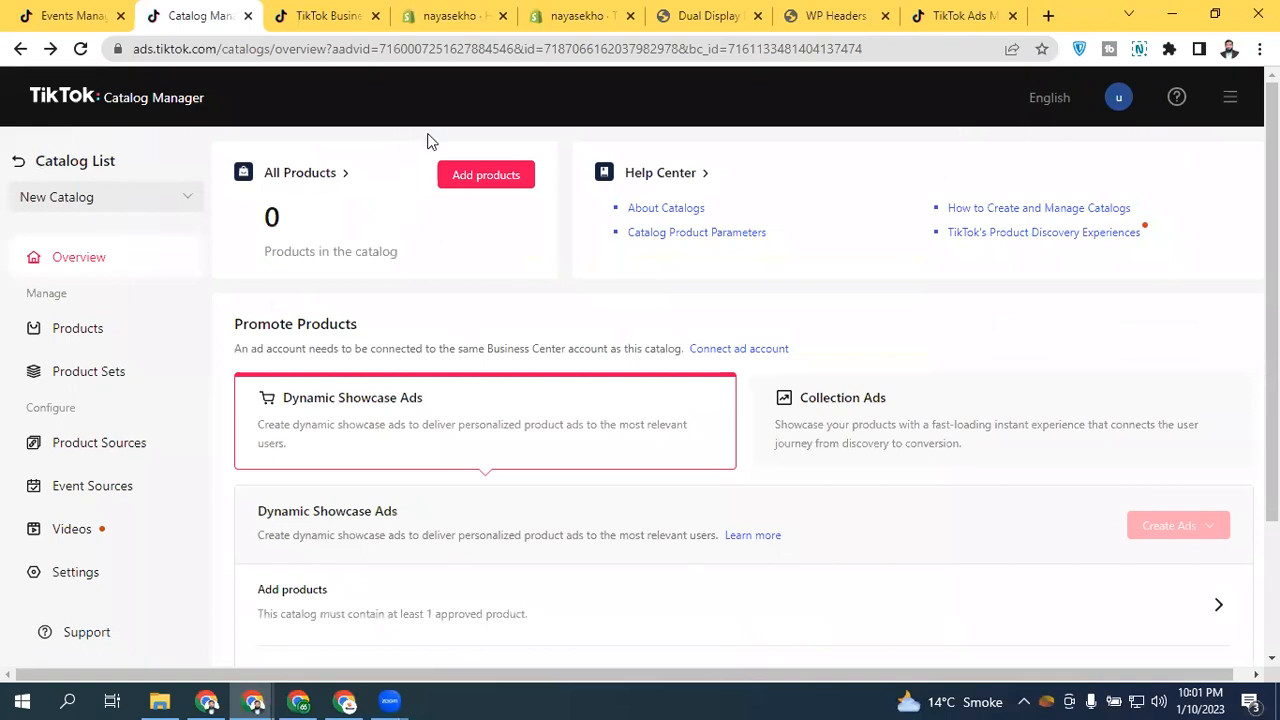
# - Start adding products to the catalog again, this time with the Pixel upload method
pyautogui.click(466, 175)
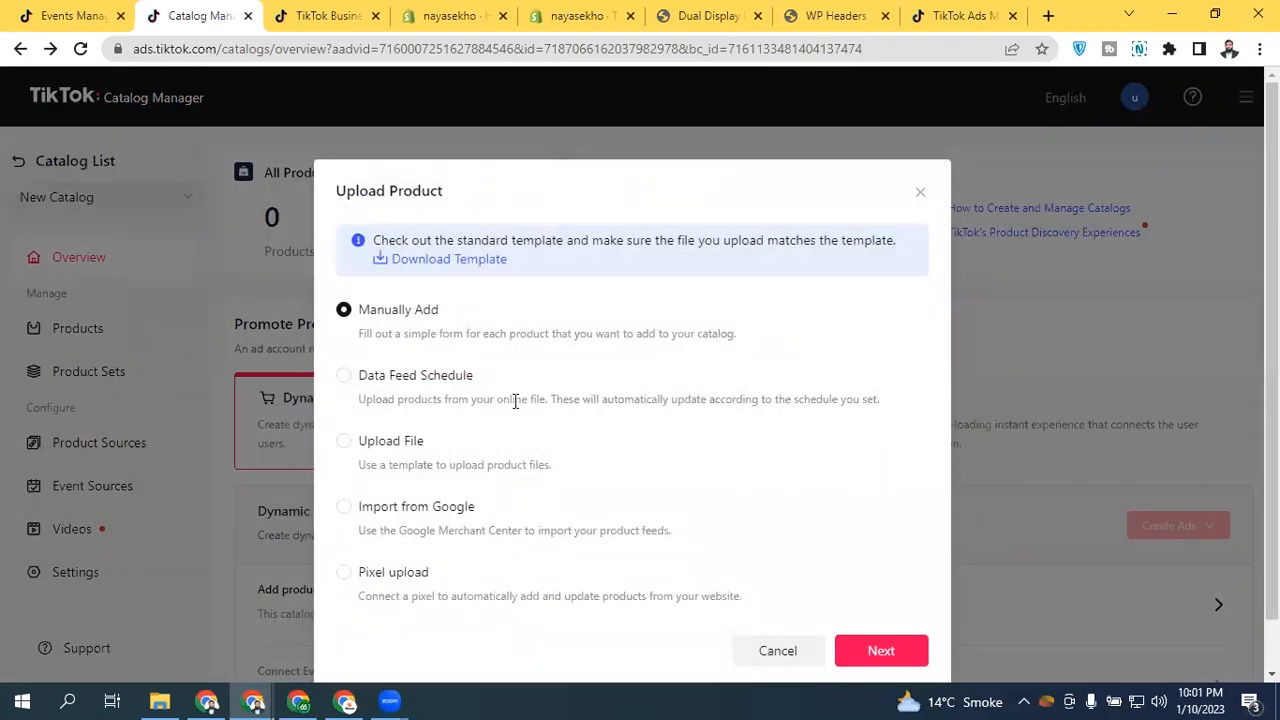
pyautogui.click(408, 380)
pyautogui.scroll(-1, 402, 376)
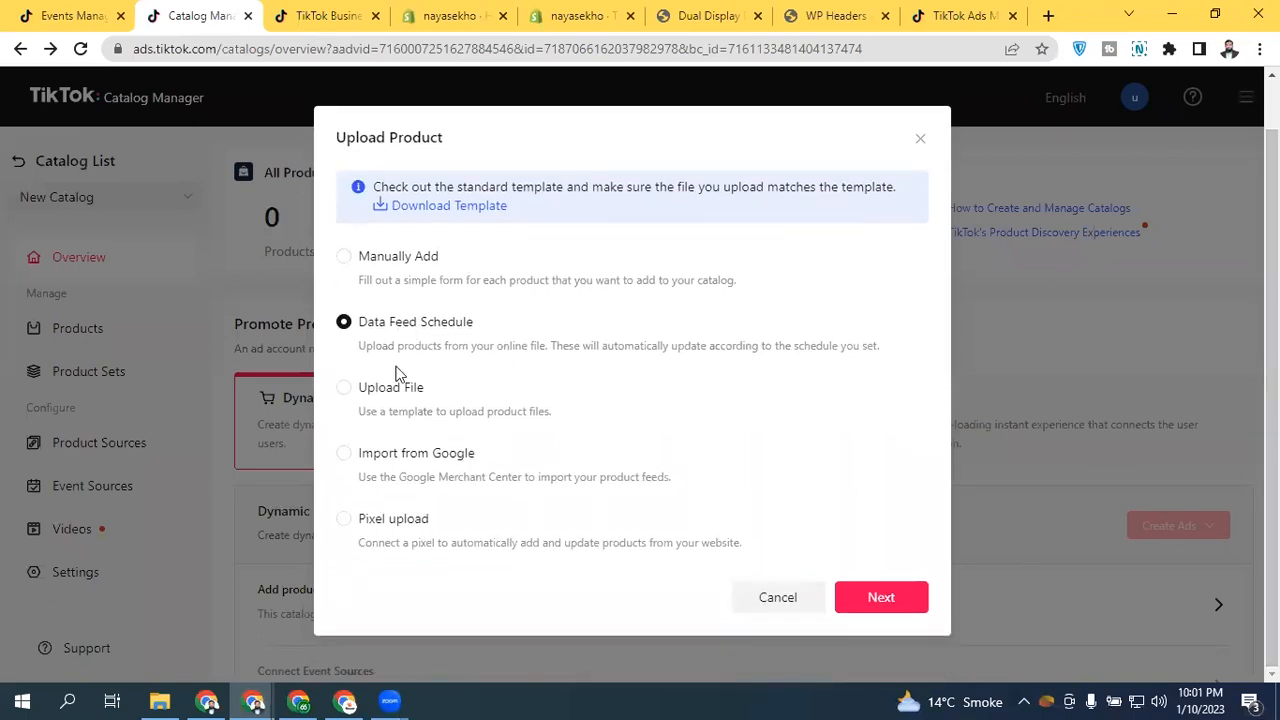
pyautogui.click(418, 522)
pyautogui.click(880, 600)
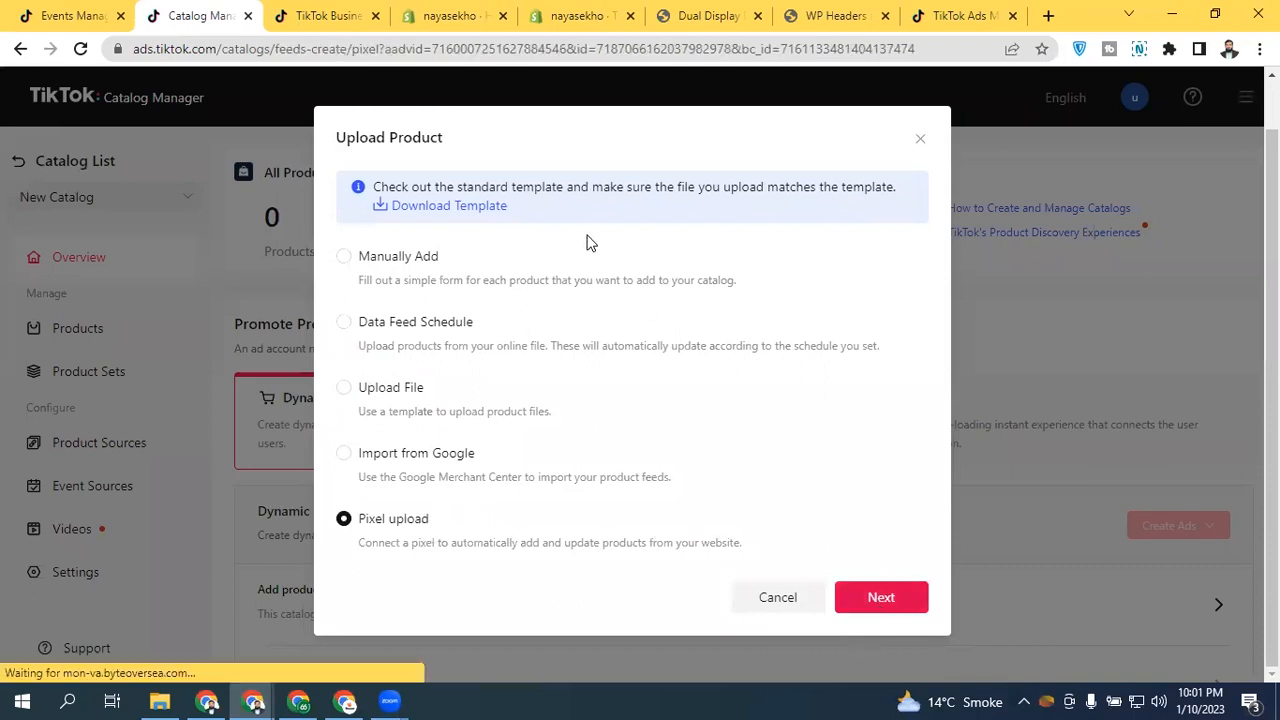
# - Select the 66Marketings1029 ad account, check which pixels are offered for it, and leave the pixel upload without saving
pyautogui.scroll(-2, 594, 350)
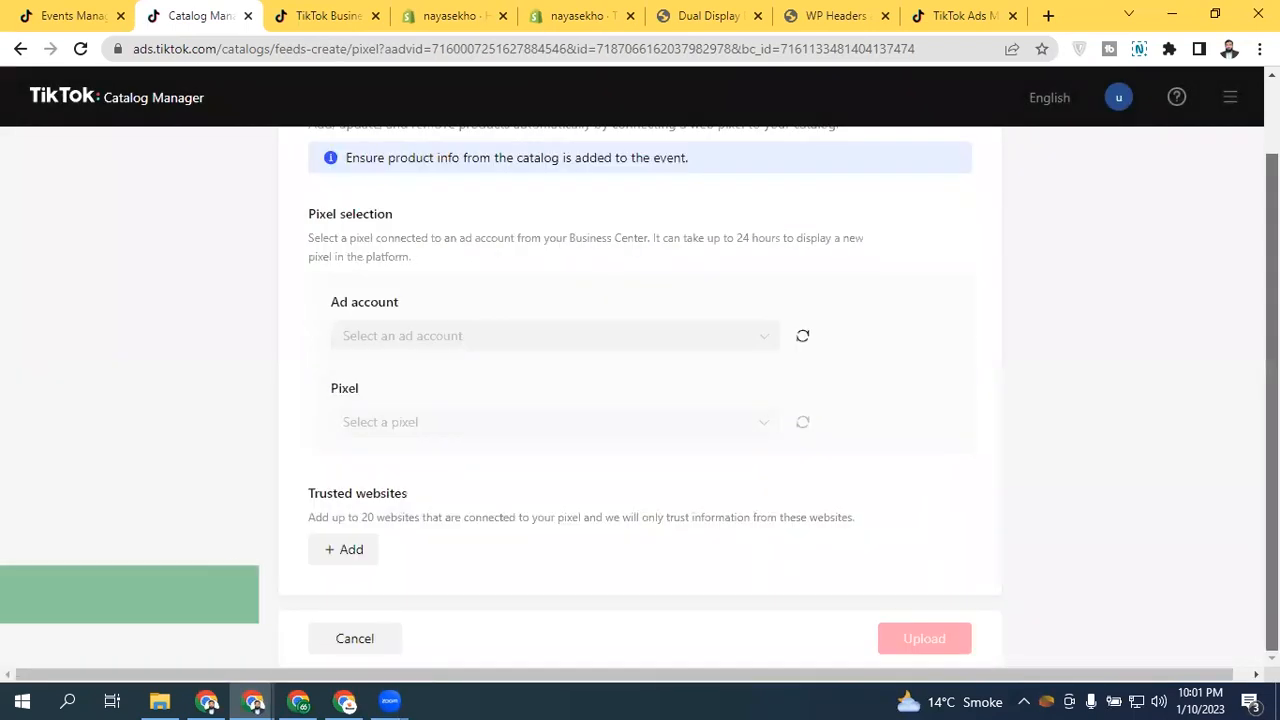
pyautogui.click(489, 334)
pyautogui.click(445, 416)
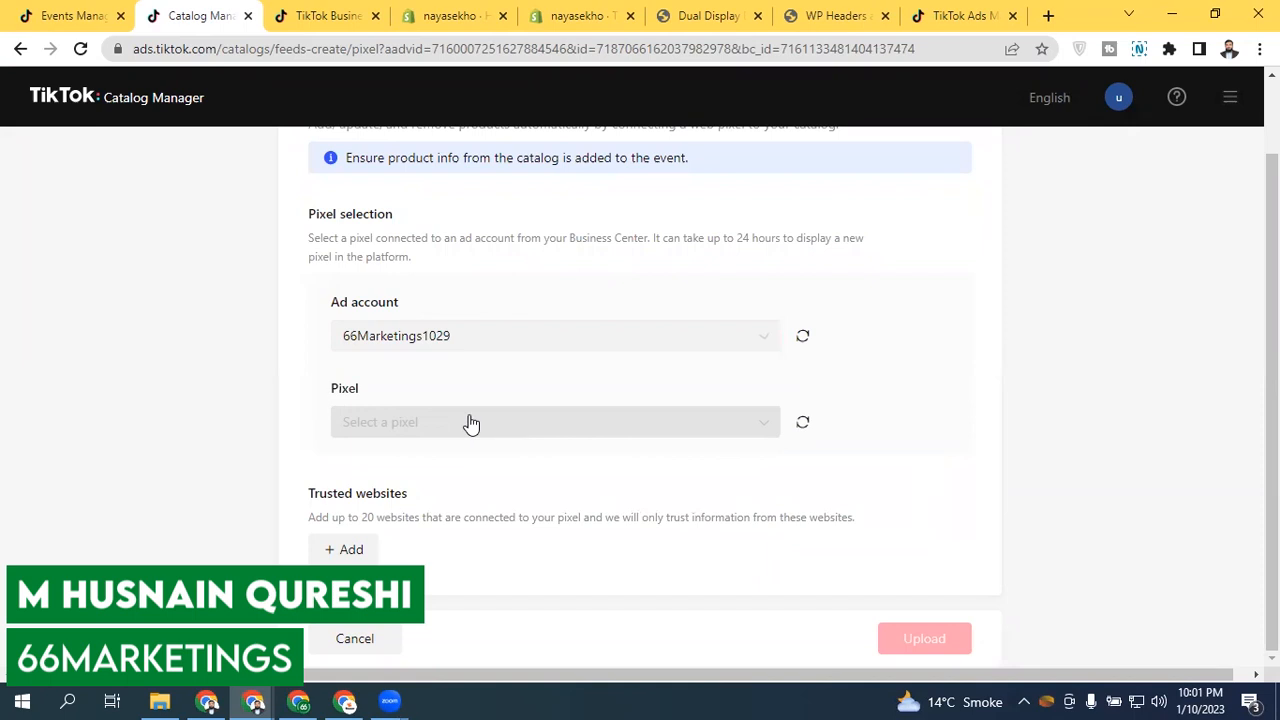
pyautogui.click(471, 422)
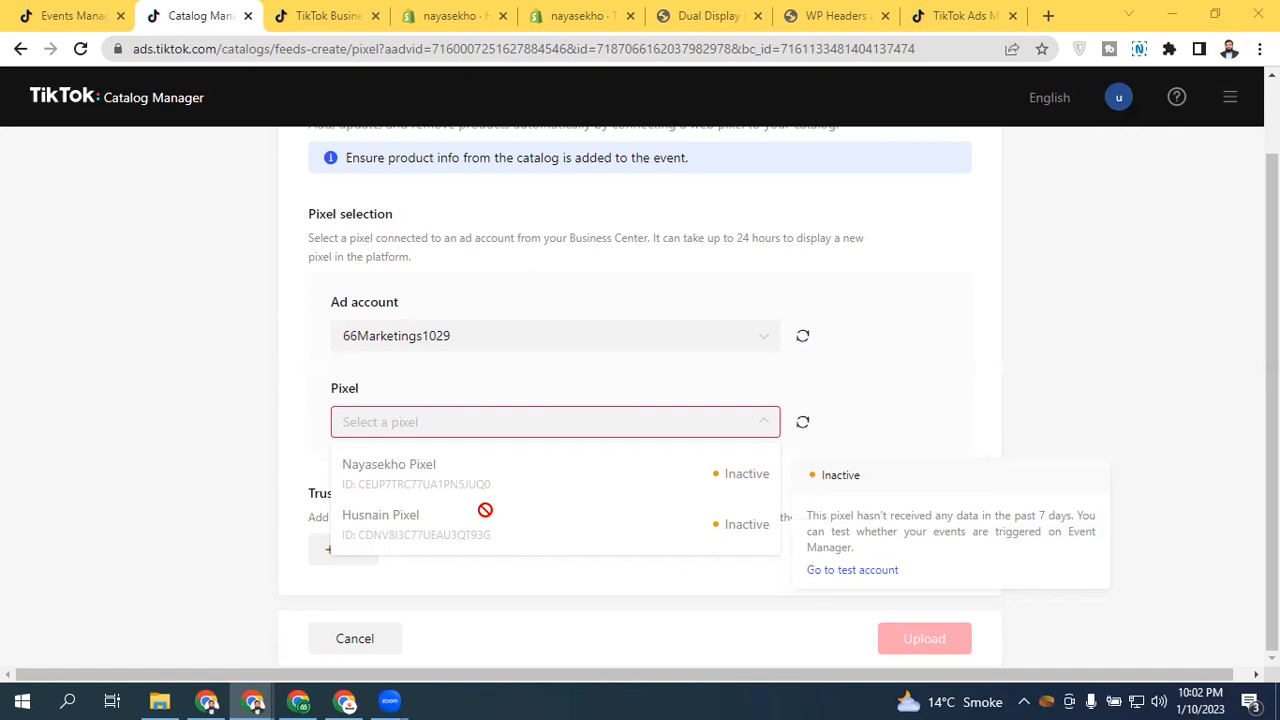
pyautogui.click(215, 350)
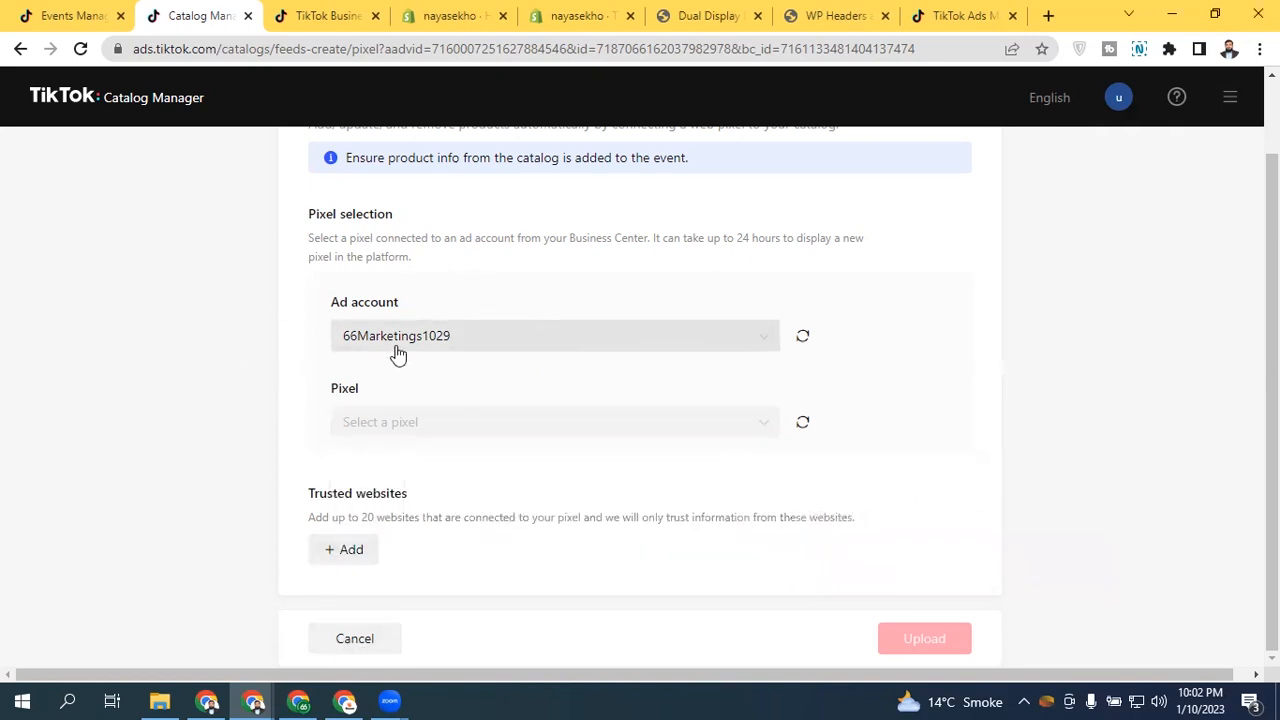
pyautogui.click(363, 641)
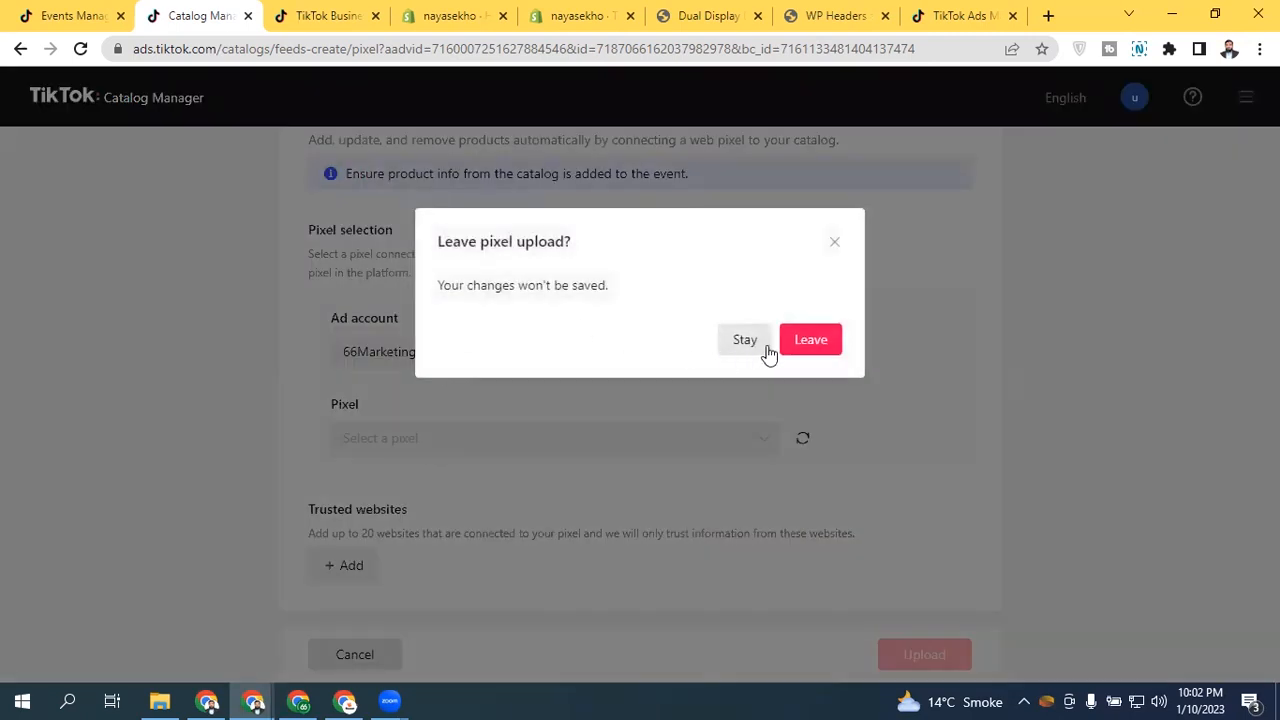
pyautogui.click(812, 350)
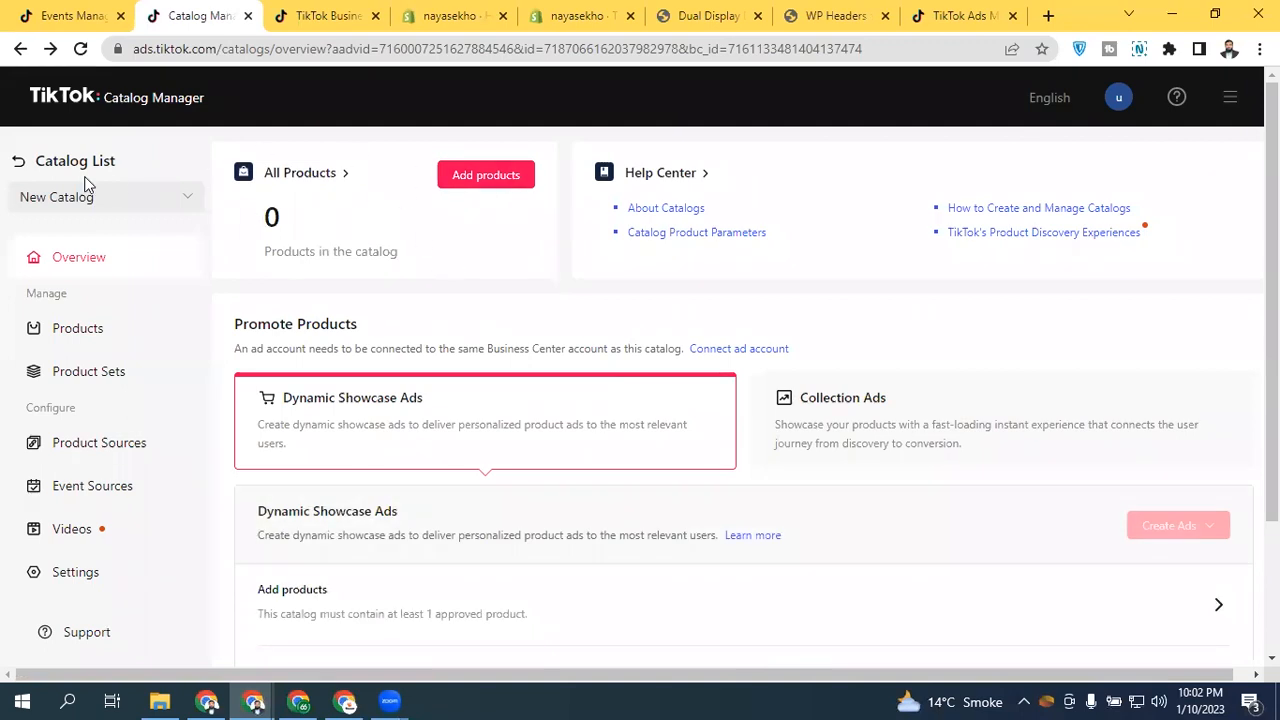
# - Start adding products to the catalog with the Data Feed Schedule method
pyautogui.click(503, 185)
pyautogui.click(424, 384)
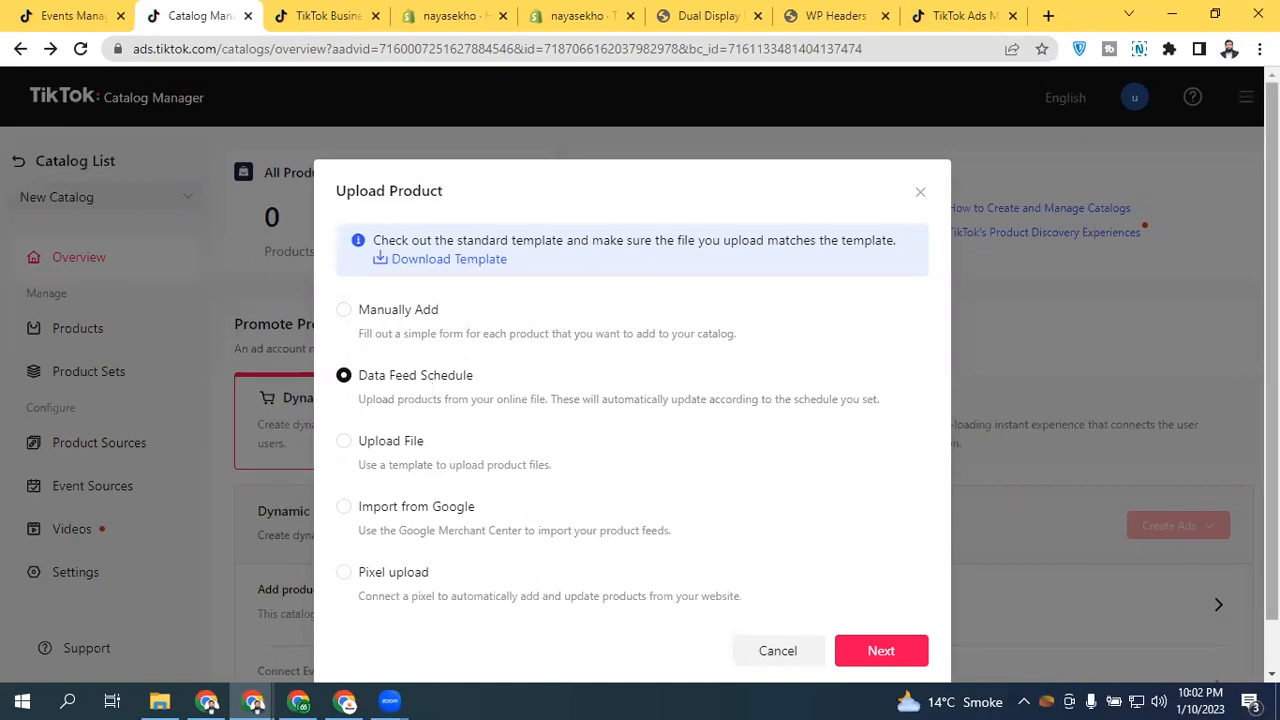
pyautogui.scroll(-1, 457, 357)
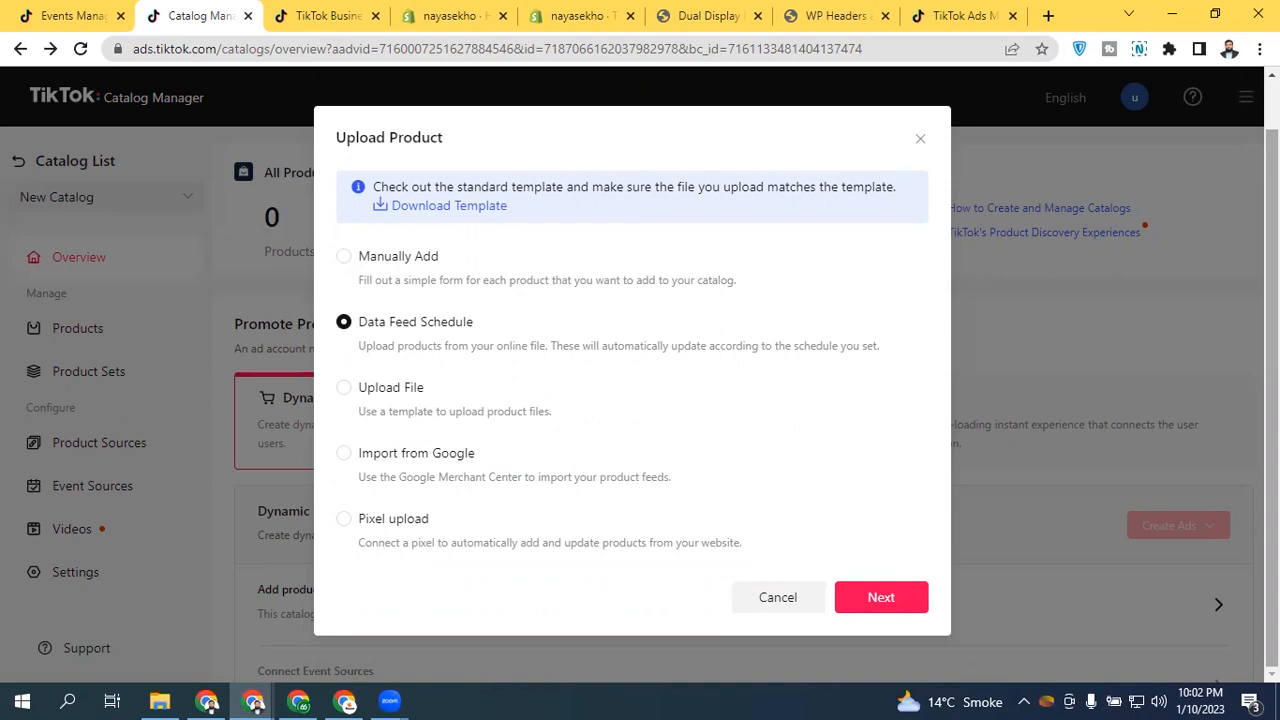
pyautogui.click(880, 596)
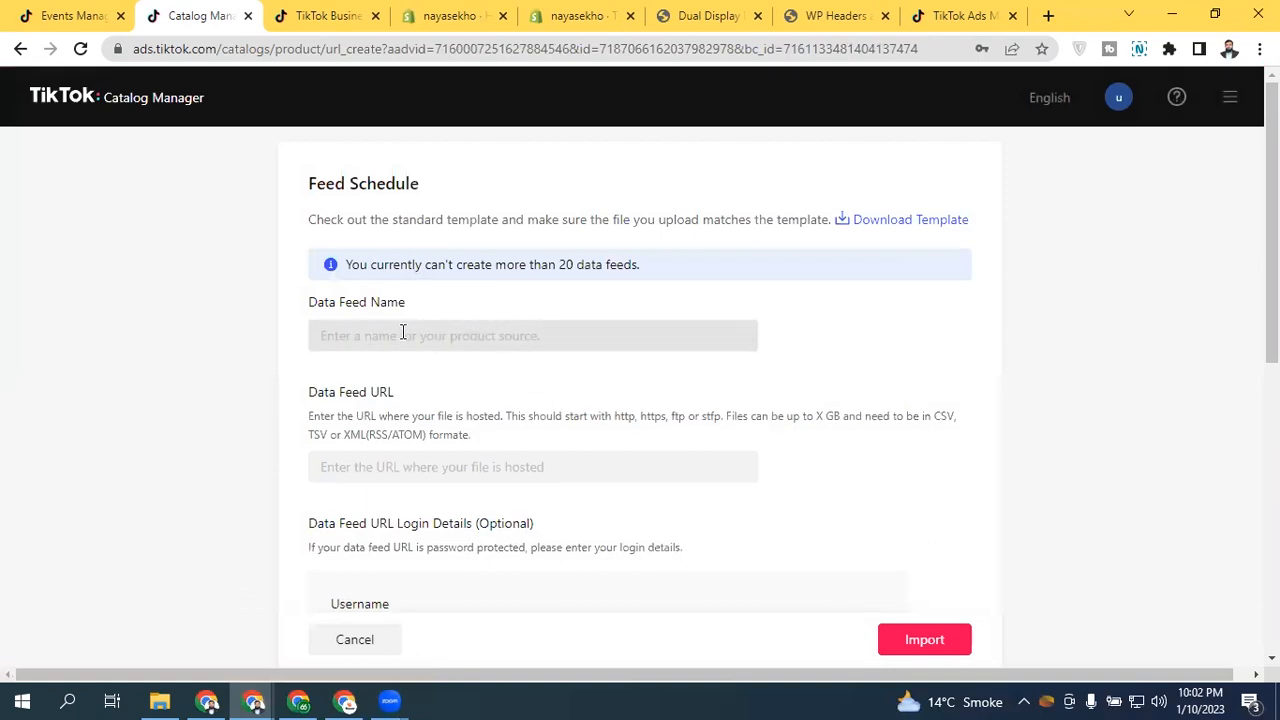
# - Name the data feed Shopify Feed and review the feed URL, login details and automatic upload settings
pyautogui.click(403, 332)
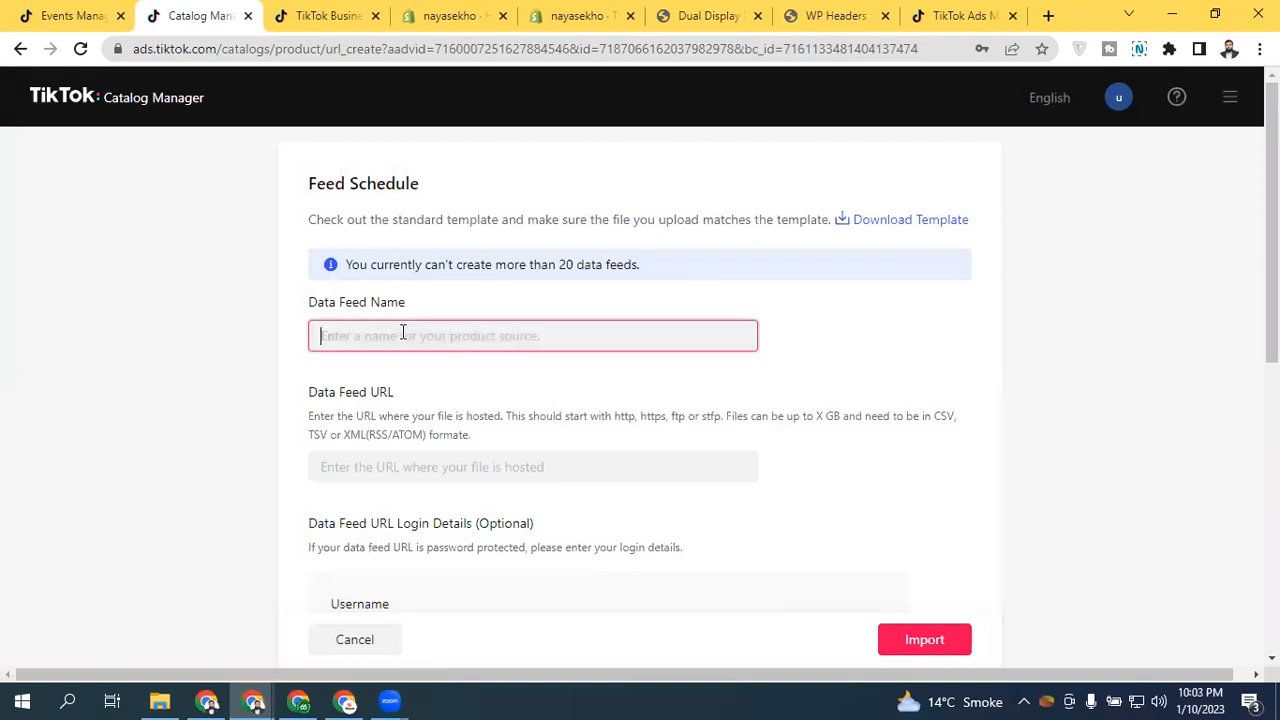
pyautogui.write('Shop')
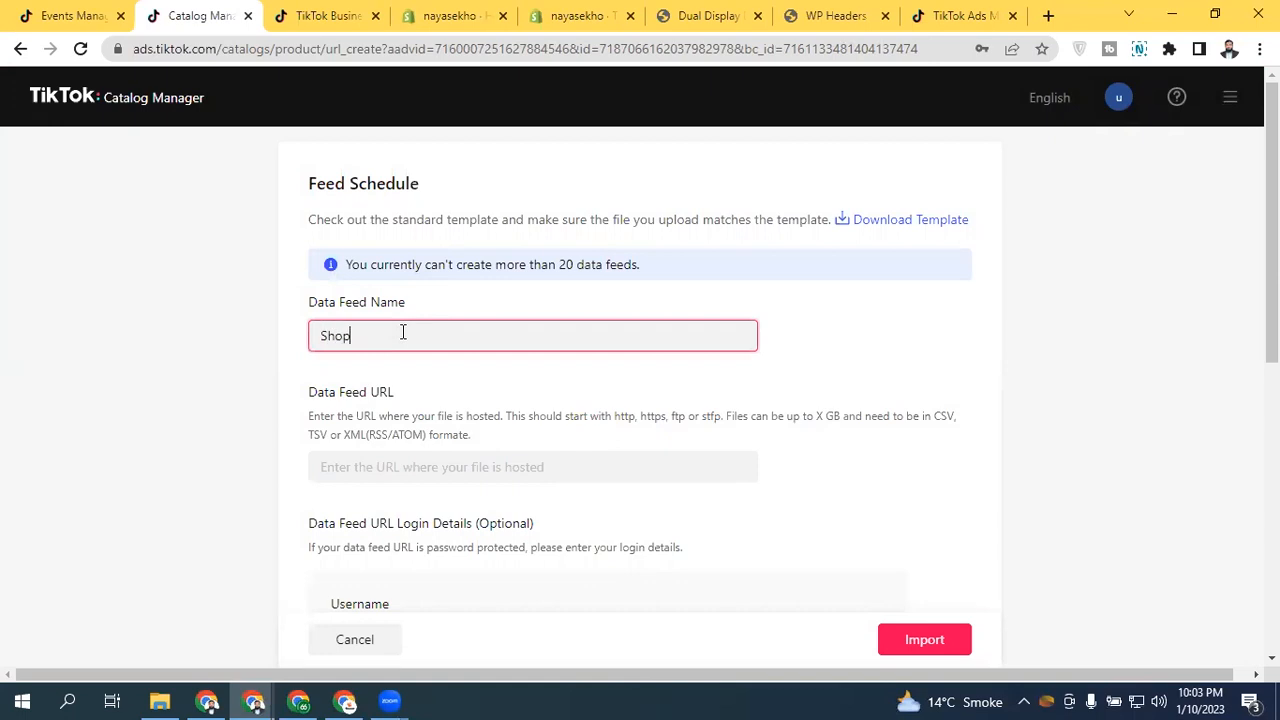
pyautogui.write('ify Feed')
pyautogui.click(450, 305)
pyautogui.scroll(-2, 452, 303)
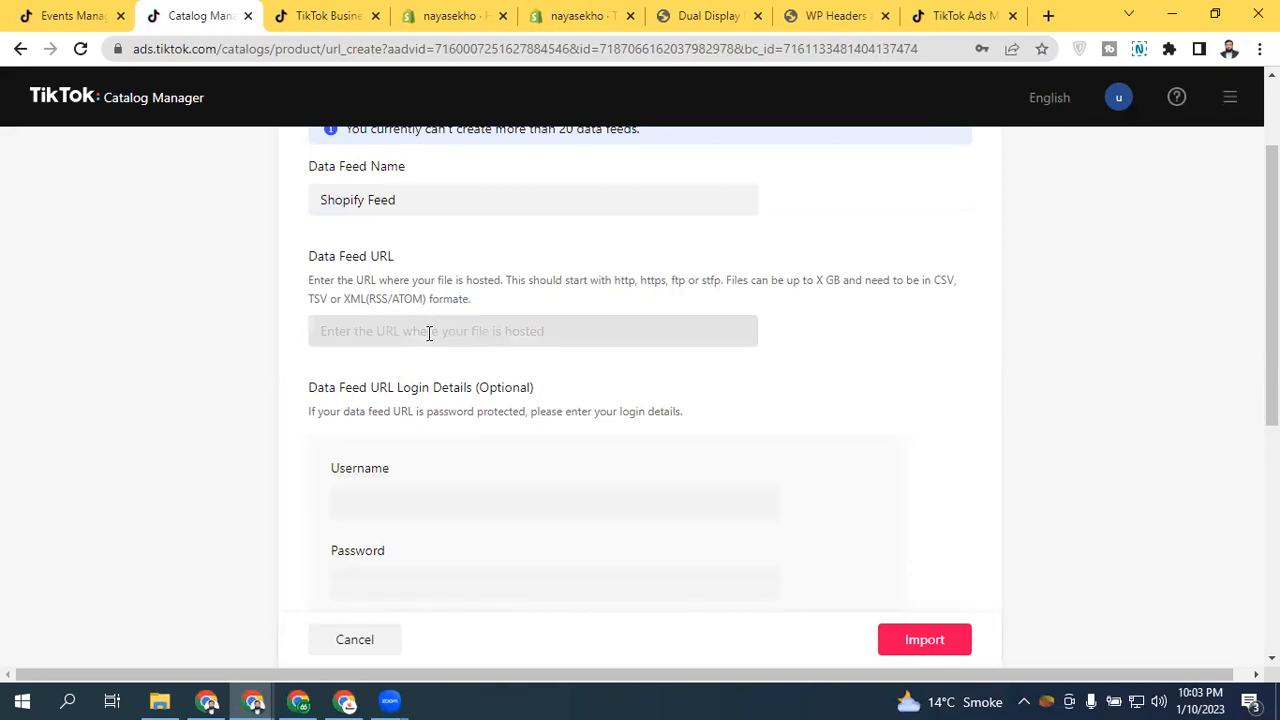
pyautogui.scroll(-2, 428, 333)
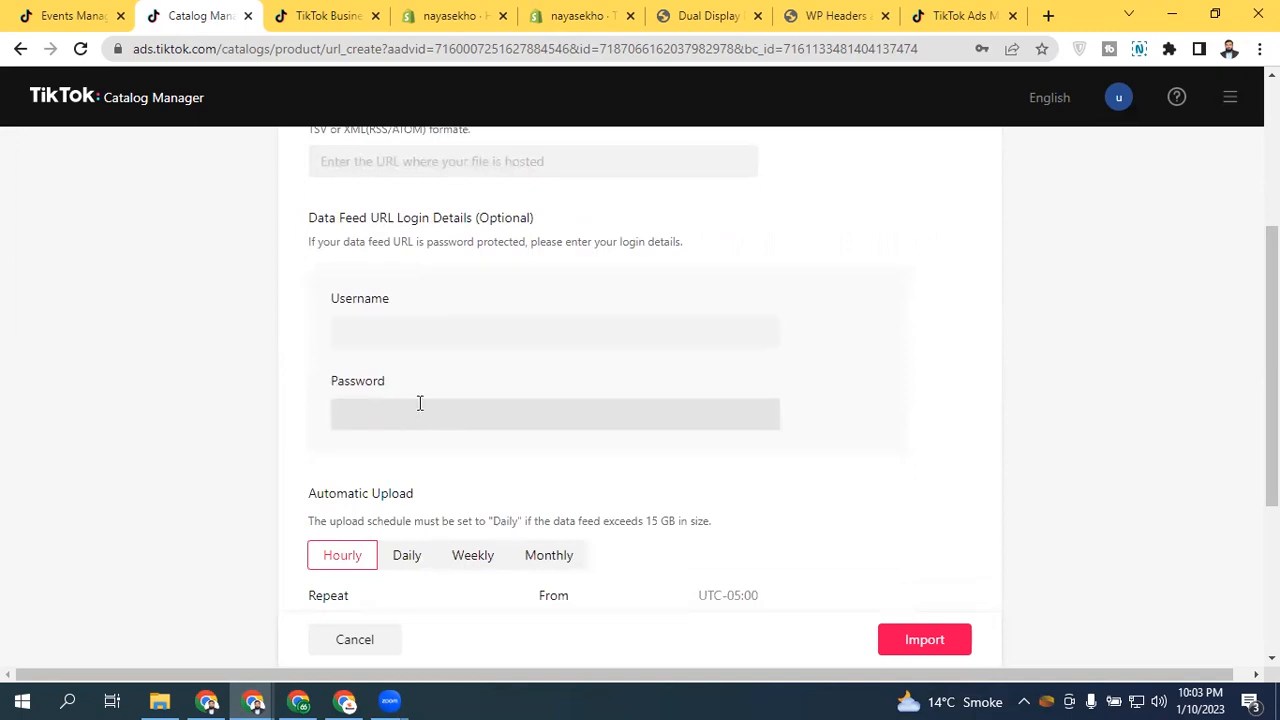
pyautogui.scroll(1, 380, 377)
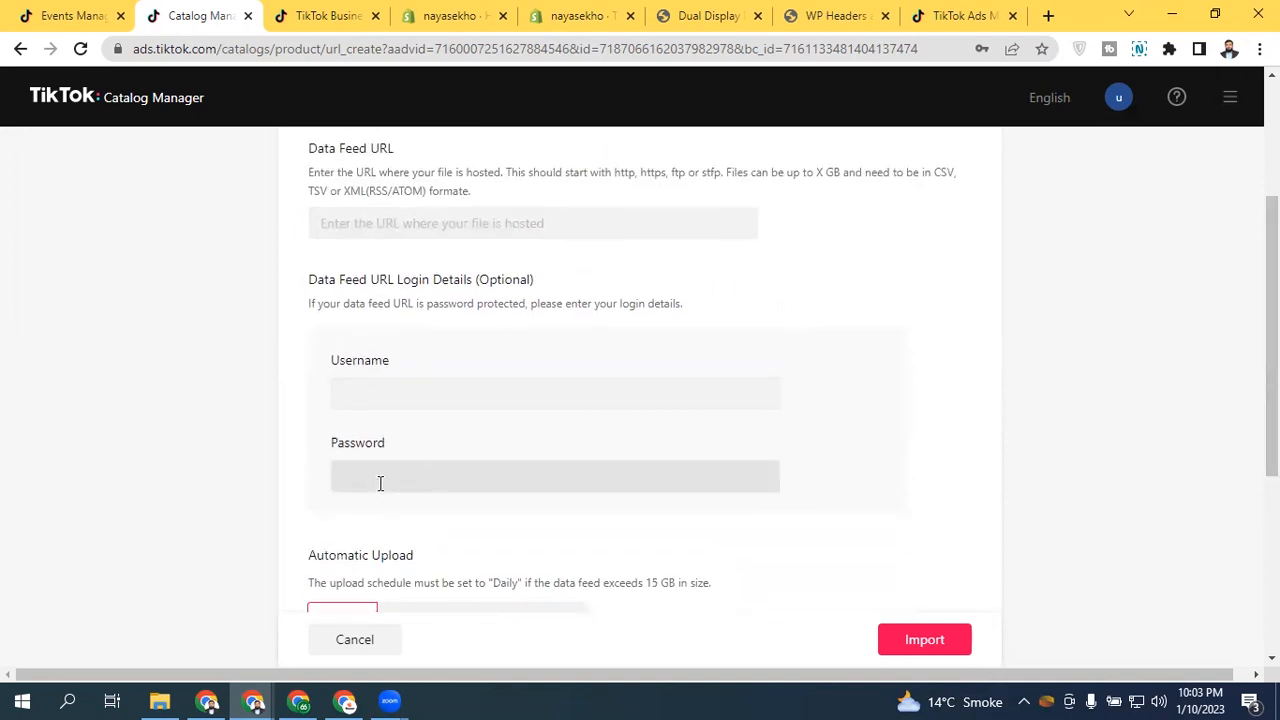
pyautogui.scroll(1, 871, 371)
pyautogui.click(460, 301)
pyautogui.click(490, 272)
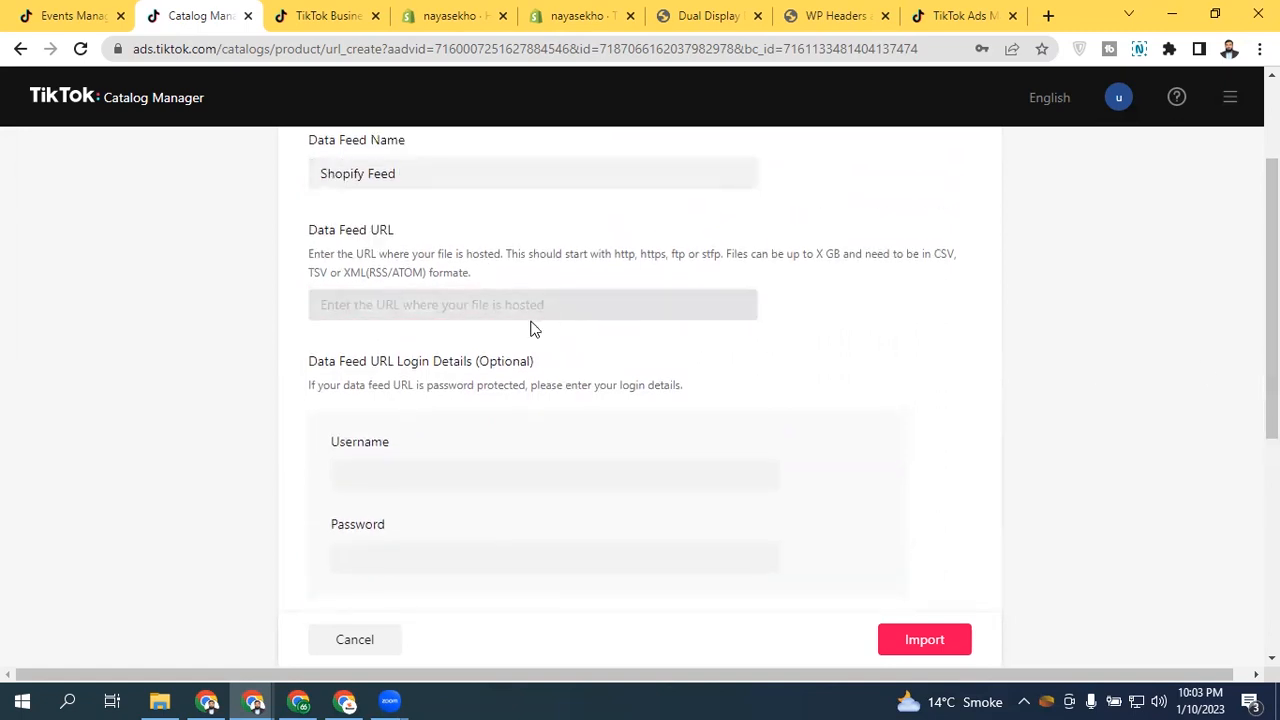
# - Switch to the Shopify store admin, search its apps for "product feed", and browse the App Store results
pyautogui.click(457, 14)
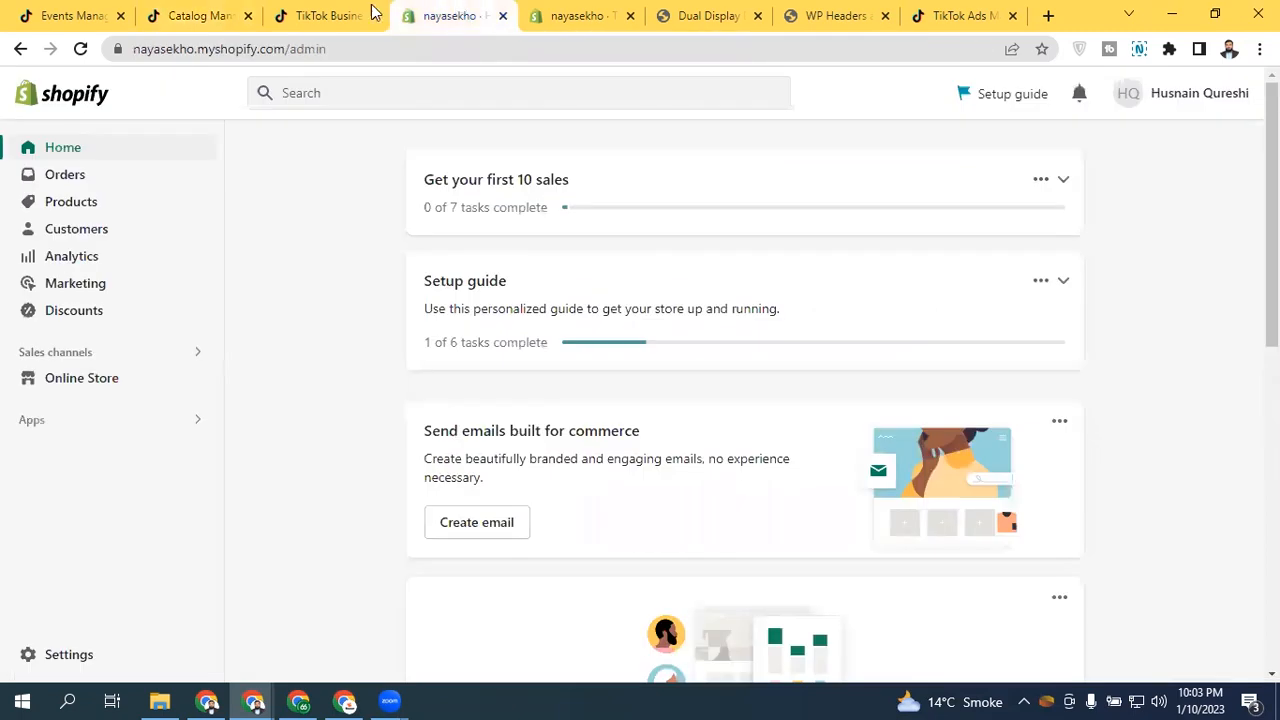
pyautogui.click(92, 422)
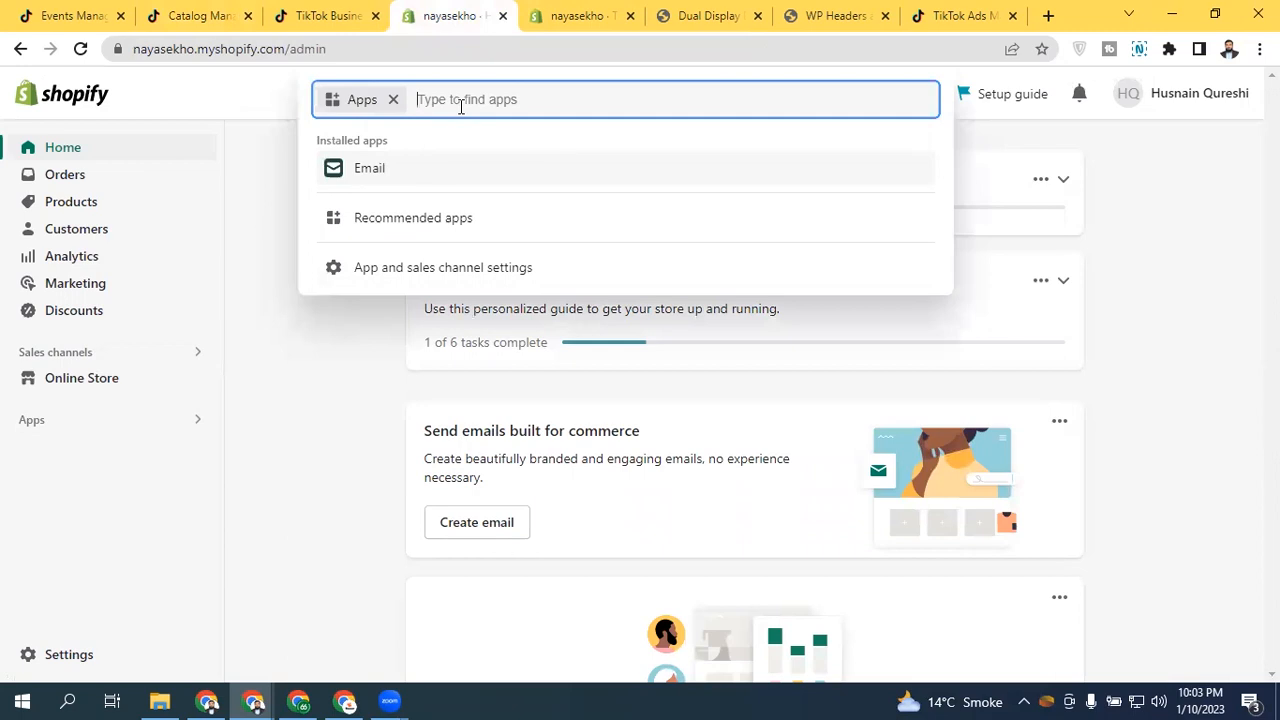
pyautogui.write('product feed')
pyautogui.press('Return')
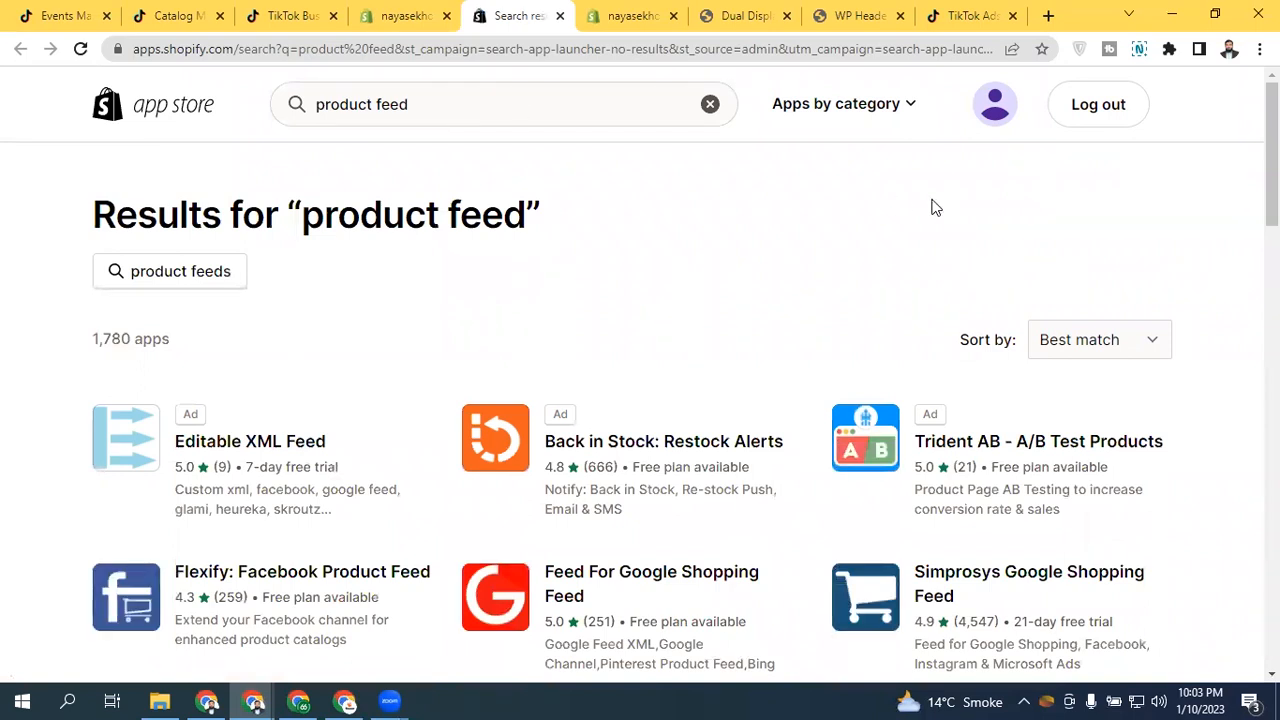
pyautogui.scroll(-2, 931, 206)
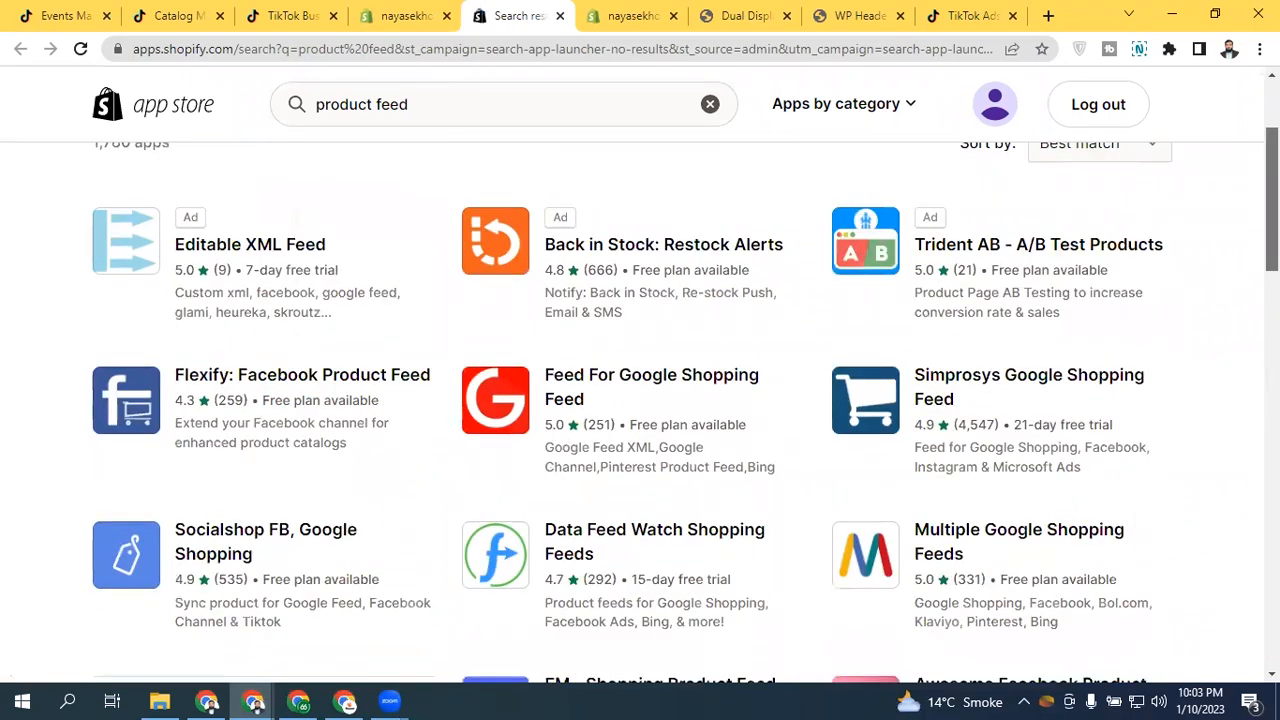
# - Browse the App Store's product feed results, comparing the feed apps' ratings, pricing and supported channels
pyautogui.scroll(1, 685, 404)
pyautogui.scroll(-1, 685, 404)
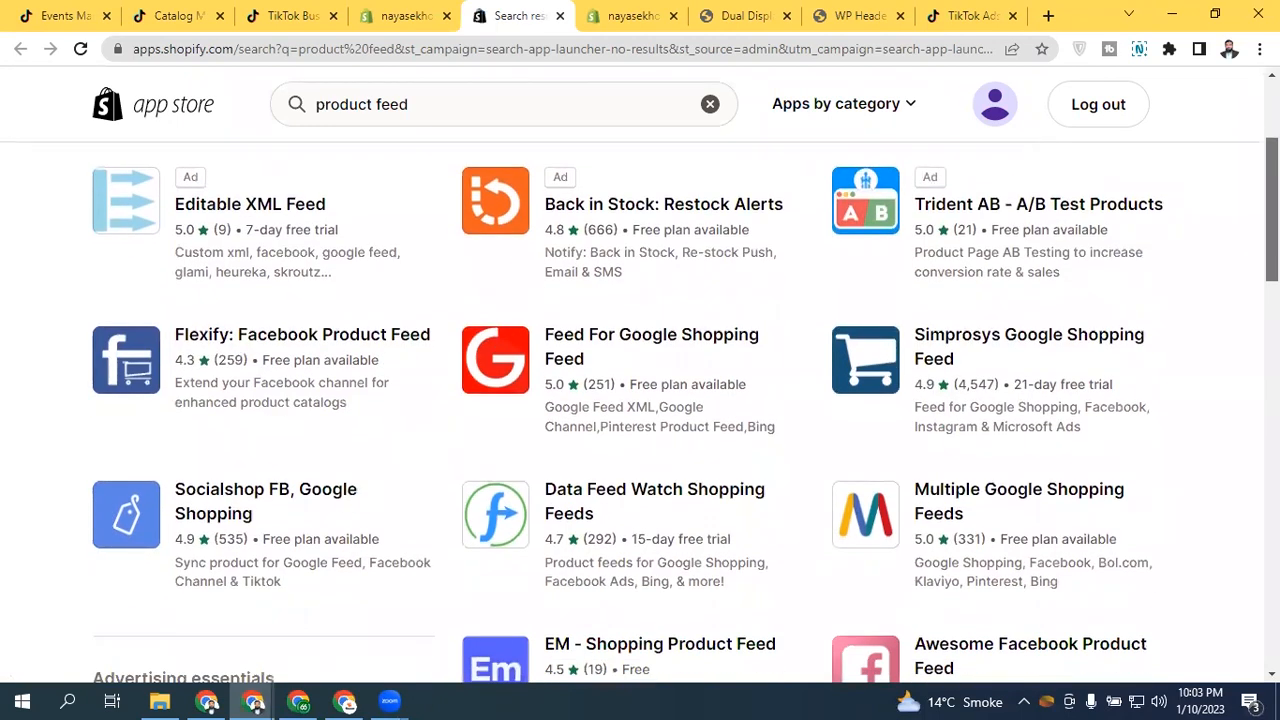
pyautogui.scroll(-2, 685, 413)
pyautogui.scroll(-1, 685, 413)
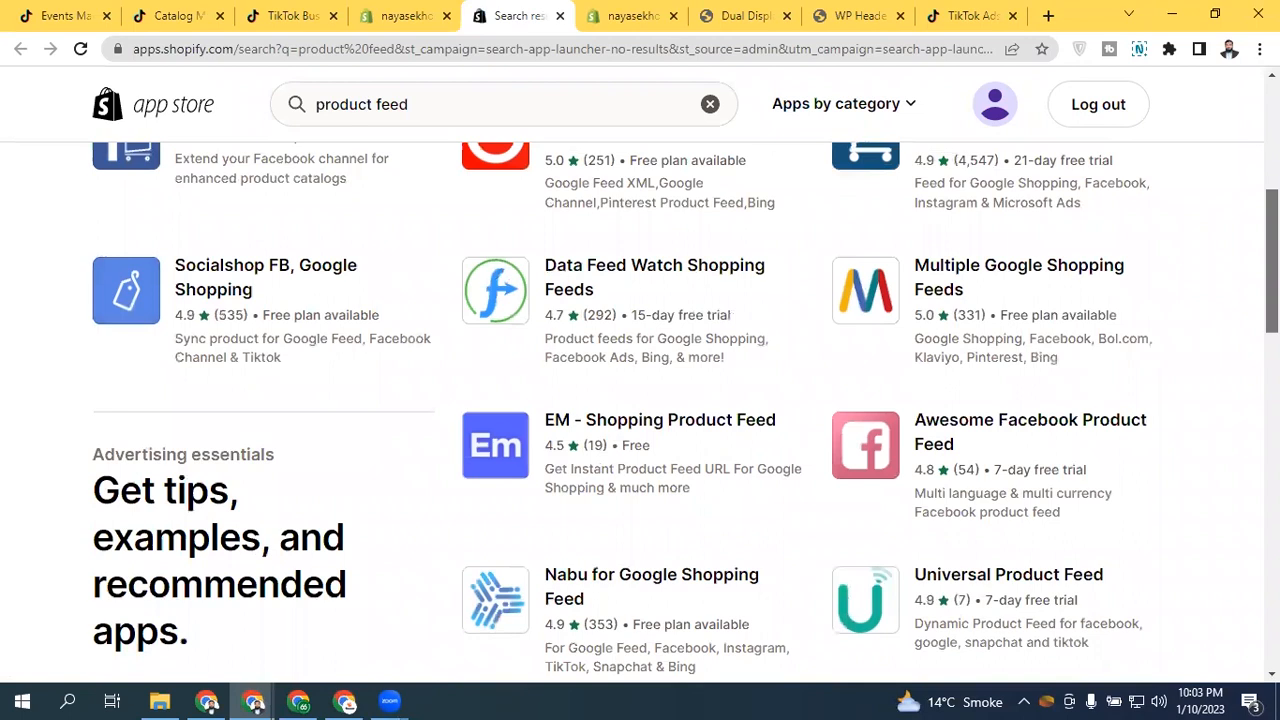
pyautogui.scroll(-1, 640, 410)
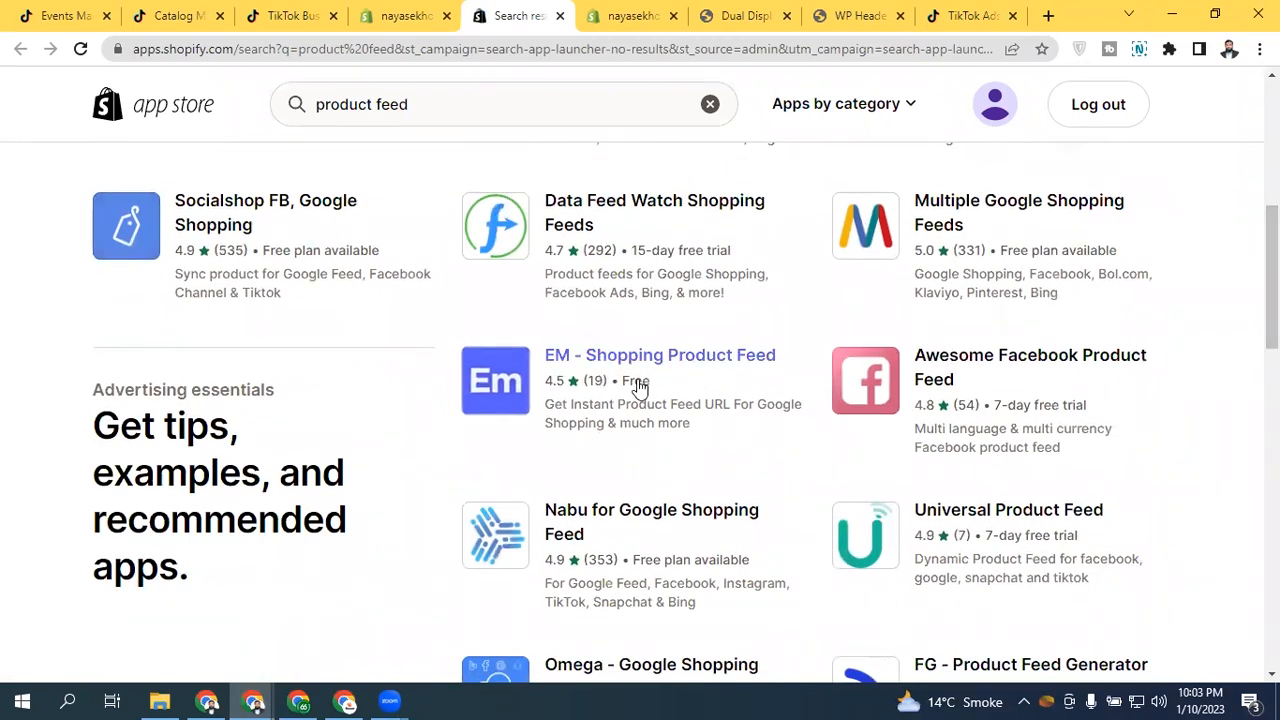
pyautogui.moveTo(1272, 278); pyautogui.dragTo(1272, 199)
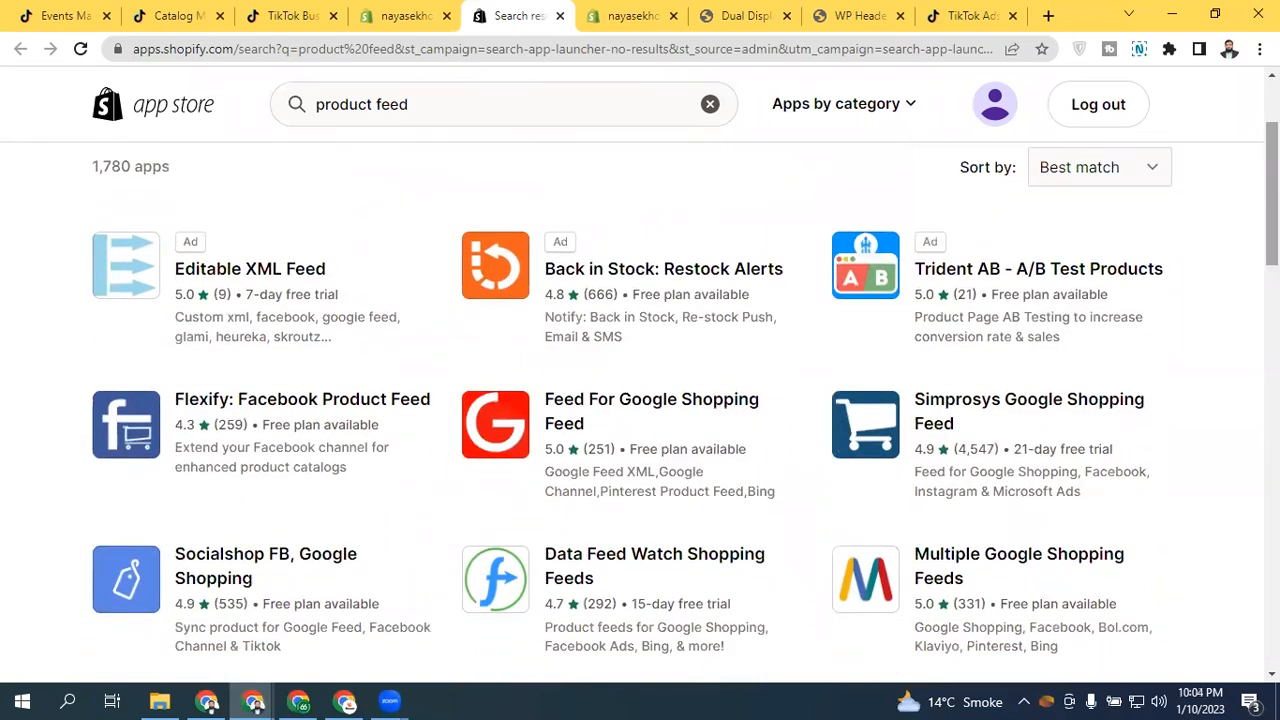
pyautogui.scroll(-1, 685, 412)
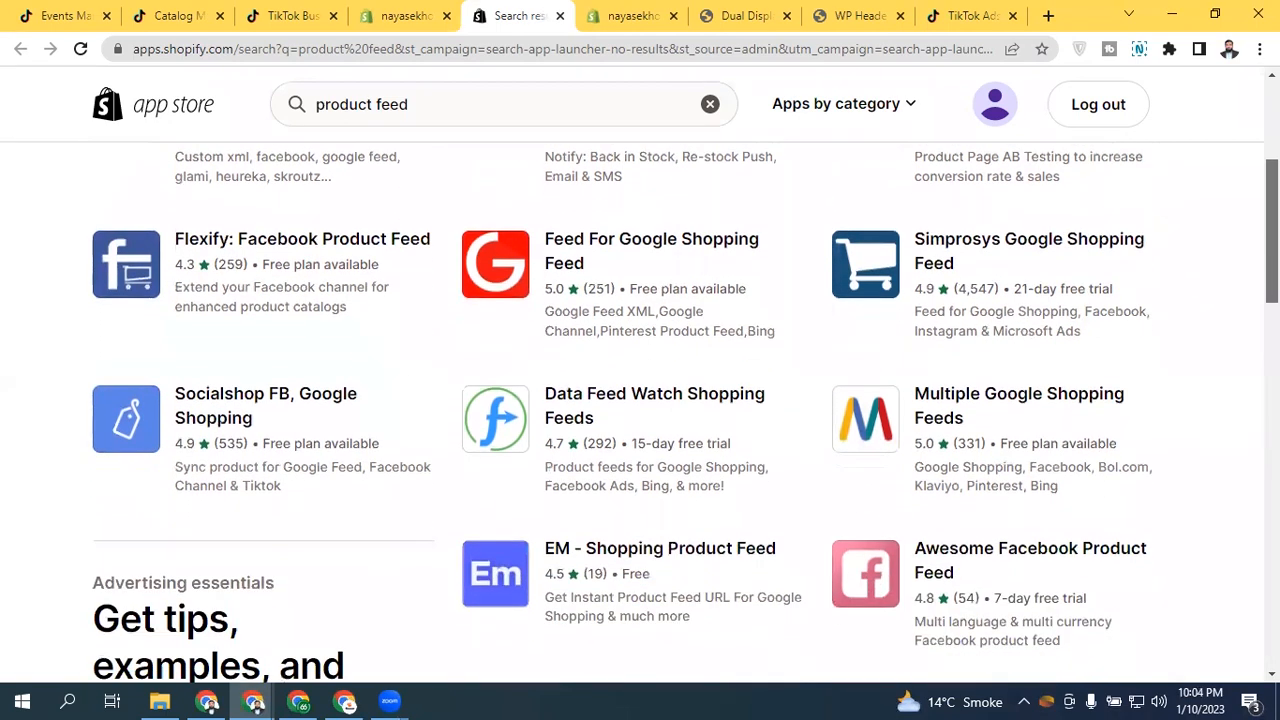
pyautogui.scroll(-2, 685, 412)
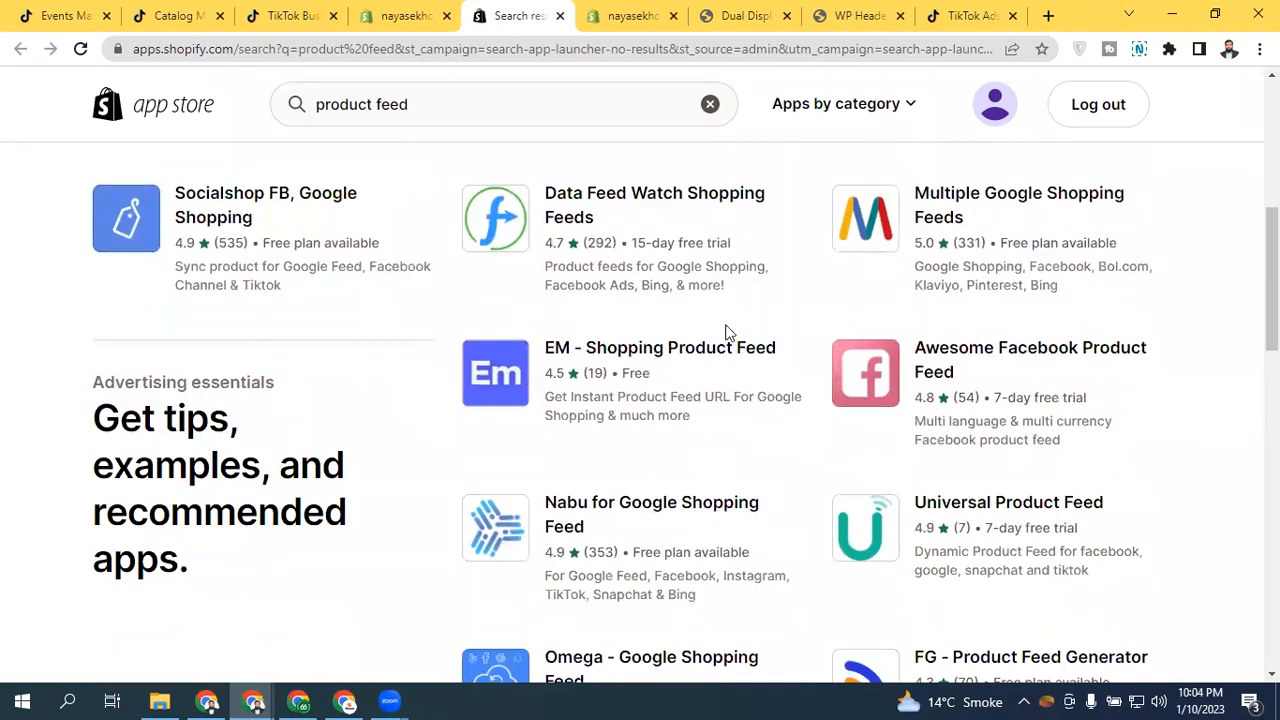
pyautogui.scroll(-1, 639, 416)
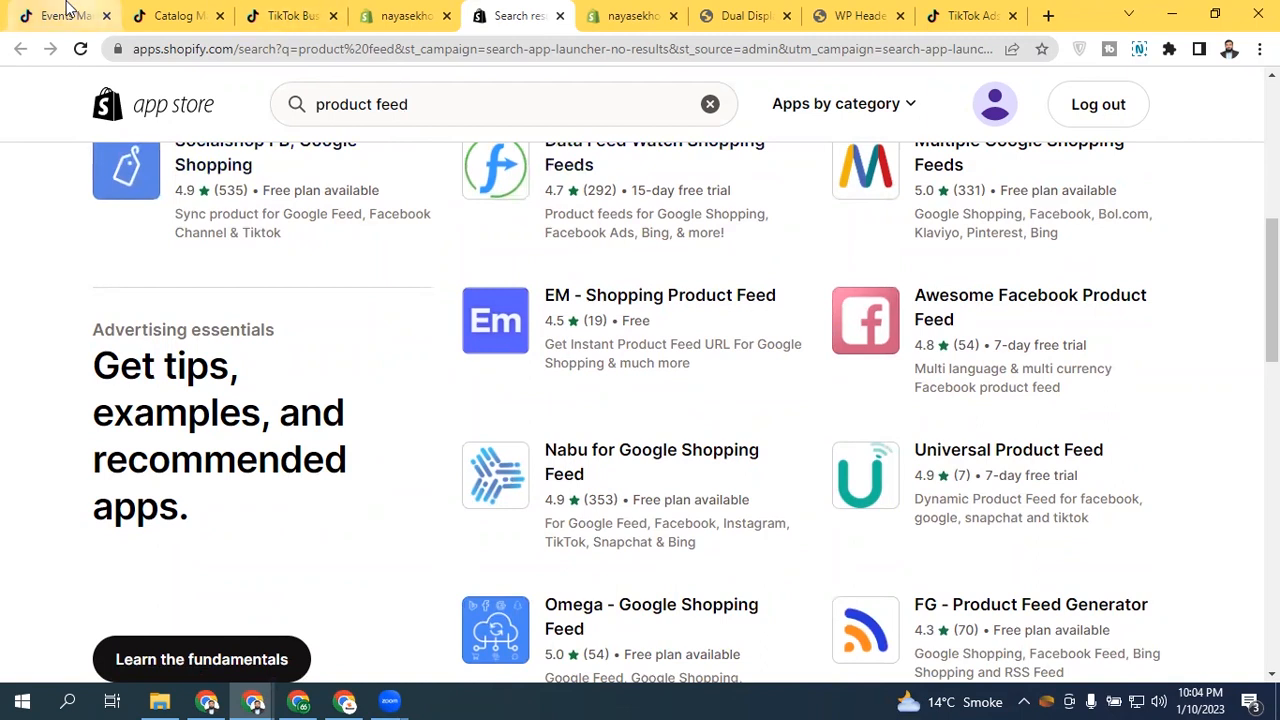
# - Check the catalog's Data Feed URL field, switch to the Watchshippers WordPress admin and open its Product Catalog plugin page
pyautogui.click(63, 15)
pyautogui.click(171, 15)
pyautogui.click(522, 292)
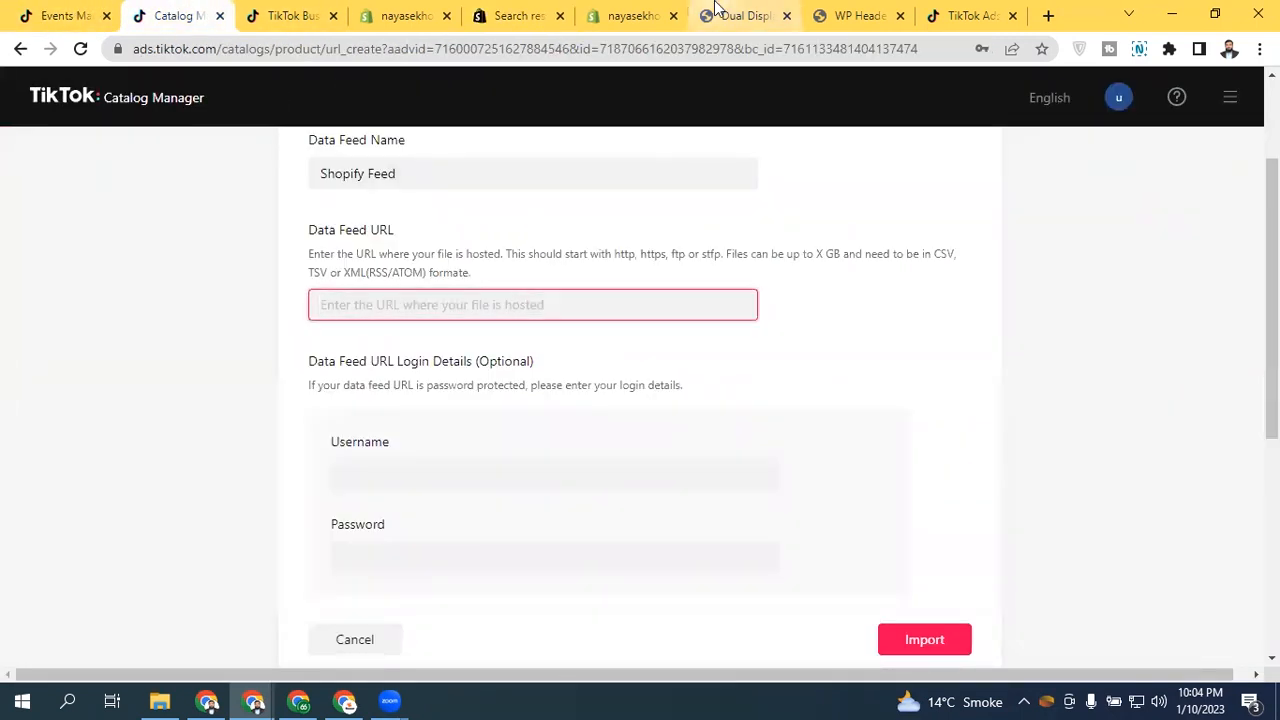
pyautogui.click(829, 14)
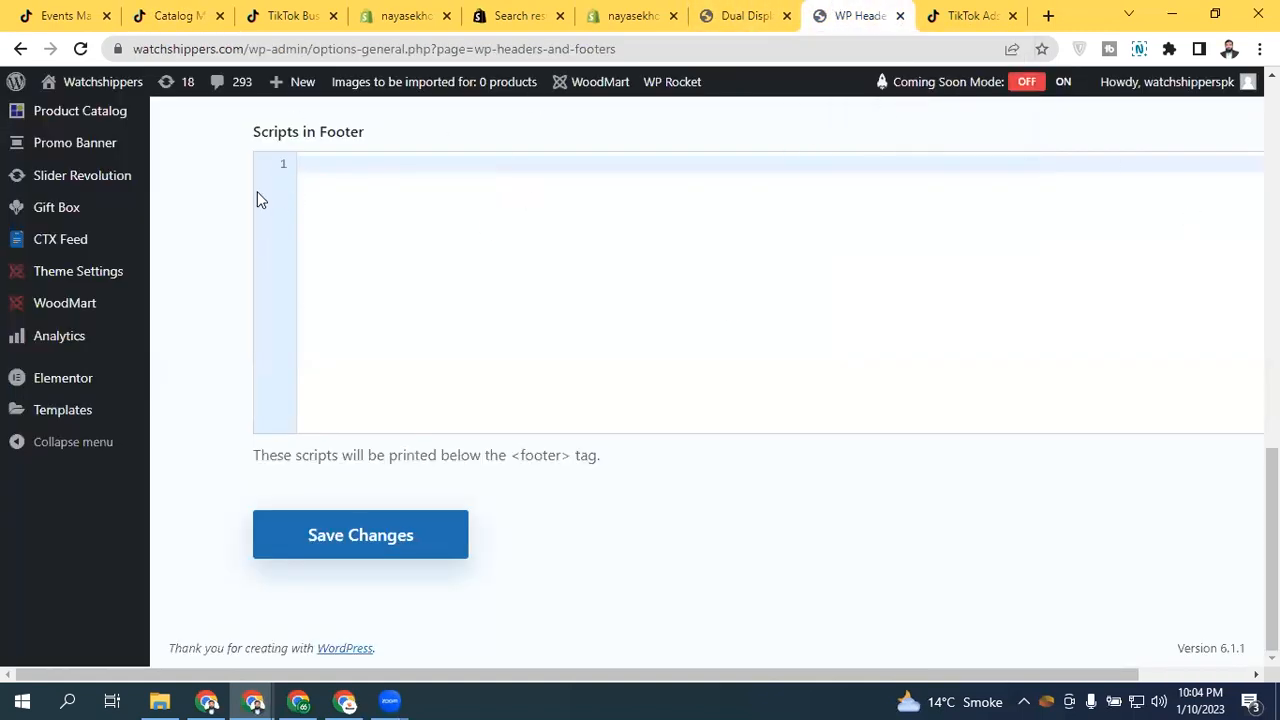
pyautogui.scroll(1, 60, 266)
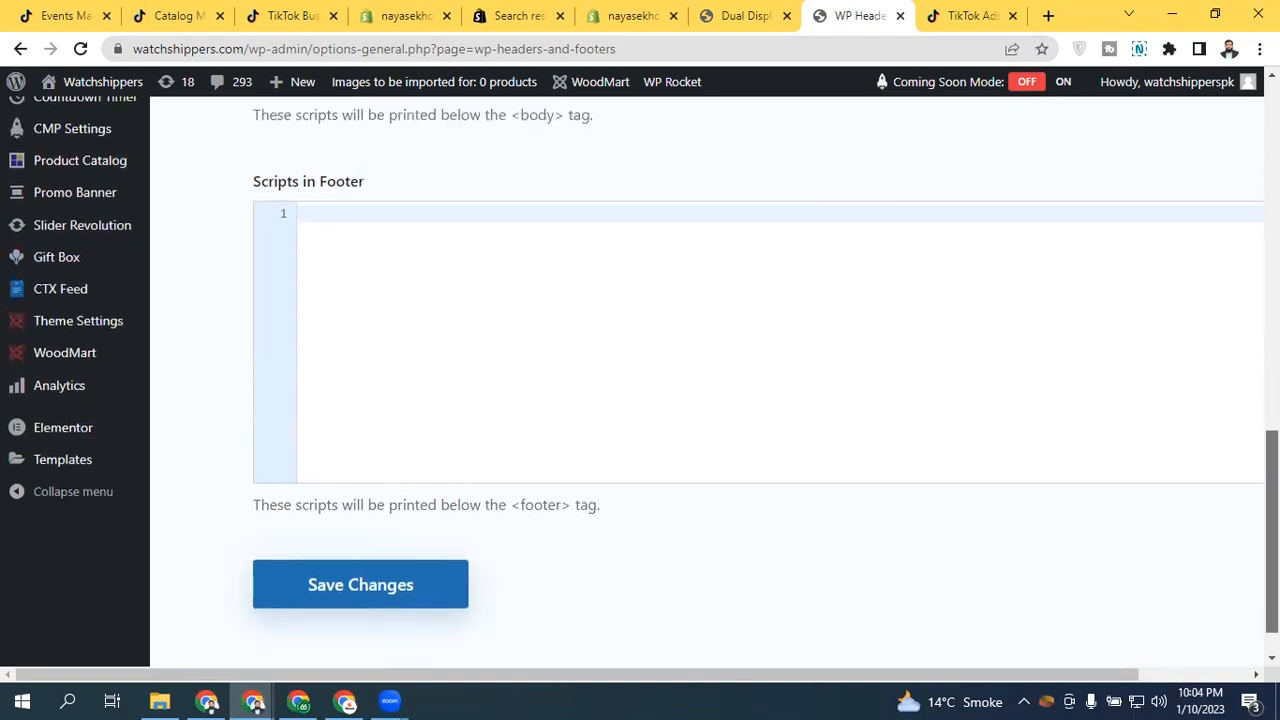
pyautogui.moveTo(48, 316)
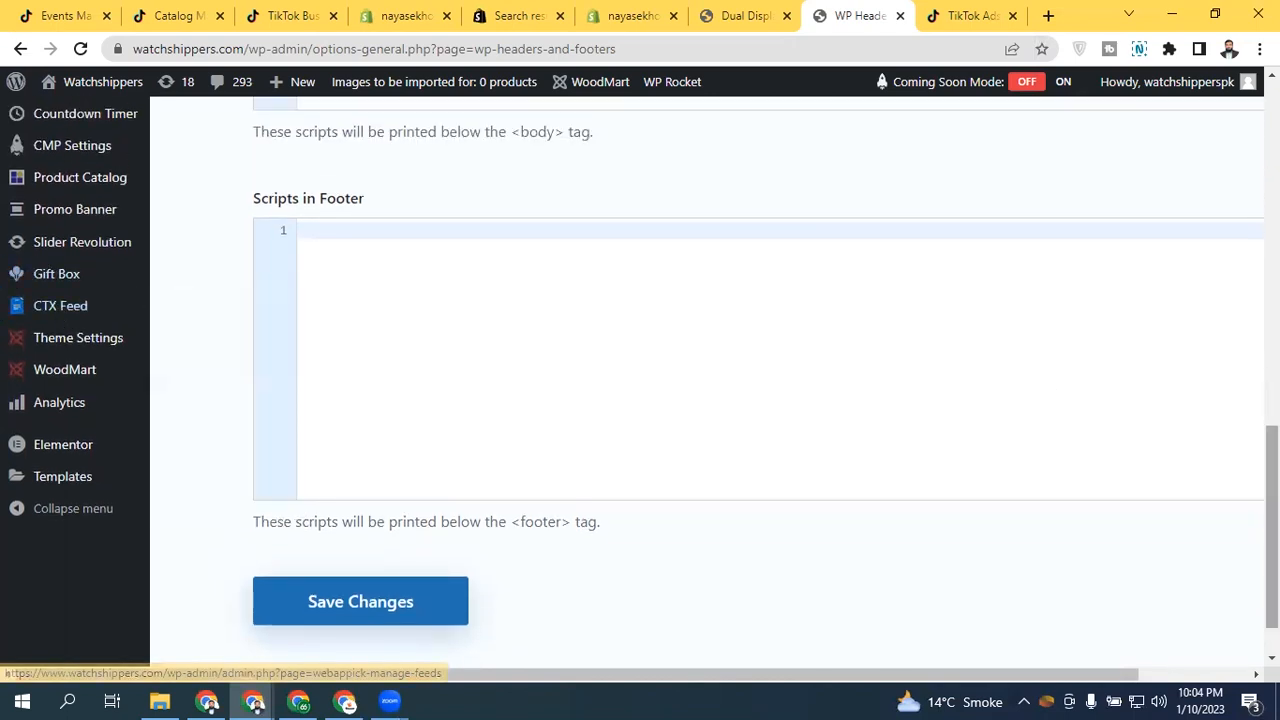
pyautogui.scroll(2, 461, 358)
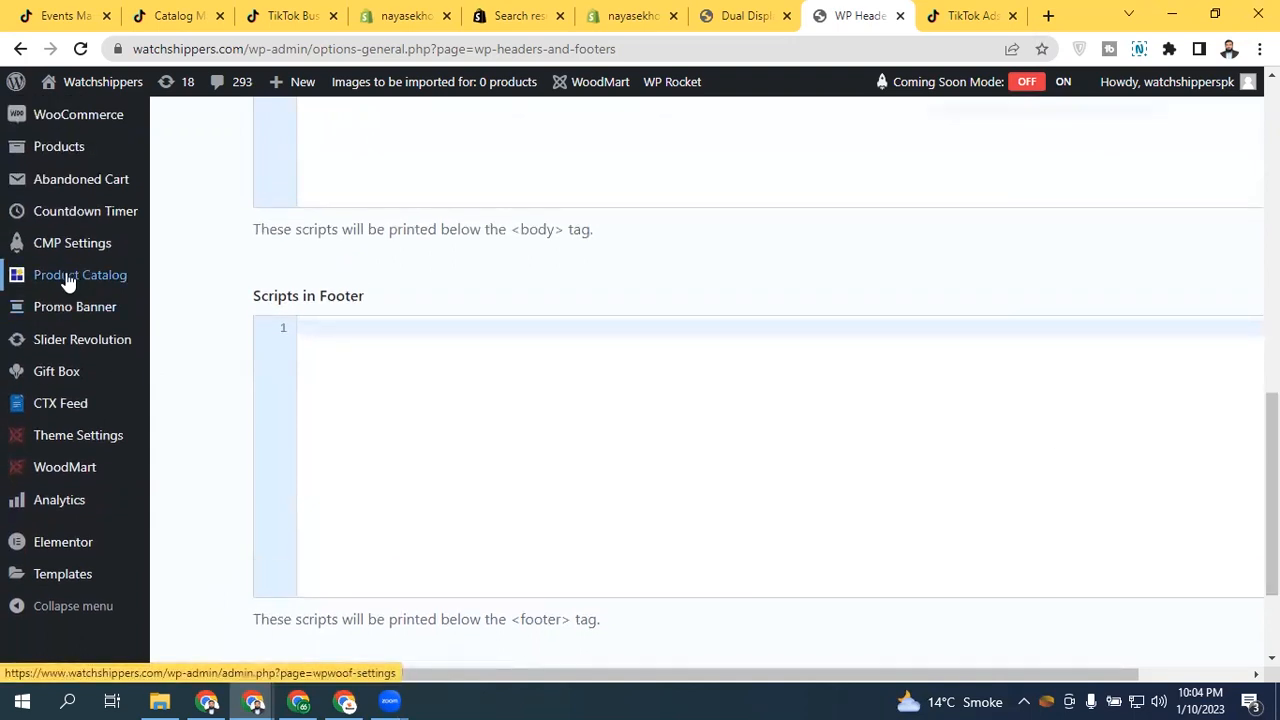
pyautogui.click(85, 285)
pyautogui.click(255, 10)
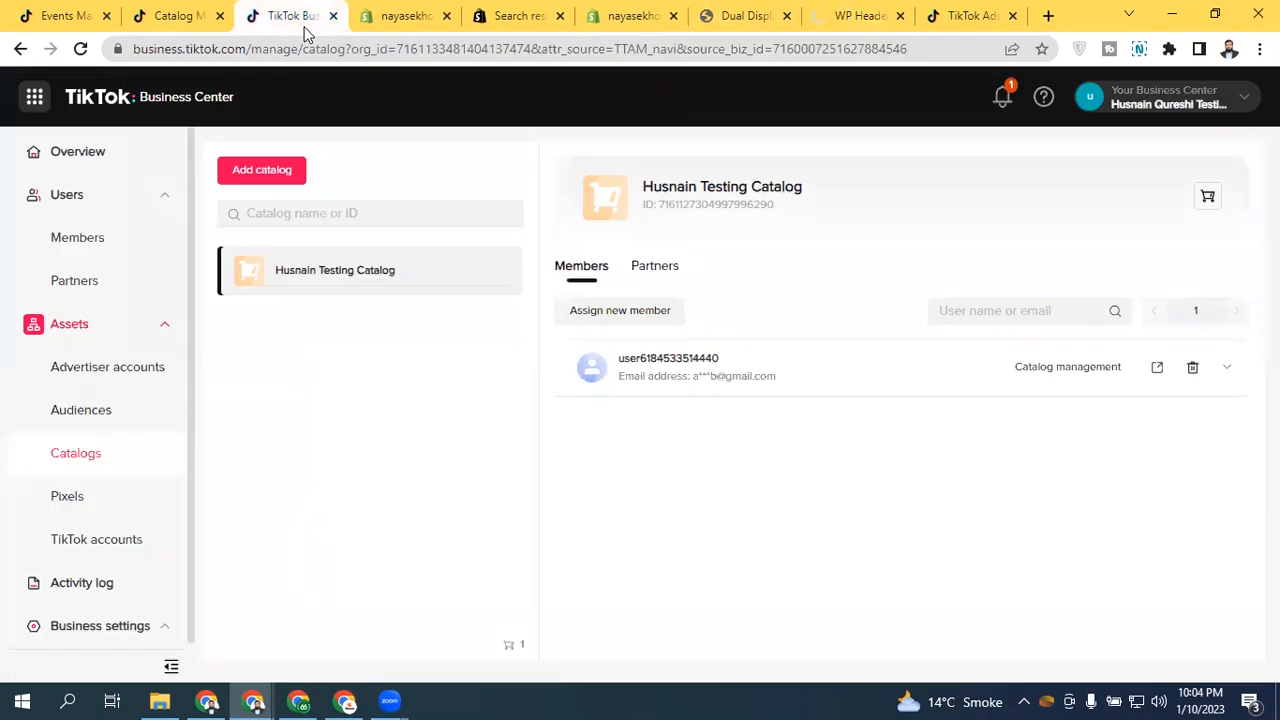
pyautogui.click(534, 10)
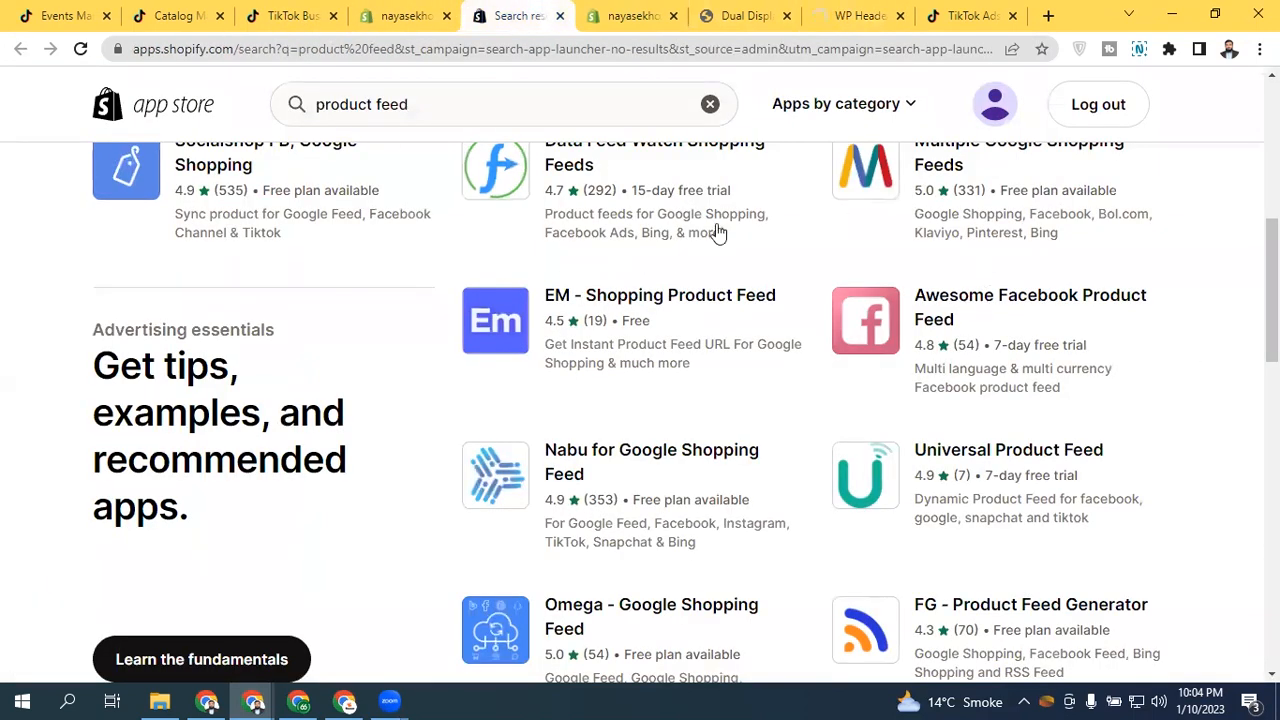
pyautogui.scroll(5, 714, 229)
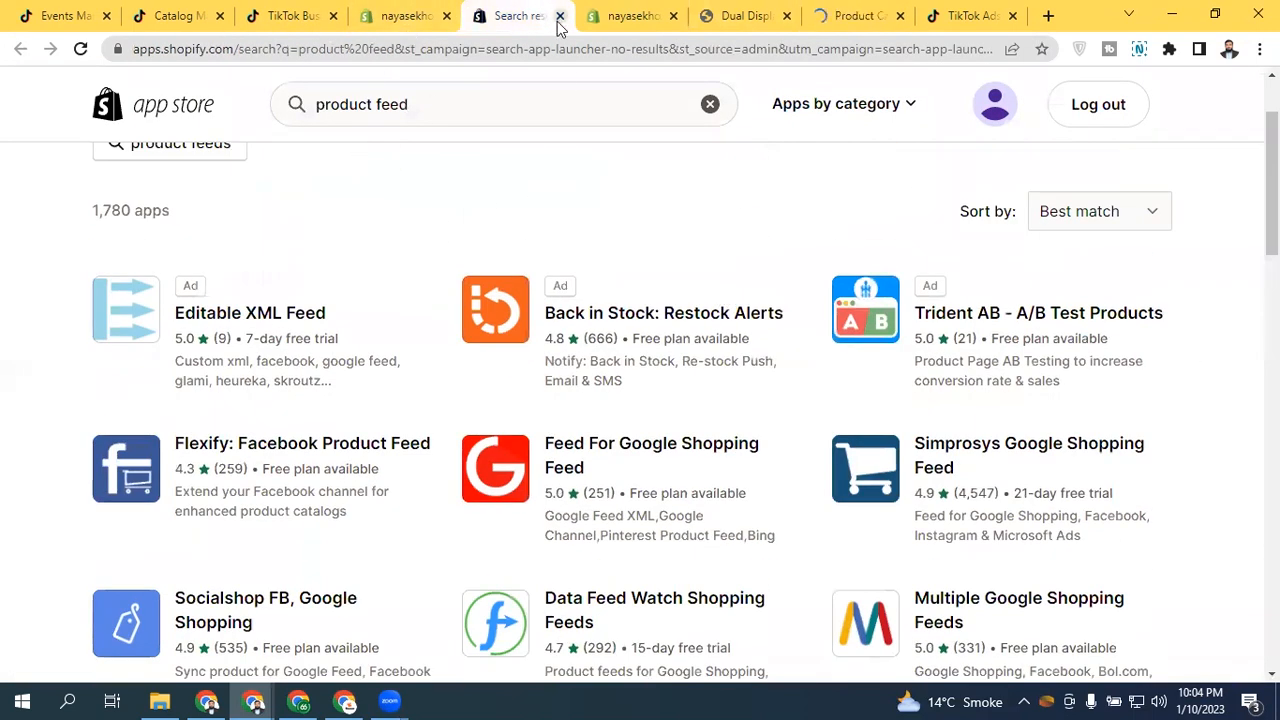
# - Copy the "ebazzar fb product feed" URL from the WordPress Product Catalog and enter it as the TikTok catalog's Data Feed URL
pyautogui.click(855, 15)
pyautogui.scroll(-5, 710, 380)
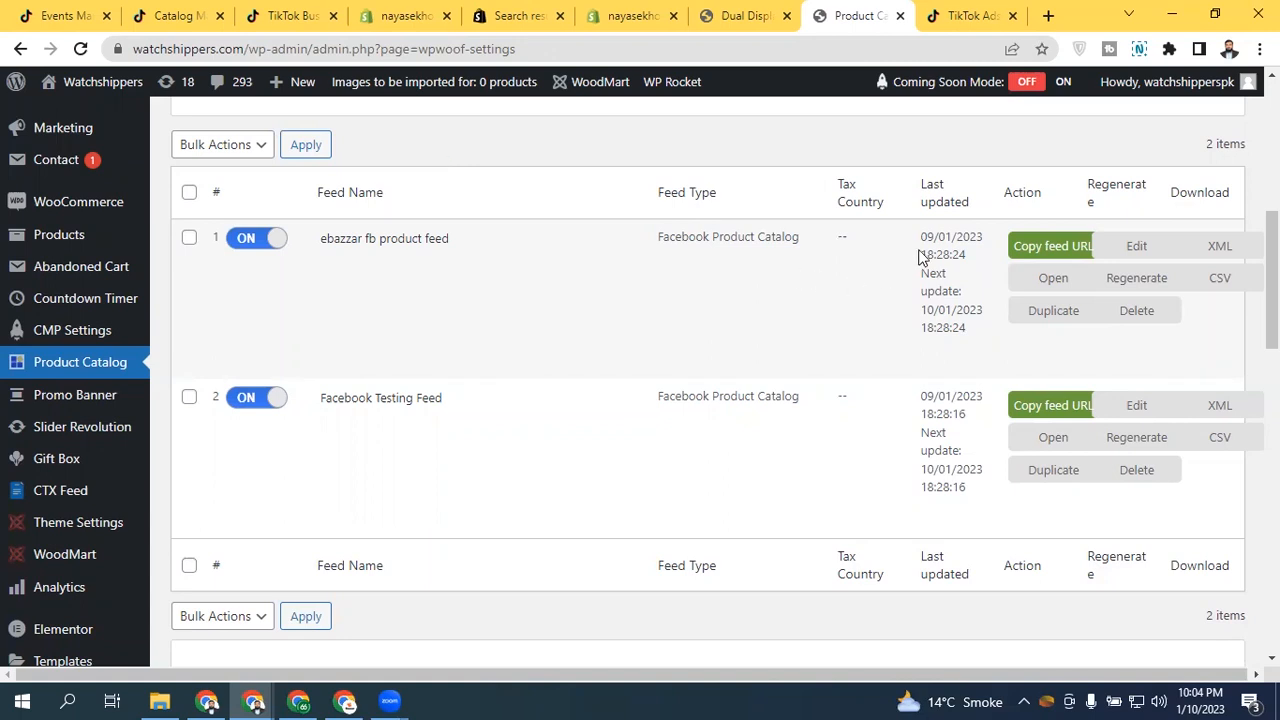
pyautogui.click(60, 16)
pyautogui.click(172, 16)
pyautogui.rightClick(450, 311)
pyautogui.click(519, 447)
pyautogui.click(407, 345)
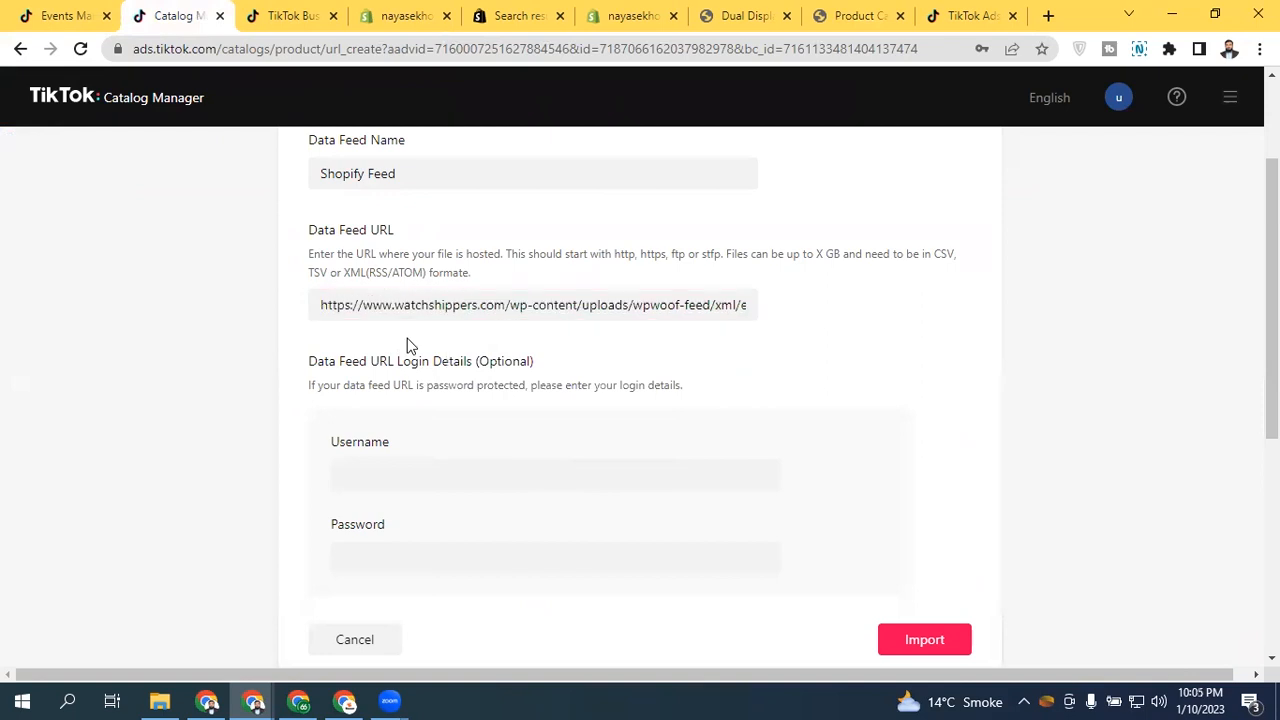
# - Set the Shopify Feed's automatic upload schedule to Daily
pyautogui.scroll(-2, 330, 370)
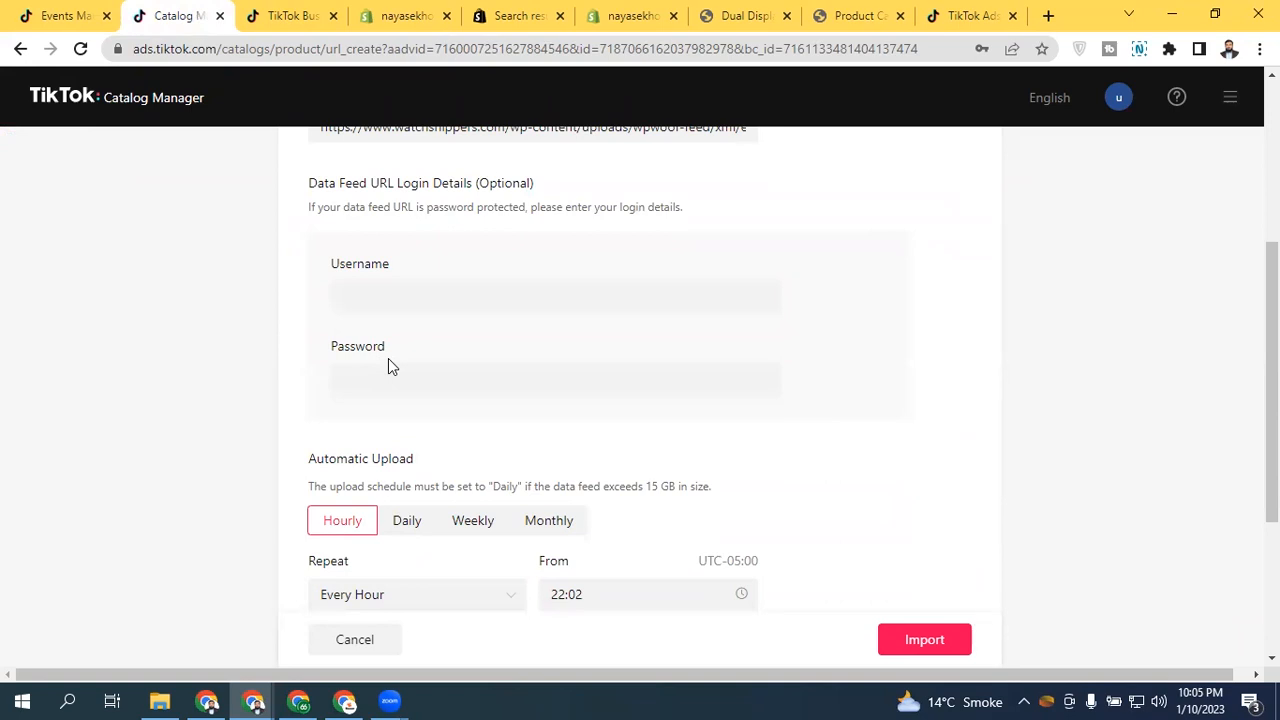
pyautogui.scroll(-1, 641, 375)
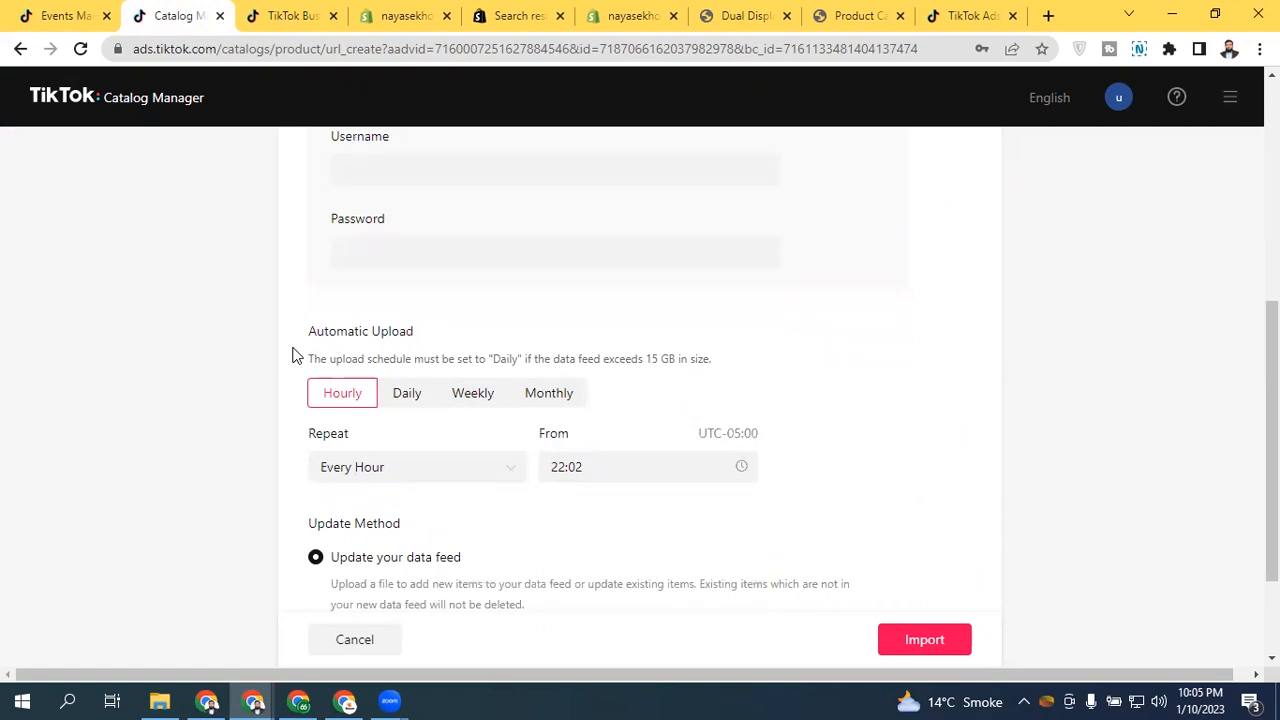
pyautogui.click(395, 395)
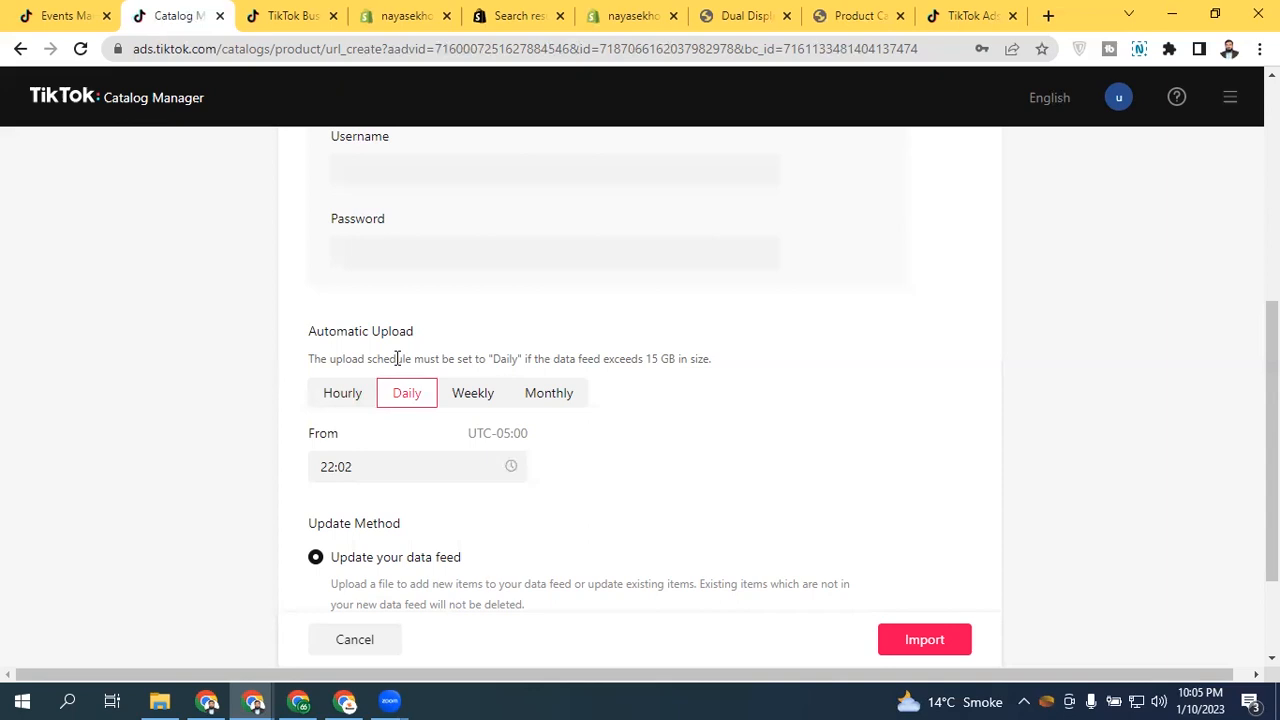
pyautogui.moveTo(645, 358); pyautogui.dragTo(725, 370)
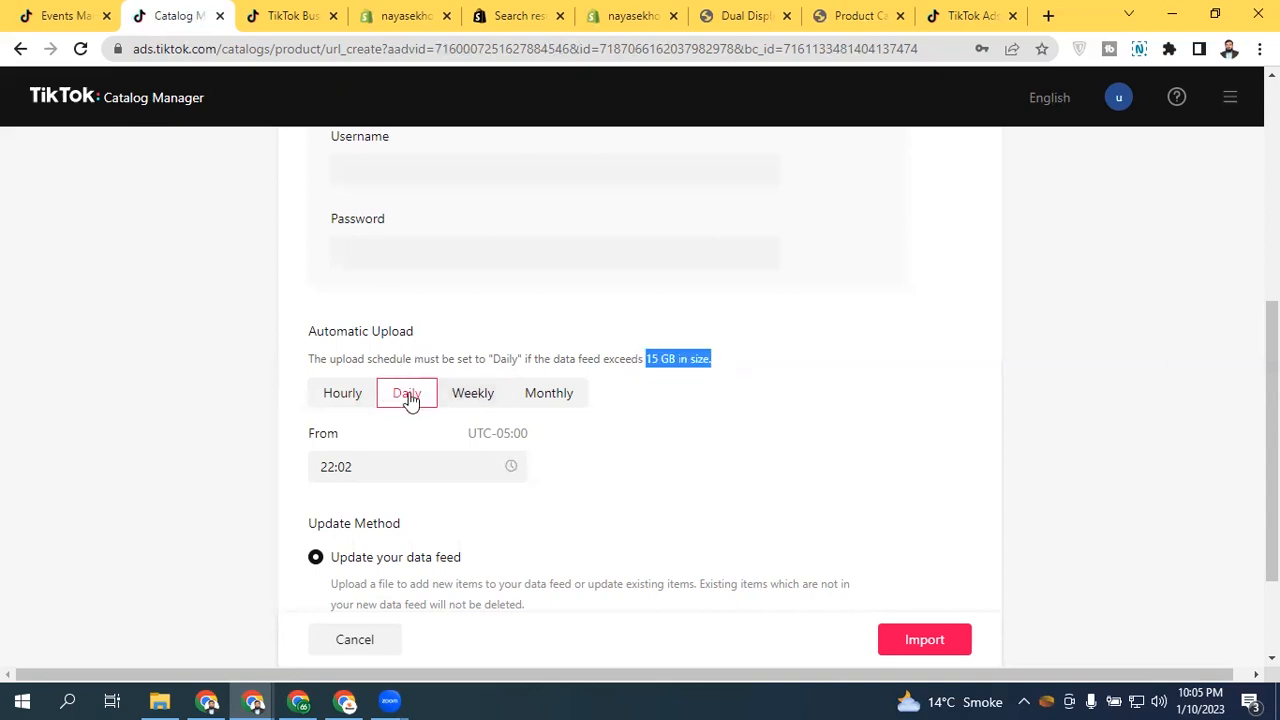
pyautogui.click(318, 406)
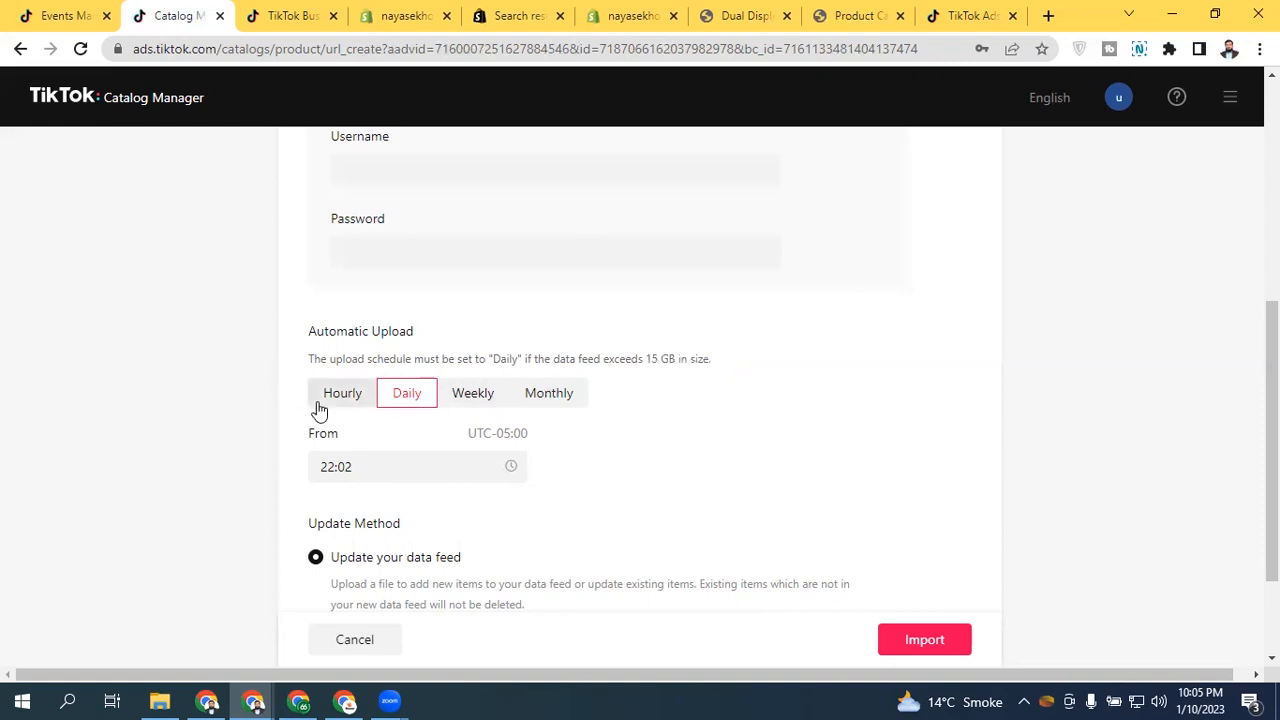
pyautogui.click(410, 404)
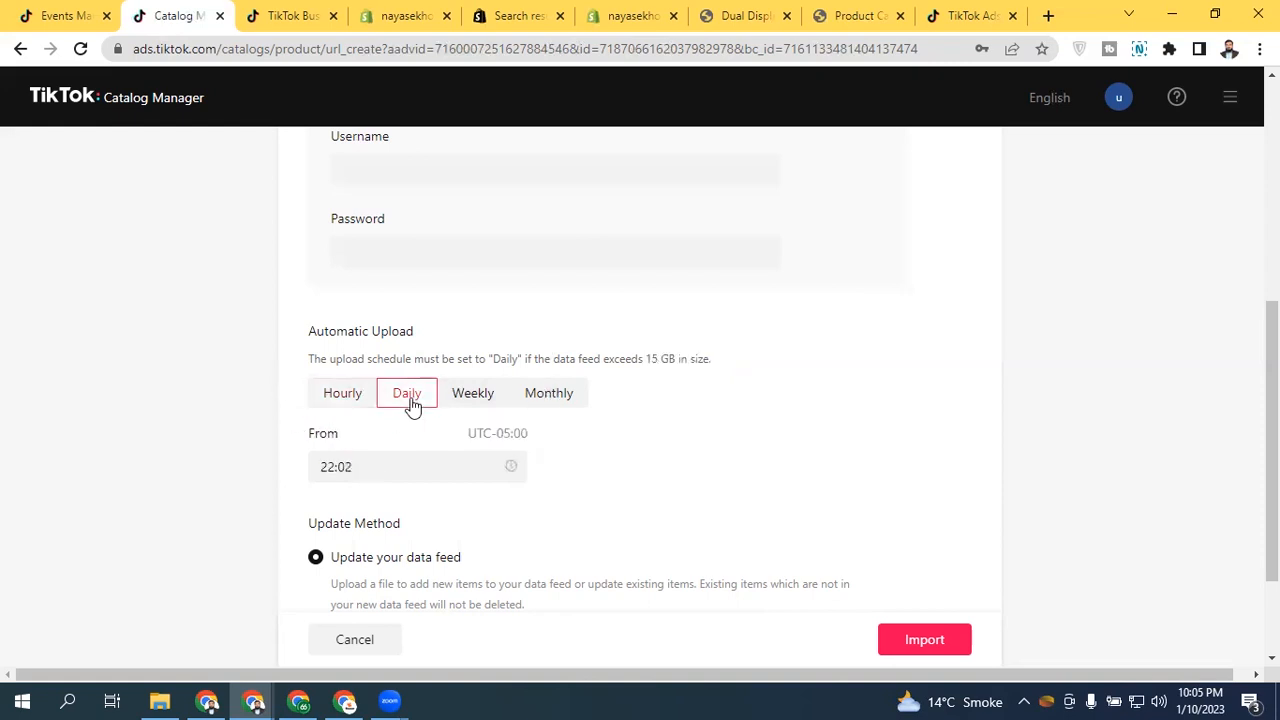
# - Review the data feed settings with the "Update your data feed" method and import the feed into the catalog
pyautogui.scroll(-2, 1150, 470)
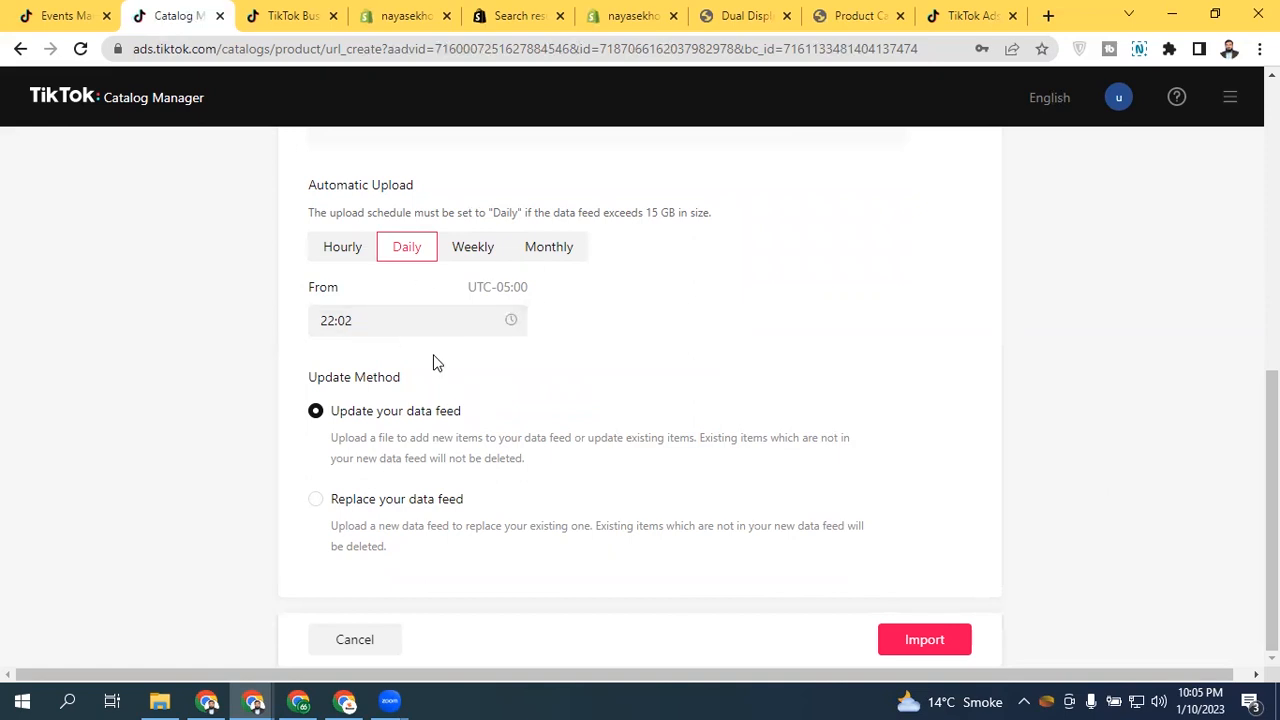
pyautogui.moveTo(1272, 430); pyautogui.dragTo(1272, 196)
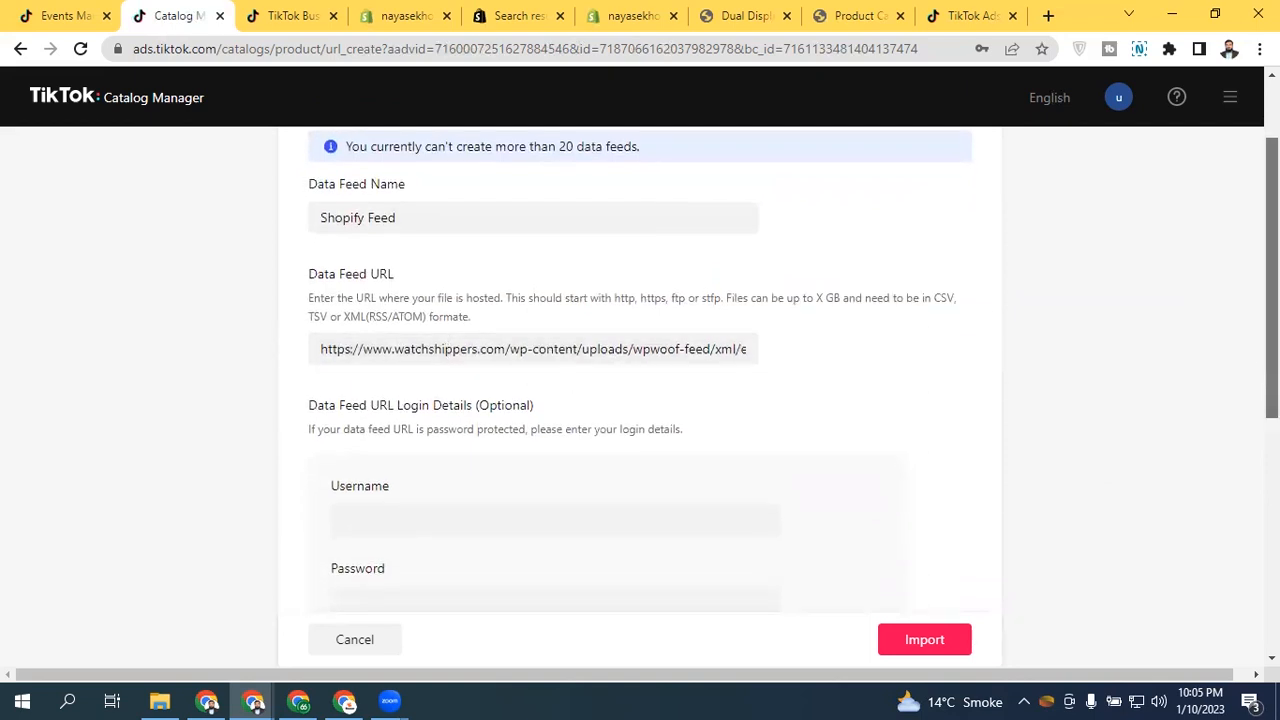
pyautogui.scroll(-1, 183, 351)
pyautogui.scroll(-2, 410, 215)
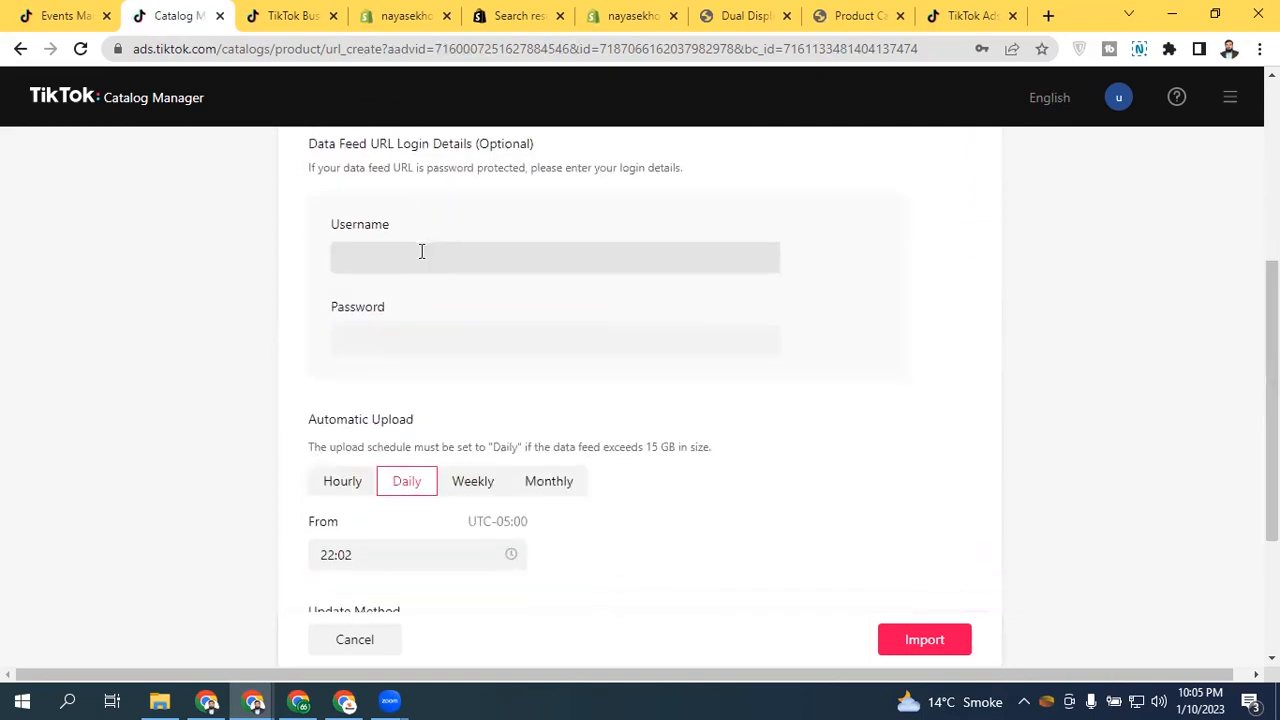
pyautogui.scroll(-2, 843, 463)
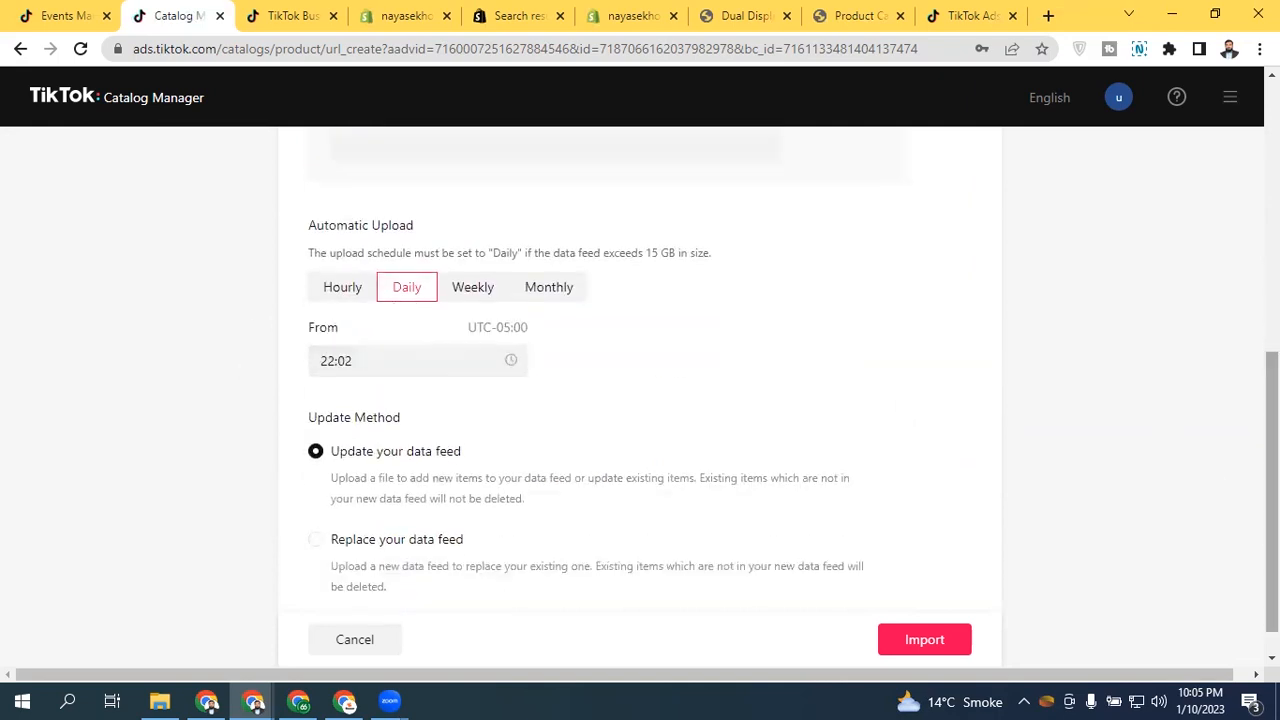
pyautogui.scroll(-1, 397, 451)
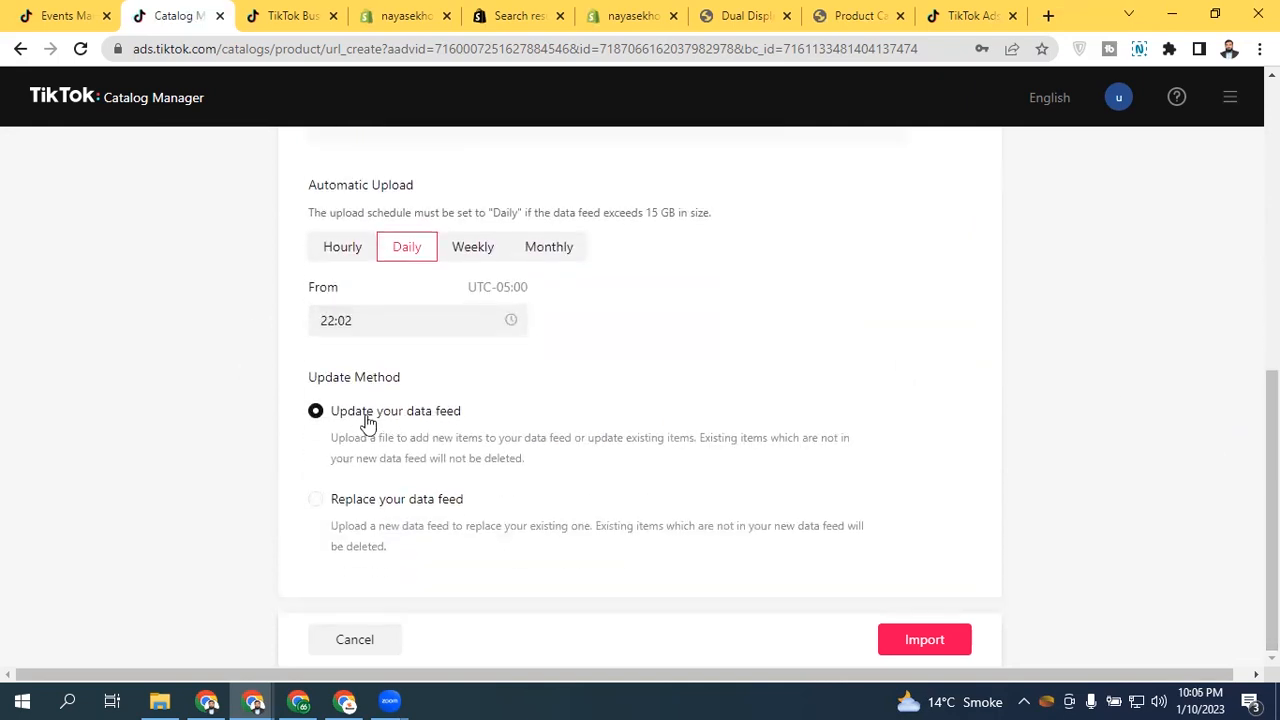
pyautogui.click(935, 645)
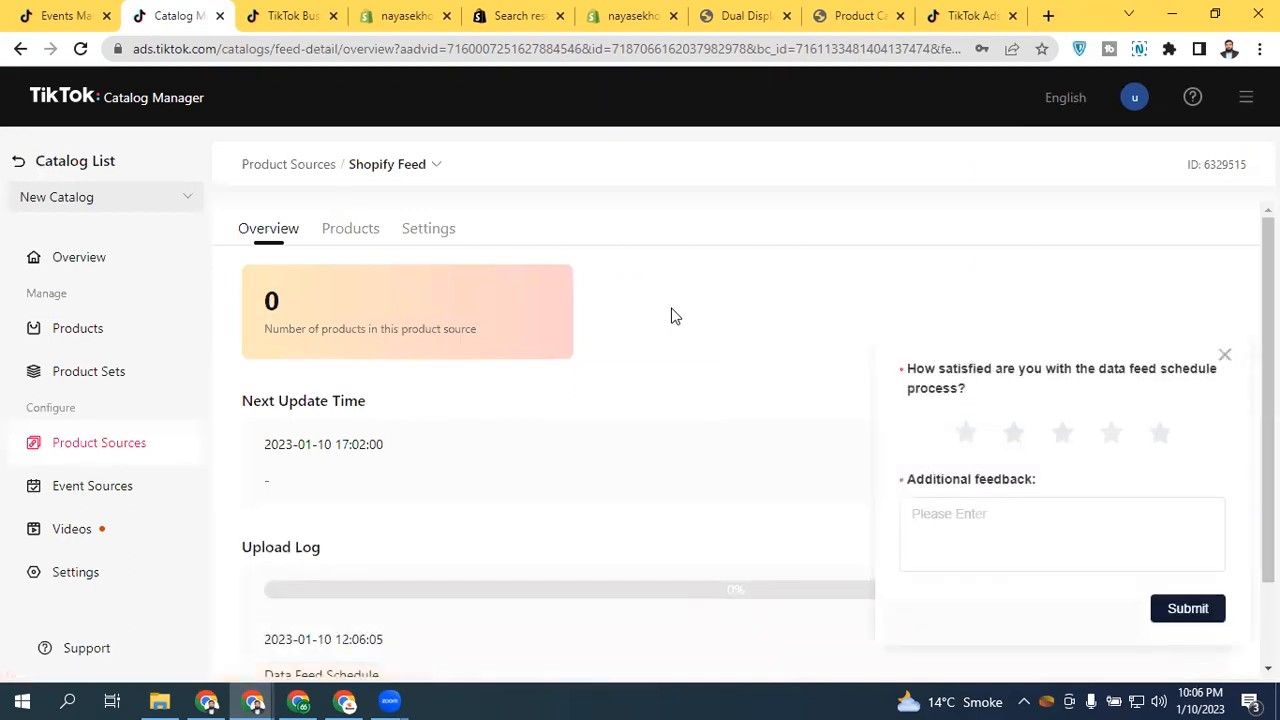
# - Dismiss the satisfaction survey and examine the Shopify Feed's next update time and upload log
pyautogui.click(1227, 357)
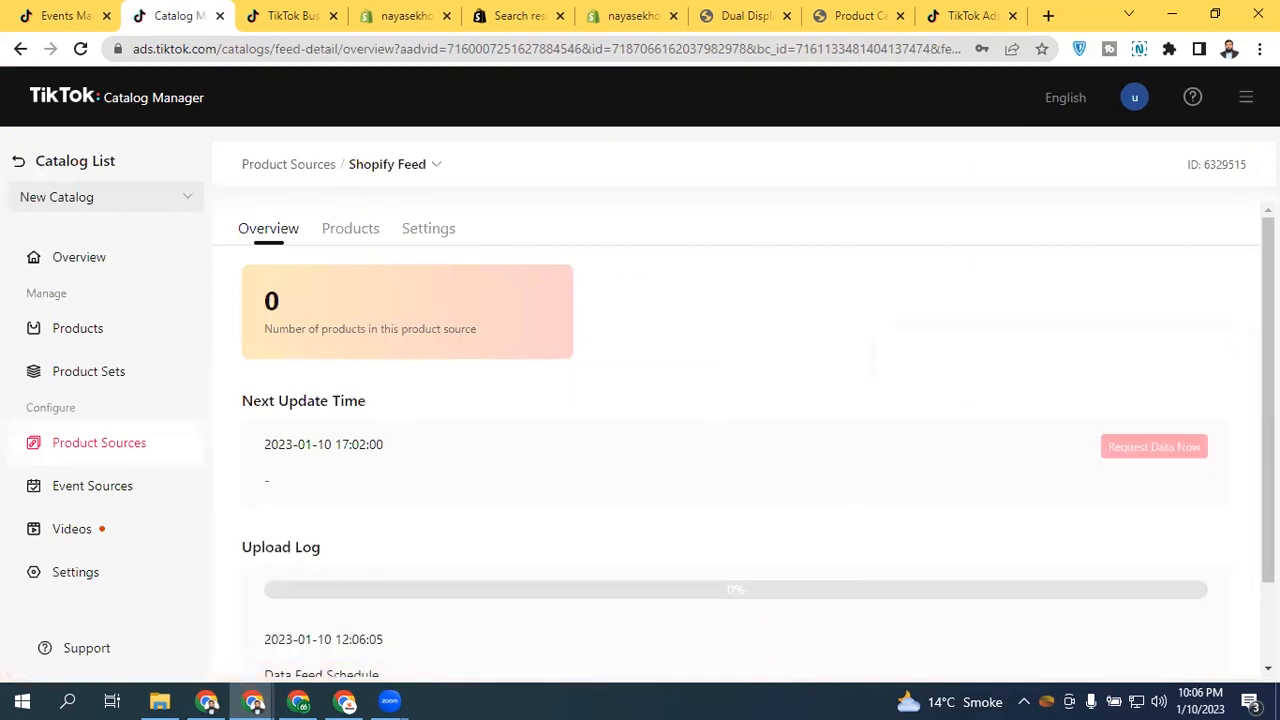
pyautogui.moveTo(1226, 360); pyautogui.dragTo(1143, 470)
pyautogui.click(673, 431)
pyautogui.scroll(-2, 1268, 515)
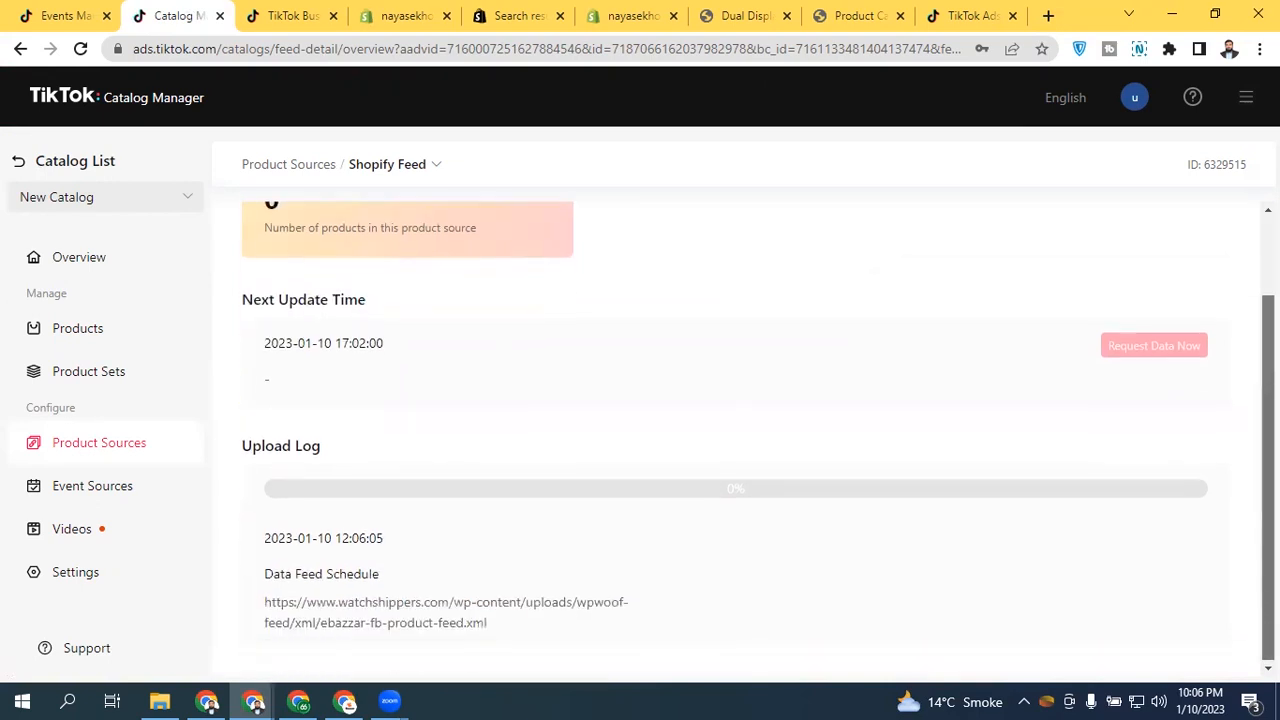
# - Recheck the Shopify Feed's upload progress and open the catalog's product list
pyautogui.scroll(2, 1268, 515)
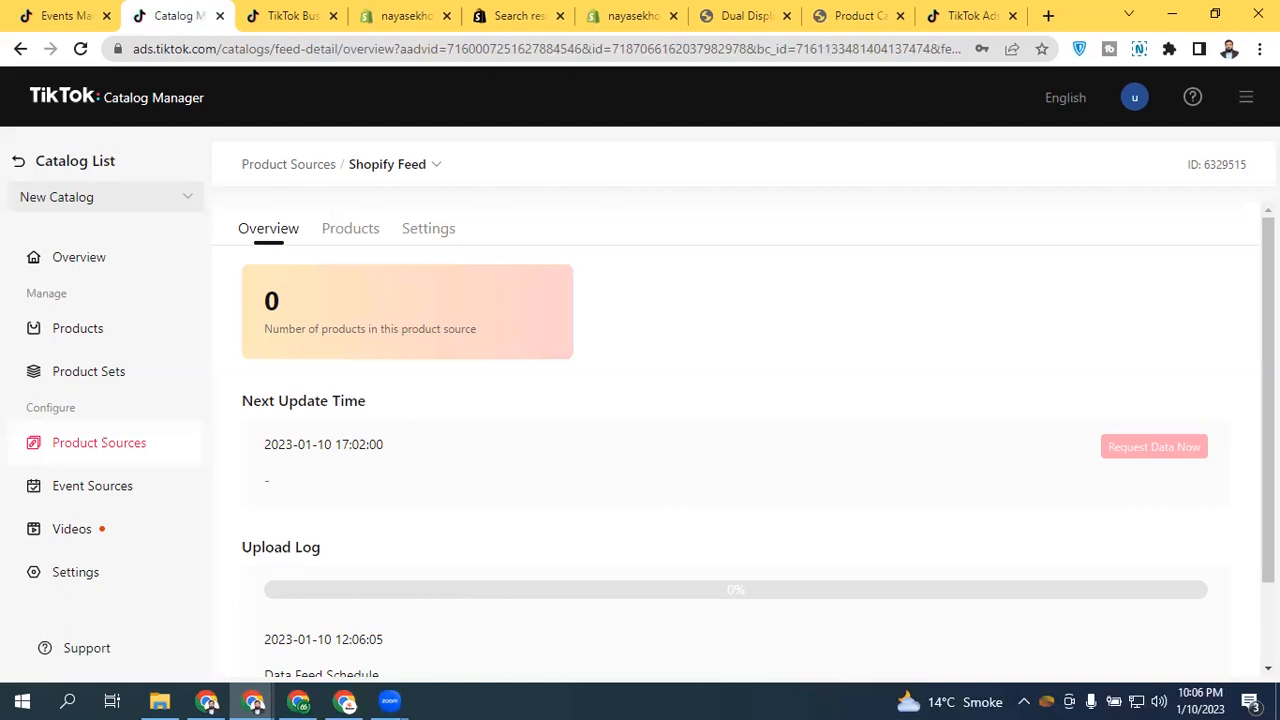
pyautogui.scroll(-1, 735, 420)
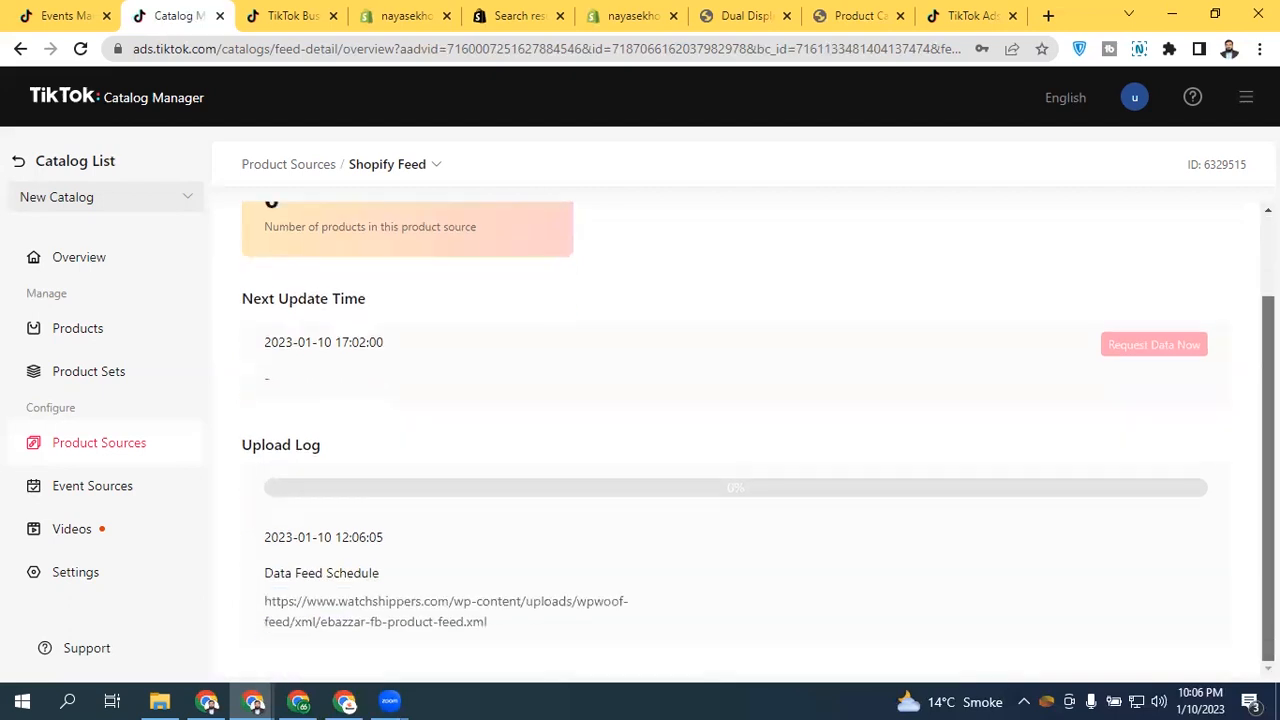
pyautogui.scroll(1, 735, 420)
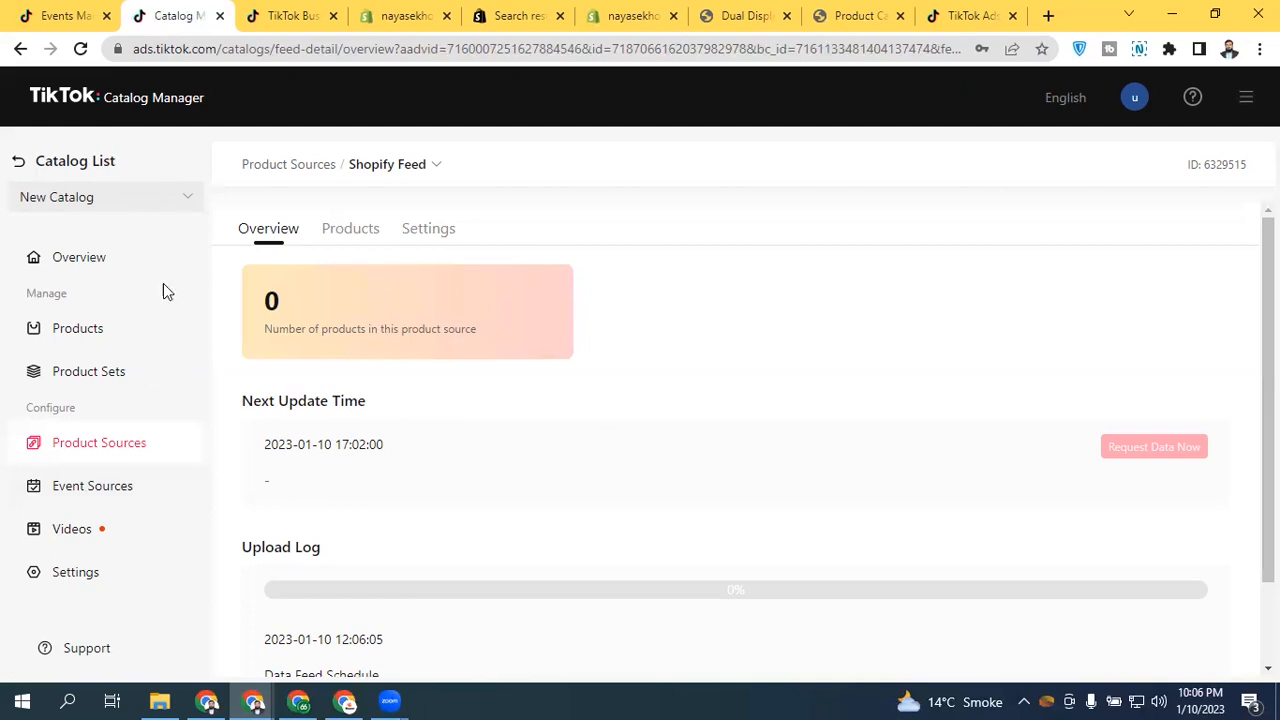
pyautogui.click(99, 337)
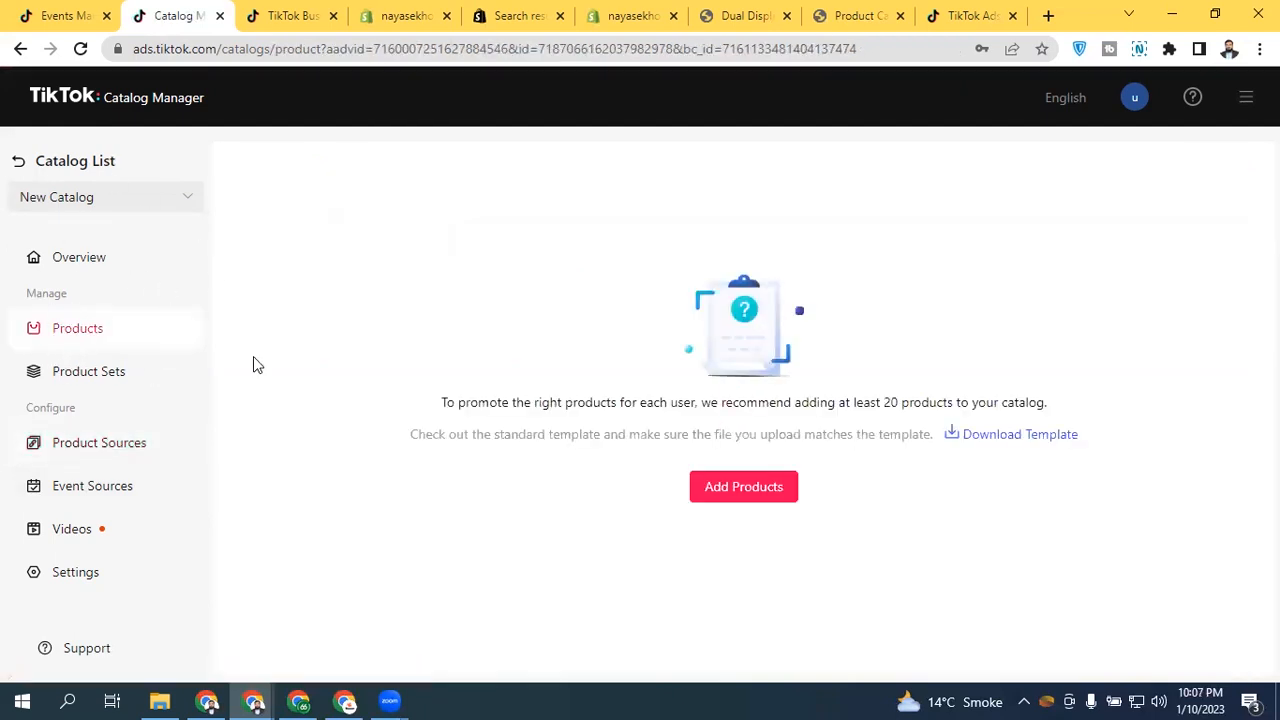
# - Check New Catalog's product sets and product sources, and open its event sources
pyautogui.click(106, 380)
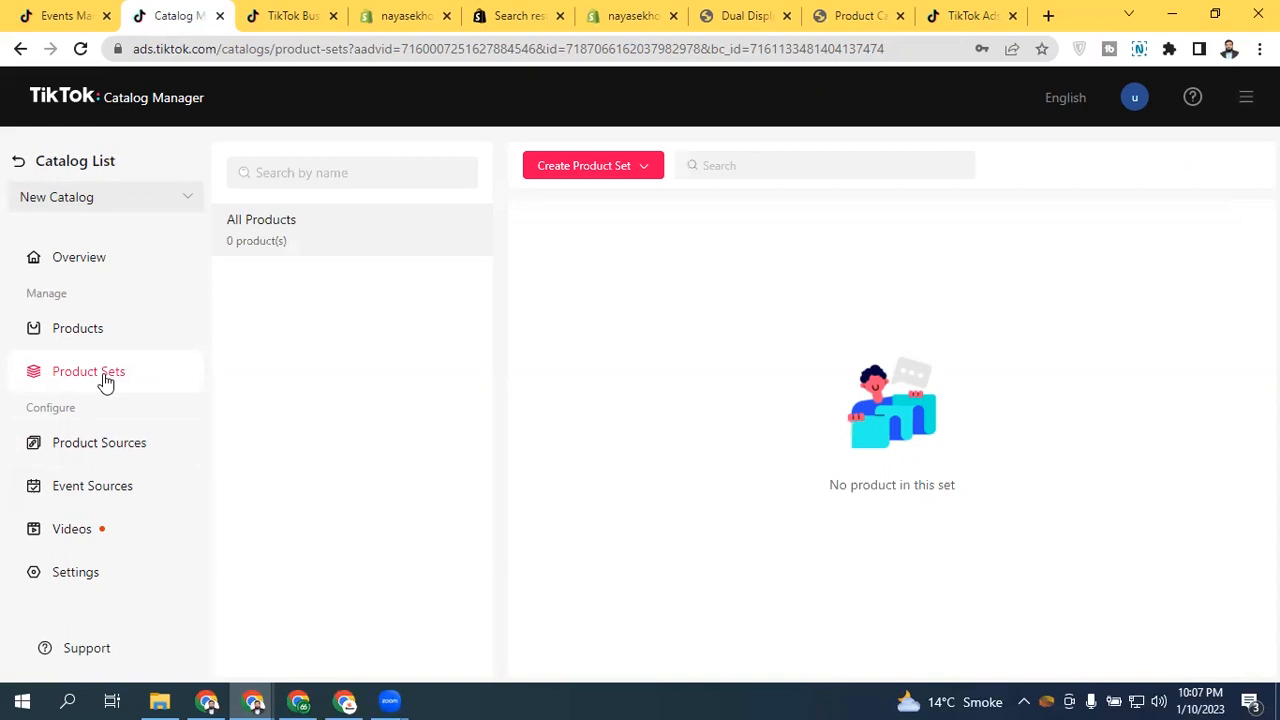
pyautogui.click(112, 446)
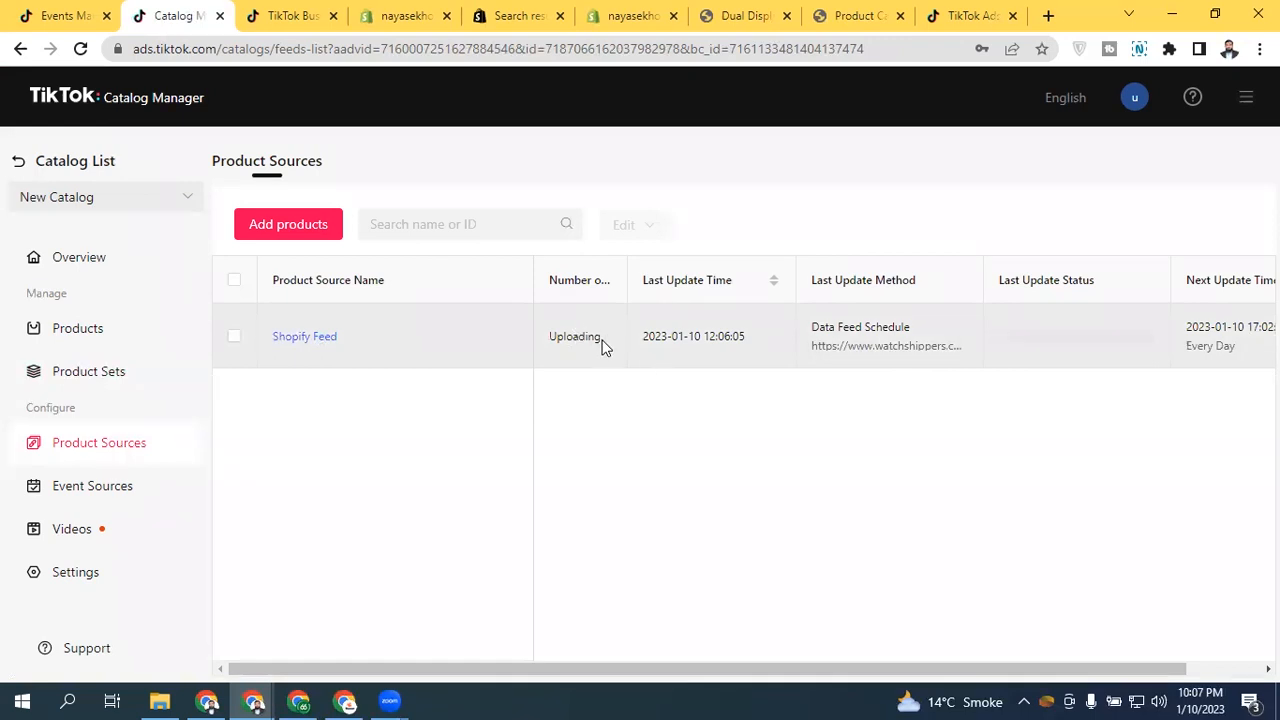
pyautogui.click(100, 487)
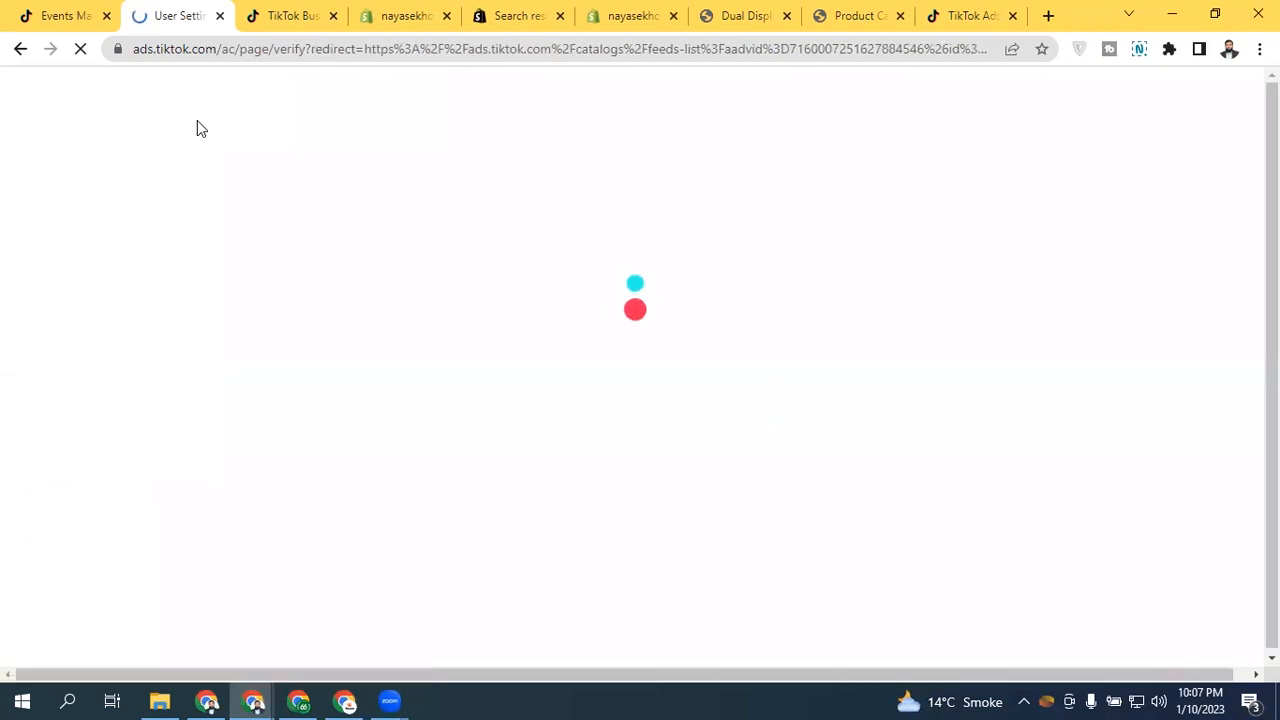
pyautogui.click(21, 51)
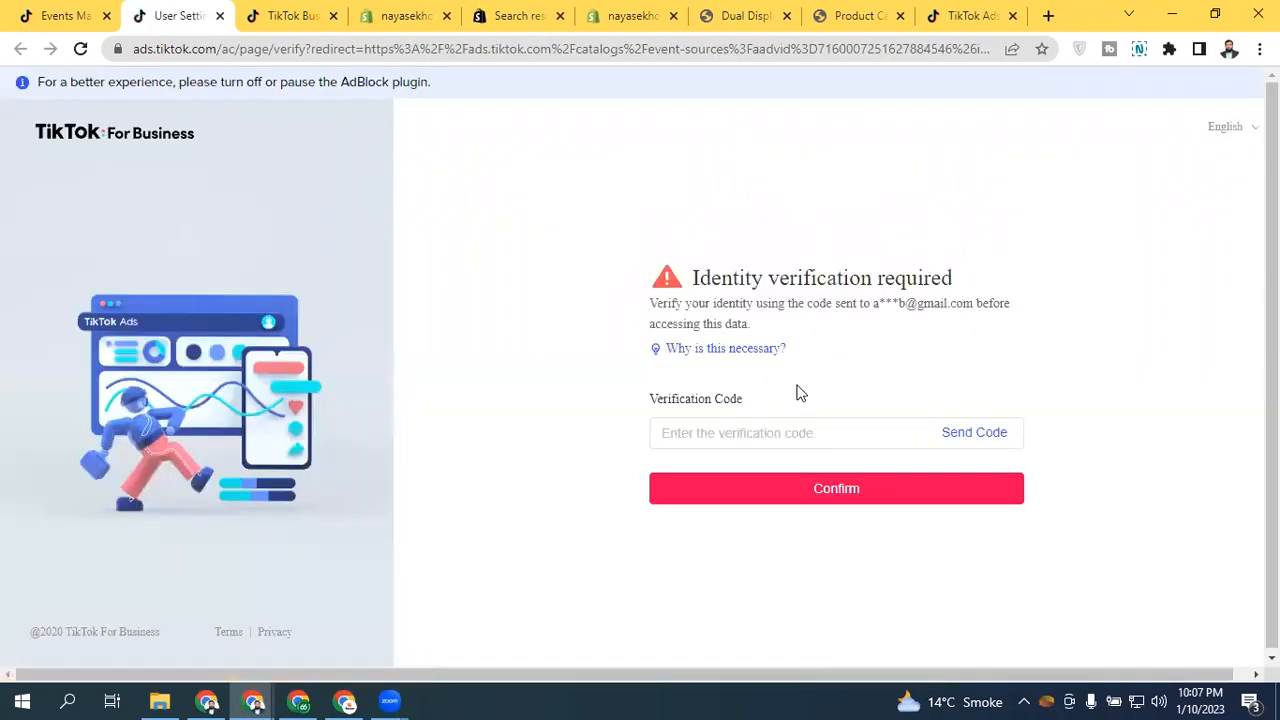
# - Request an identity verification code, enter it in the verification code field, and return to the catalog's event sources
pyautogui.click(985, 436)
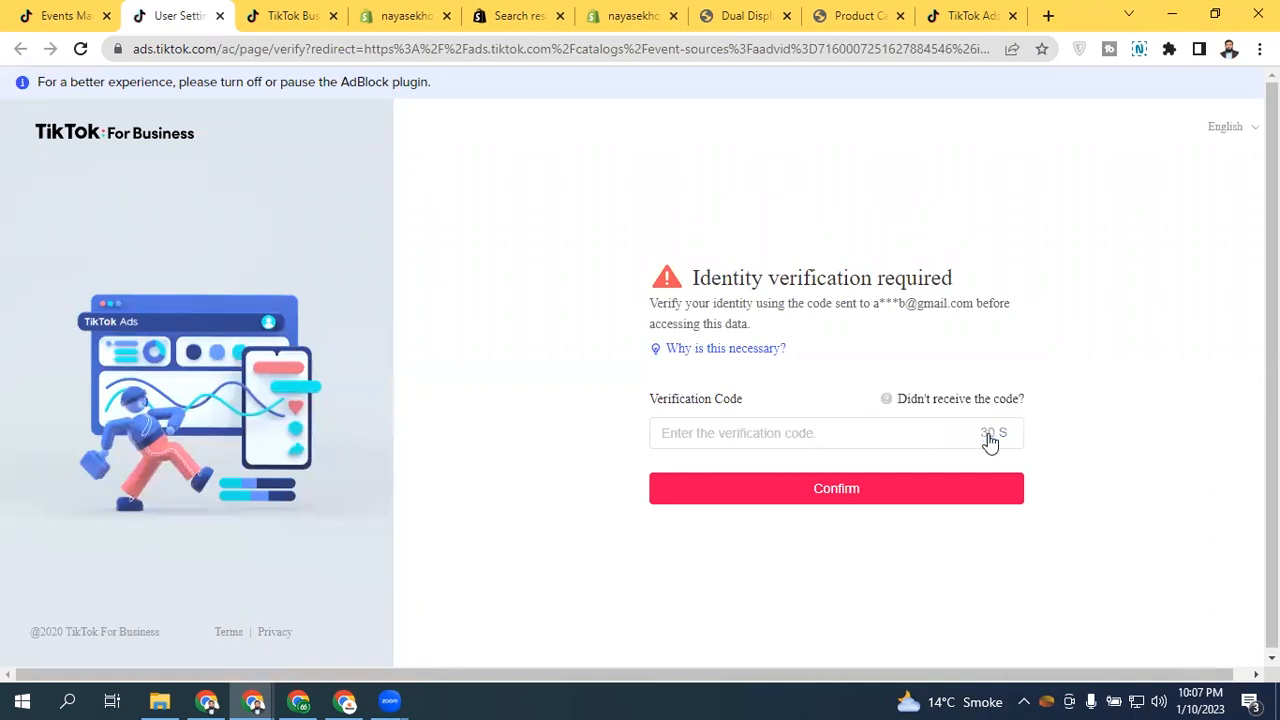
pyautogui.click(1003, 439)
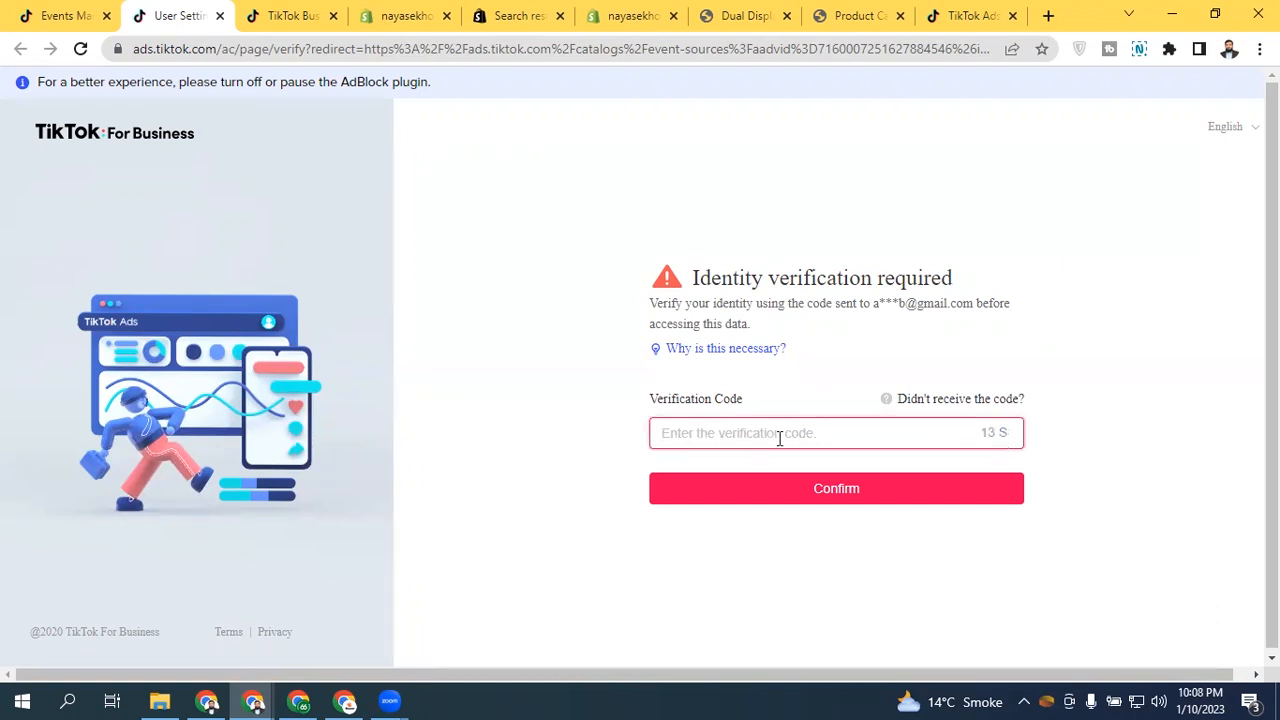
pyautogui.click(813, 495)
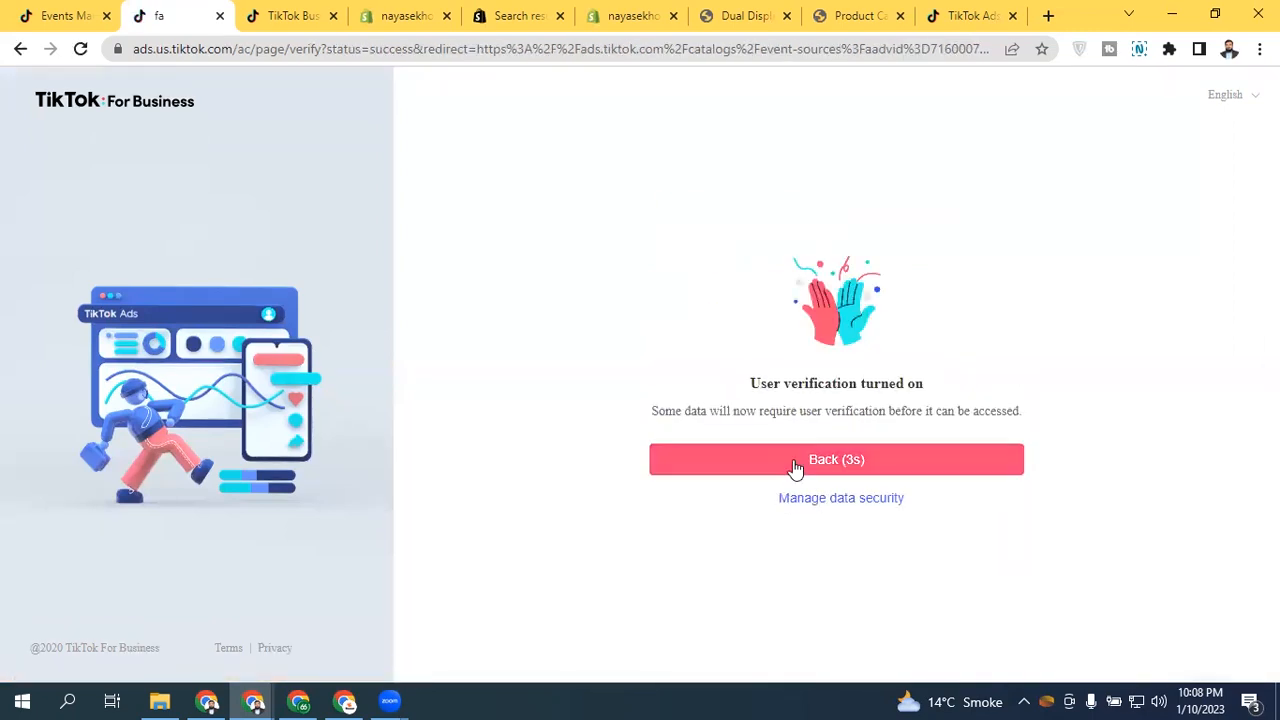
pyautogui.click(794, 466)
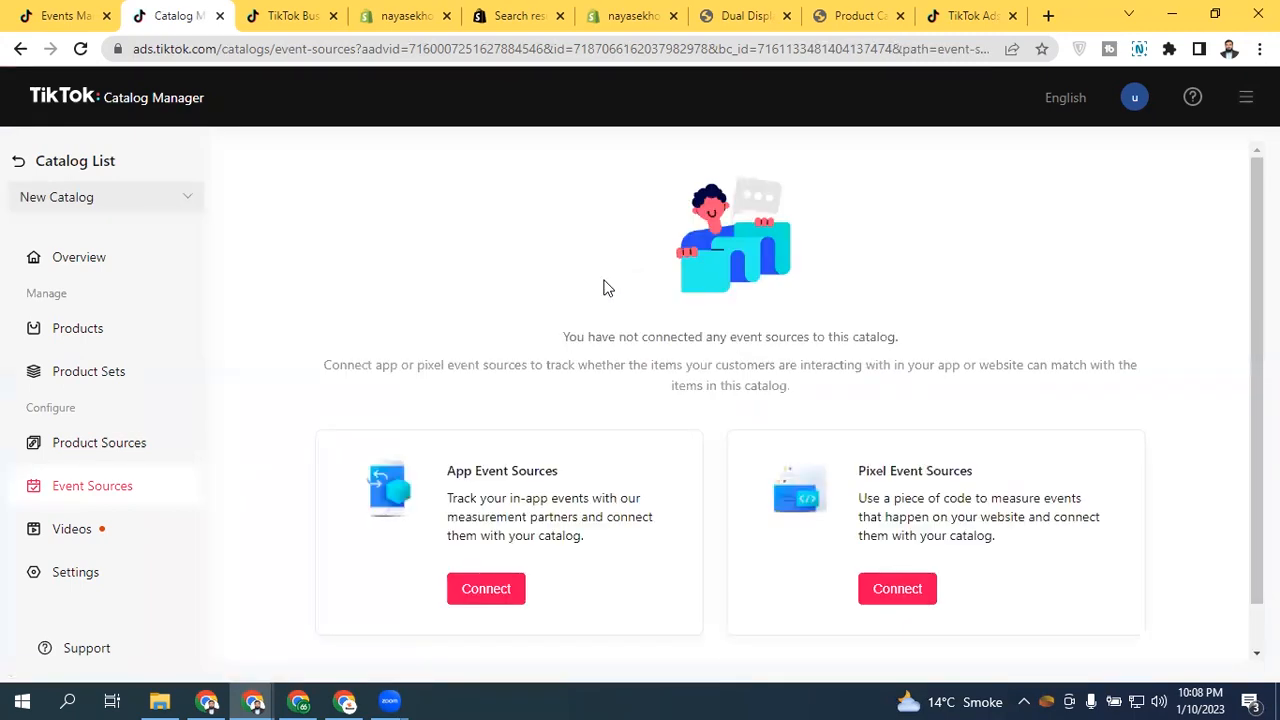
# - Check the reason for the other catalog's frozen status in the catalog list, and review New Catalog's overview
pyautogui.click(22, 163)
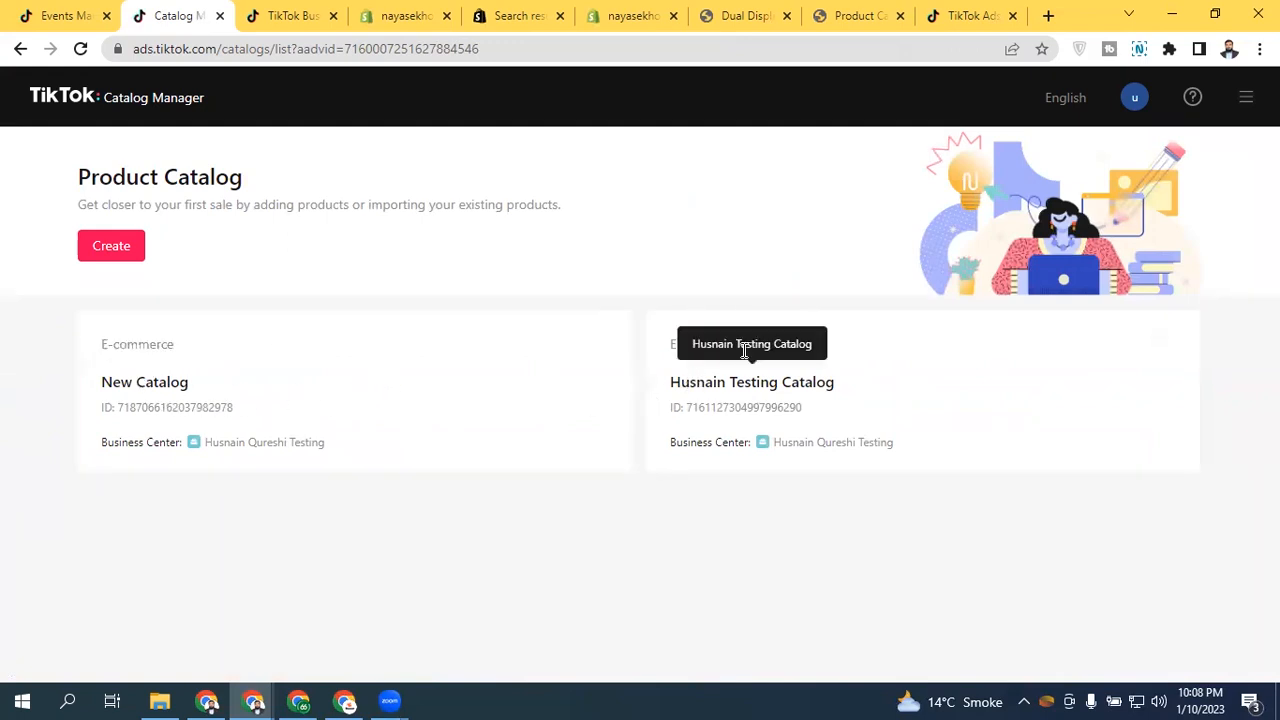
pyautogui.moveTo(803, 350)
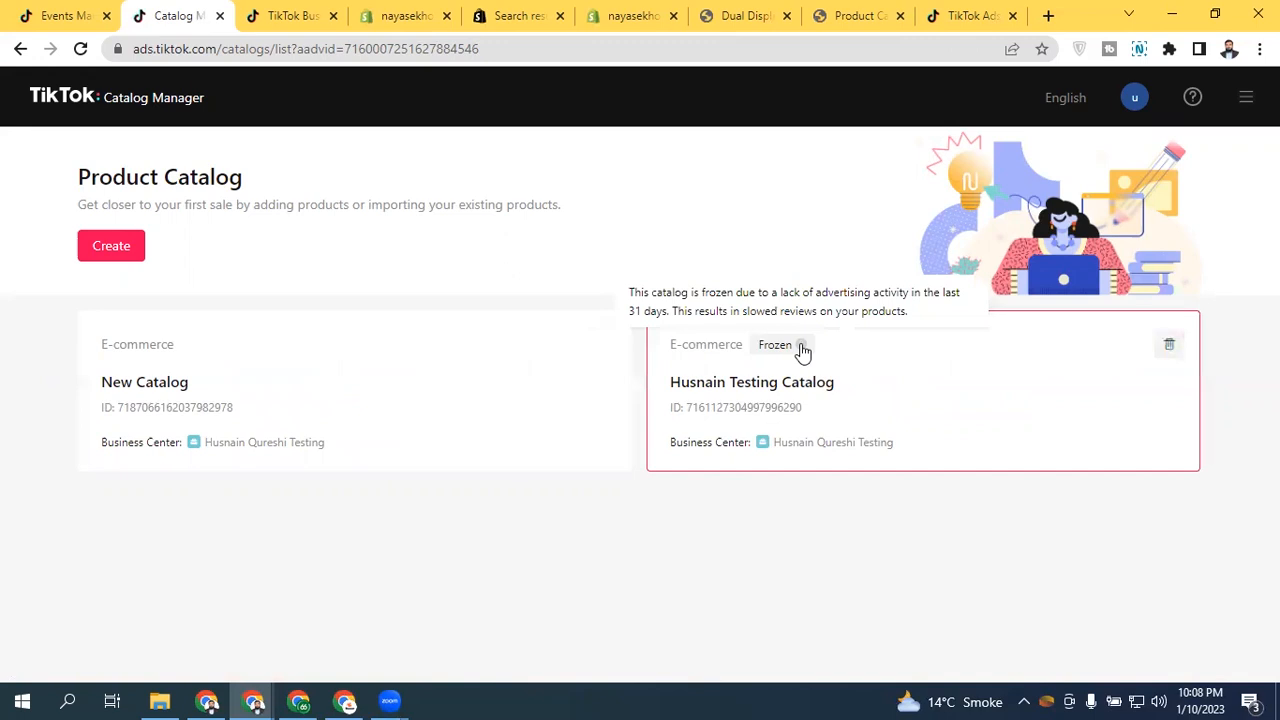
pyautogui.click(246, 383)
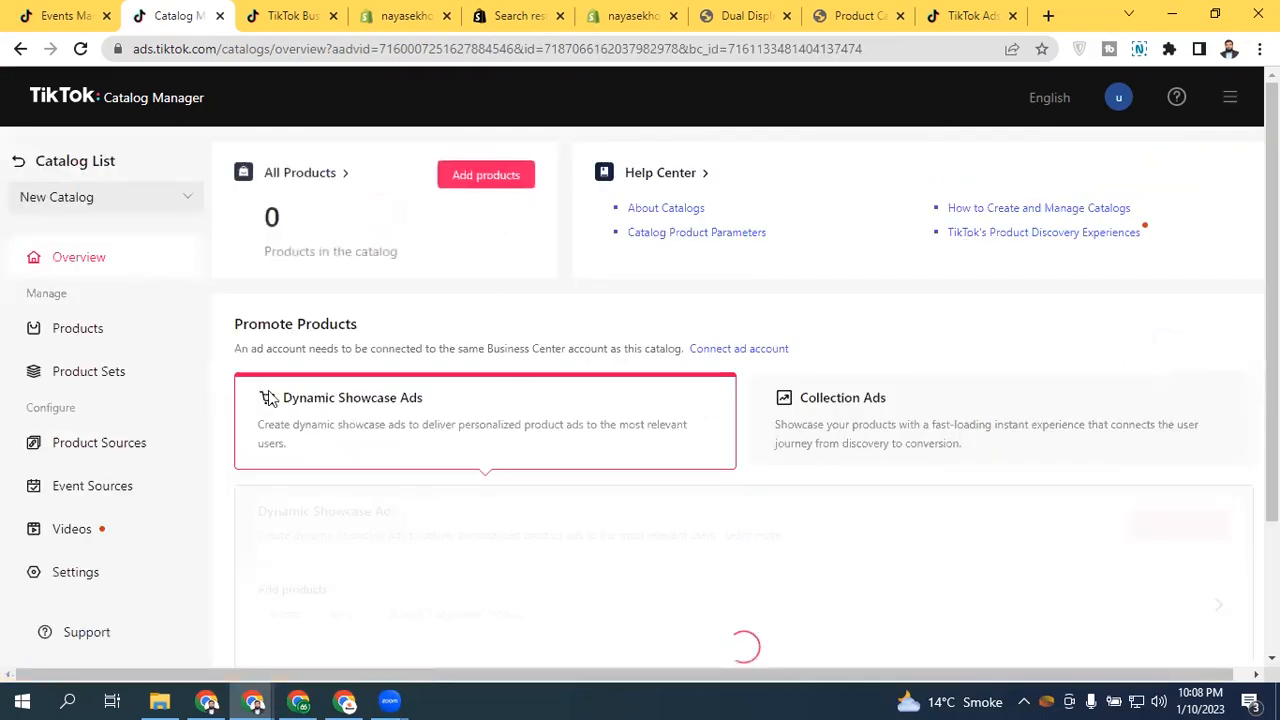
pyautogui.scroll(-2, 300, 370)
pyautogui.scroll(2, 260, 430)
# - Open the Shopify Feed product source and examine the error details in its upload log, starting with the brand field
pyautogui.click(109, 443)
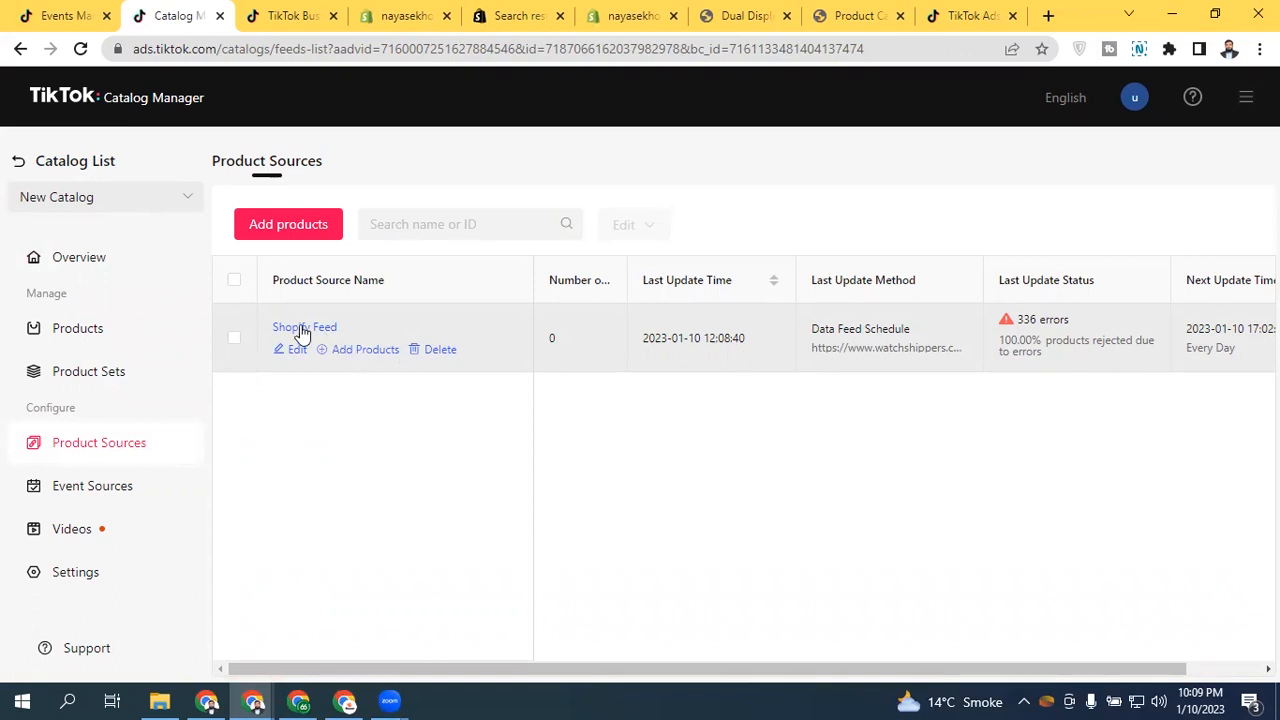
pyautogui.click(303, 328)
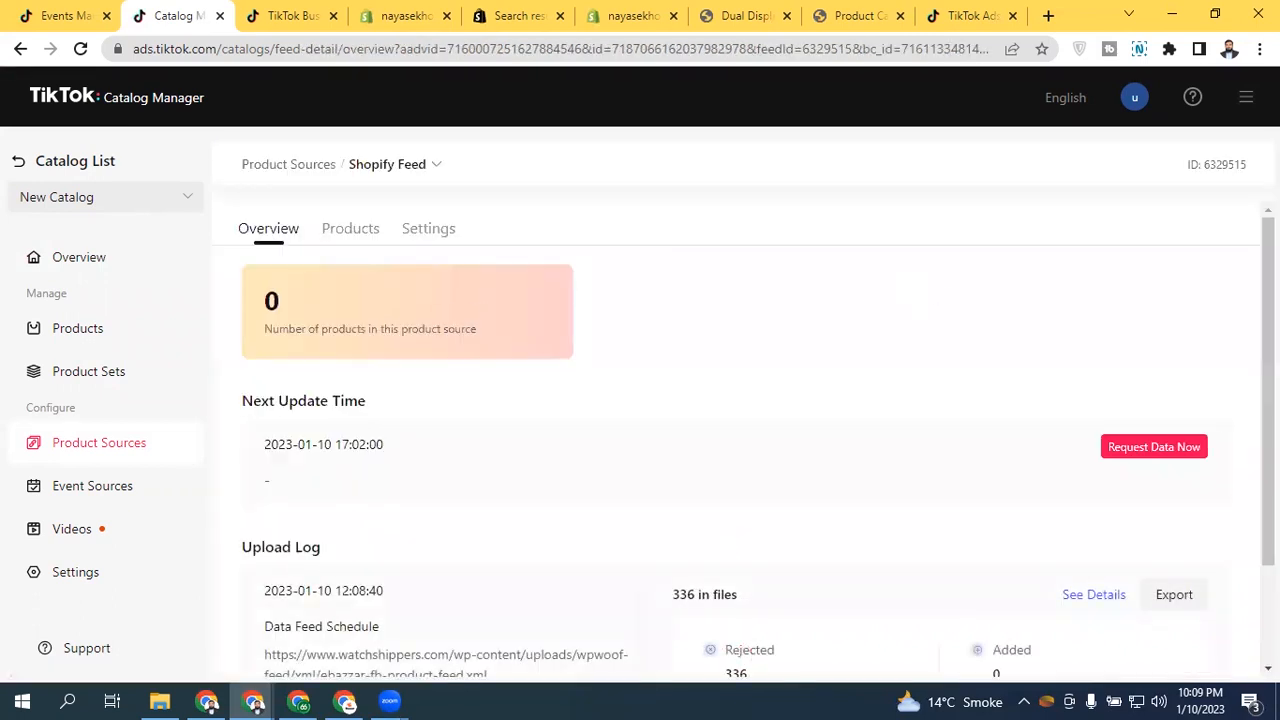
pyautogui.scroll(-2, 1205, 328)
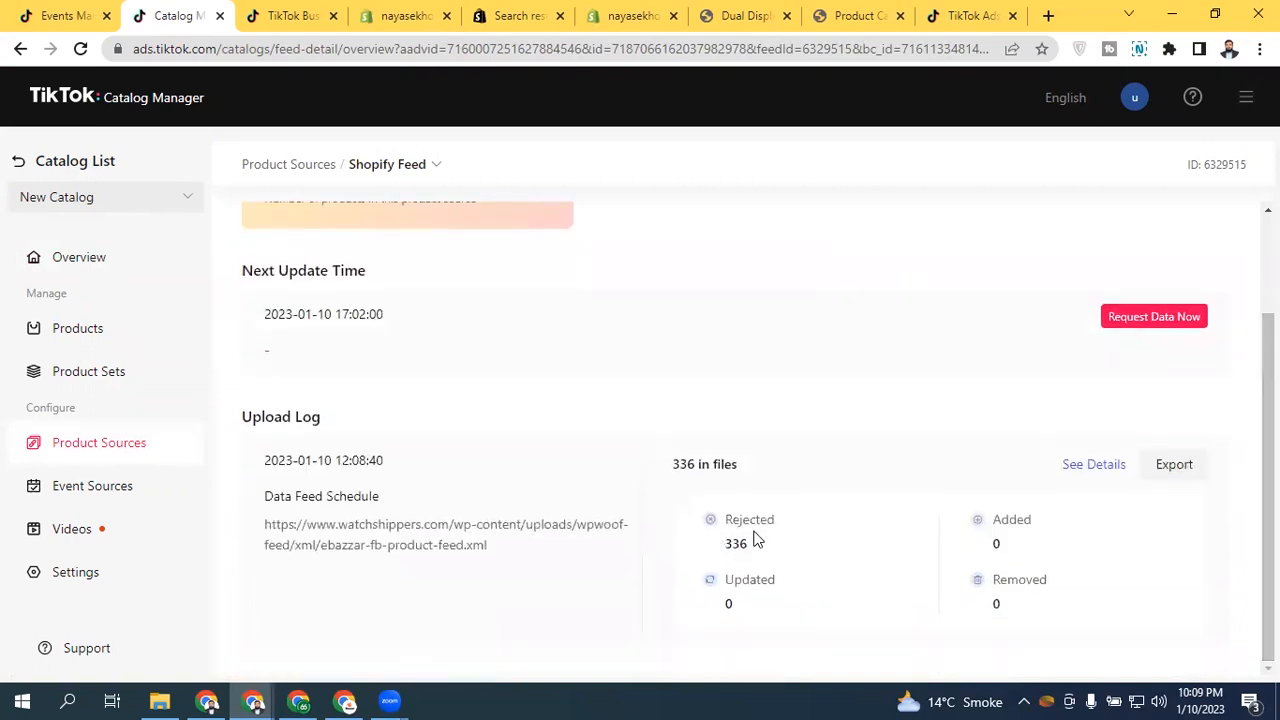
pyautogui.click(1078, 465)
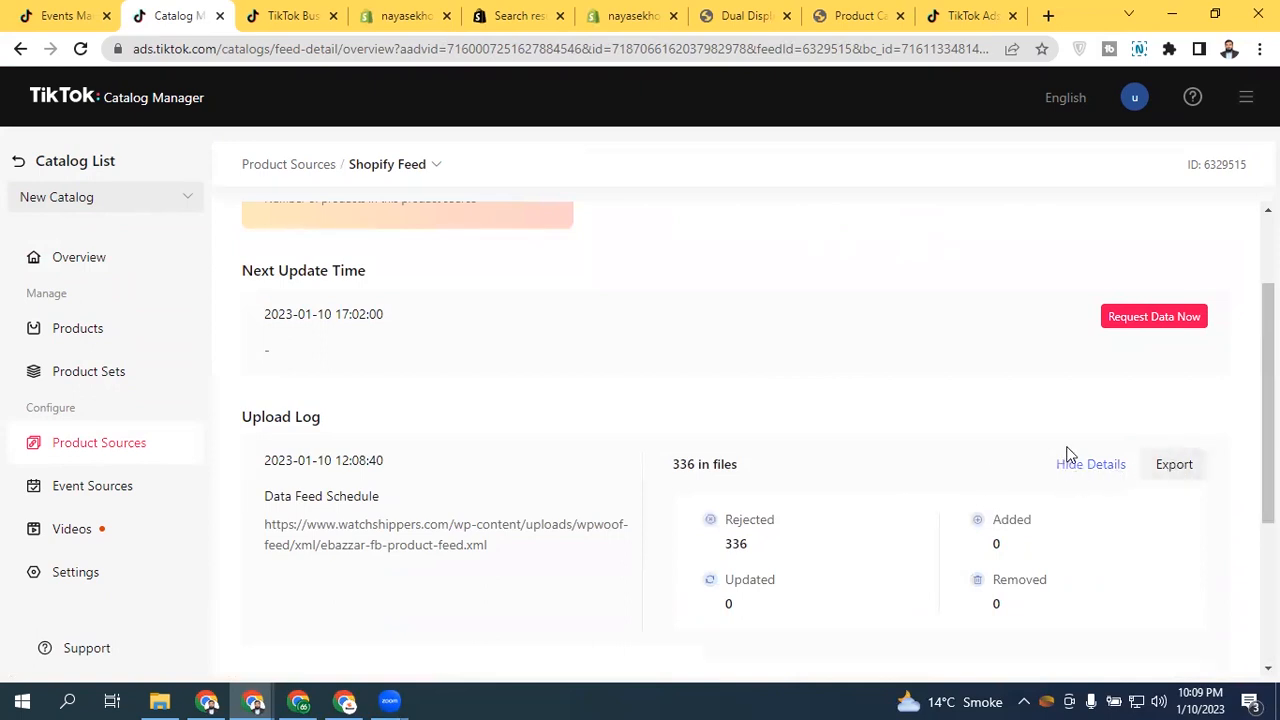
pyautogui.moveTo(1268, 462); pyautogui.dragTo(1268, 603)
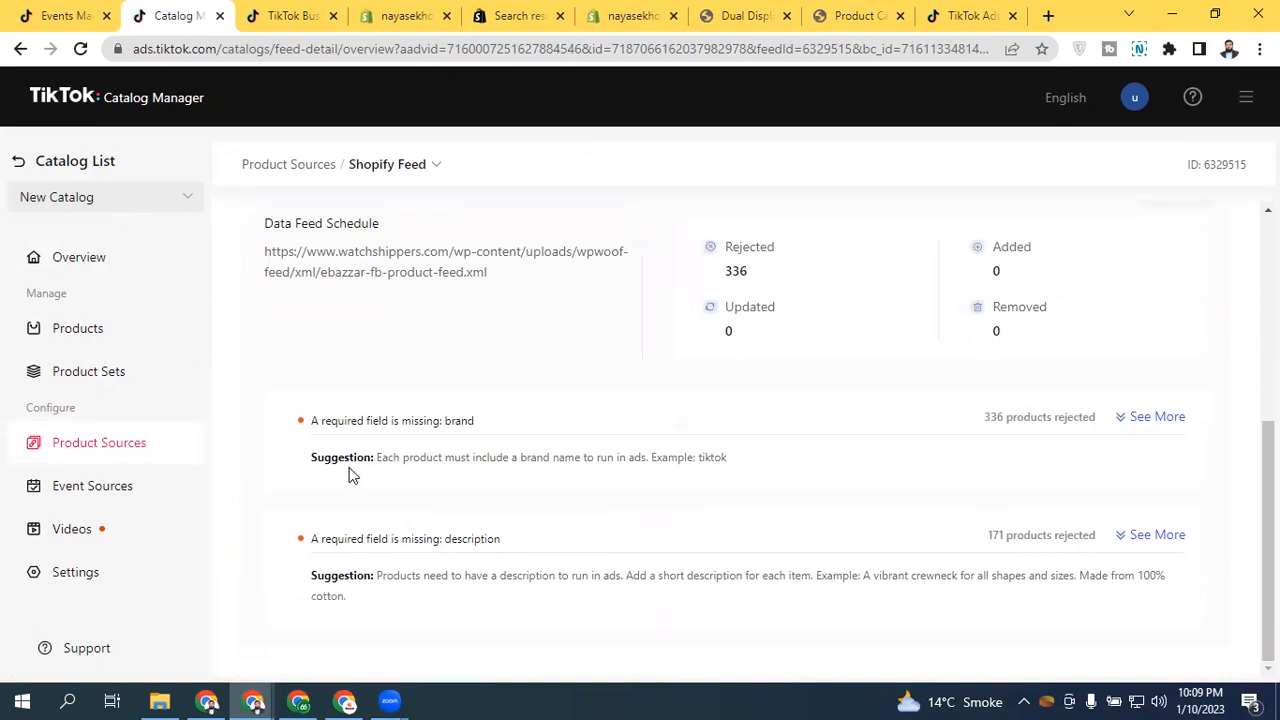
pyautogui.moveTo(347, 425); pyautogui.dragTo(550, 426)
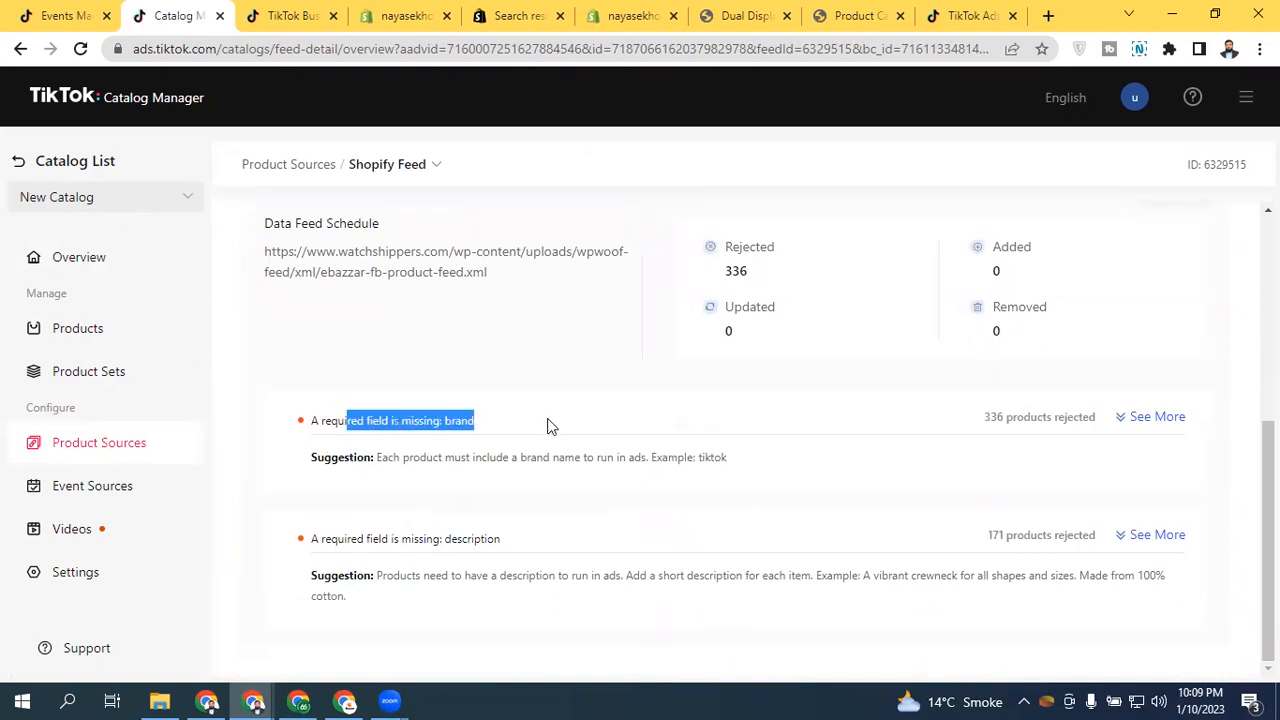
pyautogui.click(548, 425)
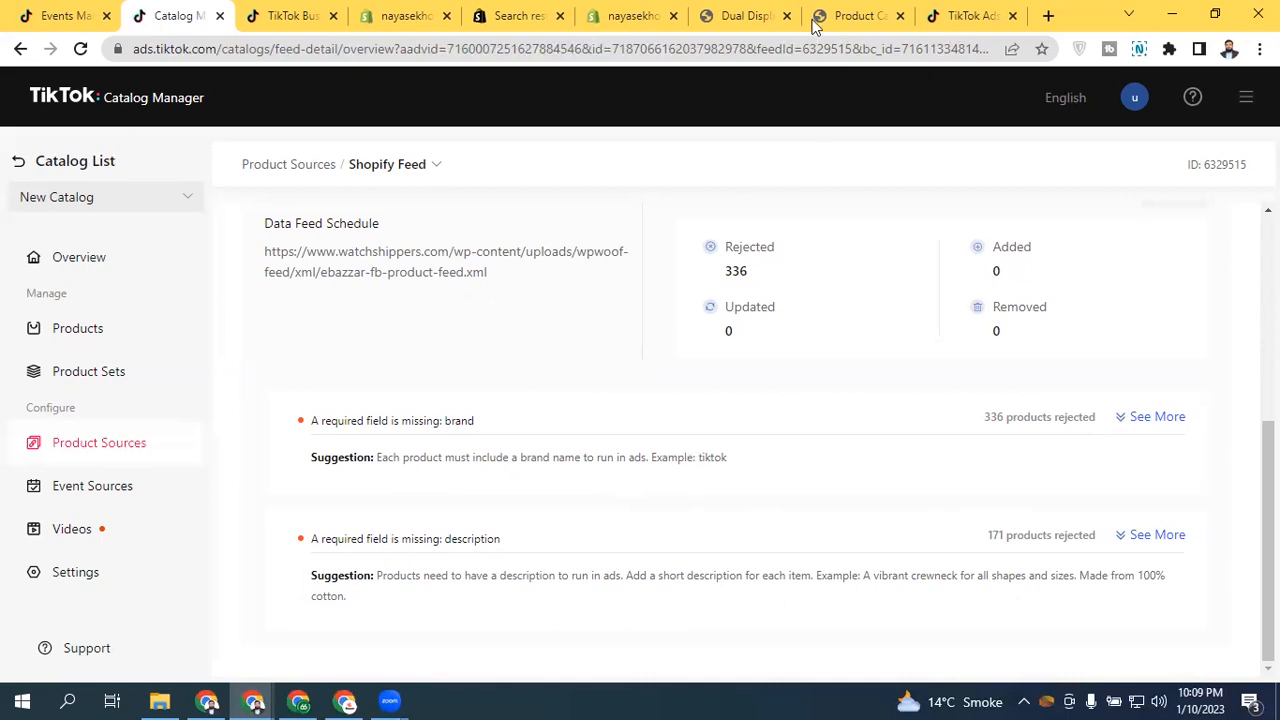
# - Copy the feed URL of the Facebook Testing Feed in WordPress and return to TikTok Catalog Manager
pyautogui.click(855, 15)
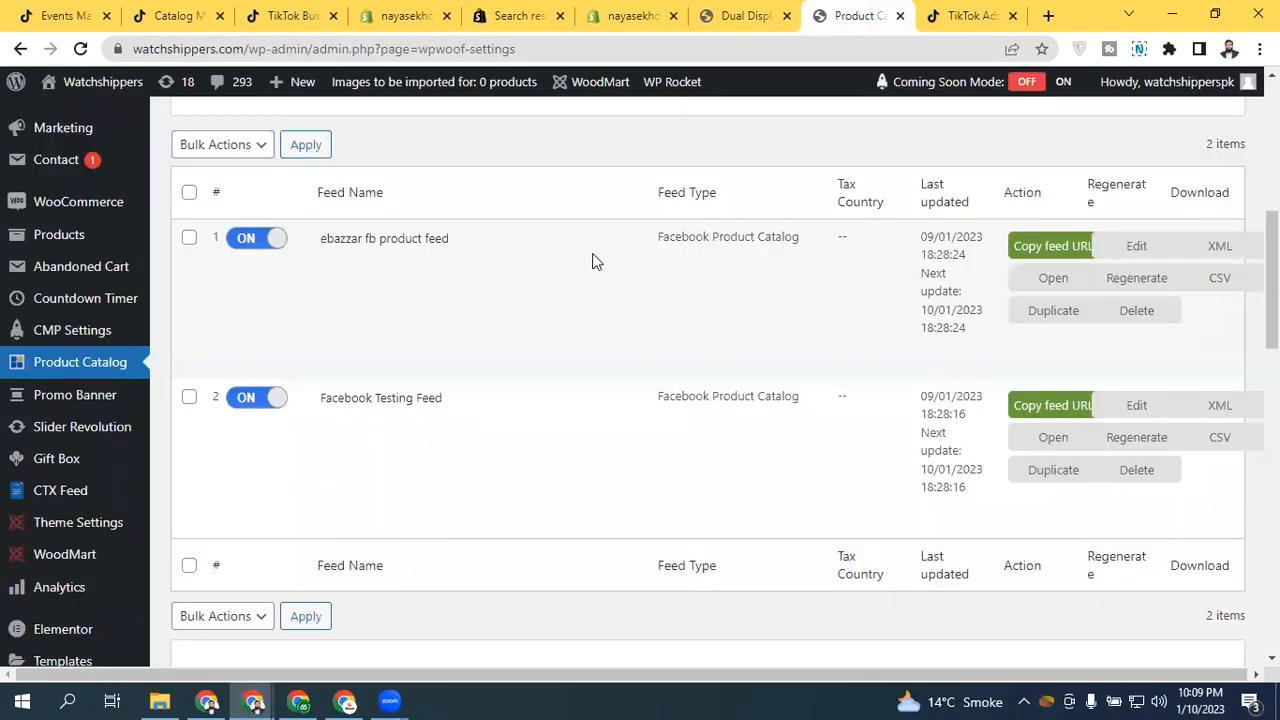
pyautogui.click(1050, 408)
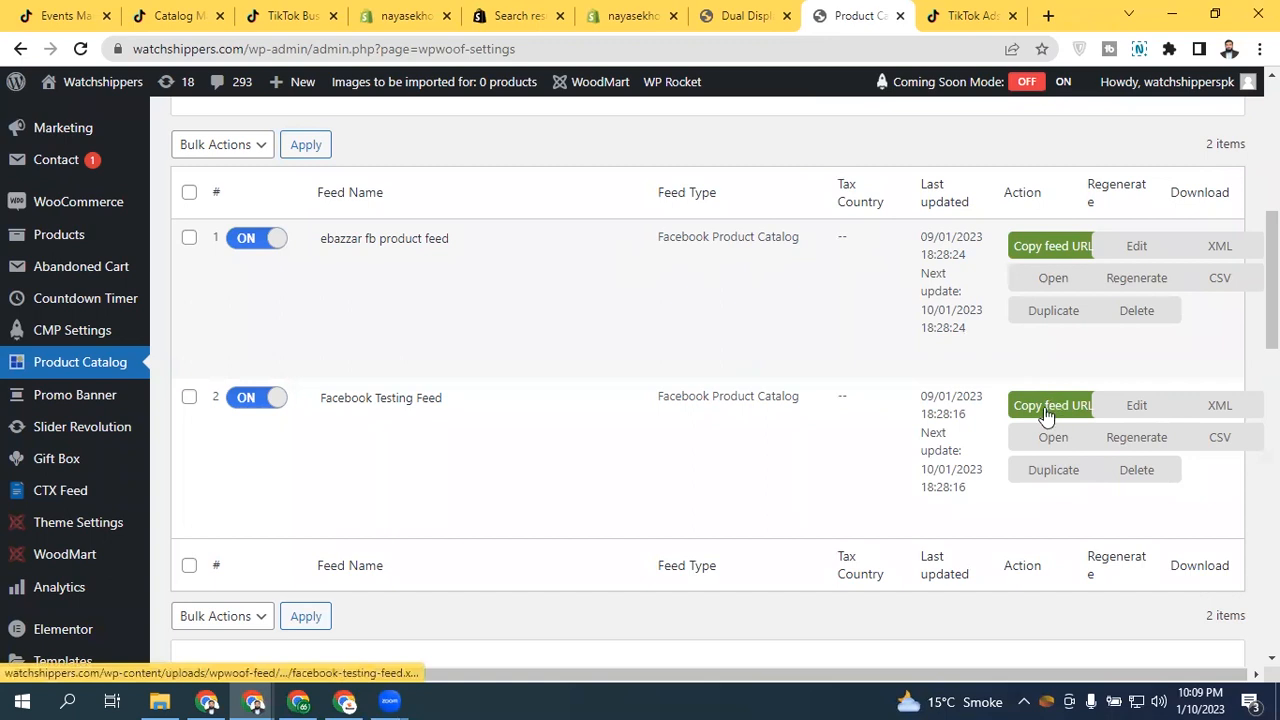
pyautogui.click(55, 15)
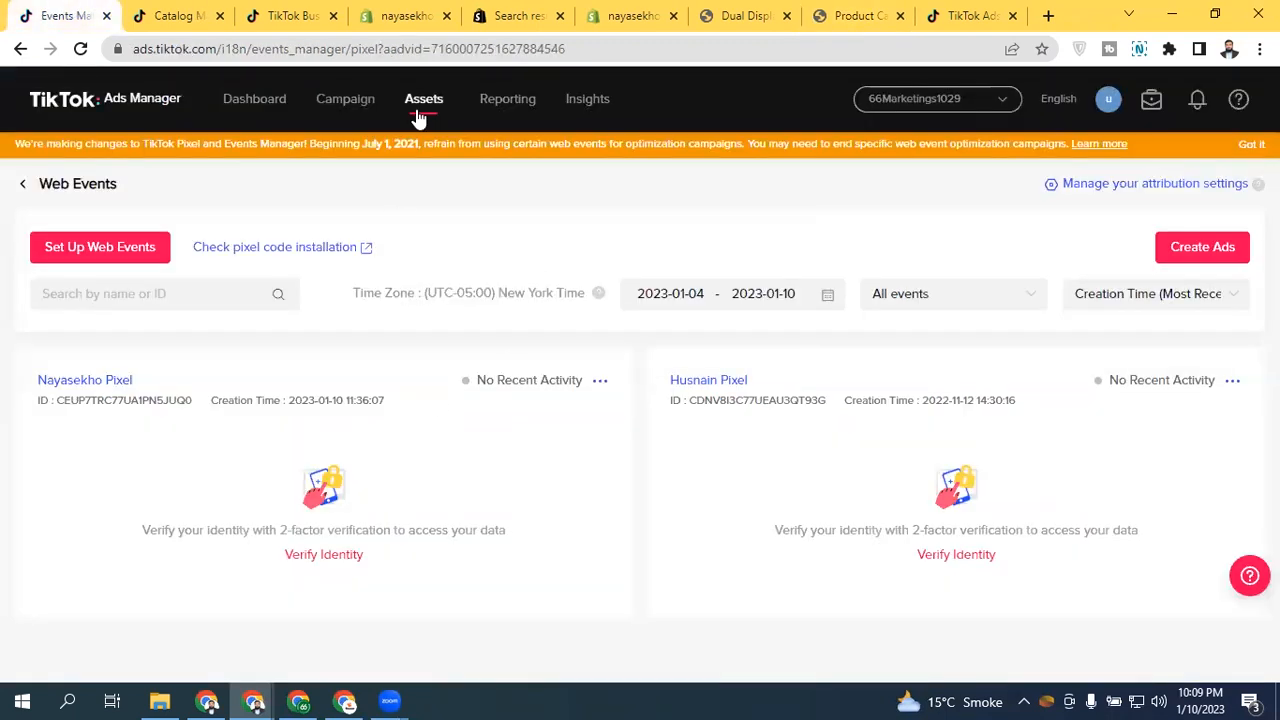
pyautogui.click(175, 15)
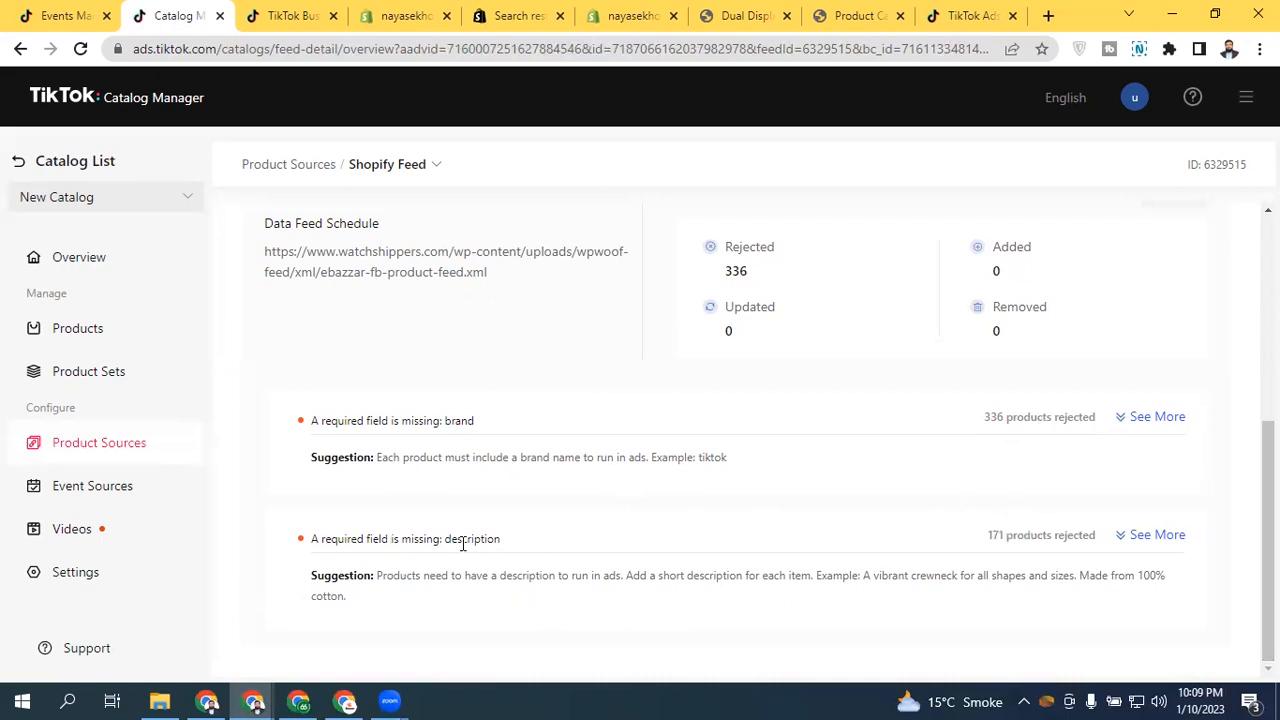
# - Read the upload log's missing brand and missing description errors along with their suggestions
pyautogui.moveTo(445, 538); pyautogui.dragTo(571, 543)
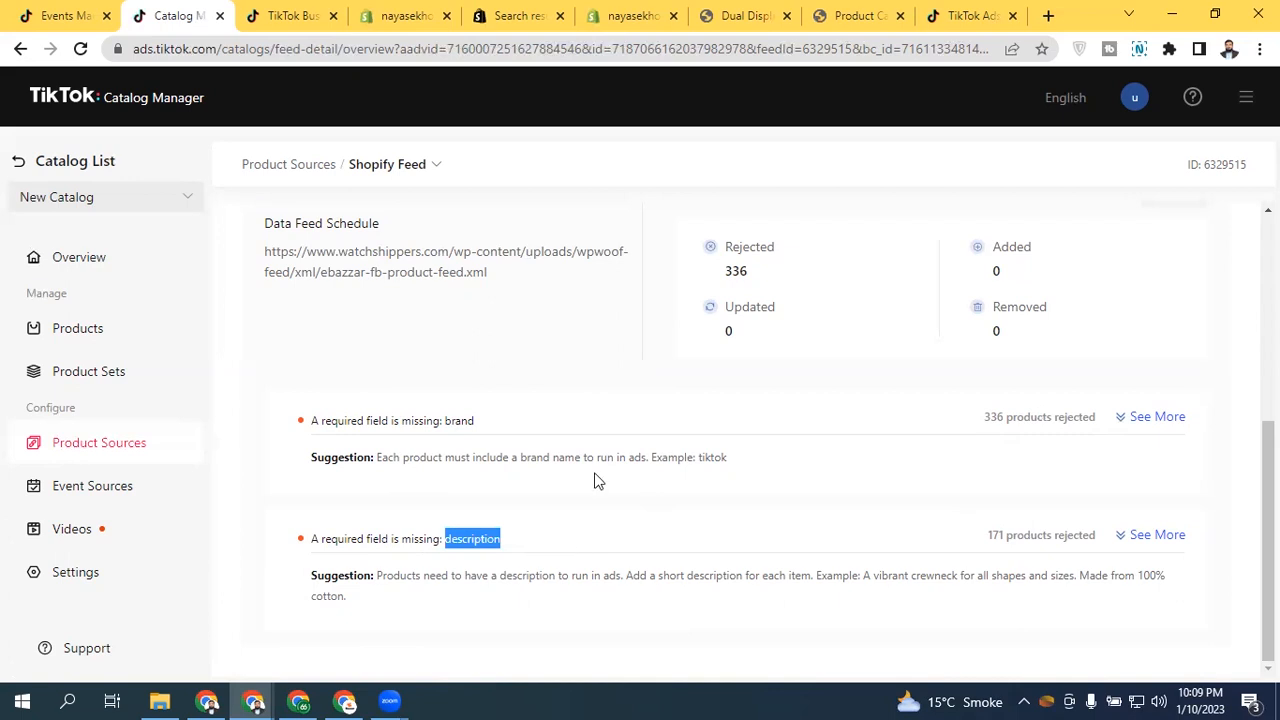
pyautogui.moveTo(796, 7)
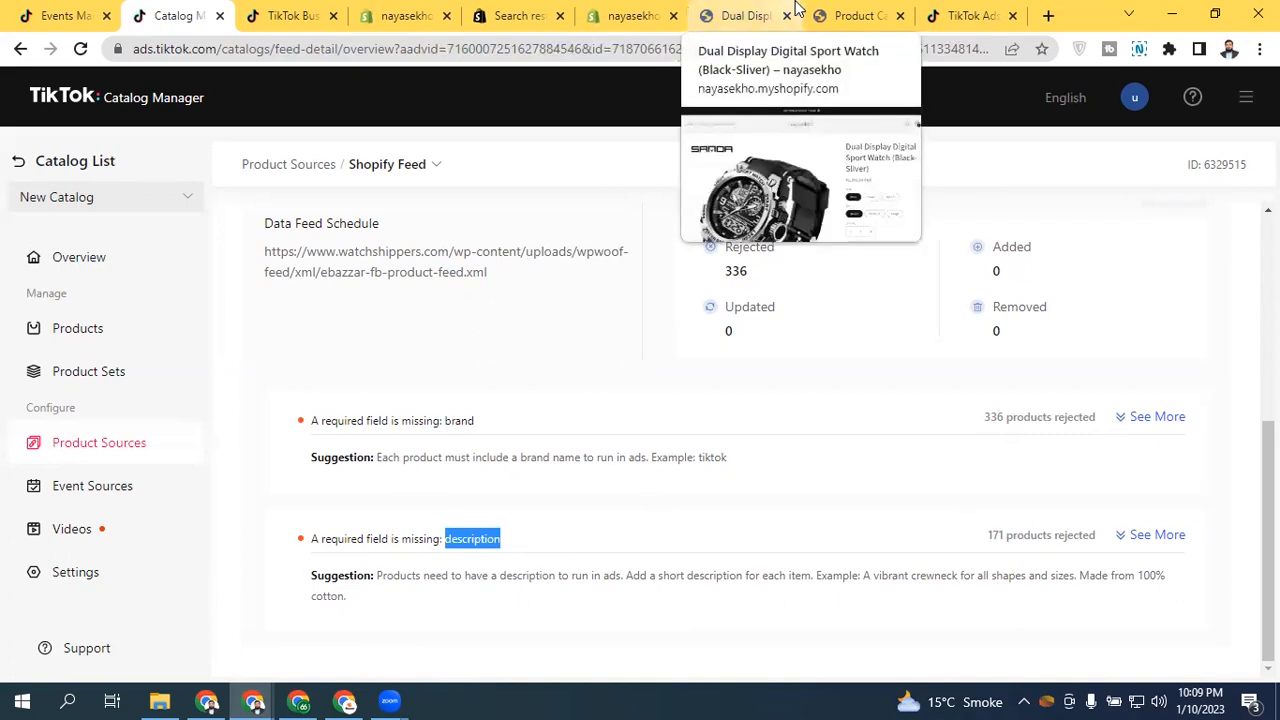
pyautogui.click(738, 462)
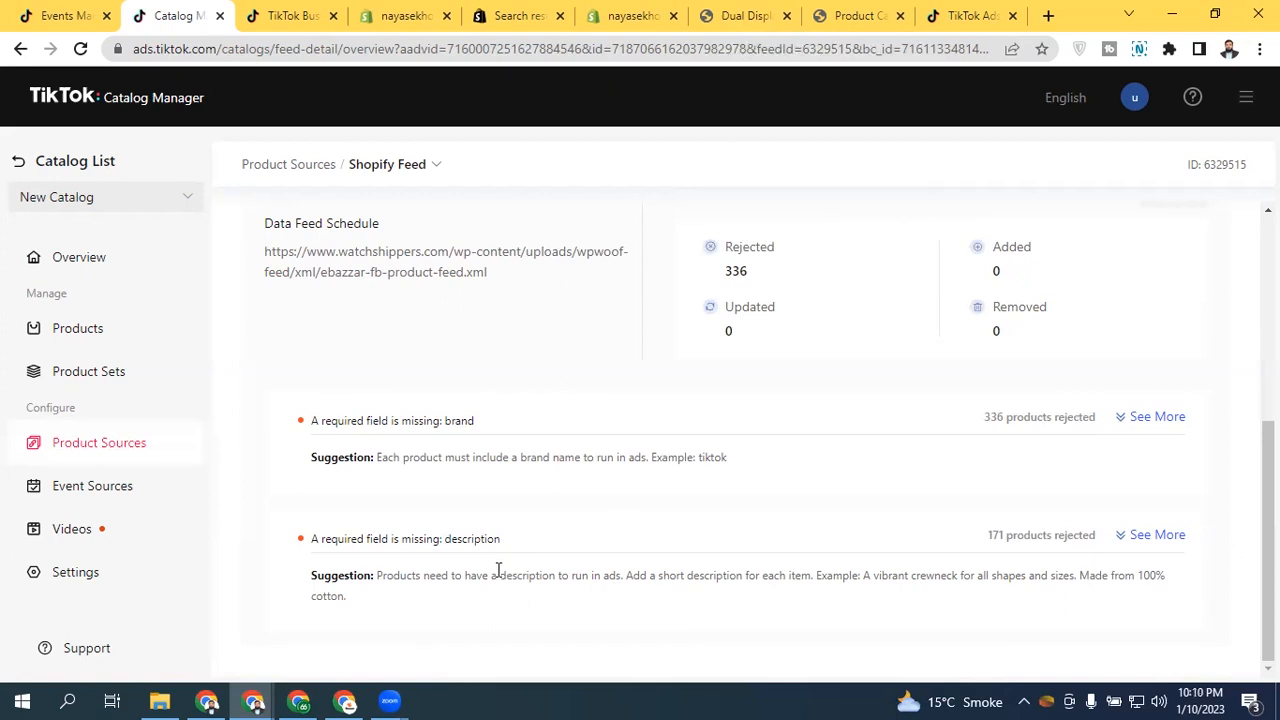
pyautogui.moveTo(414, 420); pyautogui.dragTo(579, 420)
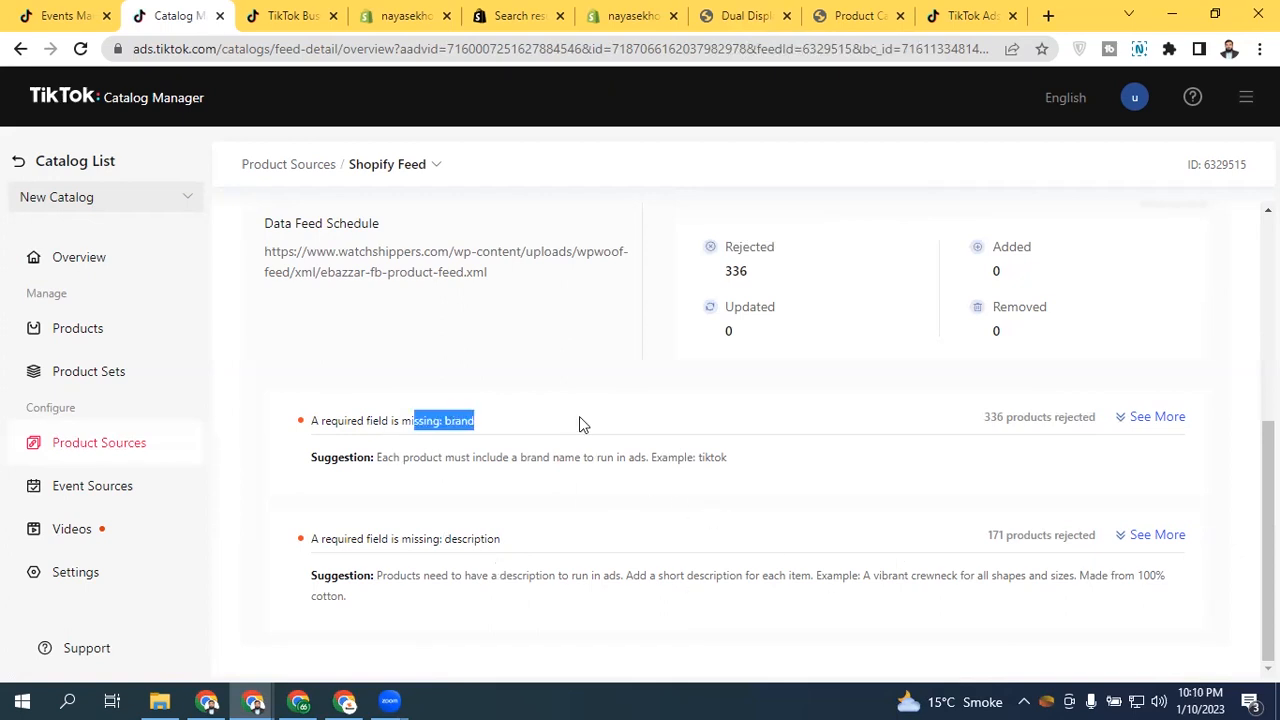
pyautogui.click(396, 416)
pyautogui.doubleClick(462, 421)
pyautogui.moveTo(447, 540); pyautogui.dragTo(561, 546)
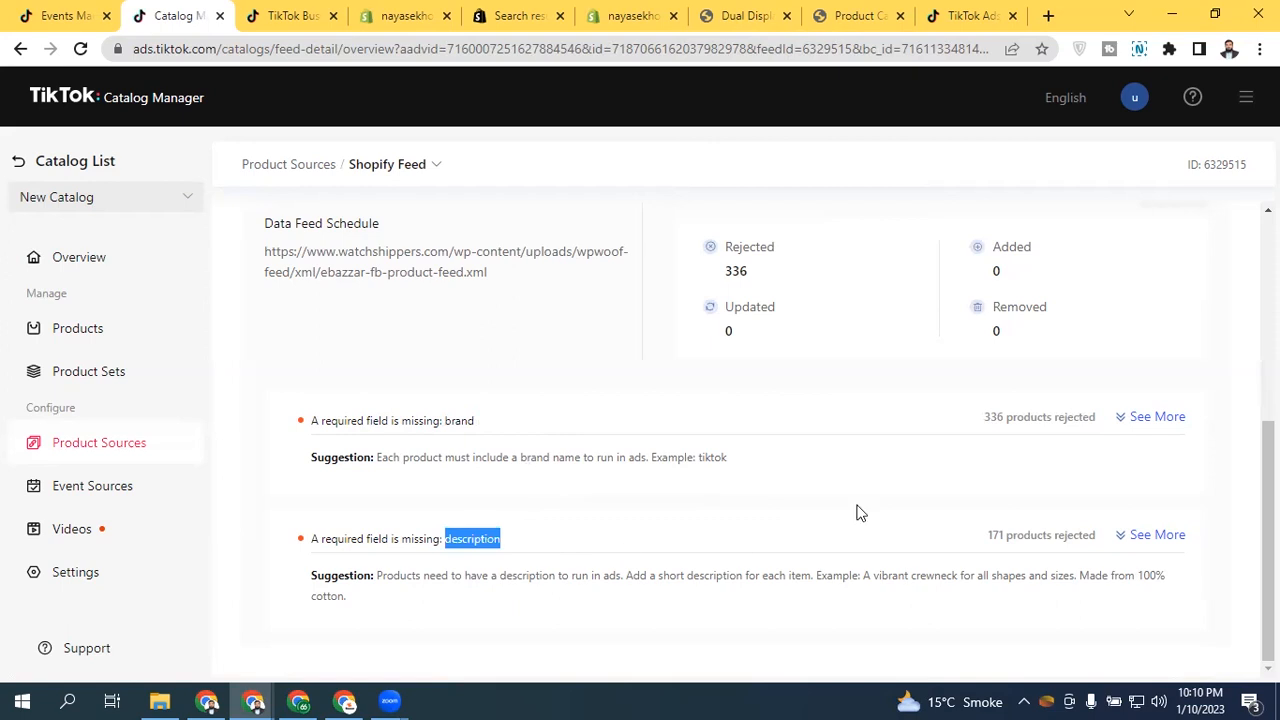
pyautogui.moveTo(1268, 530)
pyautogui.mouseDown()
pyautogui.moveTo(1268, 327)
pyautogui.moveTo(1268, 535)
pyautogui.mouseUp()
# - Examine the suggested rules and rejected product rows for the missing brand error, collapse them, and review the upload log summary
pyautogui.click(1145, 417)
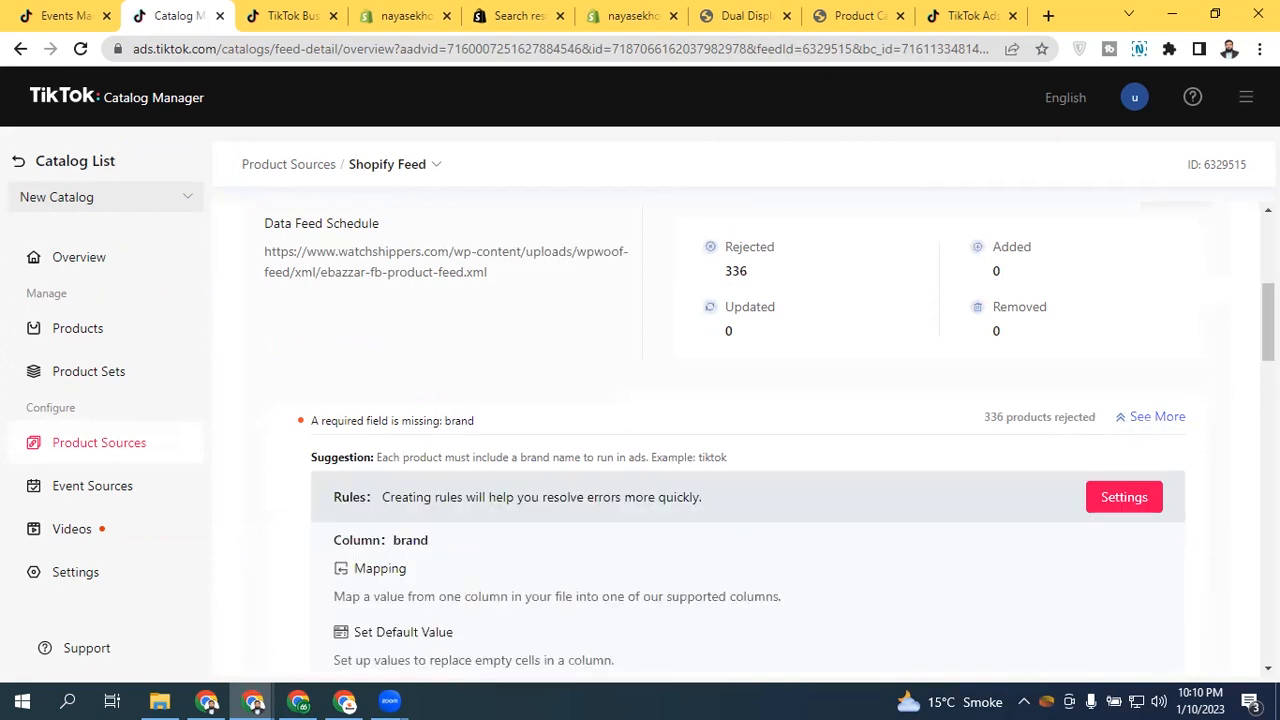
pyautogui.moveTo(1268, 323); pyautogui.dragTo(1268, 622)
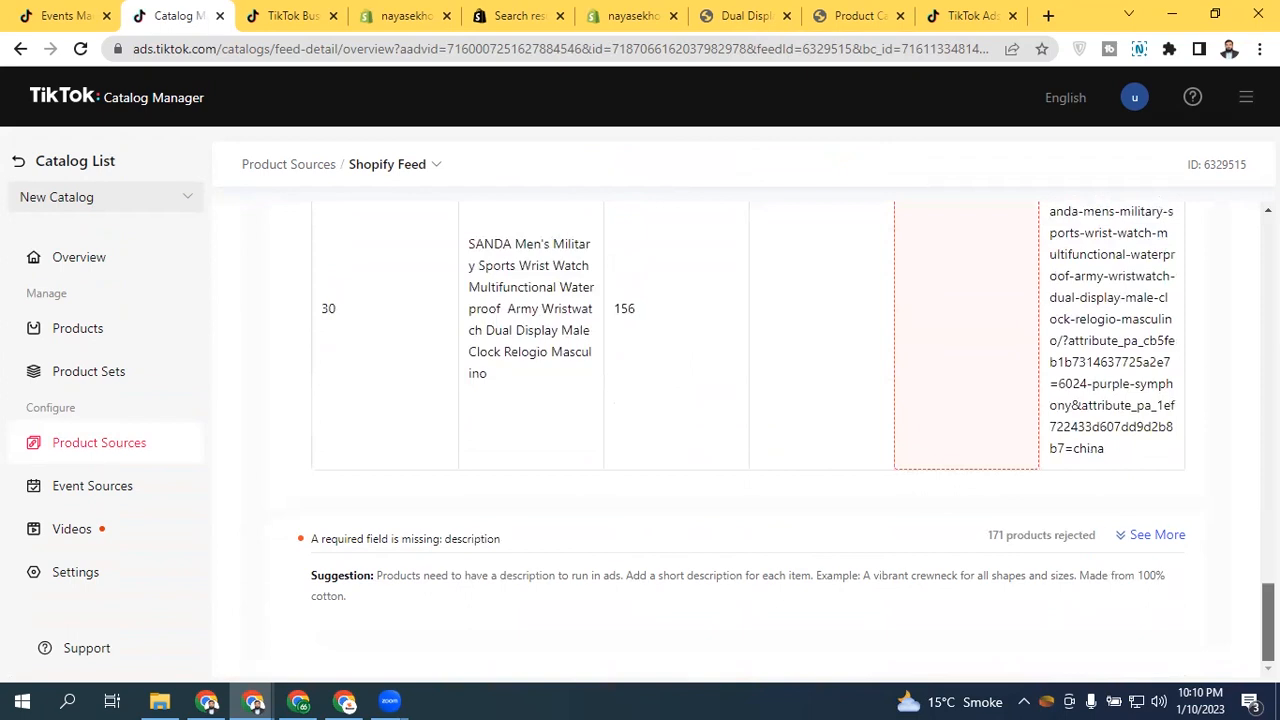
pyautogui.scroll(20, 1243, 514)
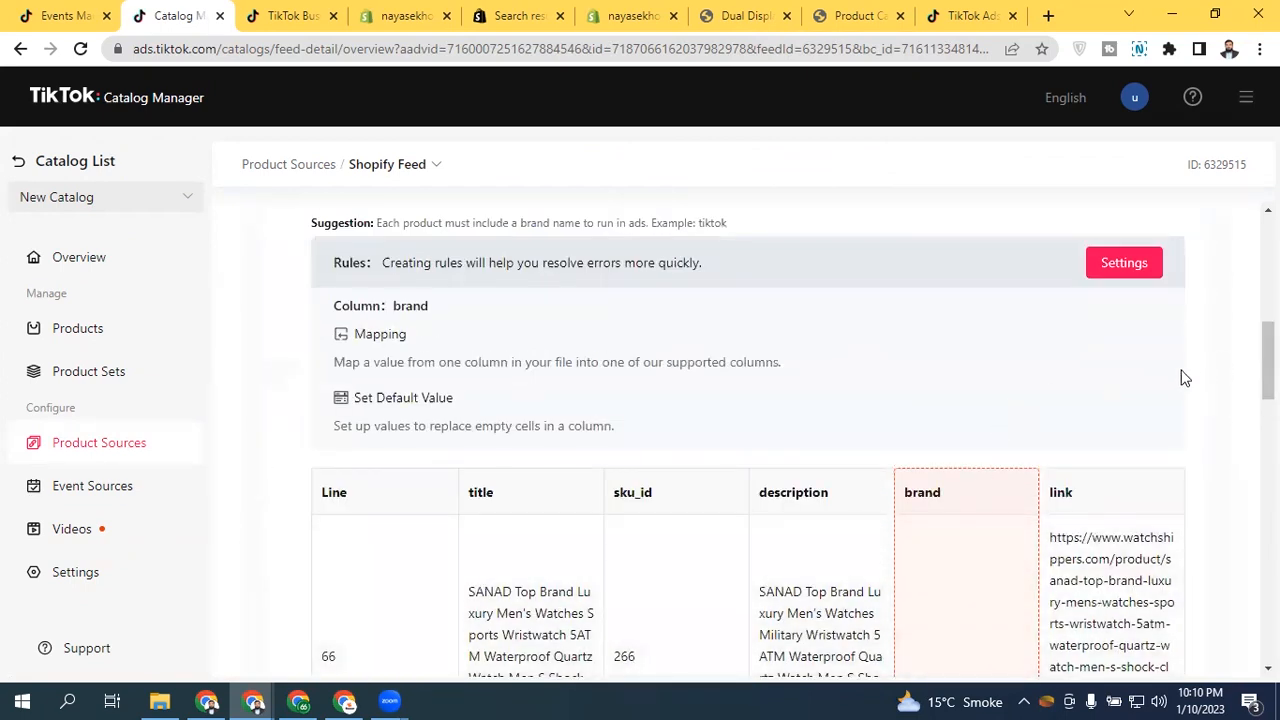
pyautogui.tripleClick(660, 363)
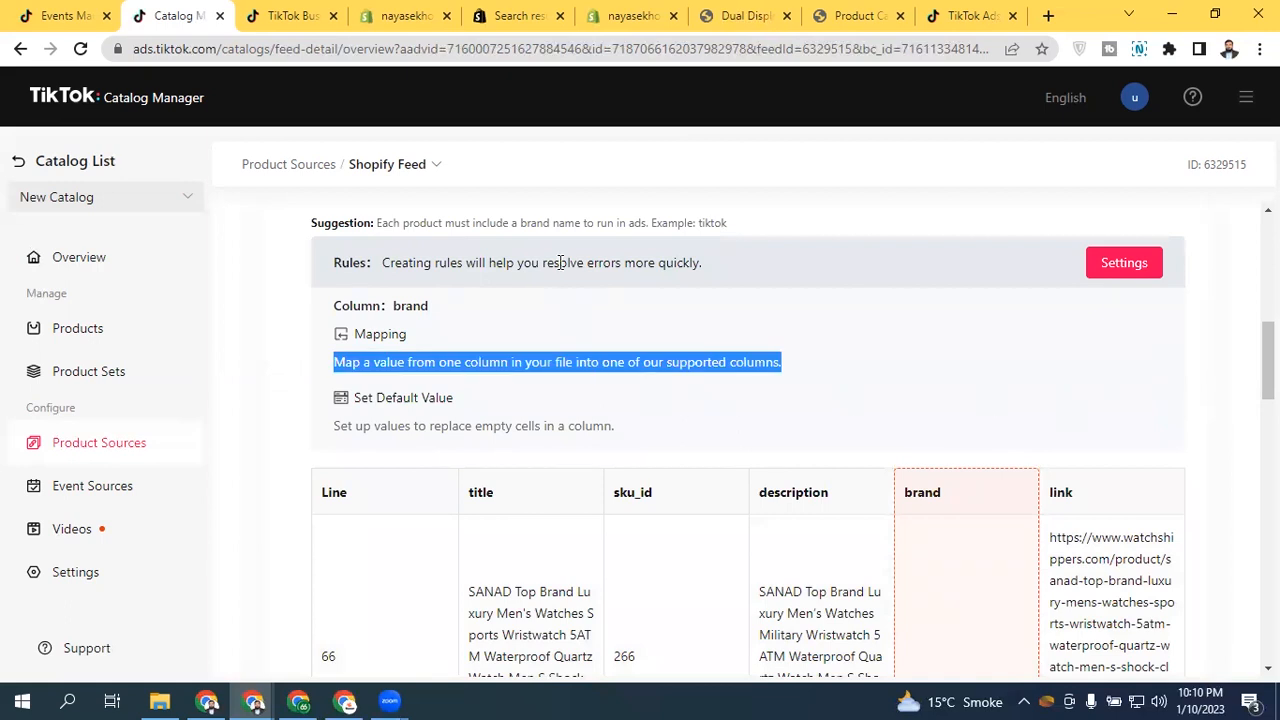
pyautogui.click(737, 261)
pyautogui.scroll(5, 1178, 405)
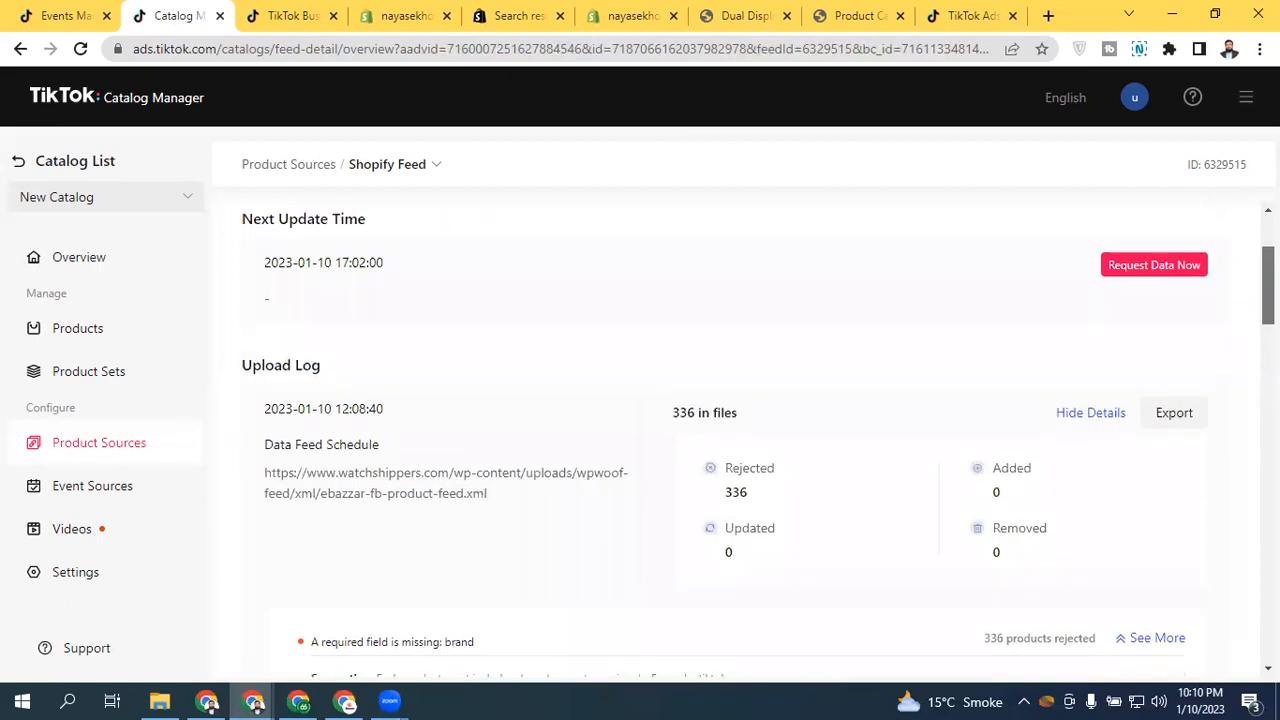
pyautogui.scroll(-2, 1178, 405)
pyautogui.click(1150, 427)
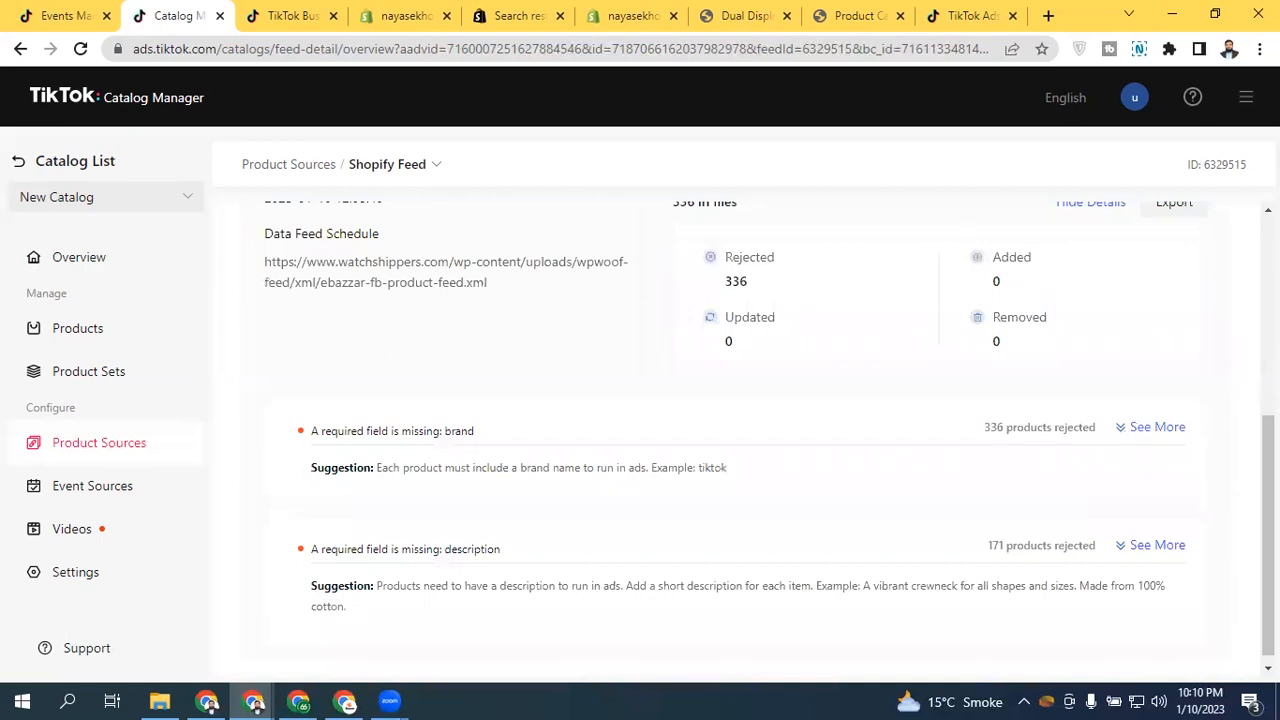
pyautogui.scroll(2, 1150, 427)
pyautogui.scroll(3, 1246, 249)
pyautogui.scroll(-2, 1237, 306)
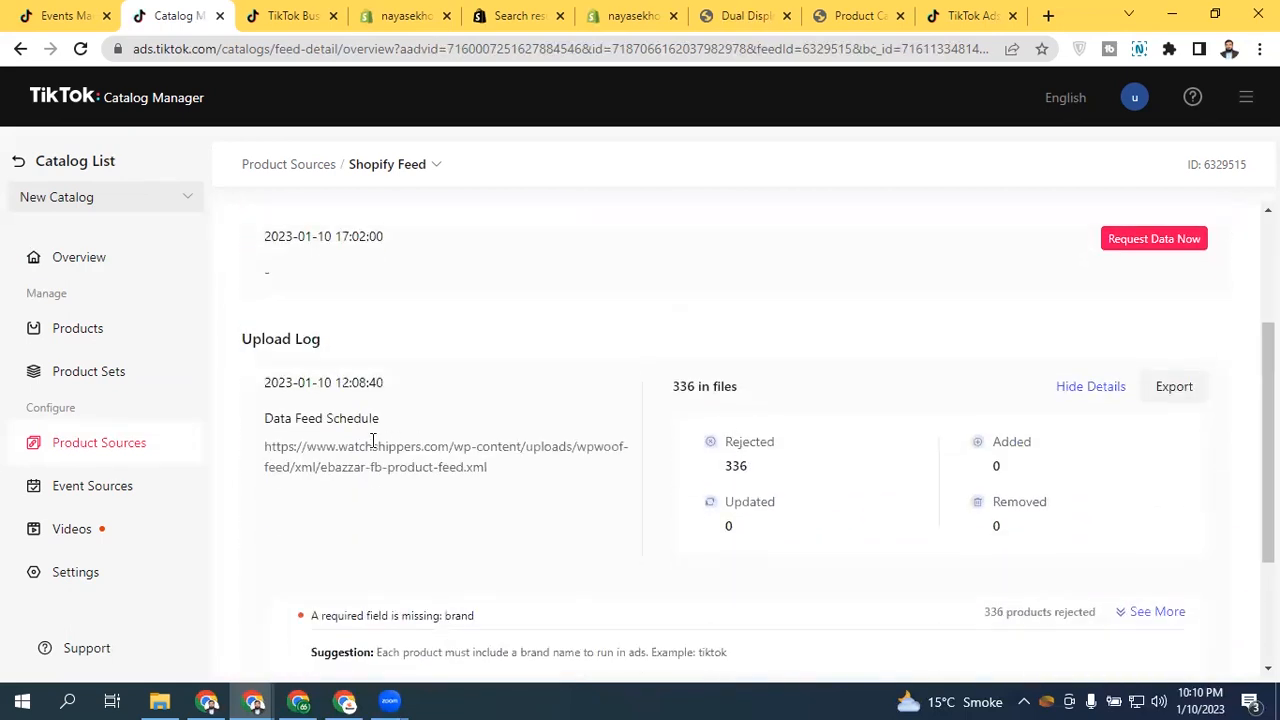
# - Request an immediate data update for the Shopify Feed product source
pyautogui.scroll(1, 1131, 366)
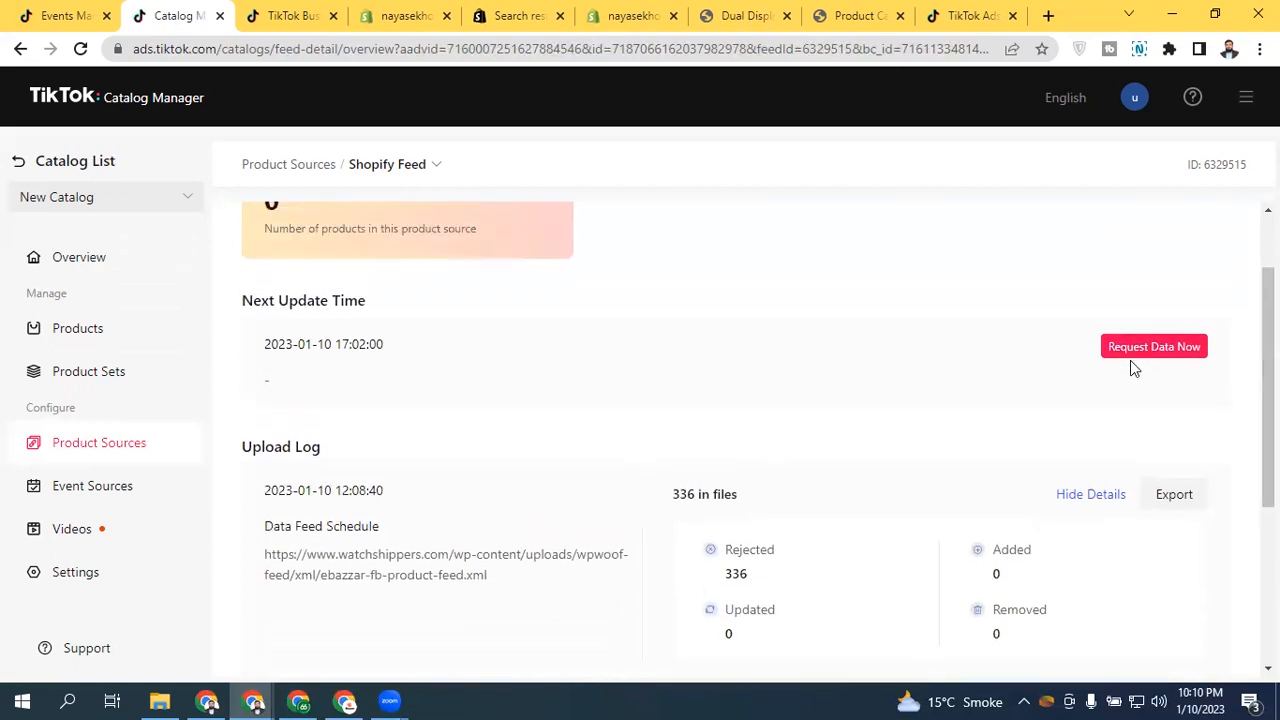
pyautogui.click(1154, 356)
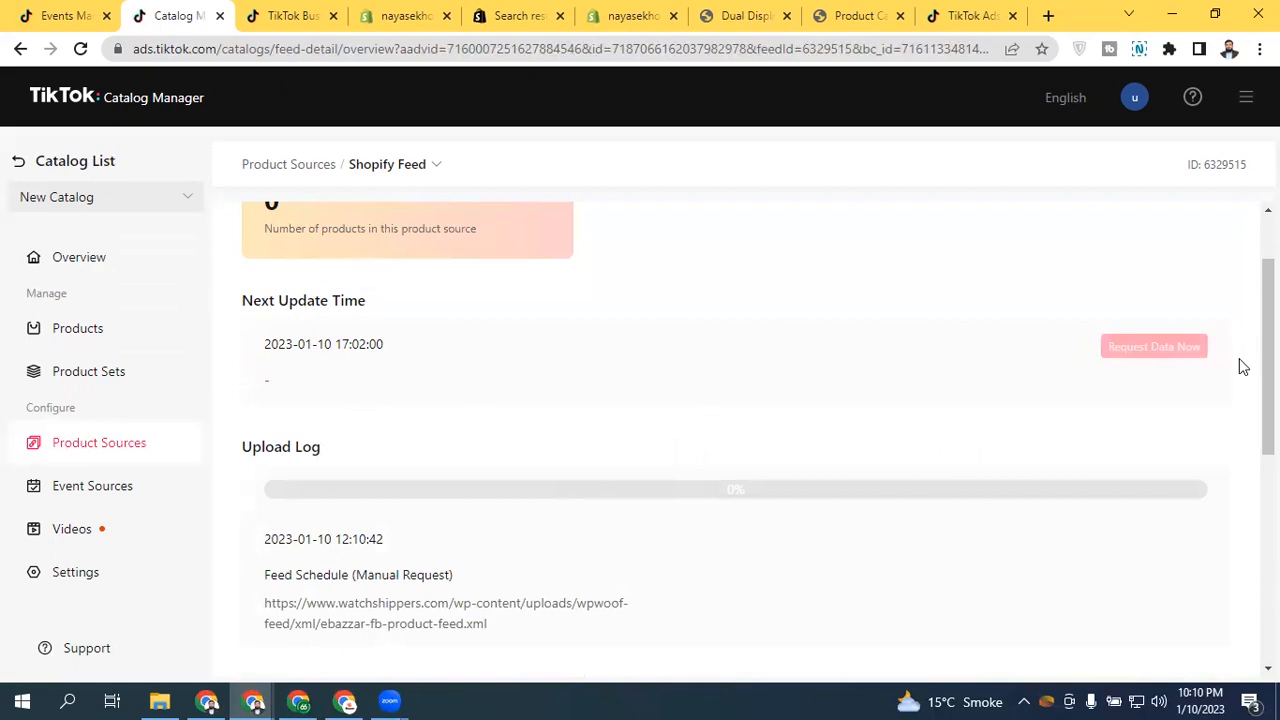
pyautogui.scroll(1, 1268, 350)
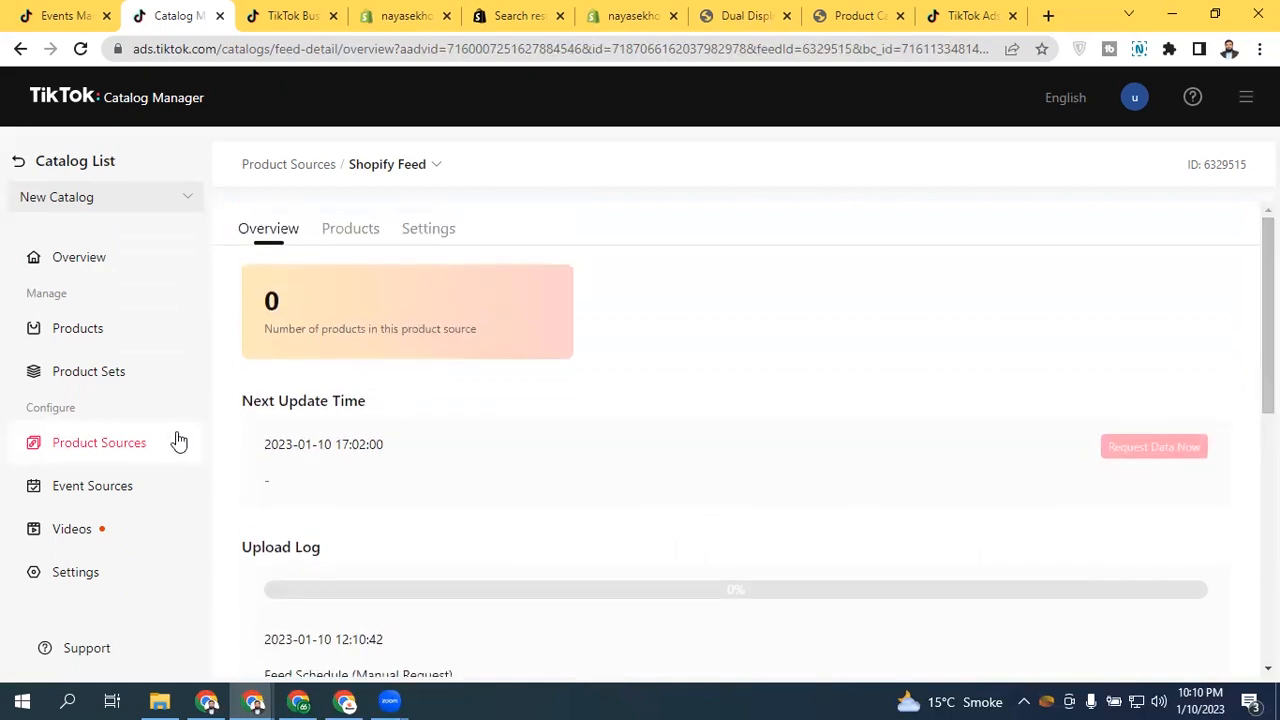
# - Start a new product upload to the catalog using the Data Feed Schedule method
pyautogui.click(72, 334)
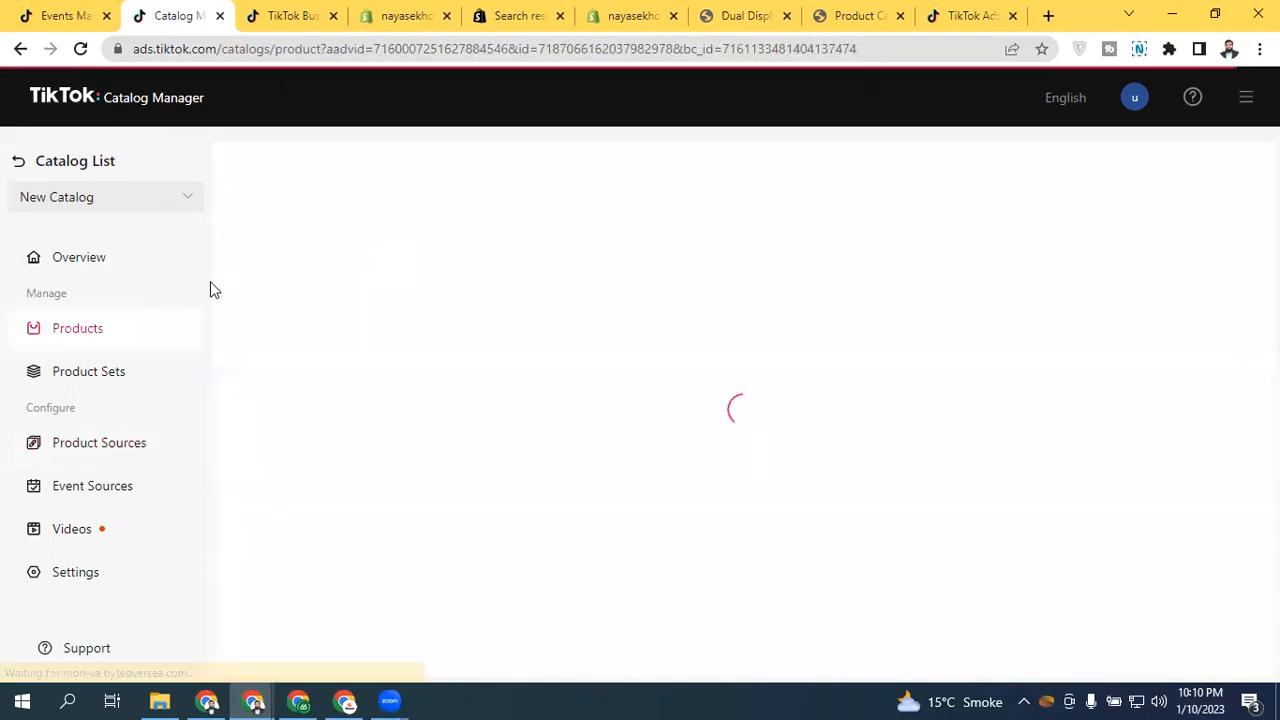
pyautogui.click(735, 488)
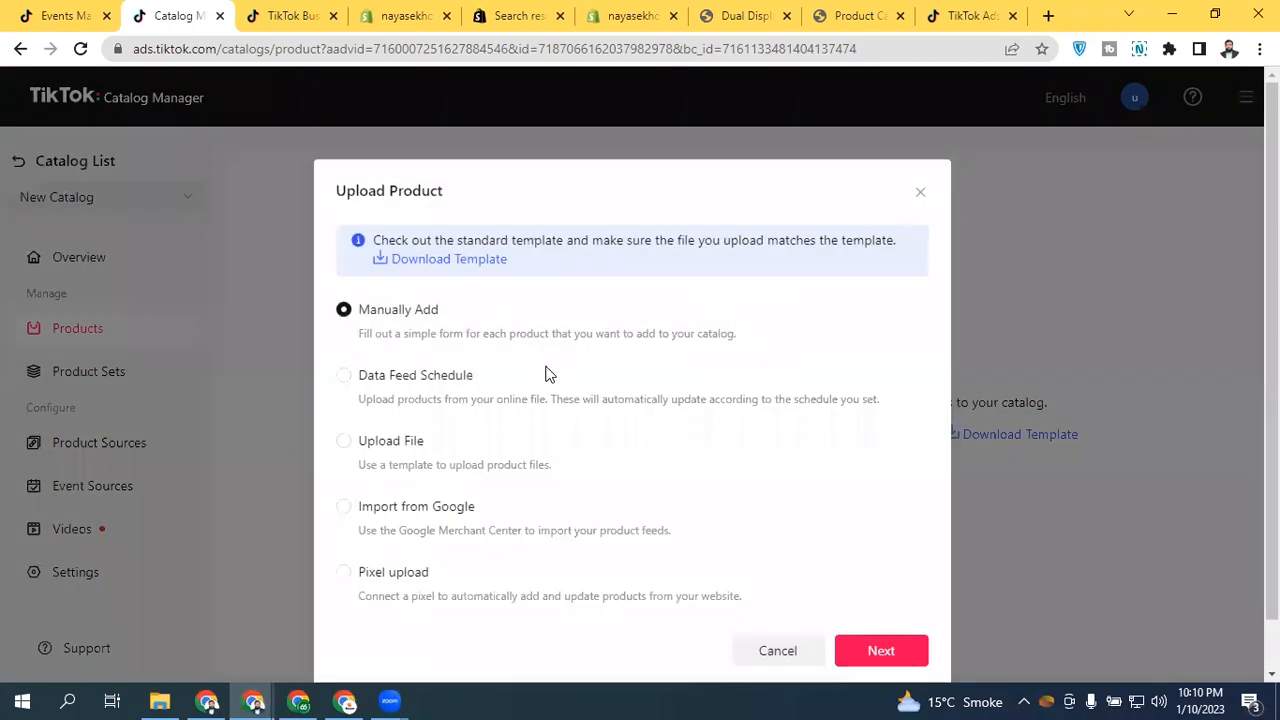
pyautogui.click(405, 385)
pyautogui.click(880, 651)
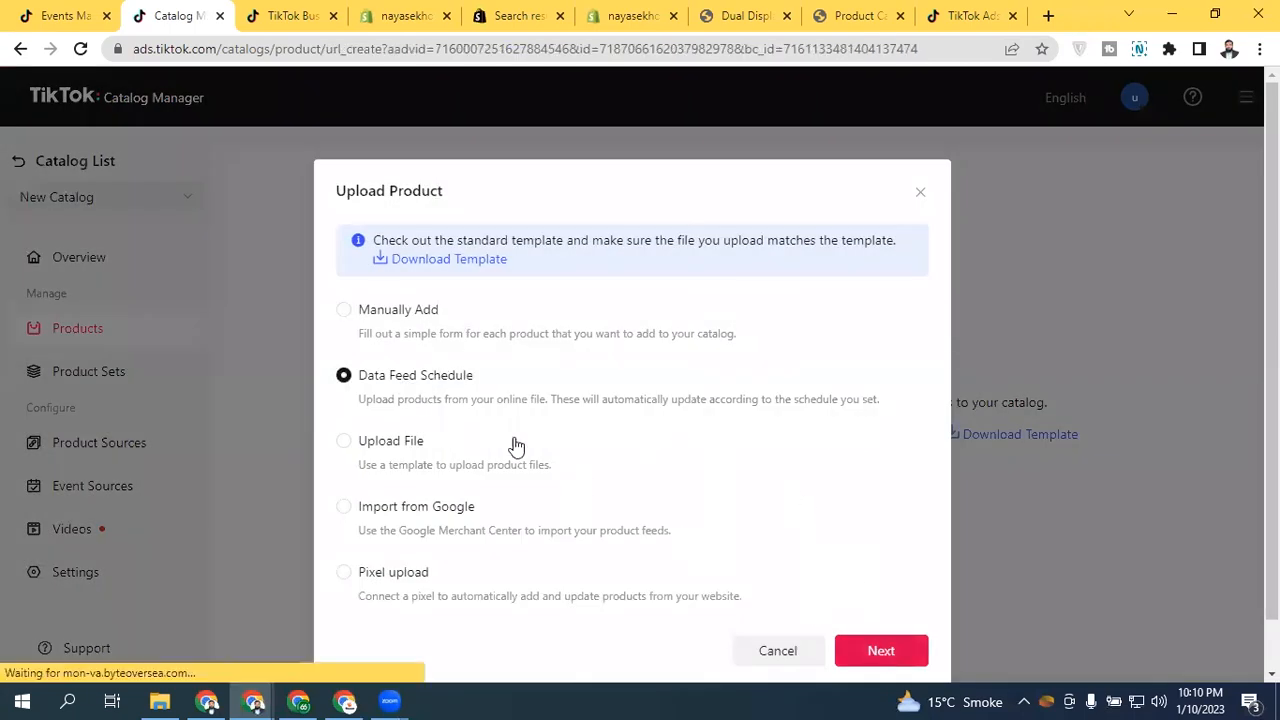
# - Name the new product source NEW DATA FEED
pyautogui.click(423, 400)
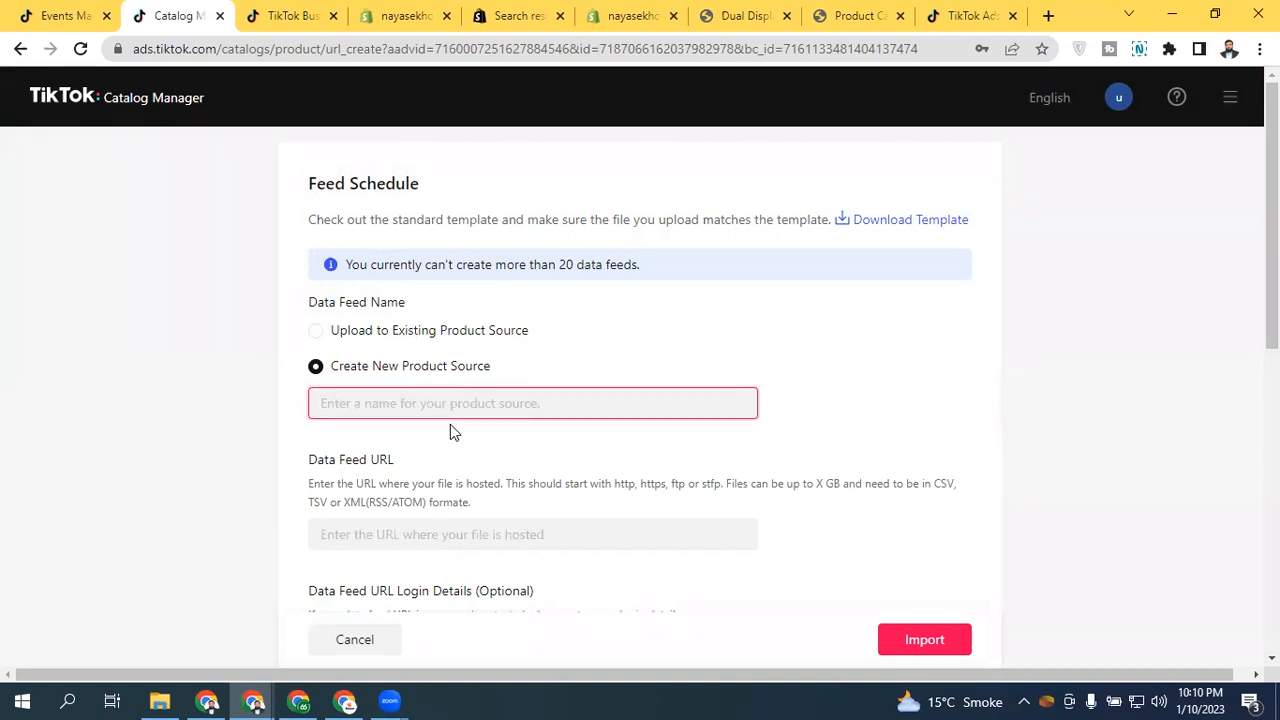
pyautogui.write('nEW')
pyautogui.hotkey('ctrl', 'a')
pyautogui.press('BackSpace')
pyautogui.write('NEW DATA FEED')
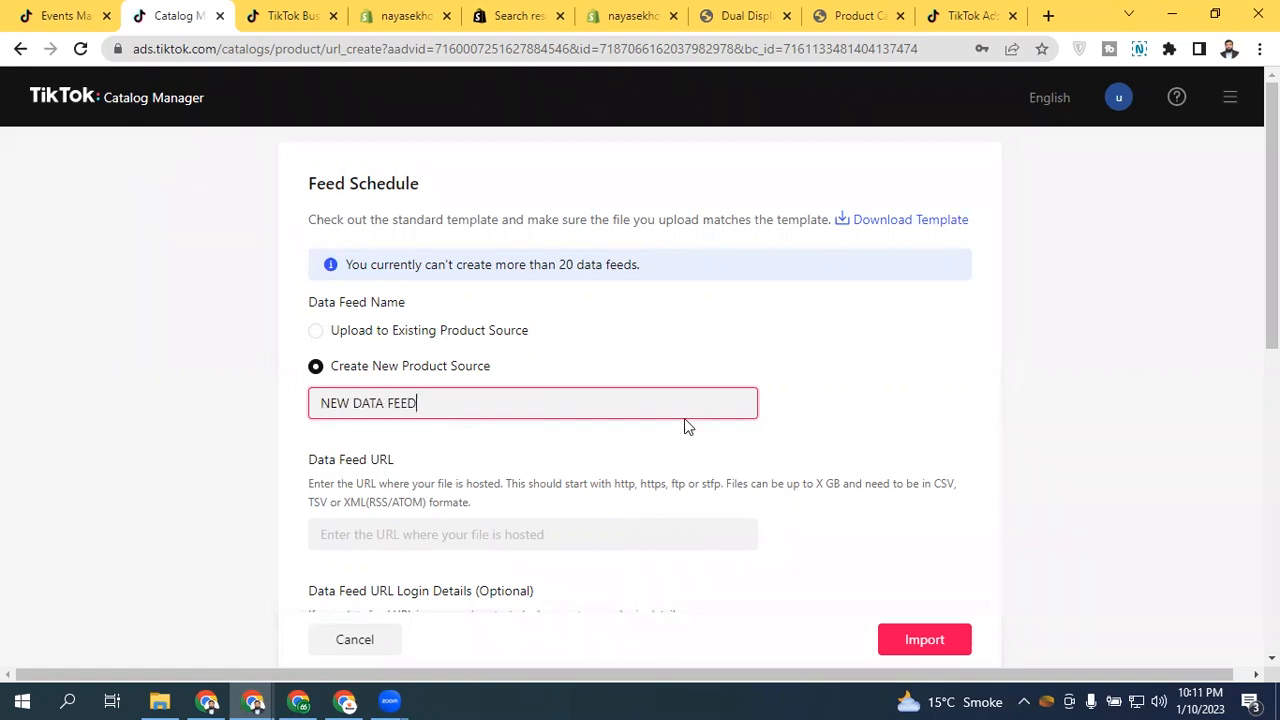
# - Import the feed from the copied Facebook Testing Feed URL with a daily automatic upload from 22:10
pyautogui.scroll(-2, 690, 410)
pyautogui.click(390, 384)
pyautogui.write('https://www.watchshoppers.com/wp-content/uploads/wpwoof-feed/xml/facebook-testing-feed.xml')
pyautogui.click(426, 434)
pyautogui.moveTo(1272, 300); pyautogui.dragTo(1272, 507)
pyautogui.click(420, 312)
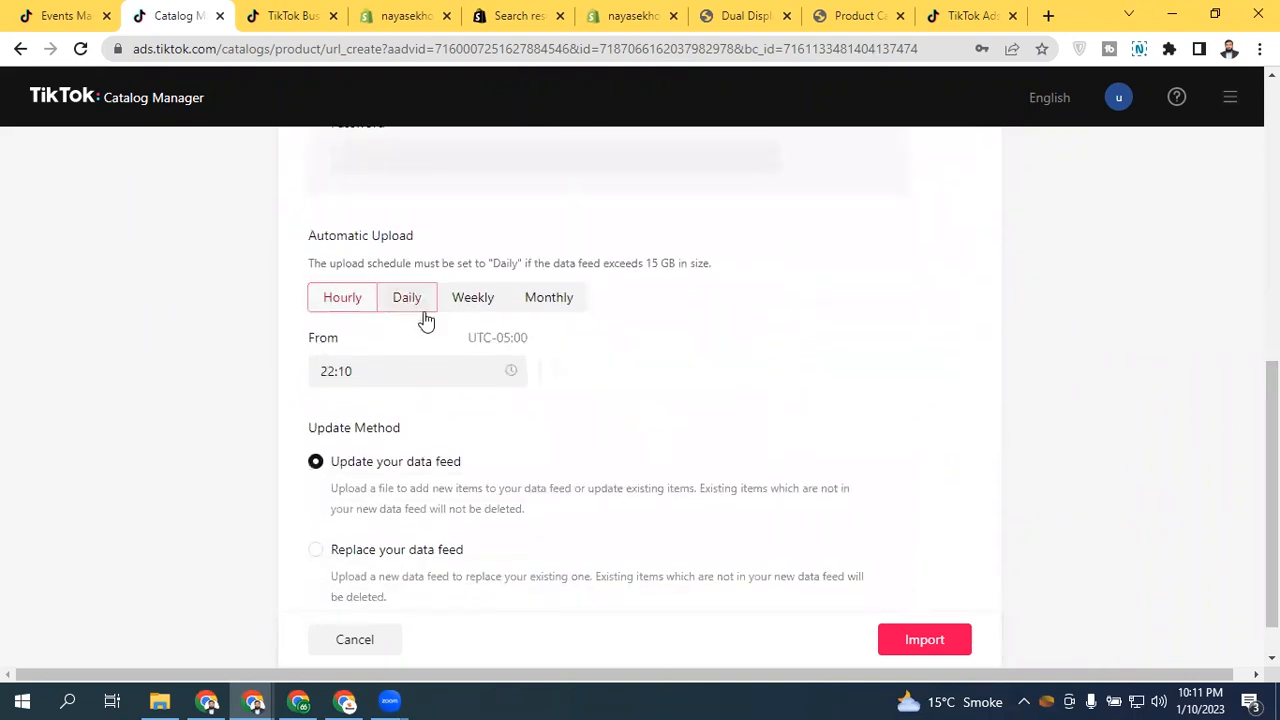
pyautogui.click(912, 645)
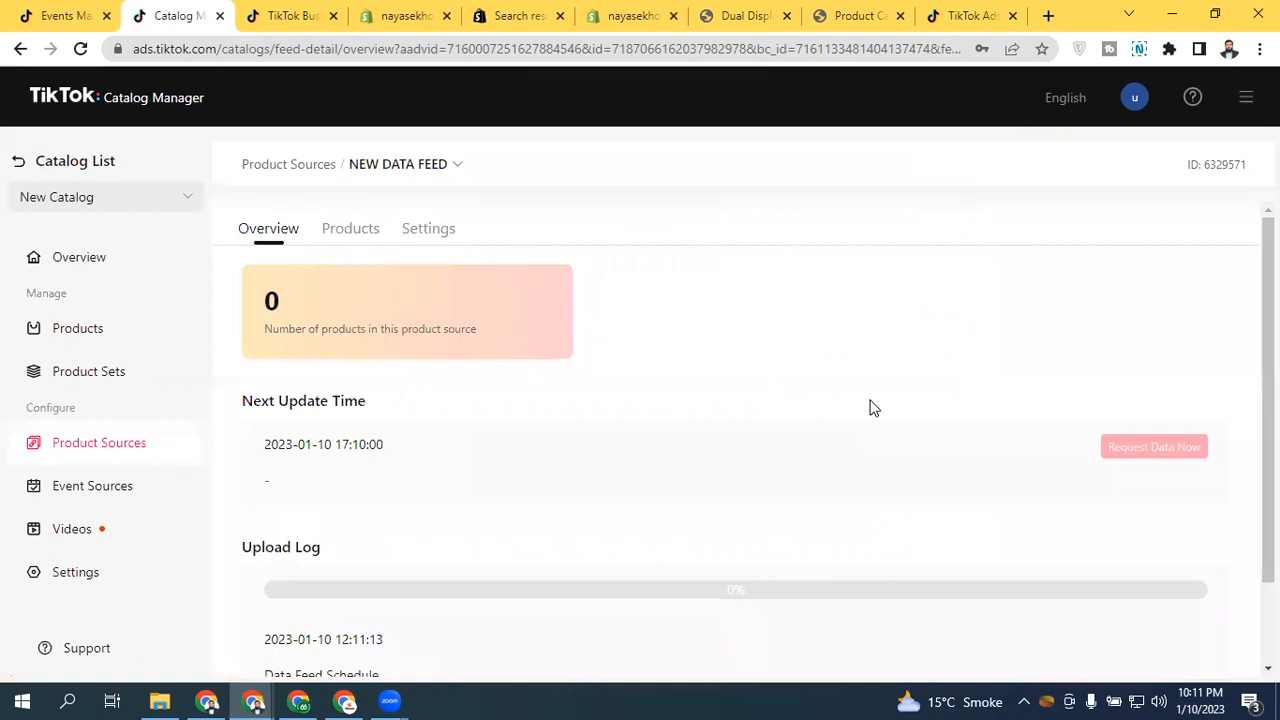
# - Examine the upload log of the NEW DATA FEED product source, checking the WordPress feed list and Business Center catalogs meanwhile
pyautogui.moveTo(866, 372); pyautogui.dragTo(862, 598)
pyautogui.click(880, 297)
pyautogui.moveTo(1268, 246)
pyautogui.mouseDown()
pyautogui.moveTo(1268, 336)
pyautogui.moveTo(1268, 240)
pyautogui.mouseUp()
pyautogui.click(864, 15)
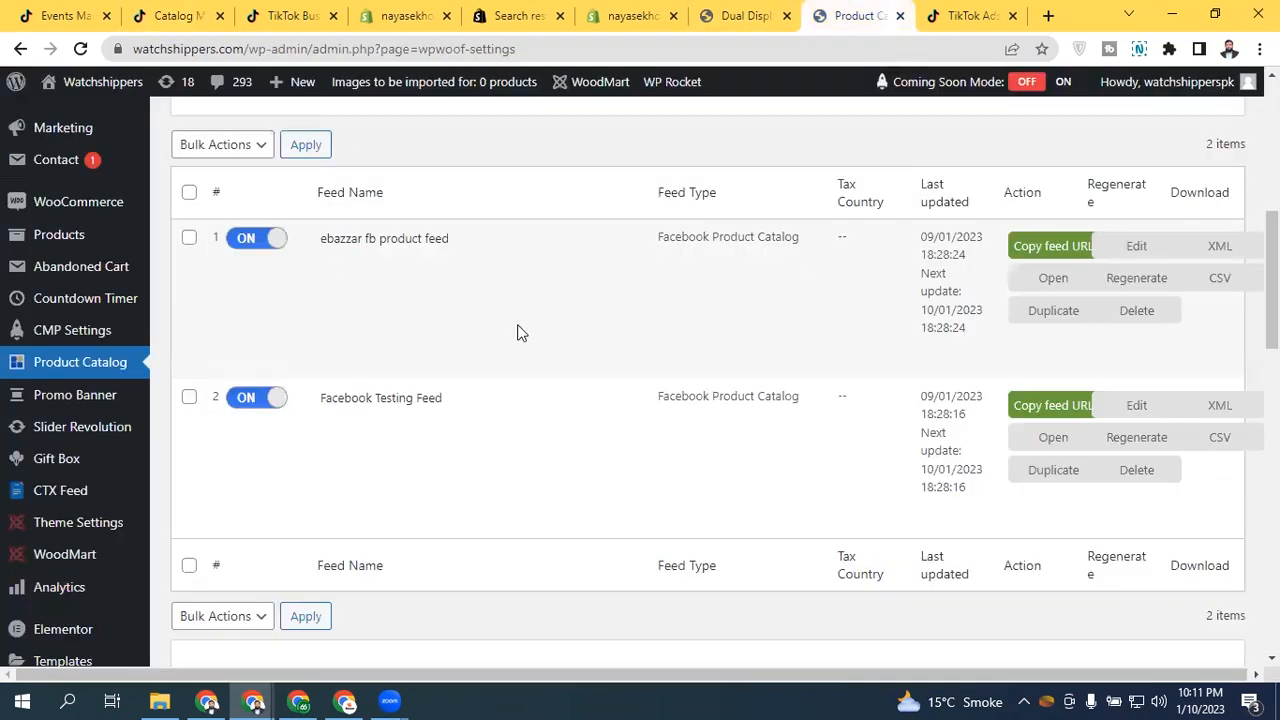
pyautogui.click(279, 15)
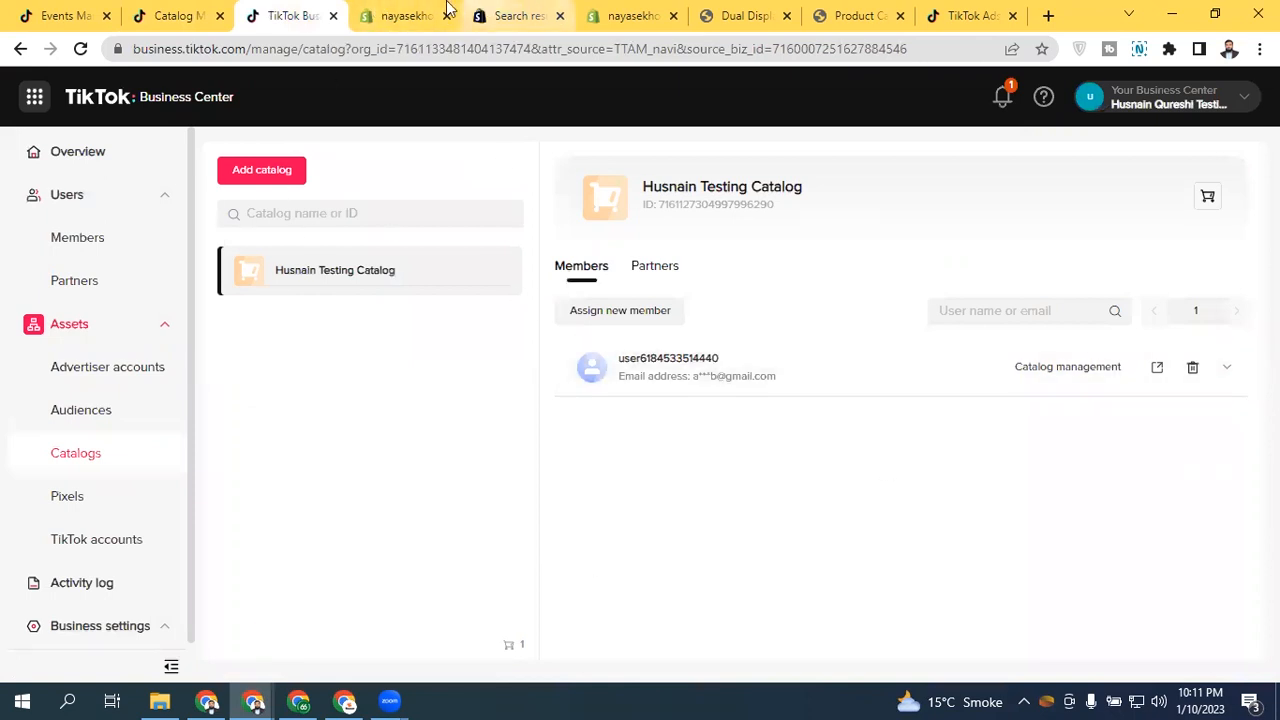
pyautogui.click(205, 12)
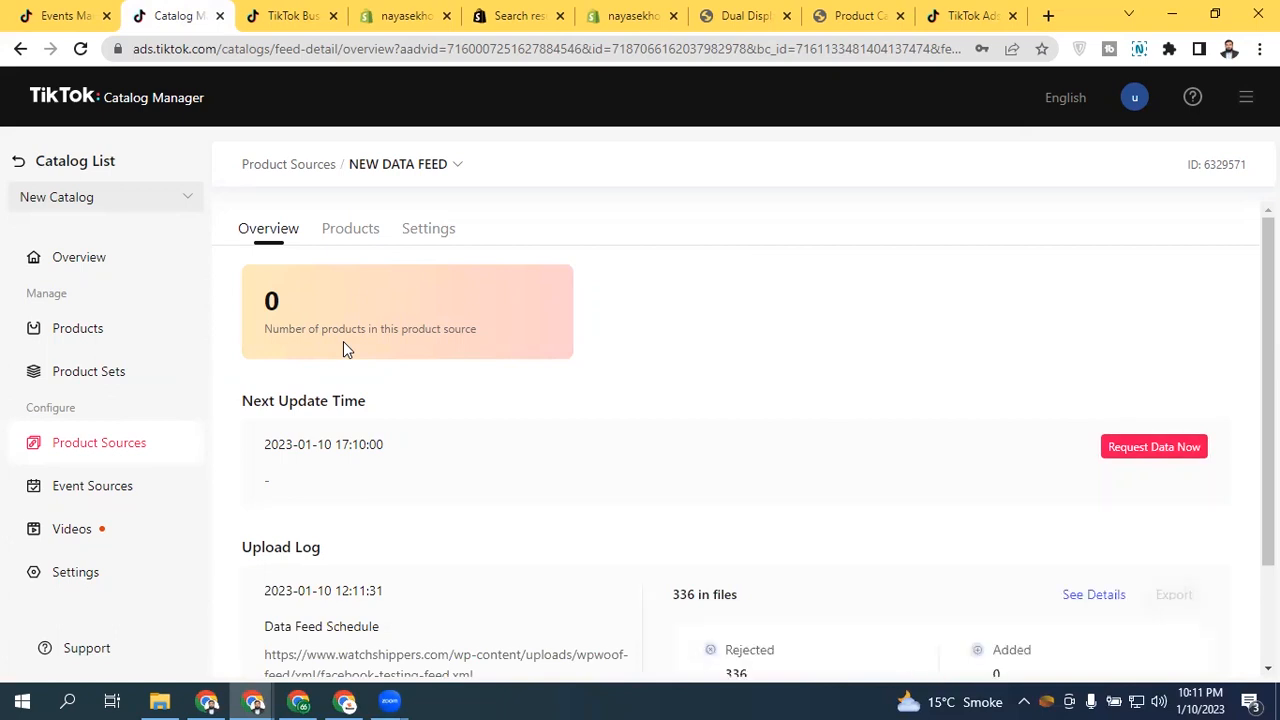
pyautogui.scroll(-1, 735, 420)
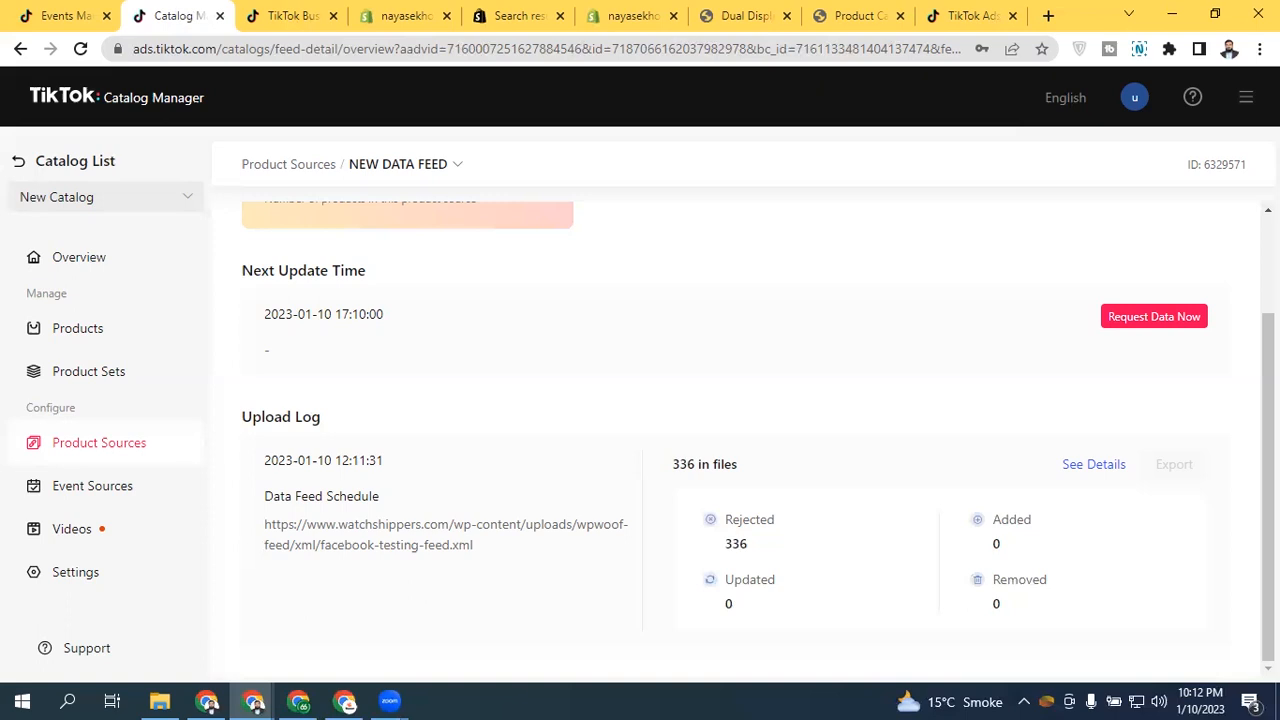
pyautogui.scroll(3, 1166, 374)
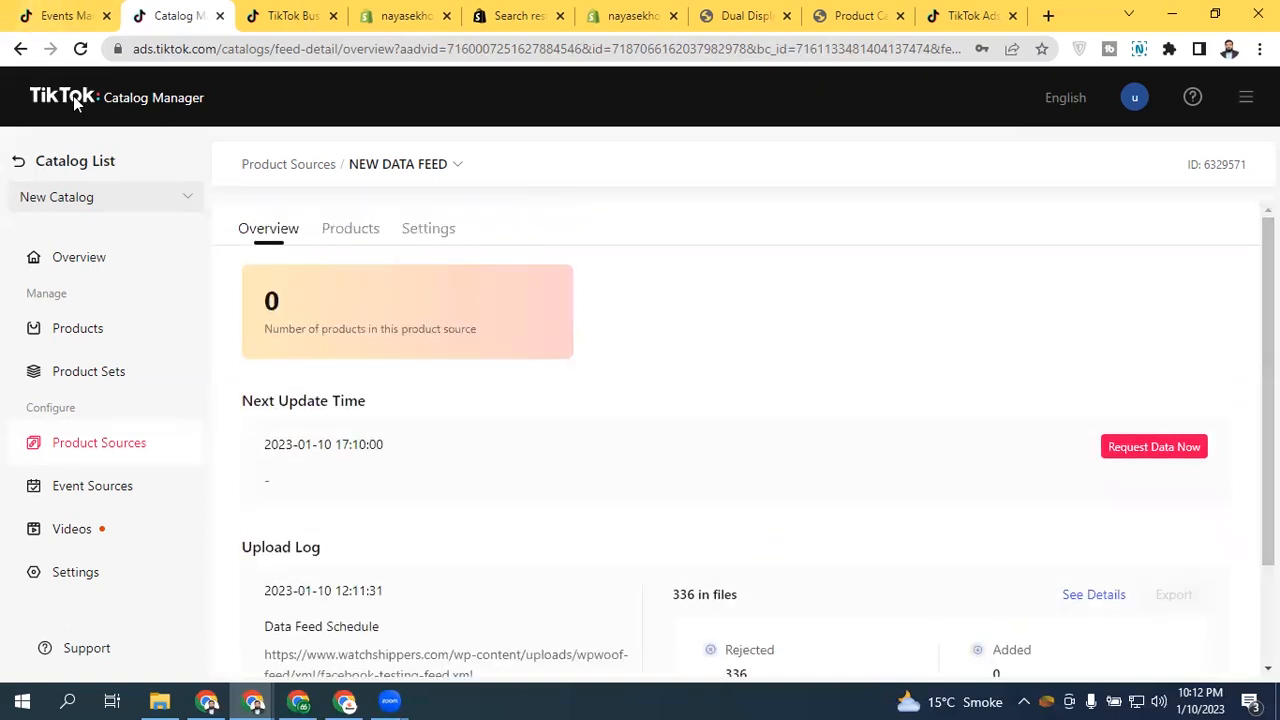
# - Return to the catalog list and open the campaign page in TikTok Ads Manager
pyautogui.click(17, 166)
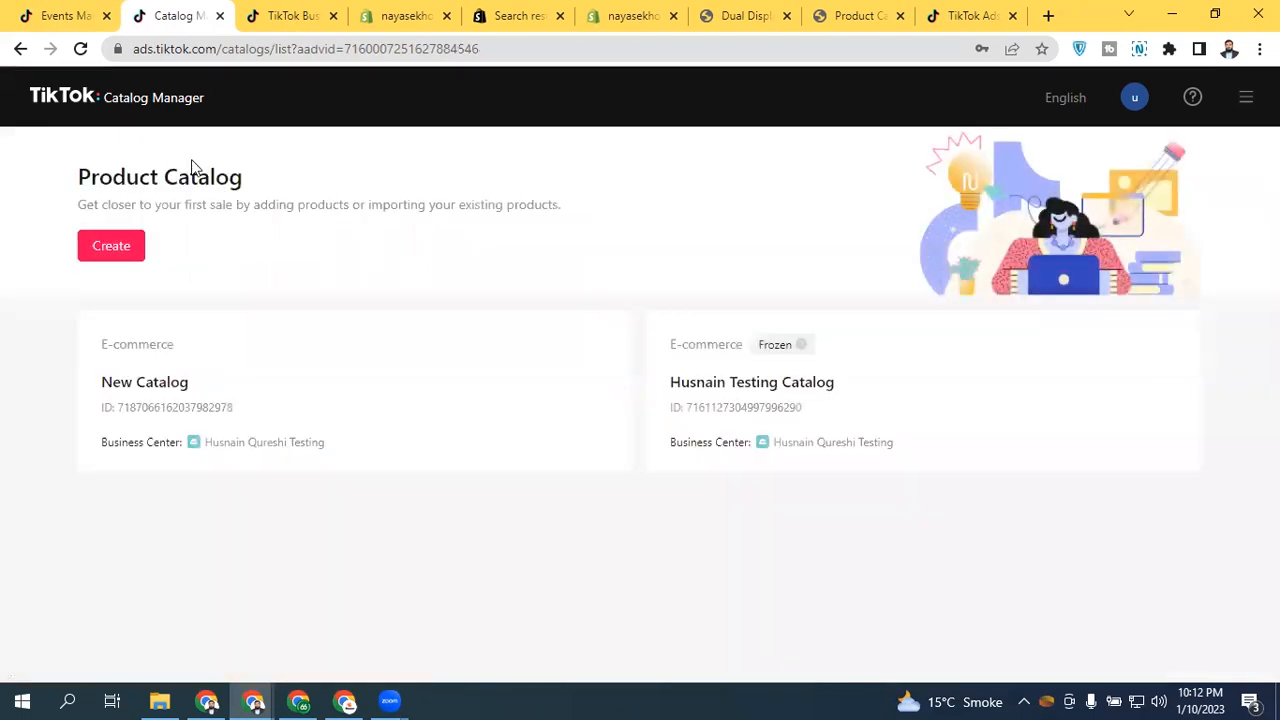
pyautogui.click(72, 10)
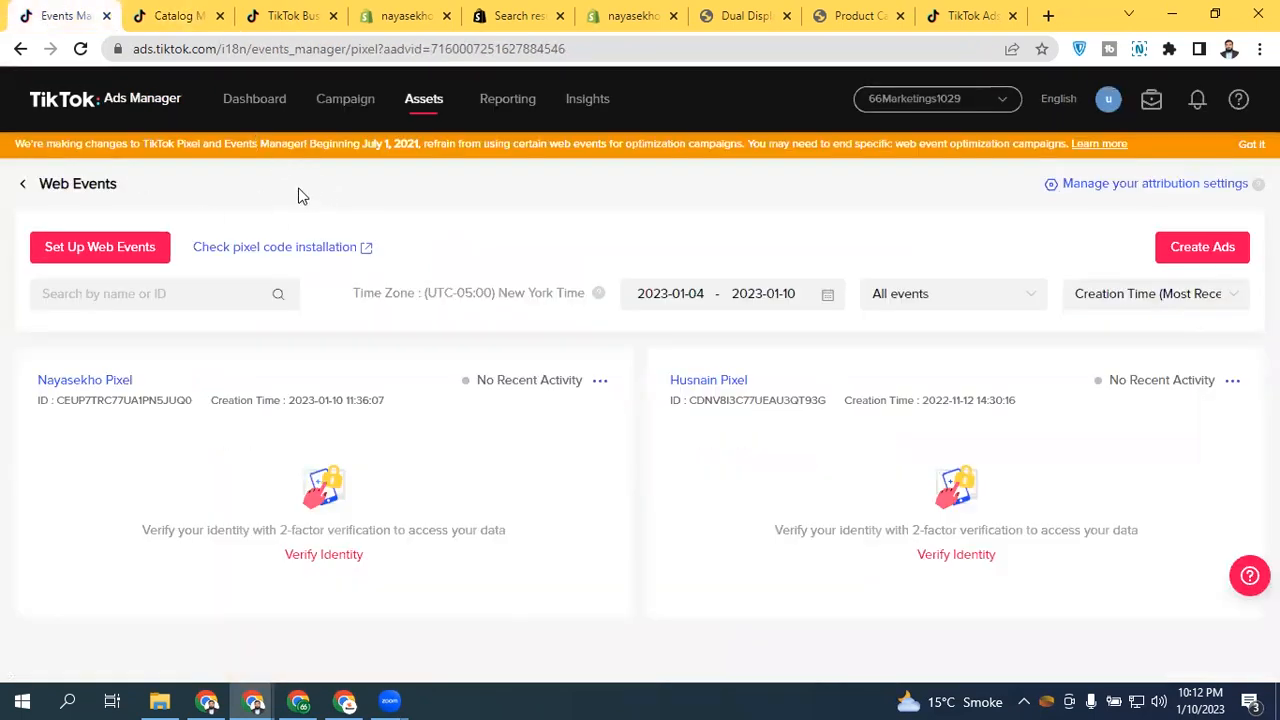
pyautogui.click(330, 104)
pyautogui.click(196, 10)
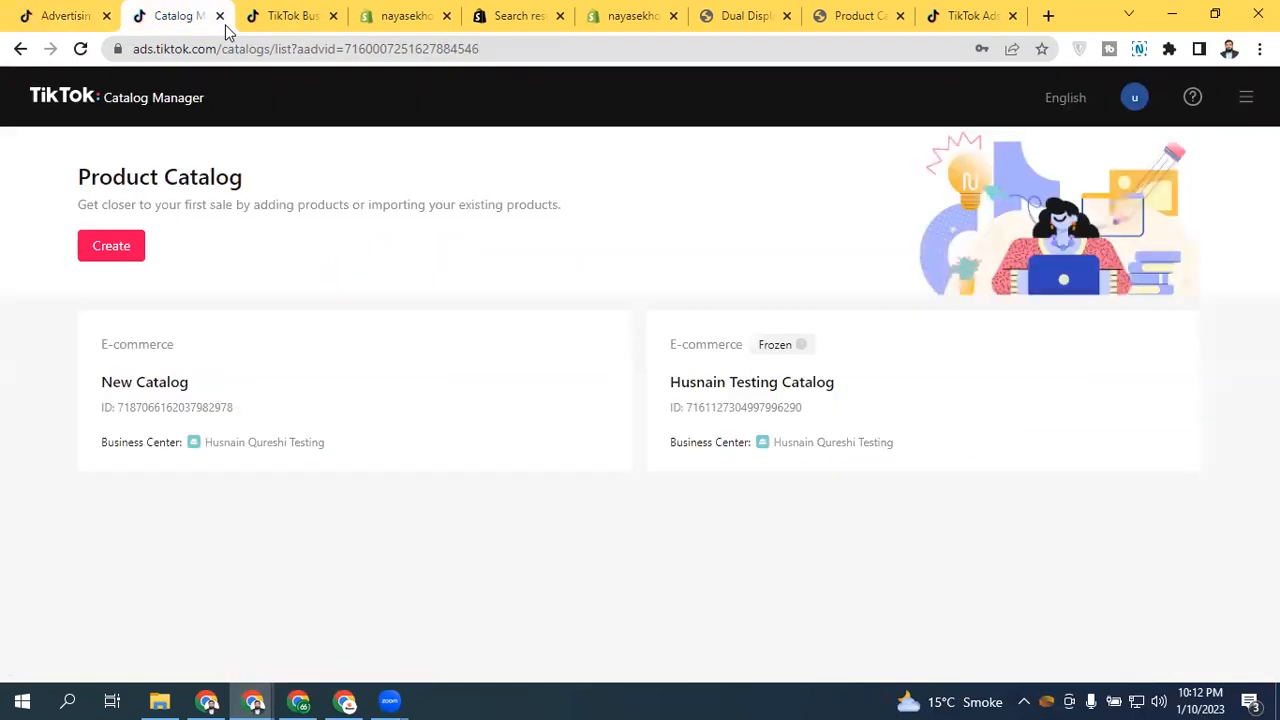
pyautogui.click(64, 8)
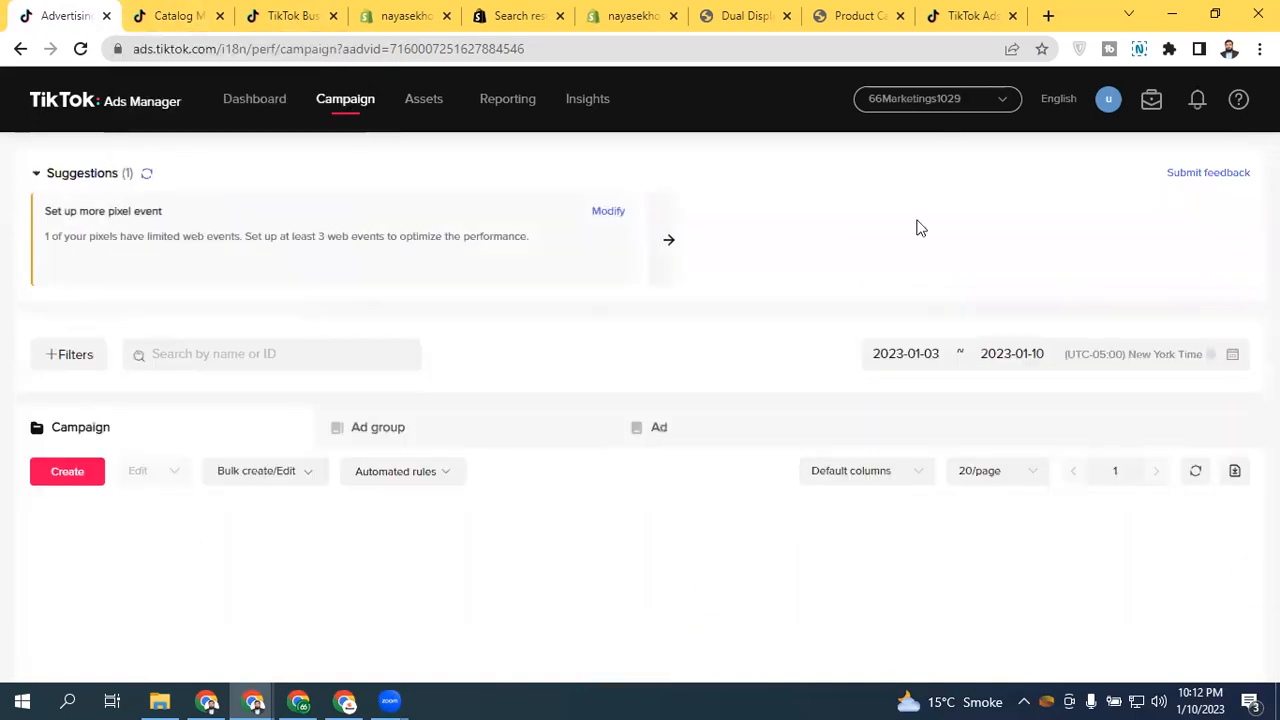
pyautogui.click(191, 20)
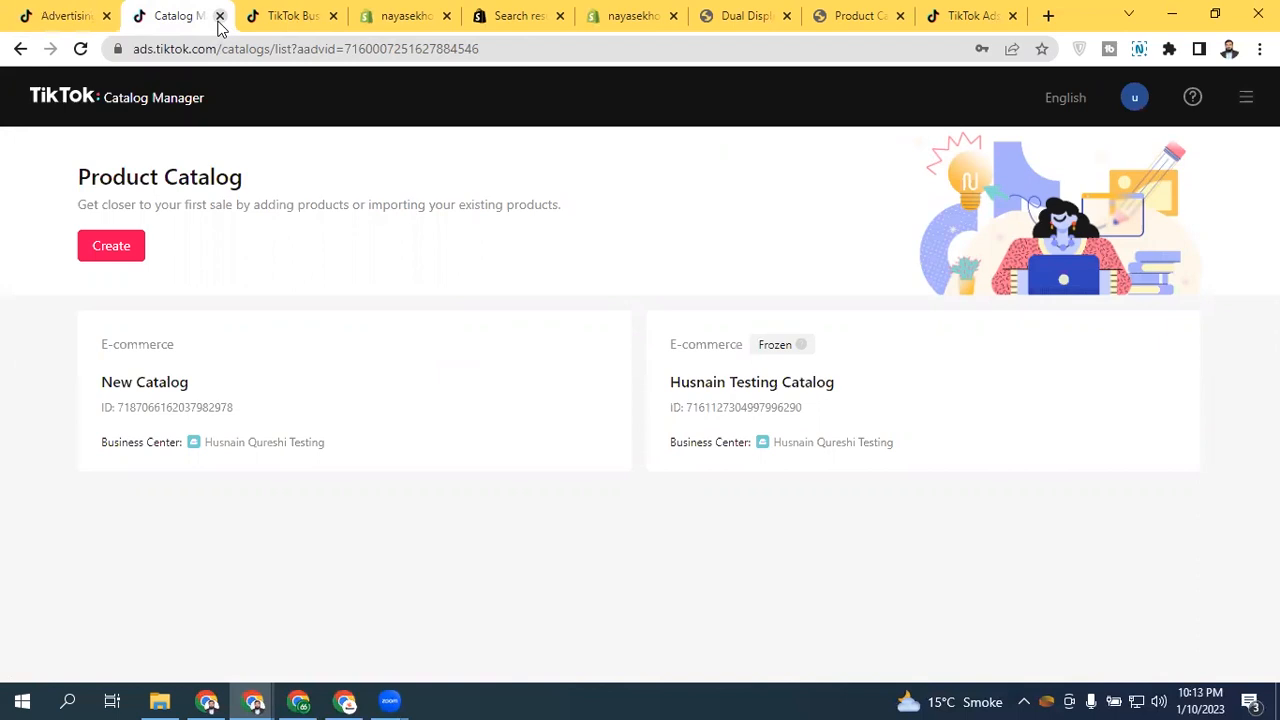
# - Close the TikTok Business Center, watch product, WordPress Product Catalog and search results pages, and return to the Ads Manager campaign page
pyautogui.click(278, 8)
pyautogui.click(359, 15)
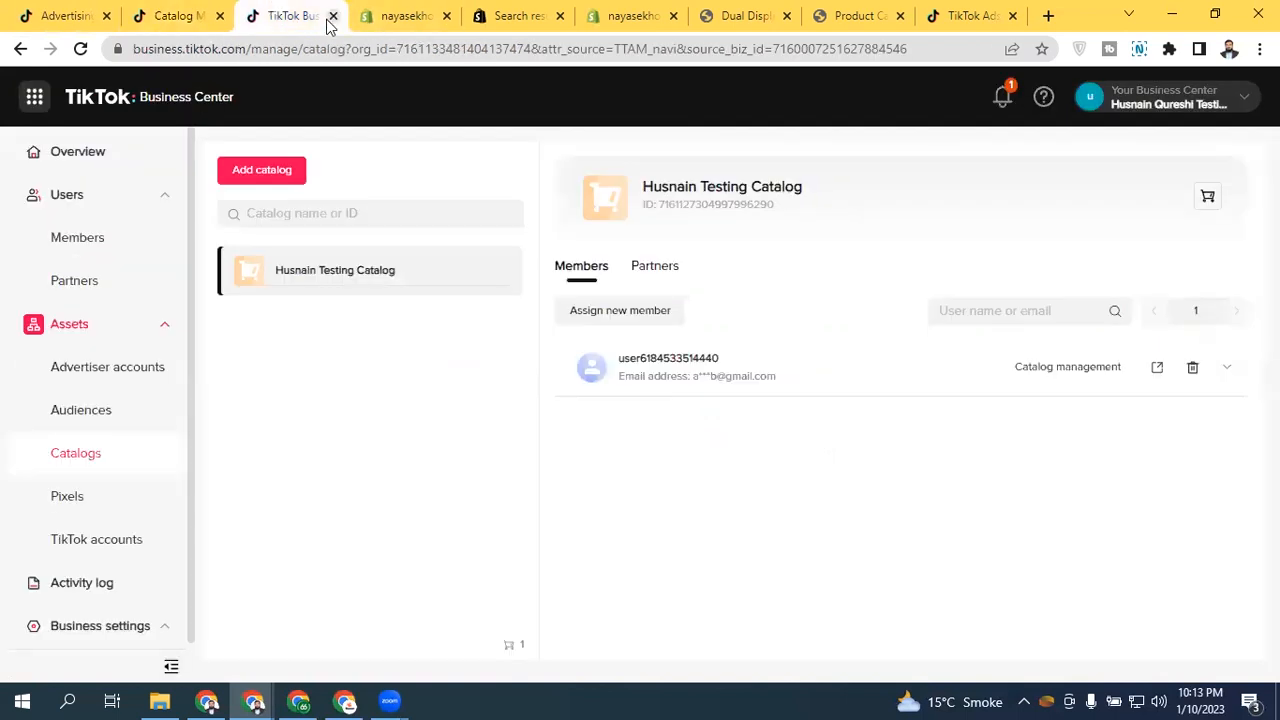
pyautogui.middleClick(287, 20)
pyautogui.click(174, 12)
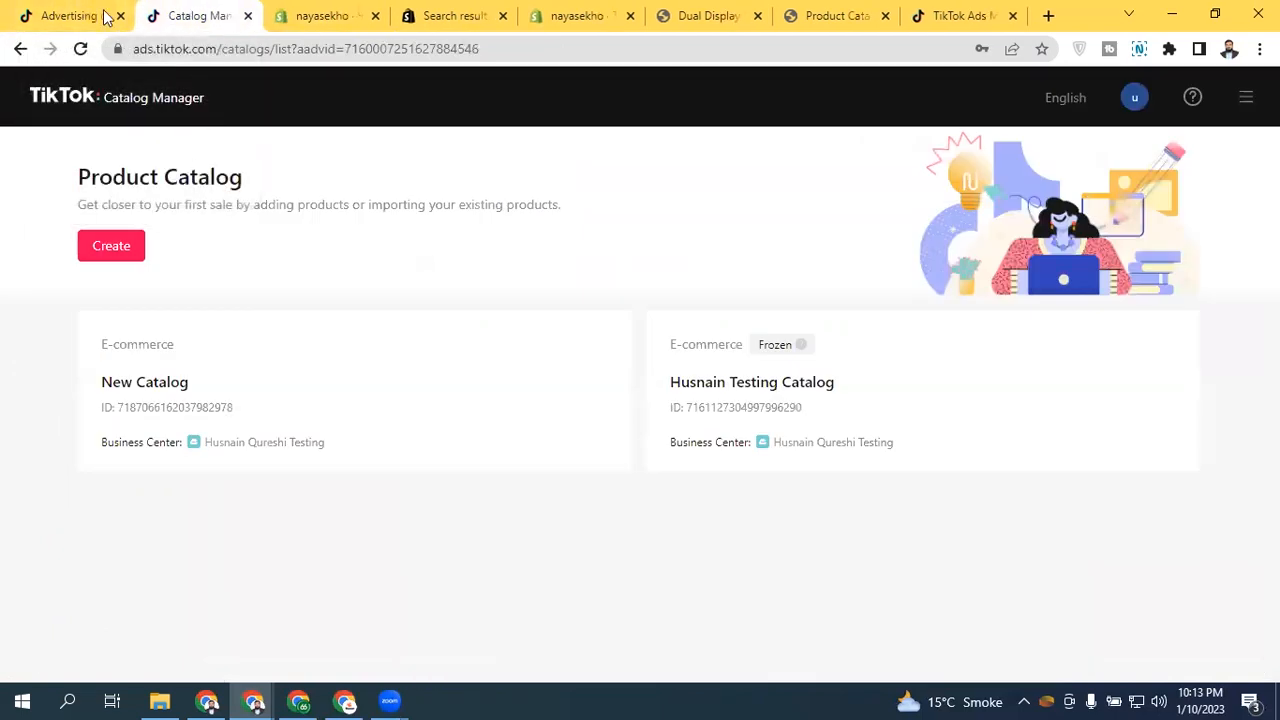
pyautogui.click(757, 15)
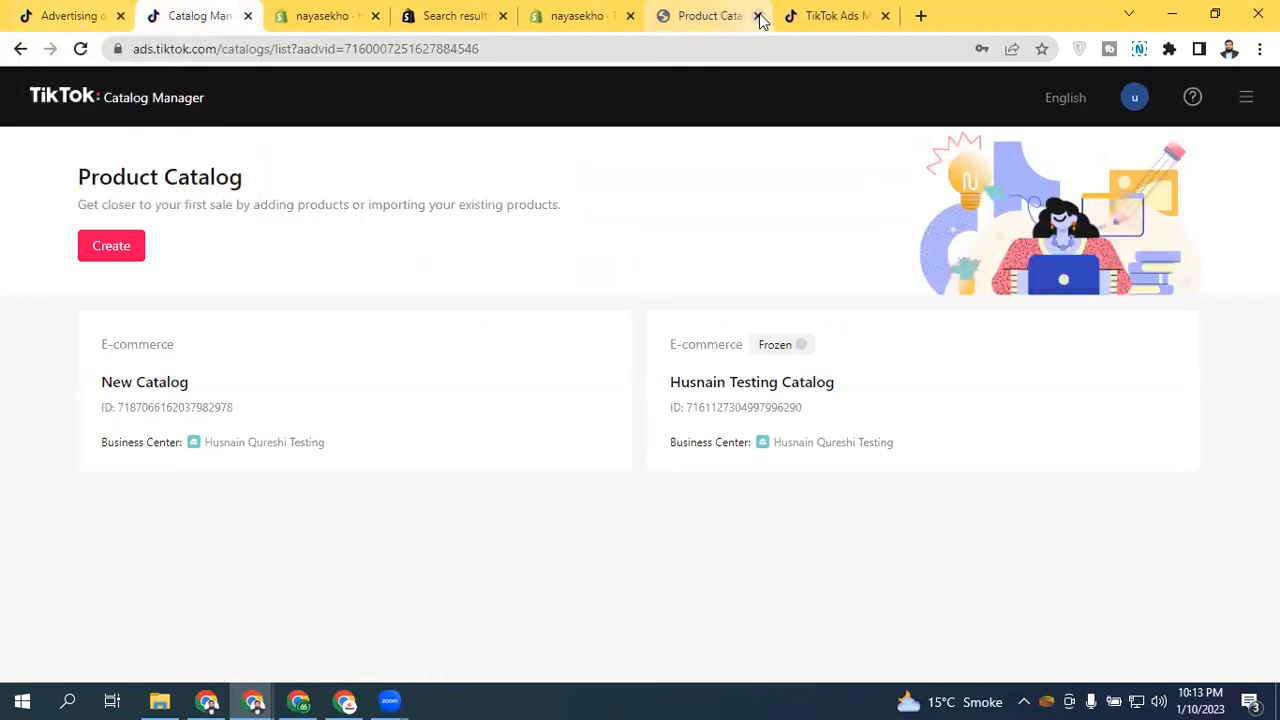
pyautogui.click(759, 16)
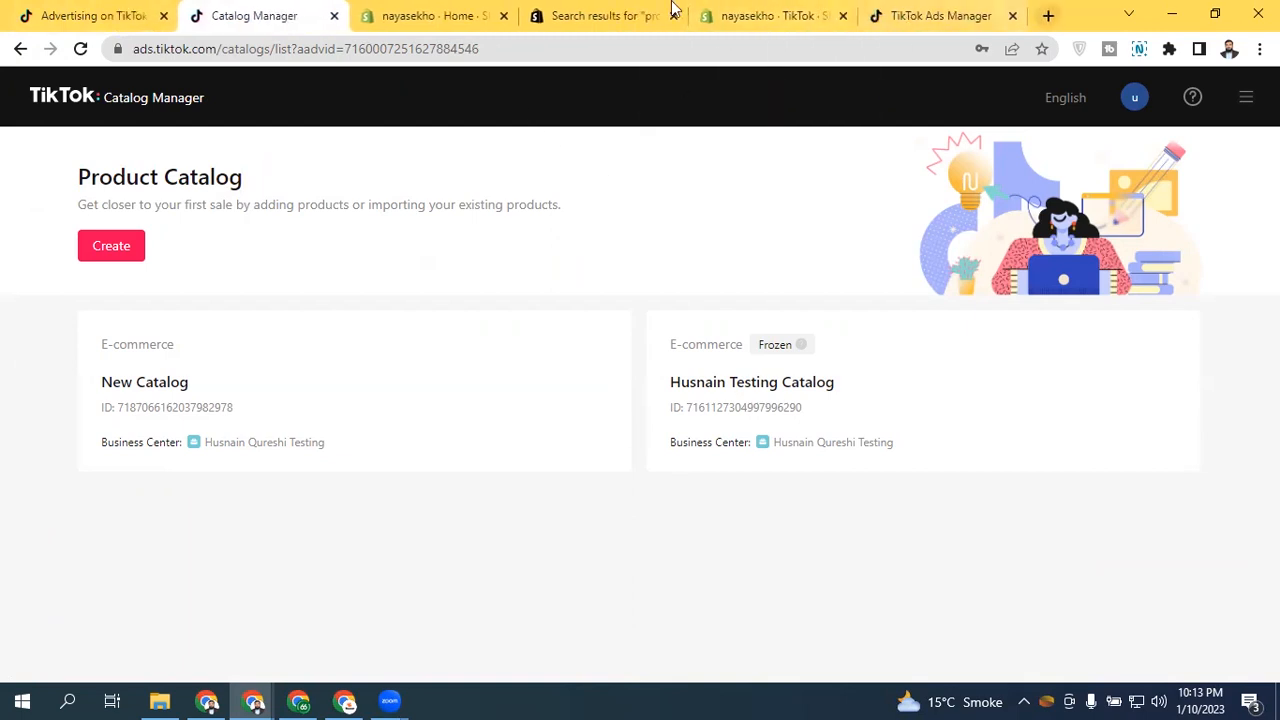
pyautogui.click(25, 12)
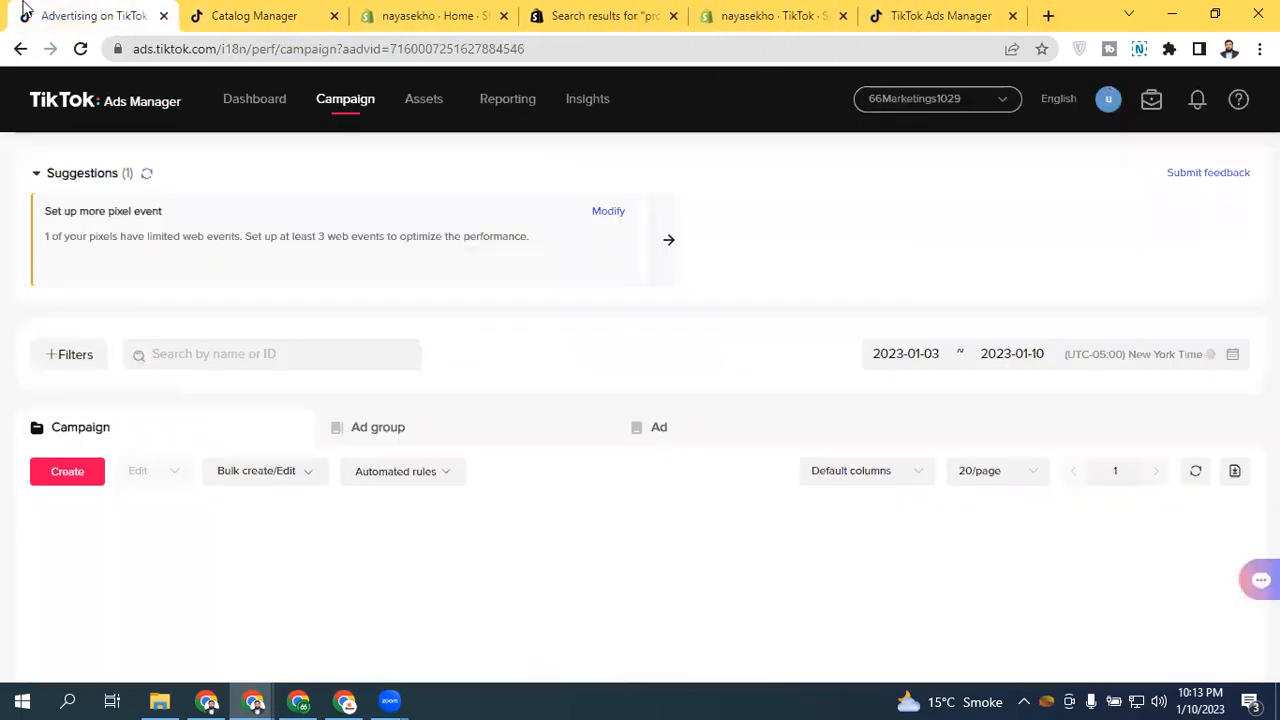
pyautogui.click(673, 16)
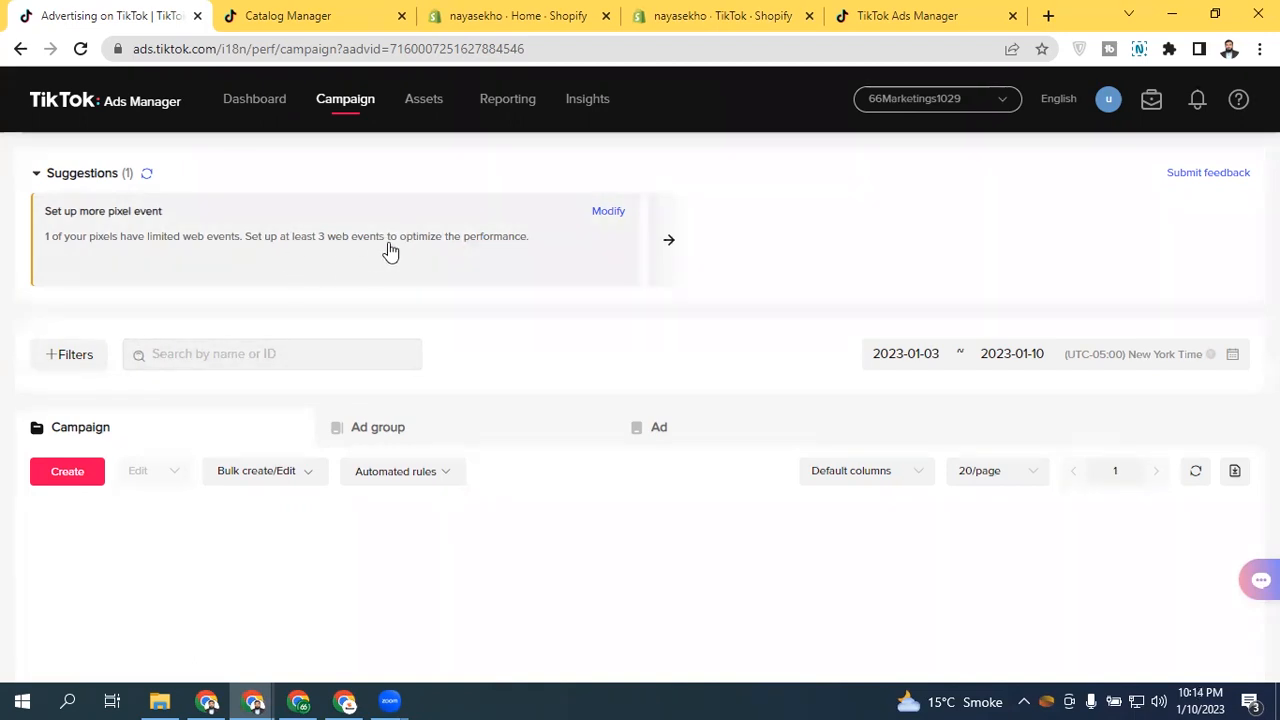
# - Start creating a campaign and continue from the last edits with the Website conversions objective
pyautogui.click(68, 472)
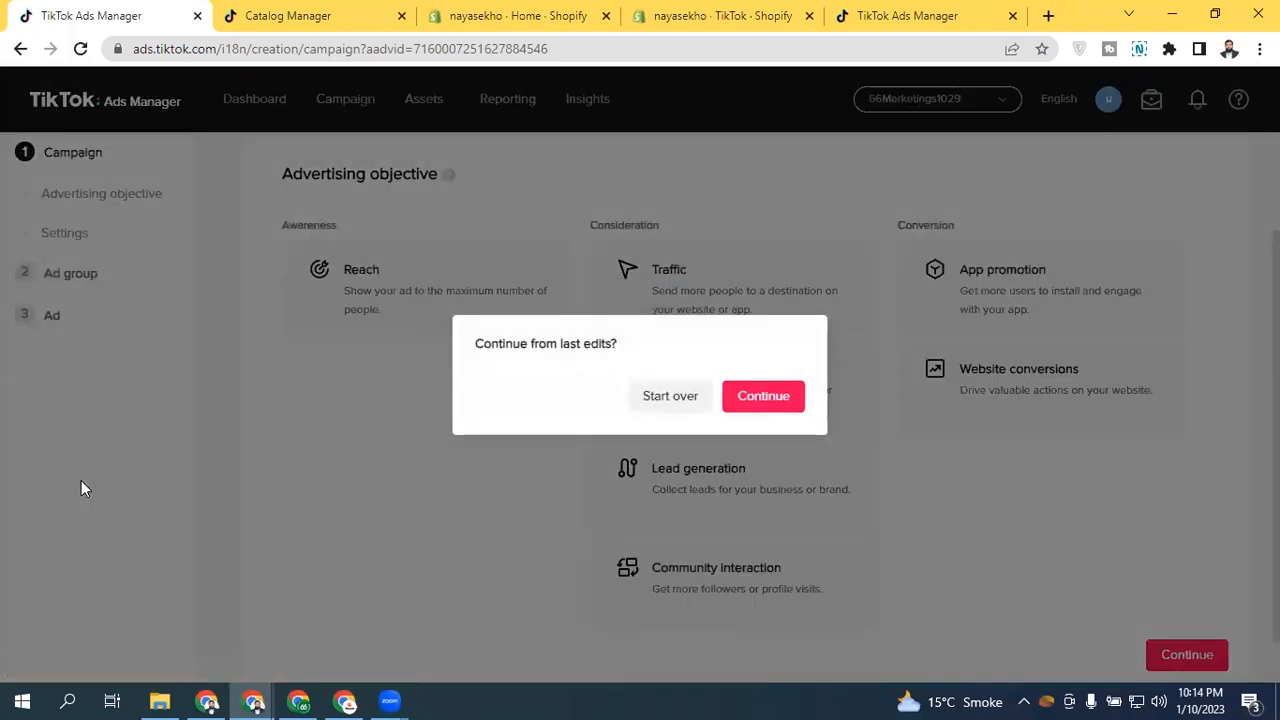
pyautogui.click(765, 398)
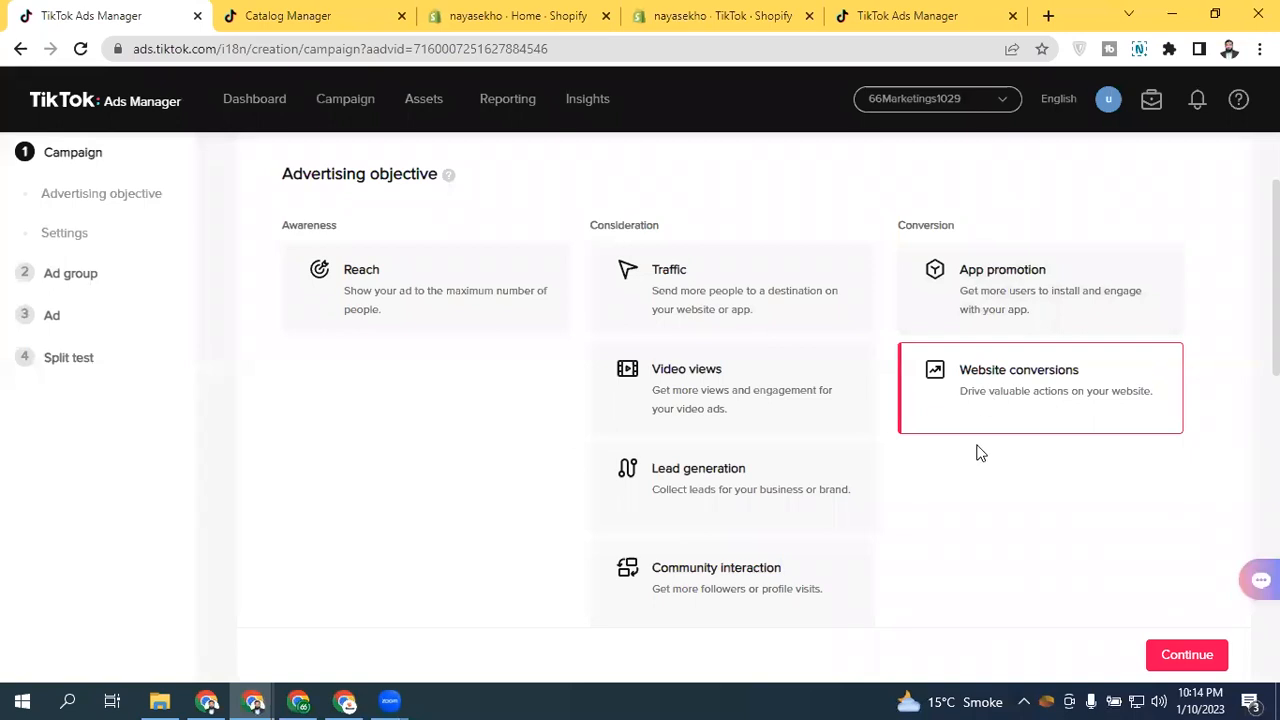
pyautogui.moveTo(1277, 335)
pyautogui.mouseDown()
pyautogui.moveTo(1277, 407)
pyautogui.moveTo(1277, 314)
pyautogui.moveTo(1277, 330)
pyautogui.mouseUp()
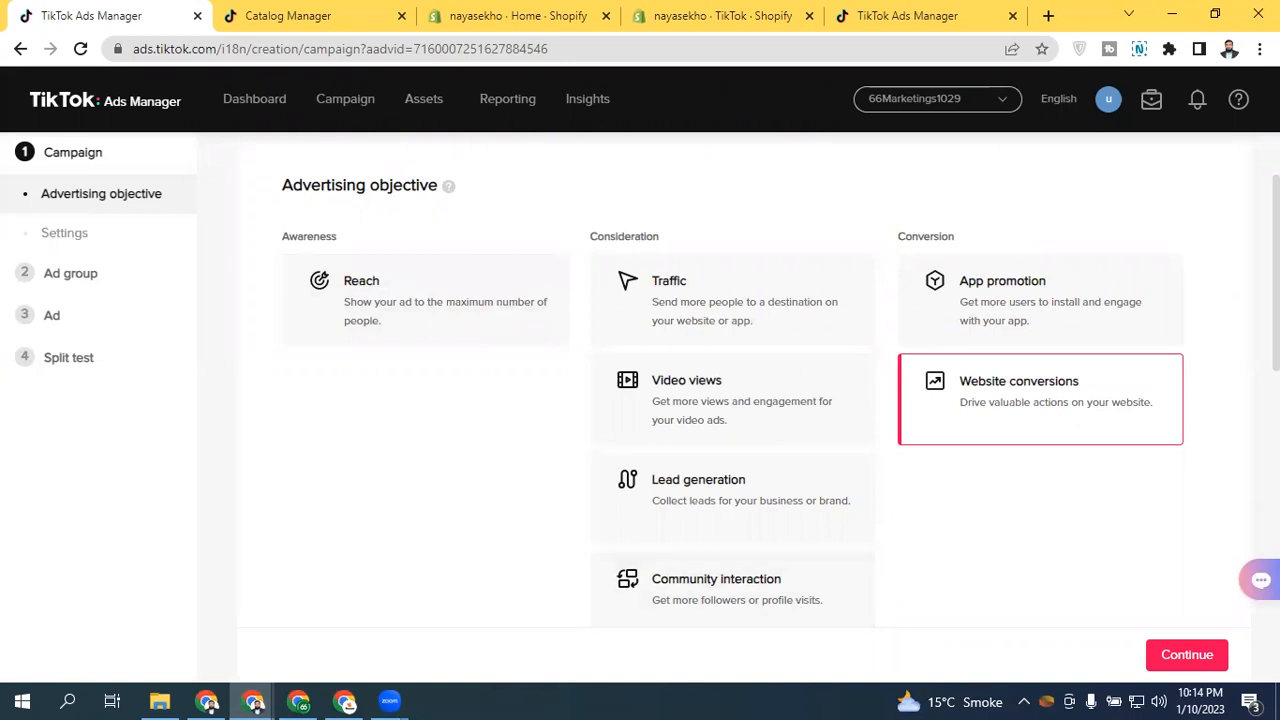
# - Examine the advertising objectives under Awareness, Consideration and Conversion, and view the campaign settings section
pyautogui.scroll(-1, 792, 608)
pyautogui.scroll(1, 792, 608)
pyautogui.scroll(2, 1096, 256)
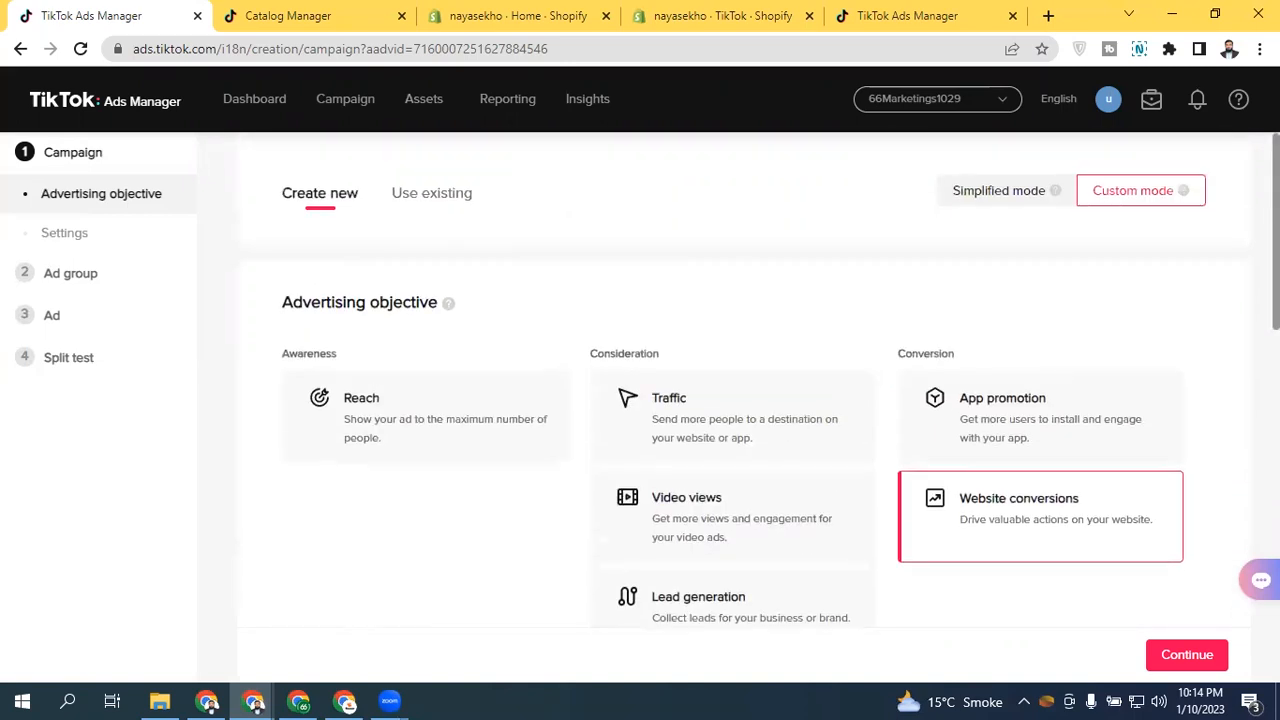
pyautogui.scroll(-1, 1096, 256)
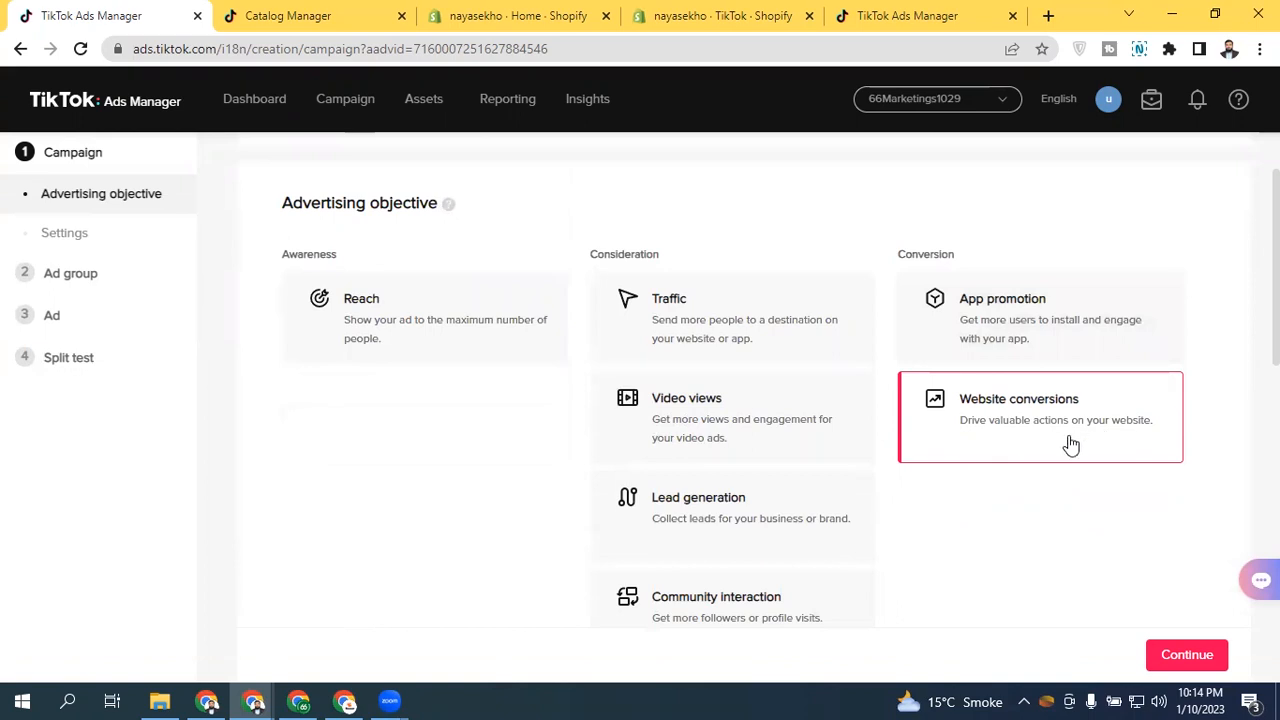
pyautogui.moveTo(1276, 300); pyautogui.dragTo(1276, 316)
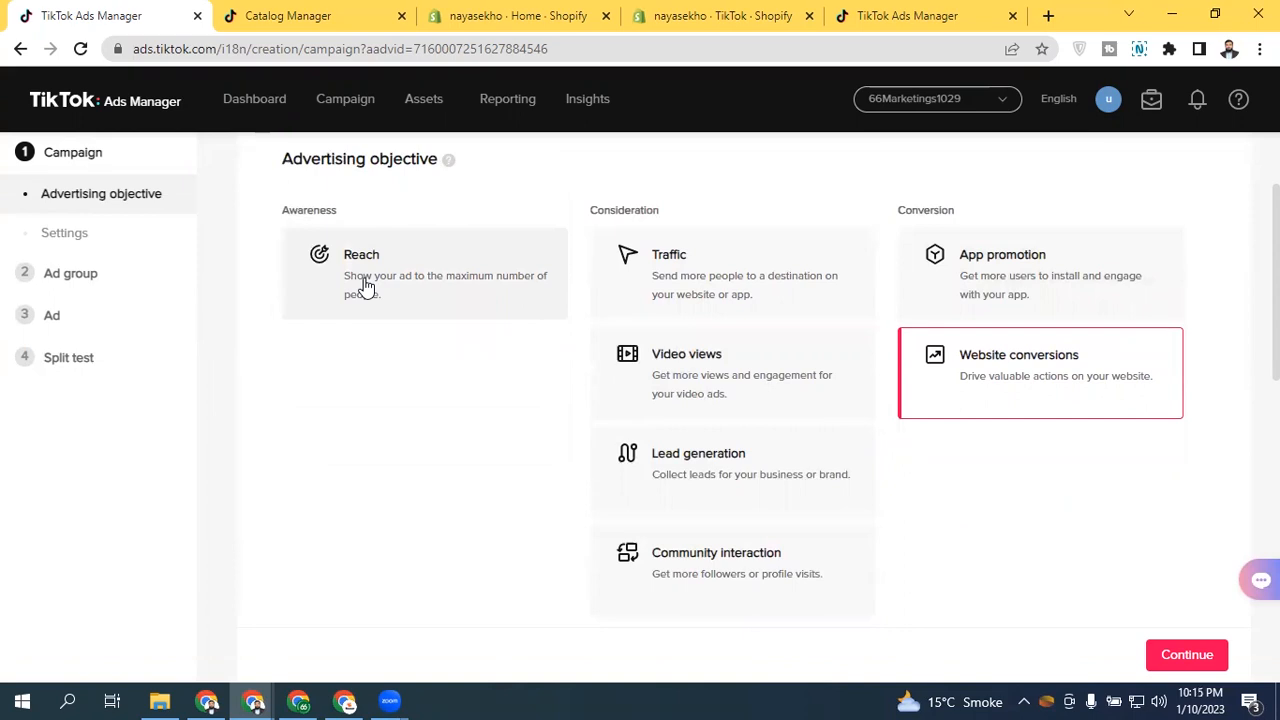
pyautogui.scroll(-2, 366, 287)
pyautogui.scroll(2, 366, 287)
pyautogui.scroll(-1, 963, 343)
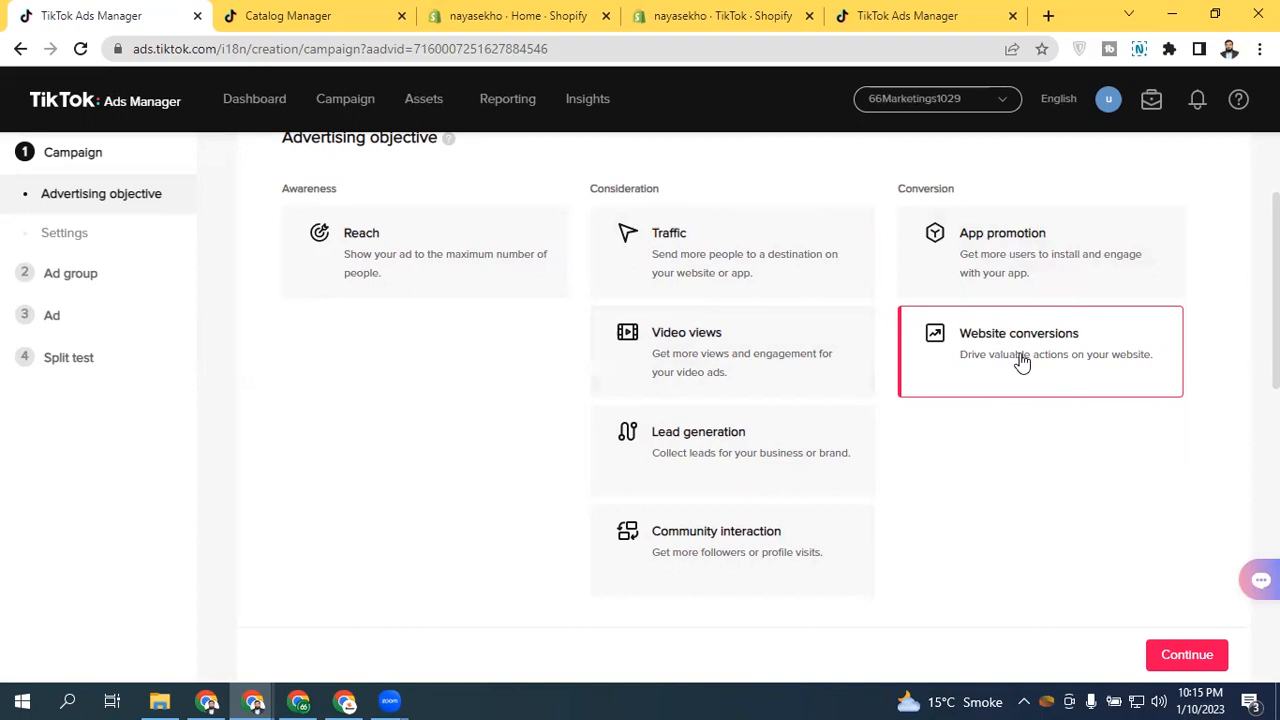
pyautogui.scroll(-3, 1022, 362)
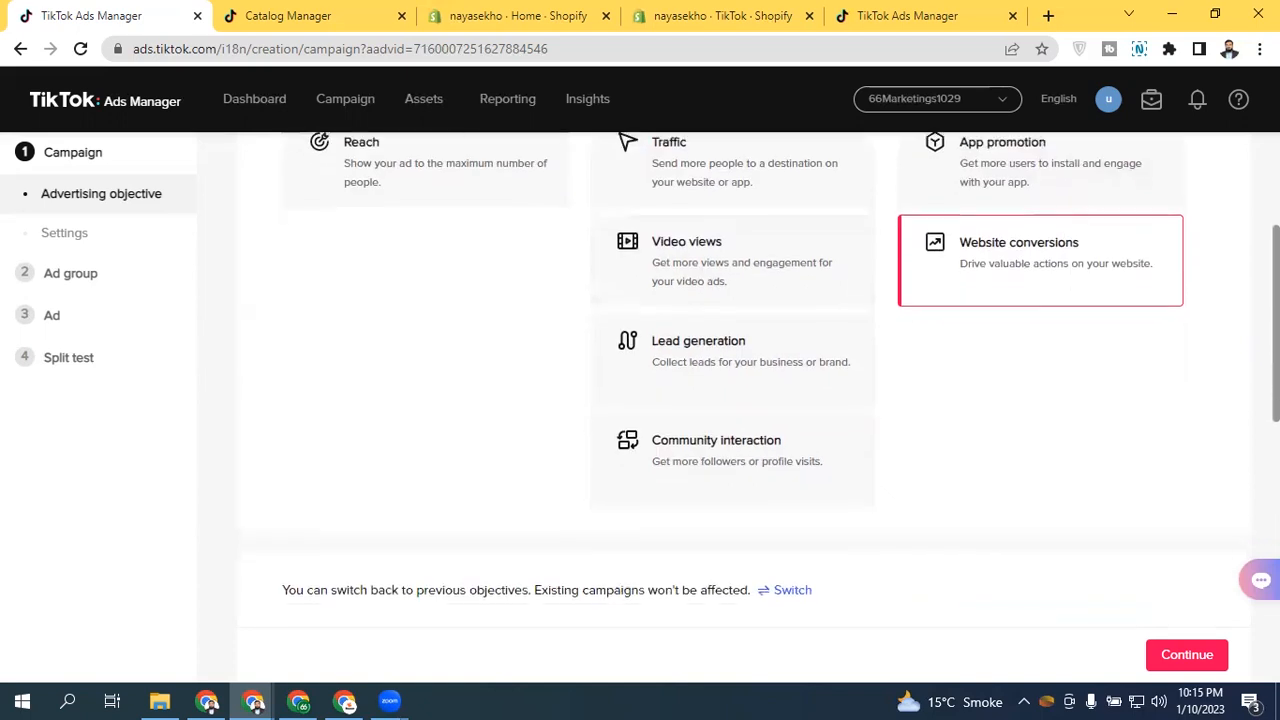
pyautogui.scroll(-3, 1010, 213)
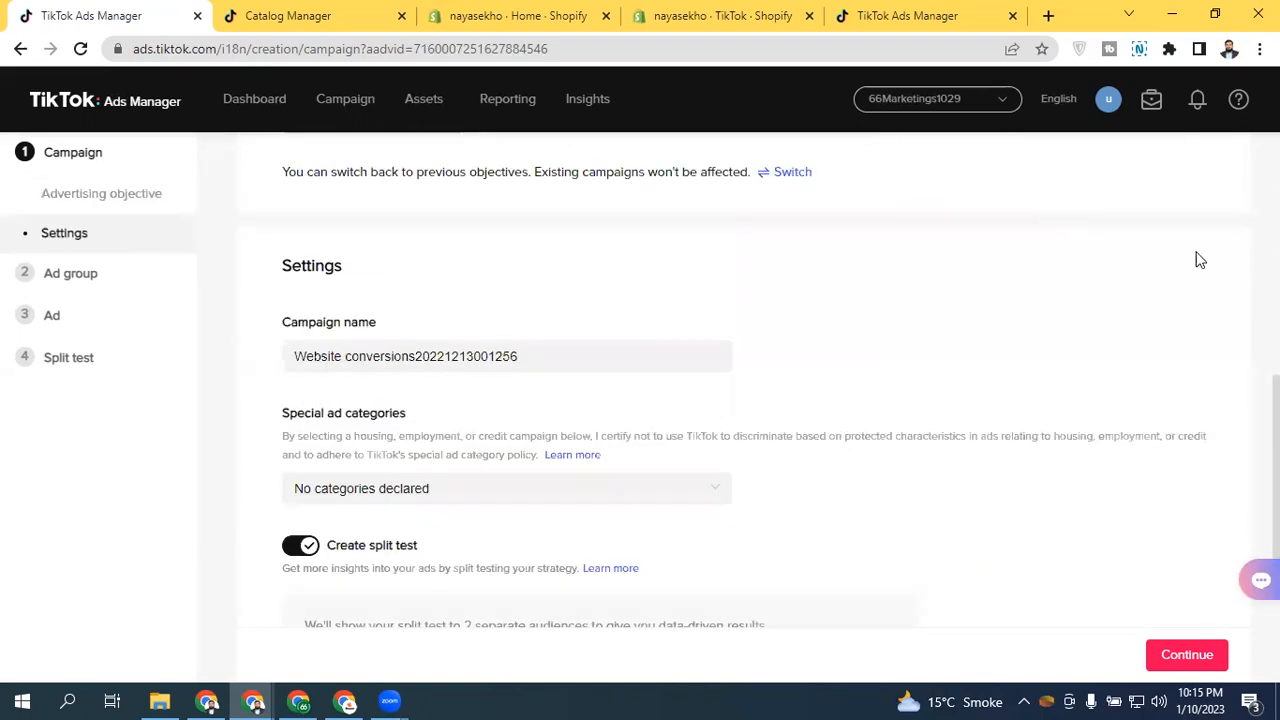
# - Check the special ad categories list in the campaign settings and turn off the split test
pyautogui.scroll(-1, 1194, 257)
pyautogui.scroll(-2, 760, 380)
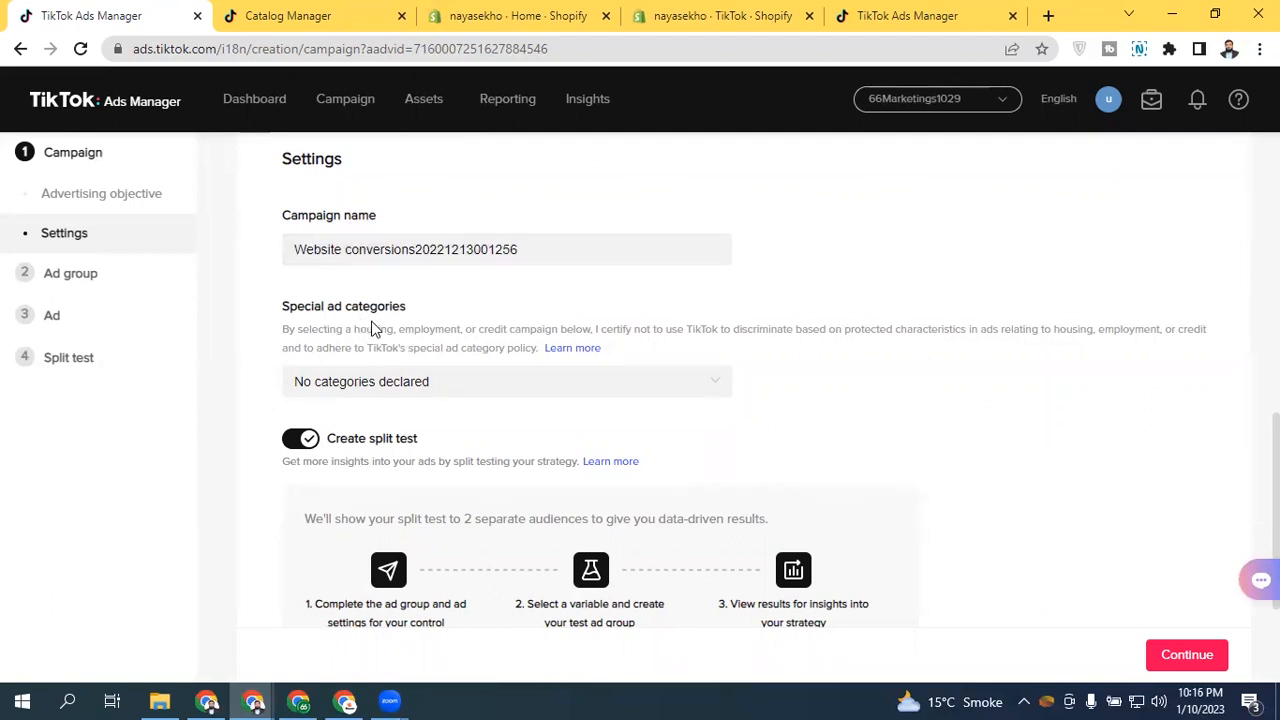
pyautogui.click(393, 381)
pyautogui.click(393, 381)
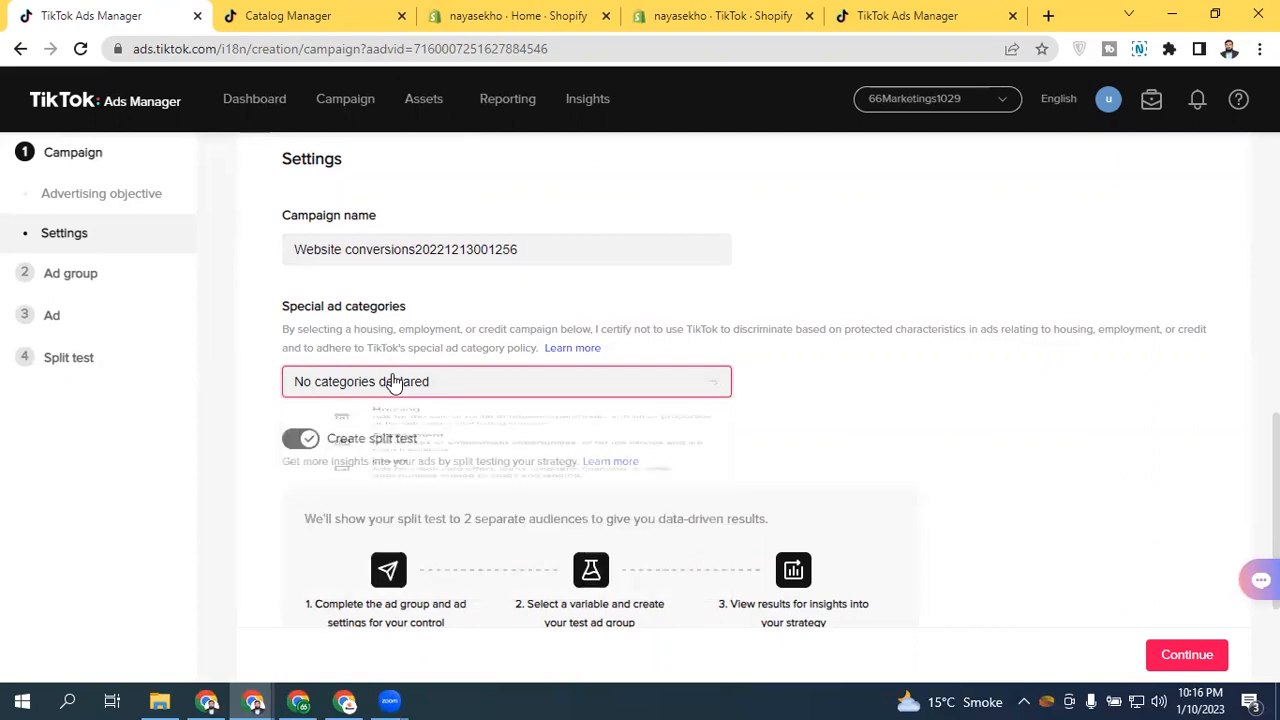
pyautogui.scroll(-2, 348, 274)
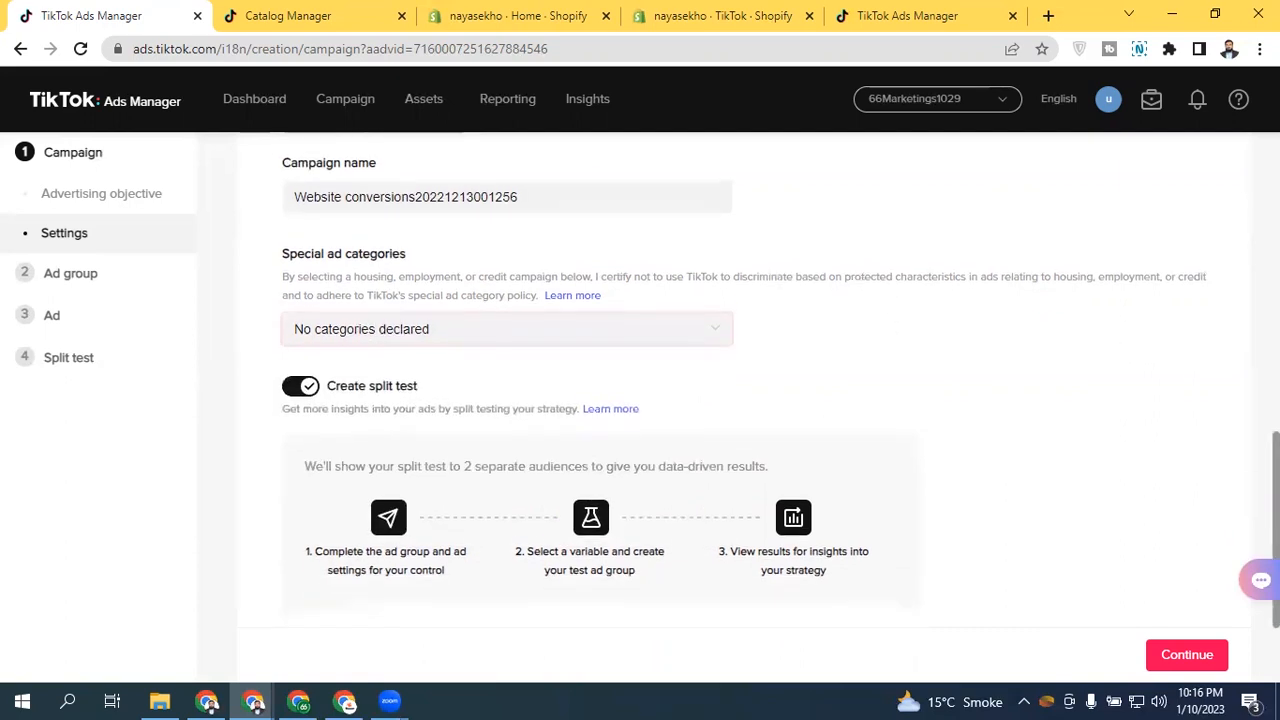
pyautogui.click(298, 270)
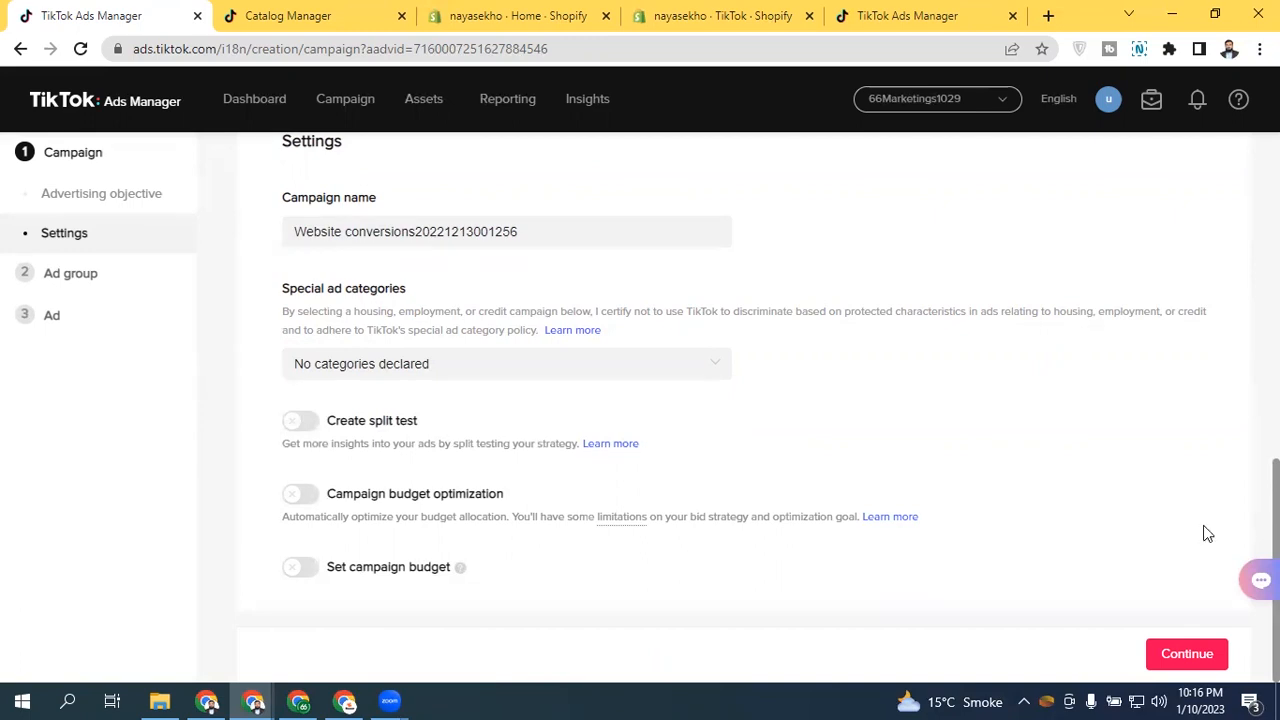
# - Try campaign budget optimization and a daily campaign budget of 100 USD, and switch both off again
pyautogui.click(314, 497)
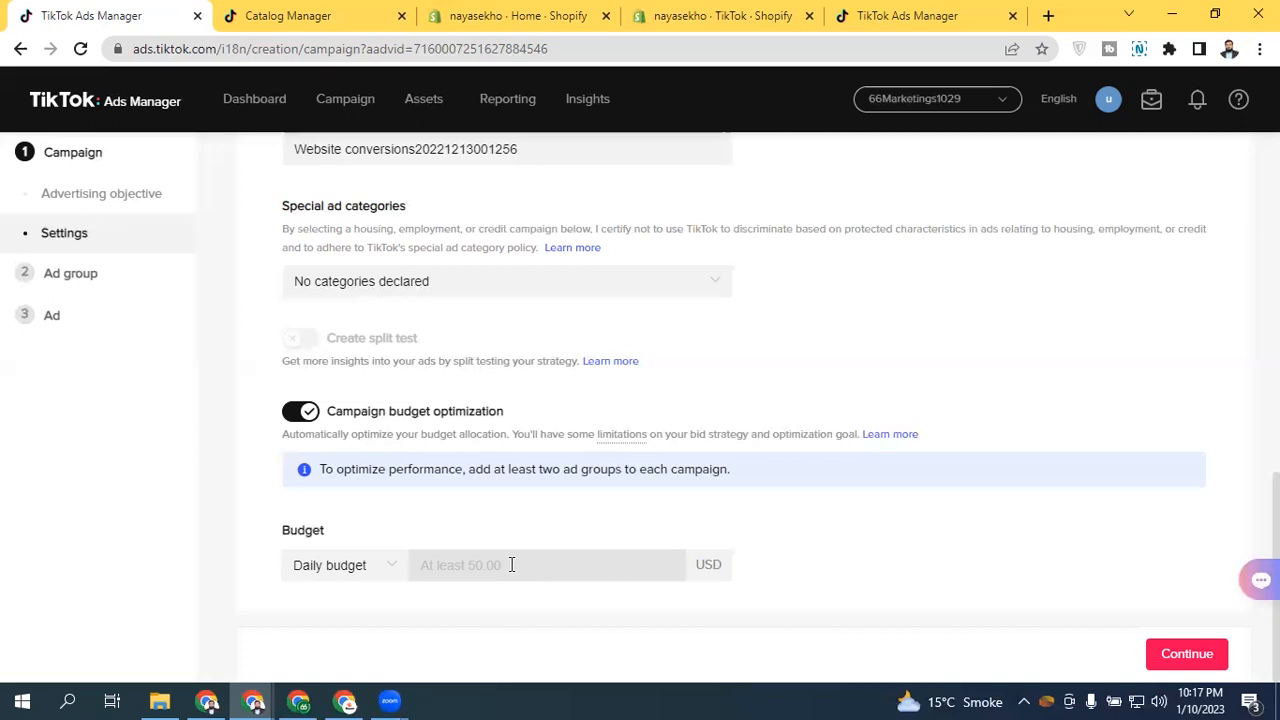
pyautogui.click(300, 411)
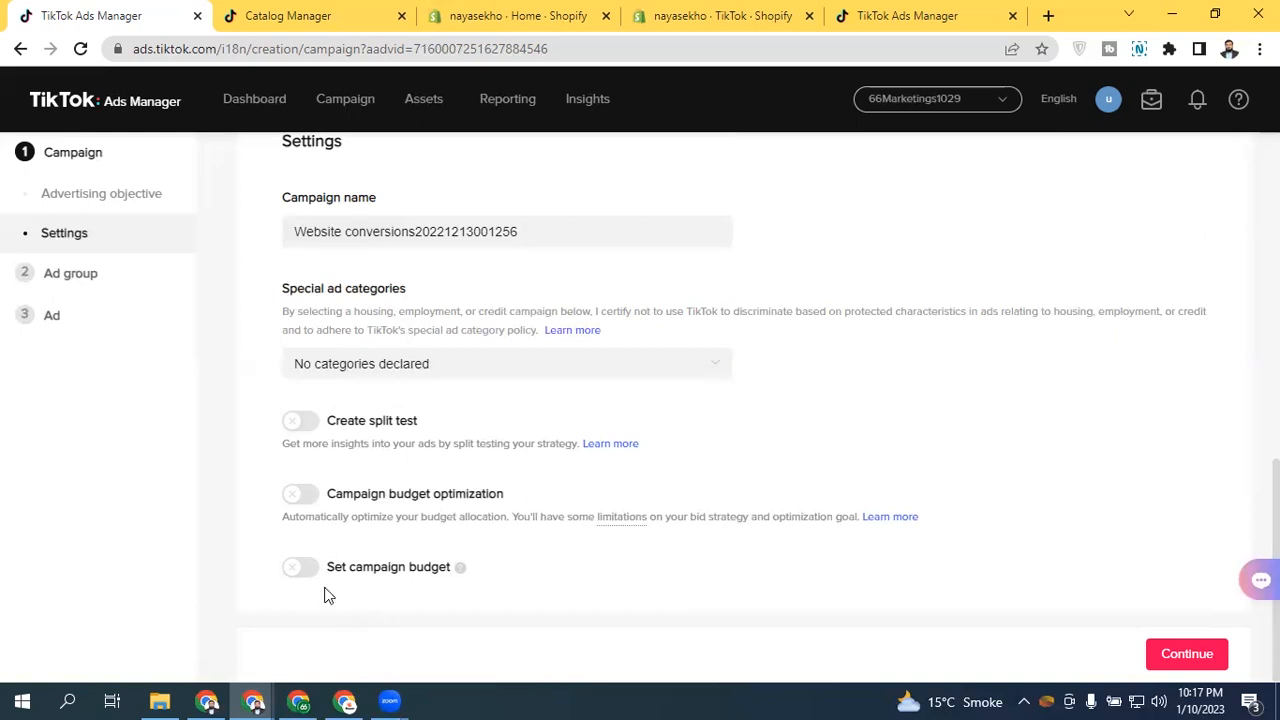
pyautogui.click(350, 572)
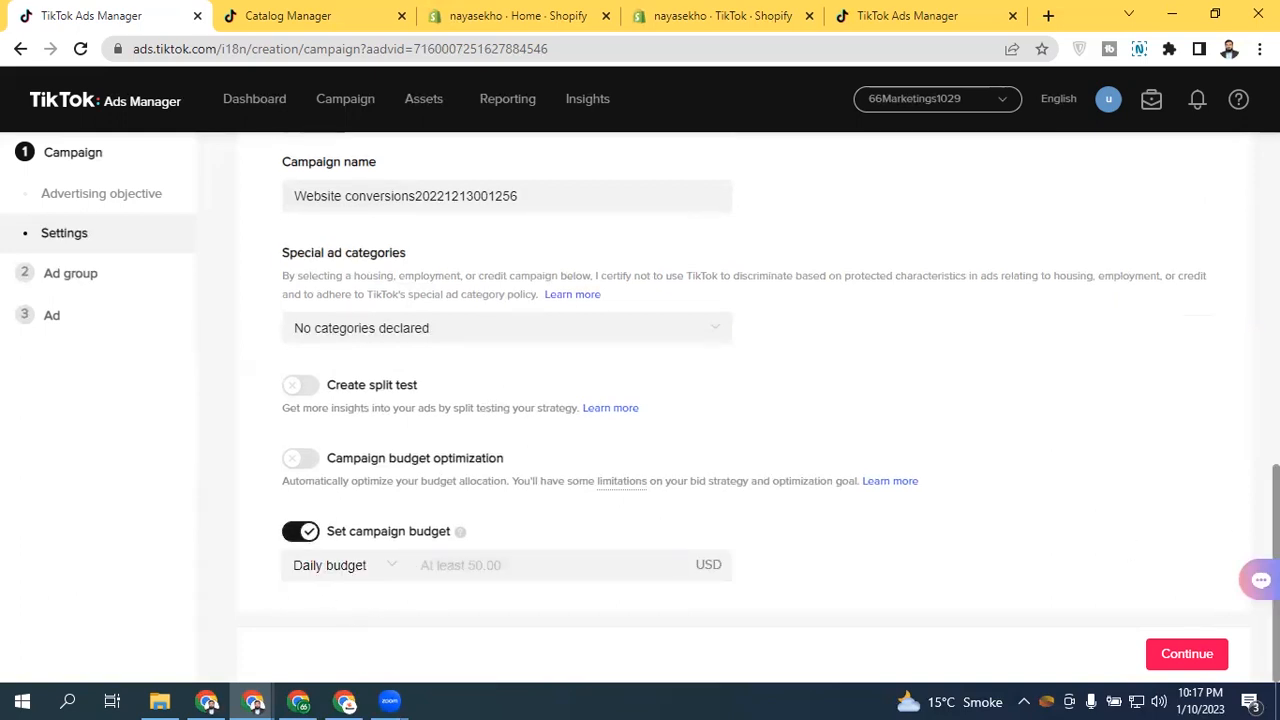
pyautogui.click(564, 567)
pyautogui.write('100')
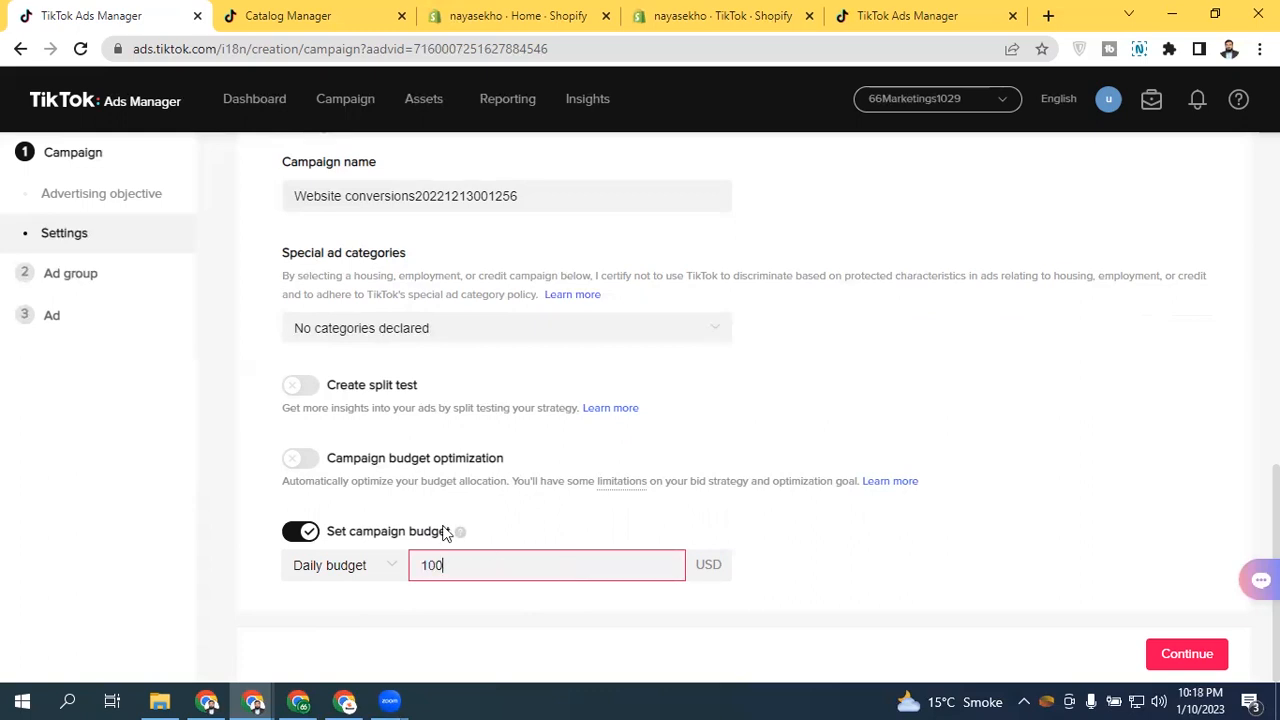
pyautogui.click(233, 532)
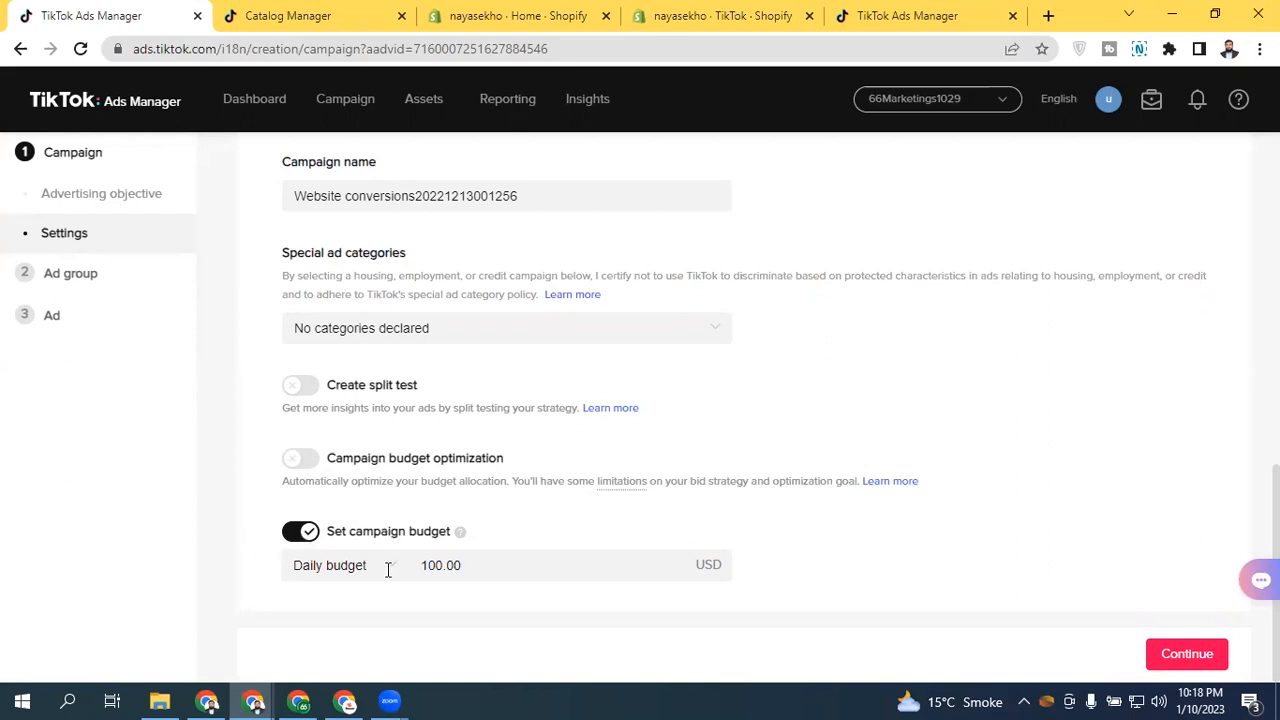
pyautogui.click(303, 533)
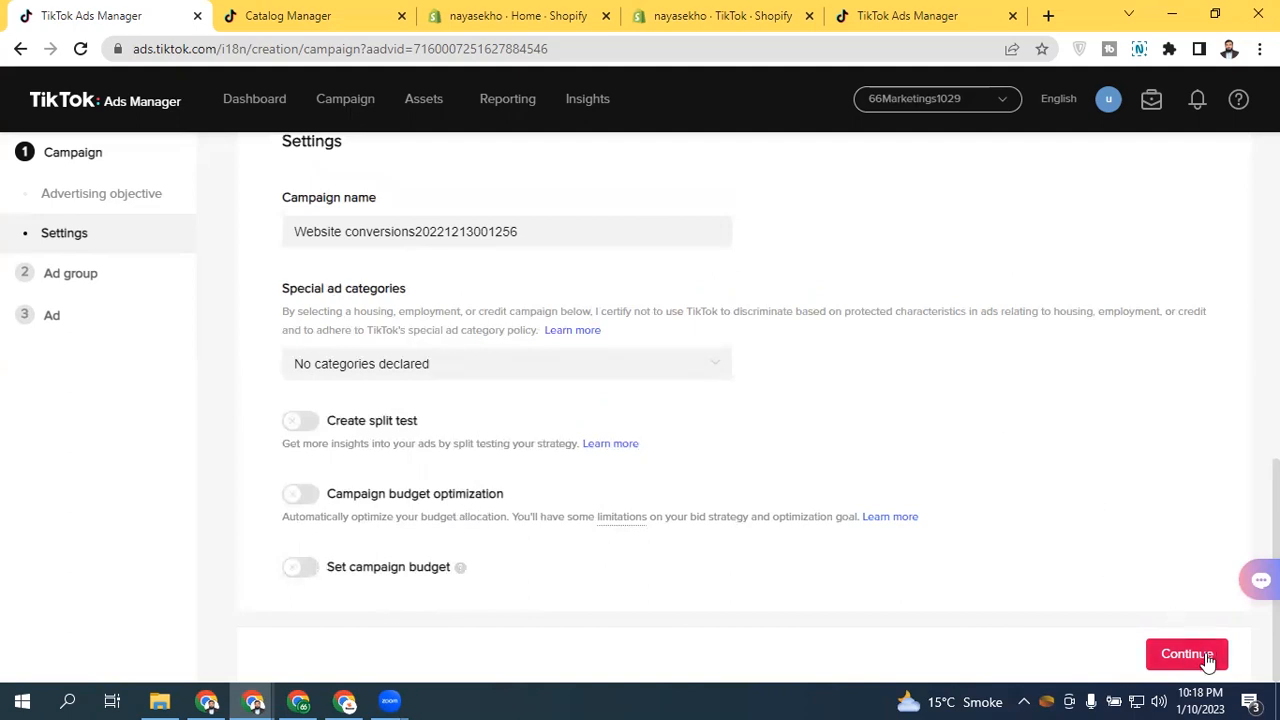
# - Review the campaign settings and continue to the ad group setup
pyautogui.scroll(2, 806, 335)
pyautogui.scroll(-2, 760, 410)
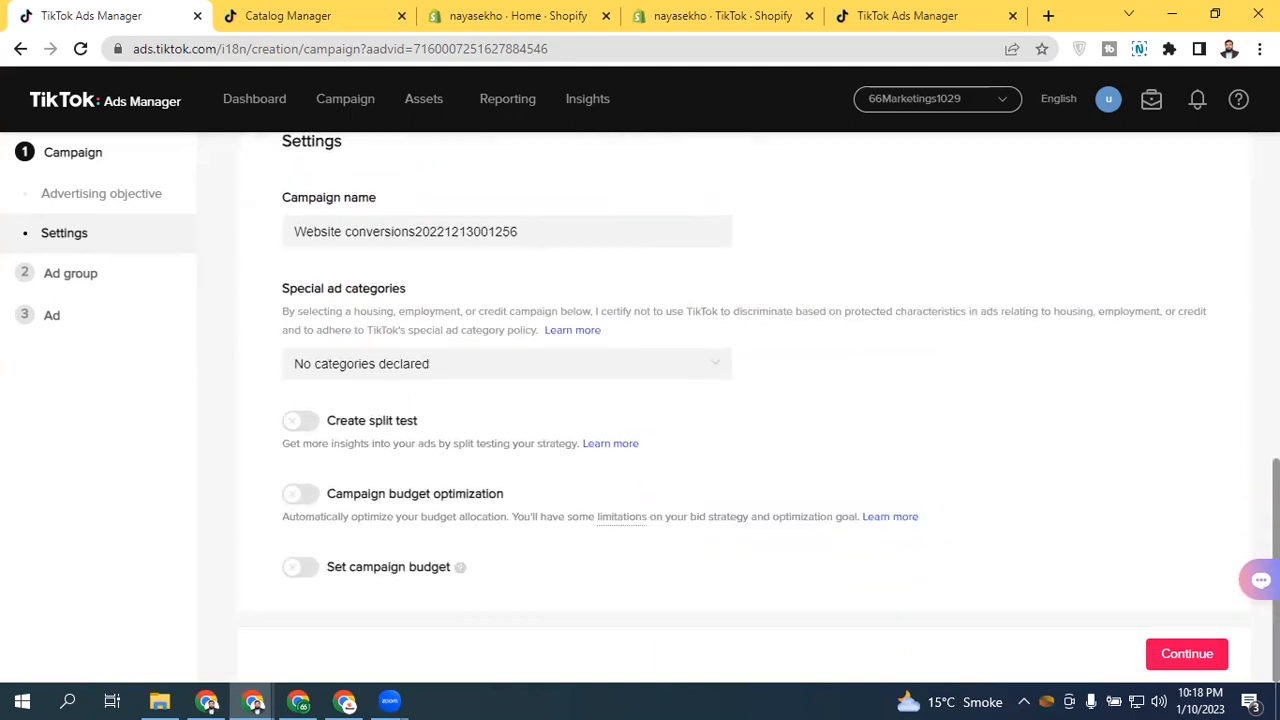
pyautogui.click(1184, 660)
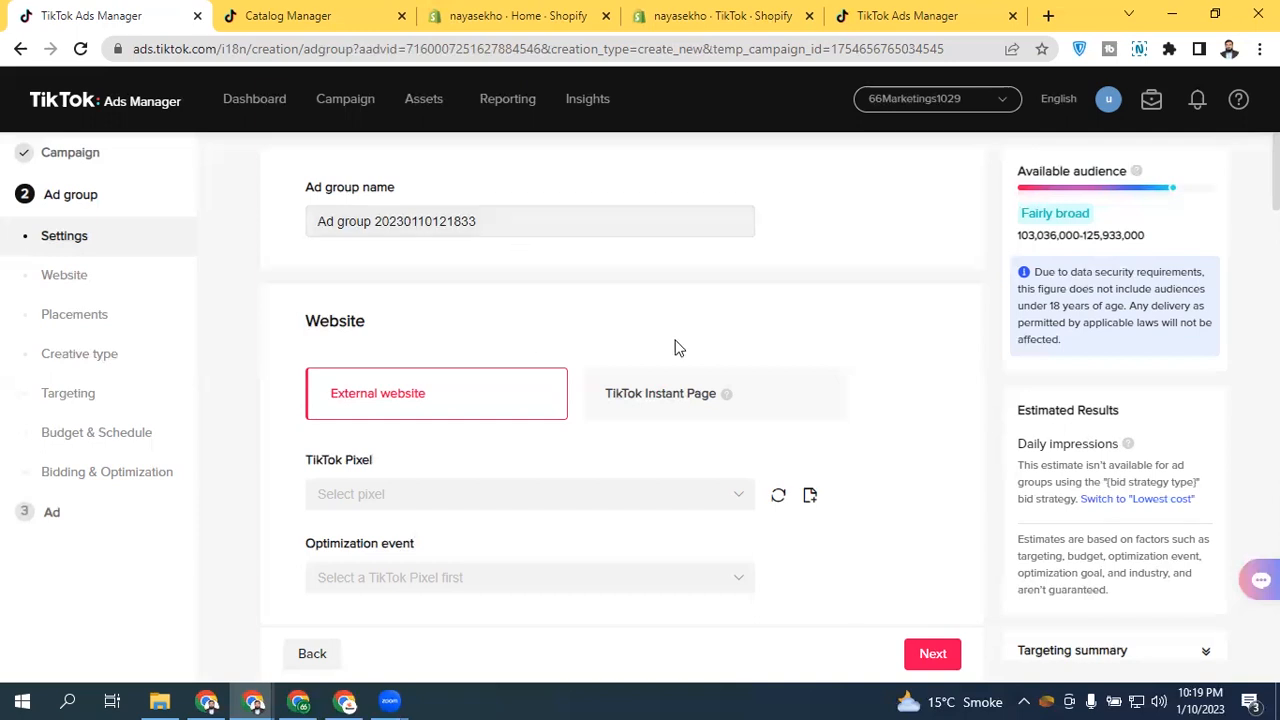
# - Select Nayasekho Pixel as the TikTok Pixel for the ad group's external website
pyautogui.scroll(-2, 622, 400)
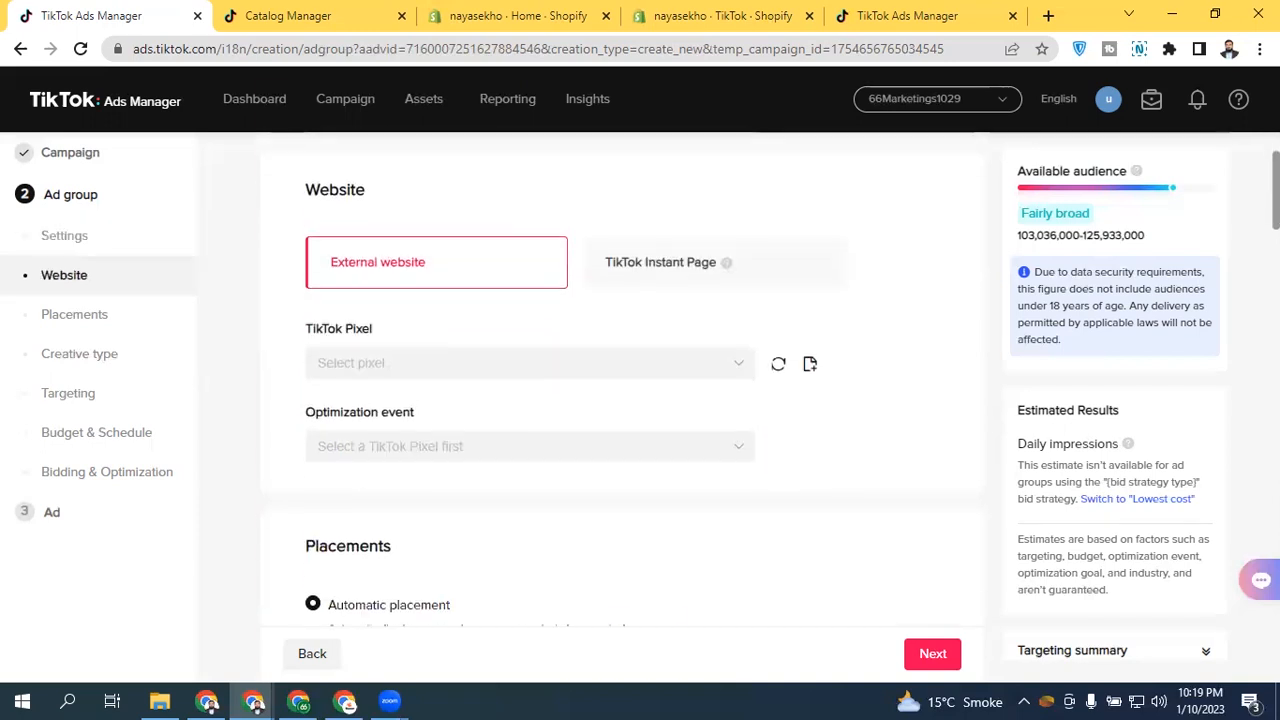
pyautogui.scroll(1, 622, 400)
pyautogui.scroll(-1, 475, 291)
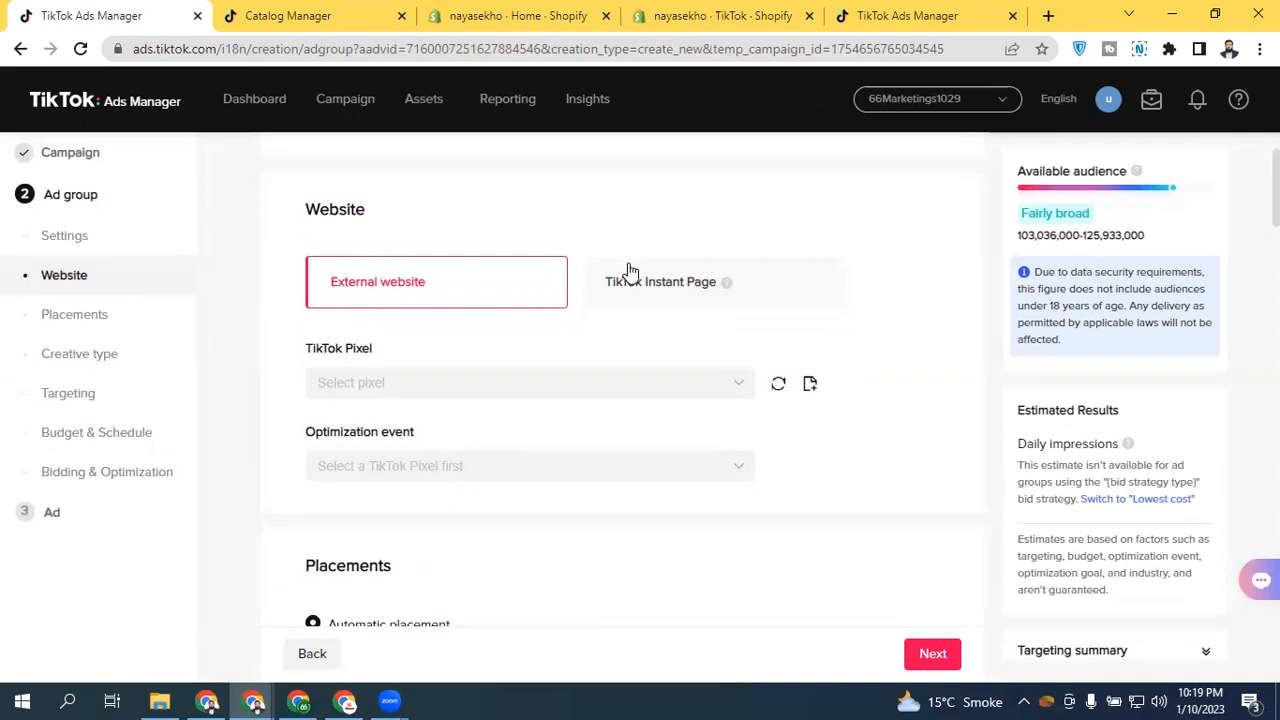
pyautogui.click(366, 387)
pyautogui.click(388, 391)
pyautogui.click(410, 395)
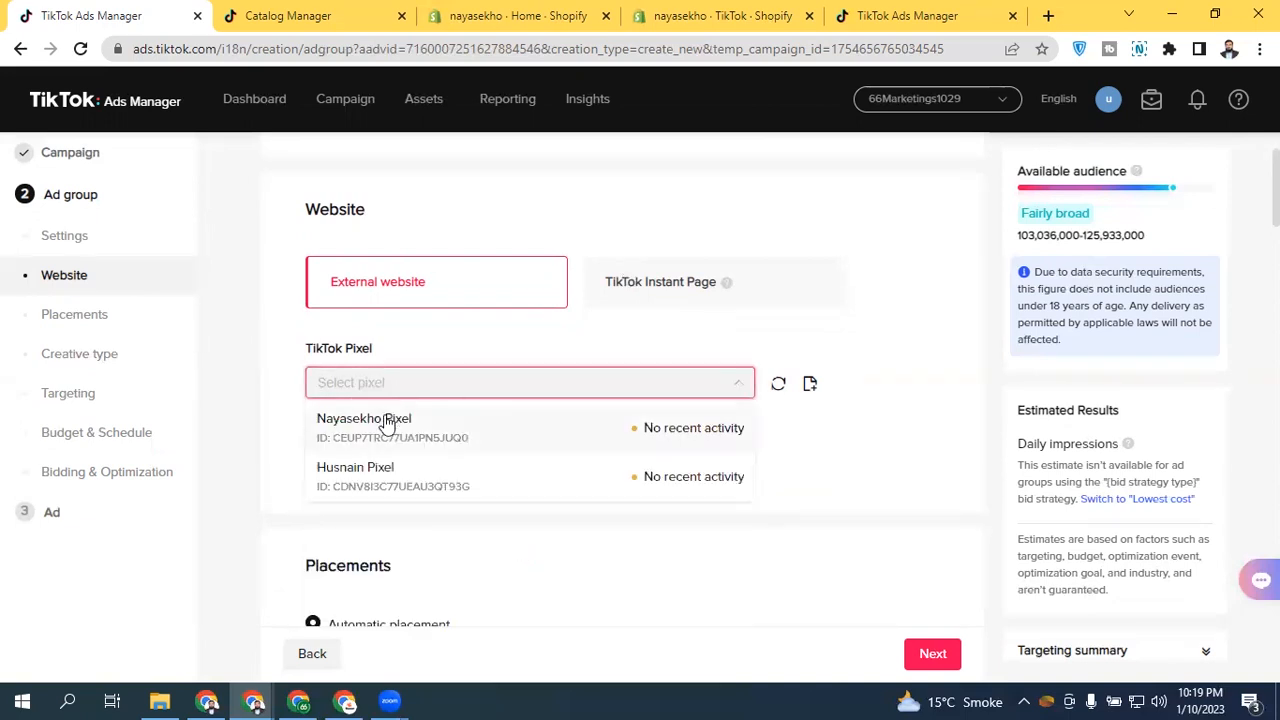
pyautogui.click(412, 428)
# - Set the ad group's optimization event to Place an Order
pyautogui.click(406, 465)
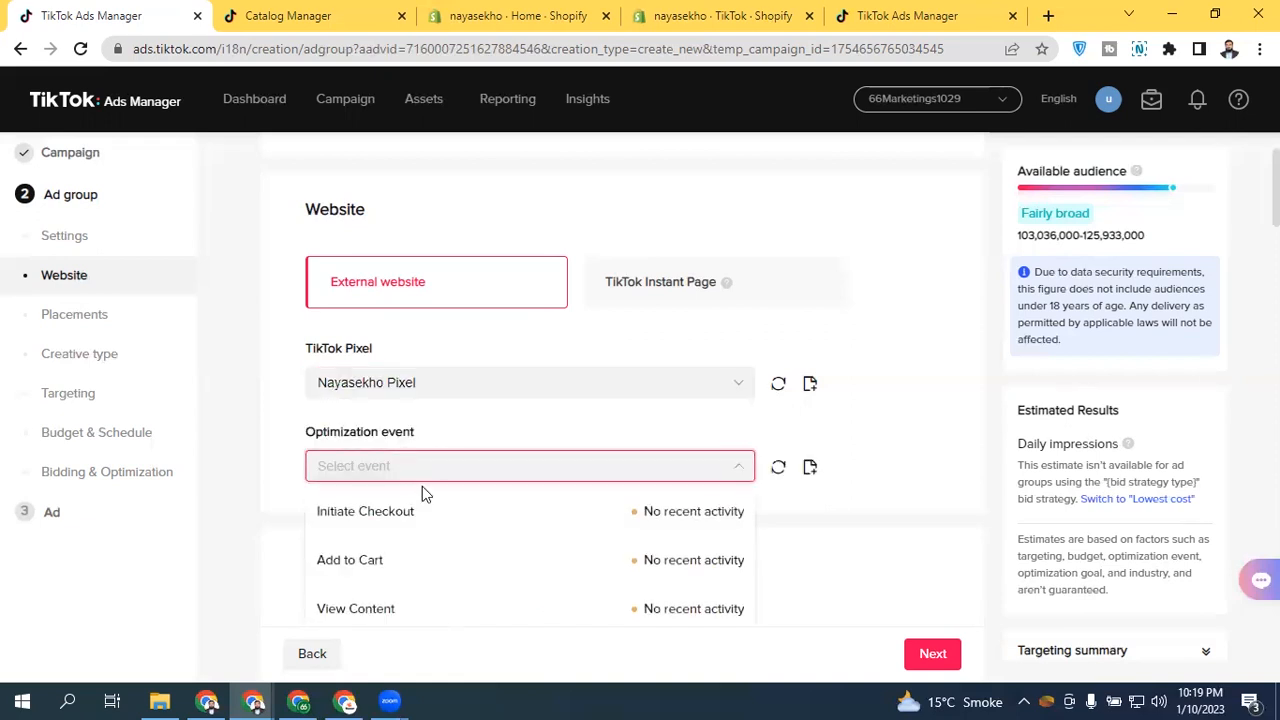
pyautogui.moveTo(1276, 205); pyautogui.dragTo(1276, 229)
pyautogui.click(432, 290)
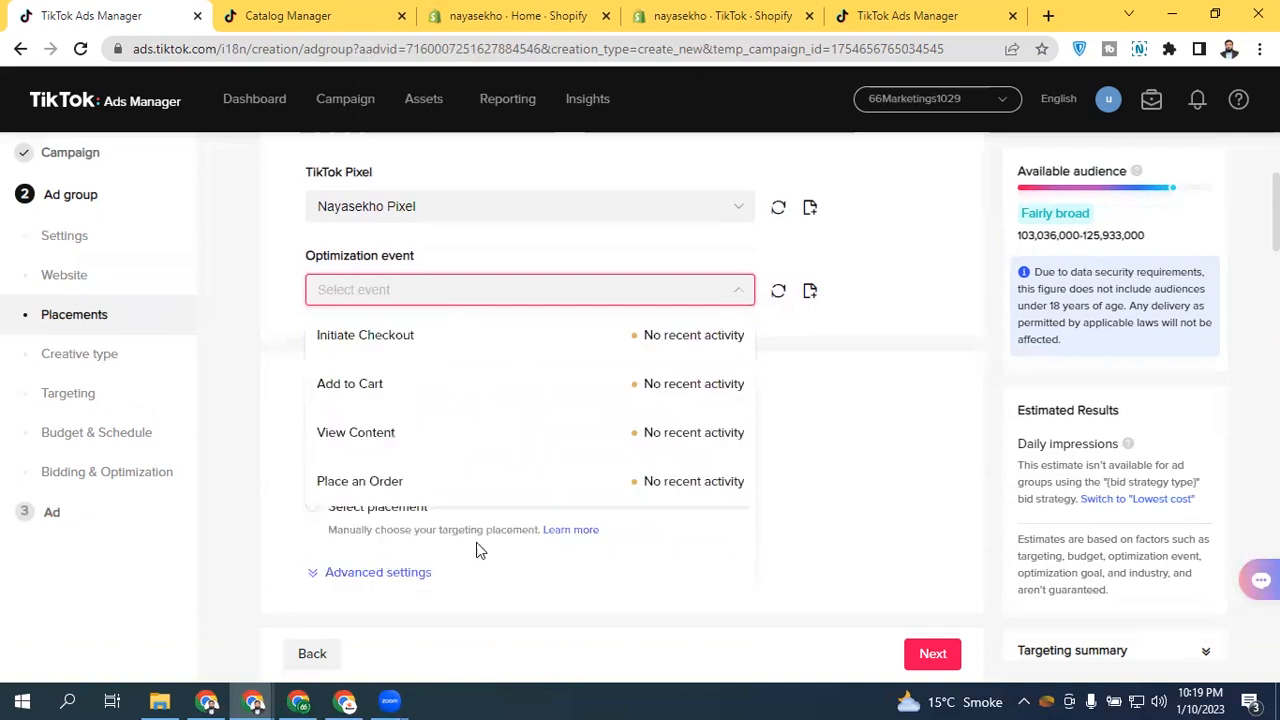
pyautogui.click(380, 484)
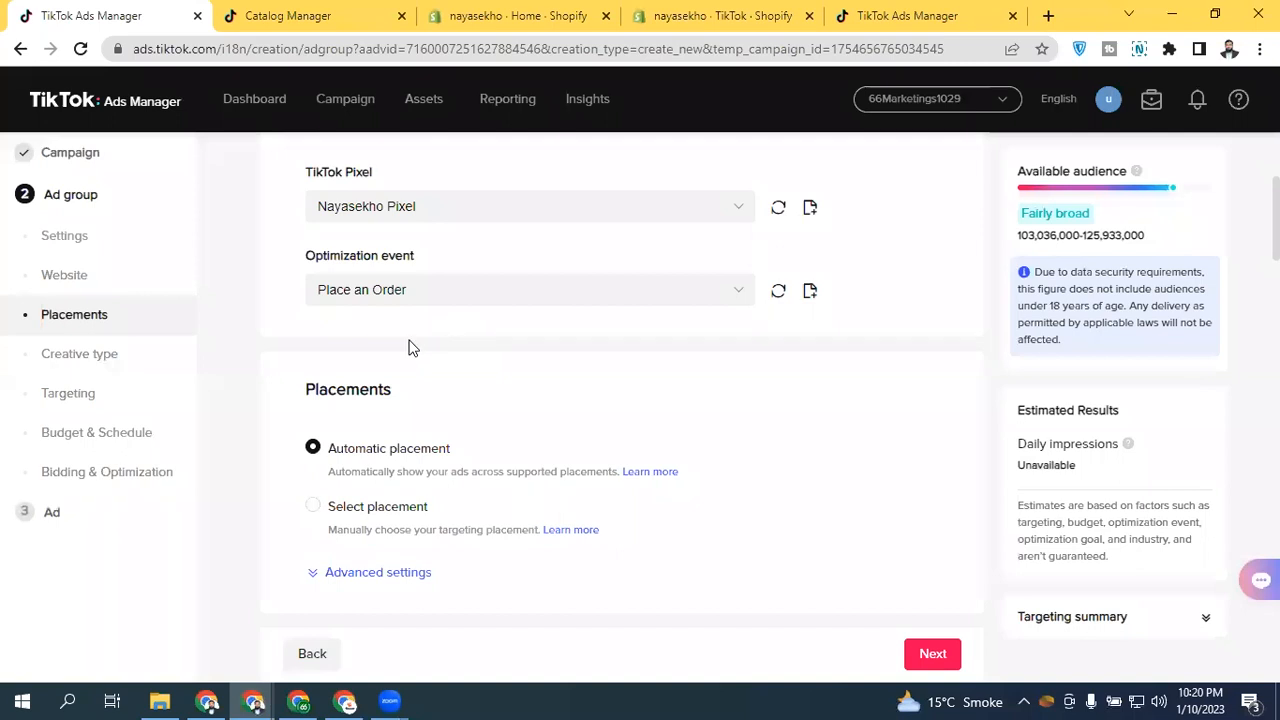
# - Choose placements manually, exclude Pangle so only TikTok is used, and expand the advanced placement settings
pyautogui.click(380, 506)
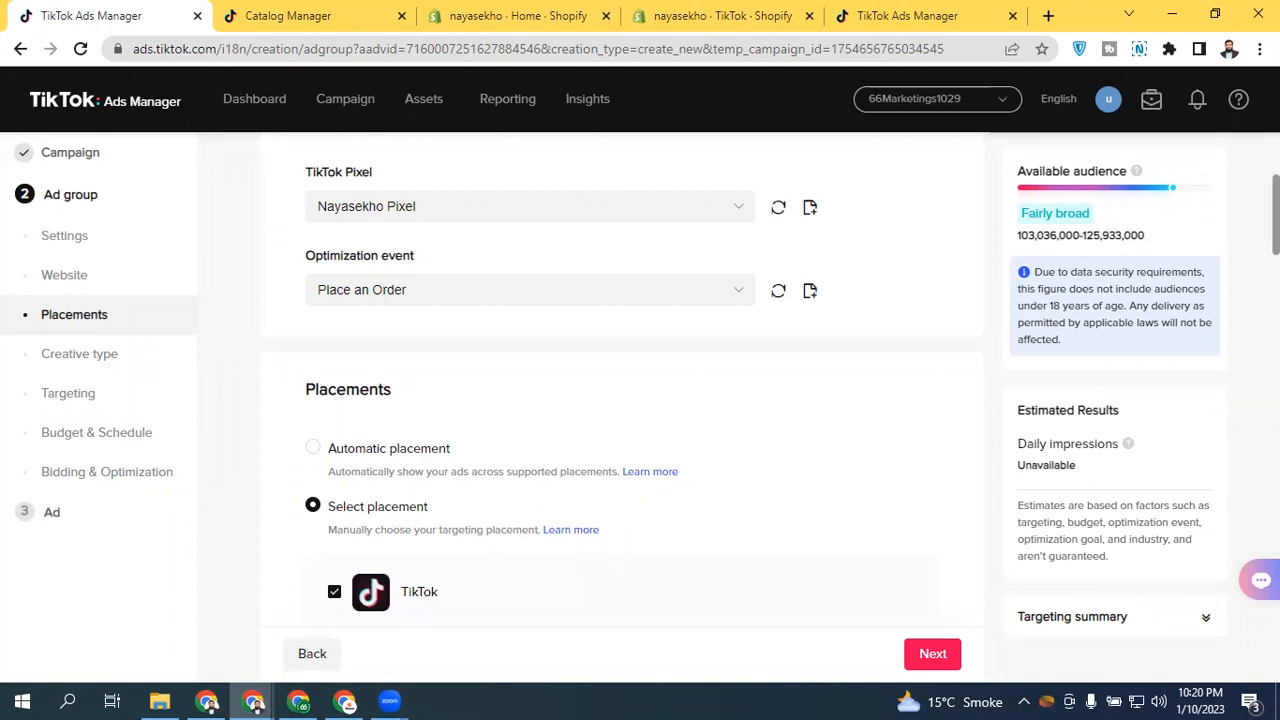
pyautogui.scroll(-3, 551, 477)
pyautogui.click(372, 467)
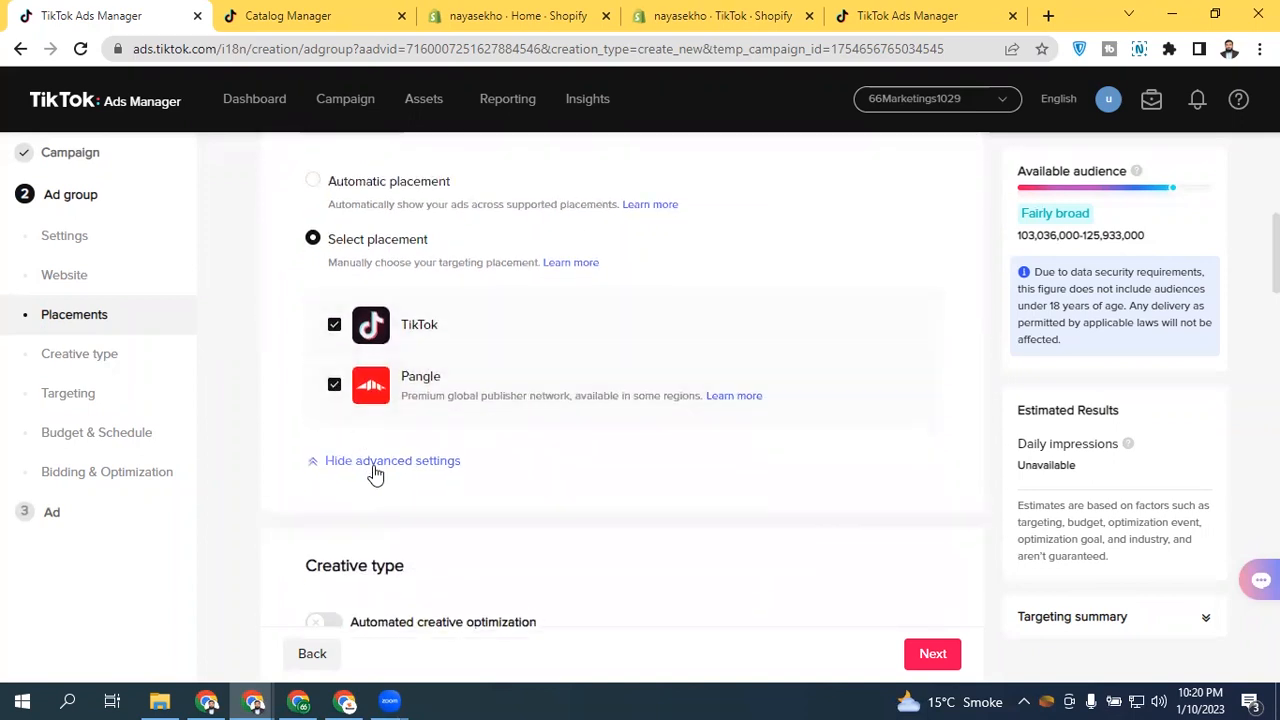
pyautogui.click(334, 387)
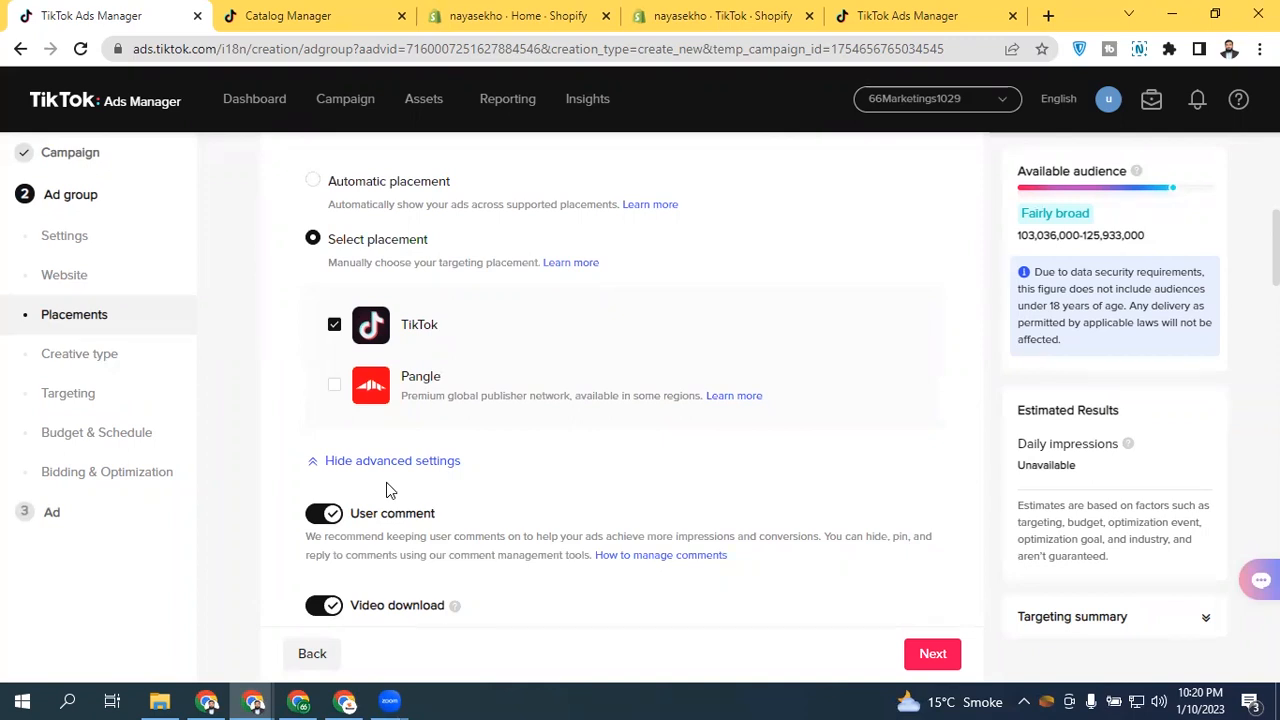
# - Try disabling video download in the advanced placement settings, check the video sharing explanation, and re-enable video download
pyautogui.click(410, 462)
pyautogui.click(409, 466)
pyautogui.scroll(-2, 1063, 409)
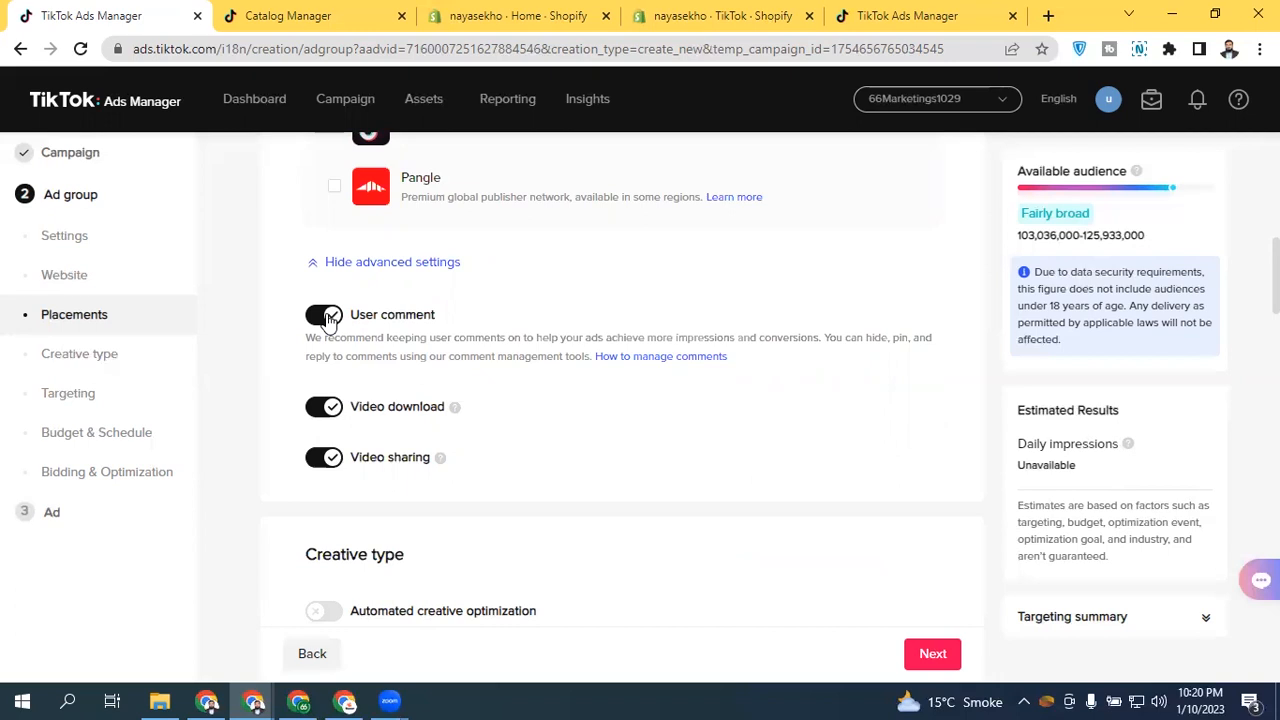
pyautogui.click(330, 412)
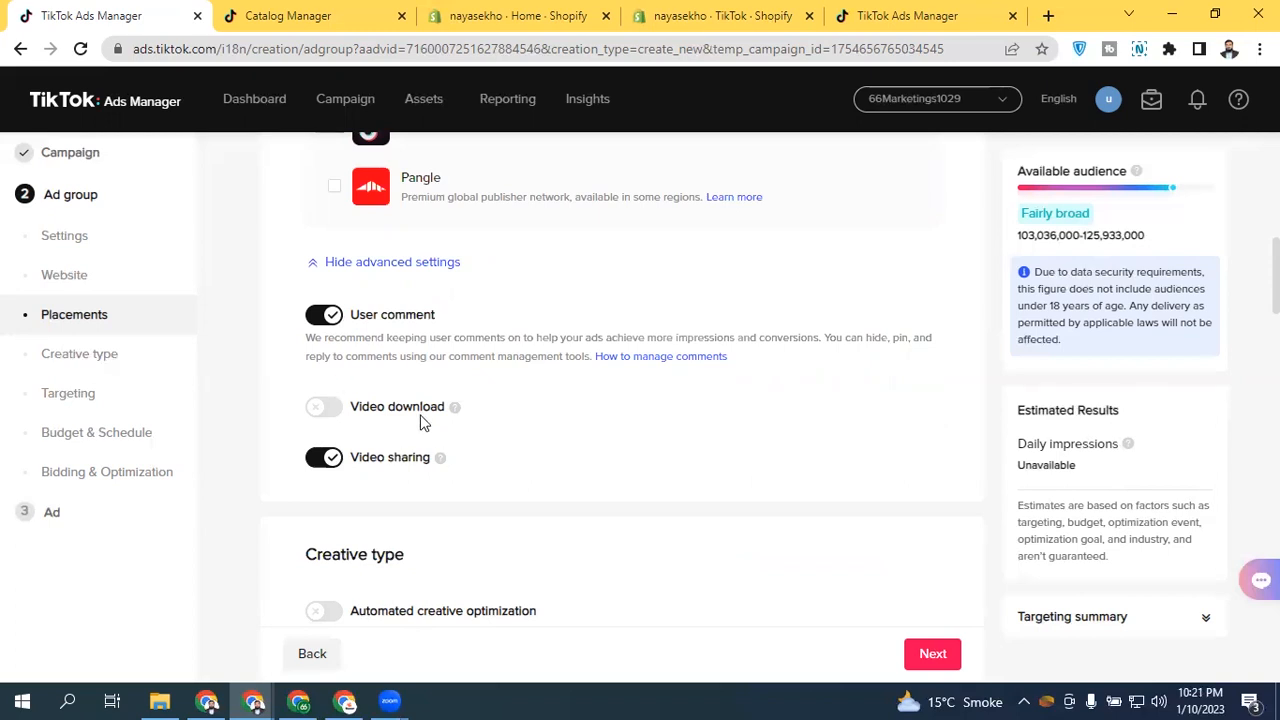
pyautogui.click(334, 418)
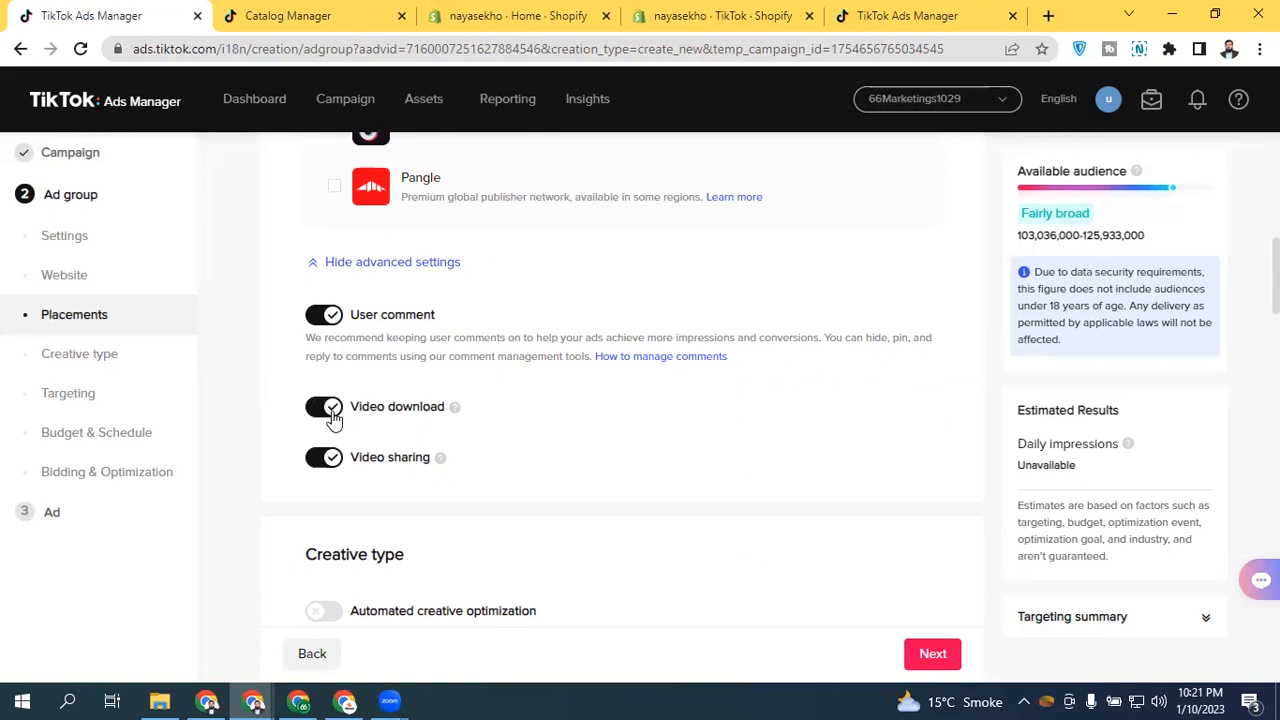
pyautogui.click(334, 416)
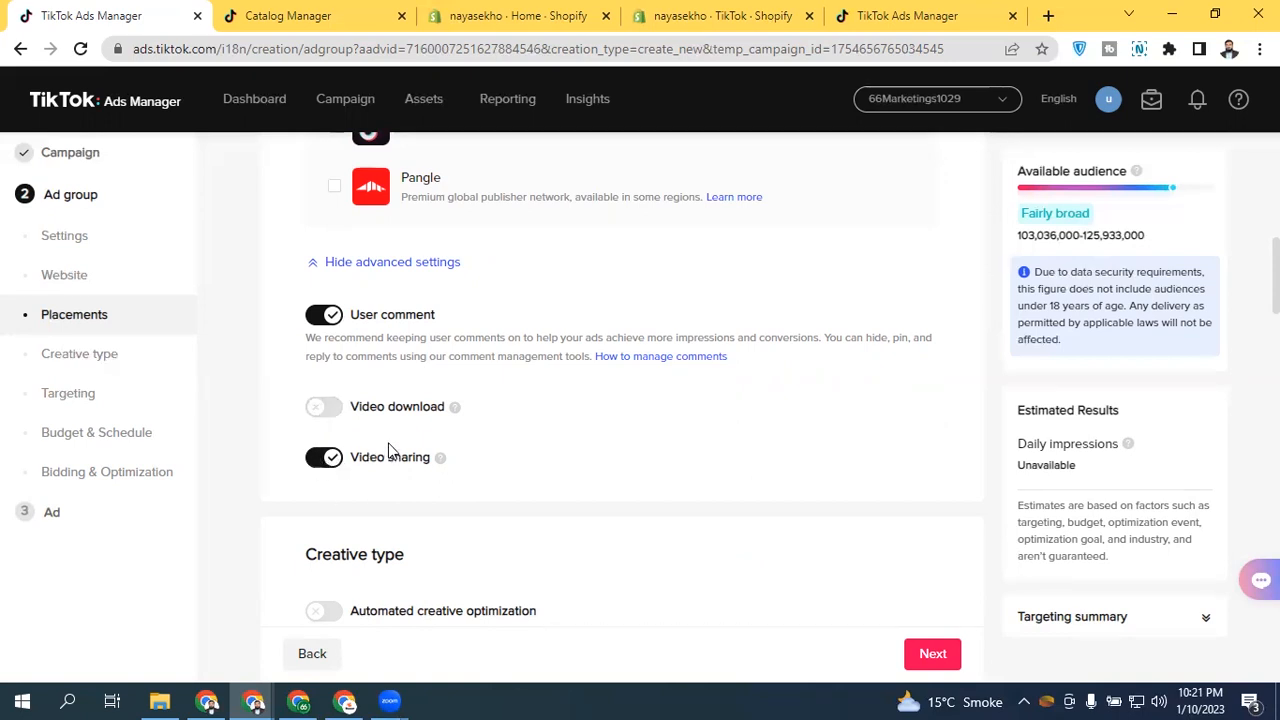
pyautogui.moveTo(437, 462)
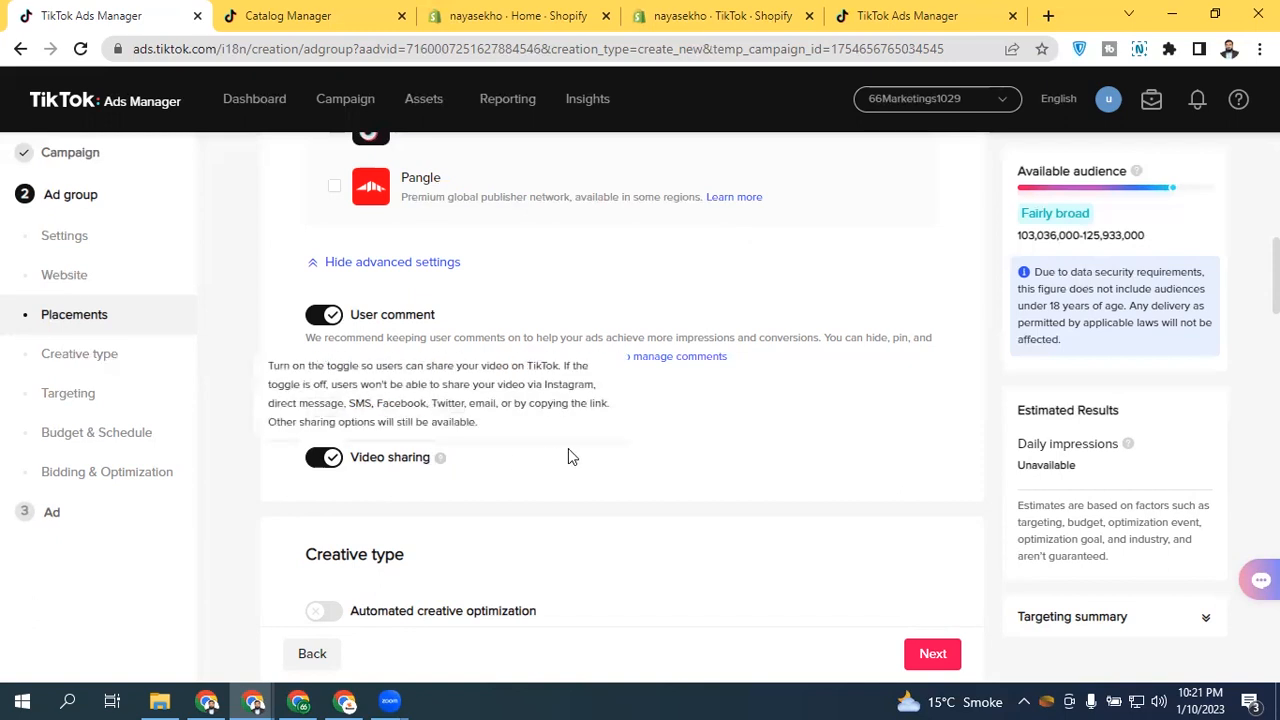
pyautogui.click(320, 407)
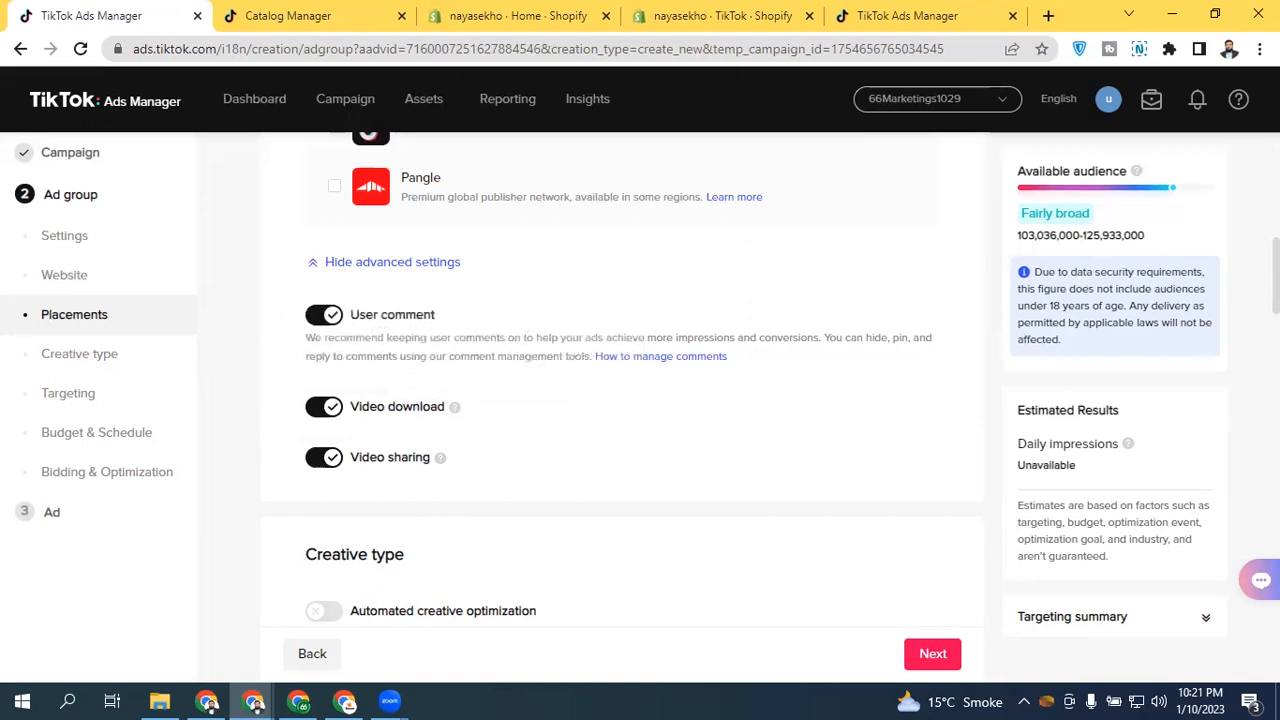
# - Review the placement and creative type sections, and try automated creative optimization before switching it off again
pyautogui.scroll(-1, 1232, 425)
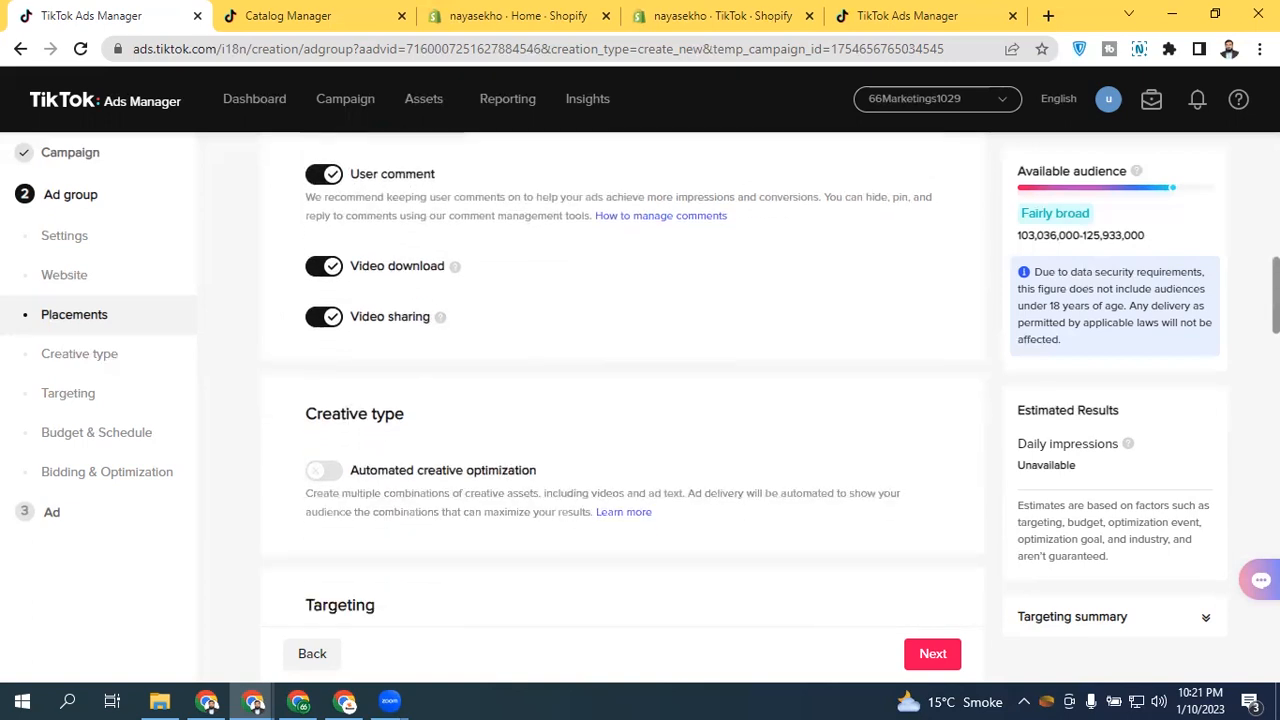
pyautogui.scroll(2, 800, 363)
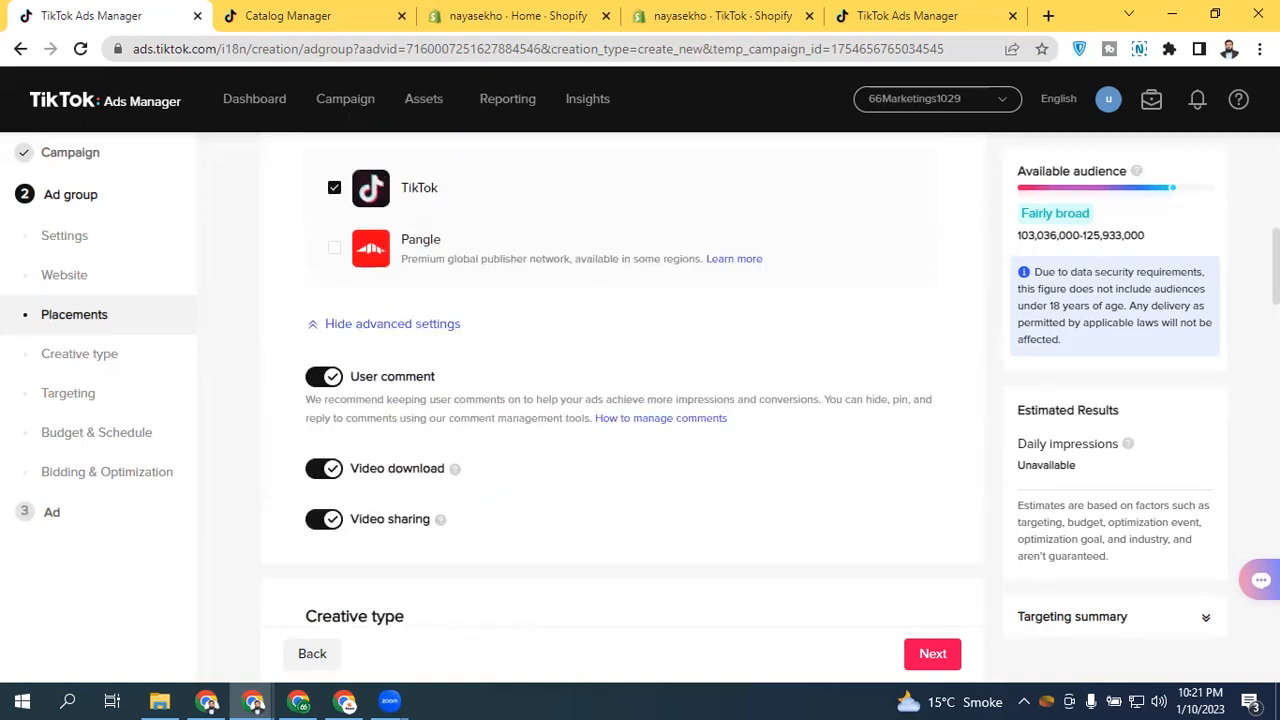
pyautogui.scroll(-3, 620, 400)
pyautogui.scroll(5, 620, 400)
pyautogui.scroll(-5, 620, 400)
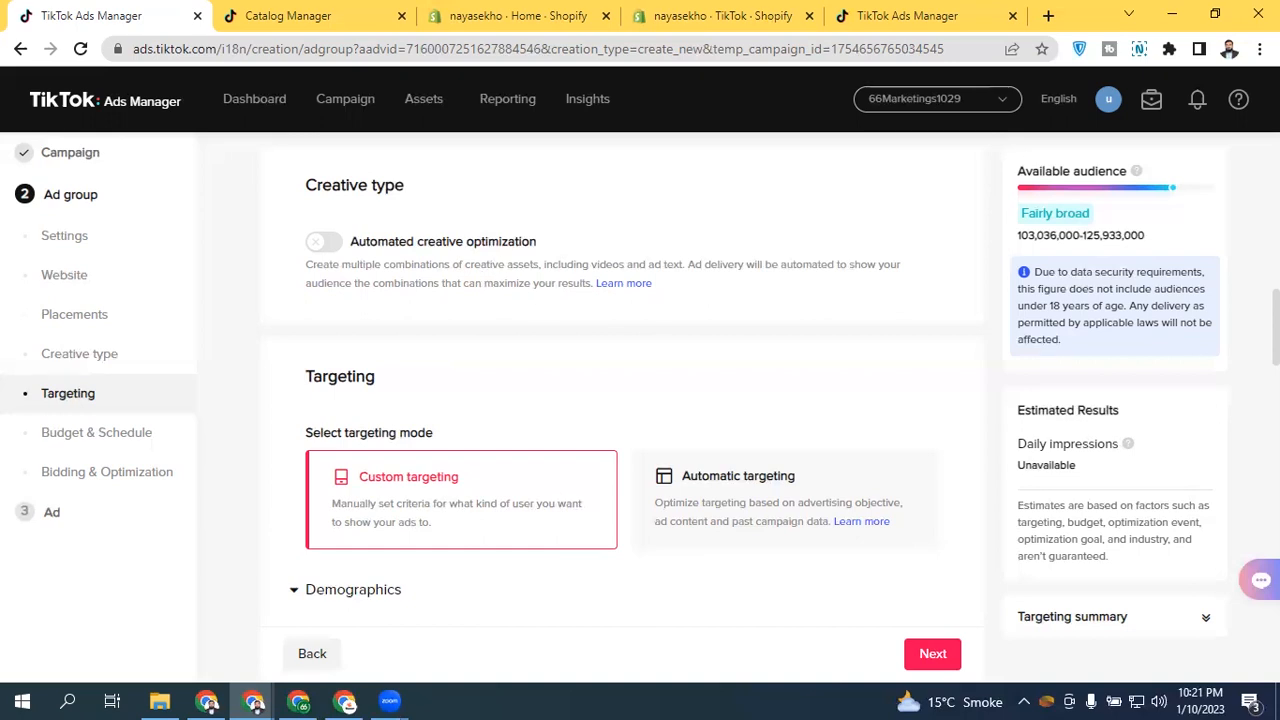
pyautogui.click(323, 244)
pyautogui.click(339, 244)
# - Set the ad group's daily budget to 20 USD
pyautogui.scroll(-2, 355, 237)
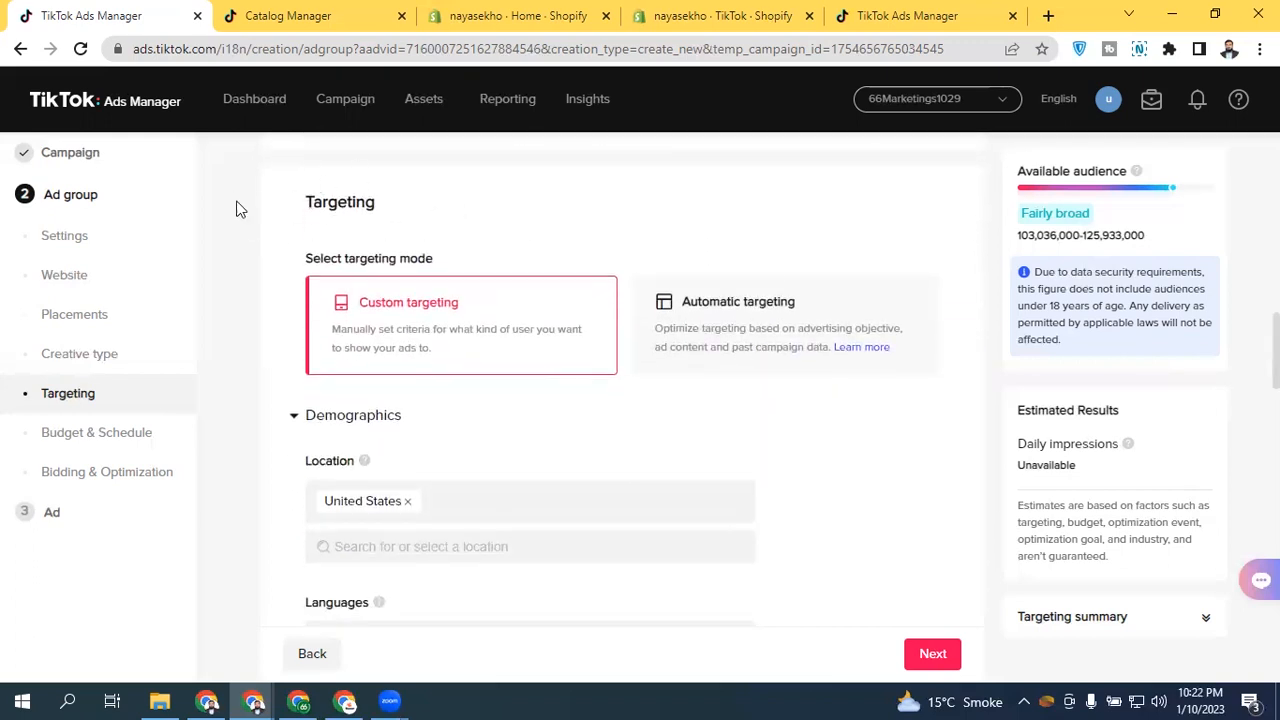
pyautogui.moveTo(1277, 350); pyautogui.dragTo(1277, 587)
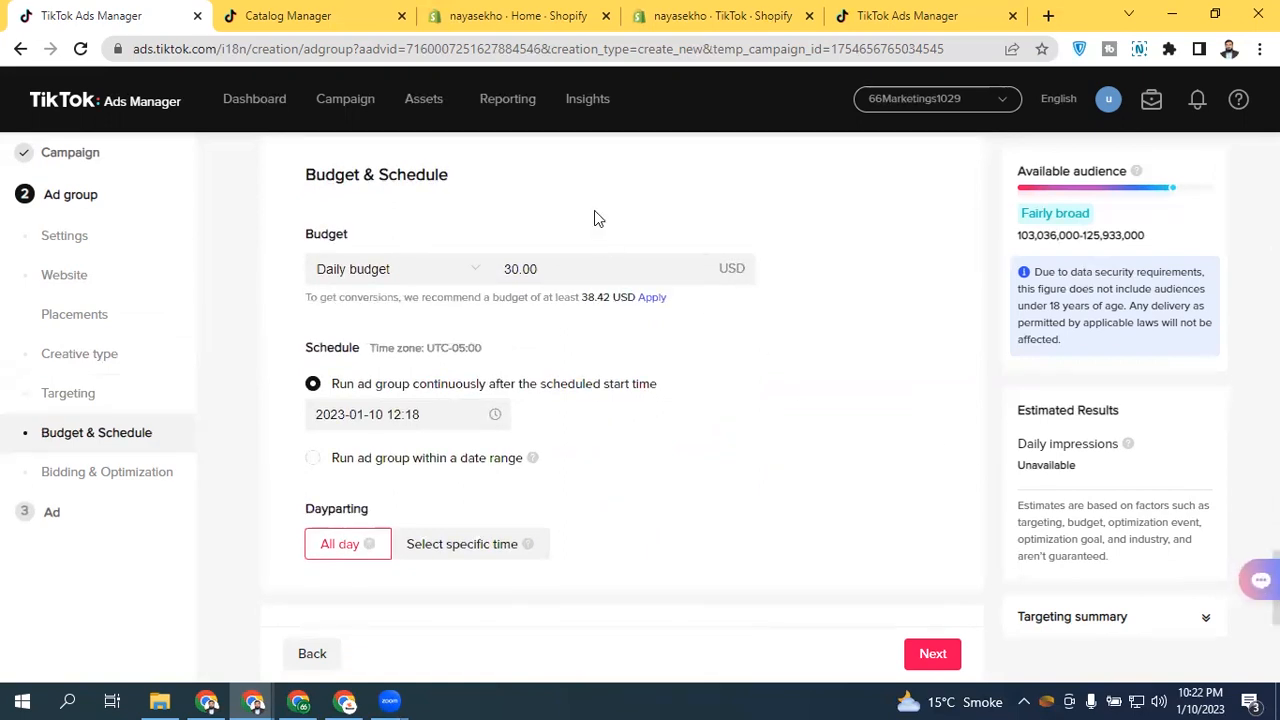
pyautogui.click(580, 266)
pyautogui.doubleClick(581, 267)
pyautogui.write('2')
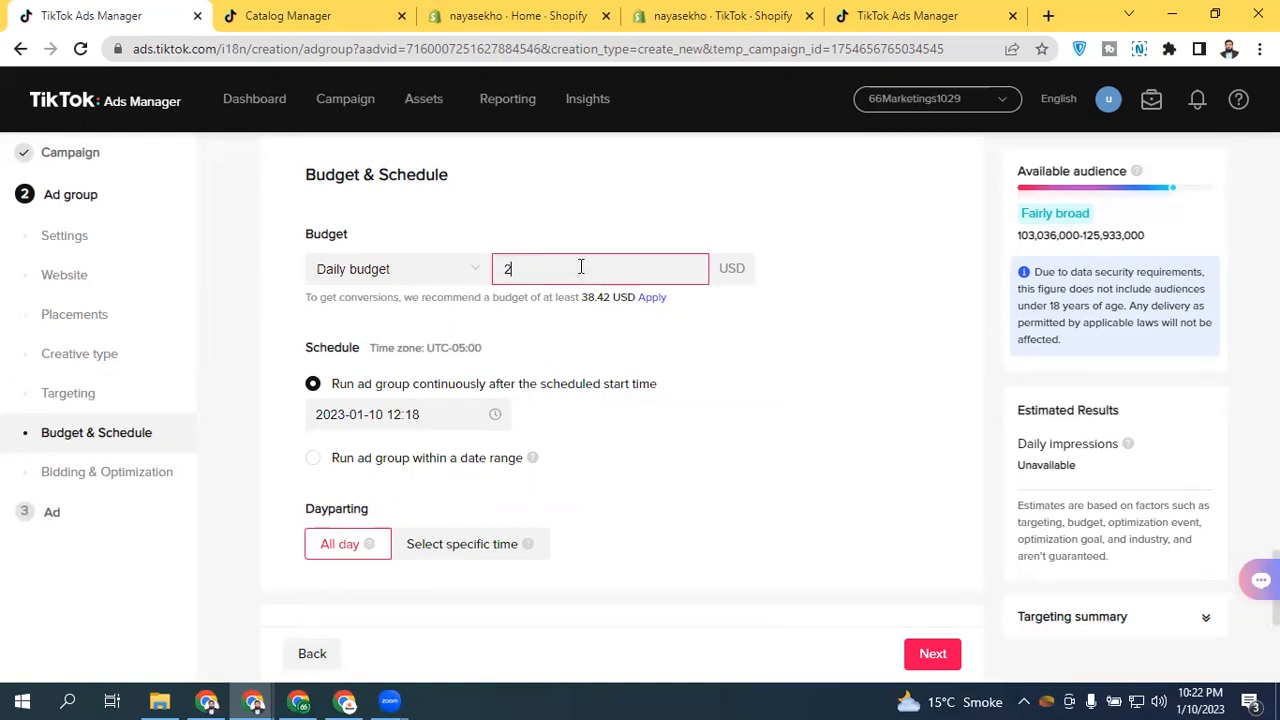
pyautogui.click(583, 240)
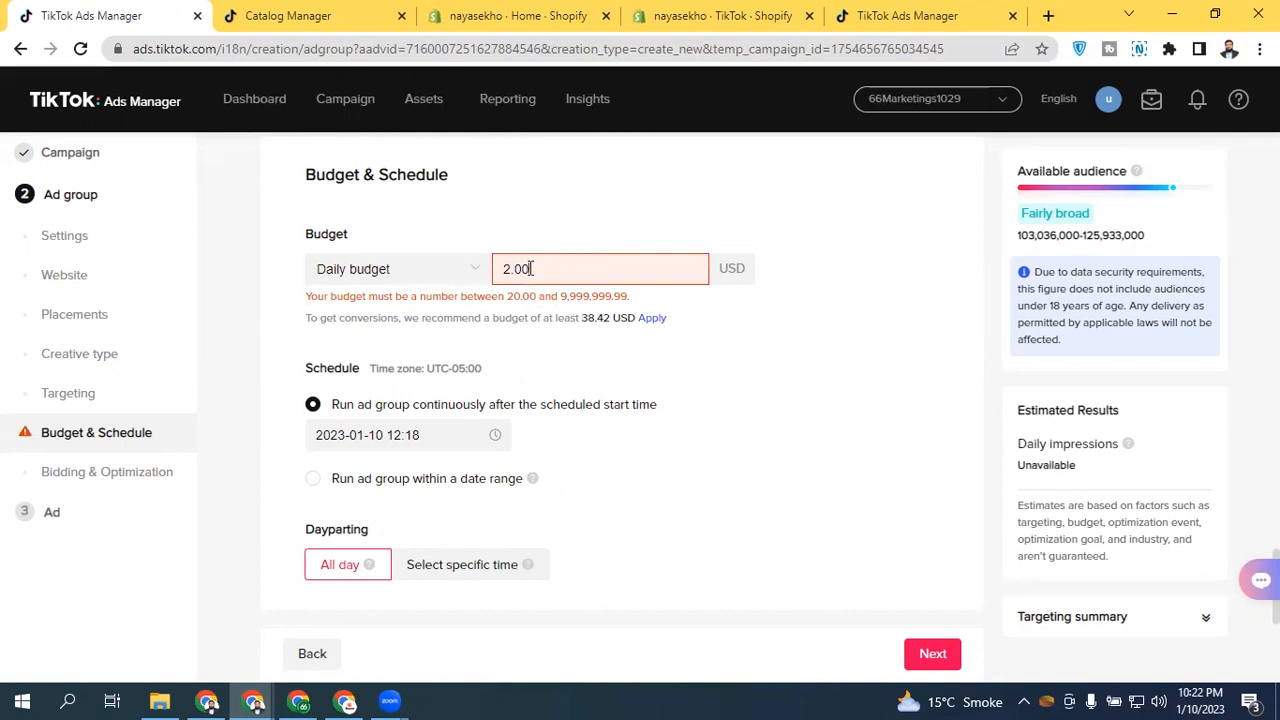
pyautogui.click(531, 268)
pyautogui.press('BackSpace')
pyautogui.press('BackSpace')
pyautogui.press('BackSpace')
pyautogui.write('0')
pyautogui.click(543, 218)
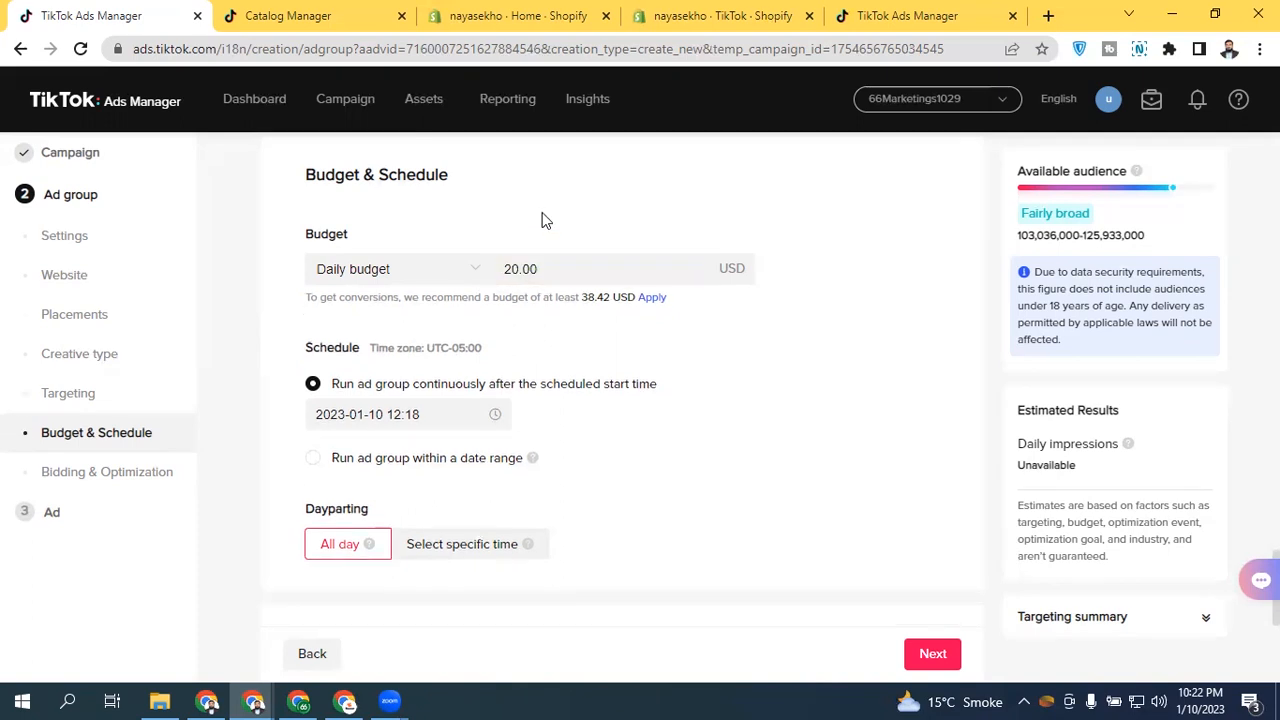
# - Switch the ad group's budget type to Lifetime budget and select its amount
pyautogui.click(403, 274)
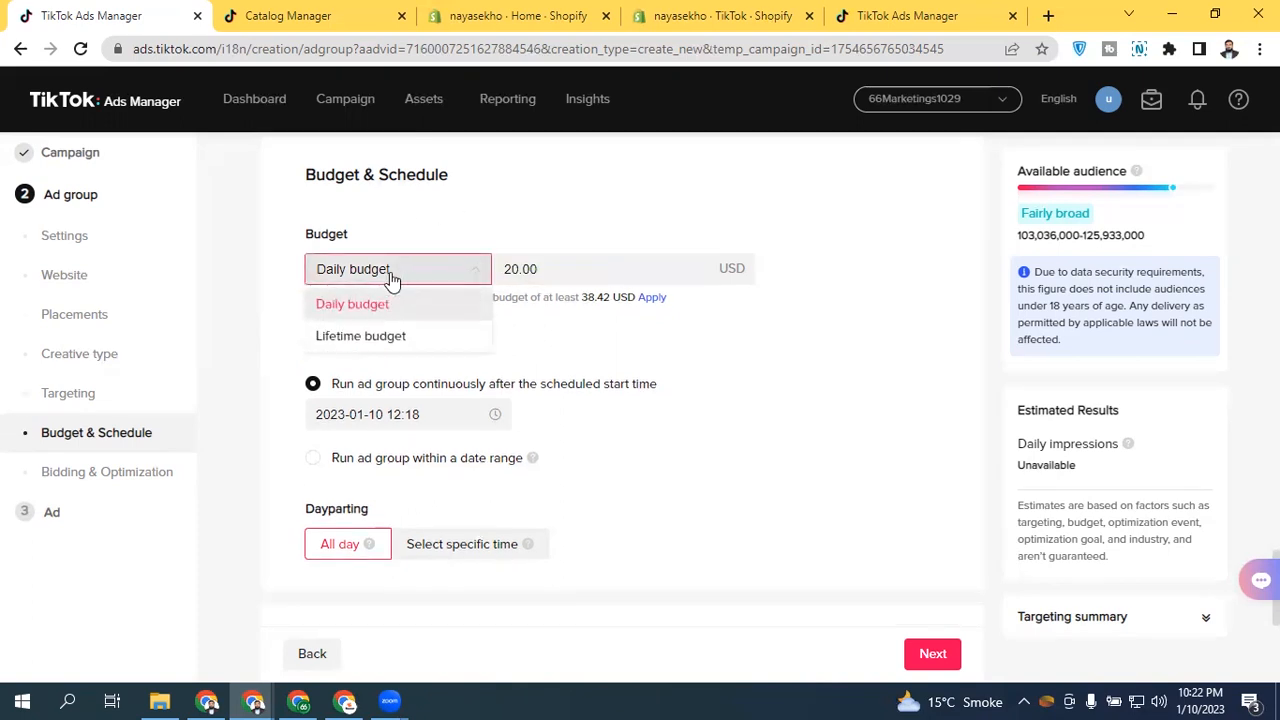
pyautogui.click(356, 337)
pyautogui.doubleClick(523, 270)
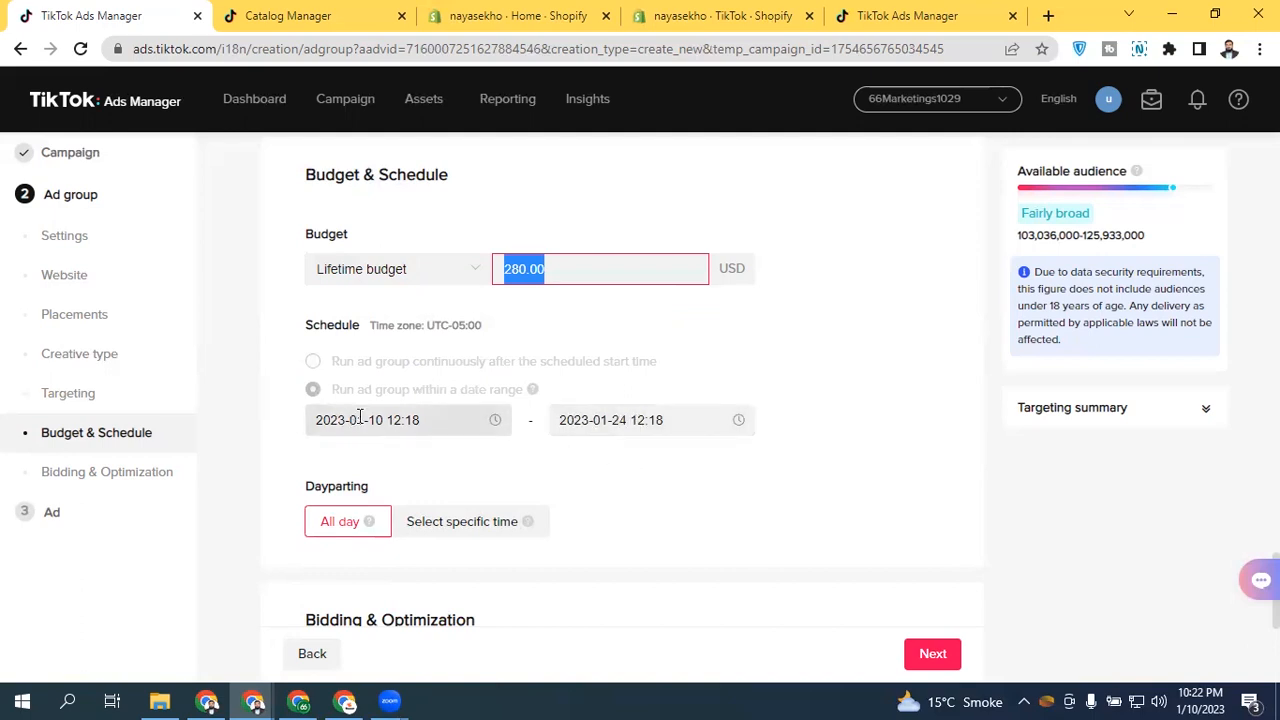
# - Check the lifetime budget's start and end date calendars, and switch the ad group back to Daily budget
pyautogui.click(433, 427)
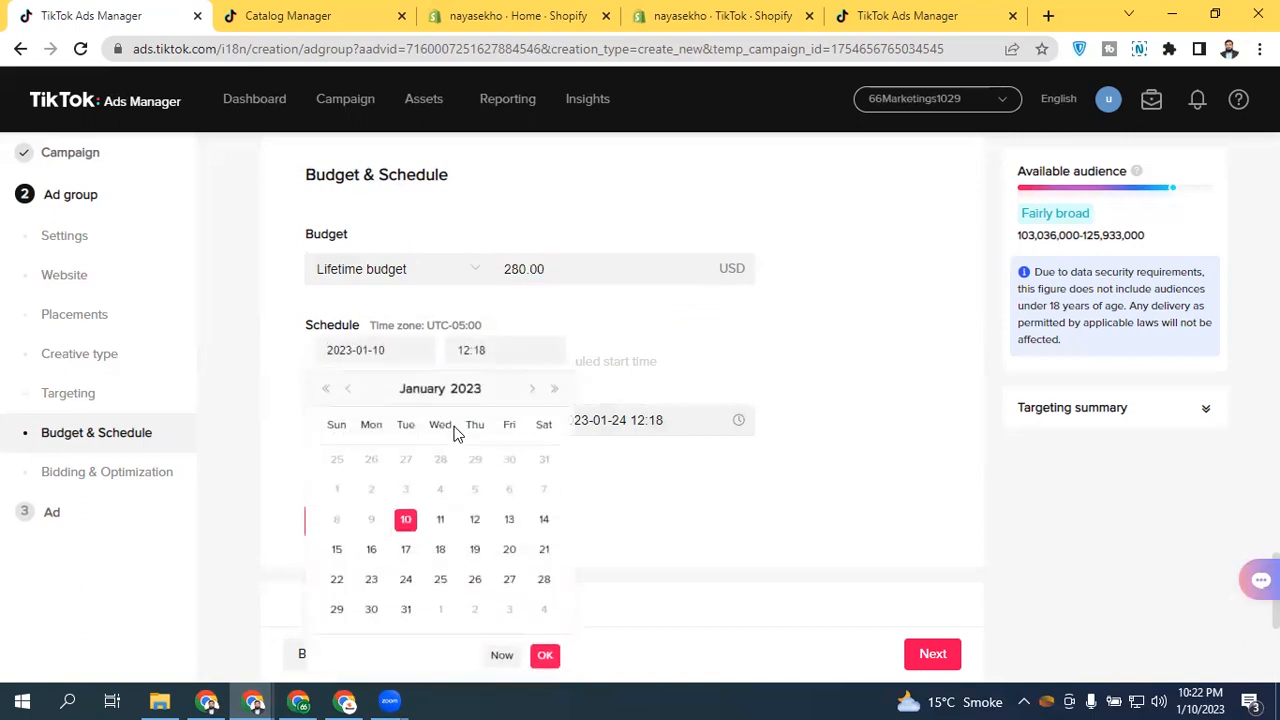
pyautogui.click(632, 425)
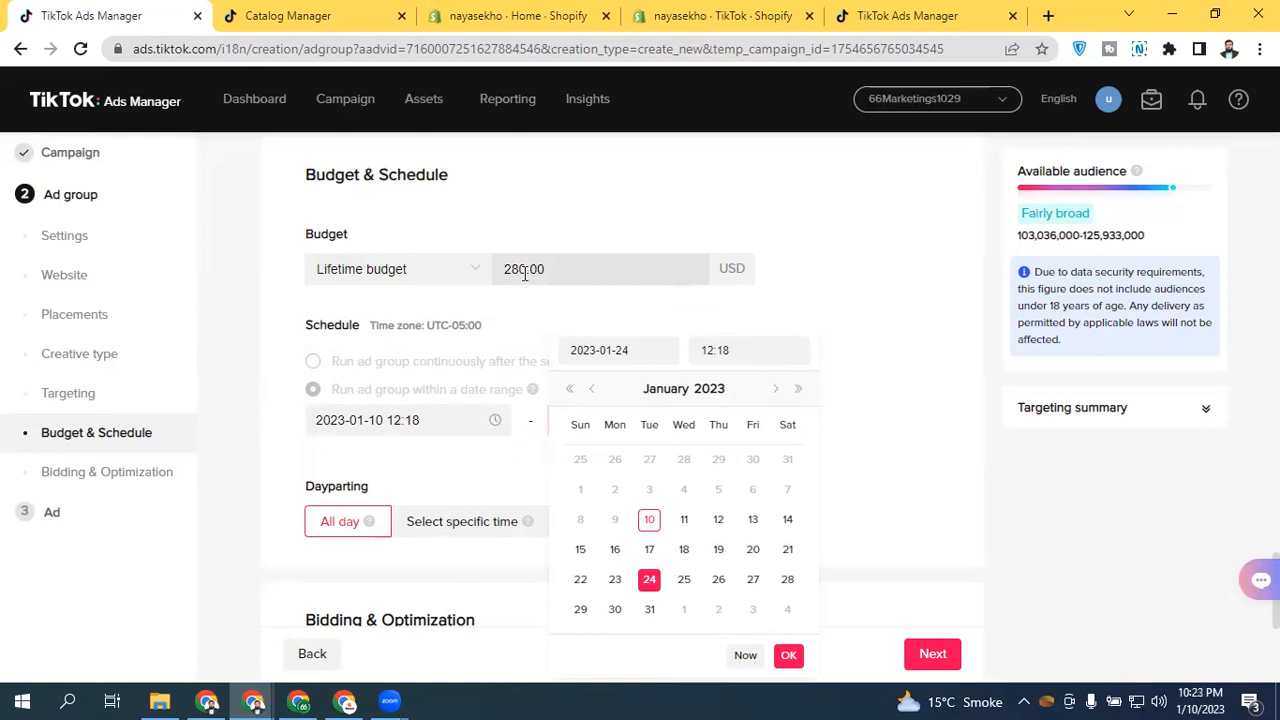
pyautogui.click(414, 274)
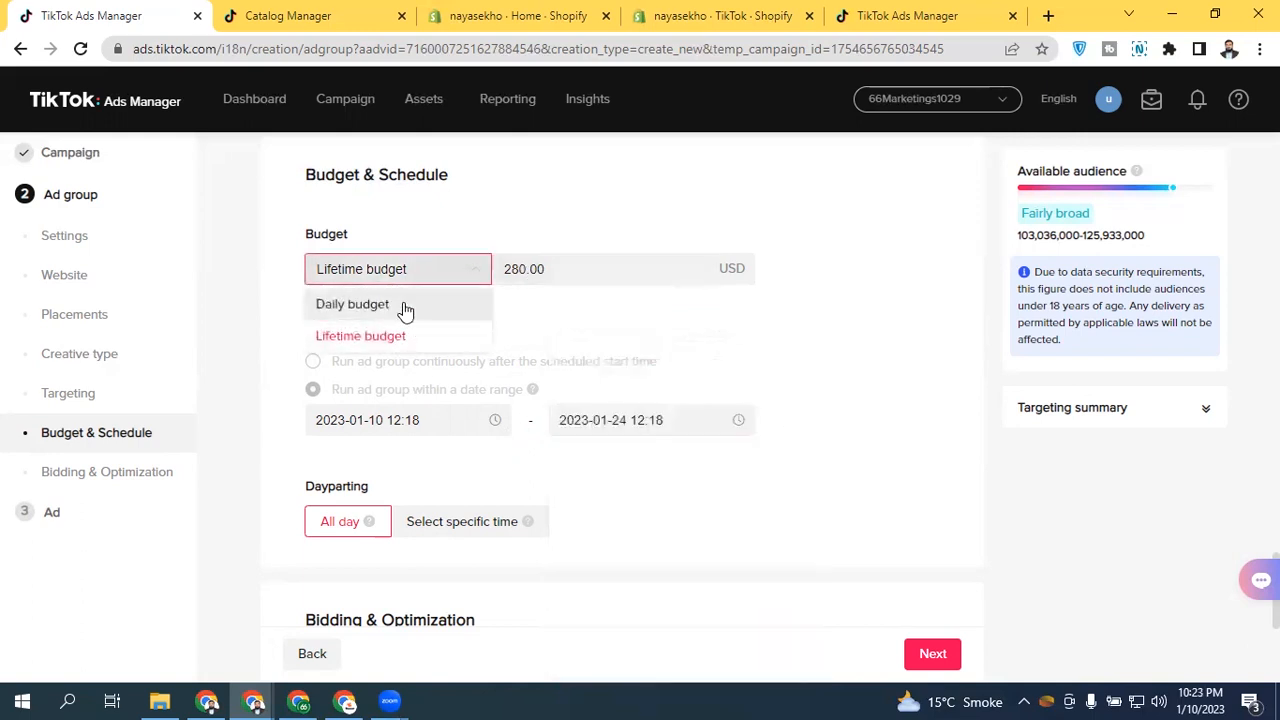
pyautogui.click(403, 303)
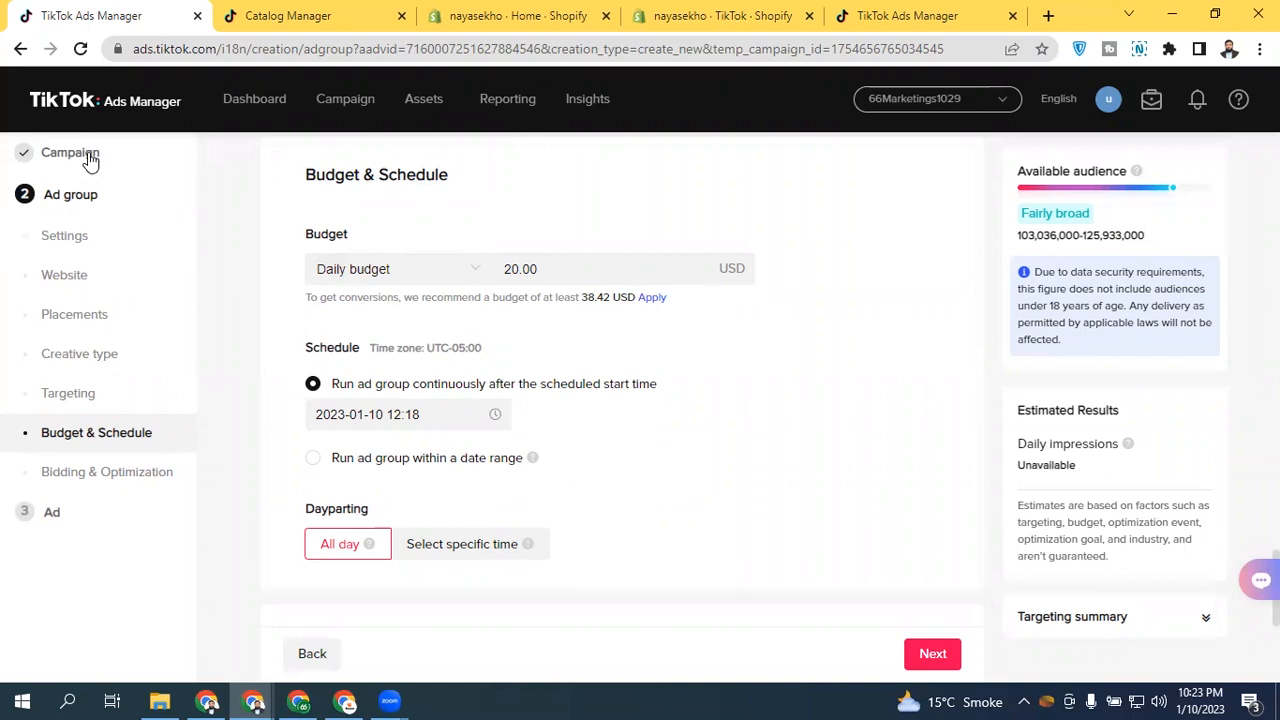
pyautogui.click(573, 263)
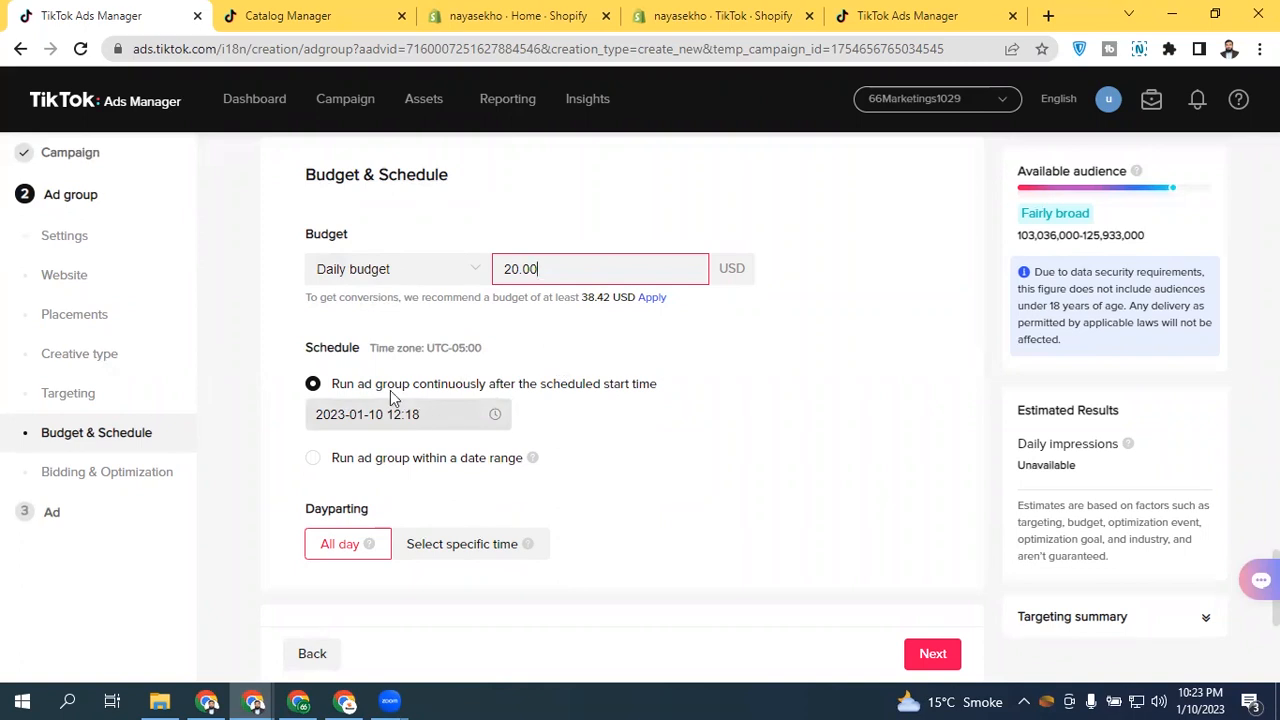
# - Schedule the ad group to start on 2023-01-11 at 14:20
pyautogui.click(427, 418)
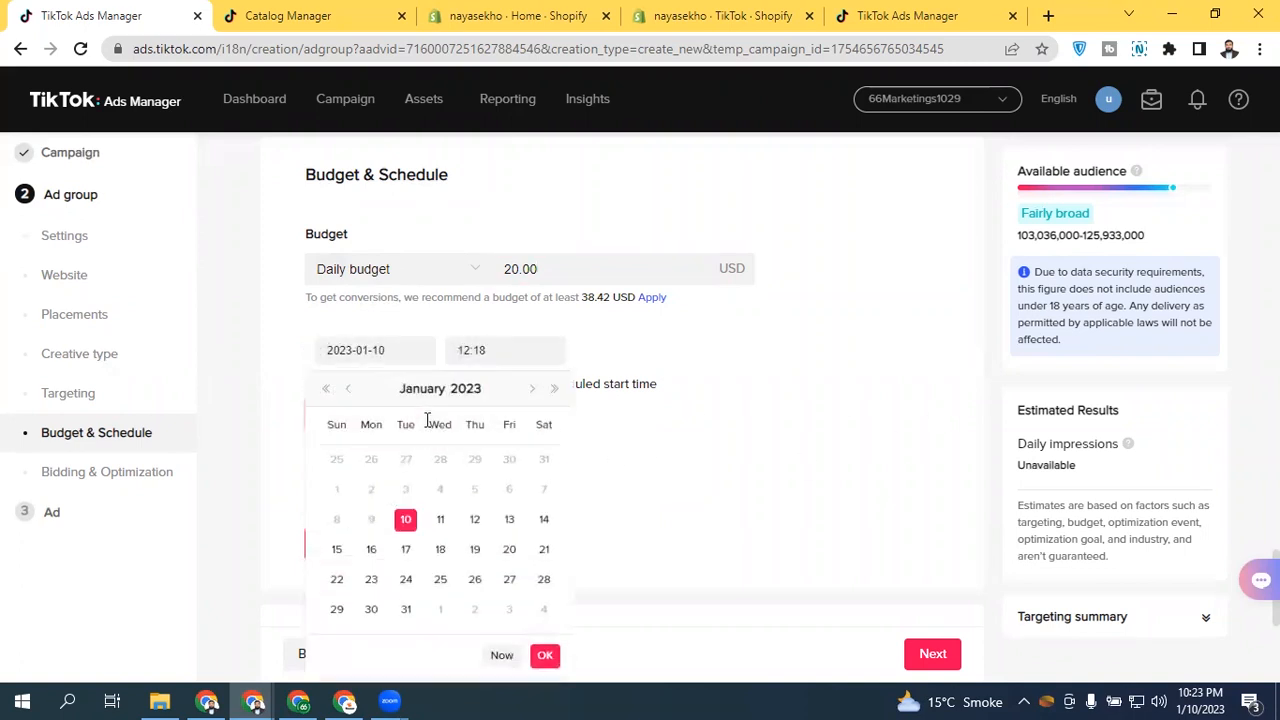
pyautogui.click(440, 519)
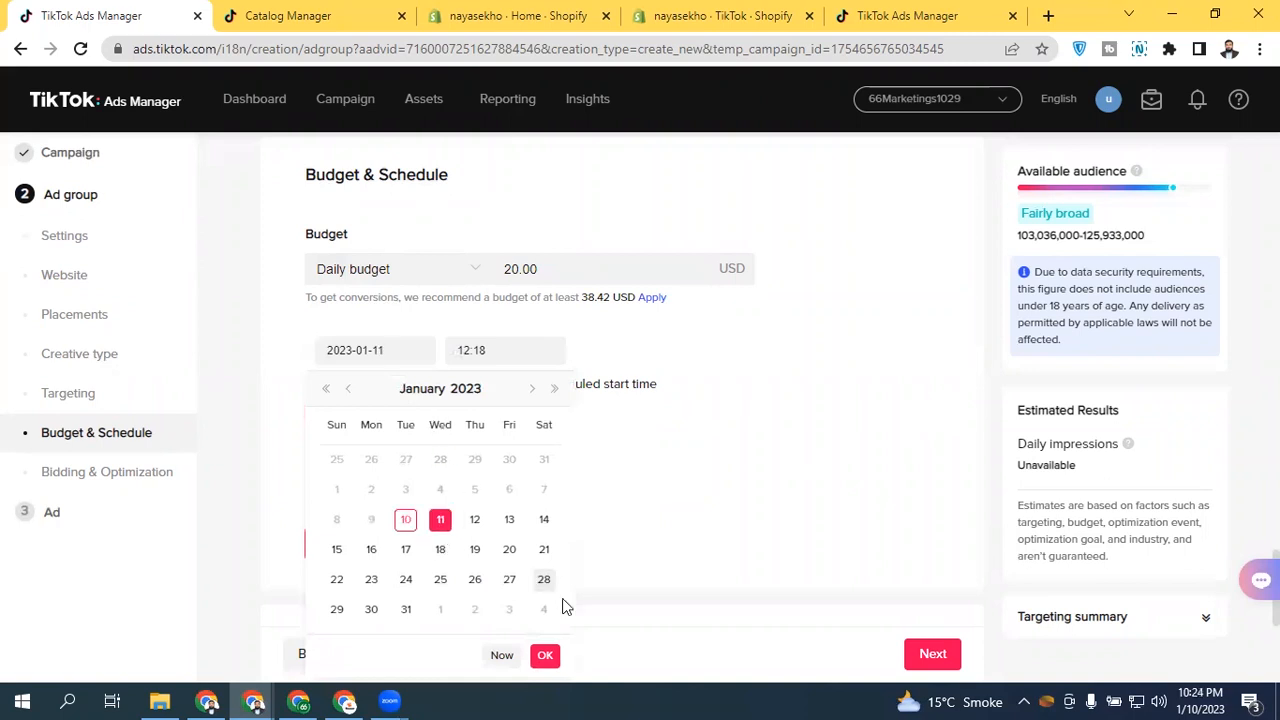
pyautogui.click(547, 655)
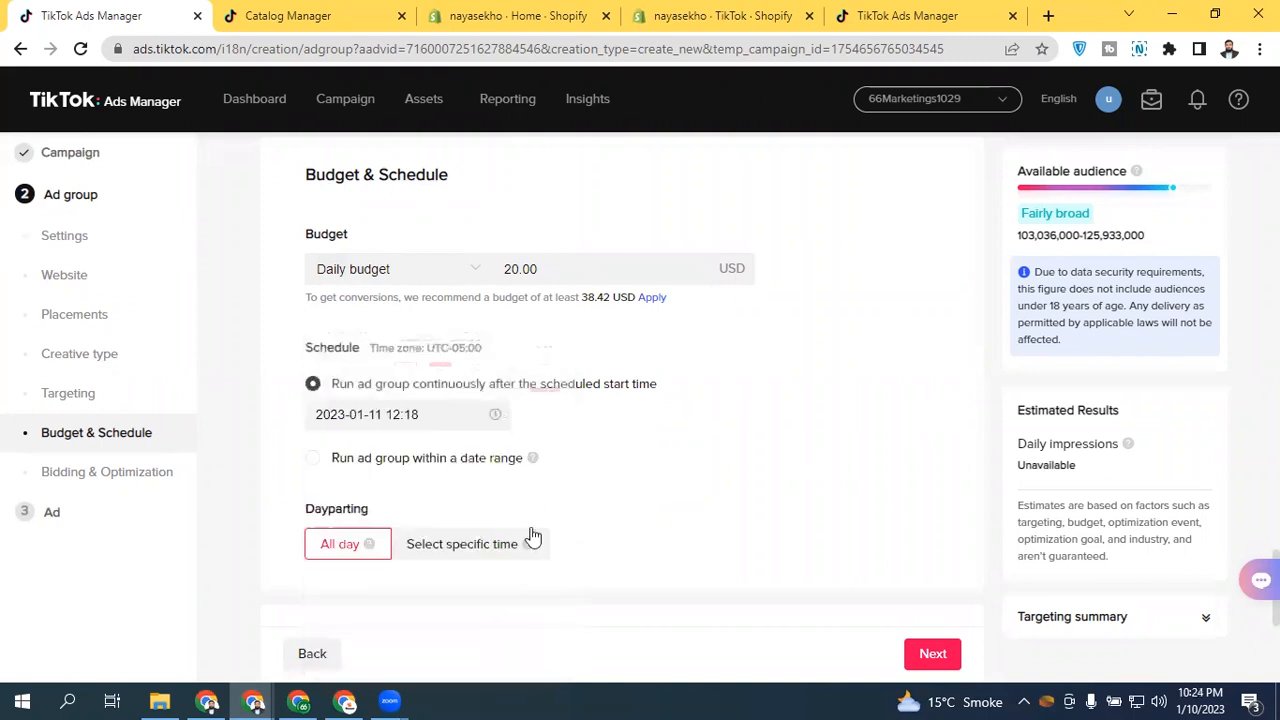
pyautogui.click(414, 410)
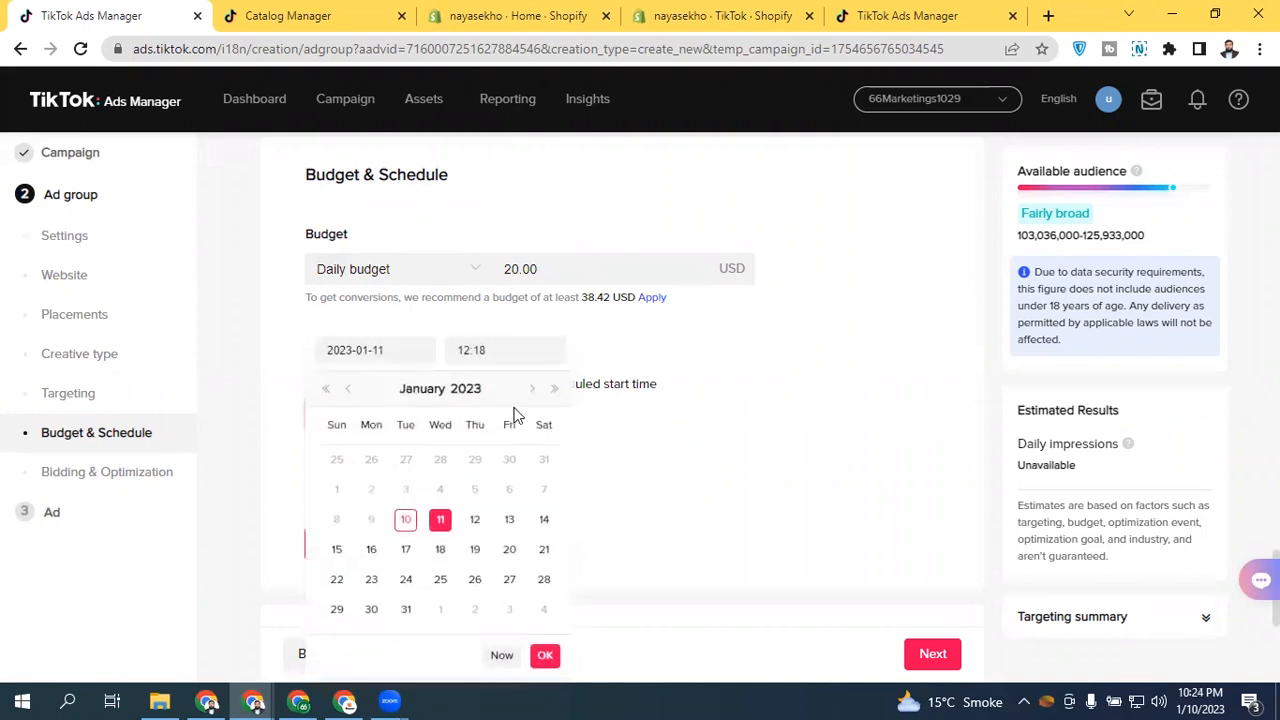
pyautogui.click(513, 350)
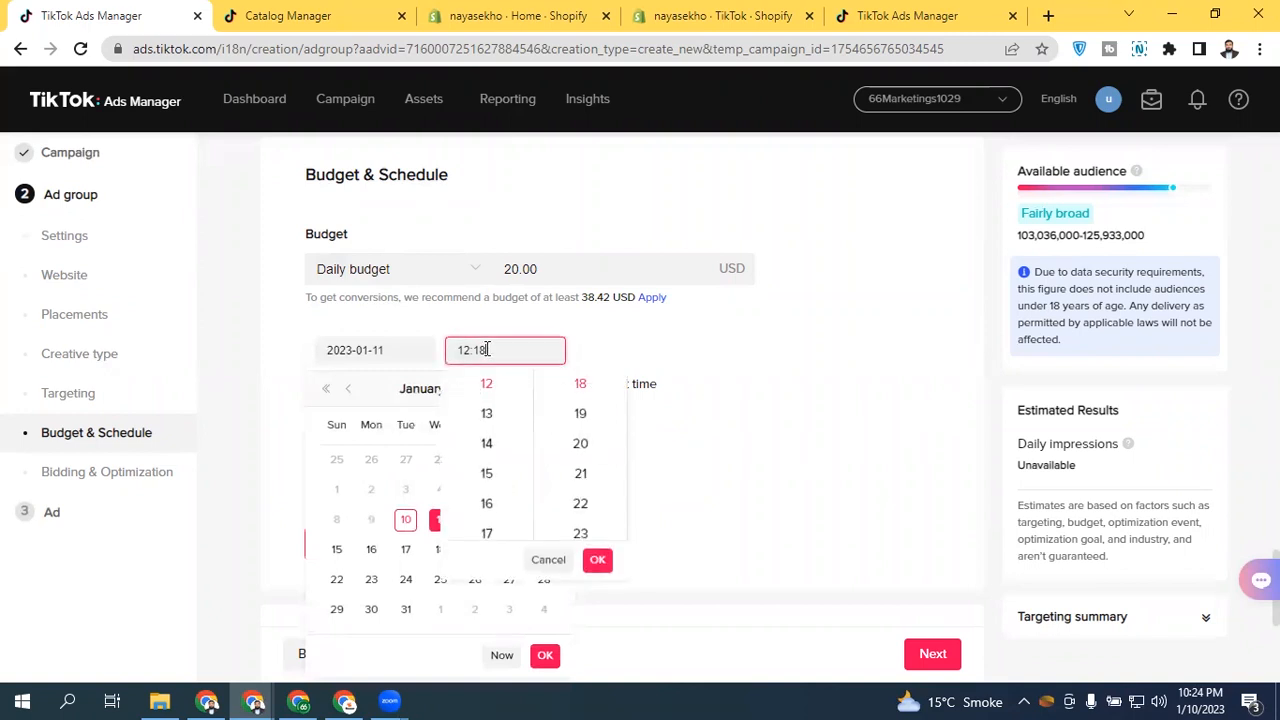
pyautogui.click(487, 445)
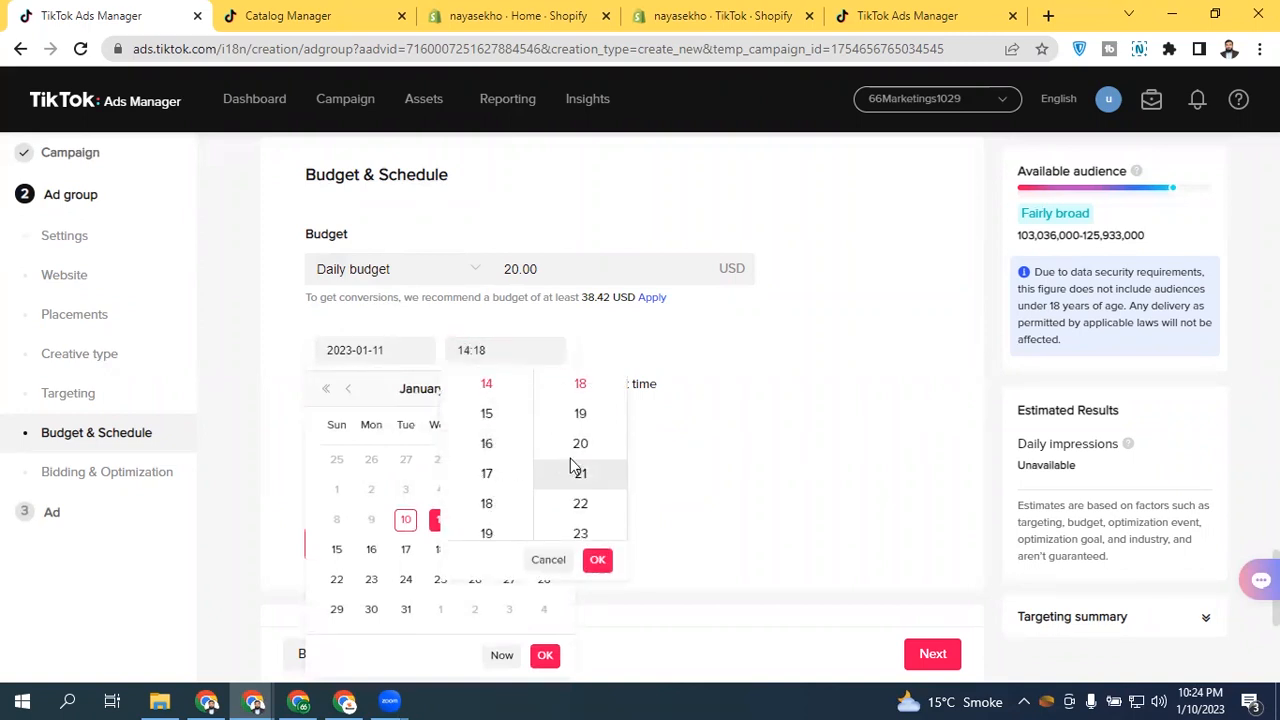
pyautogui.click(580, 445)
pyautogui.click(597, 560)
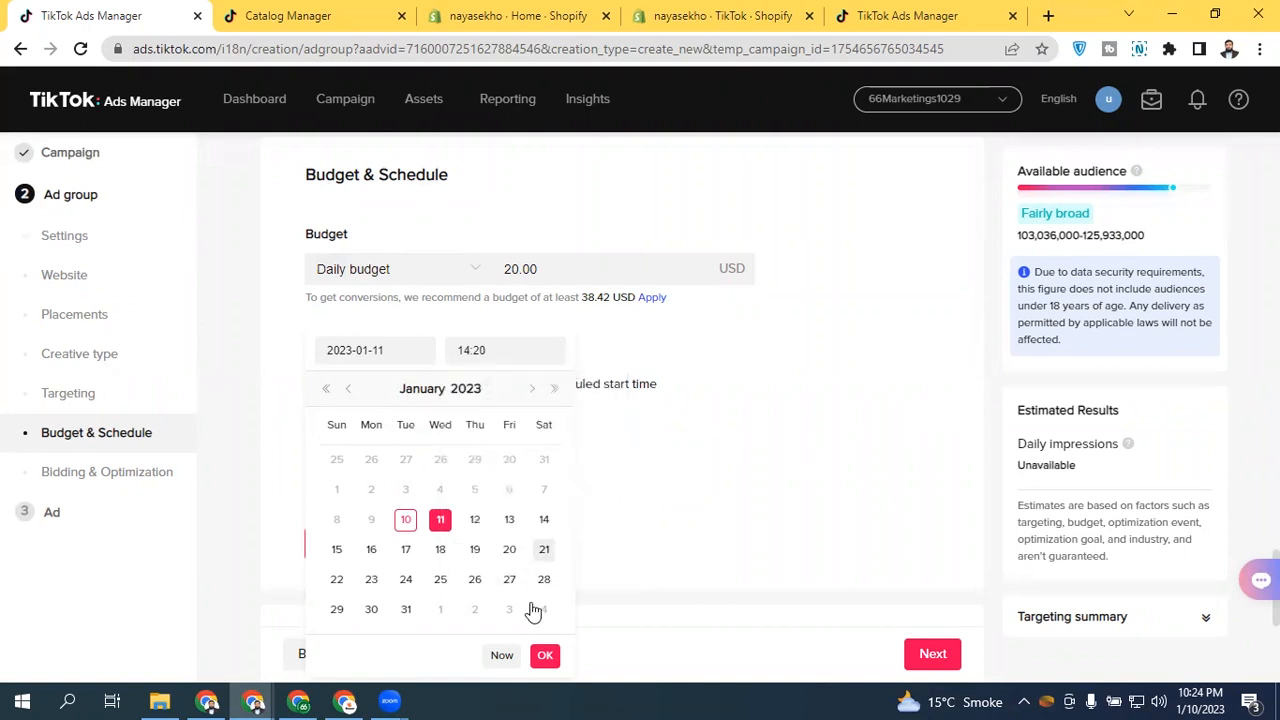
pyautogui.click(545, 655)
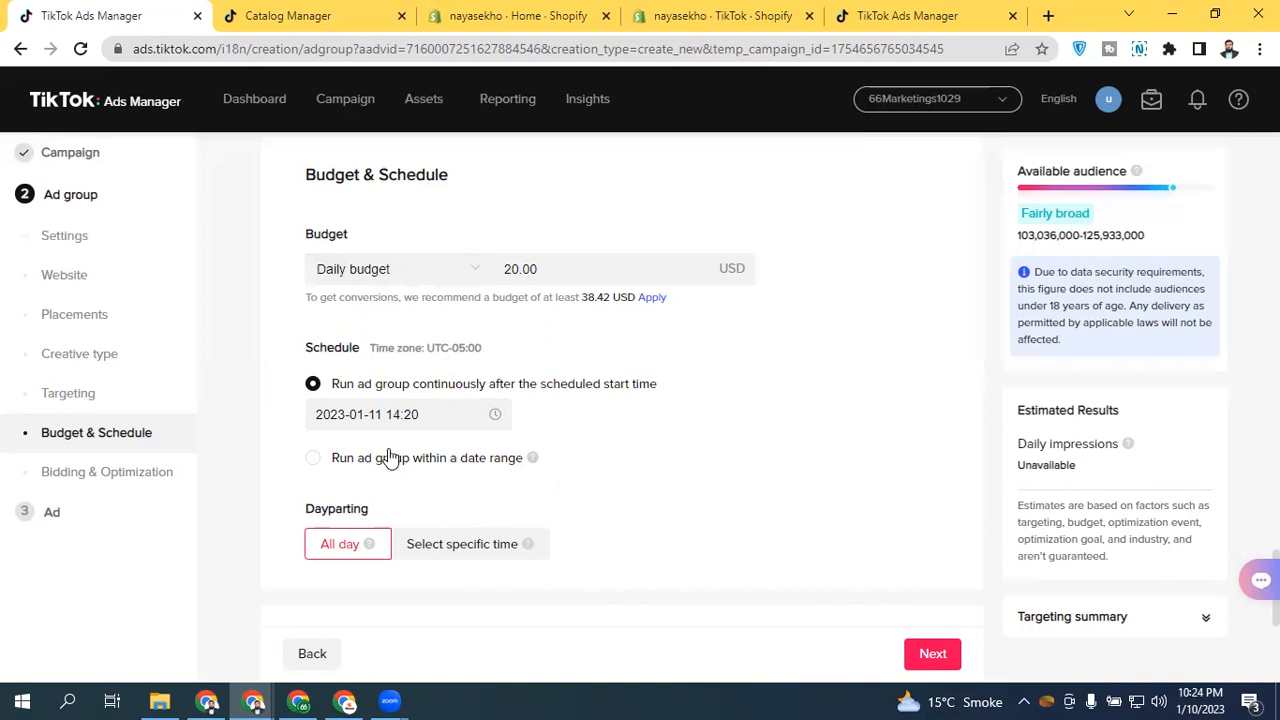
# - Try specific-time dayparting from 07:00 to 19:00 on every day of the week, and clear that selection
pyautogui.scroll(1, 621, 367)
pyautogui.moveTo(1275, 585); pyautogui.dragTo(1275, 624)
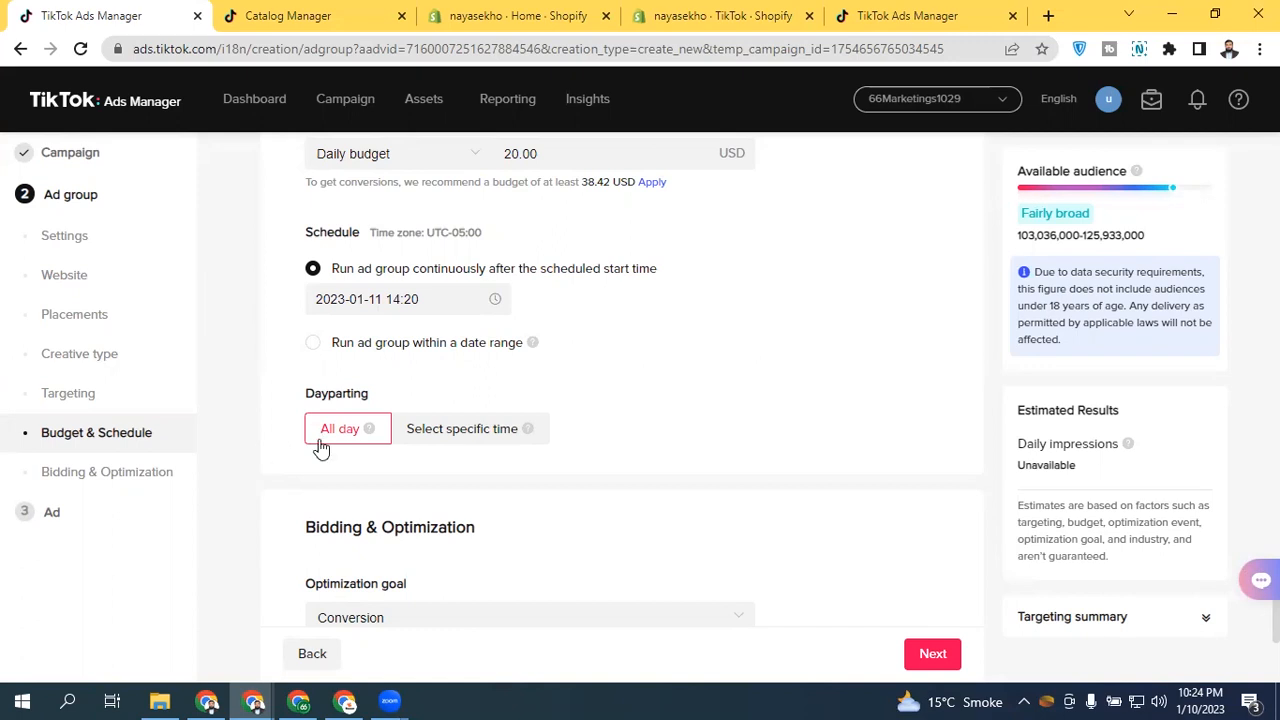
pyautogui.click(450, 438)
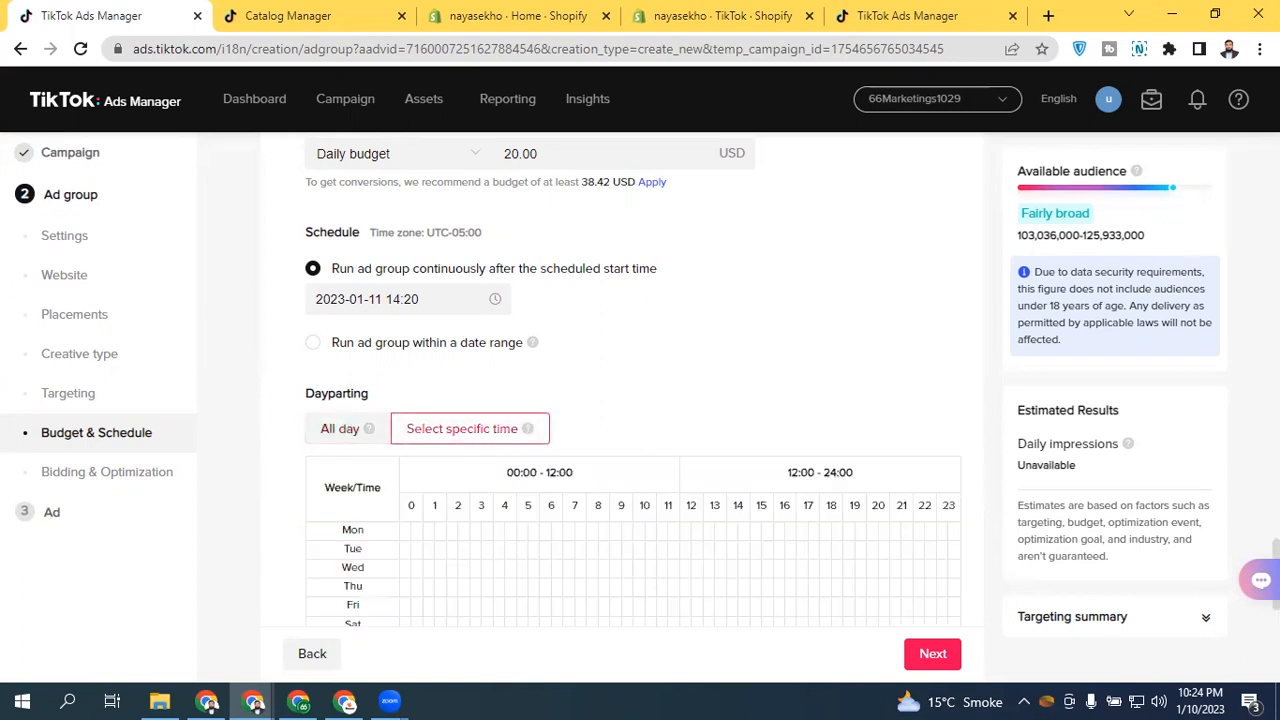
pyautogui.scroll(-3, 1255, 580)
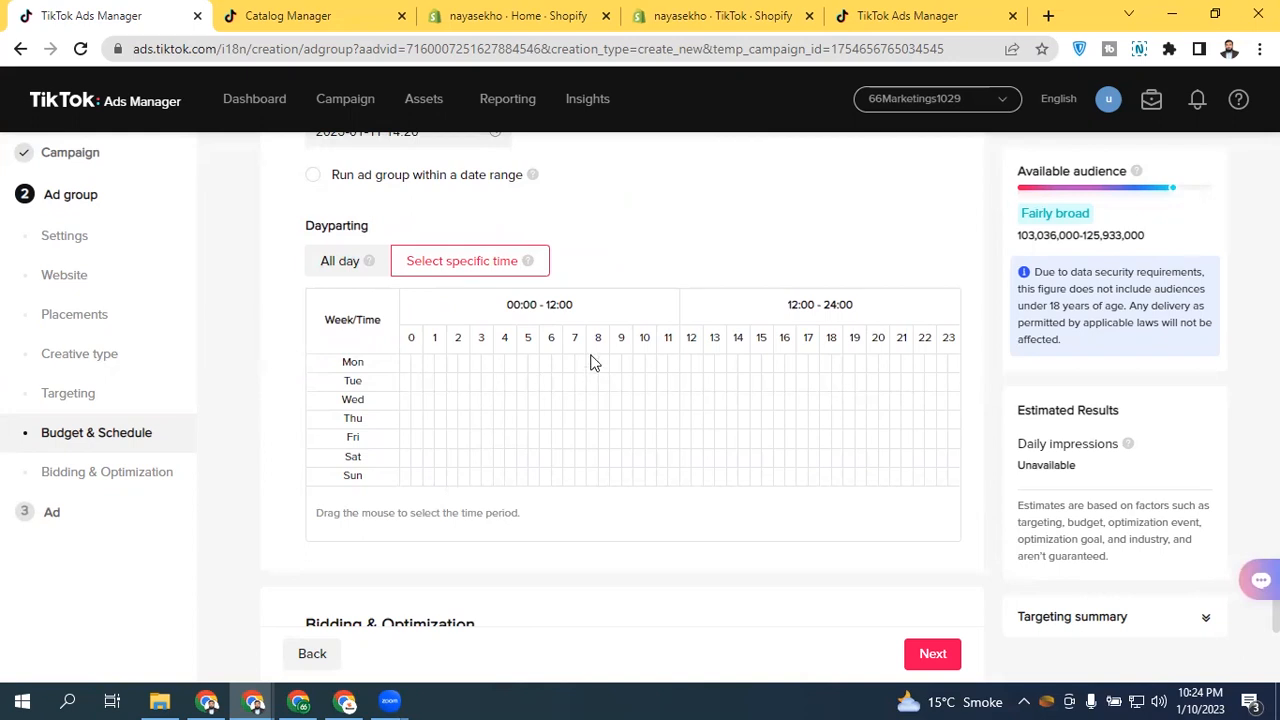
pyautogui.moveTo(570, 365); pyautogui.dragTo(840, 482)
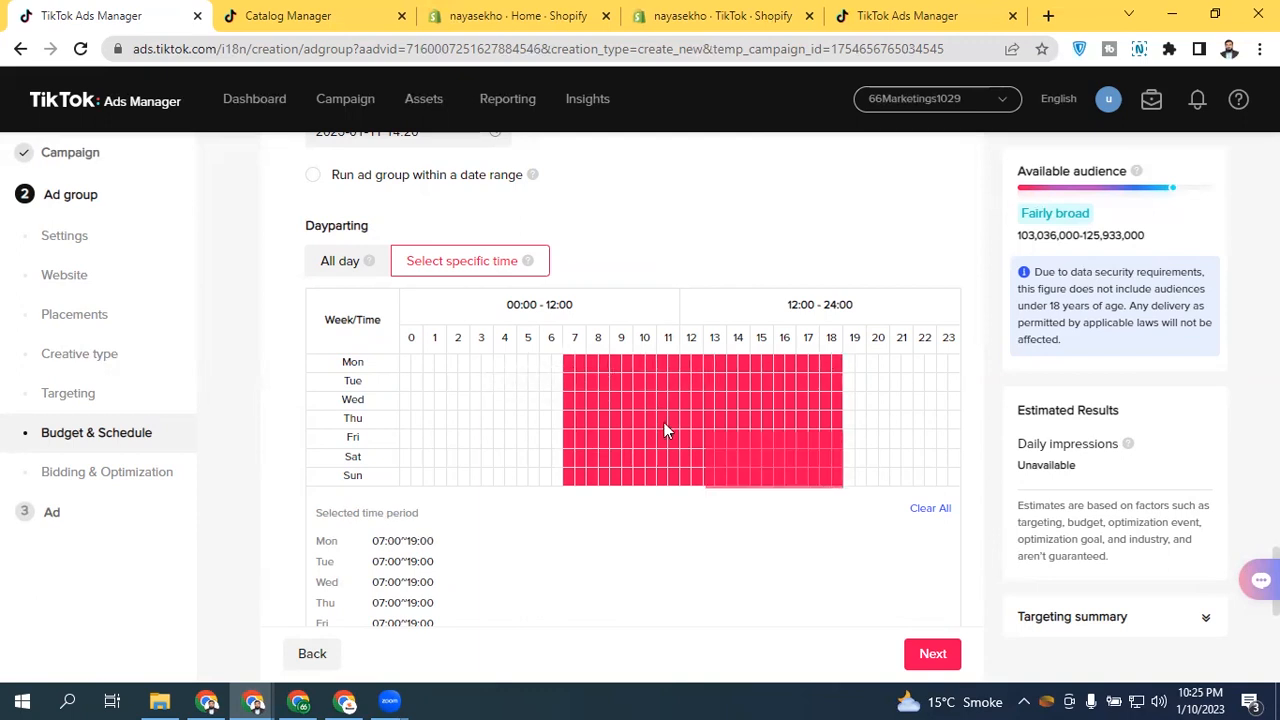
pyautogui.moveTo(570, 368); pyautogui.dragTo(570, 364)
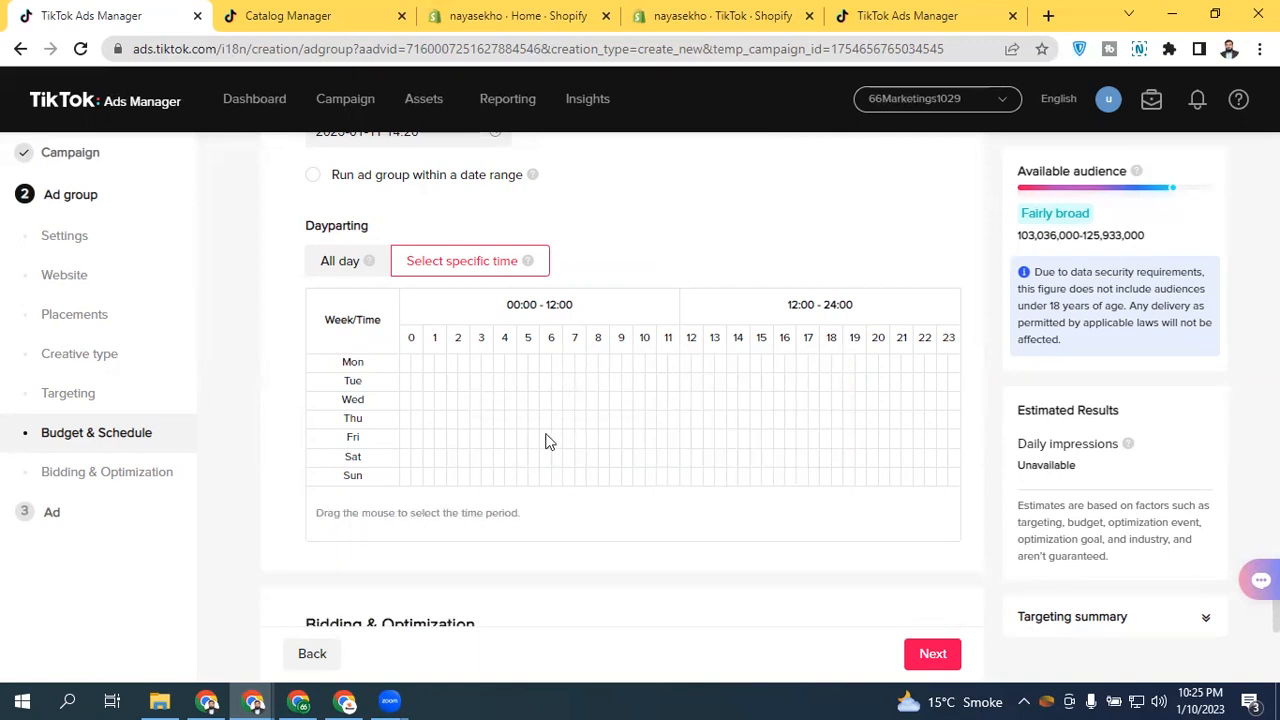
# - Try dayparting for the whole of Friday only, and return dayparting to All day
pyautogui.click(405, 438)
pyautogui.moveTo(533, 443); pyautogui.dragTo(404, 422)
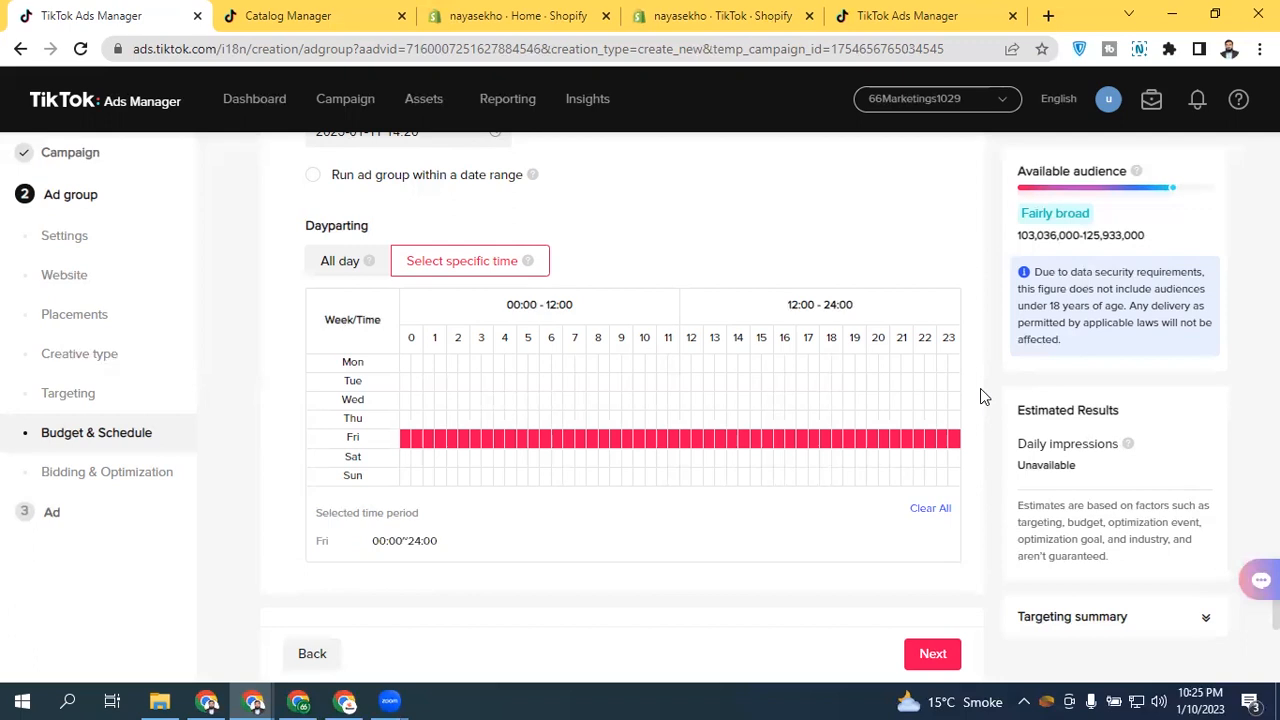
pyautogui.click(346, 261)
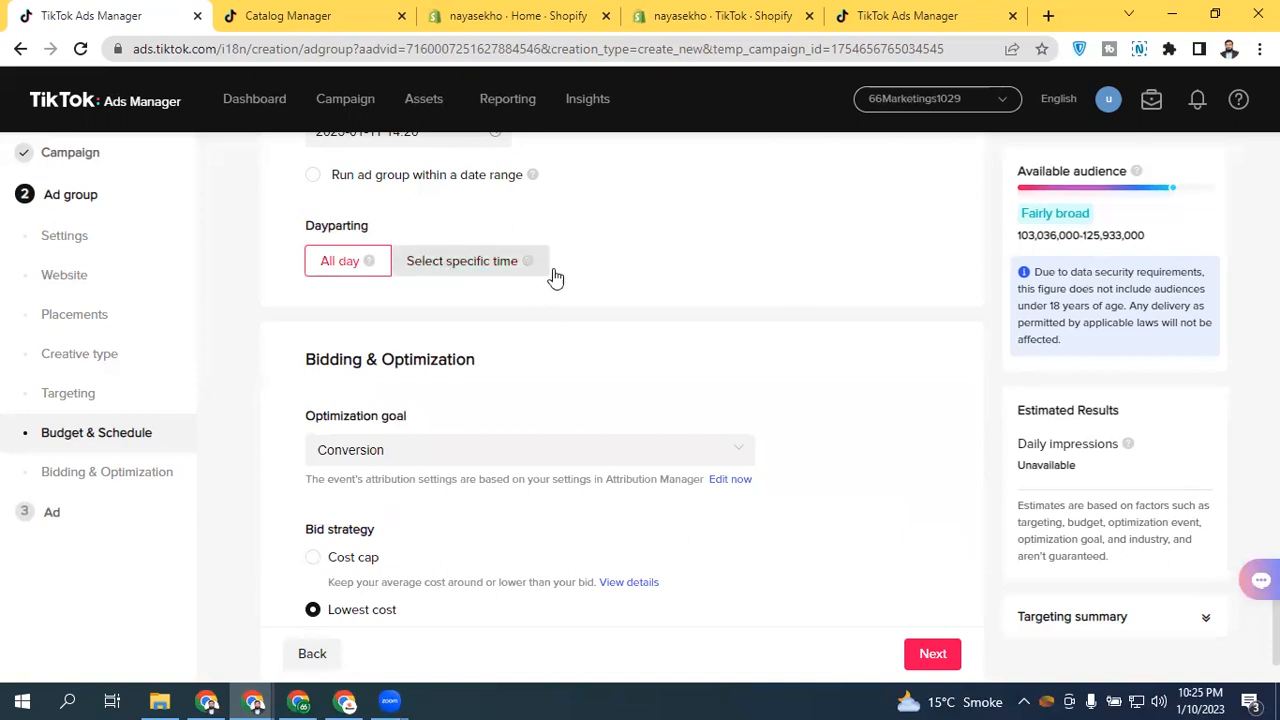
# - Review the available optimization goals in the bidding section, keeping Conversion selected
pyautogui.scroll(-1, 658, 471)
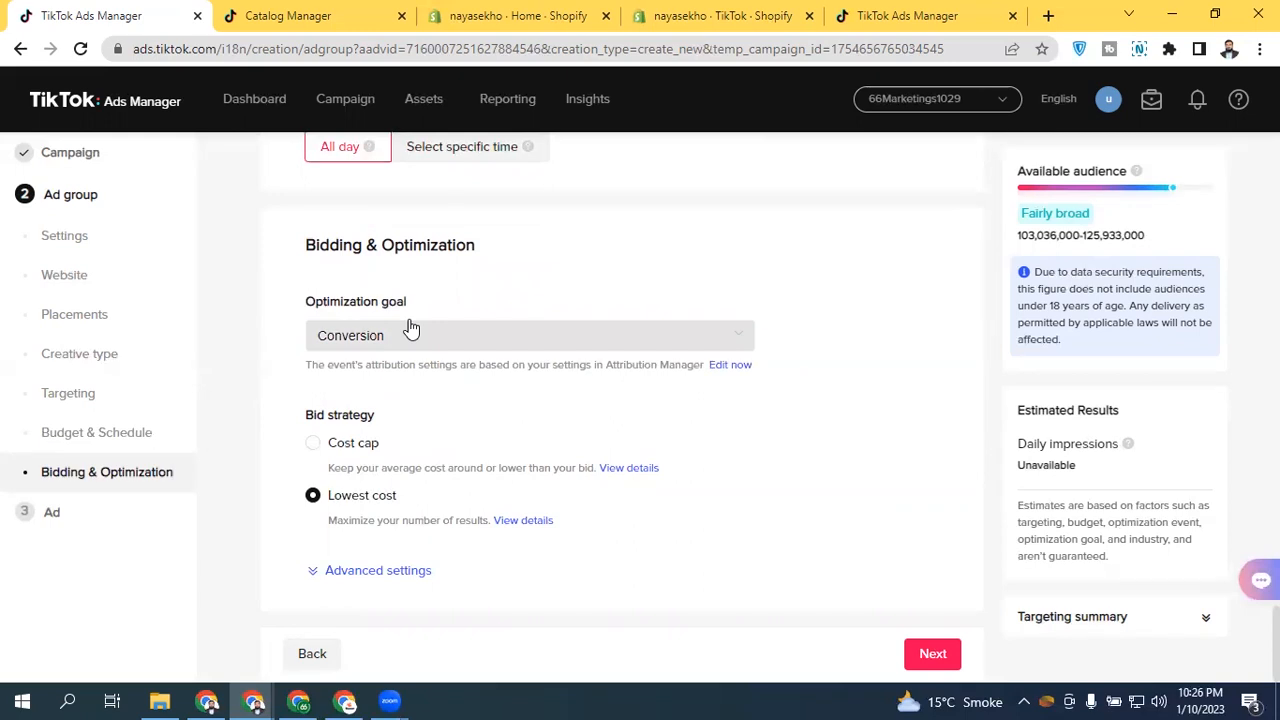
pyautogui.click(410, 330)
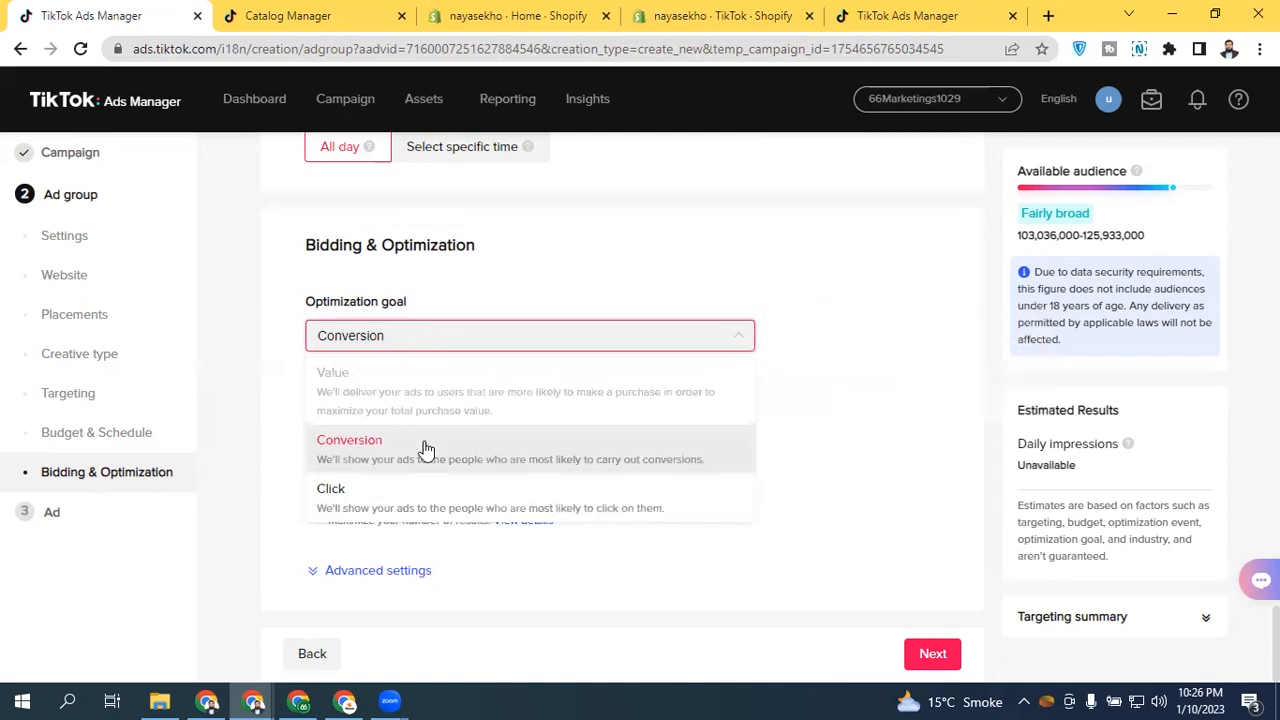
pyautogui.click(540, 312)
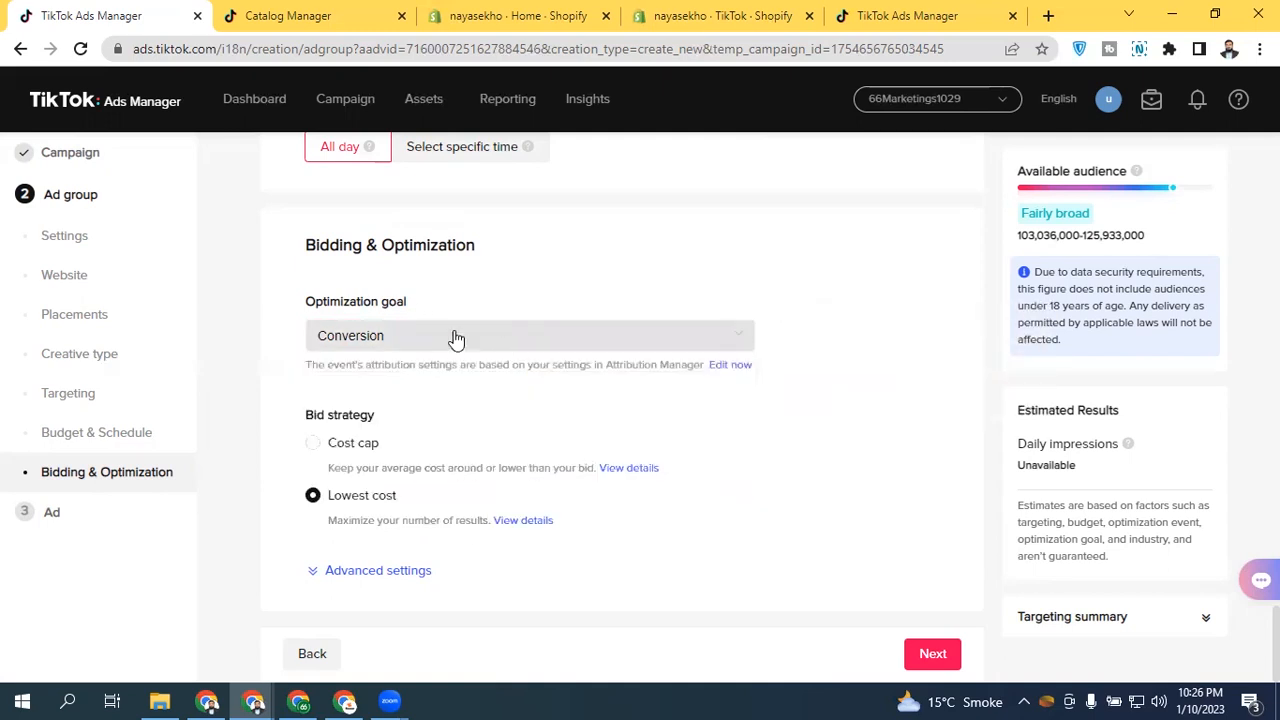
# - Try a Cost cap bid of 19 USD per conversion, check the suggested minimum bid, and return to Lowest cost
pyautogui.click(333, 445)
pyautogui.click(483, 529)
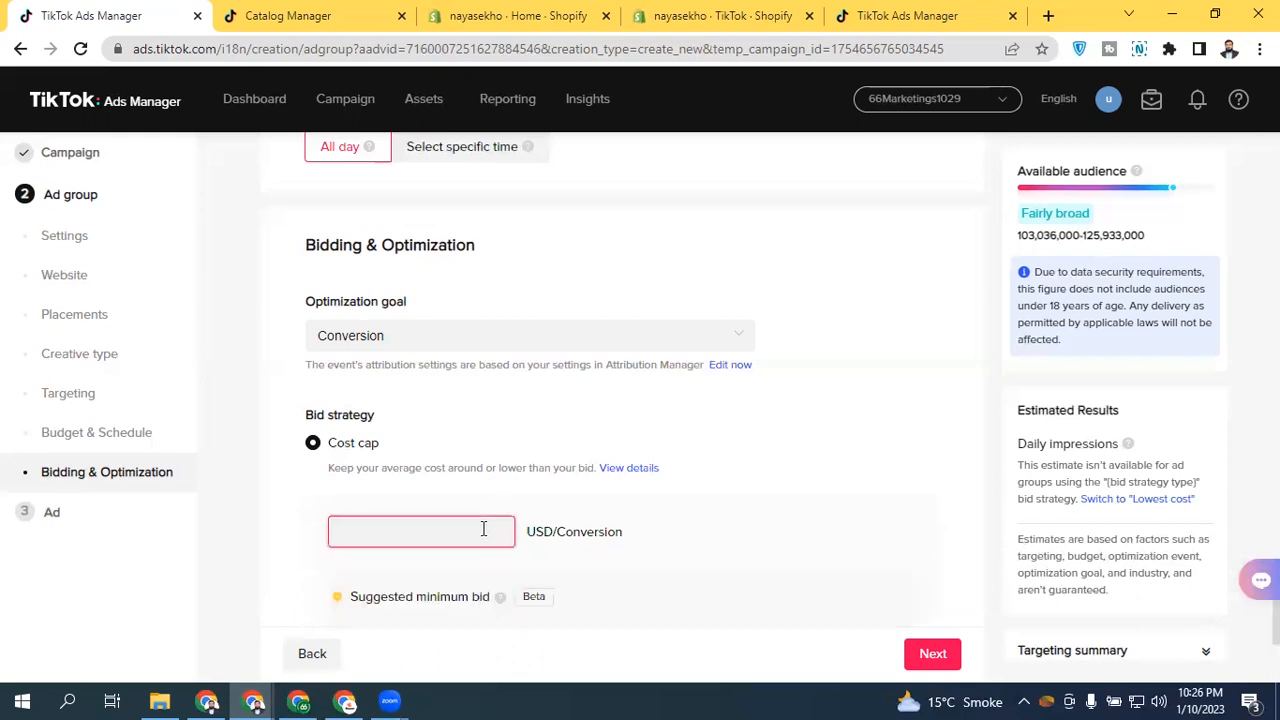
pyautogui.write('19')
pyautogui.click(448, 494)
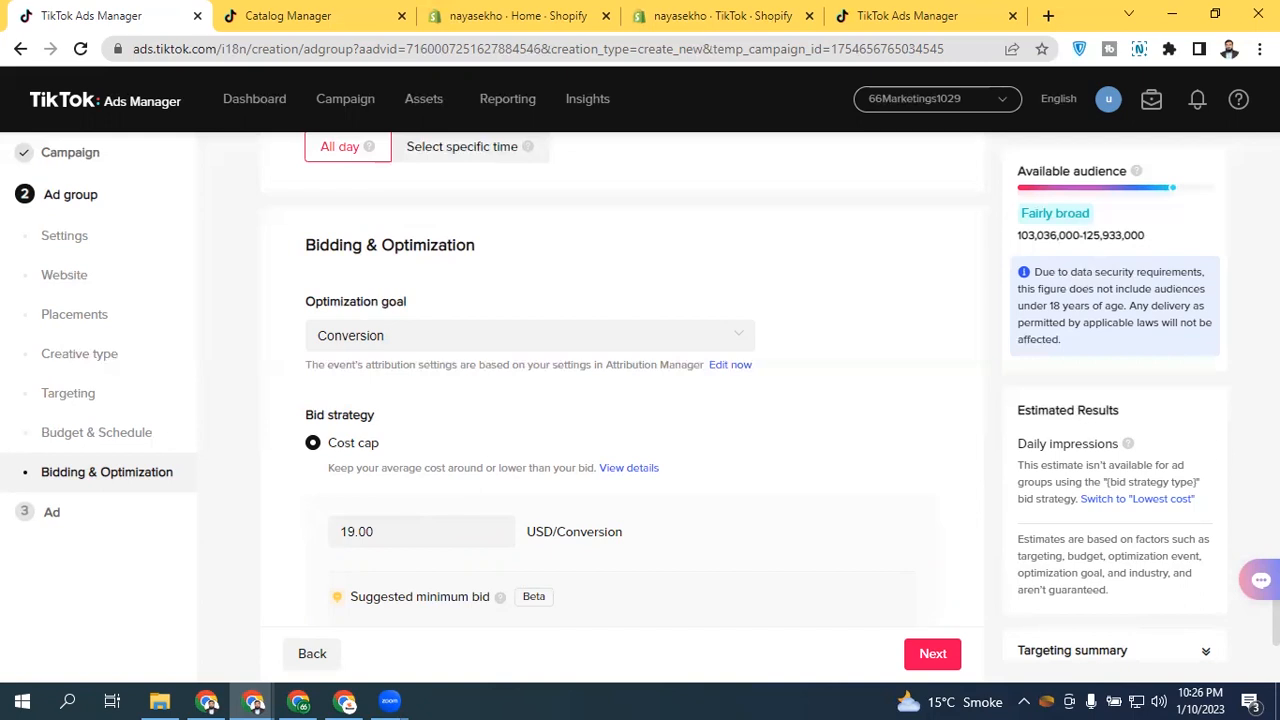
pyautogui.scroll(-2, 461, 481)
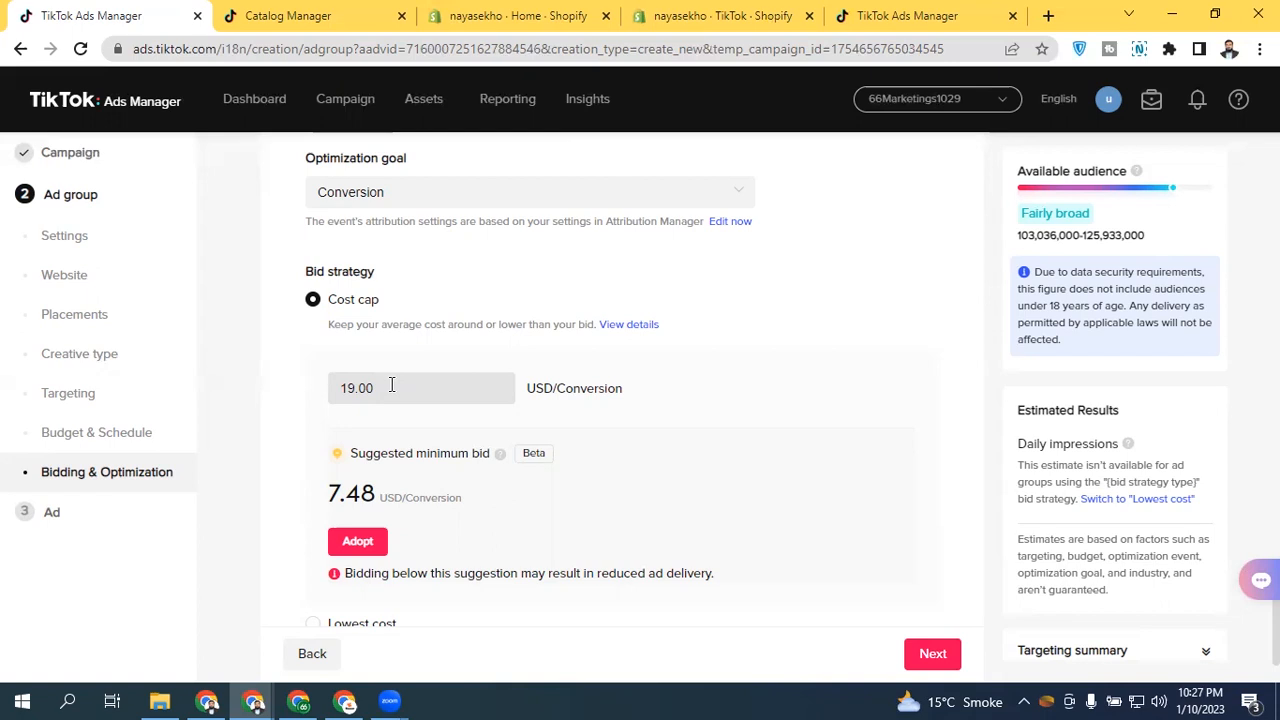
pyautogui.scroll(-1, 665, 597)
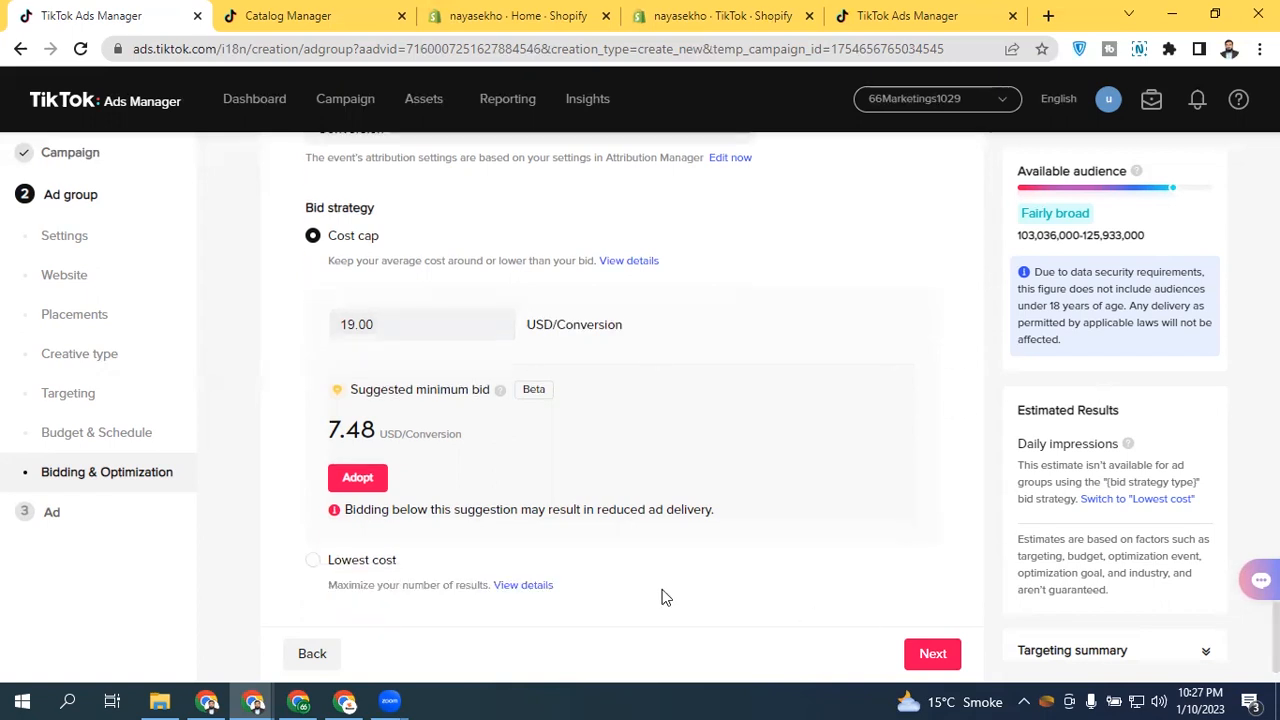
pyautogui.click(386, 562)
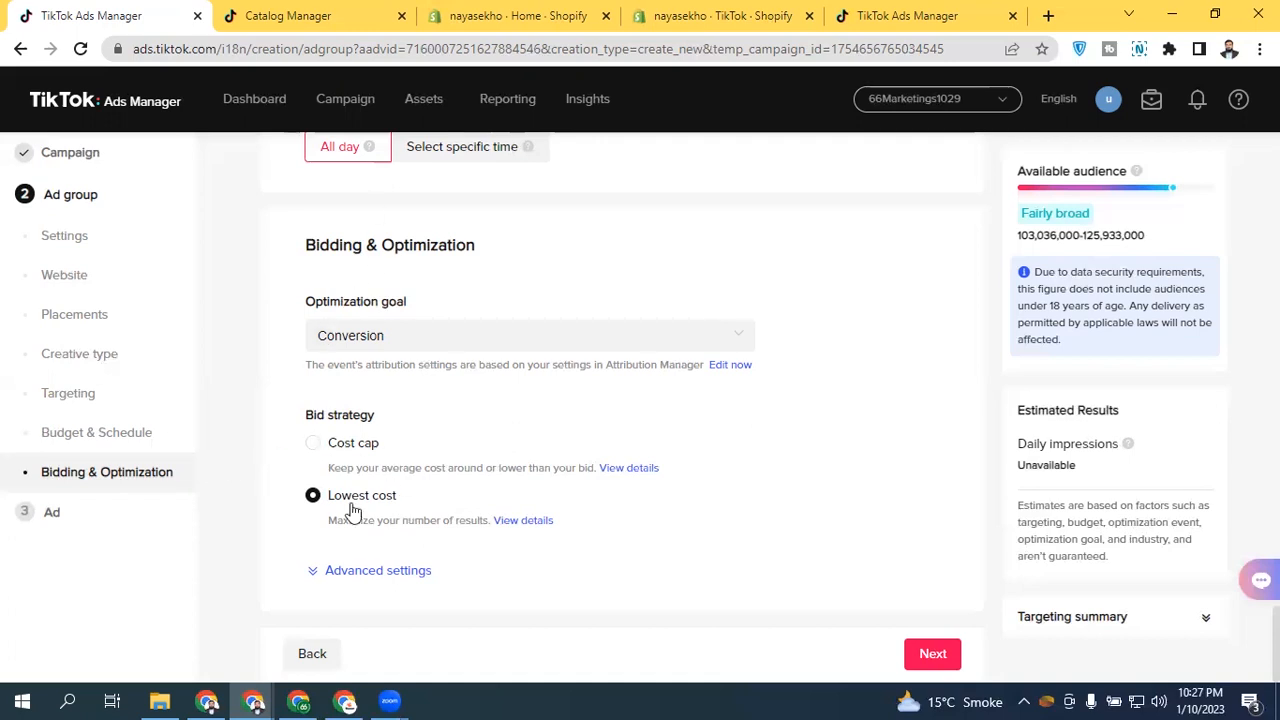
# - Check the billing event and delivery type in the advanced bidding settings, and continue to the ad setup
pyautogui.click(372, 572)
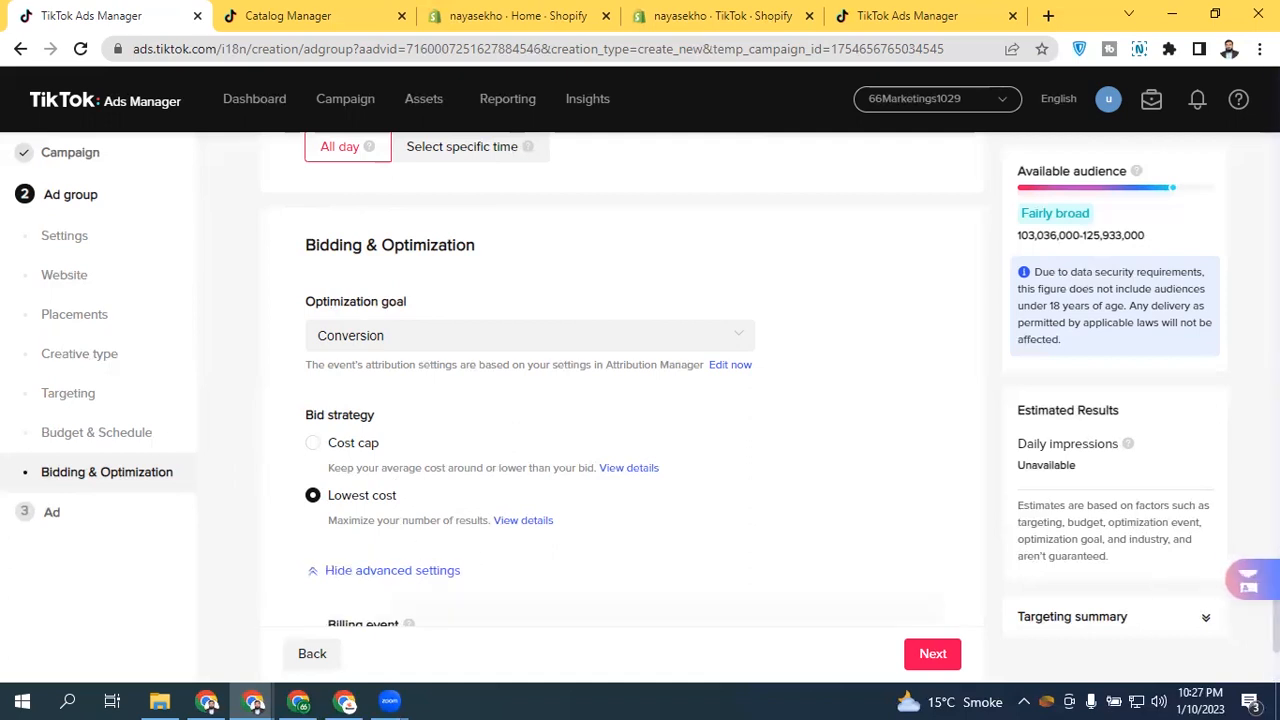
pyautogui.scroll(-2, 620, 400)
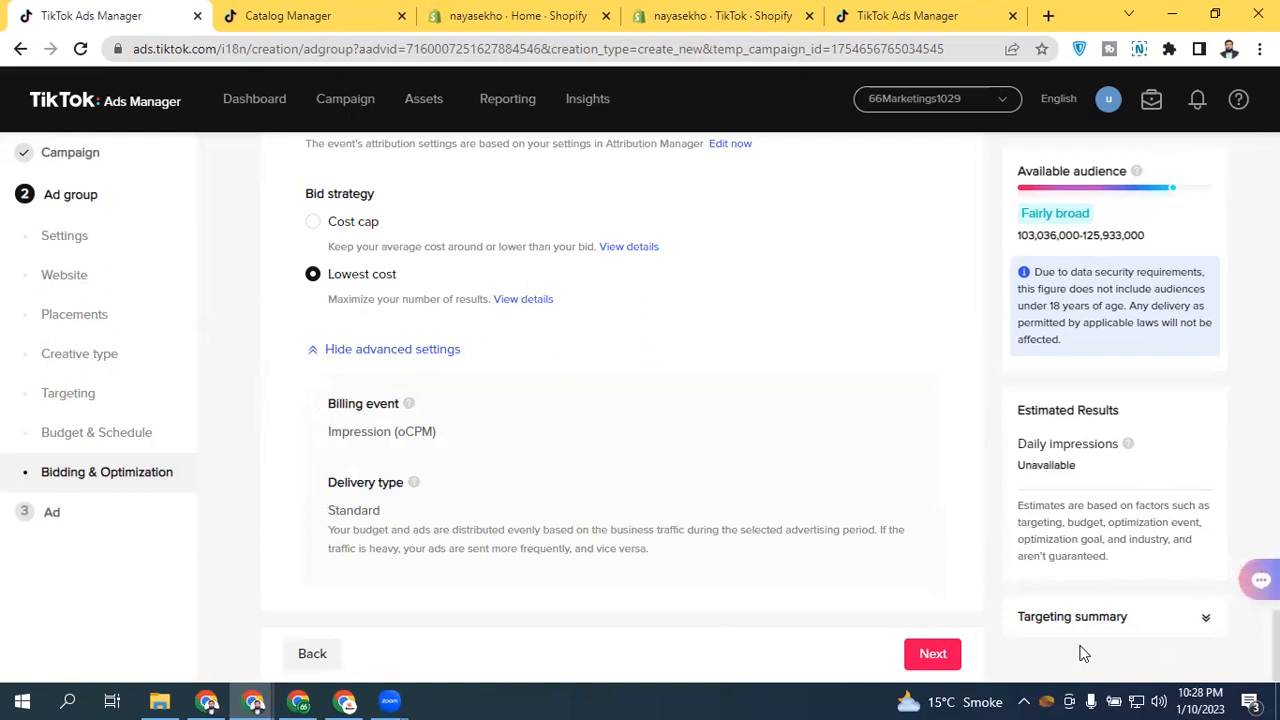
pyautogui.click(964, 657)
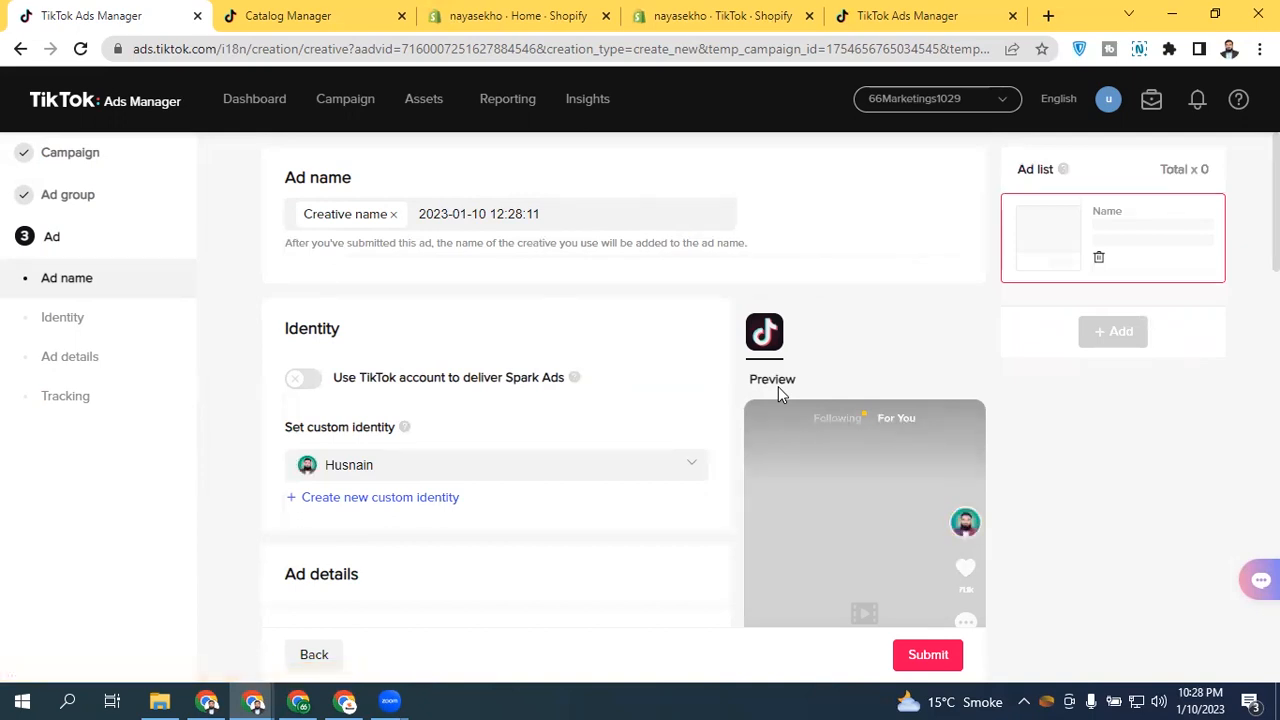
# - Clear the default date and time from the ad name, and look over the ad's identity section
pyautogui.click(543, 224)
pyautogui.moveTo(594, 214); pyautogui.dragTo(419, 215)
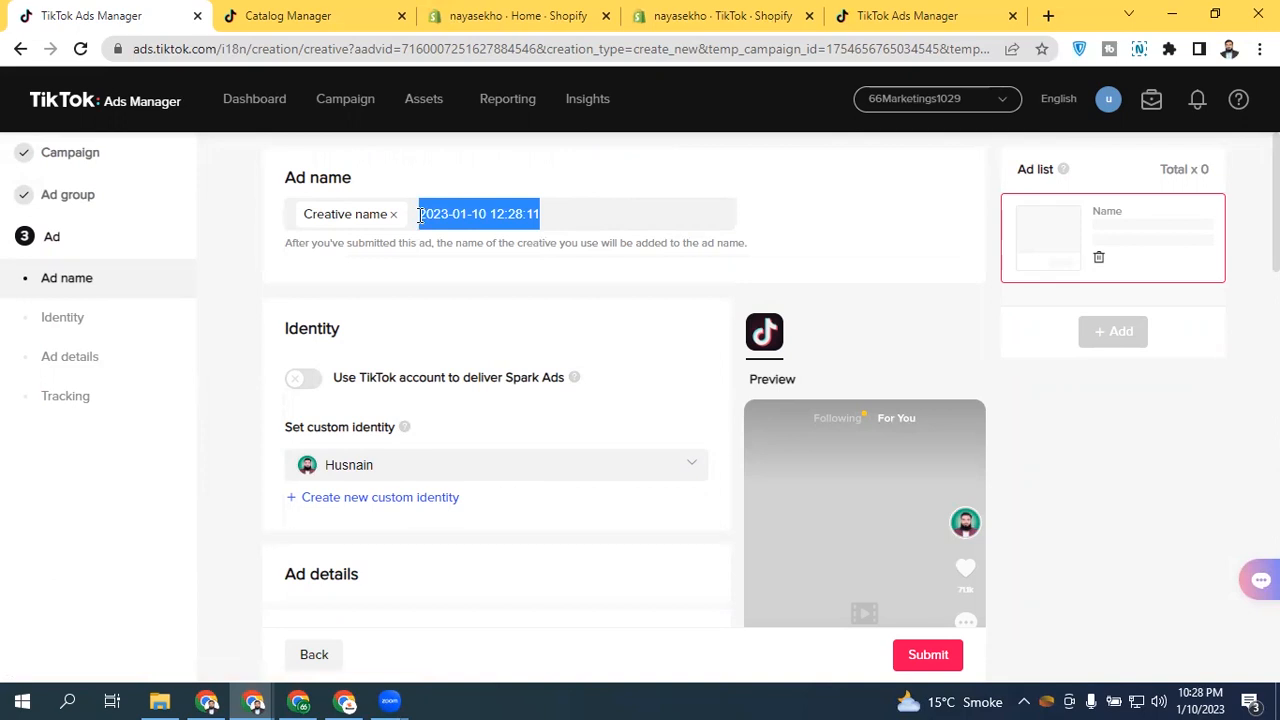
pyautogui.press('BackSpace')
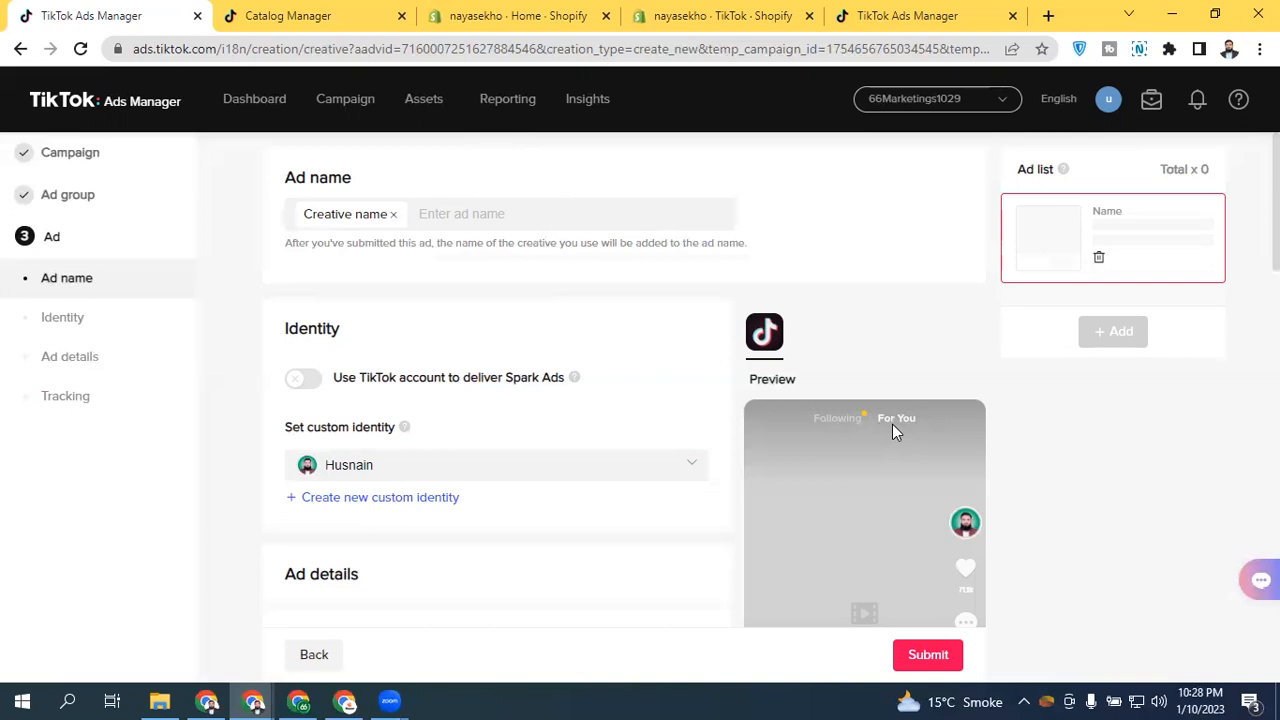
pyautogui.scroll(-1, 640, 380)
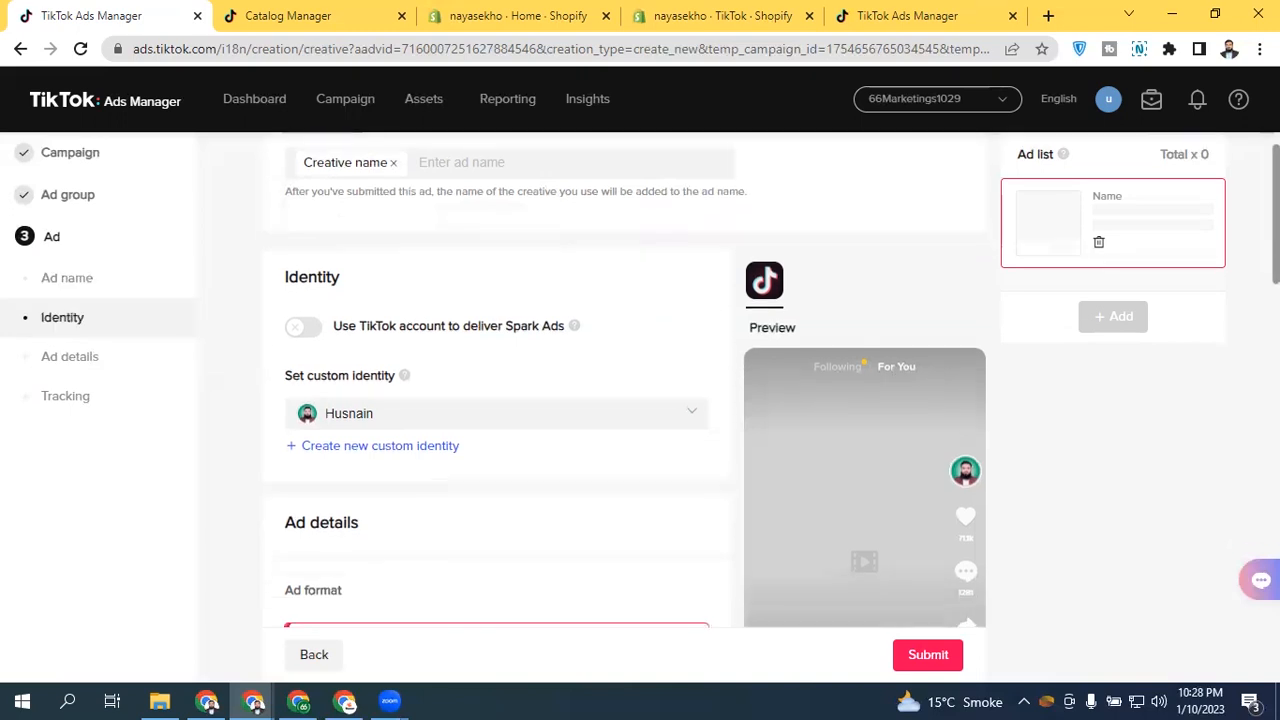
pyautogui.scroll(1, 640, 380)
pyautogui.scroll(-2, 640, 380)
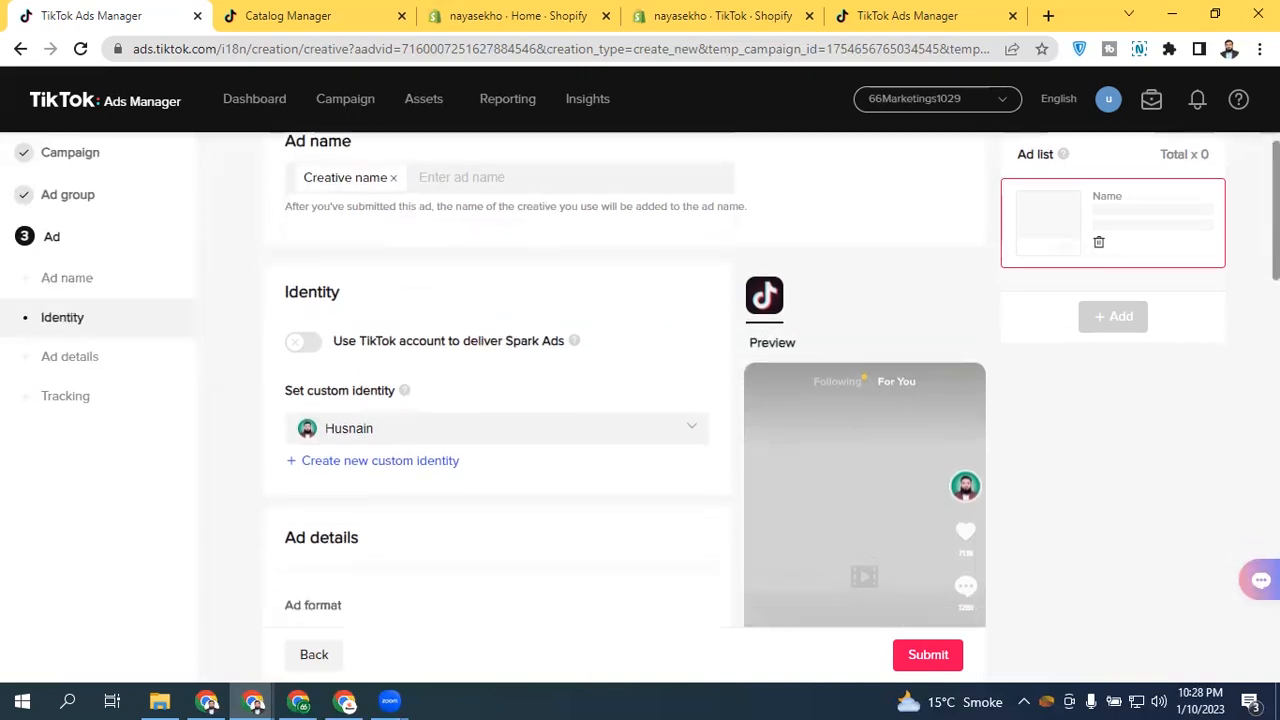
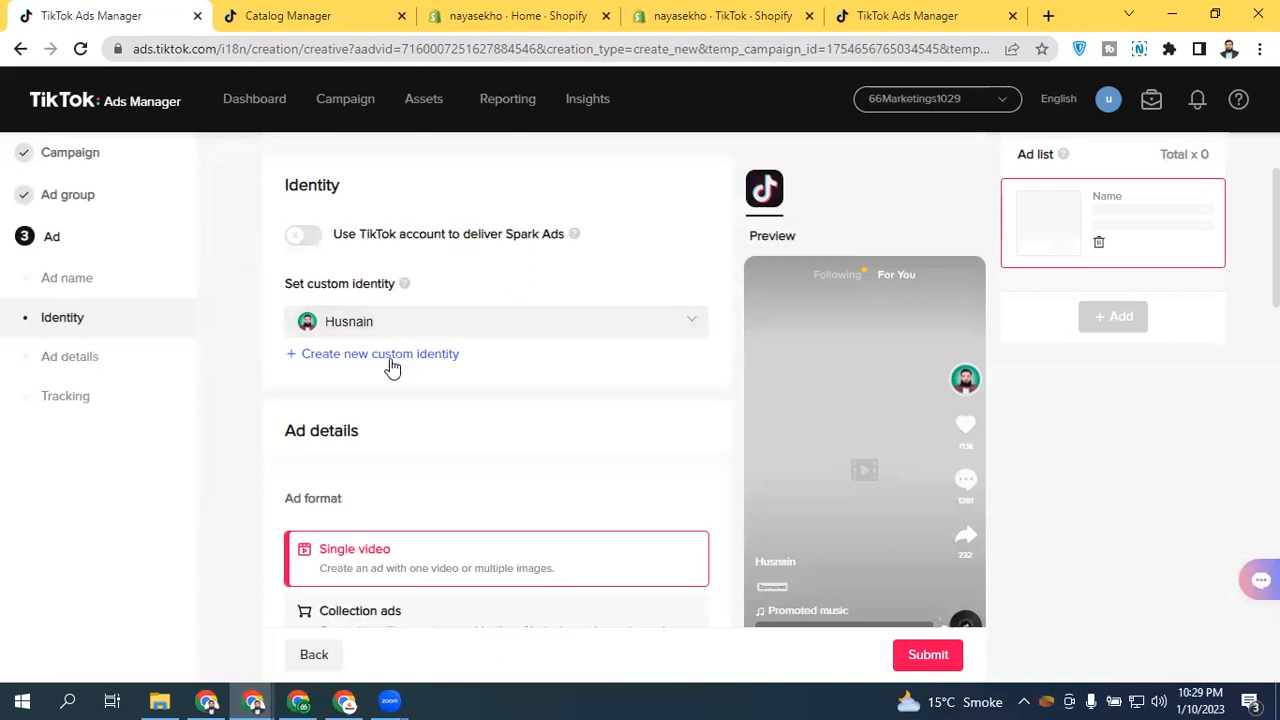
# - Check the custom identities available for the ad and the form for creating a new one, then cancel the form
pyautogui.click(479, 330)
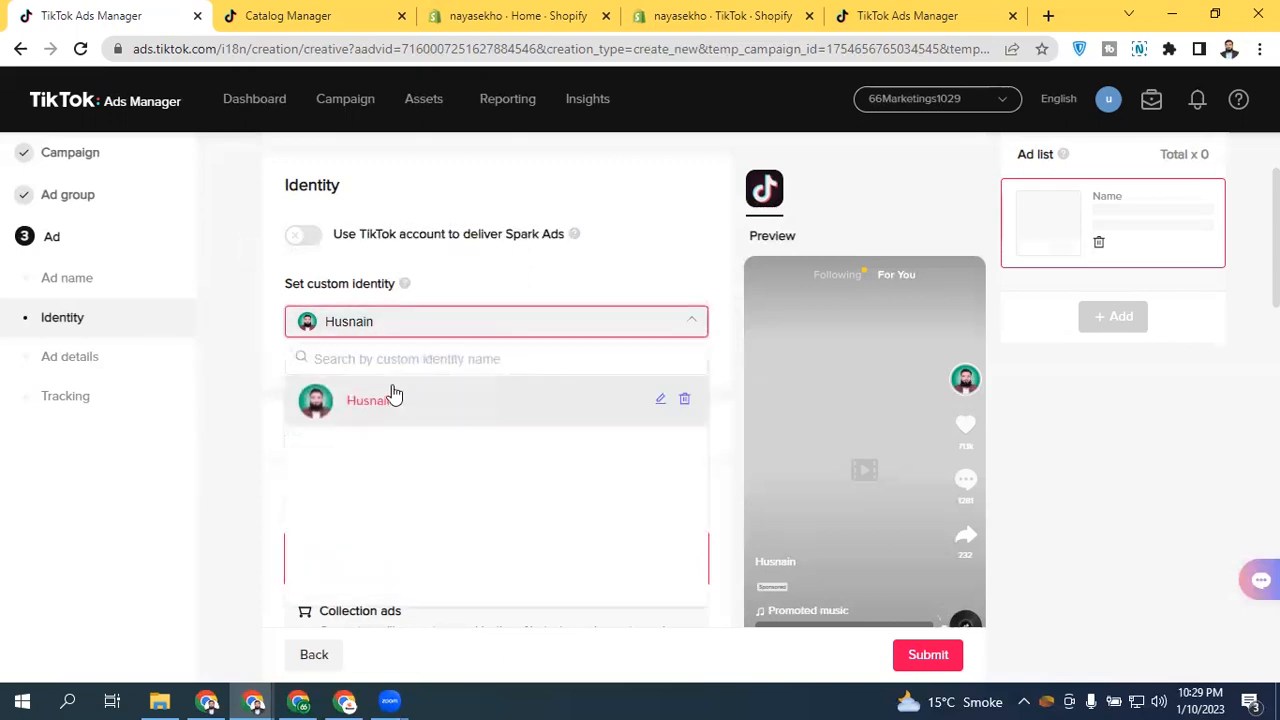
pyautogui.click(483, 289)
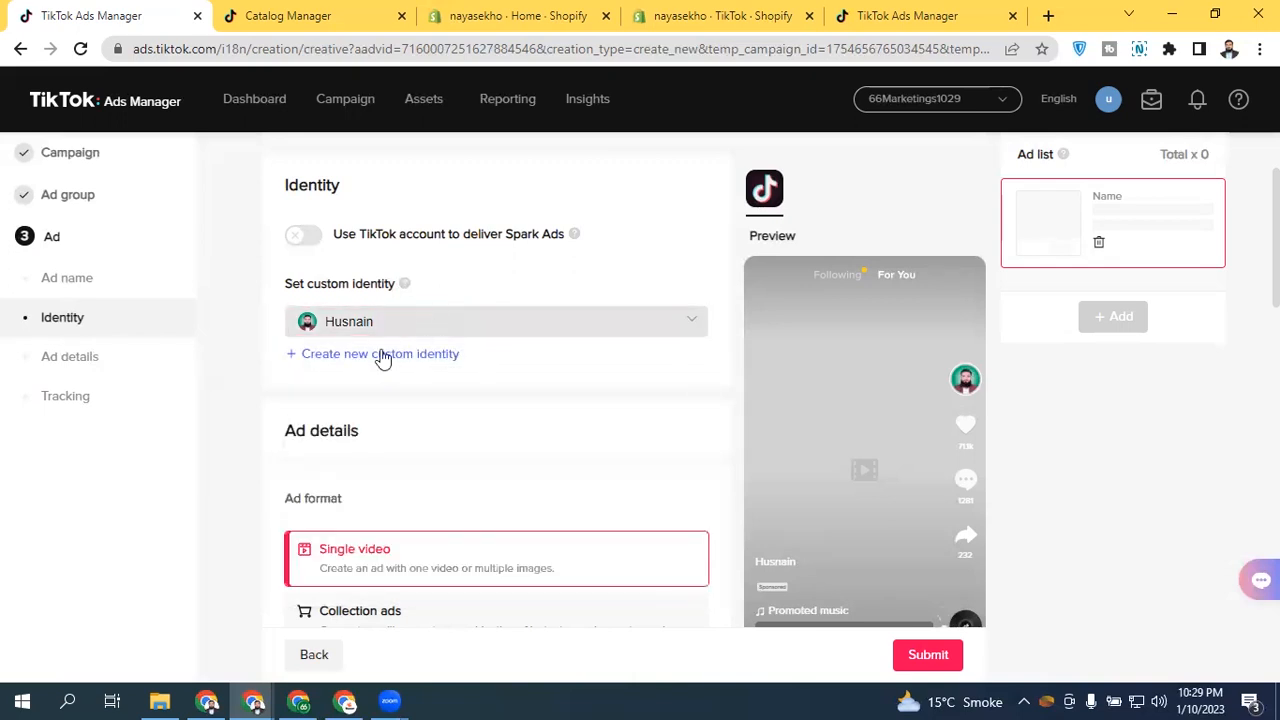
pyautogui.click(397, 356)
pyautogui.click(586, 234)
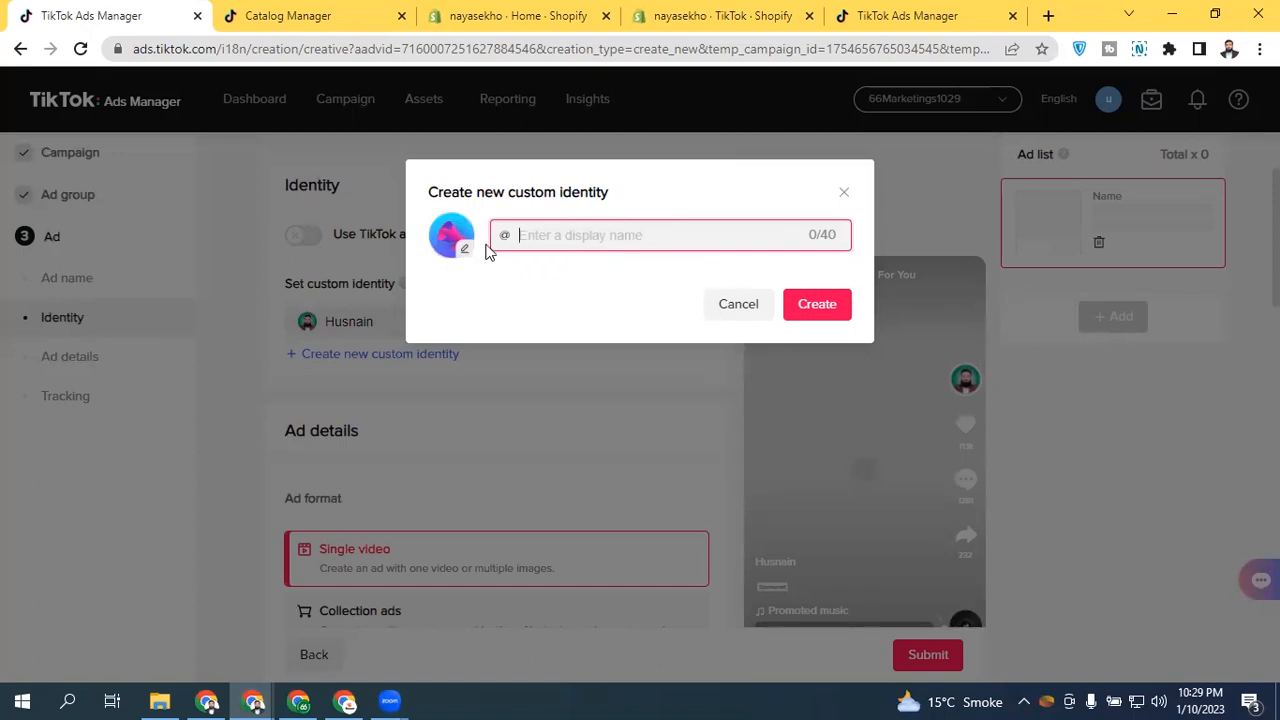
pyautogui.click(740, 306)
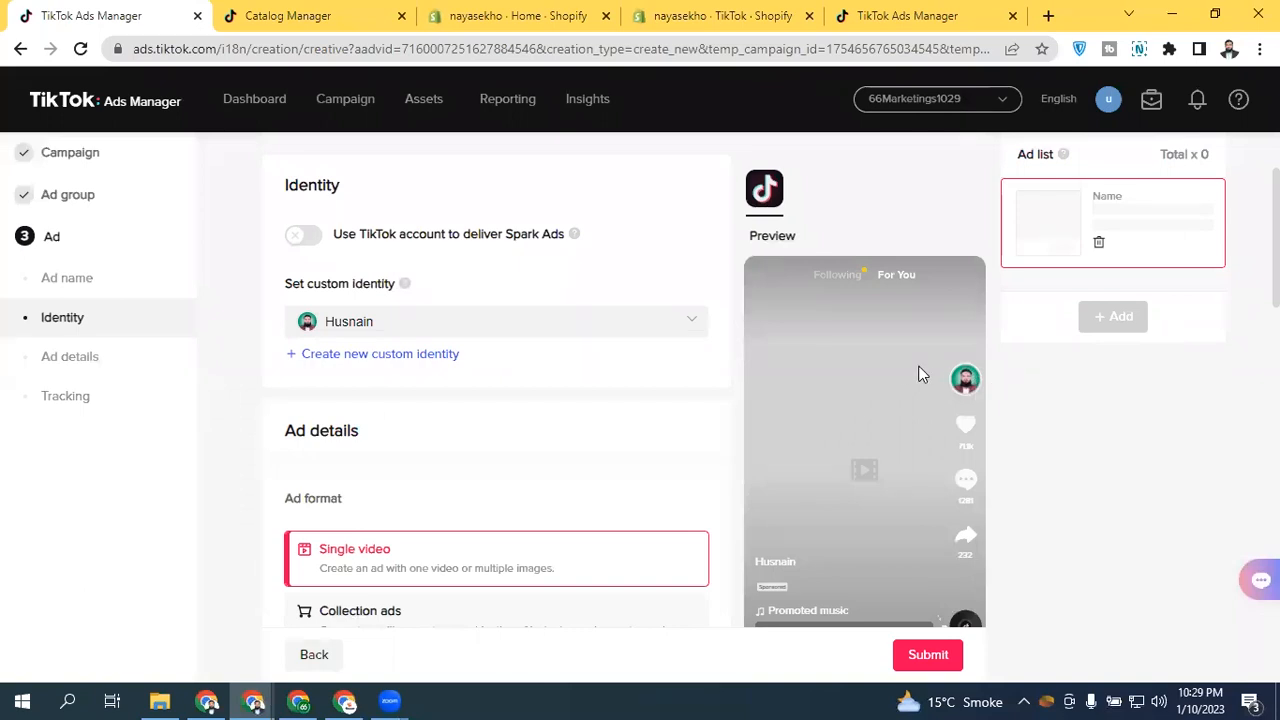
# - Review the ad format, creative, interactive add-on and destination page options in the ad details, keeping the Single video format
pyautogui.scroll(-2, 496, 400)
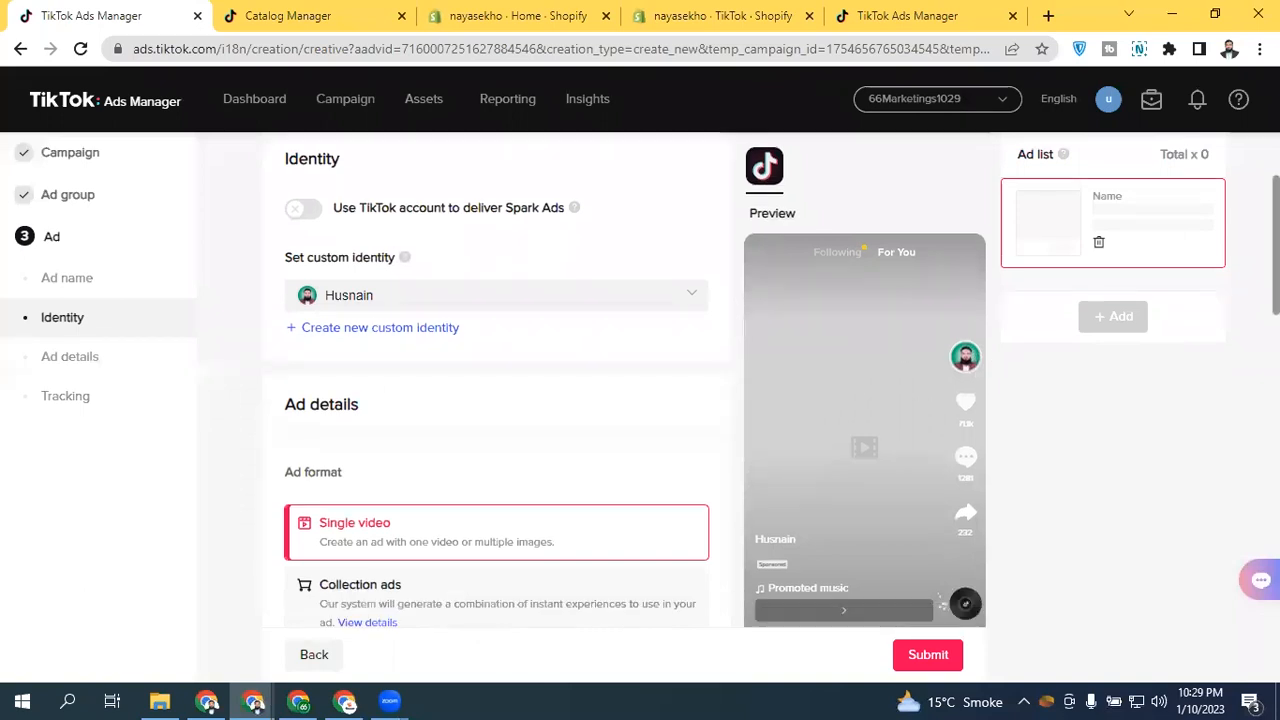
pyautogui.moveTo(1276, 277); pyautogui.dragTo(1276, 302)
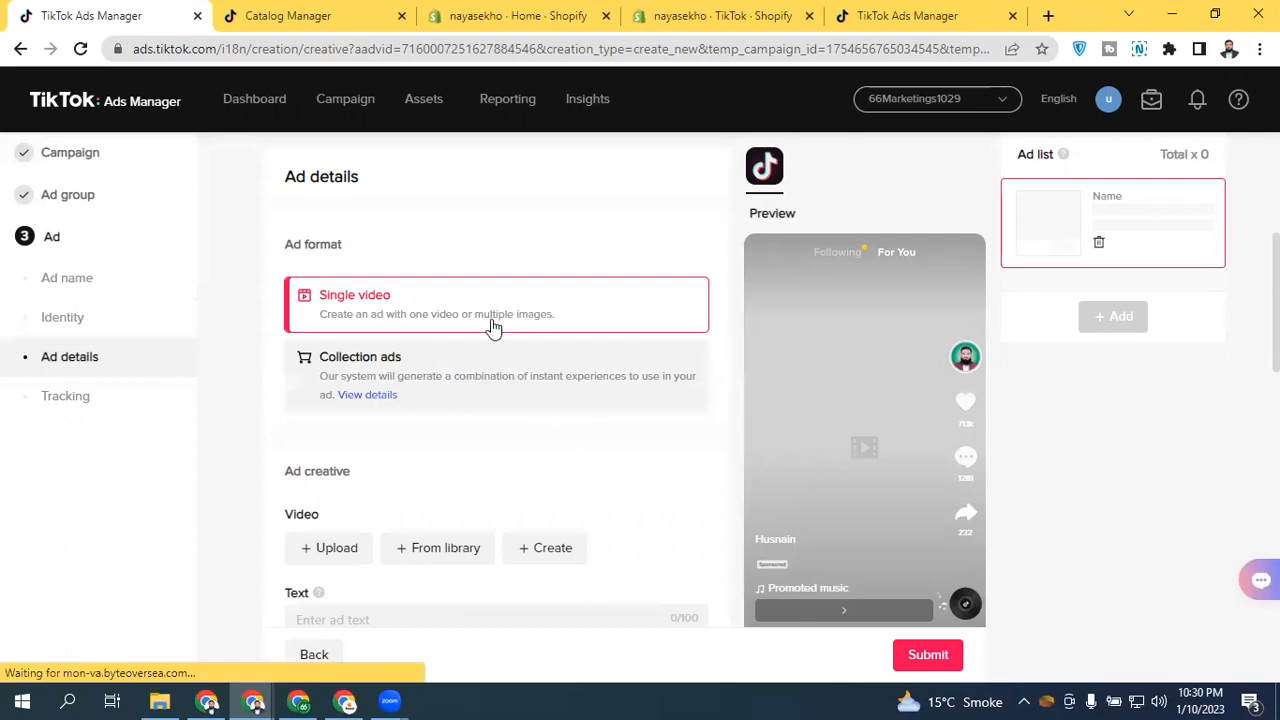
pyautogui.click(549, 410)
pyautogui.click(494, 315)
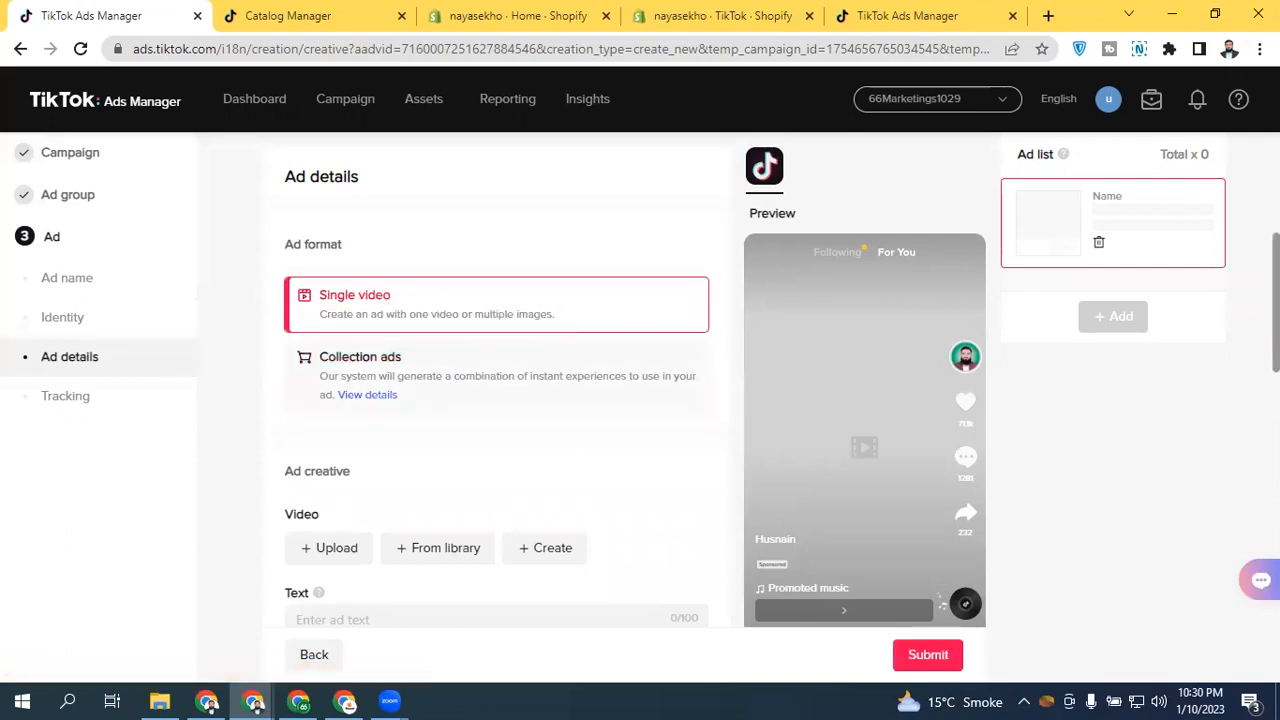
pyautogui.scroll(-1, 405, 312)
pyautogui.scroll(-1, 496, 380)
pyautogui.scroll(-1, 496, 380)
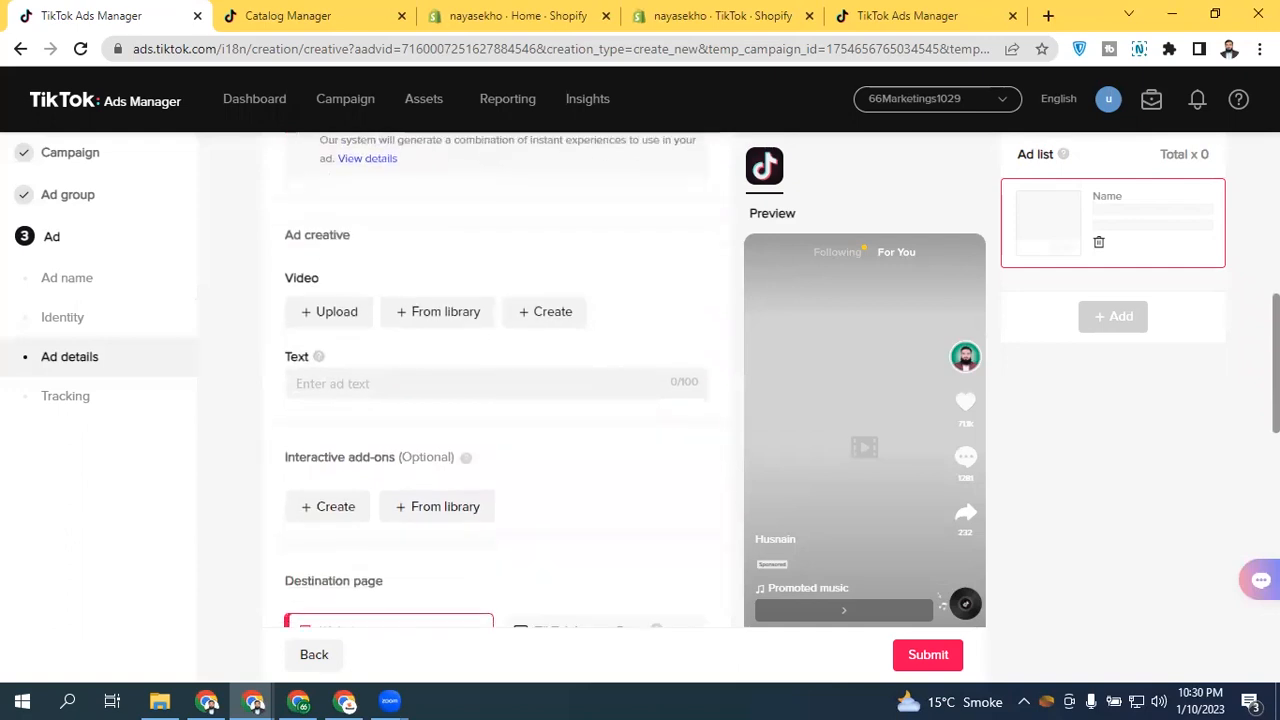
pyautogui.scroll(-1, 496, 380)
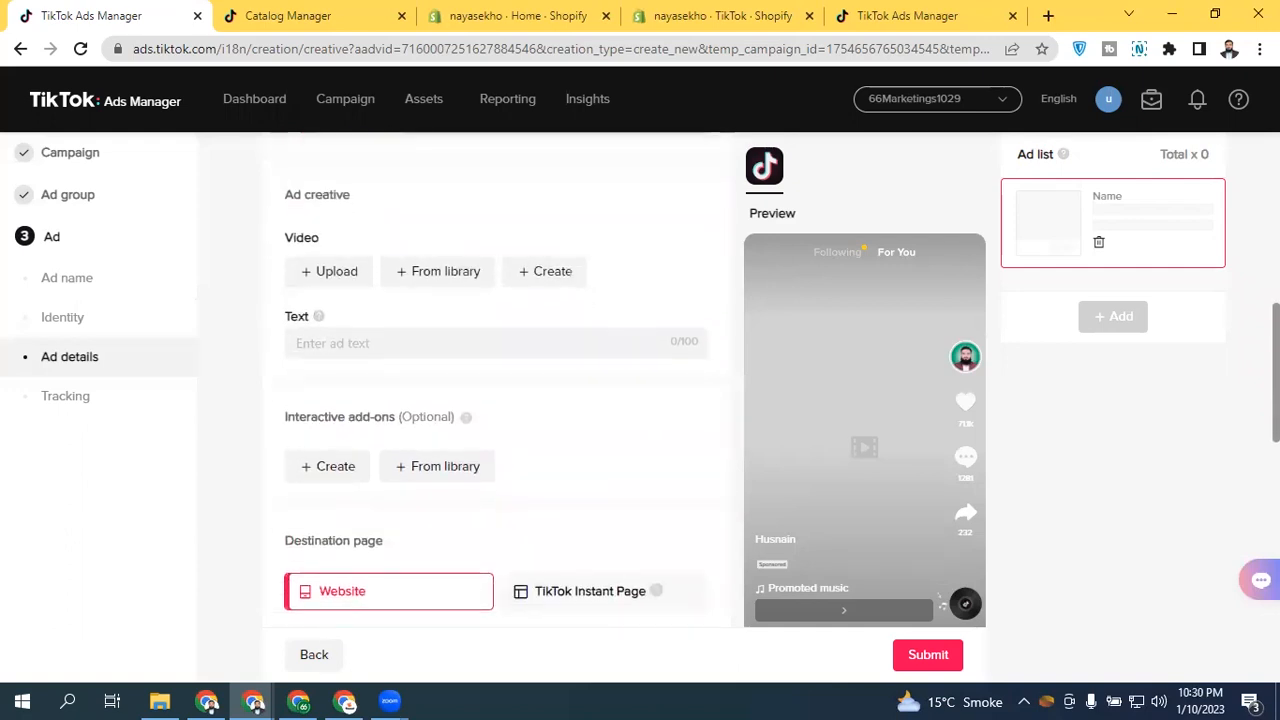
pyautogui.scroll(2, 496, 380)
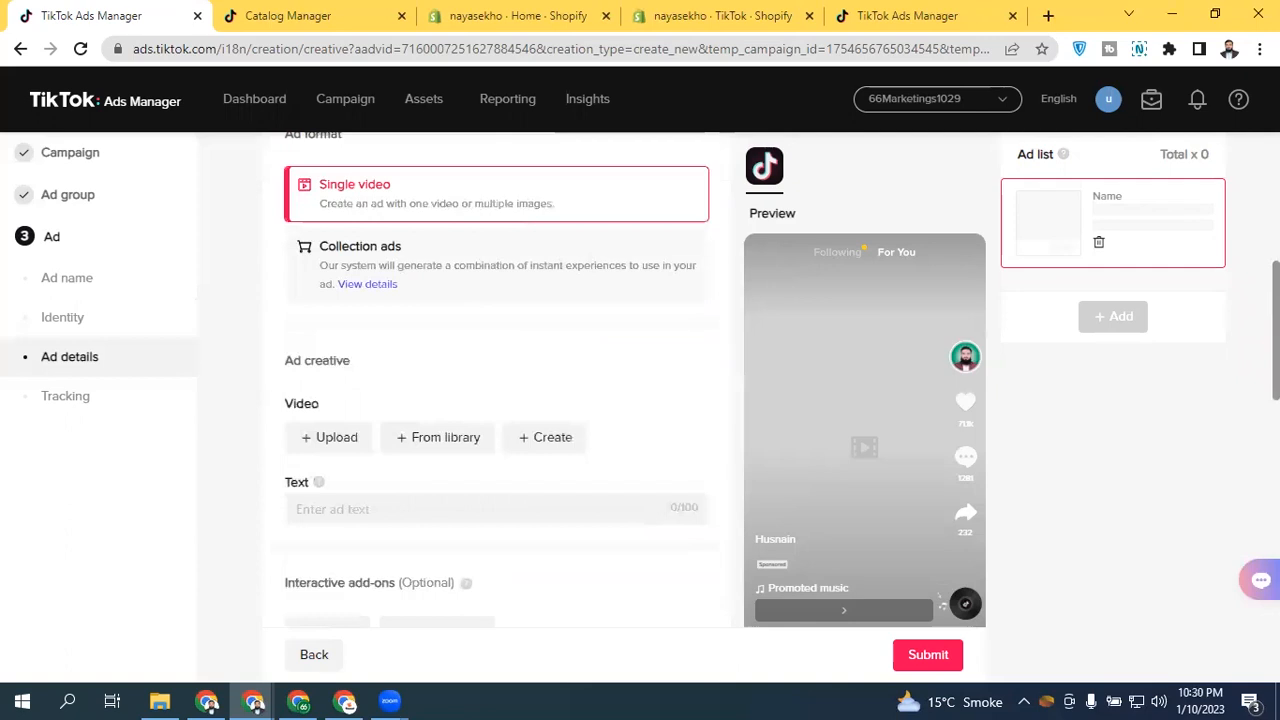
pyautogui.scroll(-2, 496, 380)
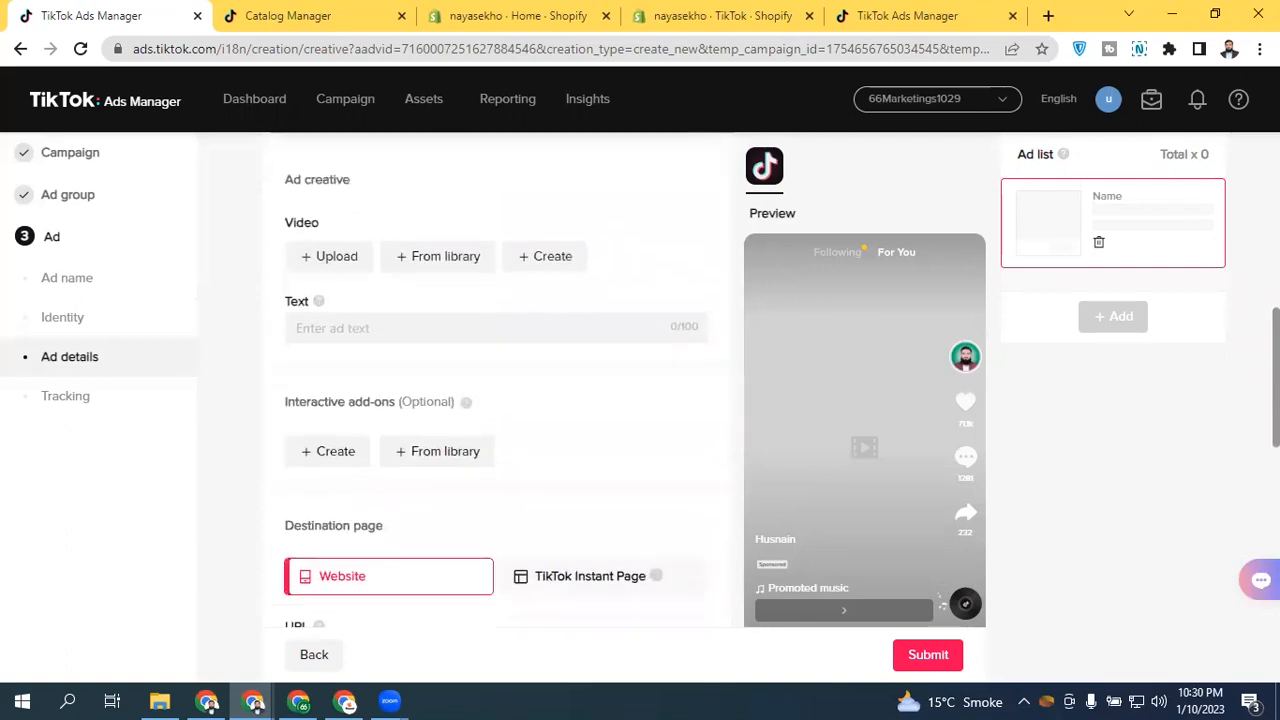
pyautogui.scroll(2, 496, 380)
pyautogui.scroll(-2, 496, 400)
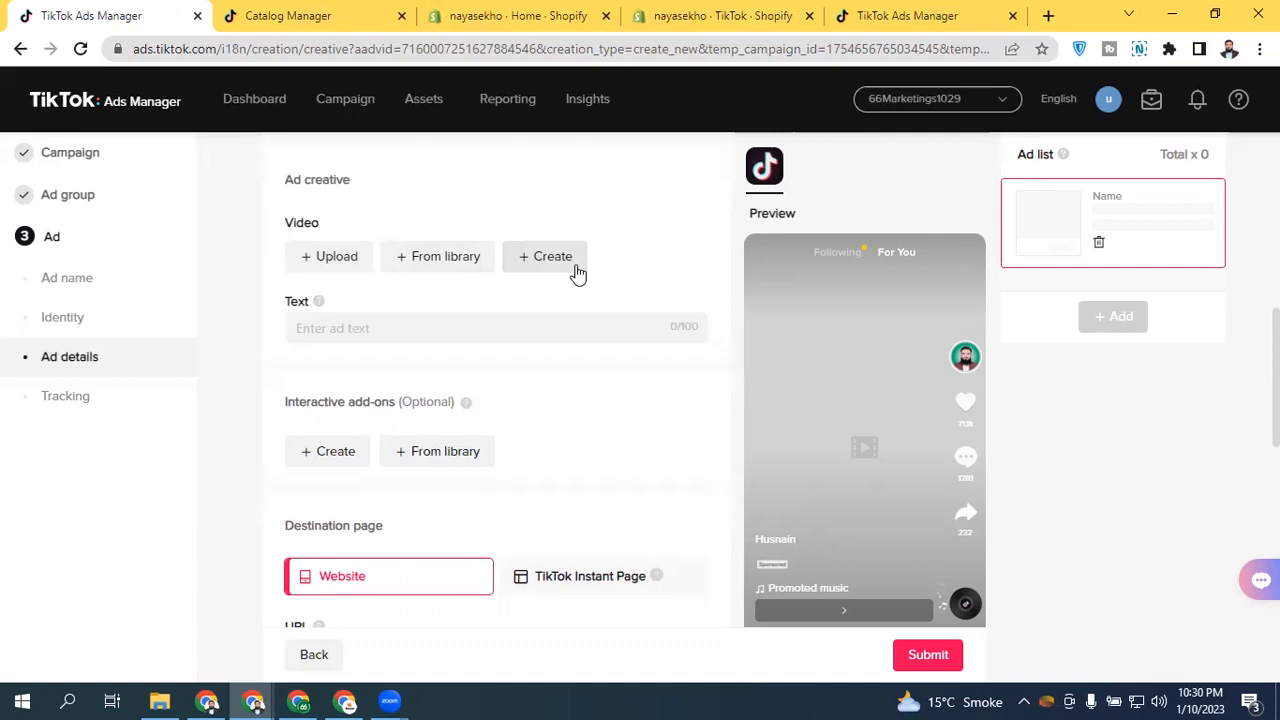
# - Add the video Auto CeramicHair Curler 1.mp4 from the video library as the ad creative
pyautogui.click(431, 261)
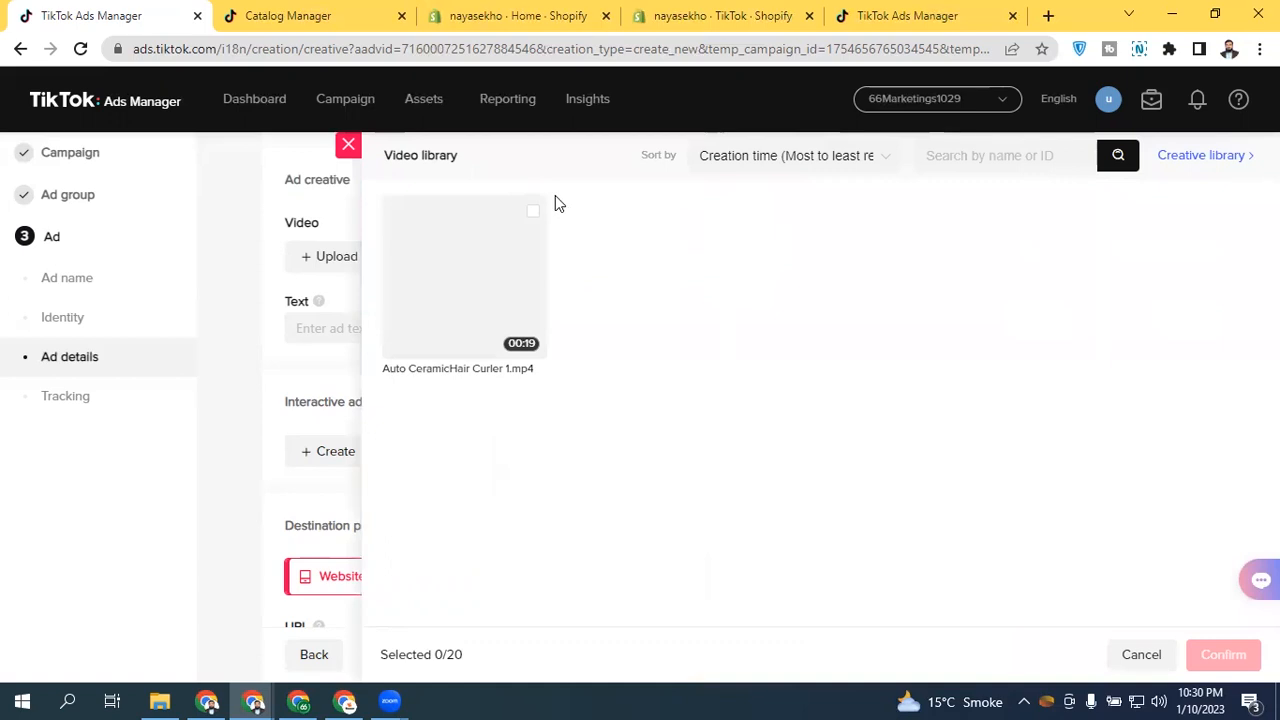
pyautogui.click(533, 211)
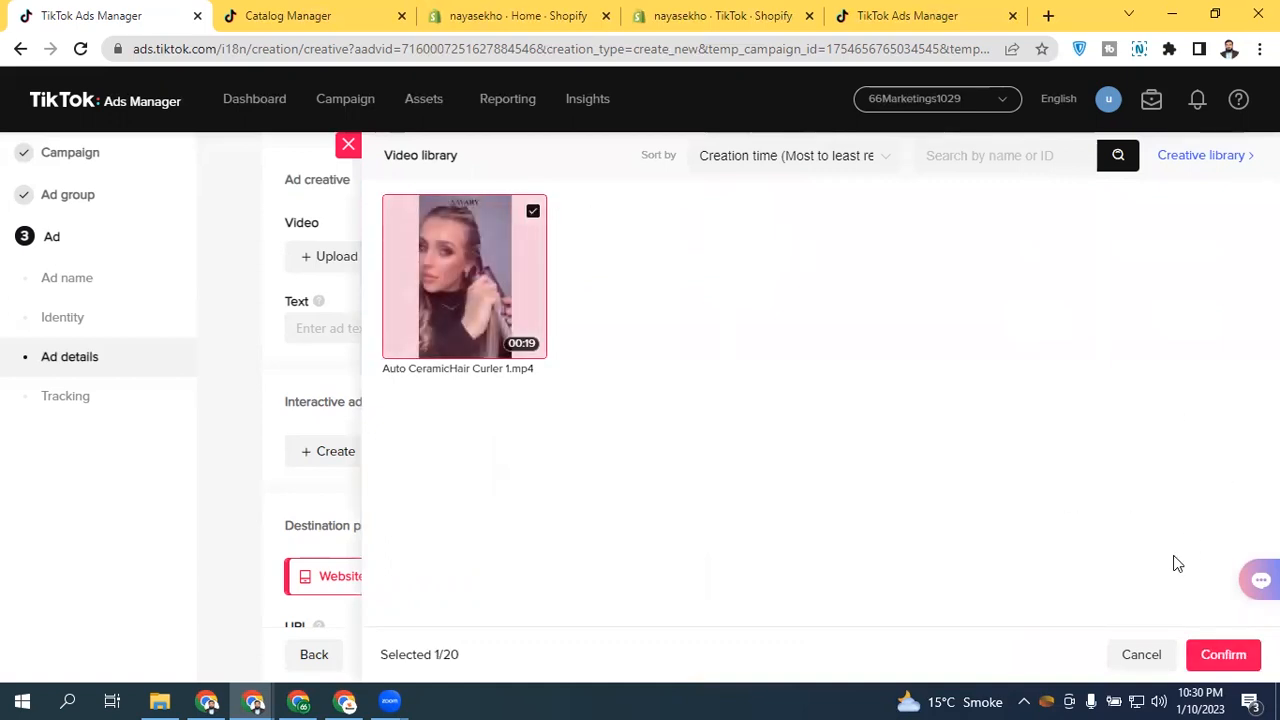
pyautogui.click(1245, 657)
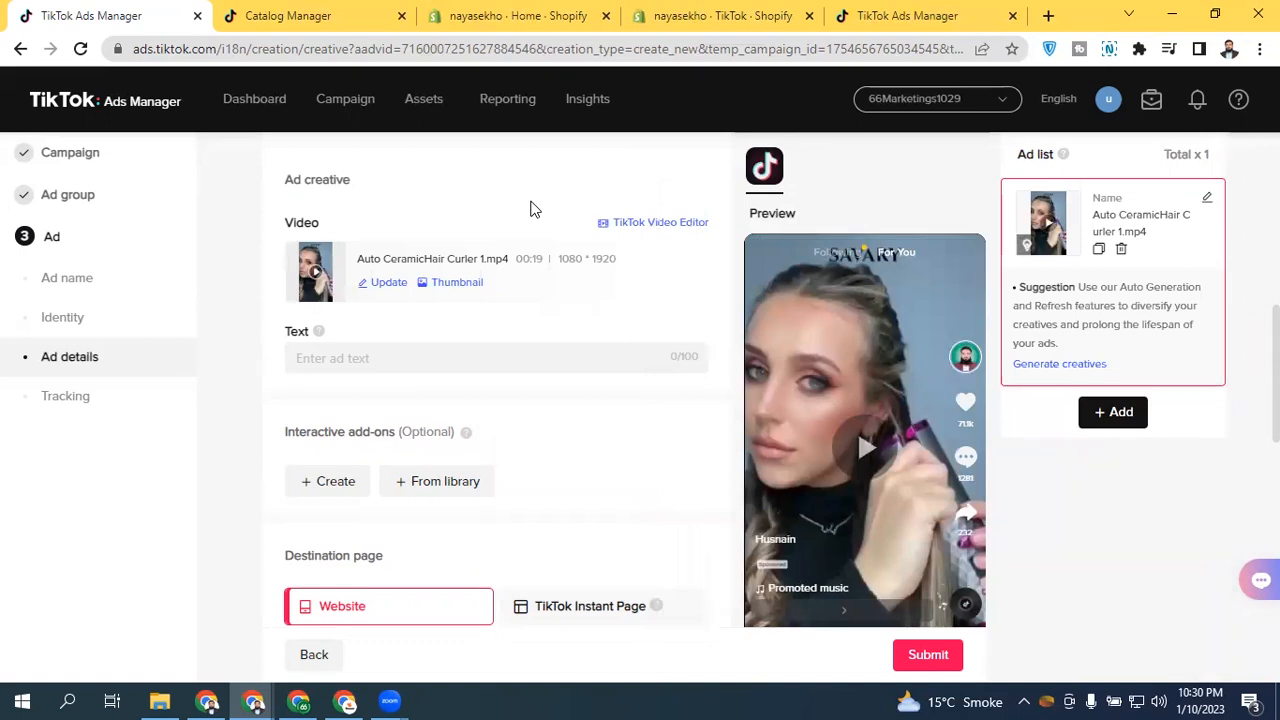
# - Open the ad video in the TikTok Video Editor and view the video assets among its materials
pyautogui.scroll(1, 535, 209)
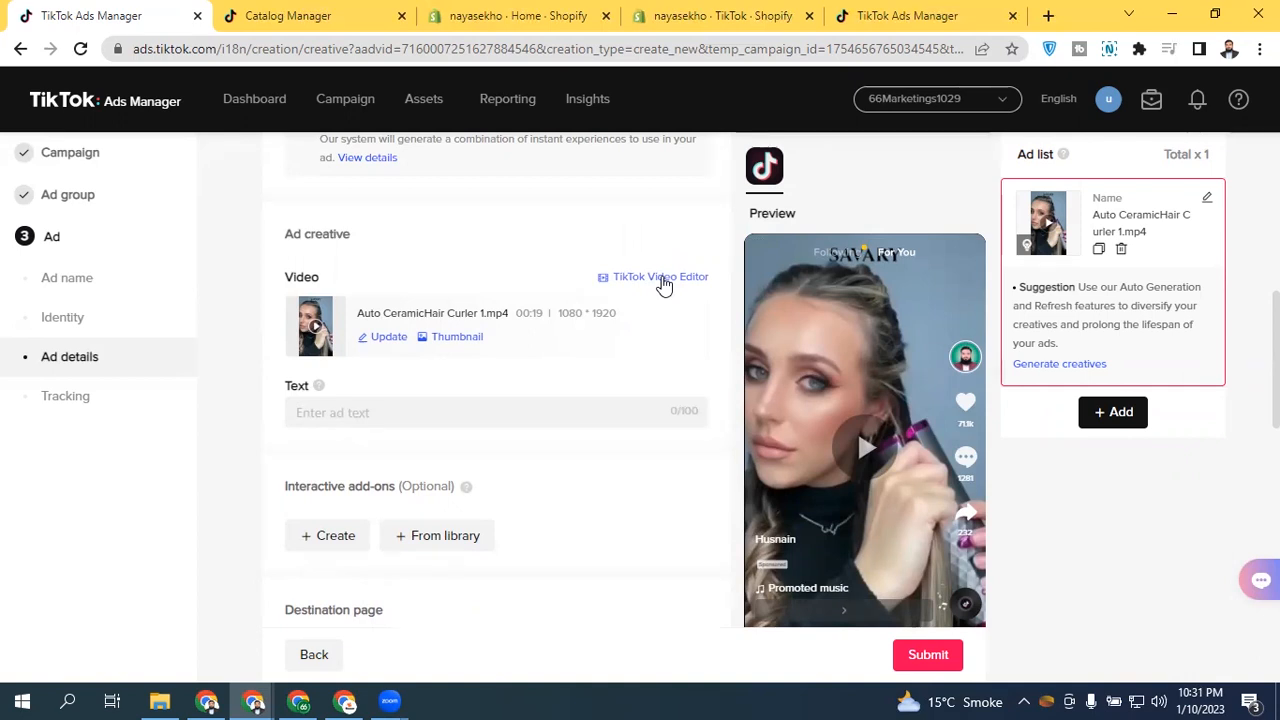
pyautogui.click(663, 285)
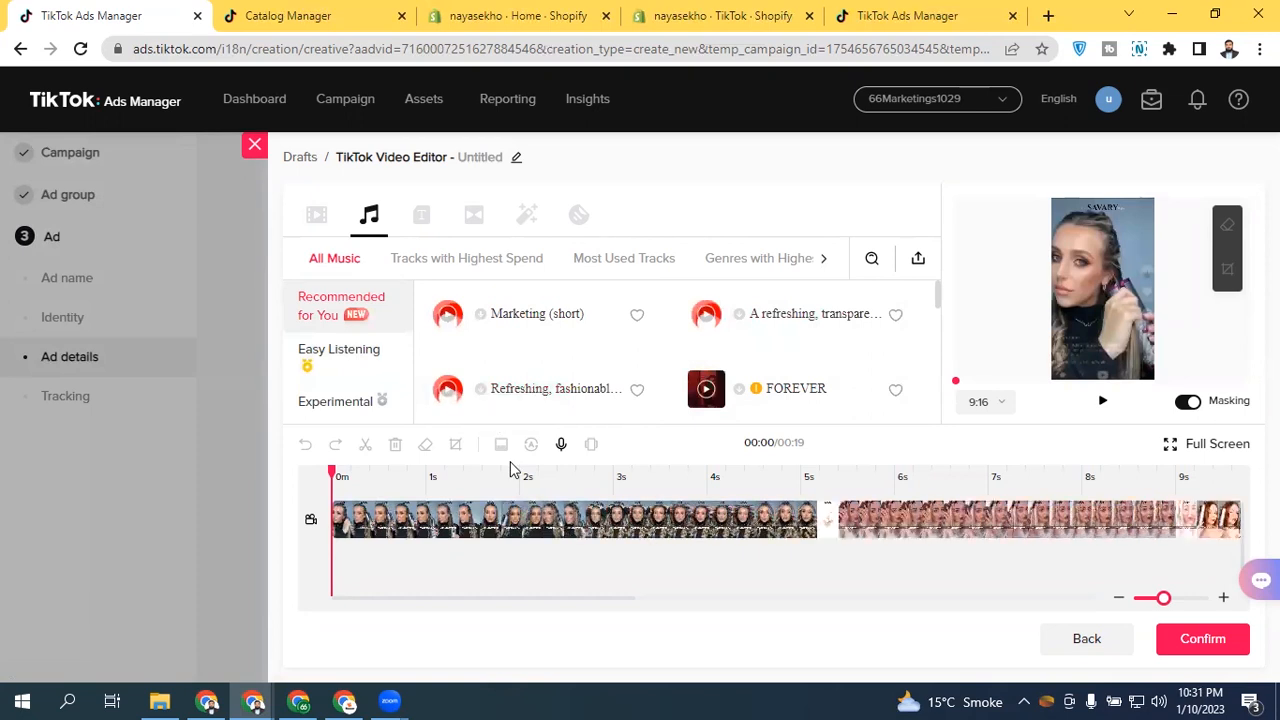
pyautogui.click(314, 217)
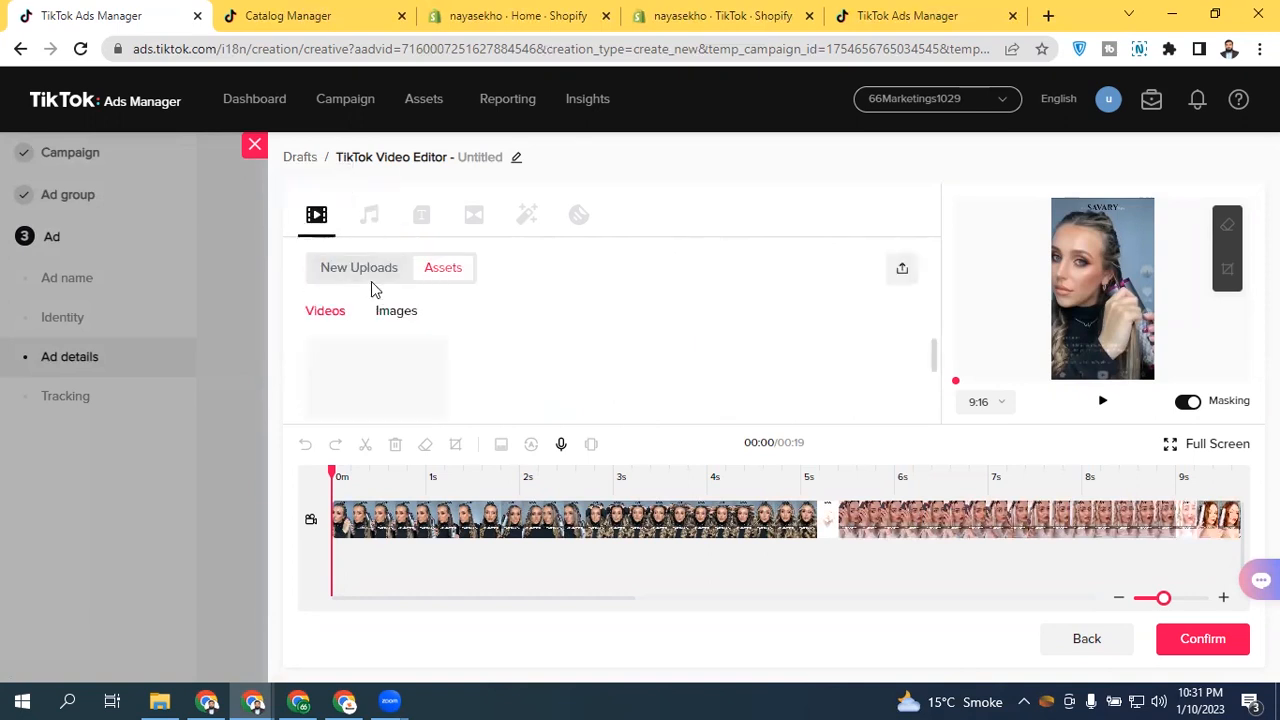
pyautogui.moveTo(432, 368)
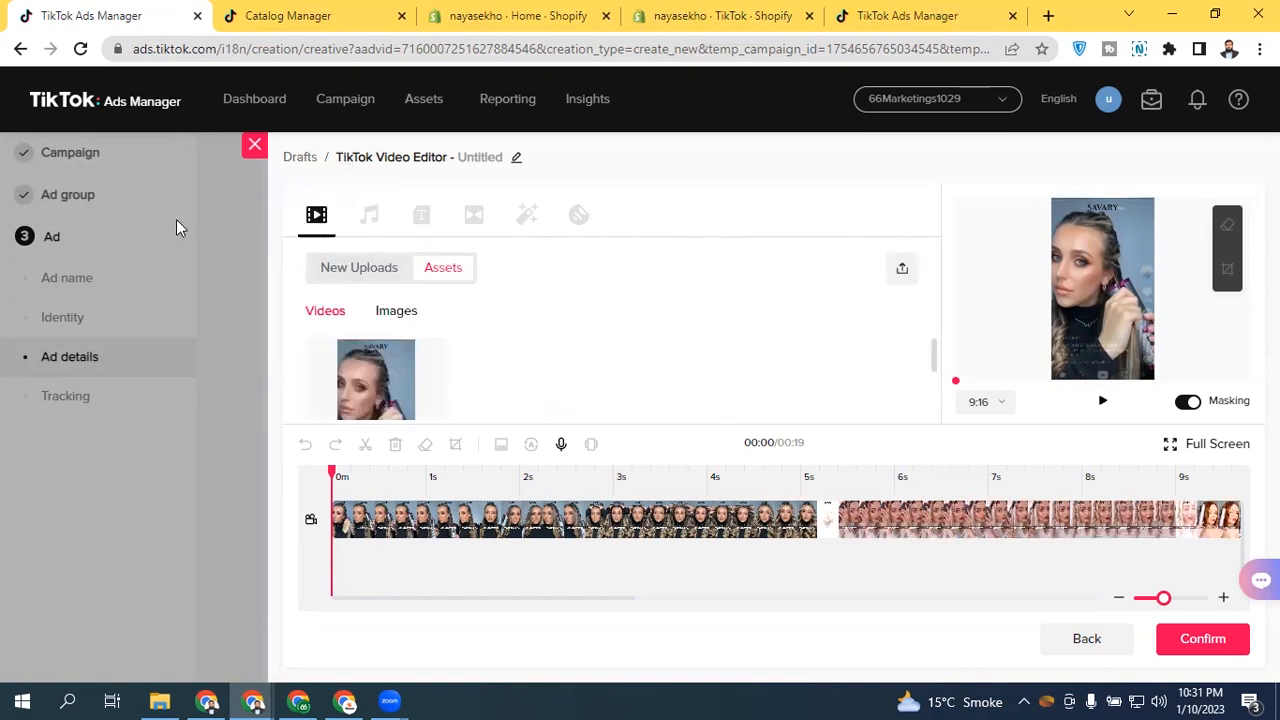
# - Browse the editor's music by genre, including Easy Listening and New Age, and by highest spend, most used tracks and top-spending genres
pyautogui.click(371, 219)
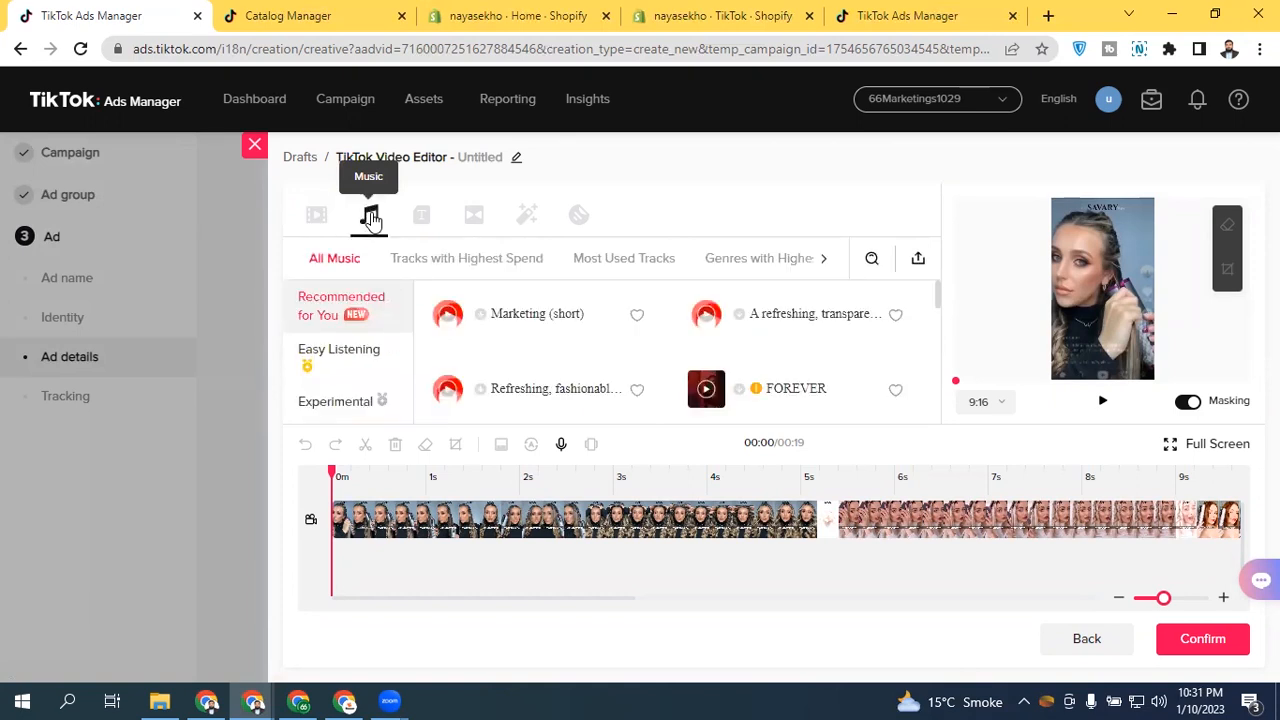
pyautogui.moveTo(938, 293)
pyautogui.mouseDown()
pyautogui.moveTo(940, 340)
pyautogui.moveTo(934, 277)
pyautogui.mouseUp()
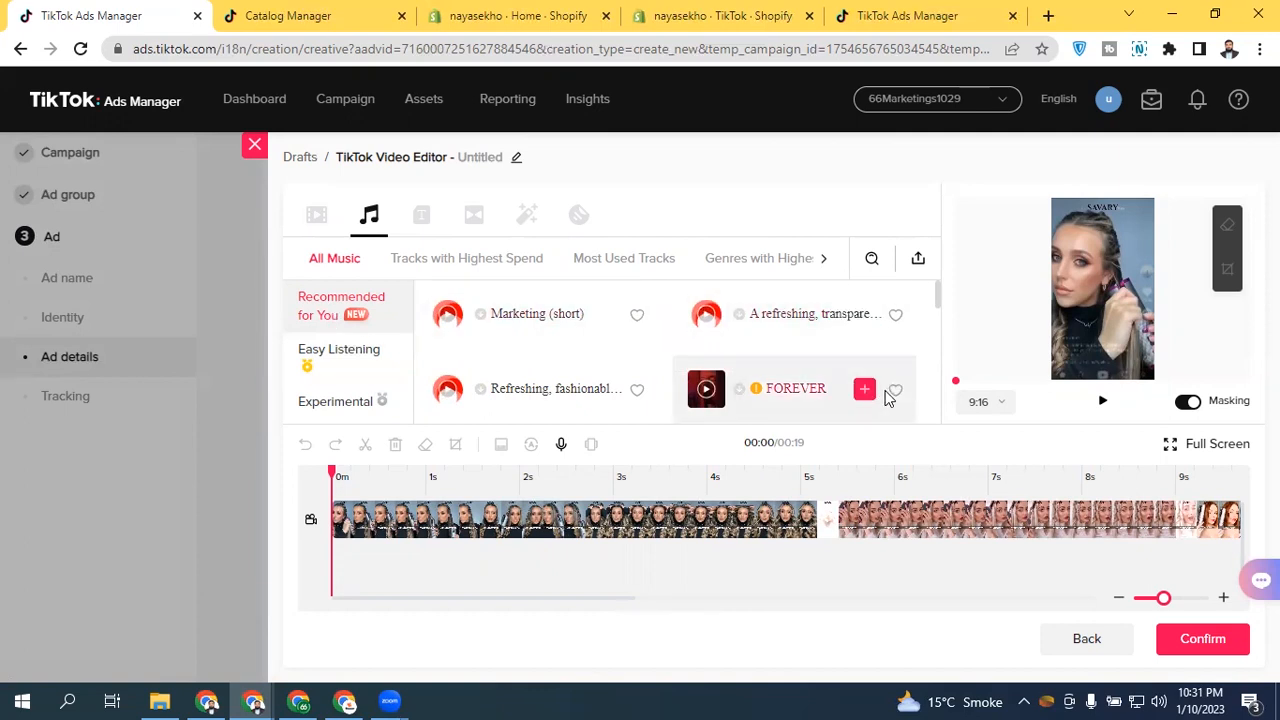
pyautogui.click(346, 364)
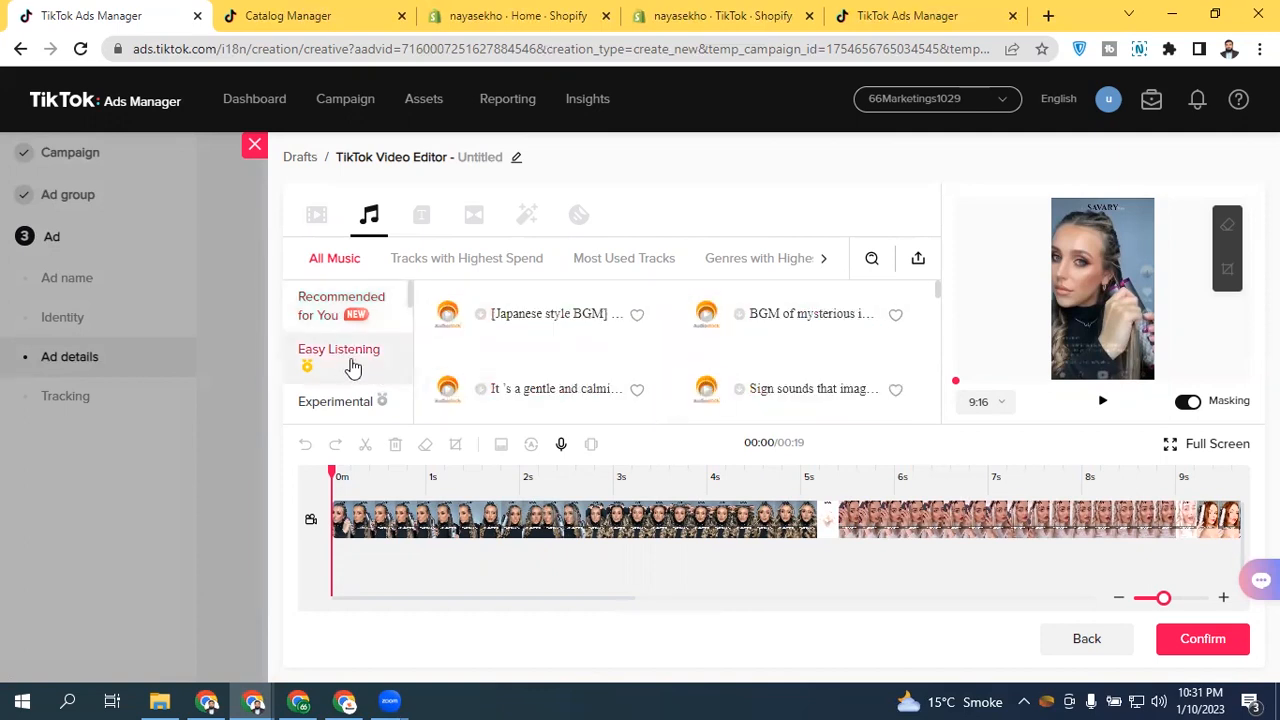
pyautogui.click(351, 392)
pyautogui.moveTo(408, 294); pyautogui.dragTo(394, 329)
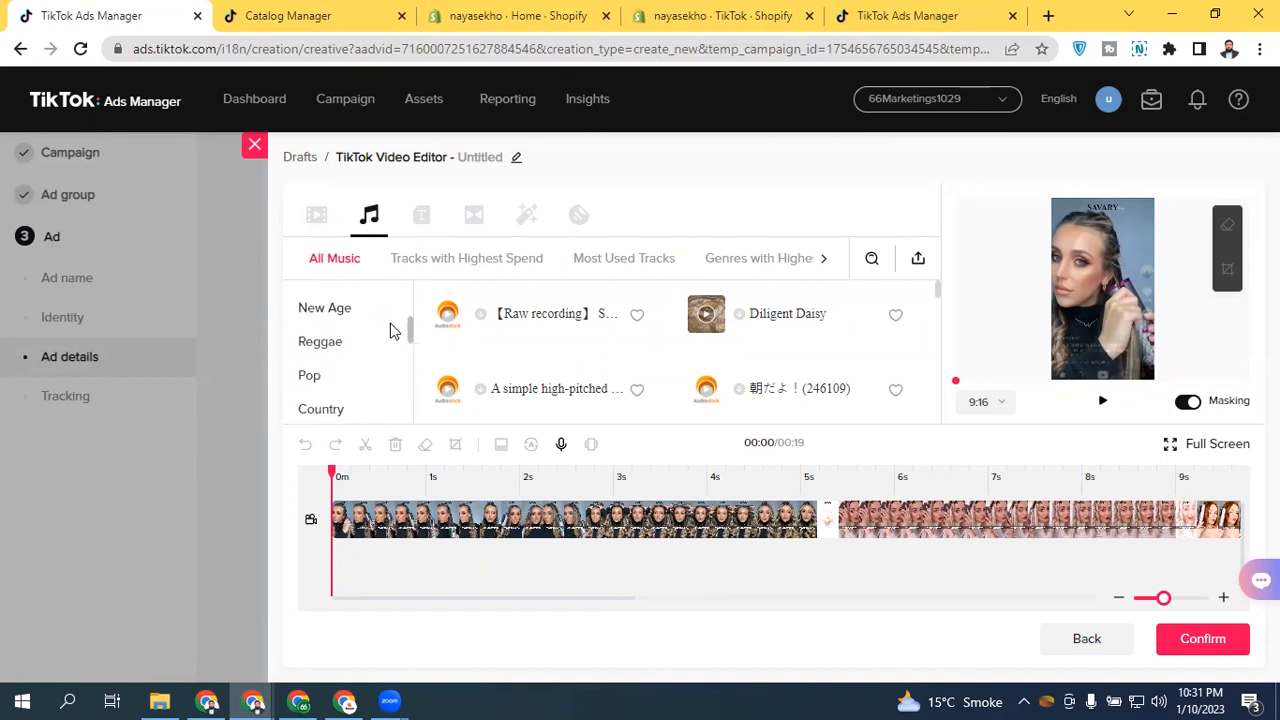
pyautogui.click(322, 318)
pyautogui.moveTo(868, 322)
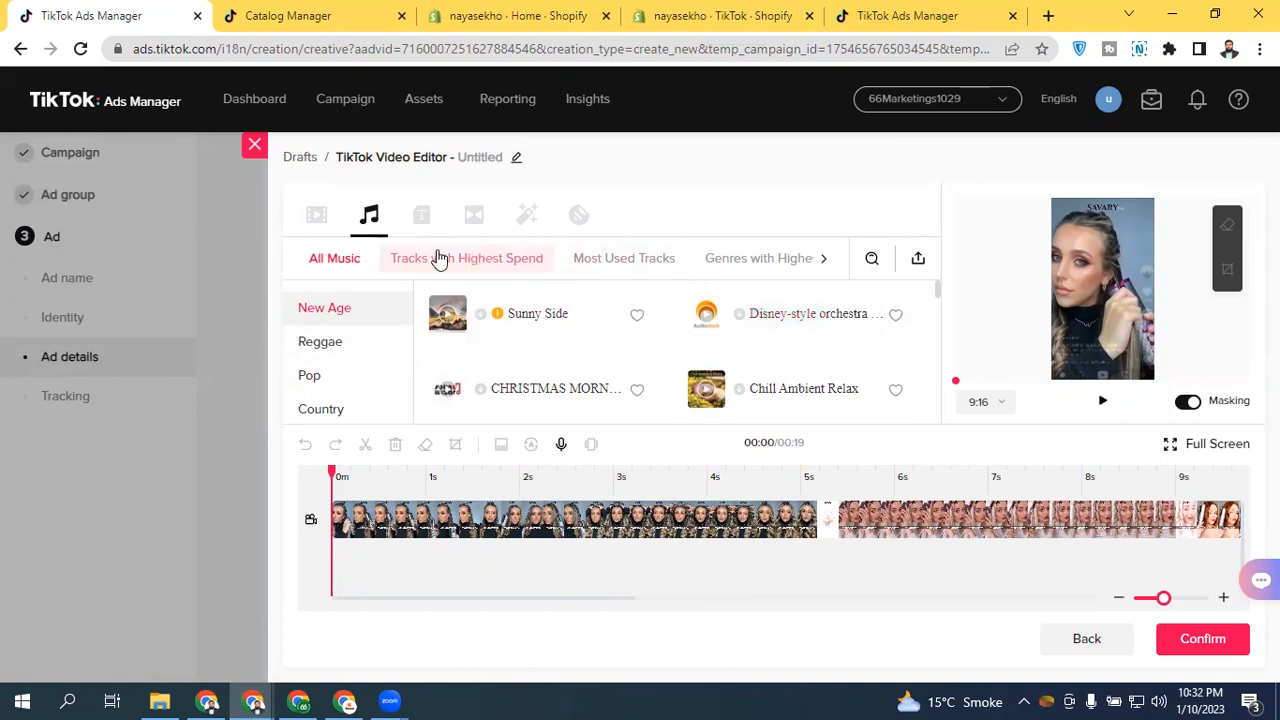
pyautogui.click(395, 258)
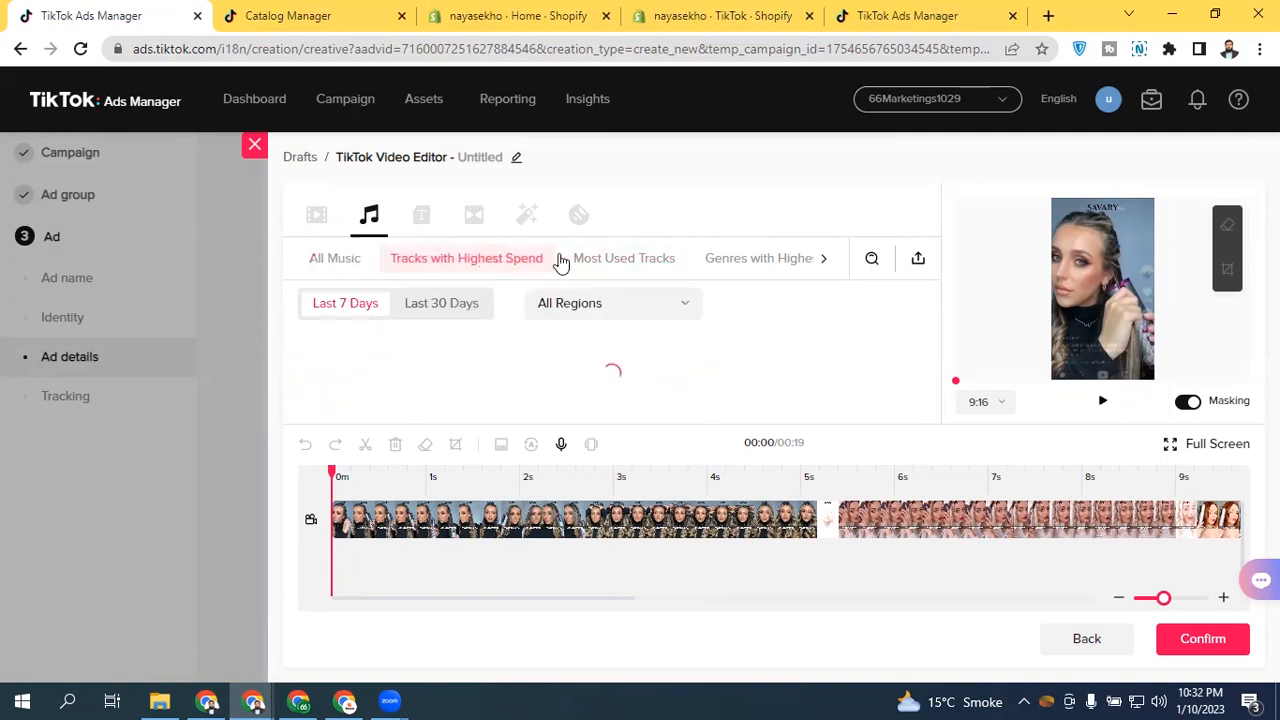
pyautogui.click(646, 262)
pyautogui.click(752, 262)
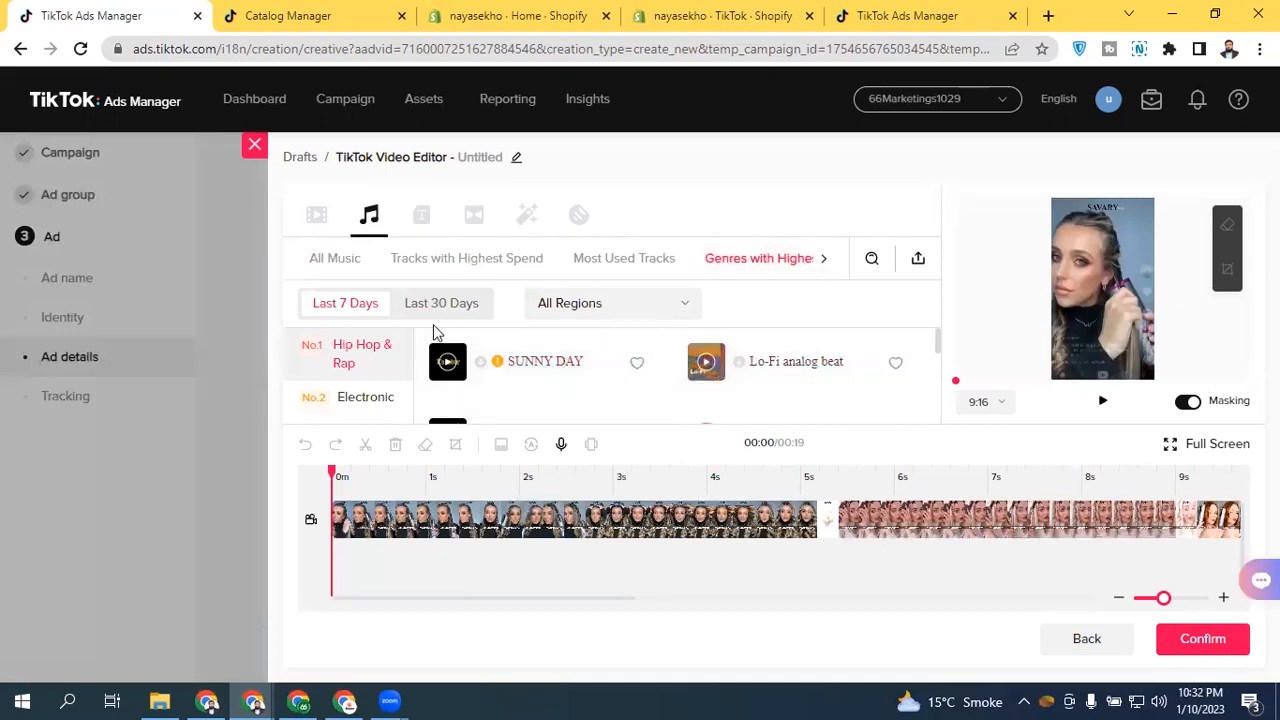
# - Look through the text styles and the basic transitions offered in the video editor
pyautogui.click(424, 218)
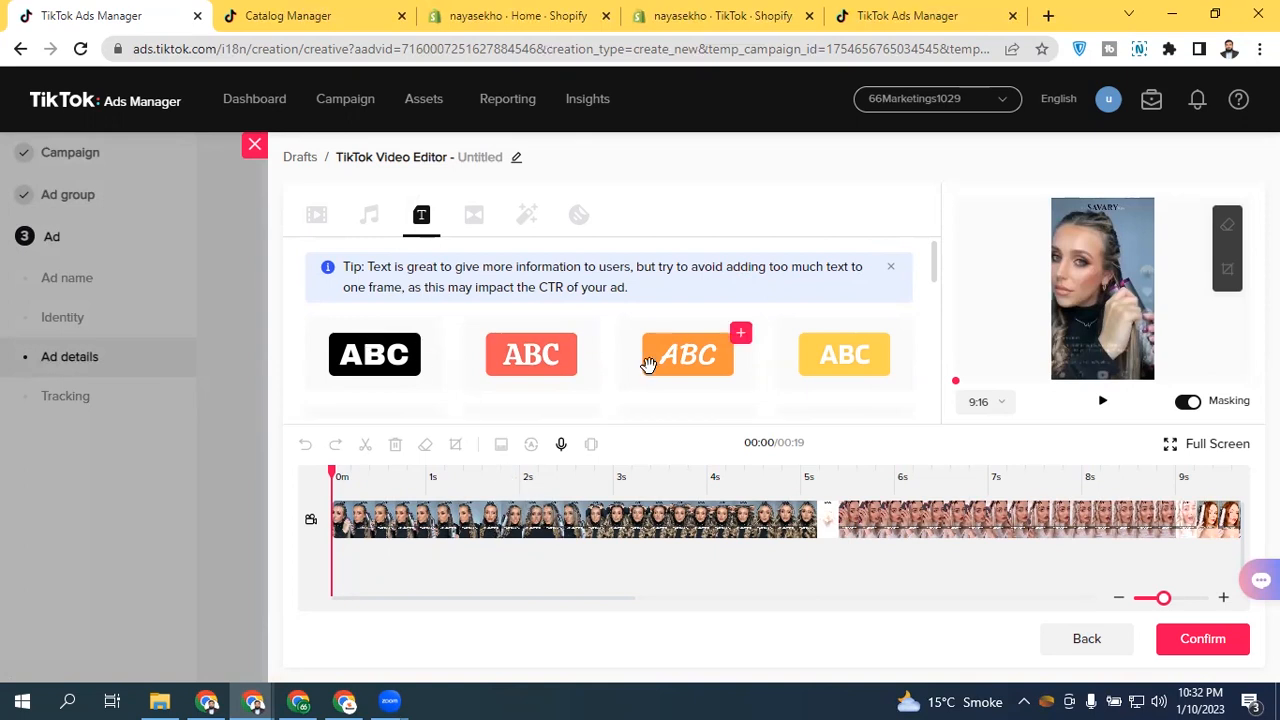
pyautogui.moveTo(934, 262); pyautogui.dragTo(911, 229)
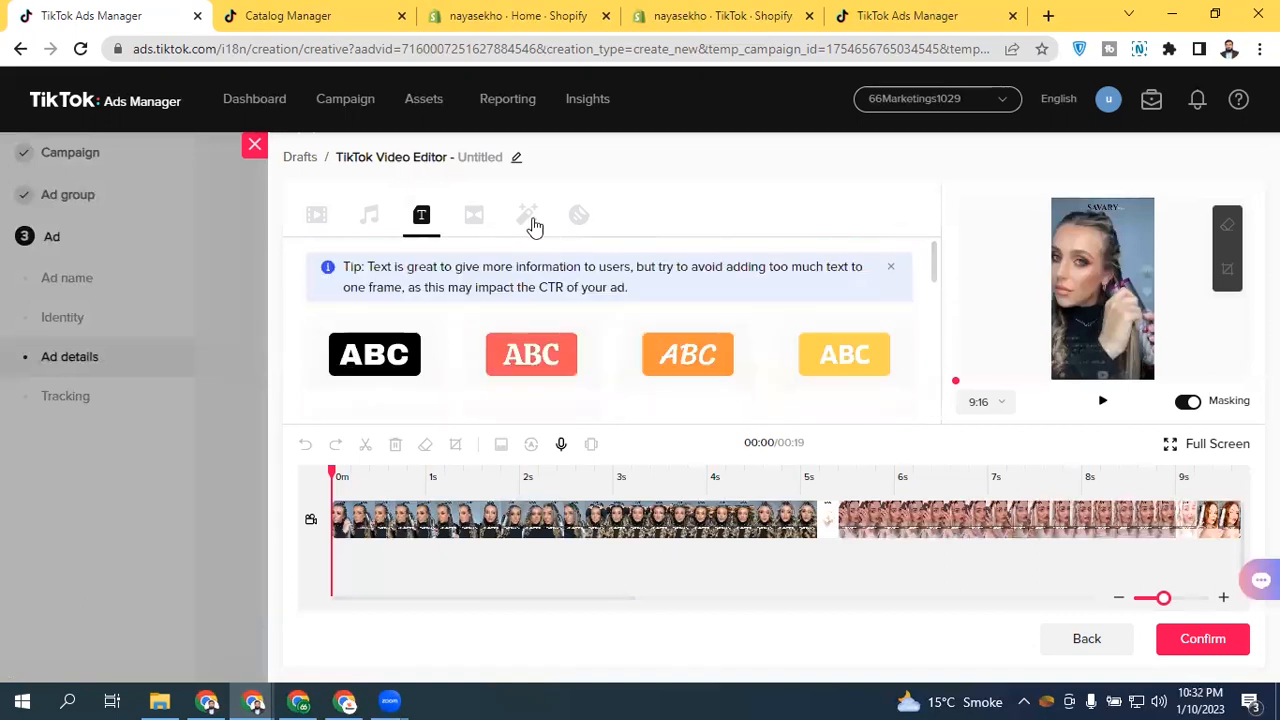
pyautogui.click(475, 220)
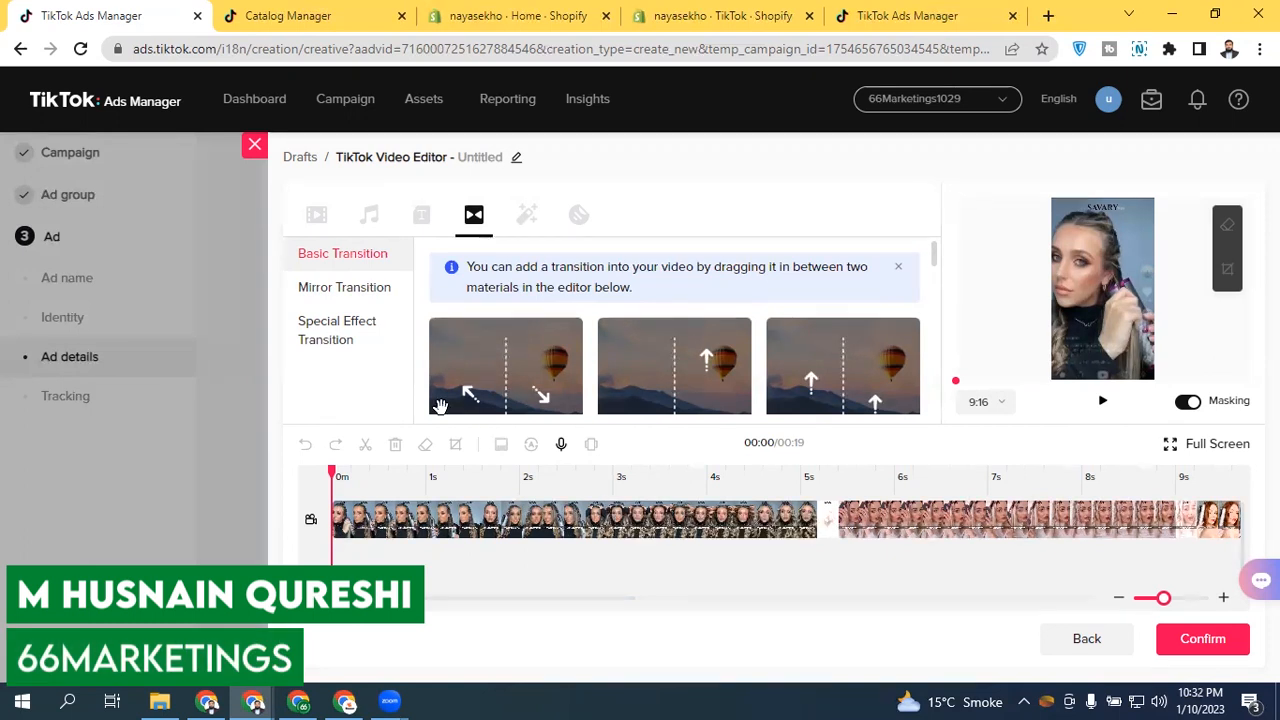
# - Browse the Basic, Natural, Dream and Dynamic effects and the TikTok stickers in the video editor
pyautogui.click(528, 222)
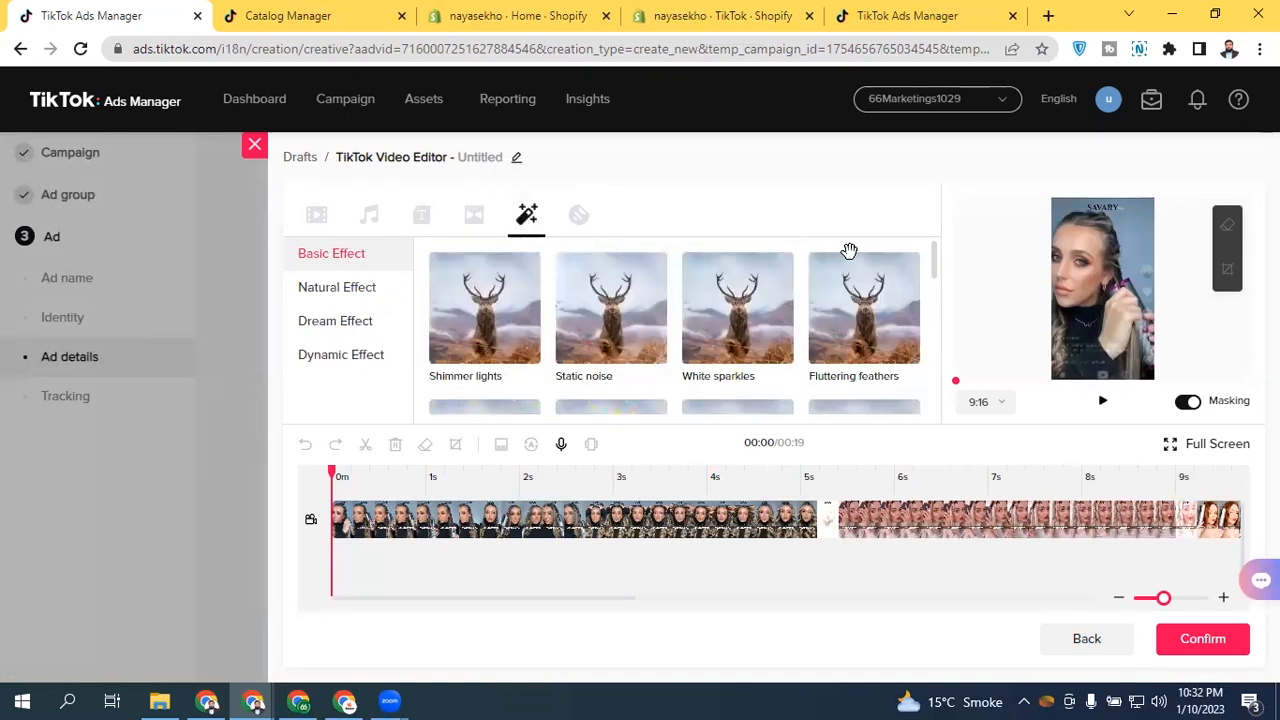
pyautogui.moveTo(933, 262); pyautogui.dragTo(920, 420)
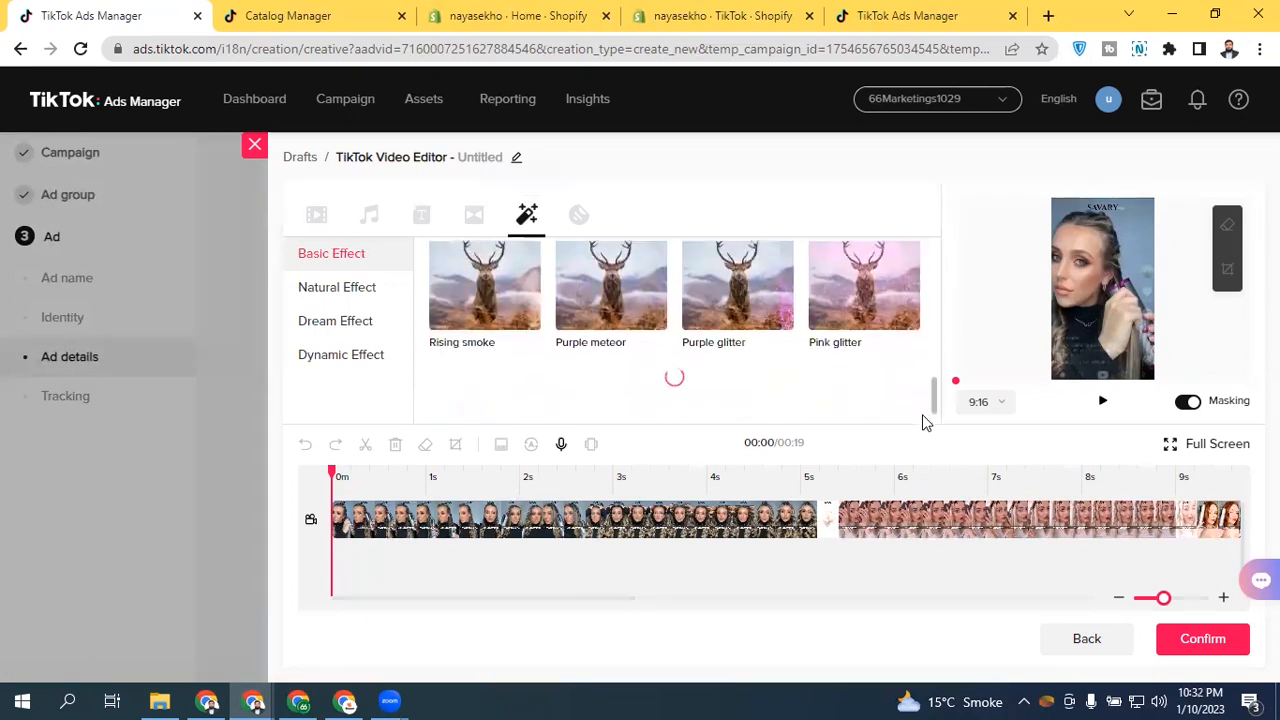
pyautogui.click(343, 288)
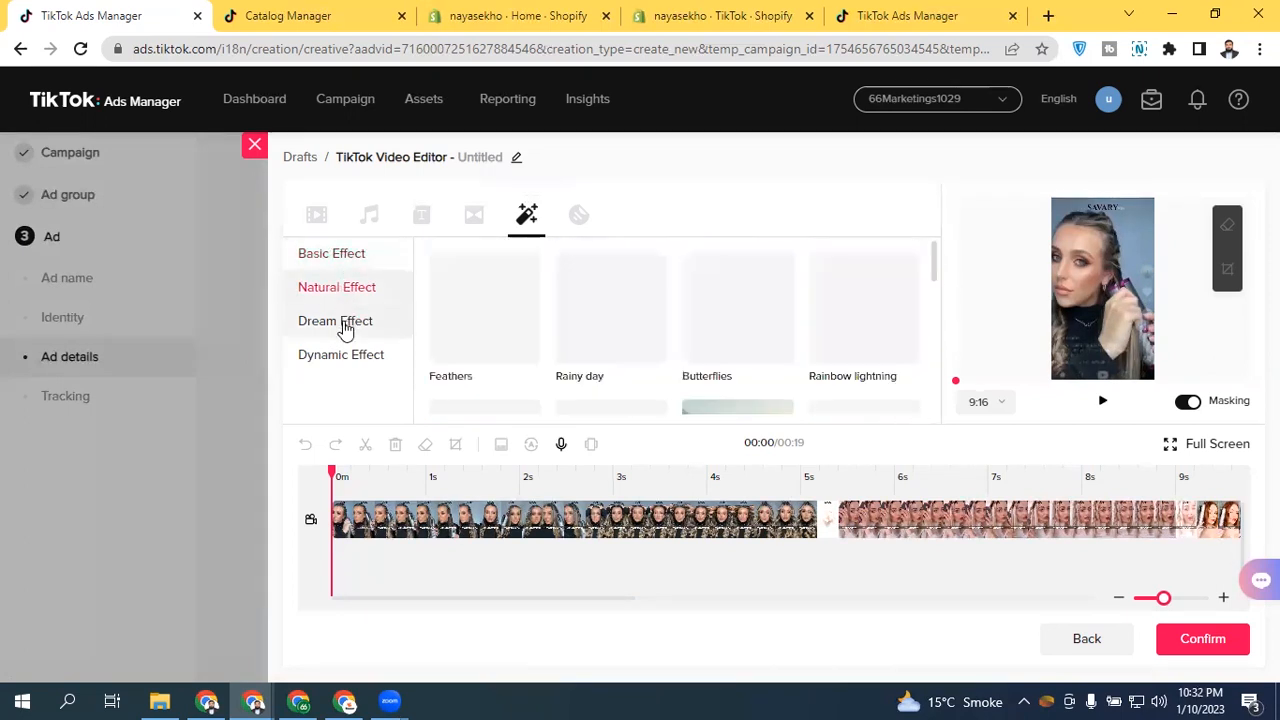
pyautogui.click(343, 322)
pyautogui.click(340, 354)
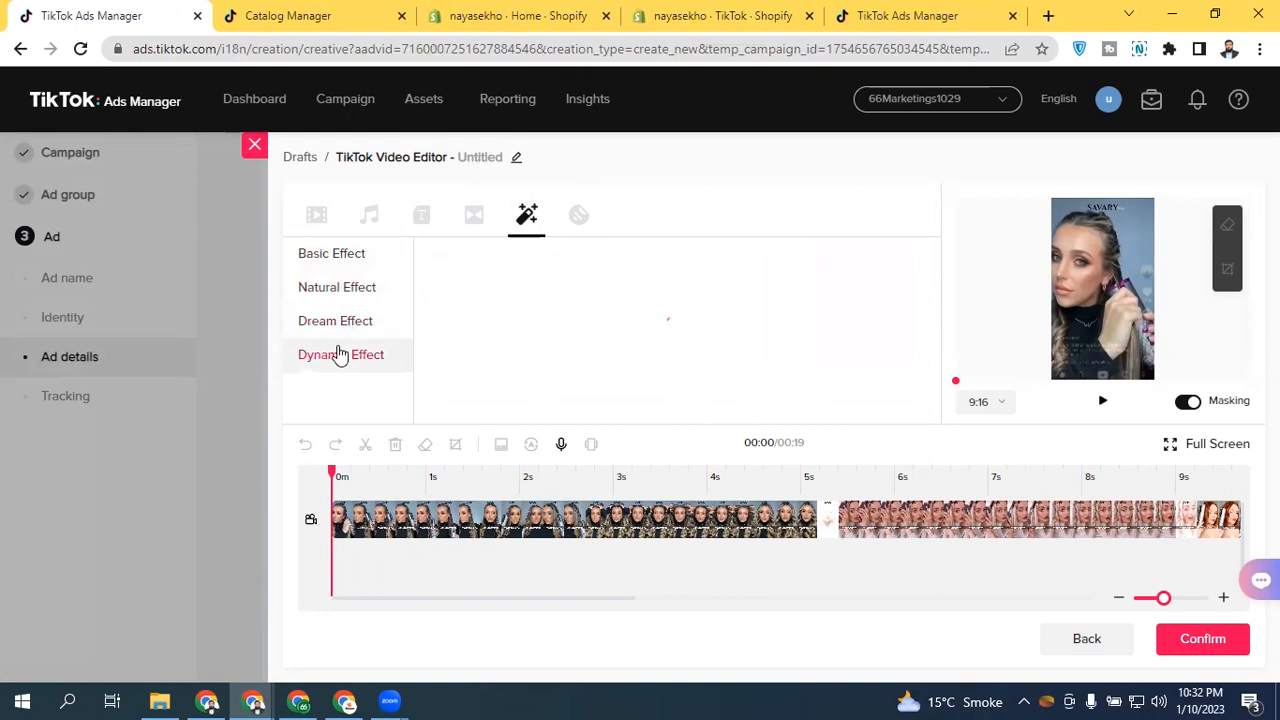
pyautogui.click(581, 218)
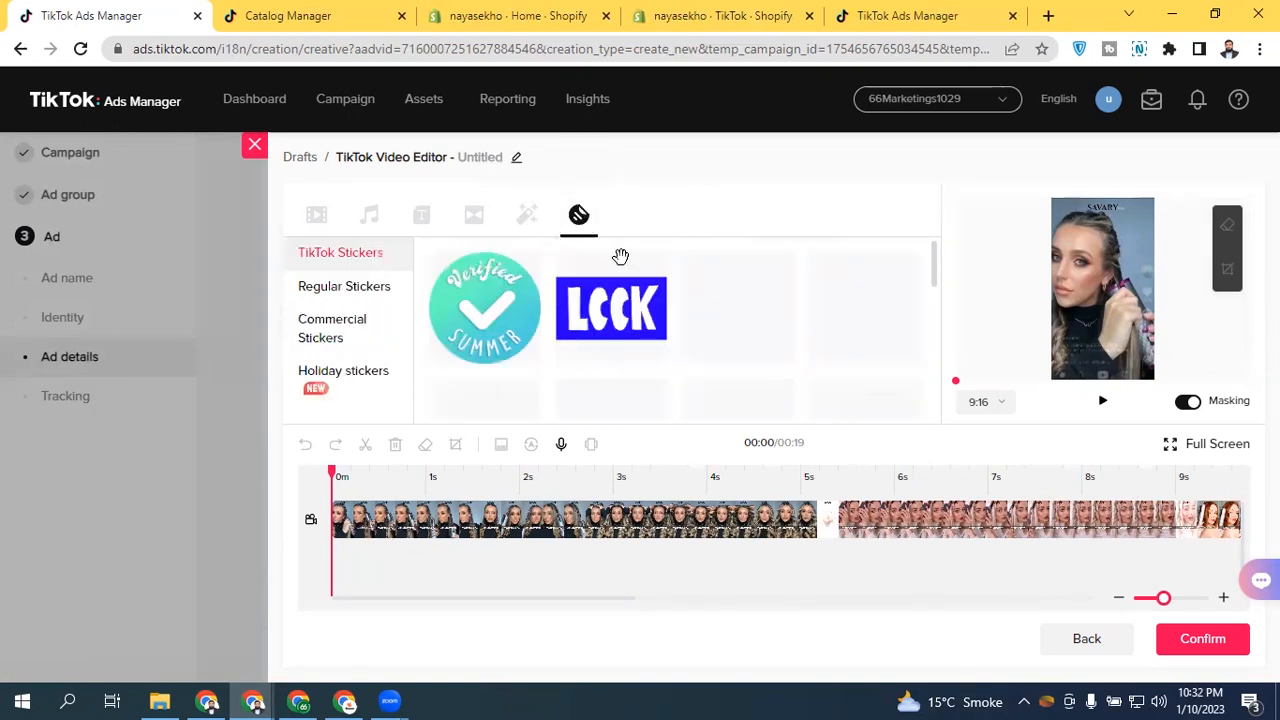
pyautogui.moveTo(934, 260)
pyautogui.mouseDown()
pyautogui.moveTo(930, 415)
pyautogui.moveTo(929, 251)
pyautogui.mouseUp()
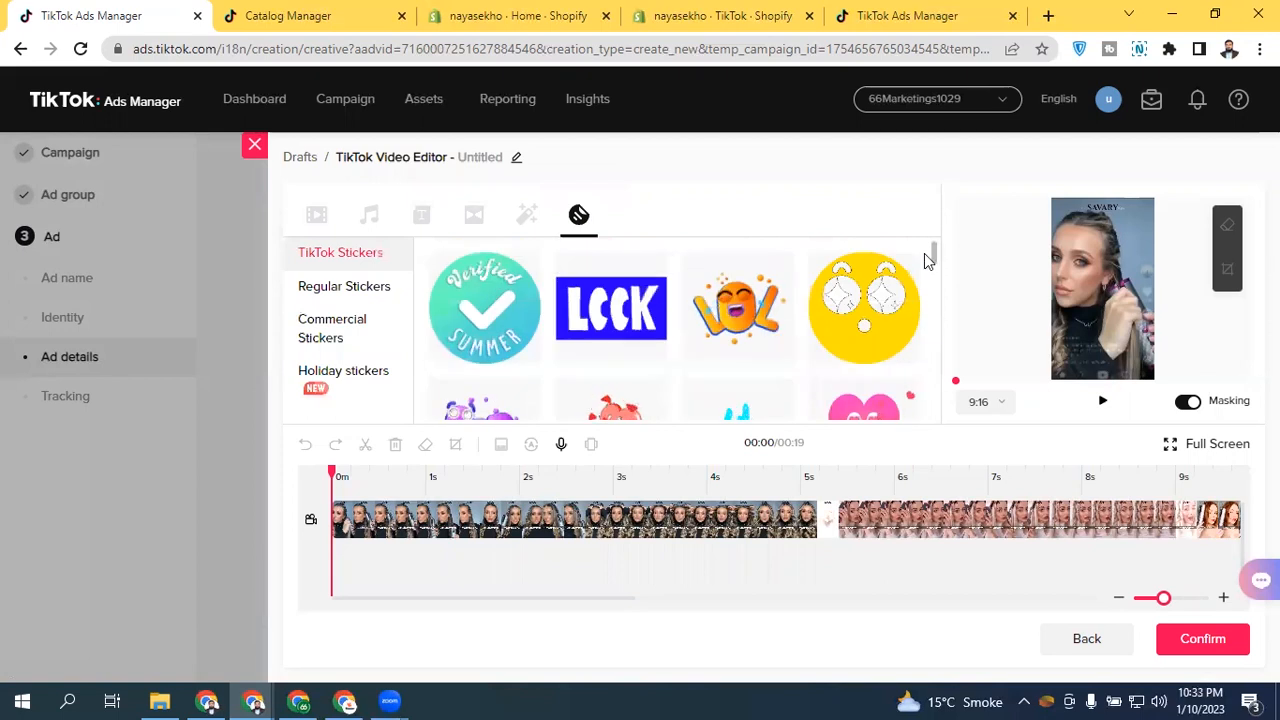
# - Leave the TikTok Video Editor without saving the video and return to the ad details
pyautogui.click(254, 144)
pyautogui.click(846, 450)
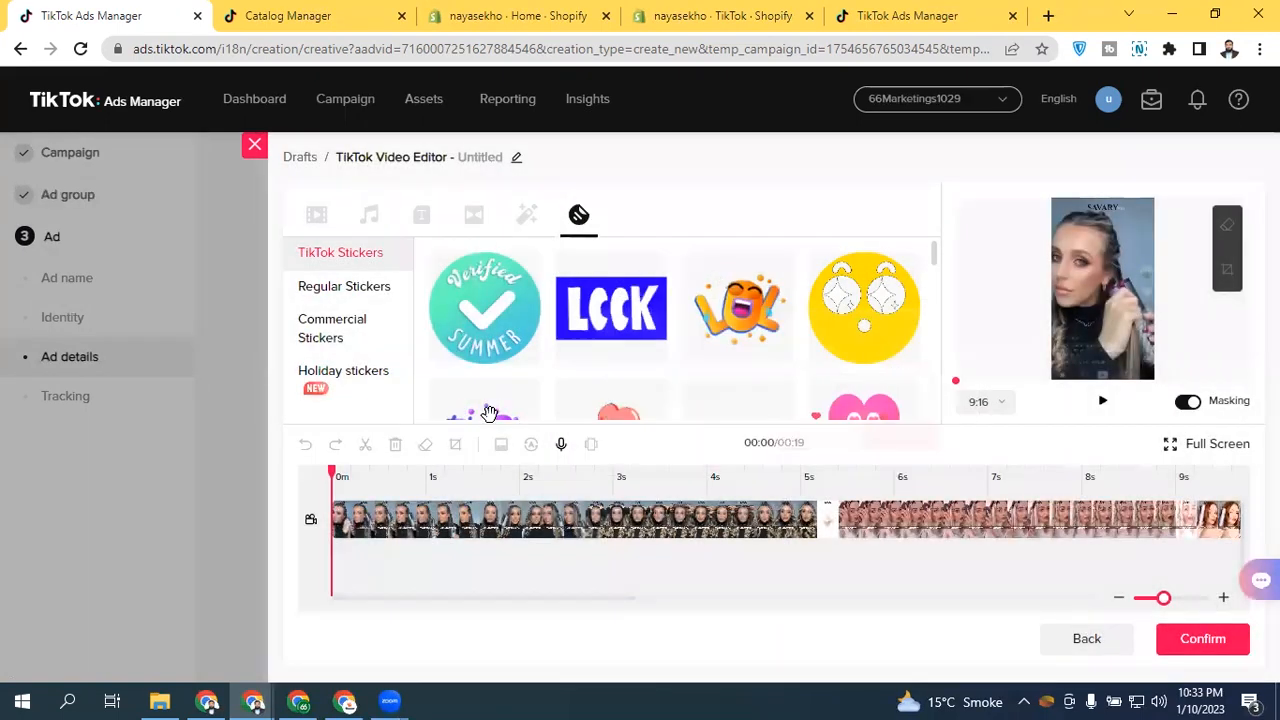
pyautogui.click(252, 146)
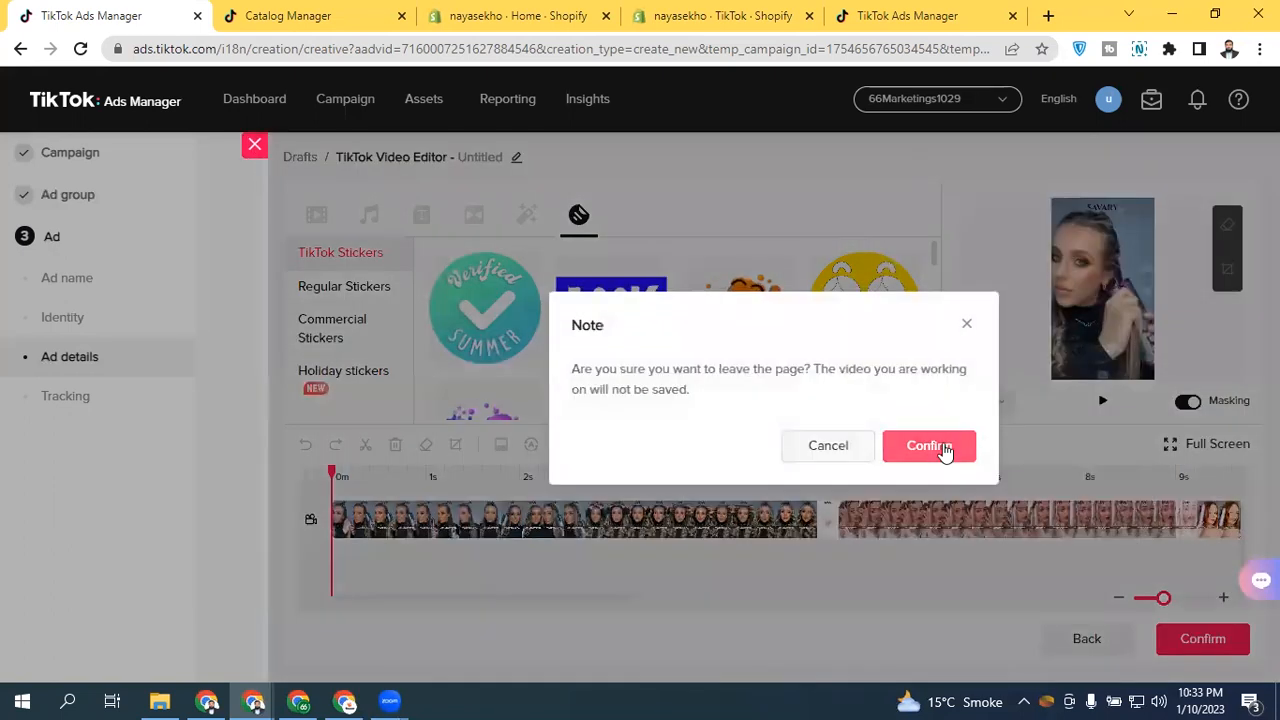
pyautogui.click(932, 448)
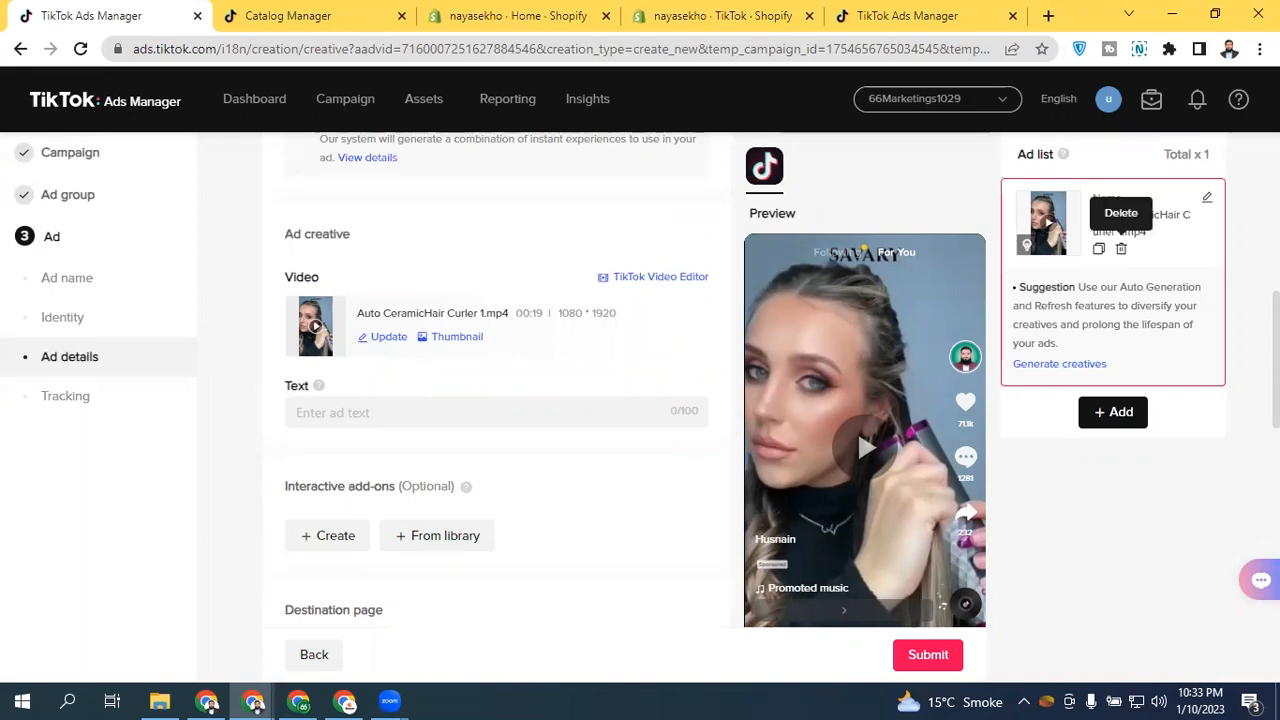
# - Enter "Auto Ceramic Hair Curler" as the ad text in the ad creative section
pyautogui.scroll(-1, 1120, 250)
pyautogui.scroll(-1, 496, 384)
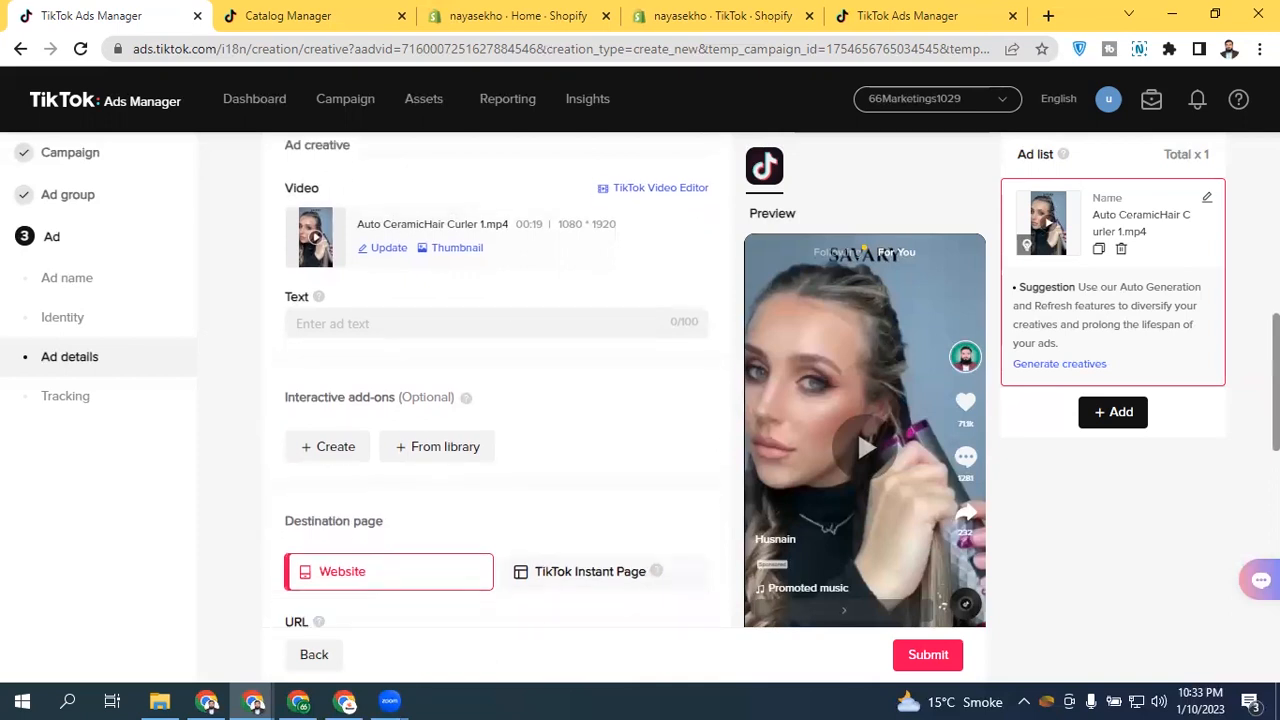
pyautogui.scroll(1, 443, 295)
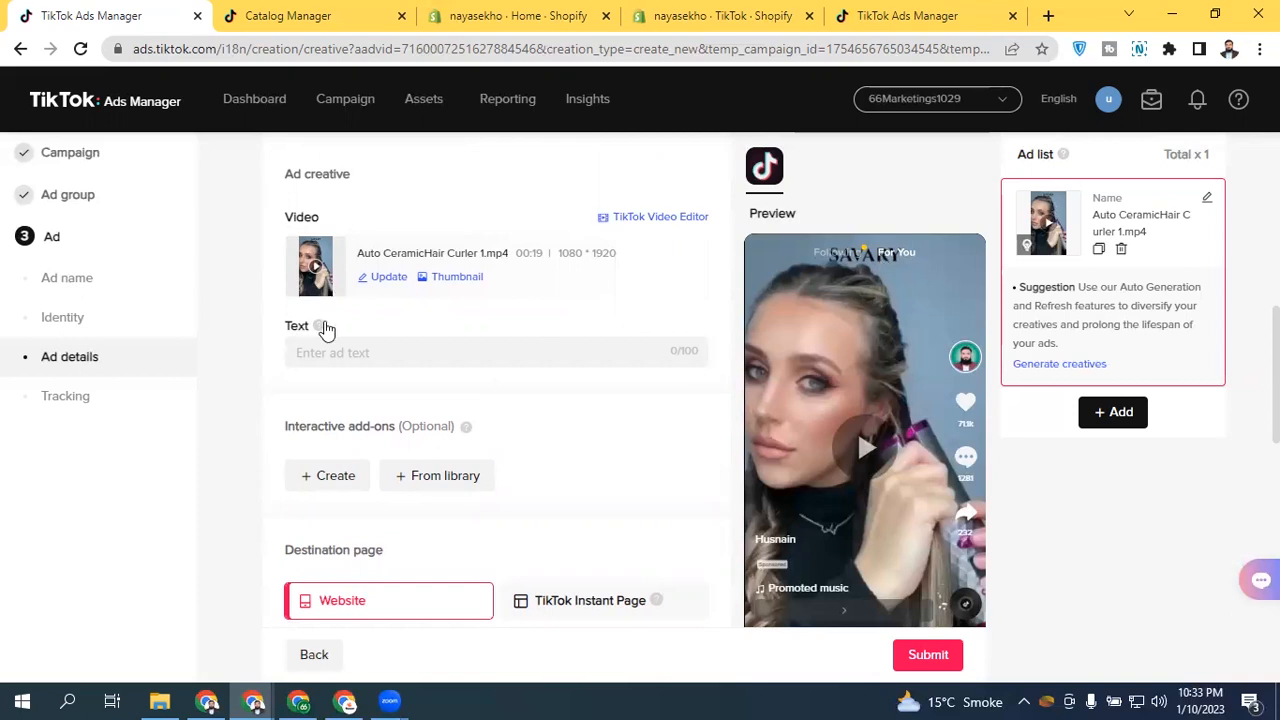
pyautogui.moveTo(322, 328)
pyautogui.click(692, 358)
pyautogui.write('aUTO')
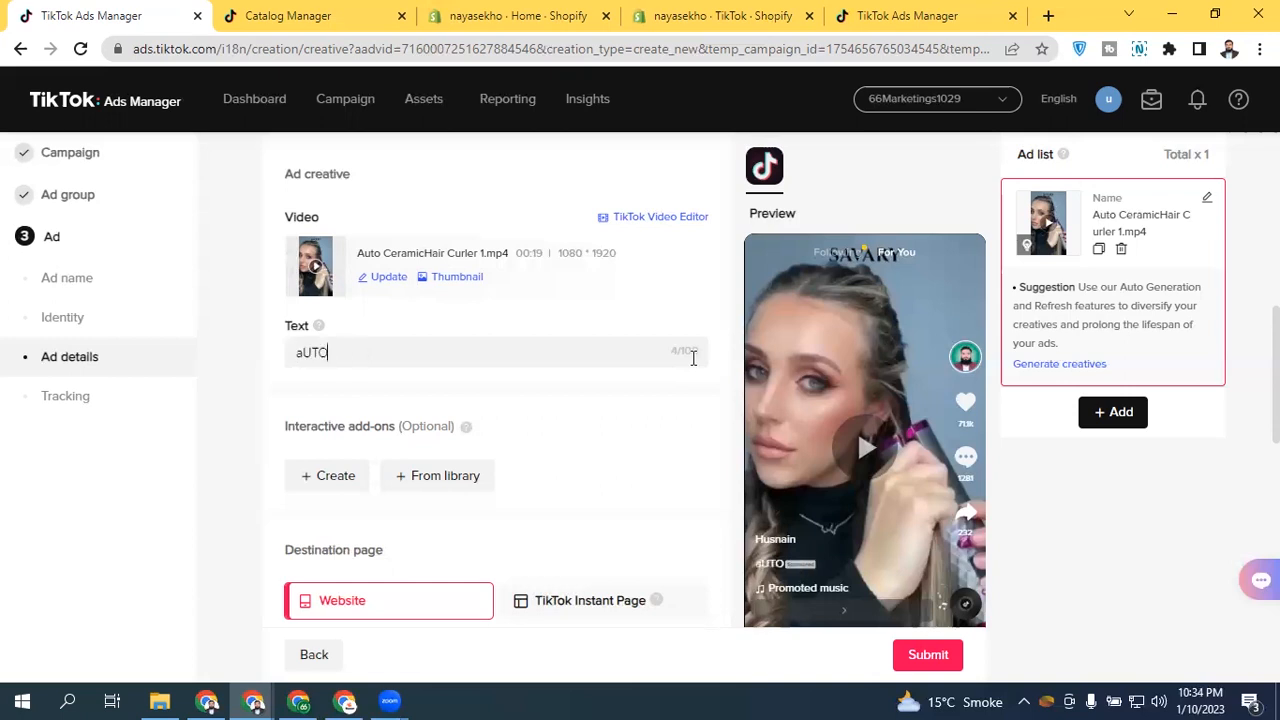
pyautogui.press('BackSpace')
pyautogui.press('BackSpace')
pyautogui.press('BackSpace')
pyautogui.press('BackSpace')
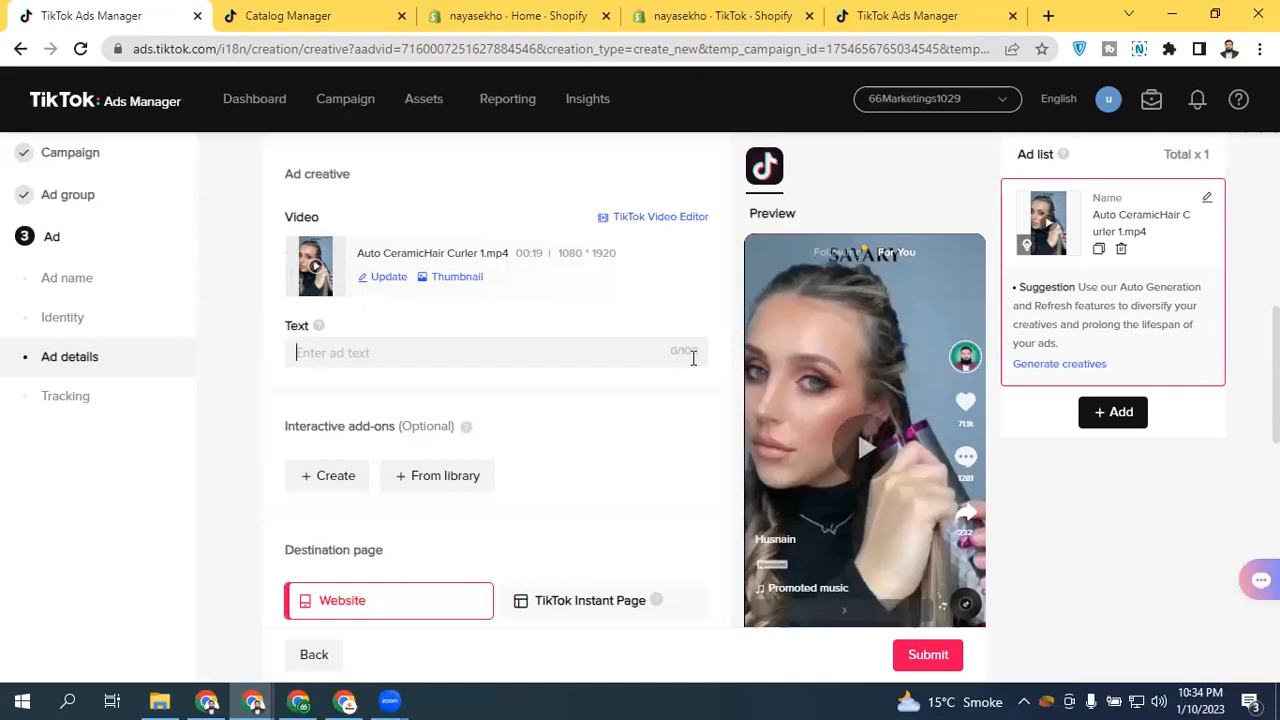
pyautogui.write('Auto C')
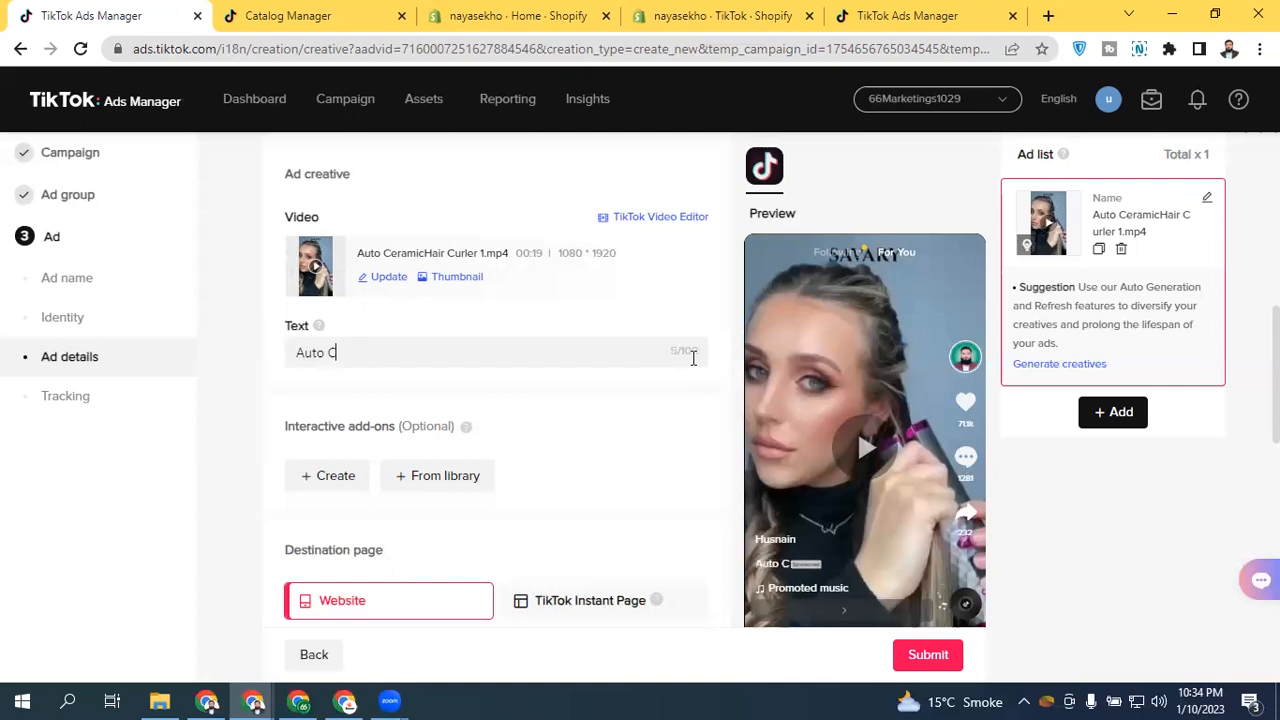
pyautogui.write('eramic Hair Curler')
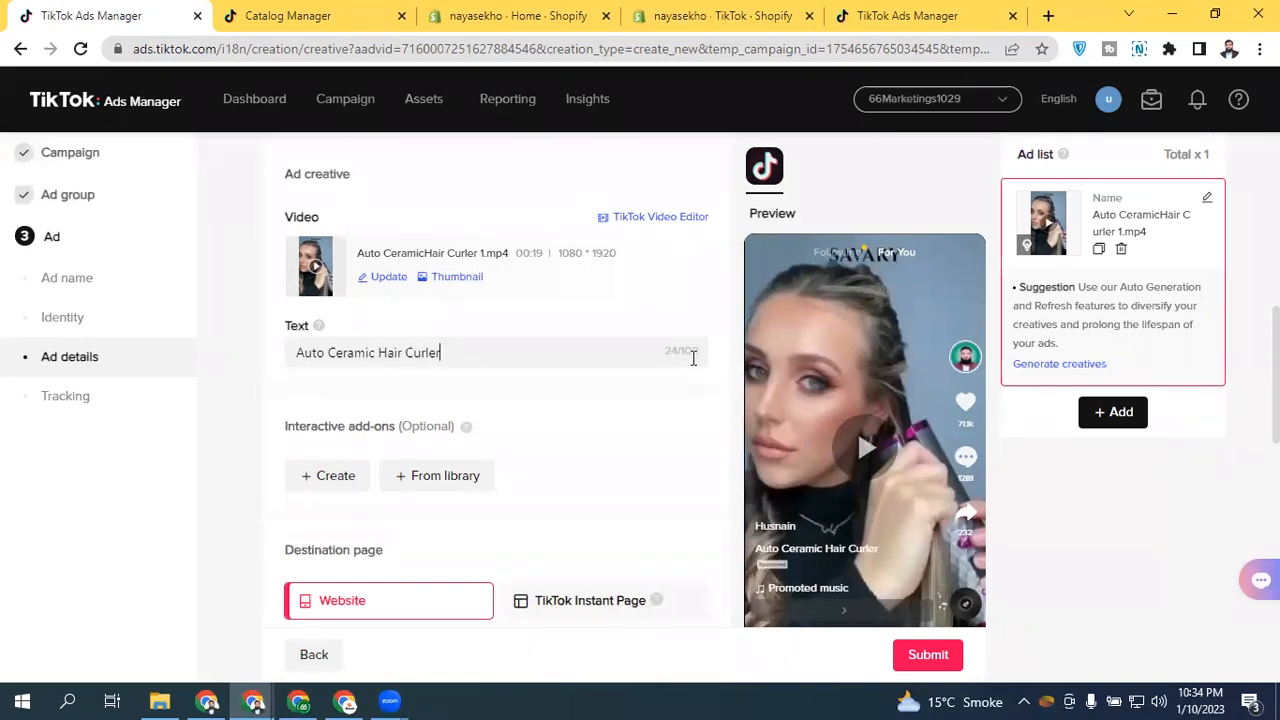
# - Copy the ad text phrase and append it once more after a comma
pyautogui.moveTo(497, 351); pyautogui.dragTo(442, 352)
pyautogui.hotkey('ctrl', 'c')
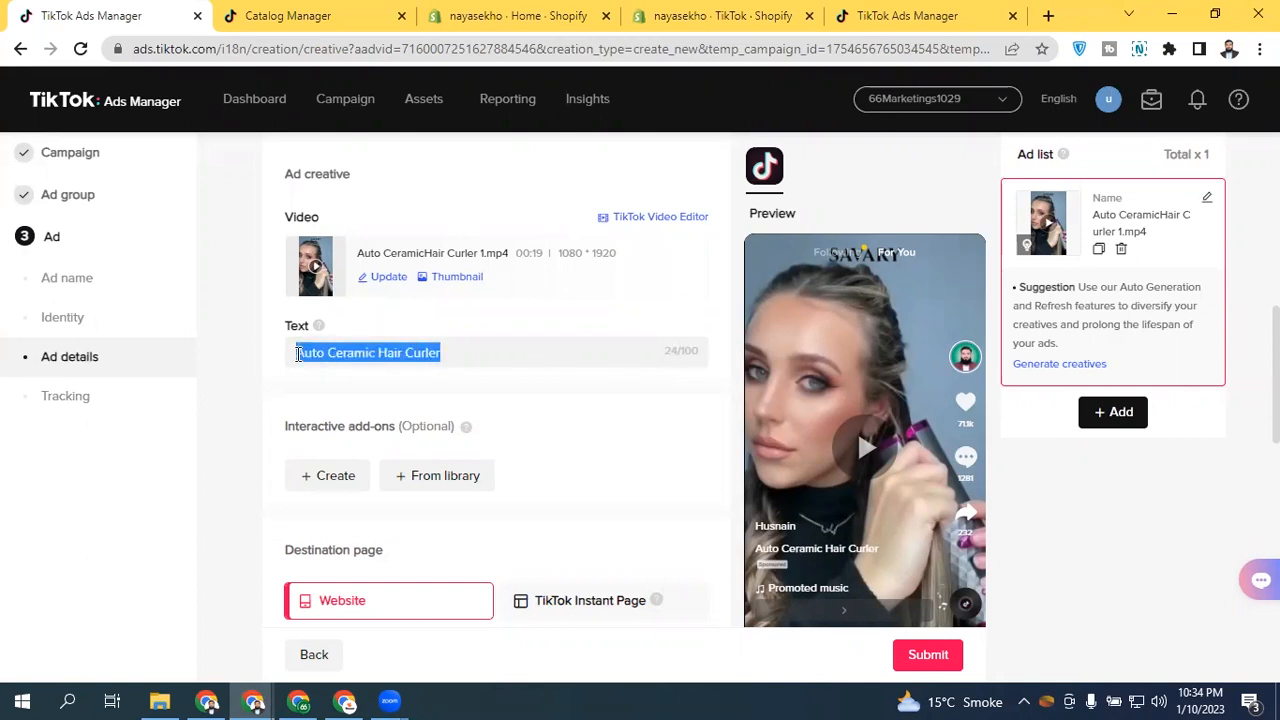
pyautogui.click(453, 352)
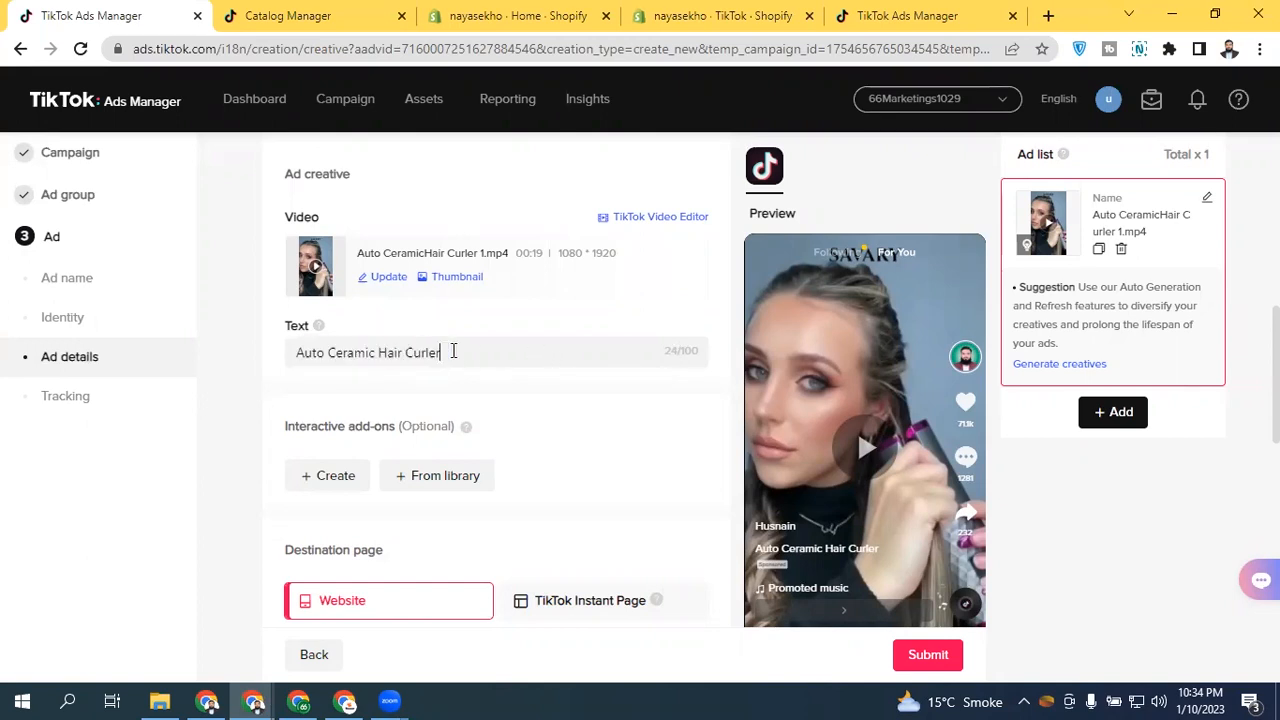
pyautogui.write(',')
pyautogui.hotkey('ctrl', 'v')
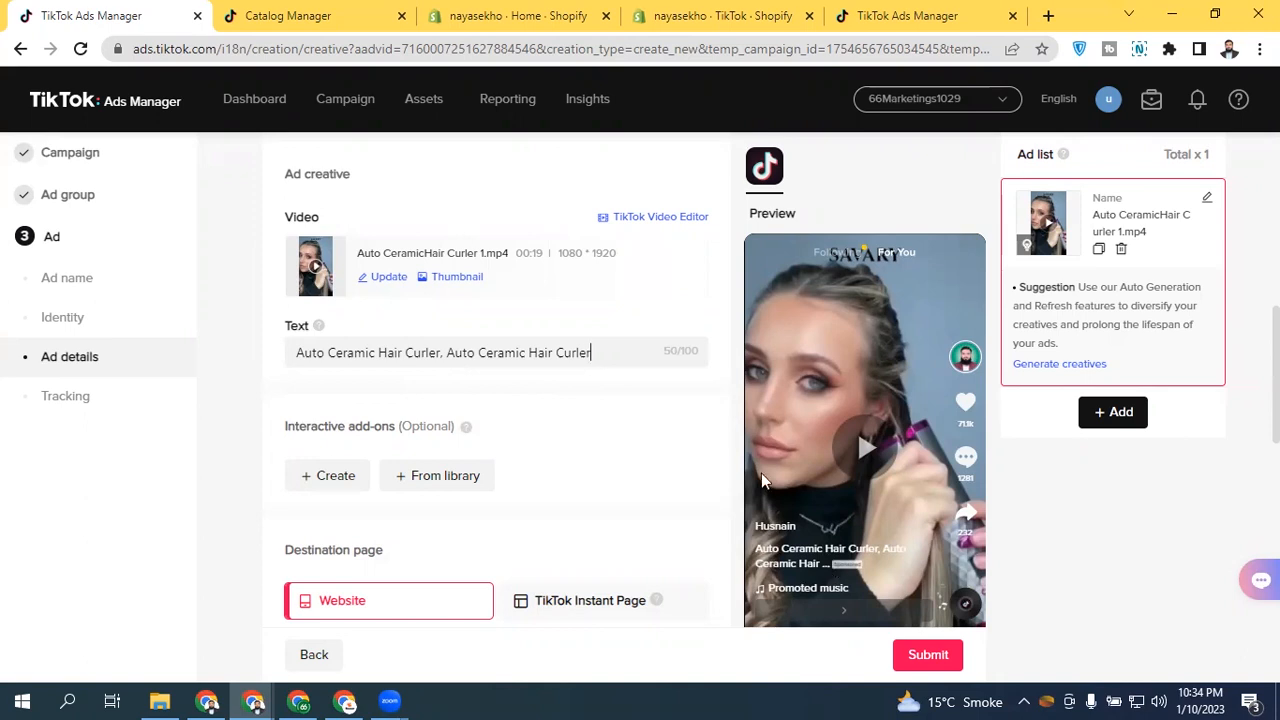
# - Remove the repeated phrase so the ad text reads only "Auto Ceramic Hair Curler"
pyautogui.moveTo(610, 351); pyautogui.dragTo(553, 352)
pyautogui.press('BackSpace')
pyautogui.press('BackSpace')
pyautogui.tripleClick(557, 352)
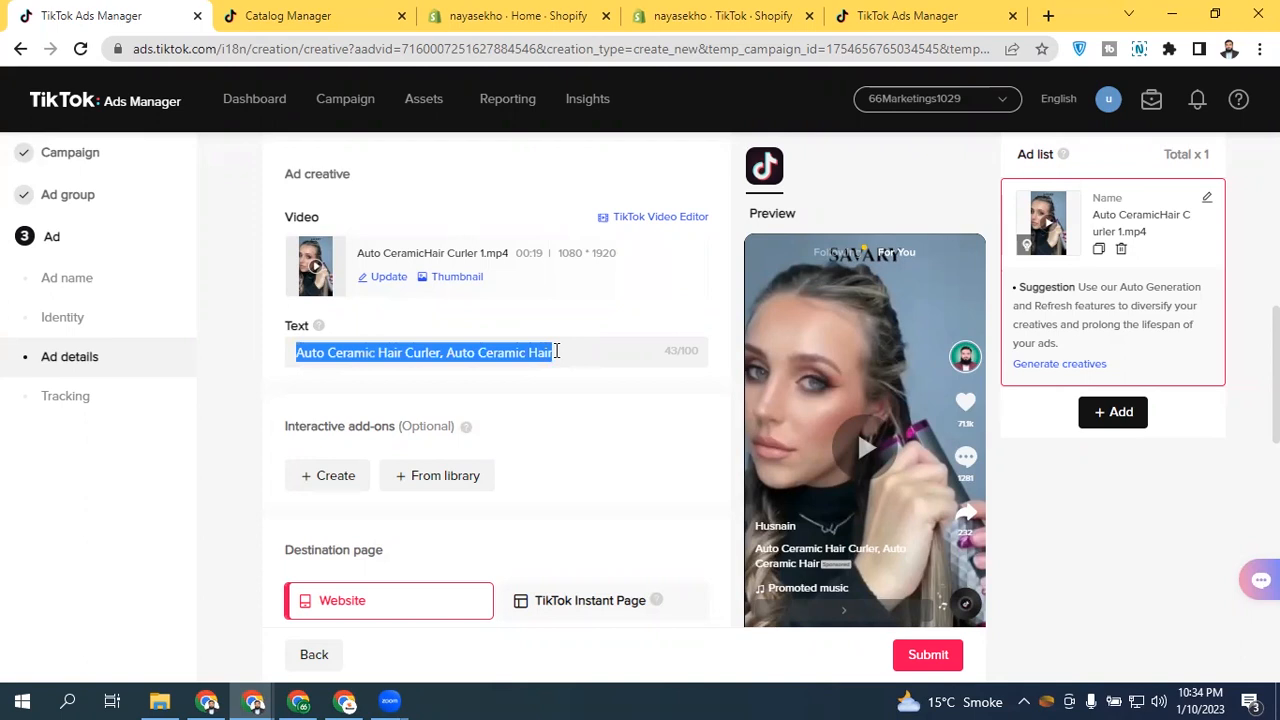
pyautogui.moveTo(610, 352); pyautogui.dragTo(447, 352)
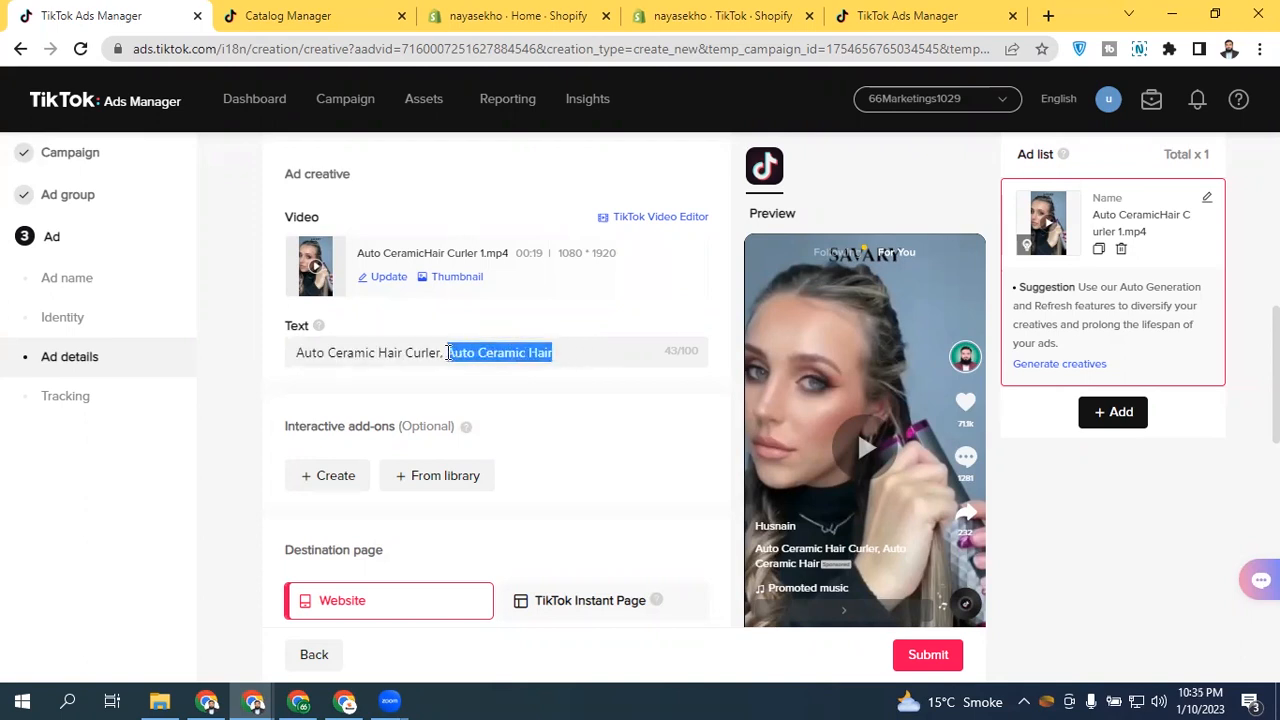
pyautogui.press('BackSpace')
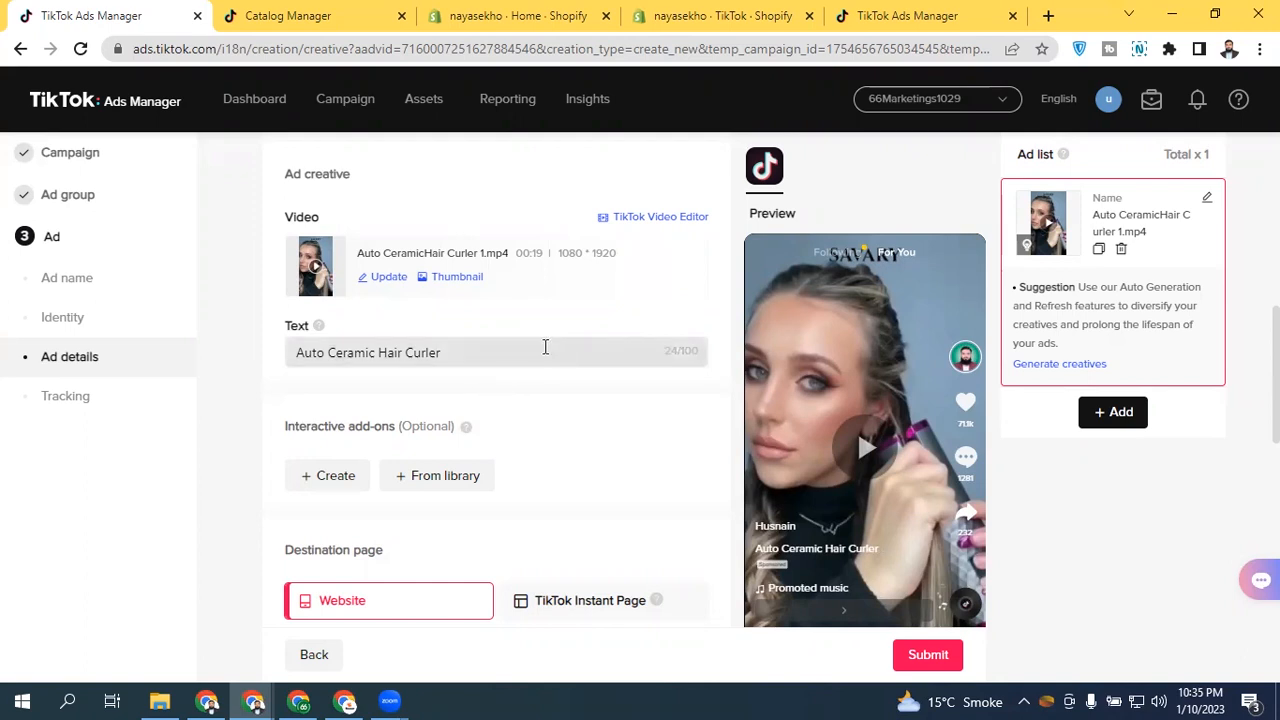
# - Start creating an interactive add-on for the ad
pyautogui.scroll(1, 496, 400)
pyautogui.scroll(-2, 496, 400)
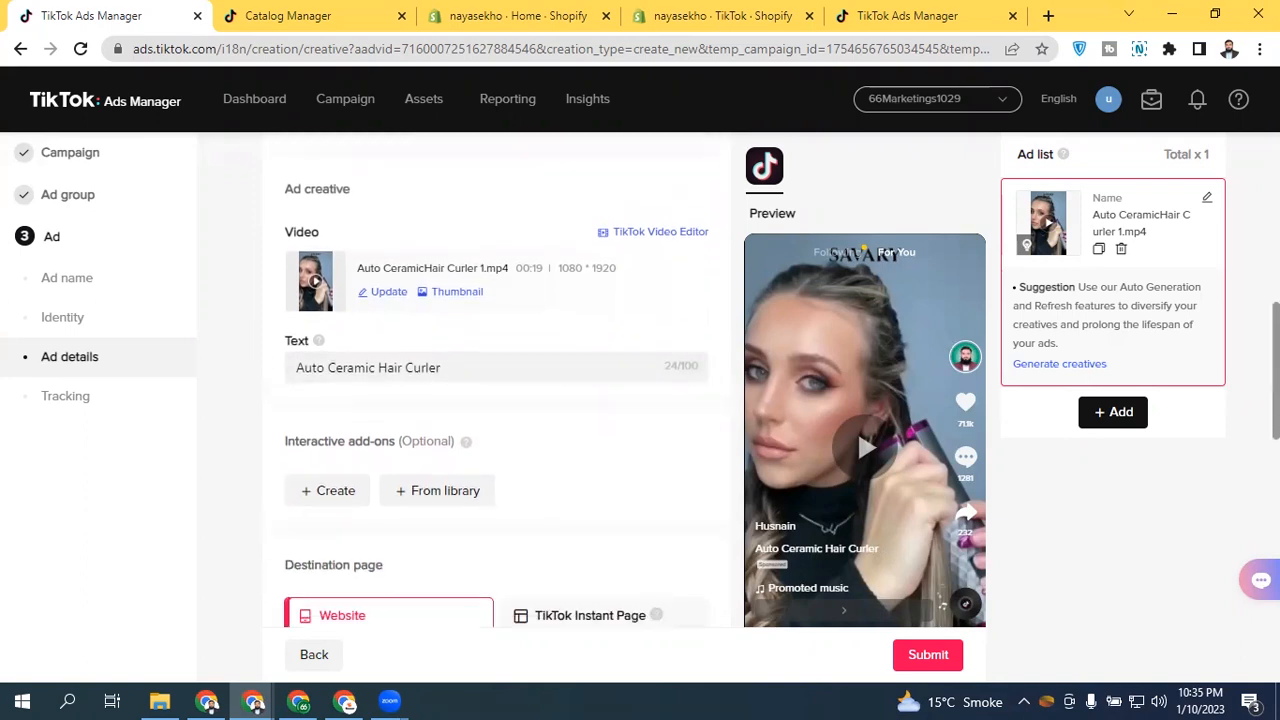
pyautogui.scroll(-2, 446, 300)
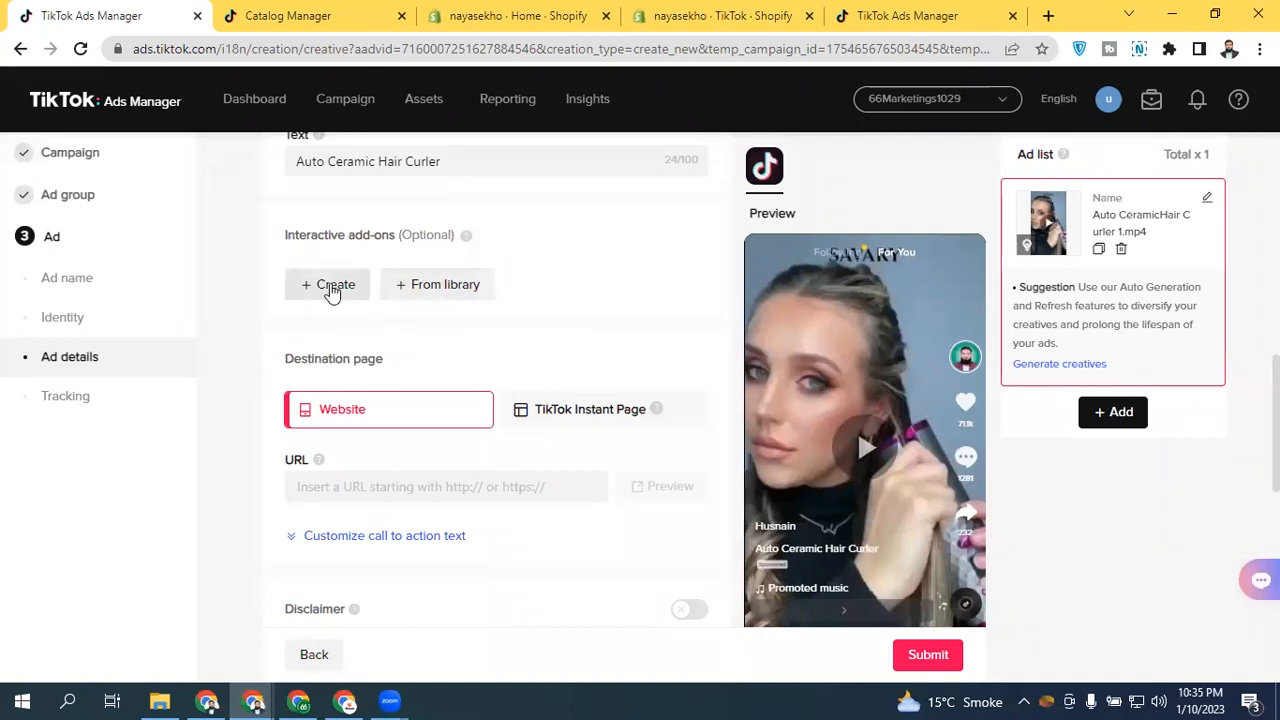
pyautogui.click(333, 287)
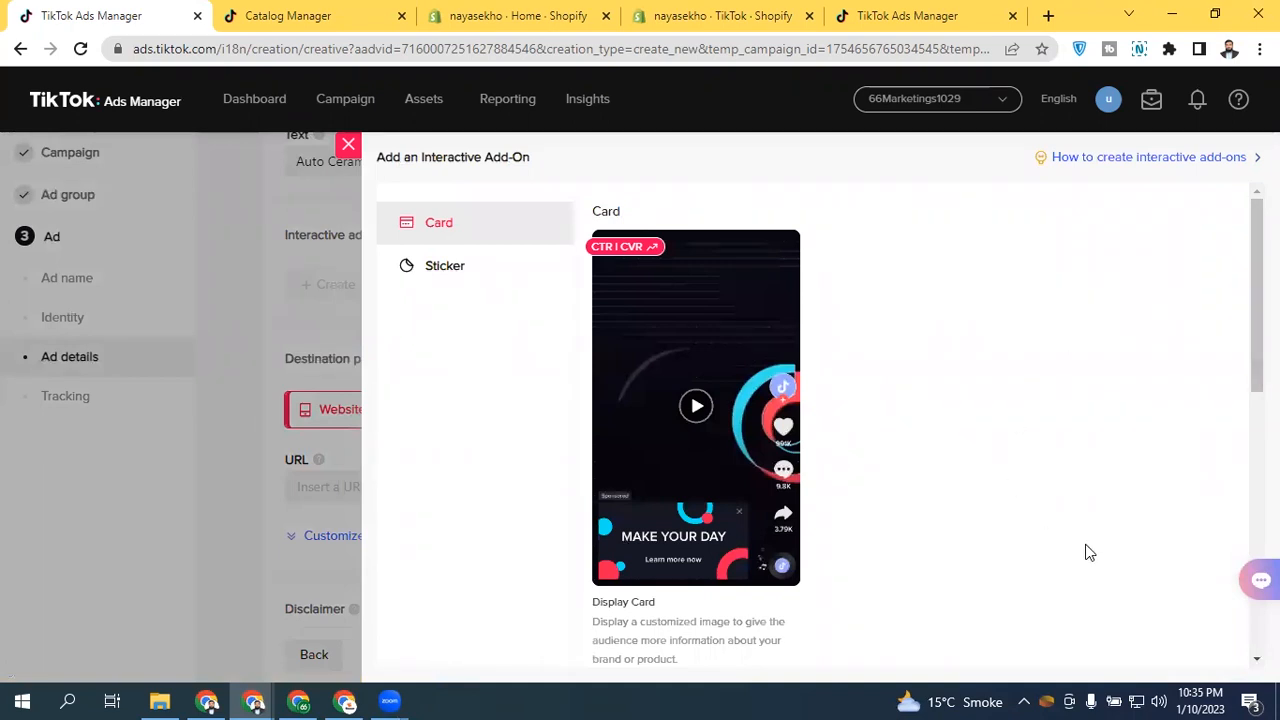
# - Look through the Display Card and the Voting, Gift Code and Countdown Sticker add-ons and their previews
pyautogui.scroll(-1, 840, 411)
pyautogui.moveTo(697, 378)
pyautogui.scroll(-3, 1238, 420)
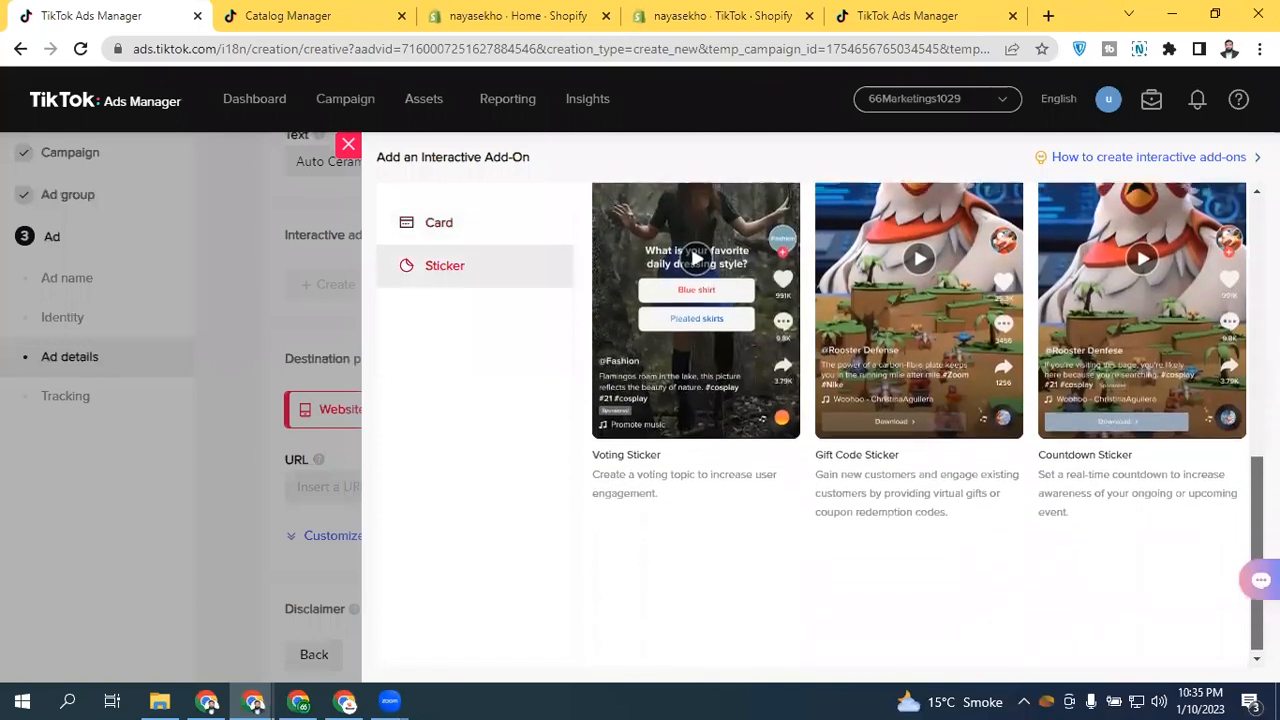
pyautogui.scroll(4, 1211, 257)
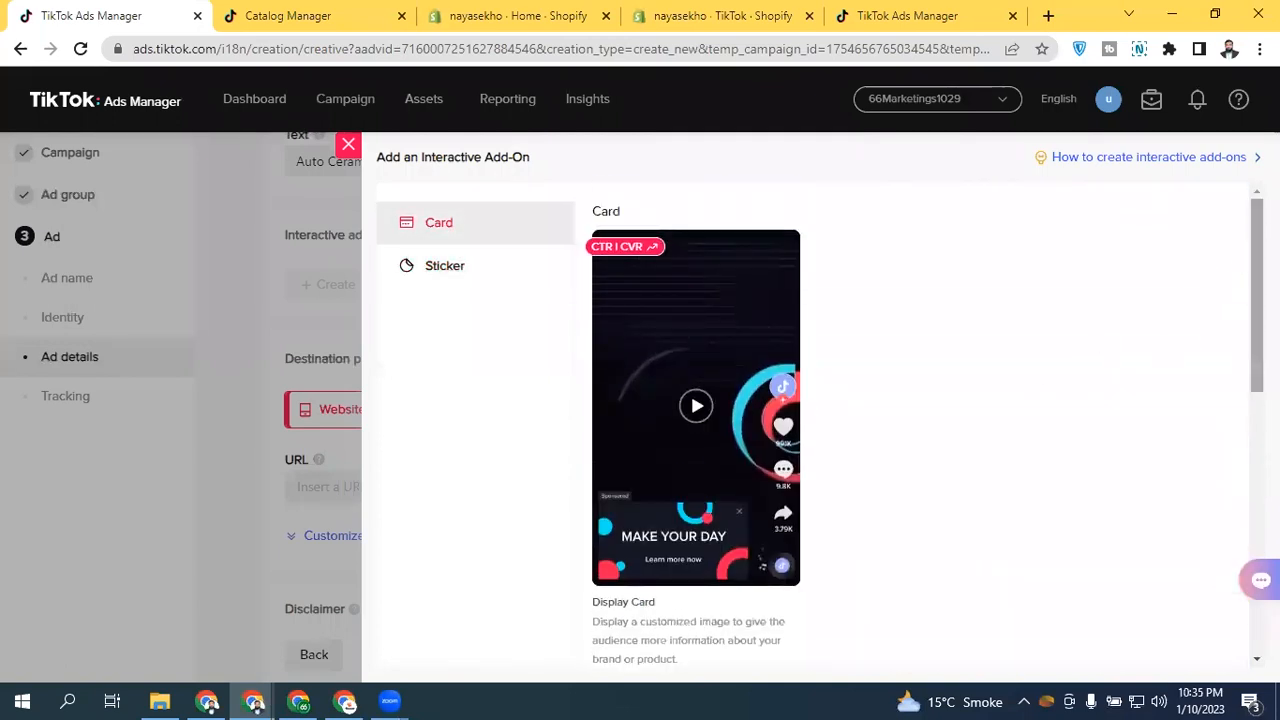
pyautogui.scroll(-1, 1245, 325)
pyautogui.scroll(-1, 1245, 325)
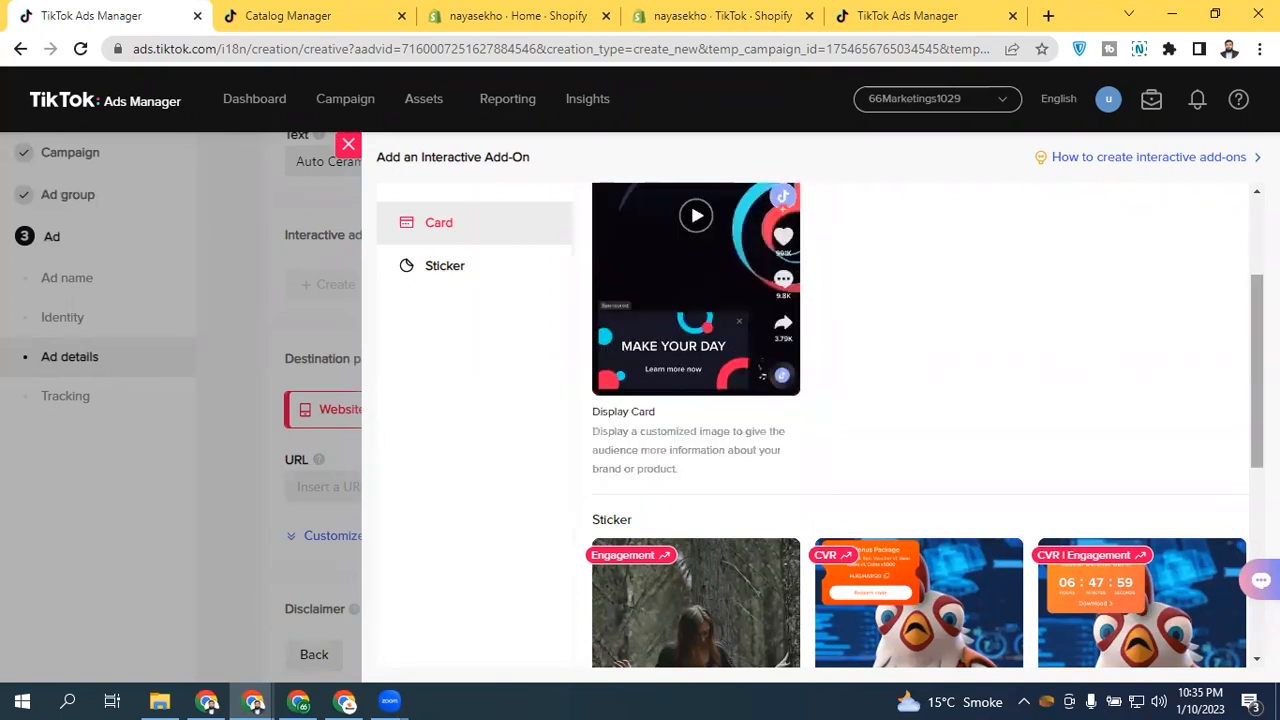
pyautogui.scroll(-3, 682, 390)
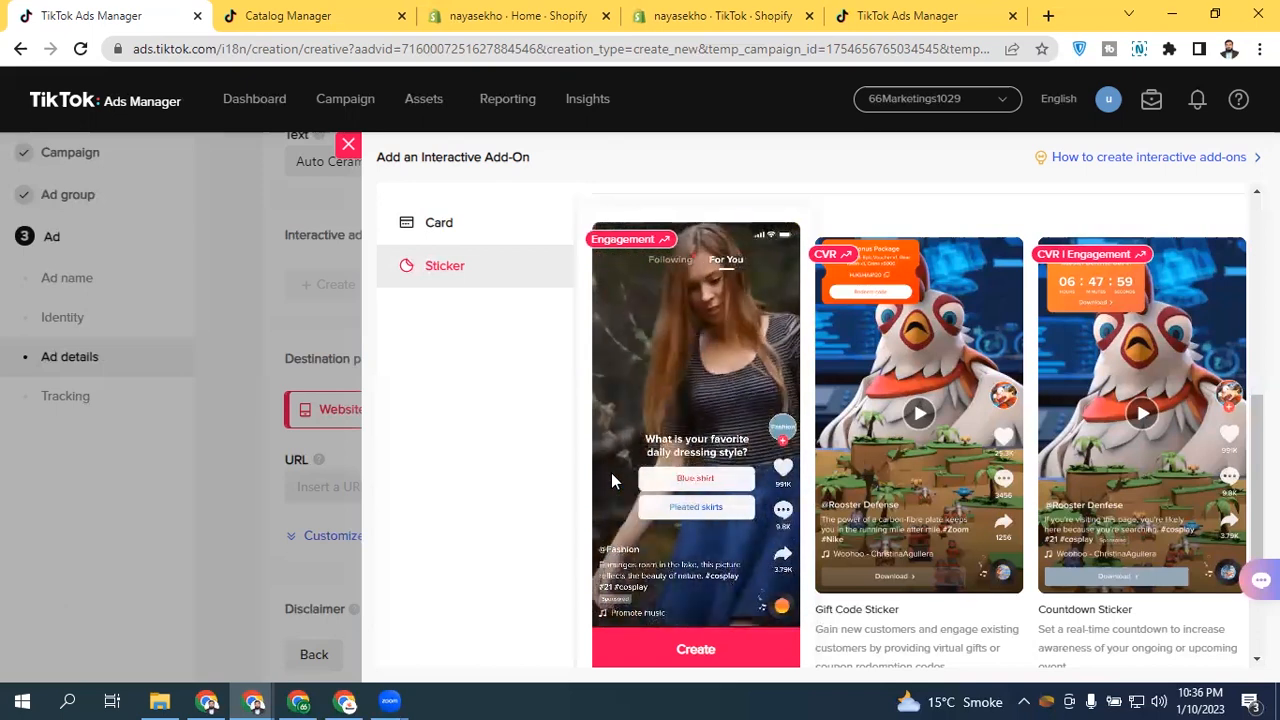
pyautogui.moveTo(848, 376)
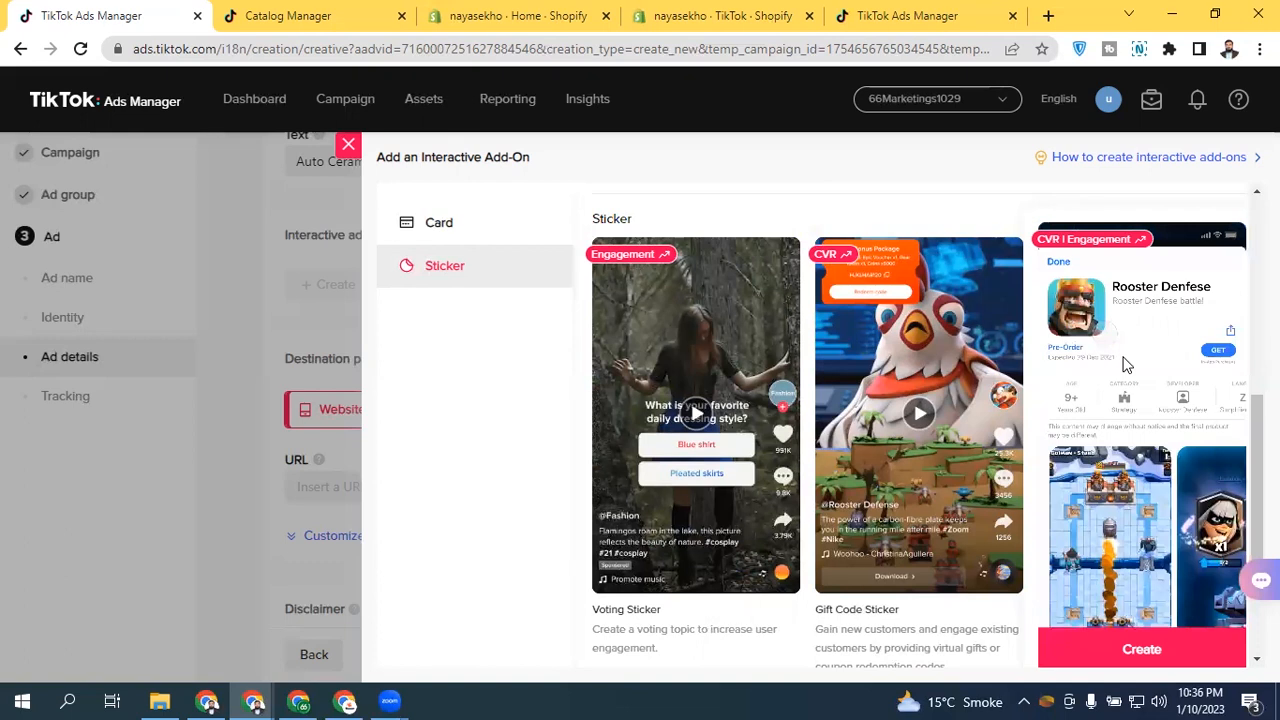
# - Create a Countdown Sticker and title it "50% Off Discounts!"
pyautogui.click(1174, 658)
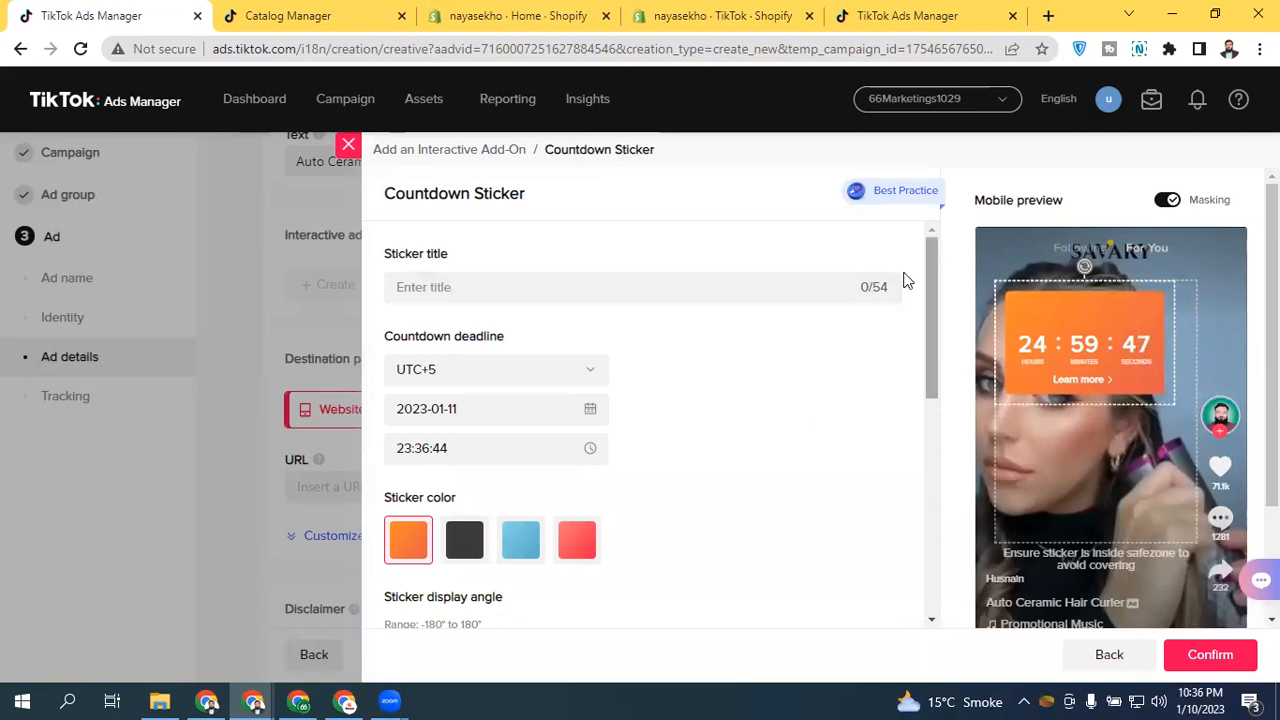
pyautogui.click(438, 289)
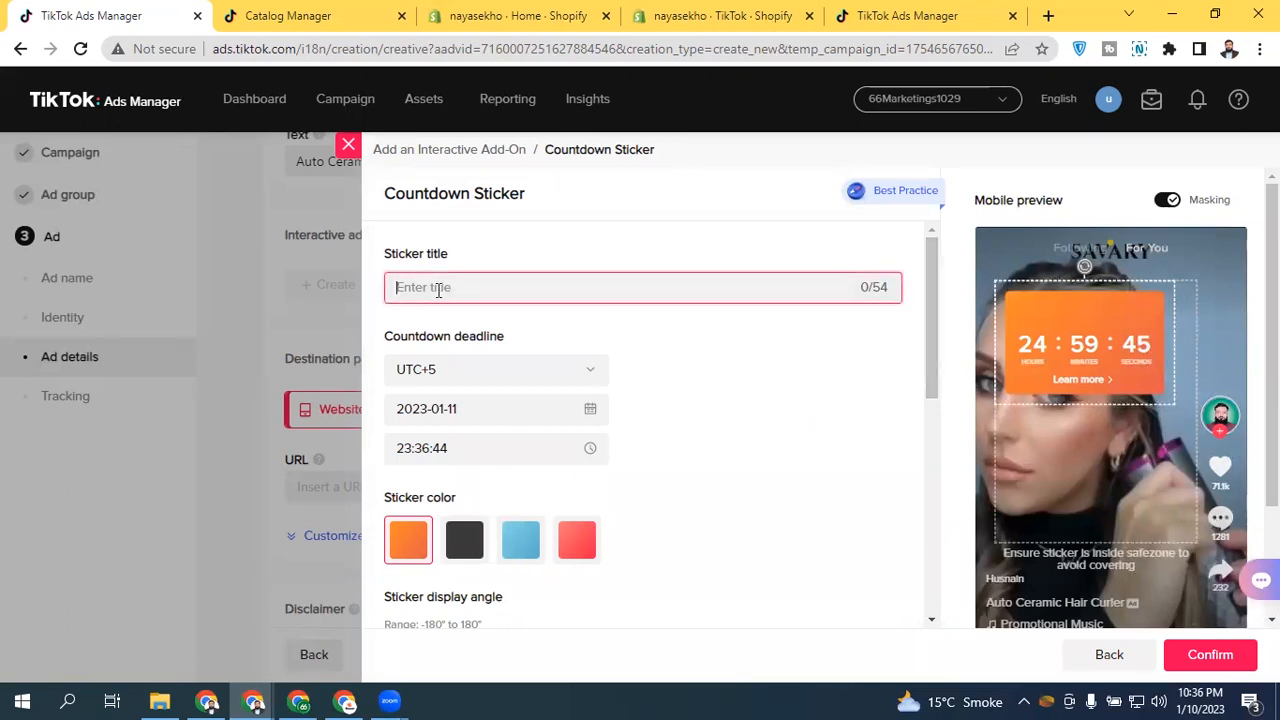
pyautogui.write('50')
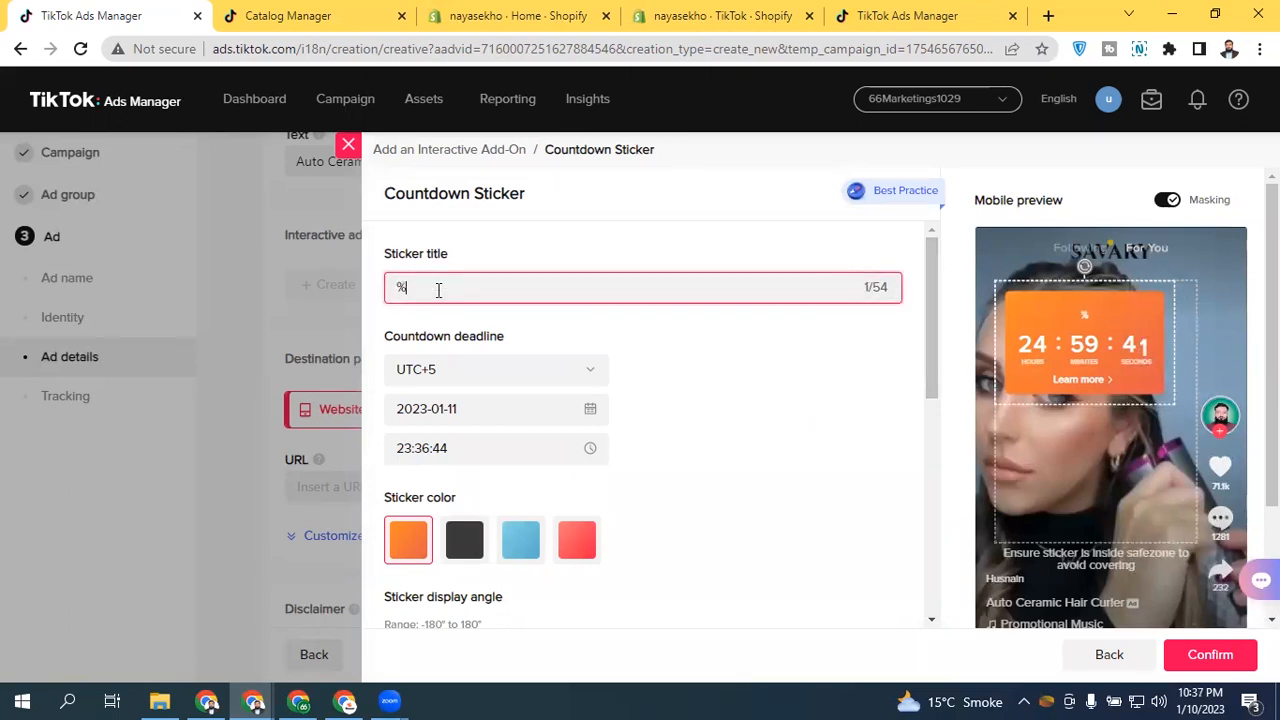
pyautogui.write('% Off Discounts!')
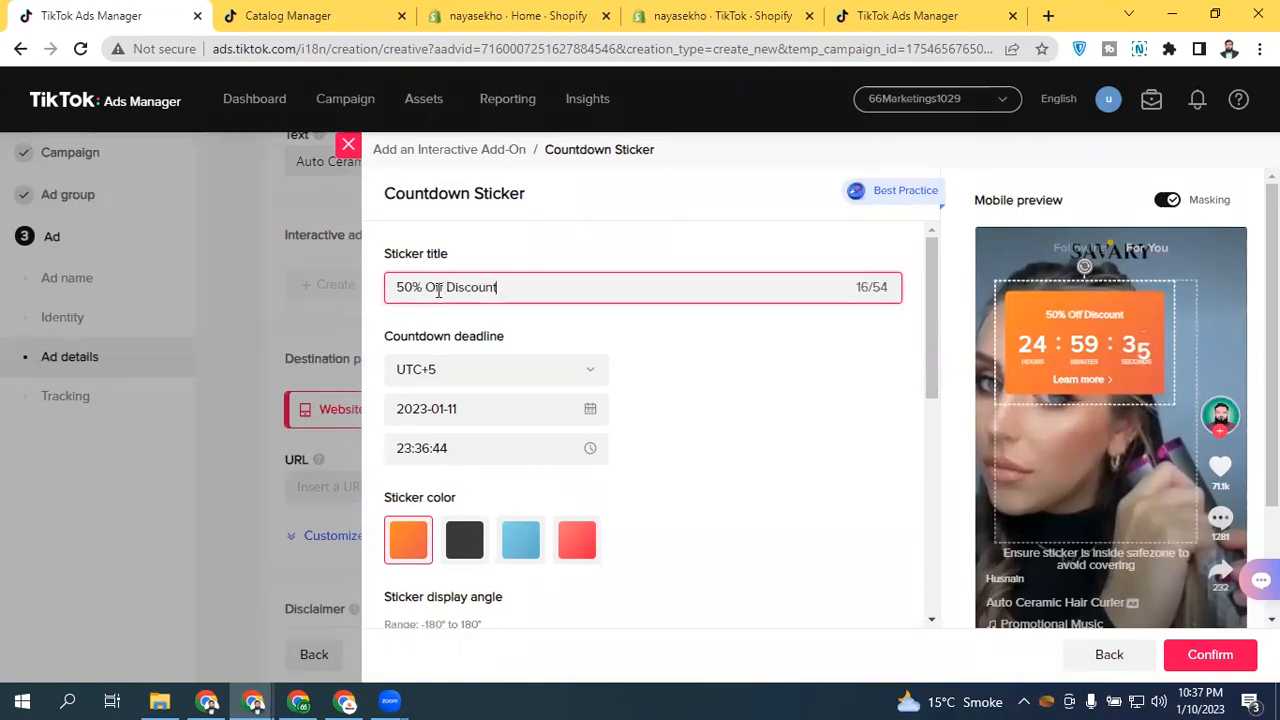
pyautogui.click(605, 345)
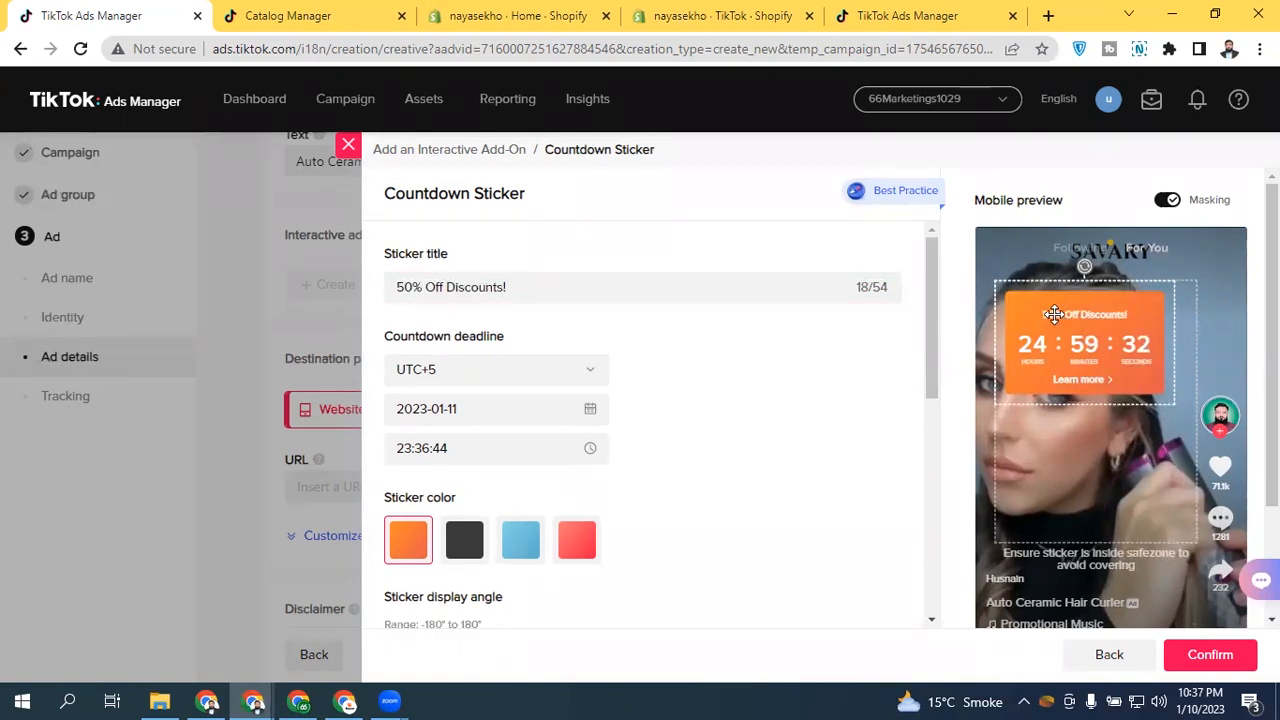
# - Set the countdown deadline date to 2023-01-12
pyautogui.moveTo(928, 287)
pyautogui.mouseDown()
pyautogui.moveTo(922, 324)
pyautogui.moveTo(920, 298)
pyautogui.mouseUp()
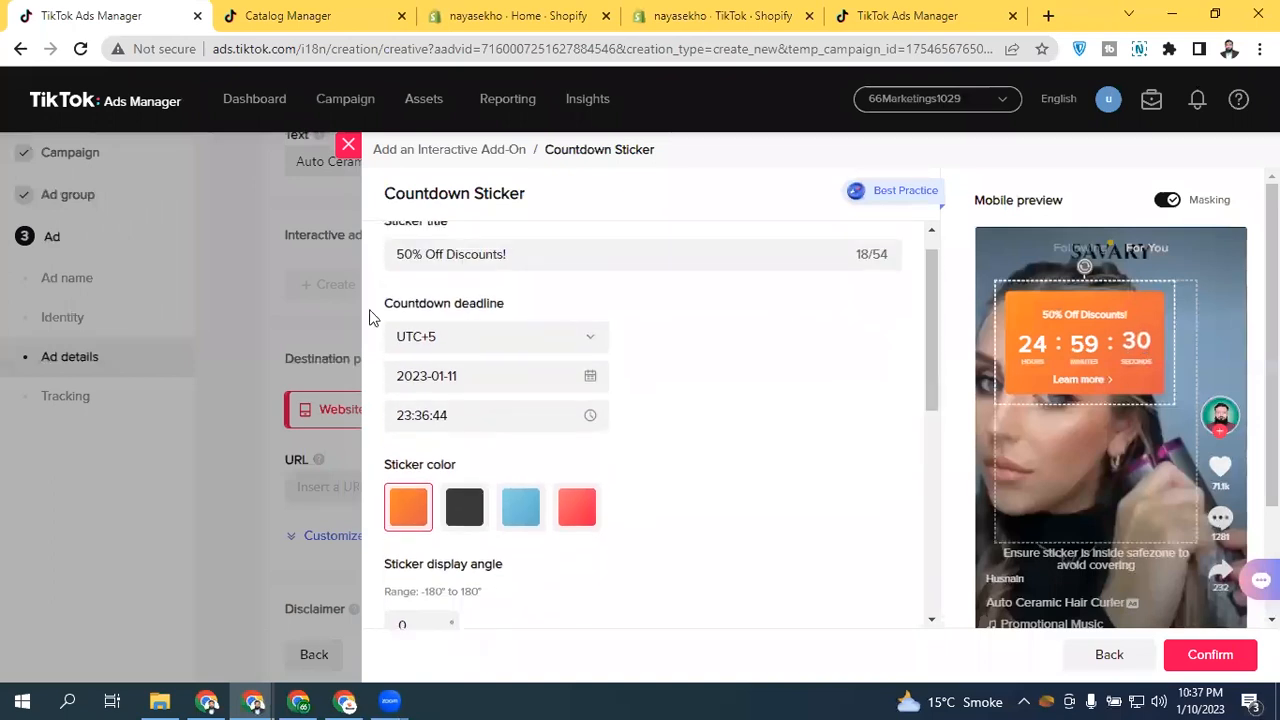
pyautogui.click(495, 379)
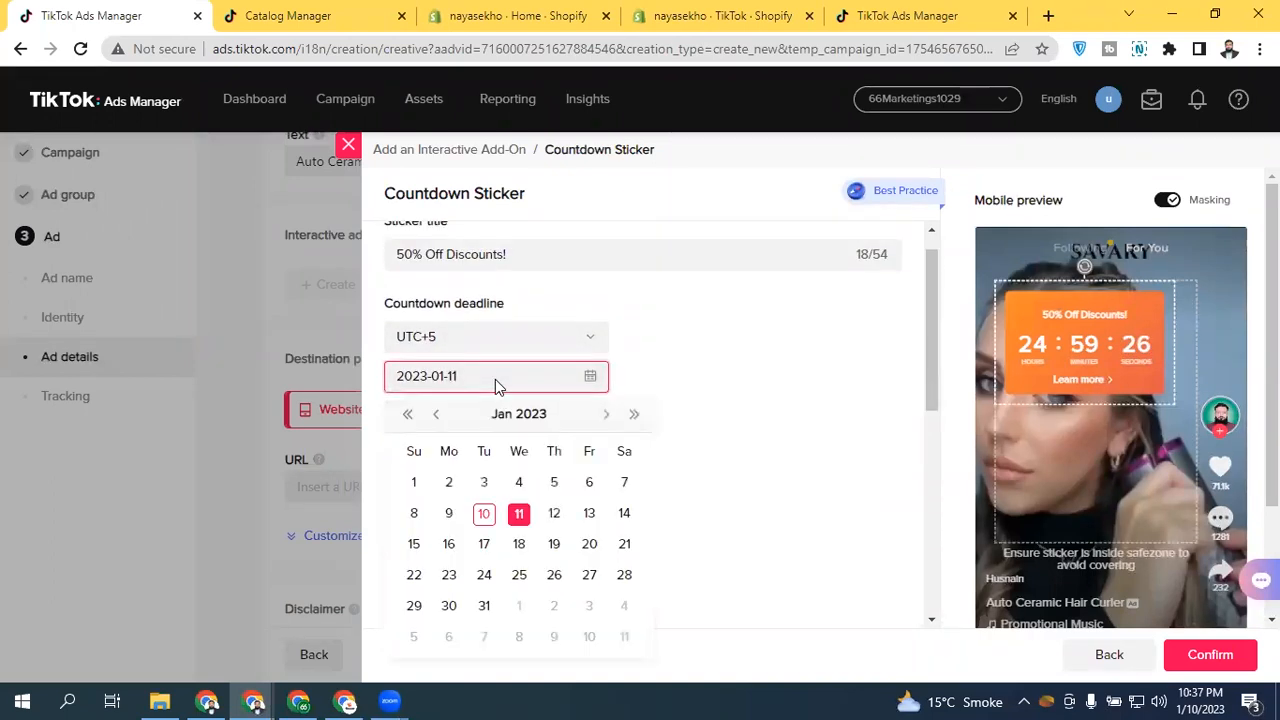
pyautogui.click(495, 379)
pyautogui.click(482, 411)
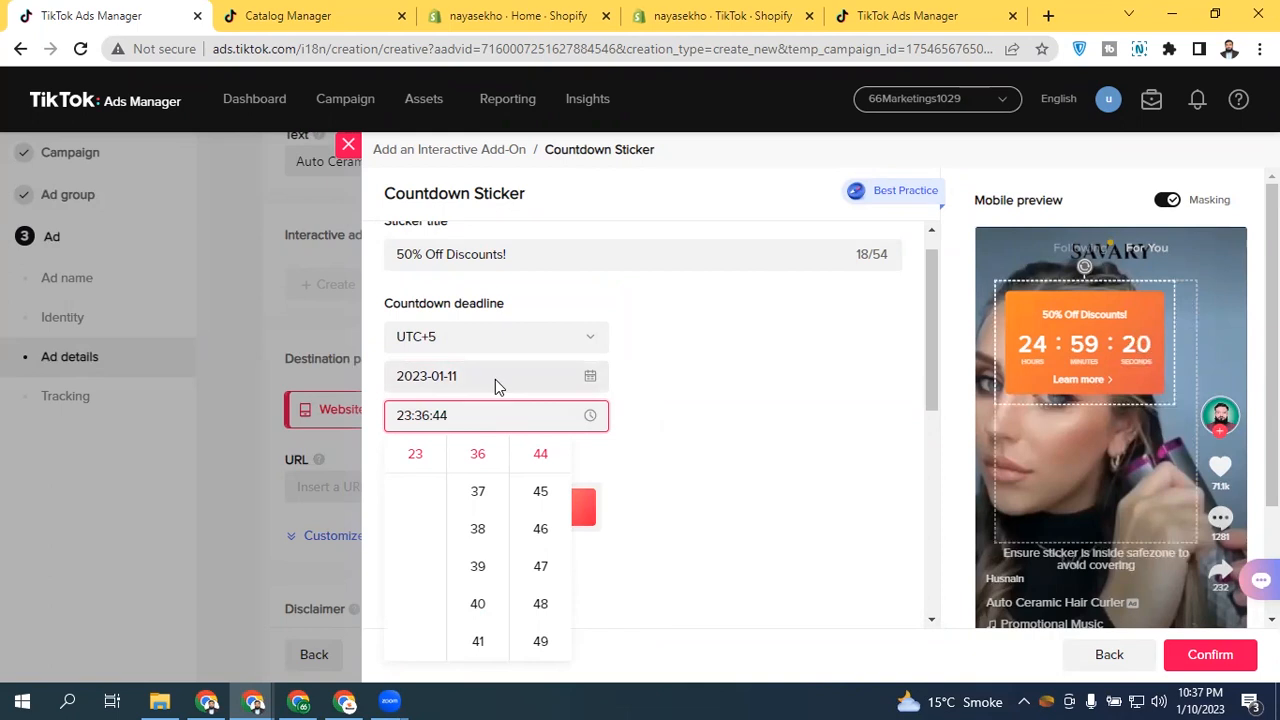
pyautogui.click(495, 379)
pyautogui.click(552, 514)
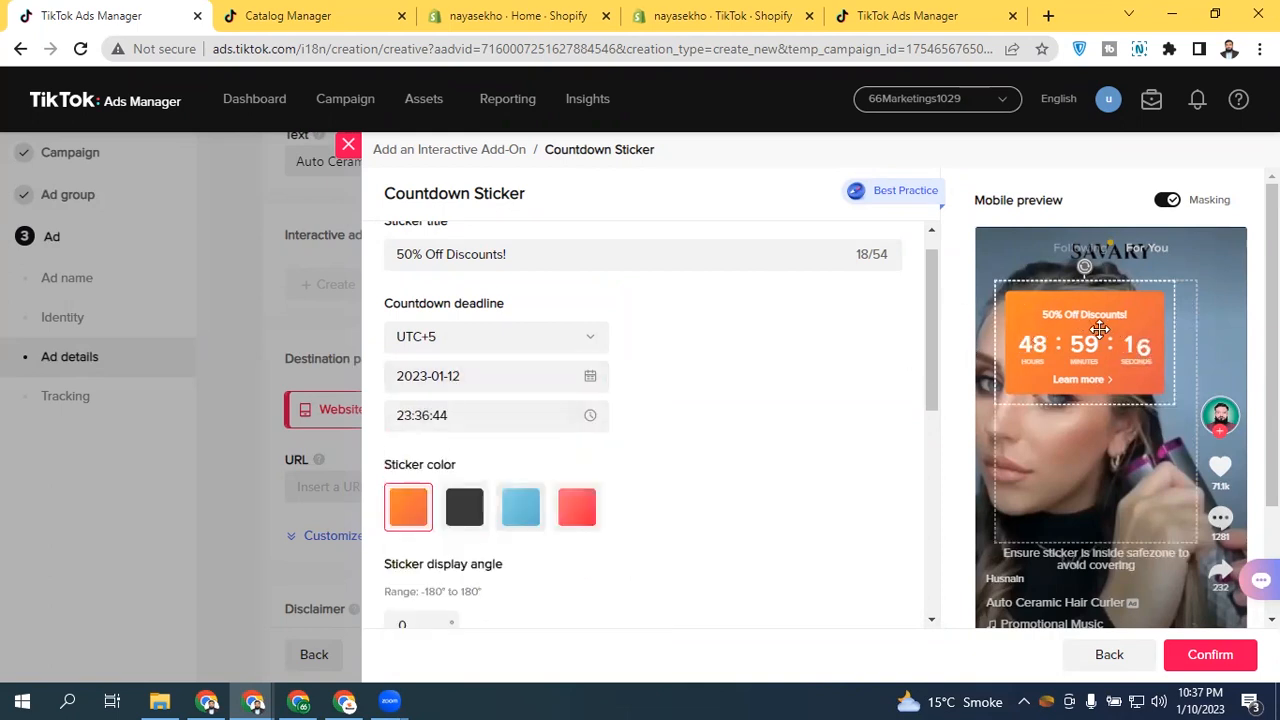
# - Try the blue, red and dark grey sticker colors and set the countdown sticker back to orange
pyautogui.moveTo(927, 290); pyautogui.dragTo(925, 358)
pyautogui.click(522, 322)
pyautogui.click(579, 335)
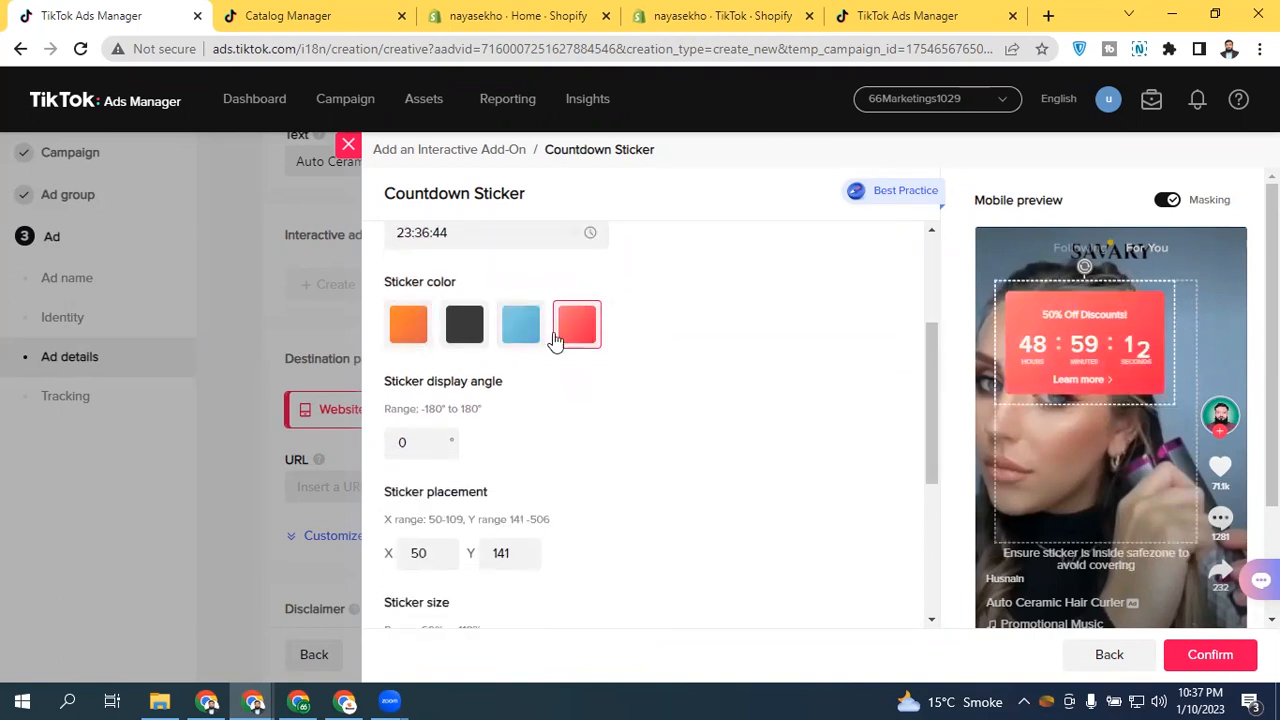
pyautogui.click(462, 324)
pyautogui.click(407, 338)
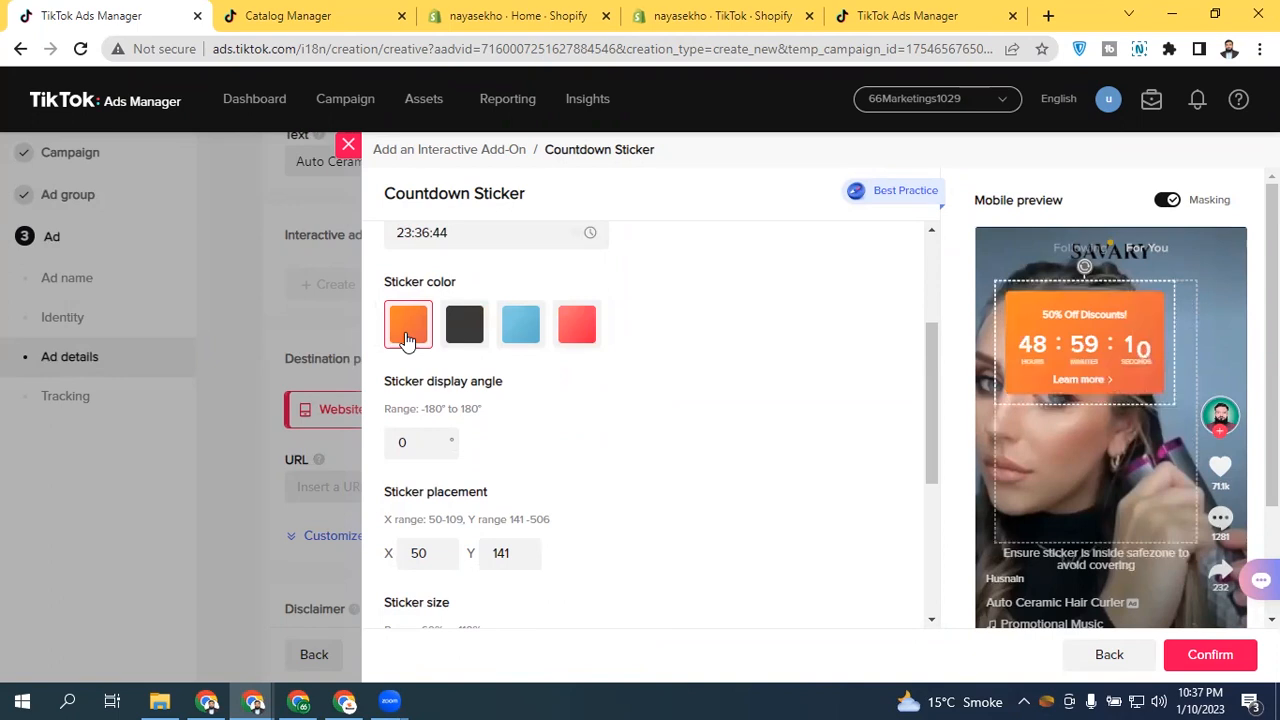
pyautogui.moveTo(930, 375); pyautogui.dragTo(929, 378)
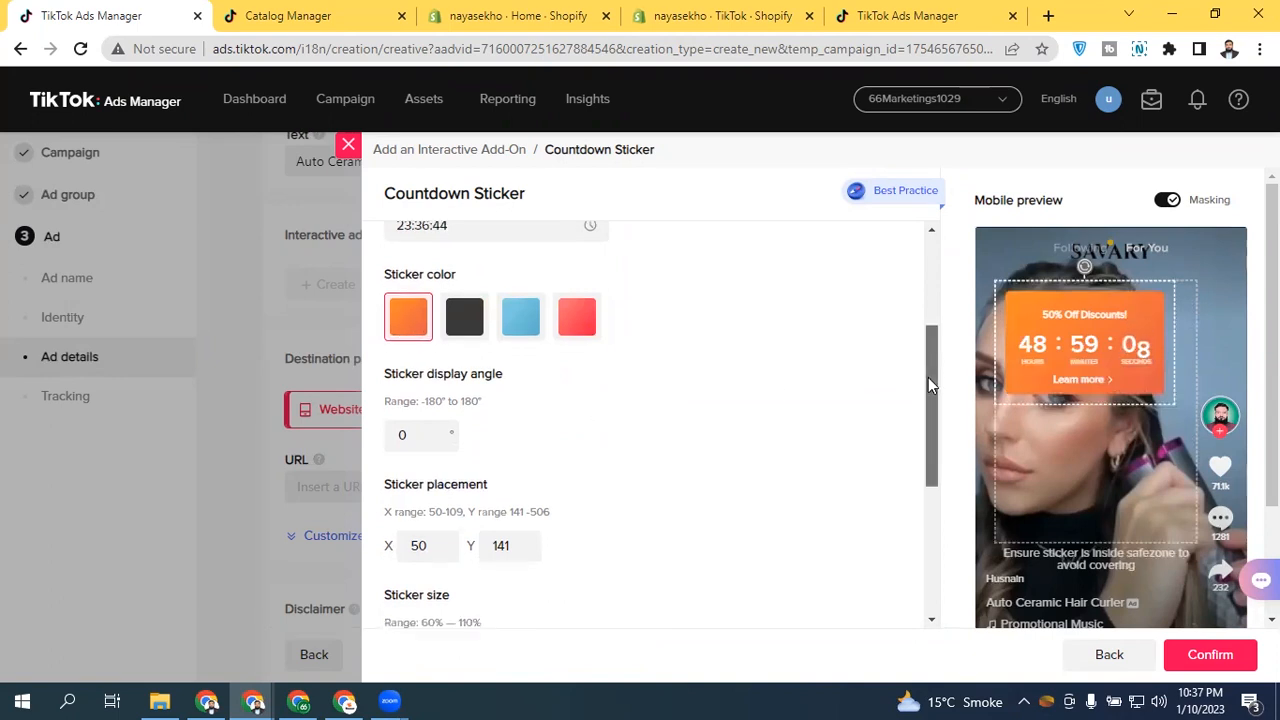
# - Try a 9° display angle for the countdown sticker and set the angle back to 0°
pyautogui.scroll(-1, 928, 379)
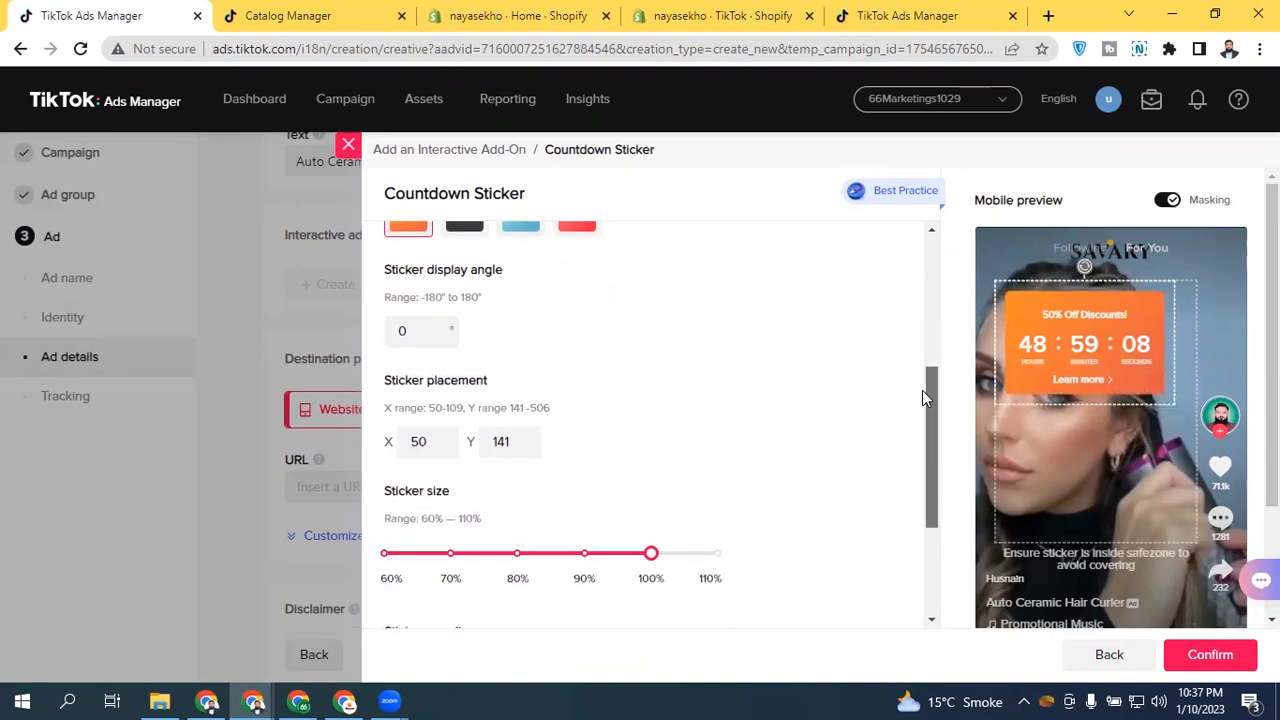
pyautogui.click(449, 326)
pyautogui.click(450, 326)
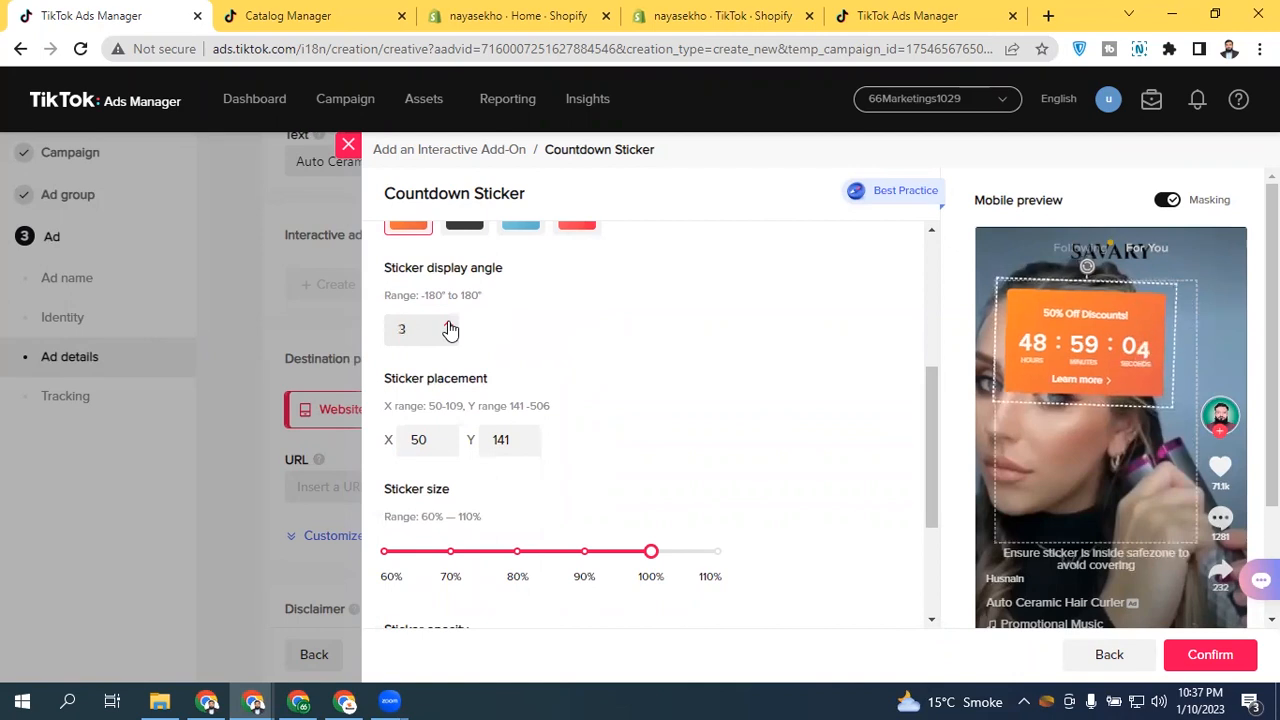
pyautogui.click(449, 326)
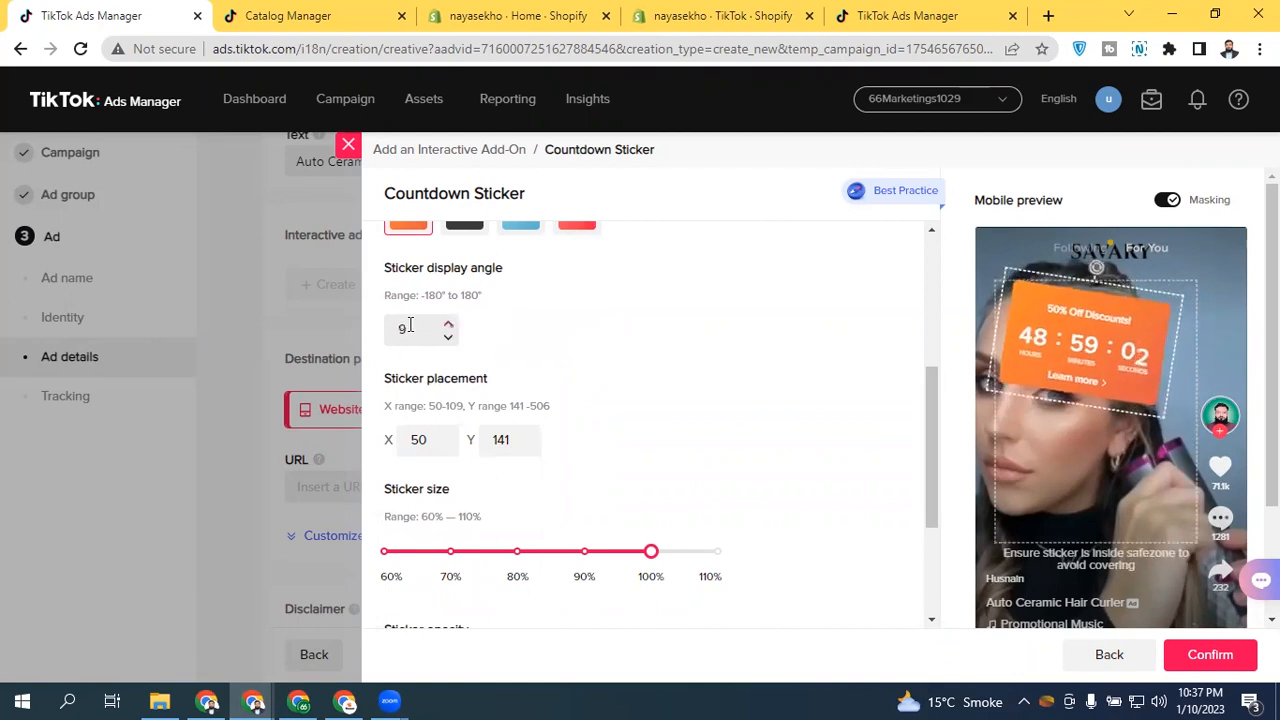
pyautogui.doubleClick(409, 328)
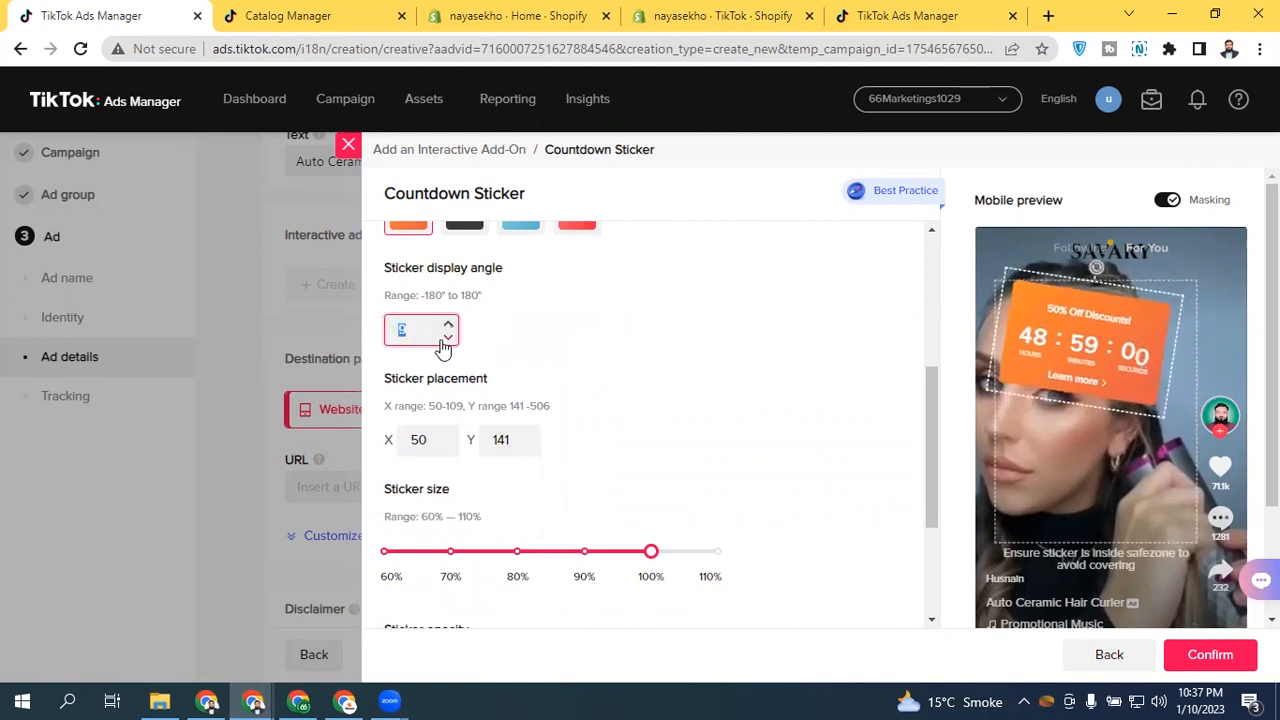
pyautogui.click(560, 338)
pyautogui.moveTo(926, 403); pyautogui.dragTo(929, 455)
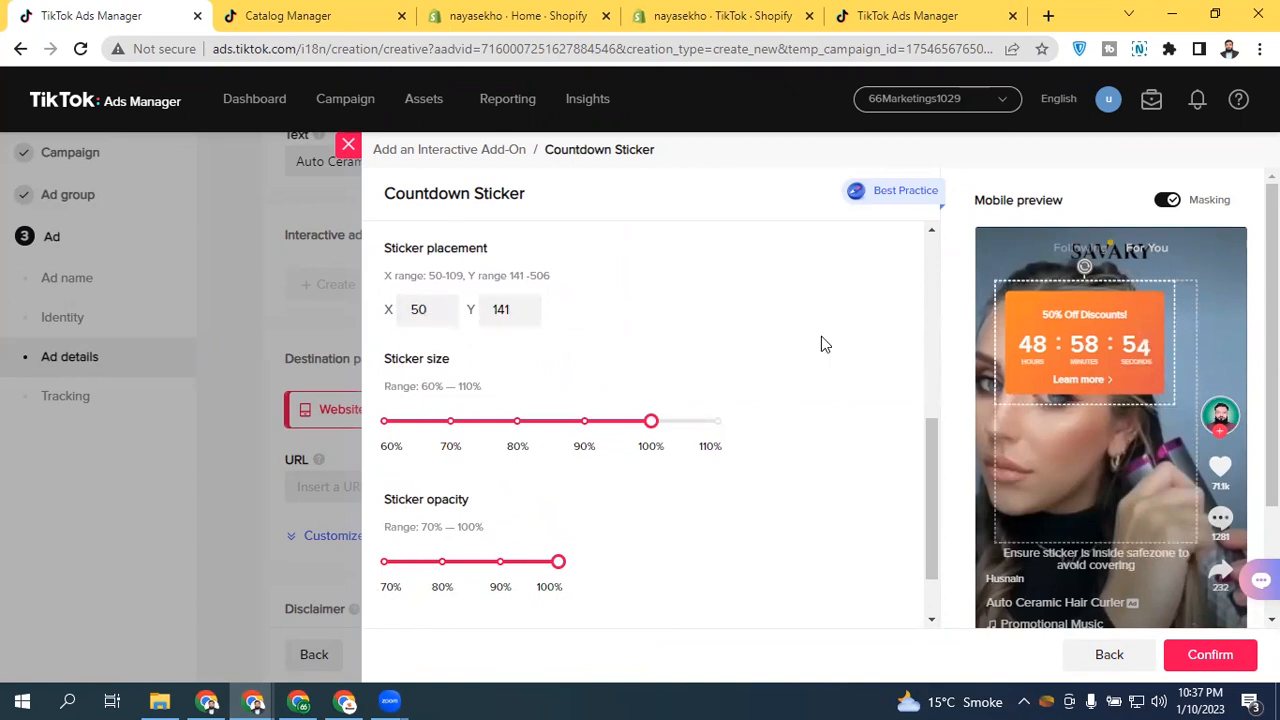
# - Set the countdown sticker's size to 70% and its opacity to 70%
pyautogui.moveTo(1088, 312)
pyautogui.mouseDown()
pyautogui.moveTo(1120, 311)
pyautogui.moveTo(1064, 320)
pyautogui.moveTo(1090, 311)
pyautogui.mouseUp()
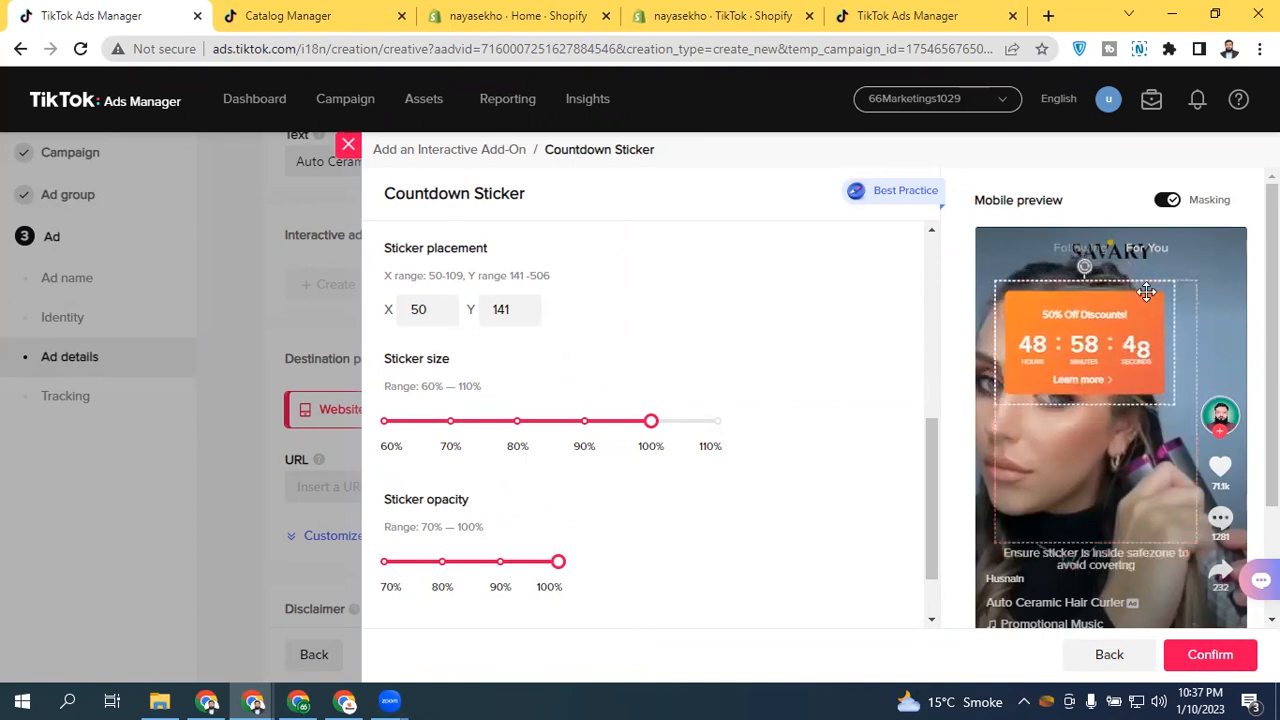
pyautogui.moveTo(648, 432); pyautogui.dragTo(449, 423)
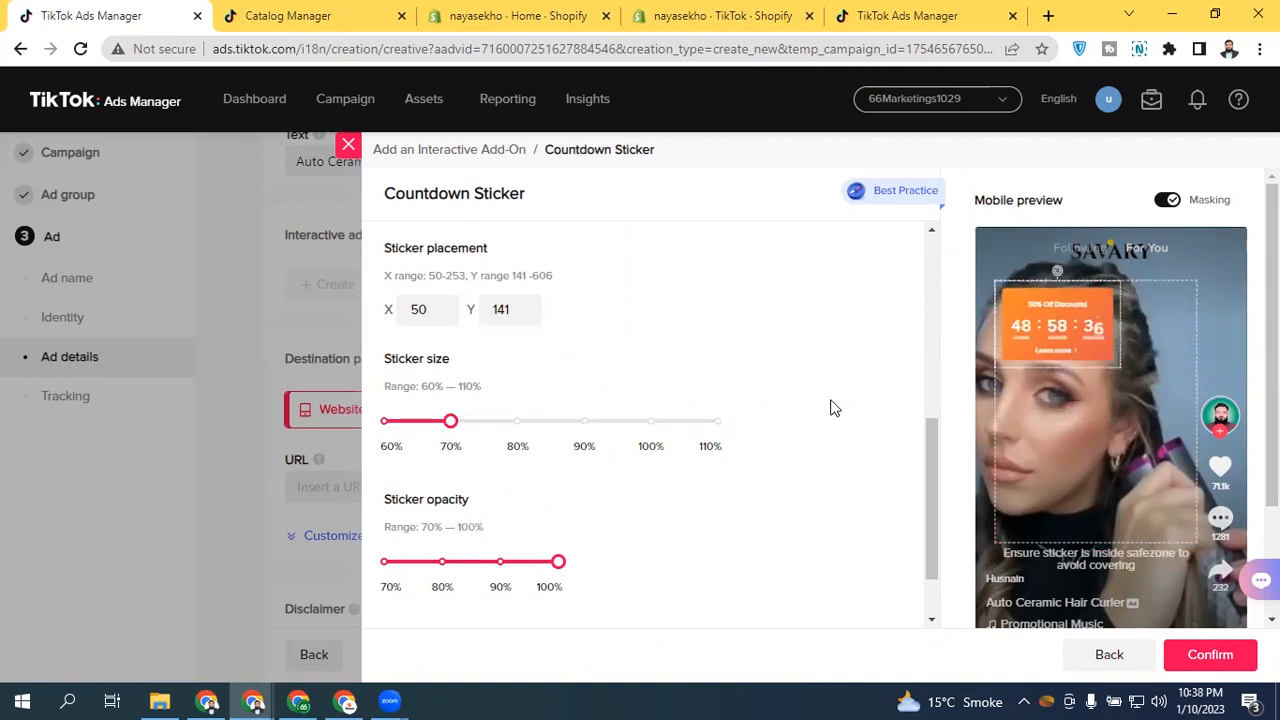
pyautogui.scroll(-1, 920, 537)
pyautogui.moveTo(558, 484); pyautogui.dragTo(385, 482)
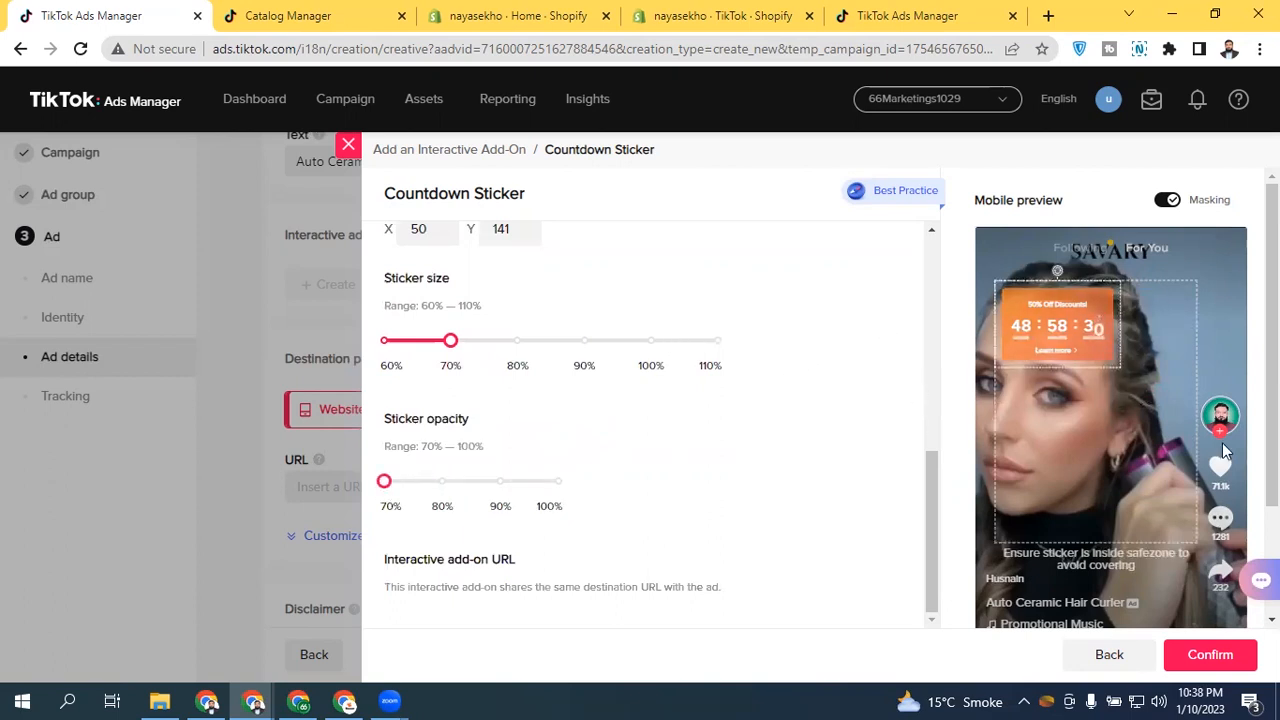
# - Close the Countdown Sticker editor and discard its unsaved changes
pyautogui.scroll(-3, 1150, 450)
pyautogui.scroll(3, 1103, 567)
pyautogui.click(348, 145)
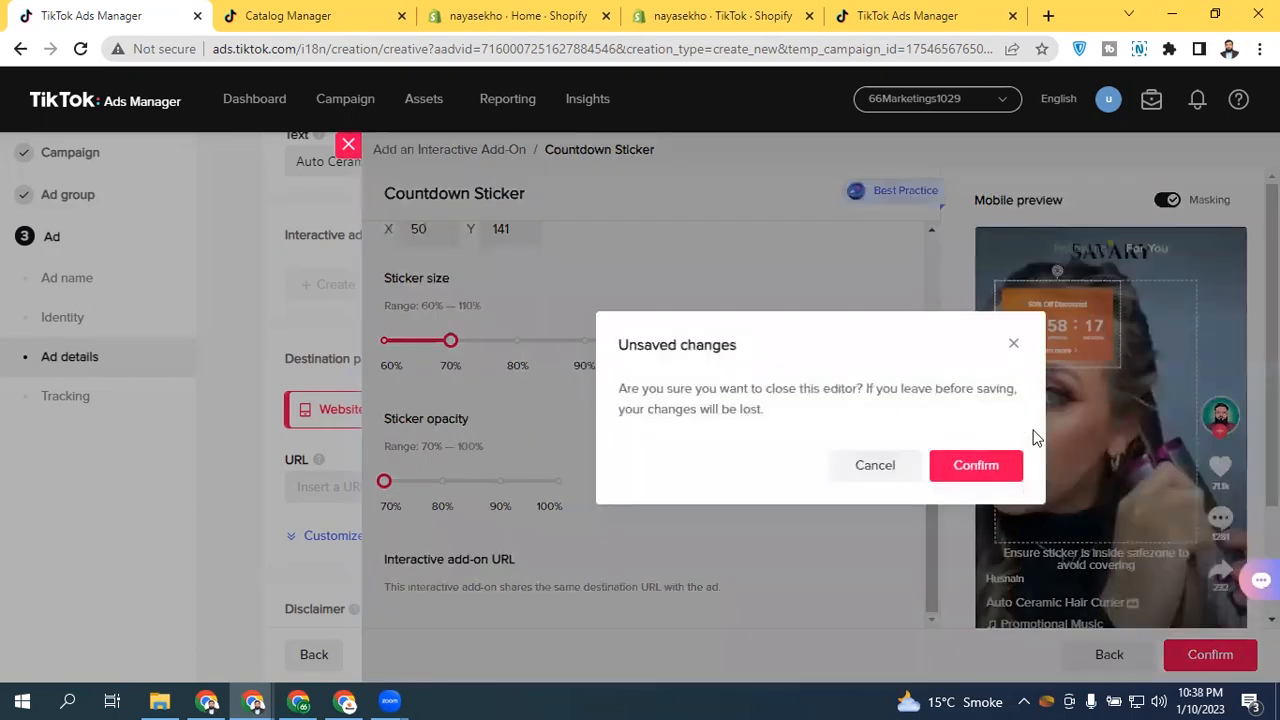
pyautogui.click(1003, 472)
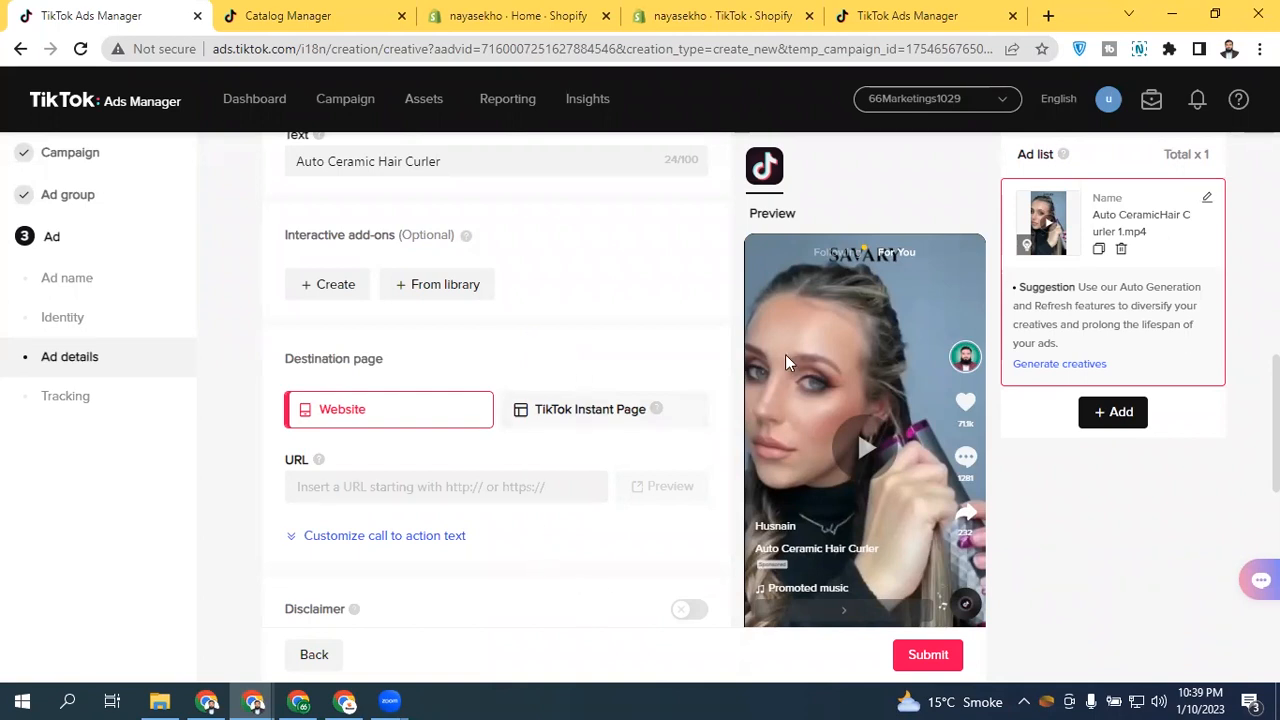
# - Try TikTok Instant Page as the ad's destination page and switch it back to Website
pyautogui.scroll(2, 786, 362)
pyautogui.scroll(-1, 781, 608)
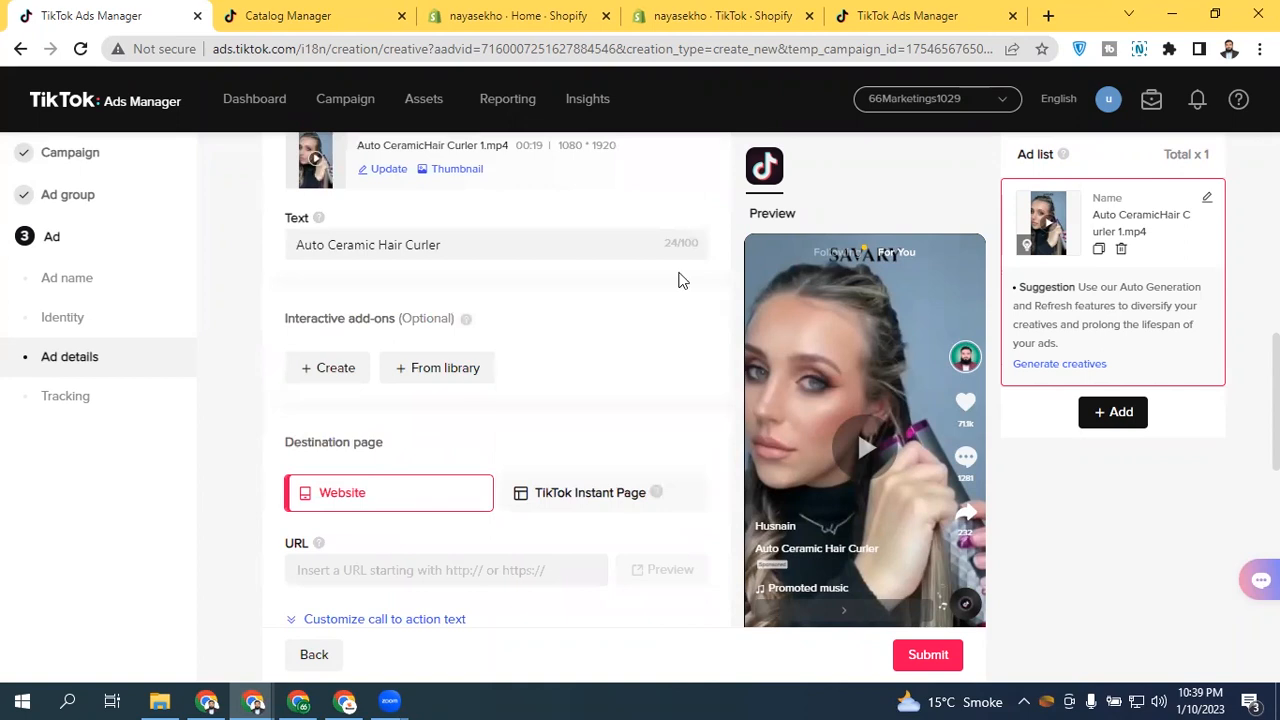
pyautogui.scroll(-3, 678, 281)
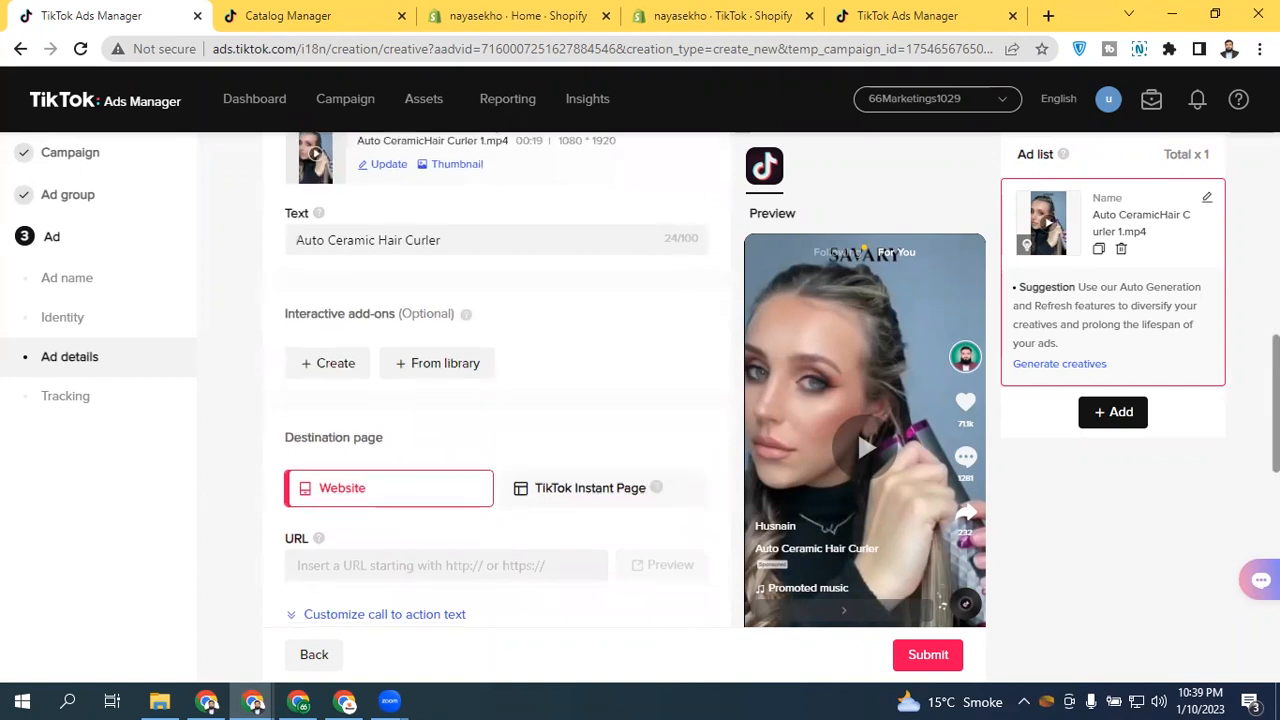
pyautogui.scroll(1, 497, 360)
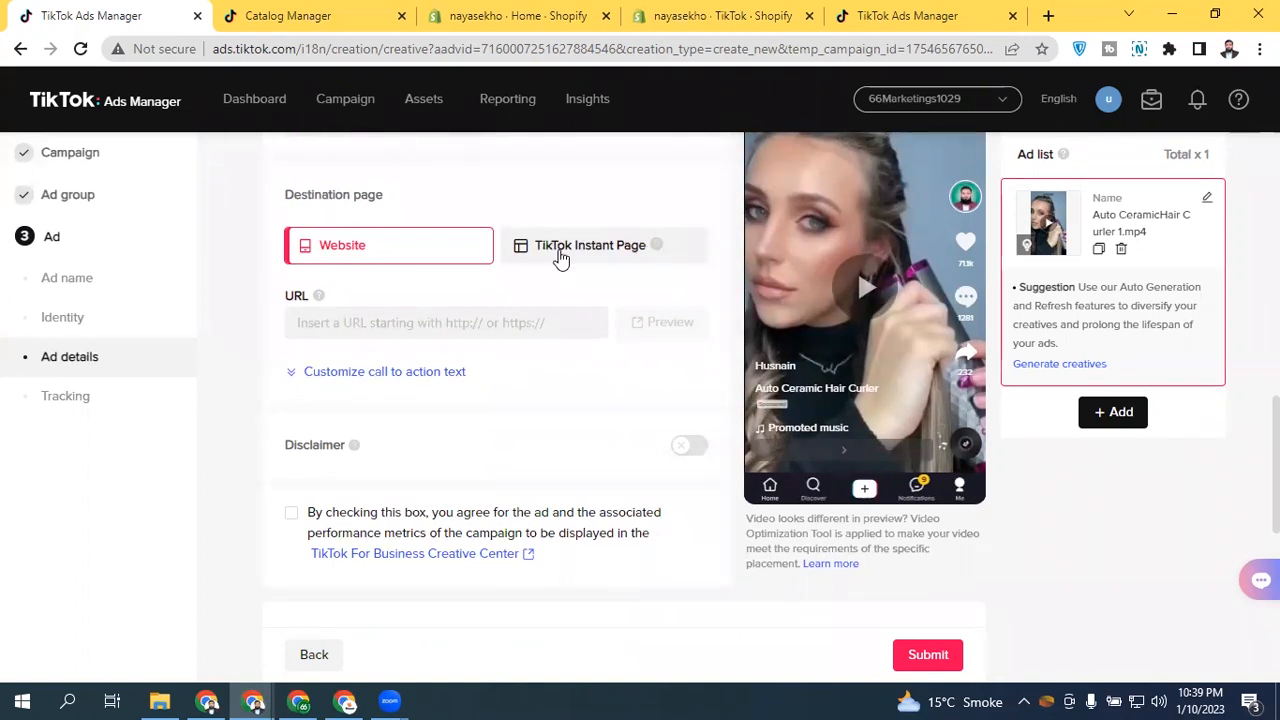
pyautogui.click(561, 256)
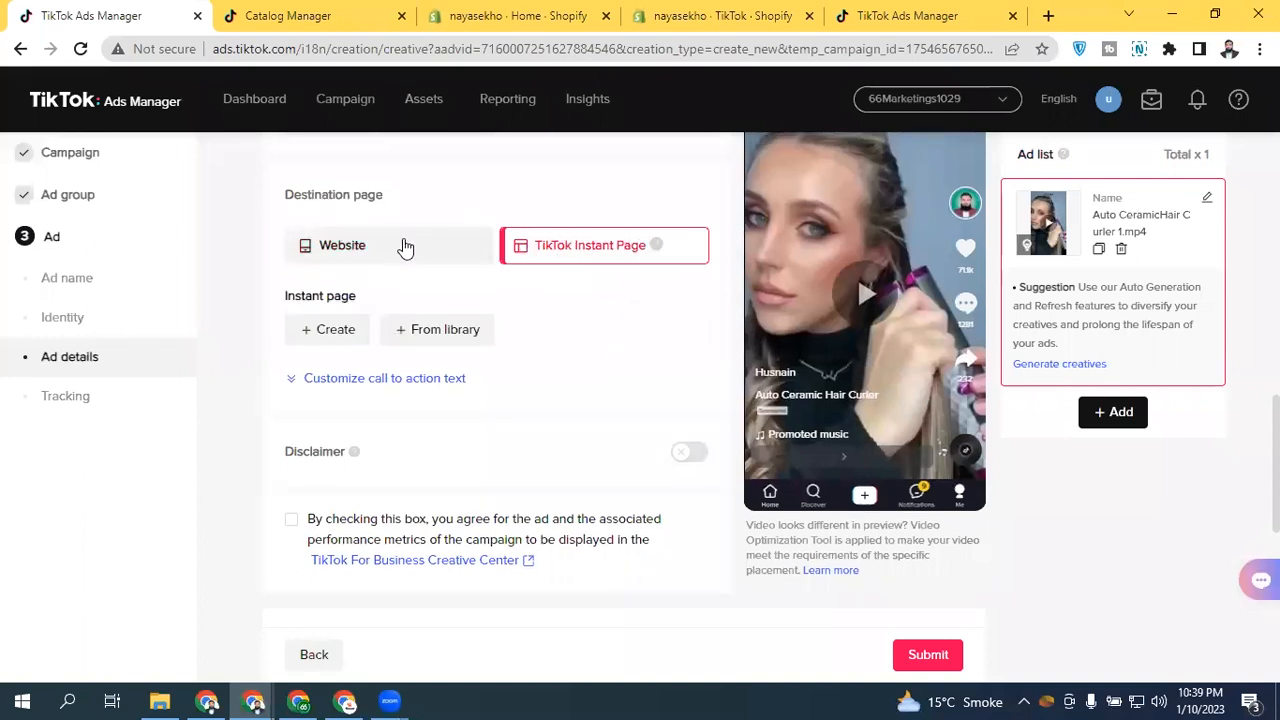
pyautogui.click(375, 250)
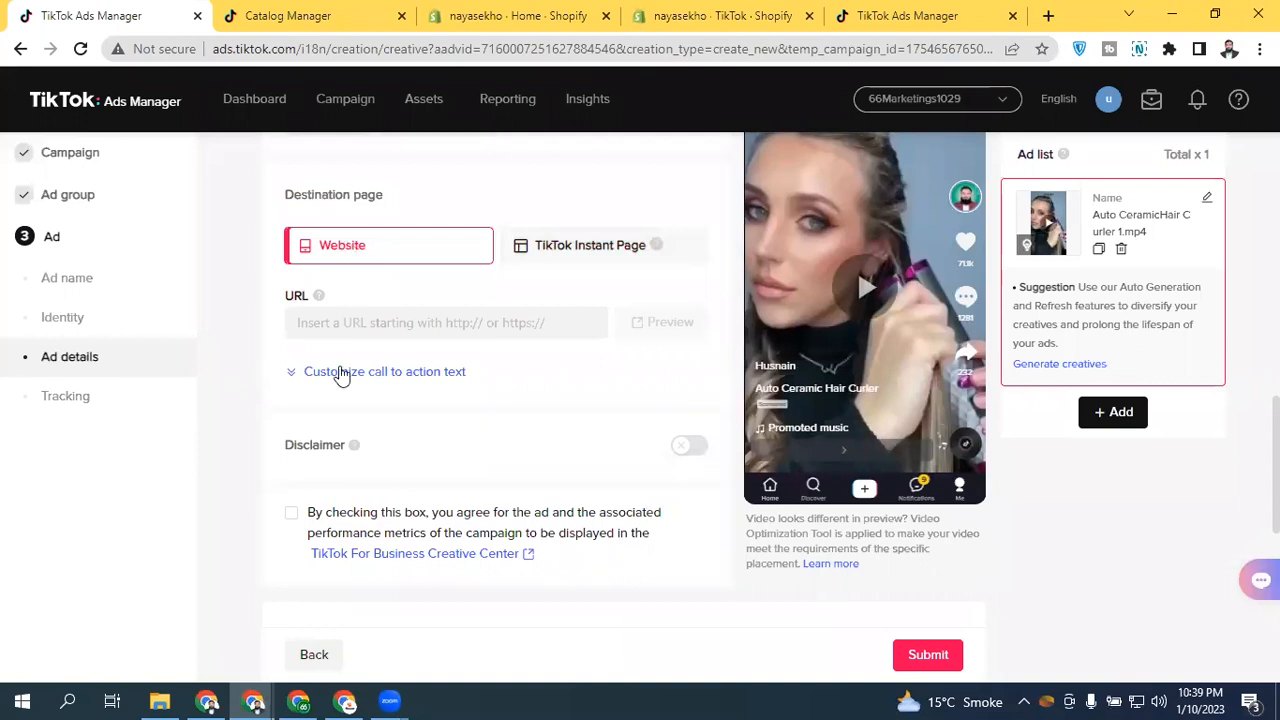
# - Customize the ad's call to action as Standard with the text "Shop now"
pyautogui.click(375, 372)
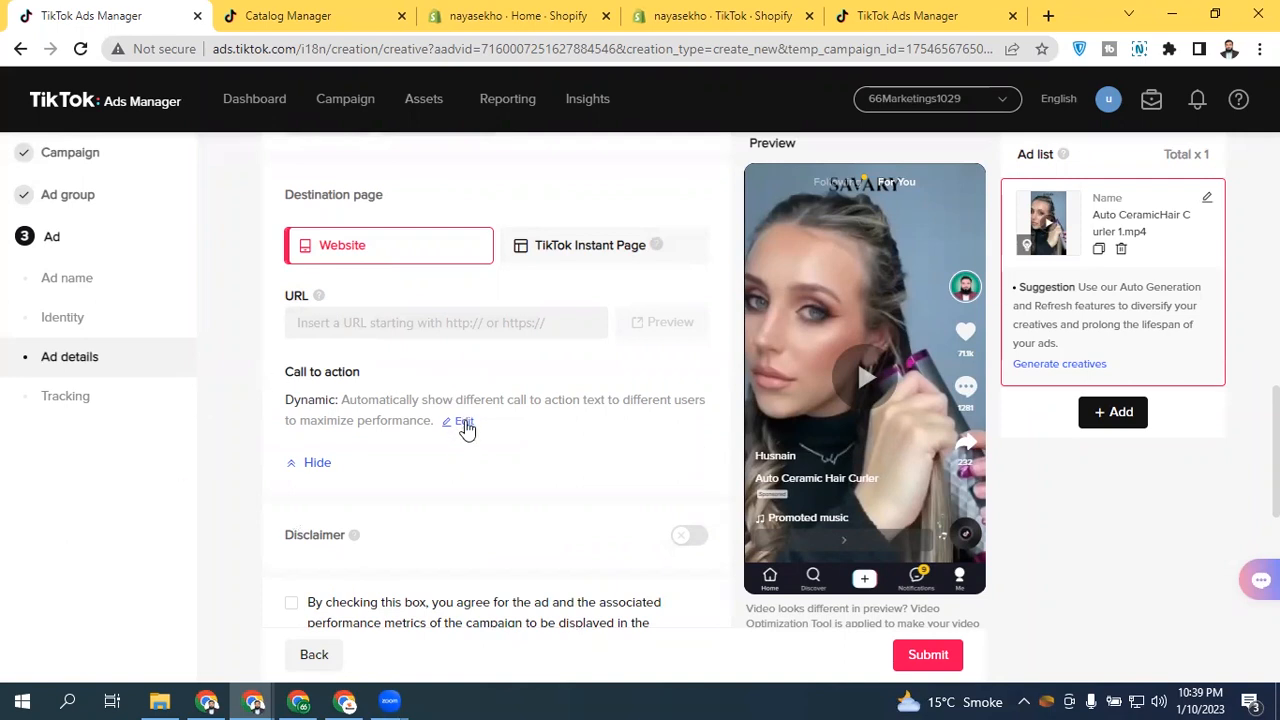
pyautogui.click(465, 424)
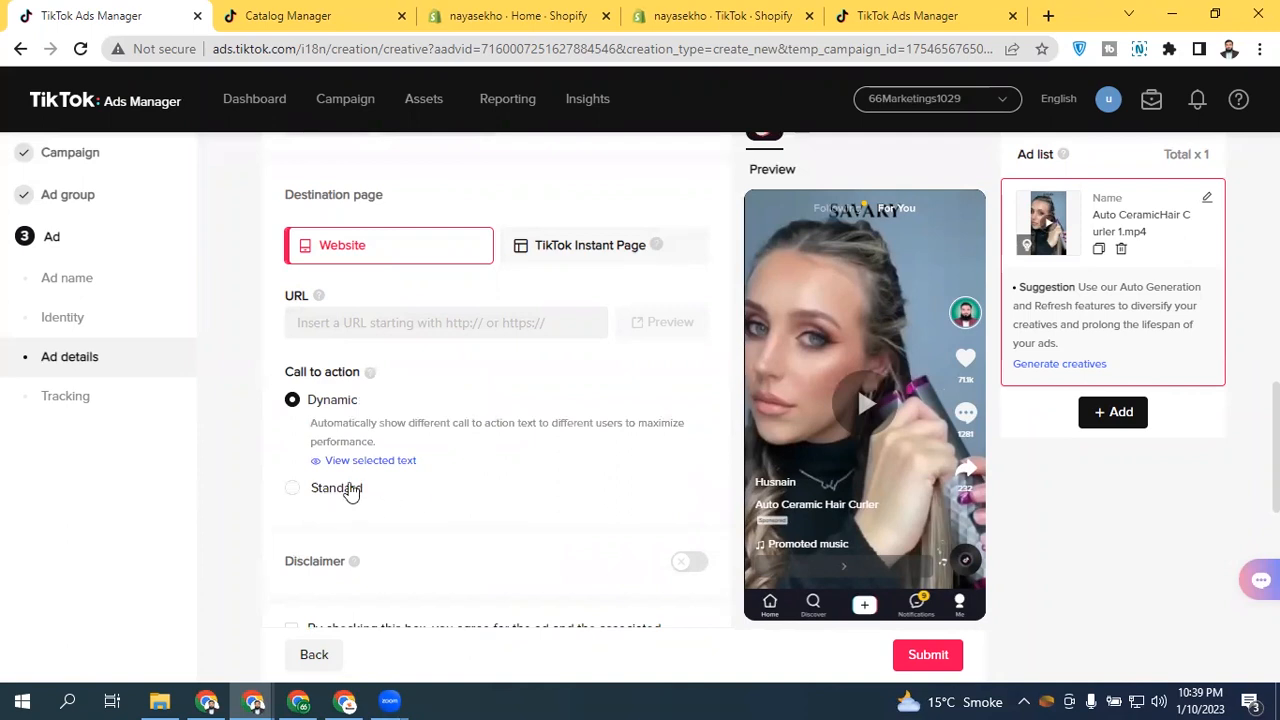
pyautogui.click(350, 489)
pyautogui.click(413, 462)
pyautogui.click(413, 462)
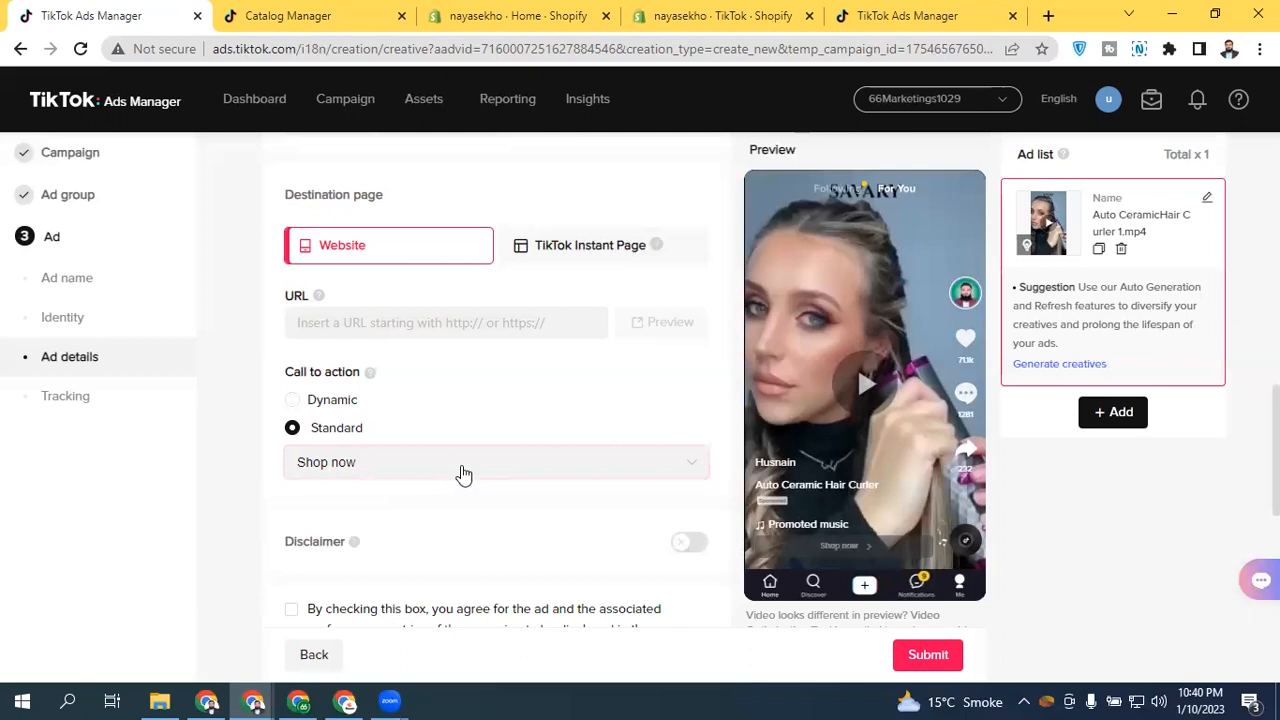
pyautogui.click(460, 472)
pyautogui.click(264, 421)
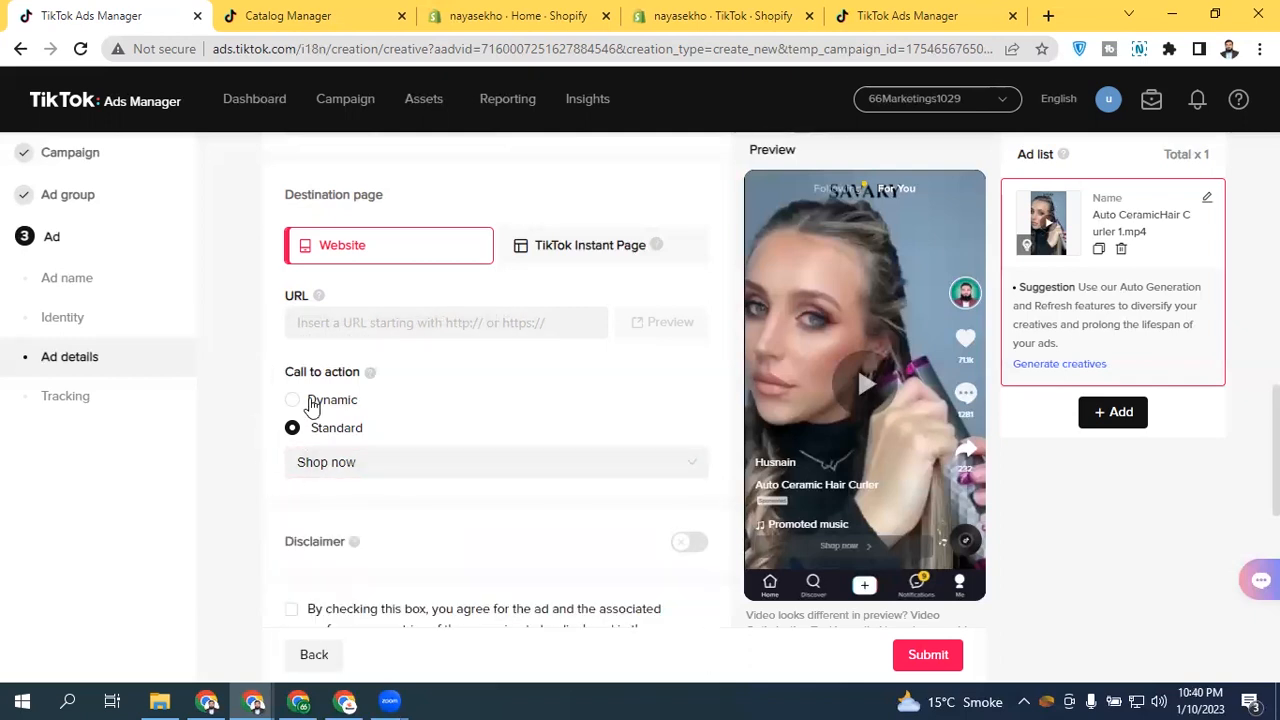
# - Look through the disclaimer option, the optional tracking section with its app events choice, and the third-party tracking settings
pyautogui.scroll(-2, 660, 423)
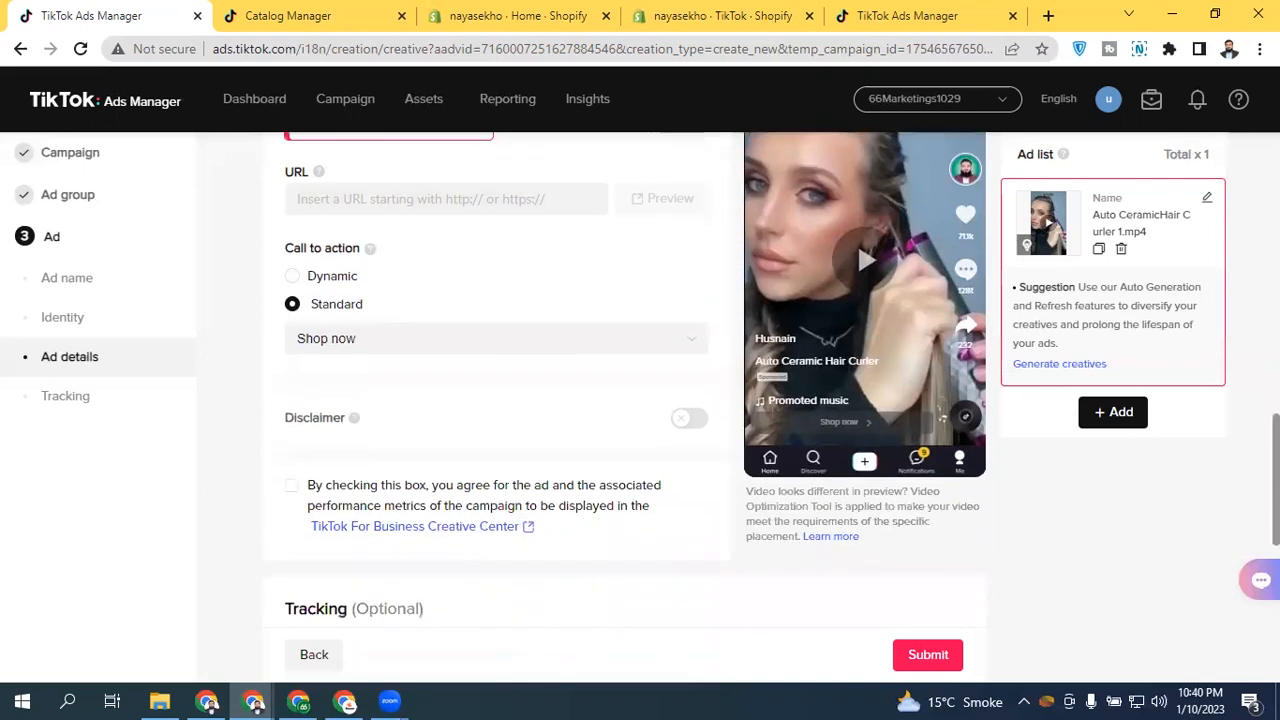
pyautogui.scroll(-1, 524, 330)
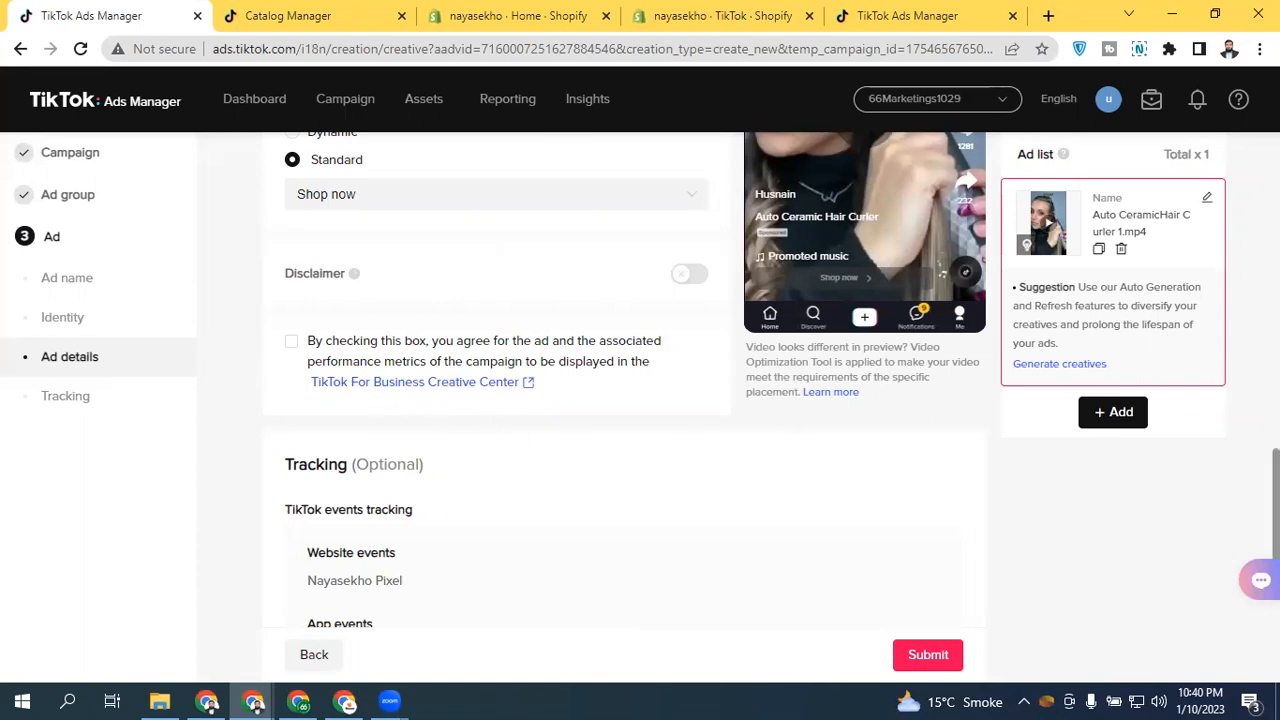
pyautogui.scroll(-5, 620, 400)
pyautogui.click(389, 262)
pyautogui.click(680, 252)
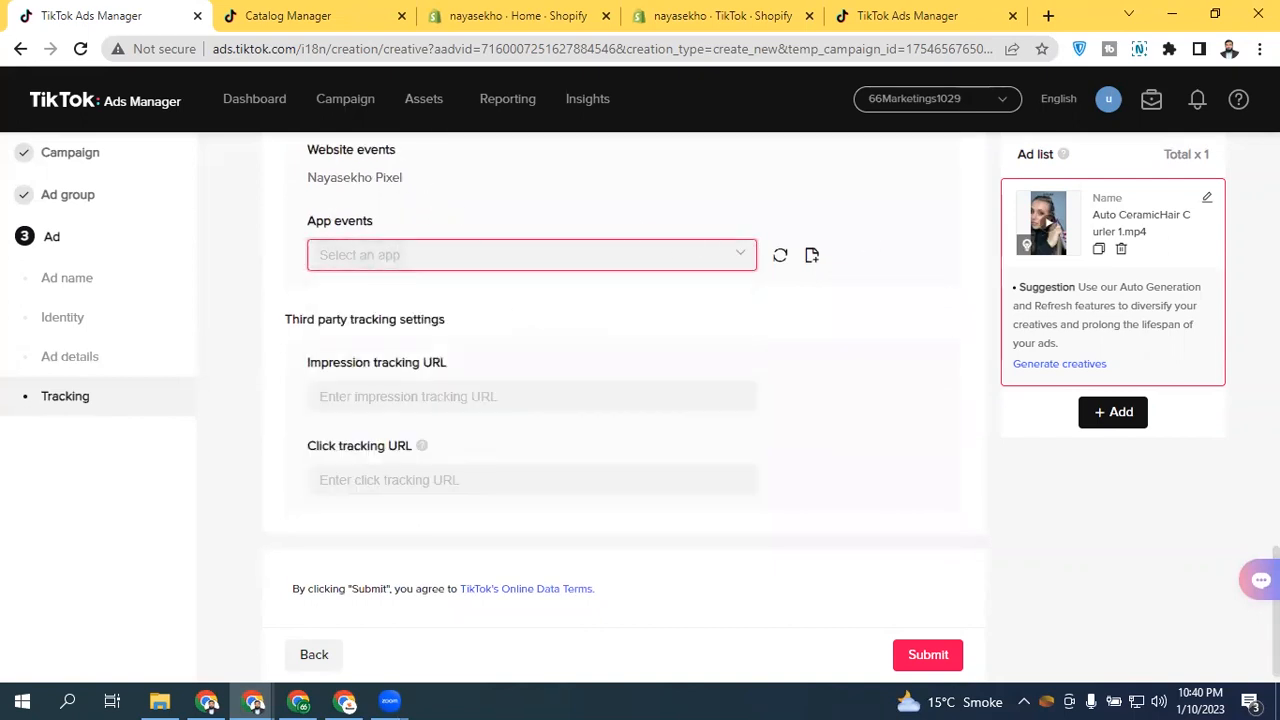
pyautogui.scroll(6, 620, 400)
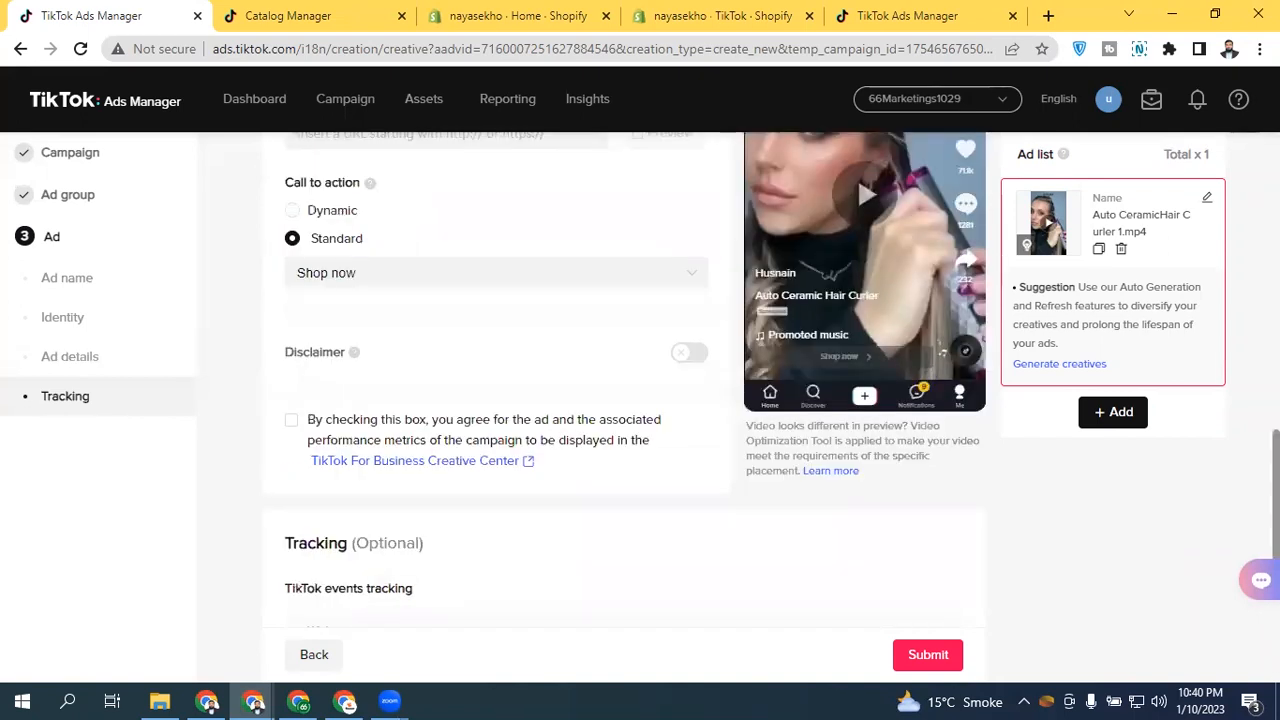
pyautogui.scroll(-3, 350, 390)
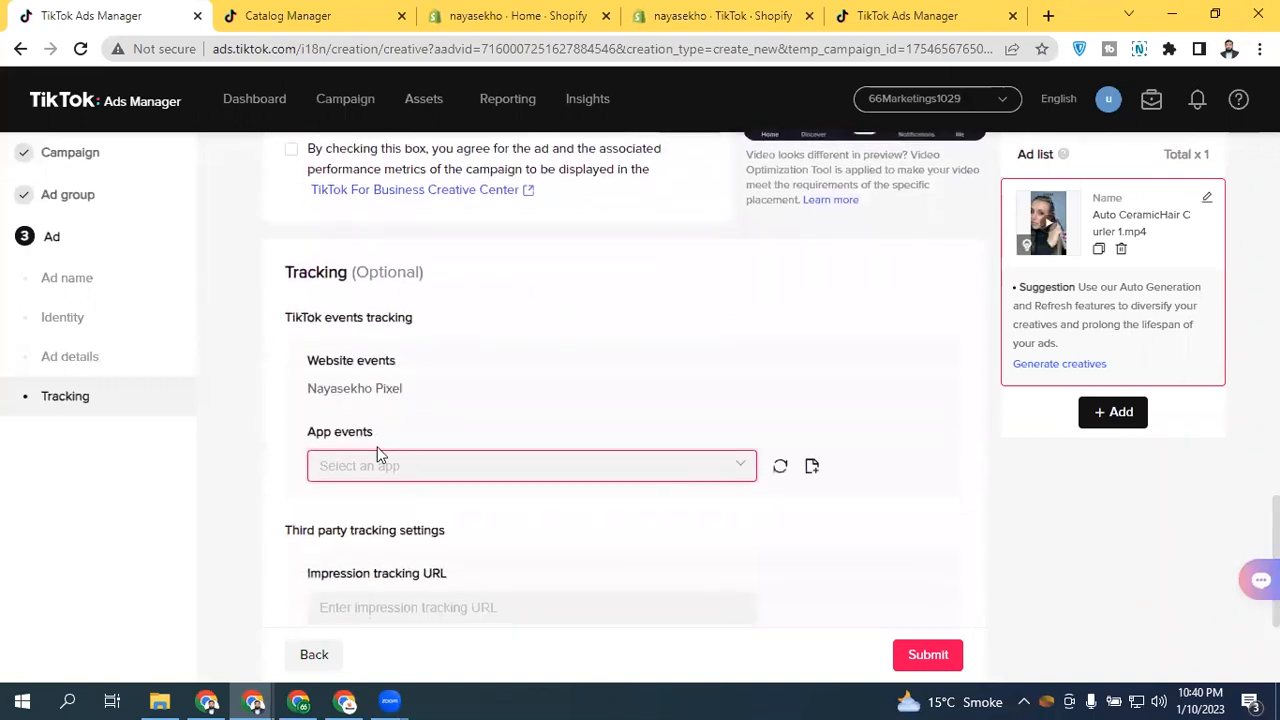
pyautogui.scroll(5, 624, 400)
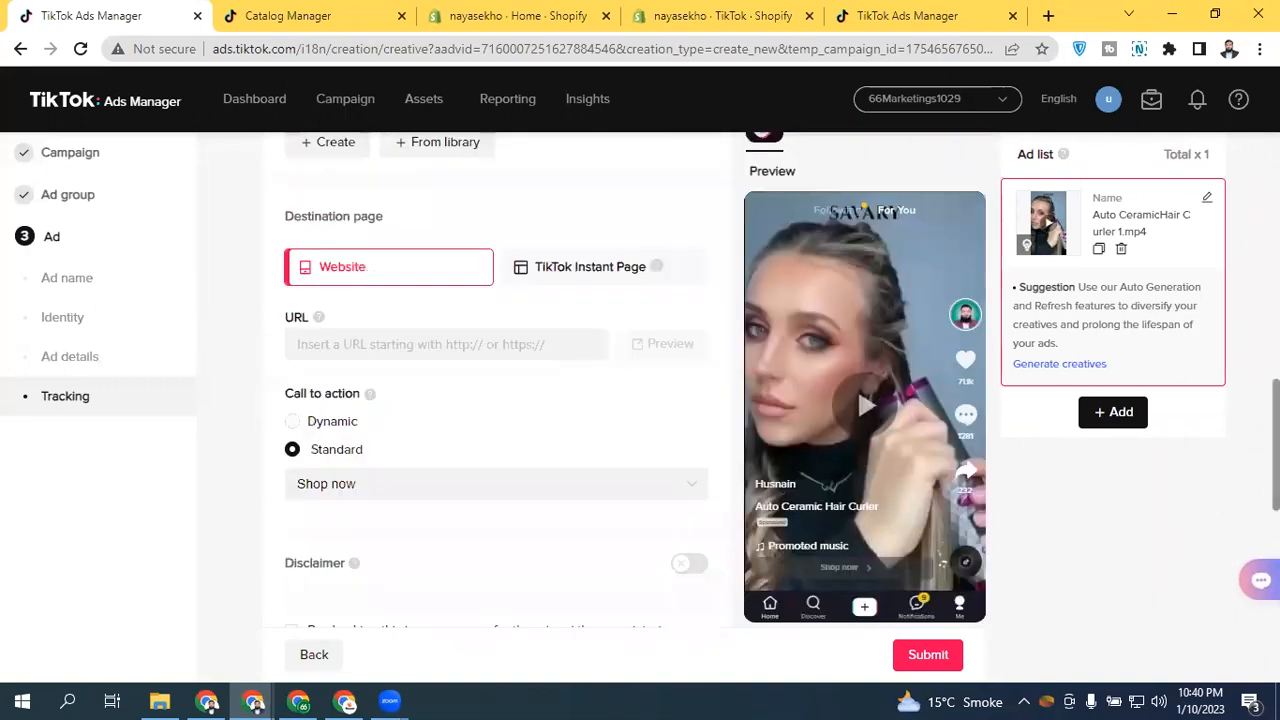
pyautogui.moveTo(1275, 490); pyautogui.dragTo(1275, 662)
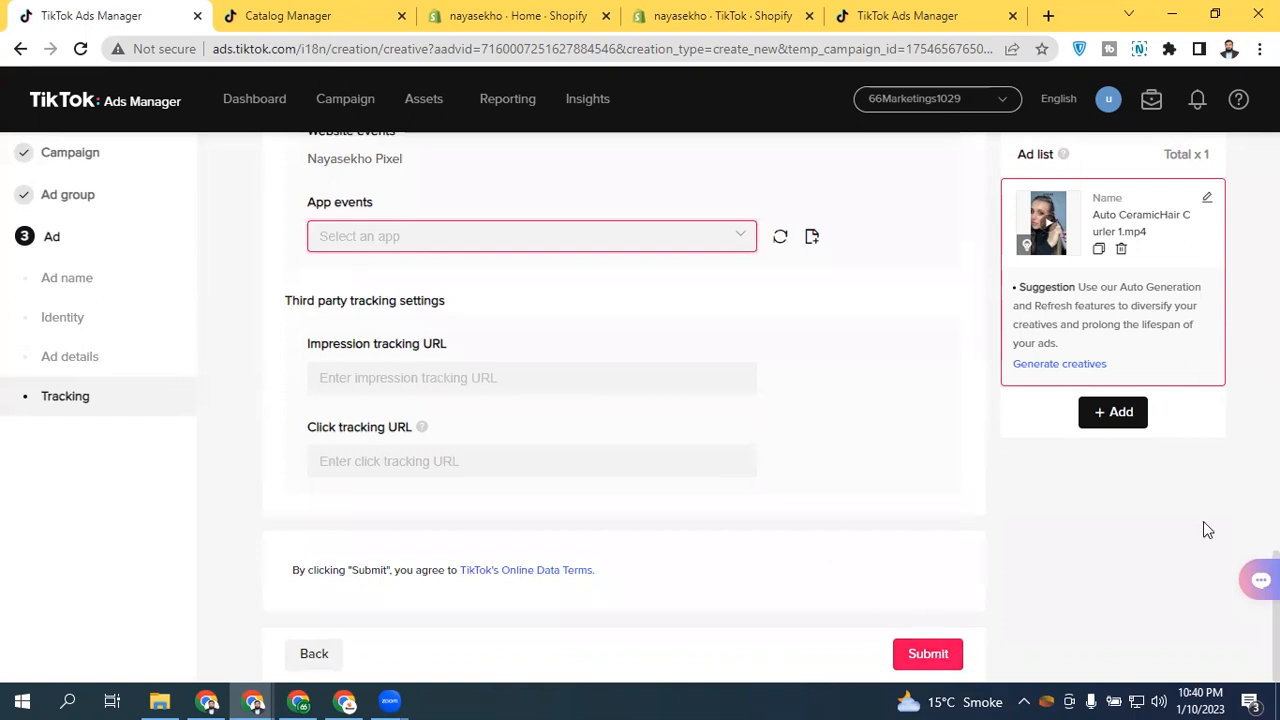
# - Return to the ad name and identity sections and choose to wait for the unresponsive pages
pyautogui.moveTo(1276, 600); pyautogui.dragTo(1207, 186)
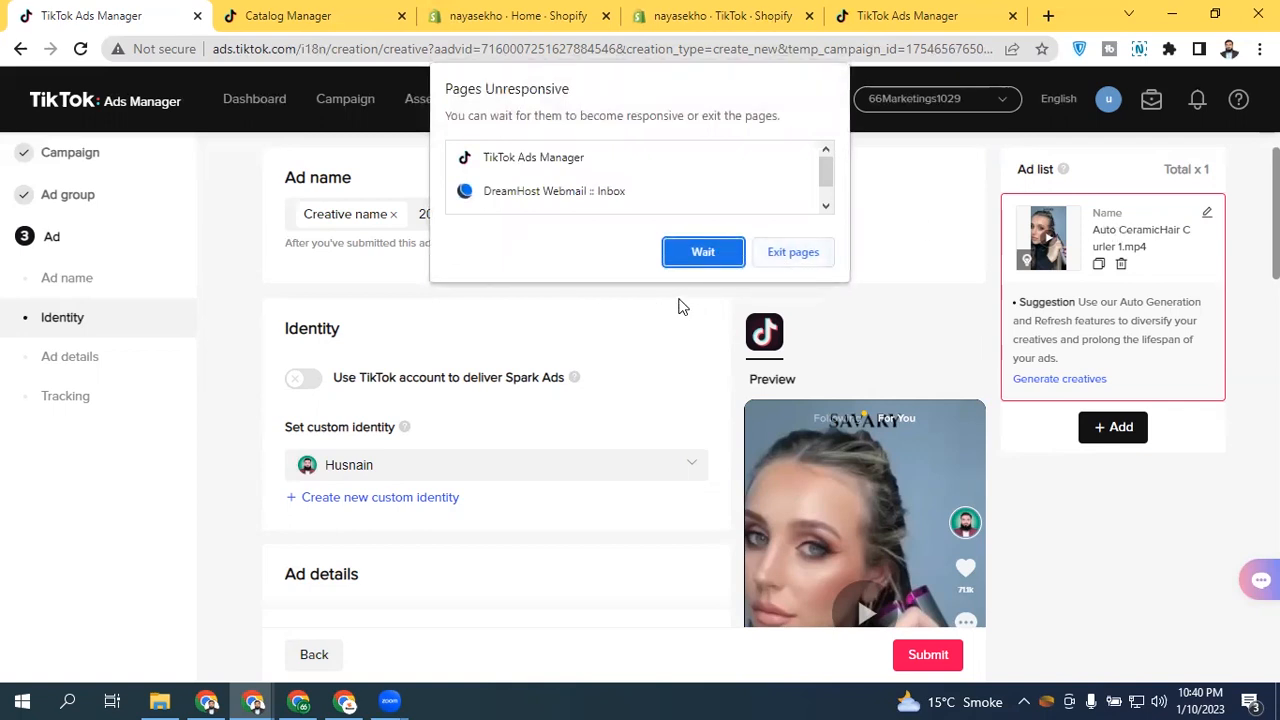
pyautogui.click(702, 254)
pyautogui.click(703, 252)
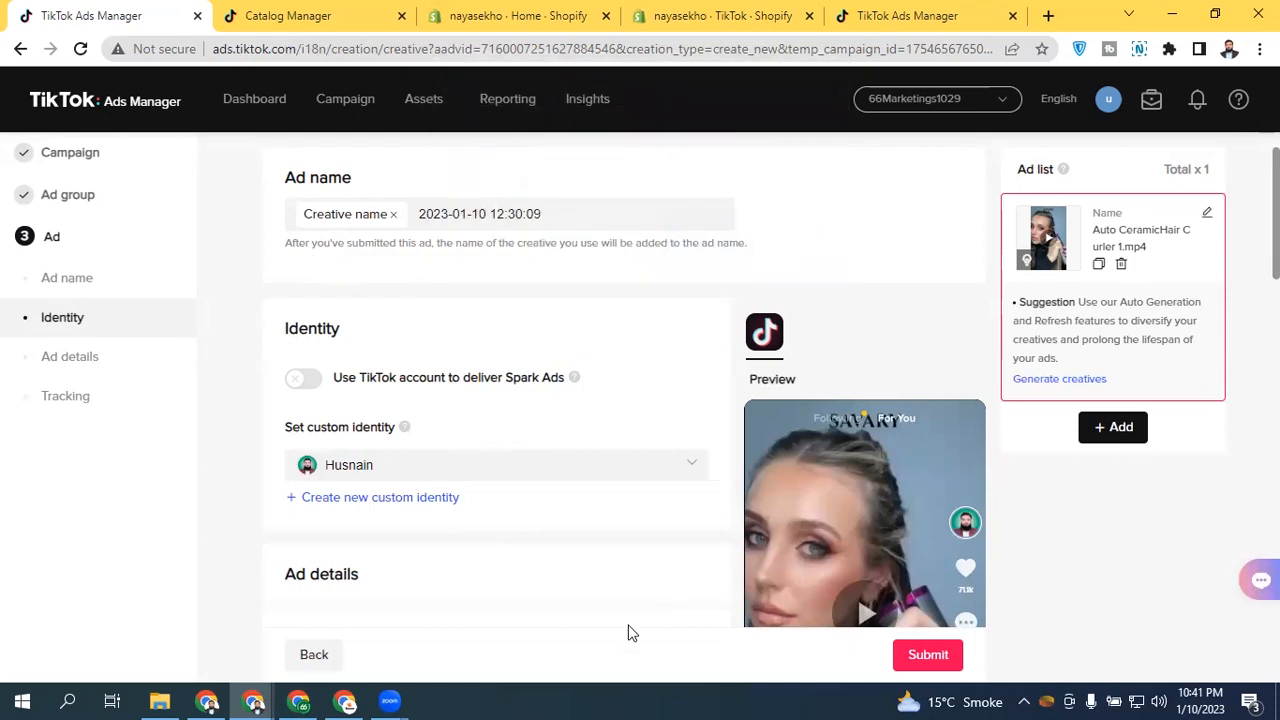